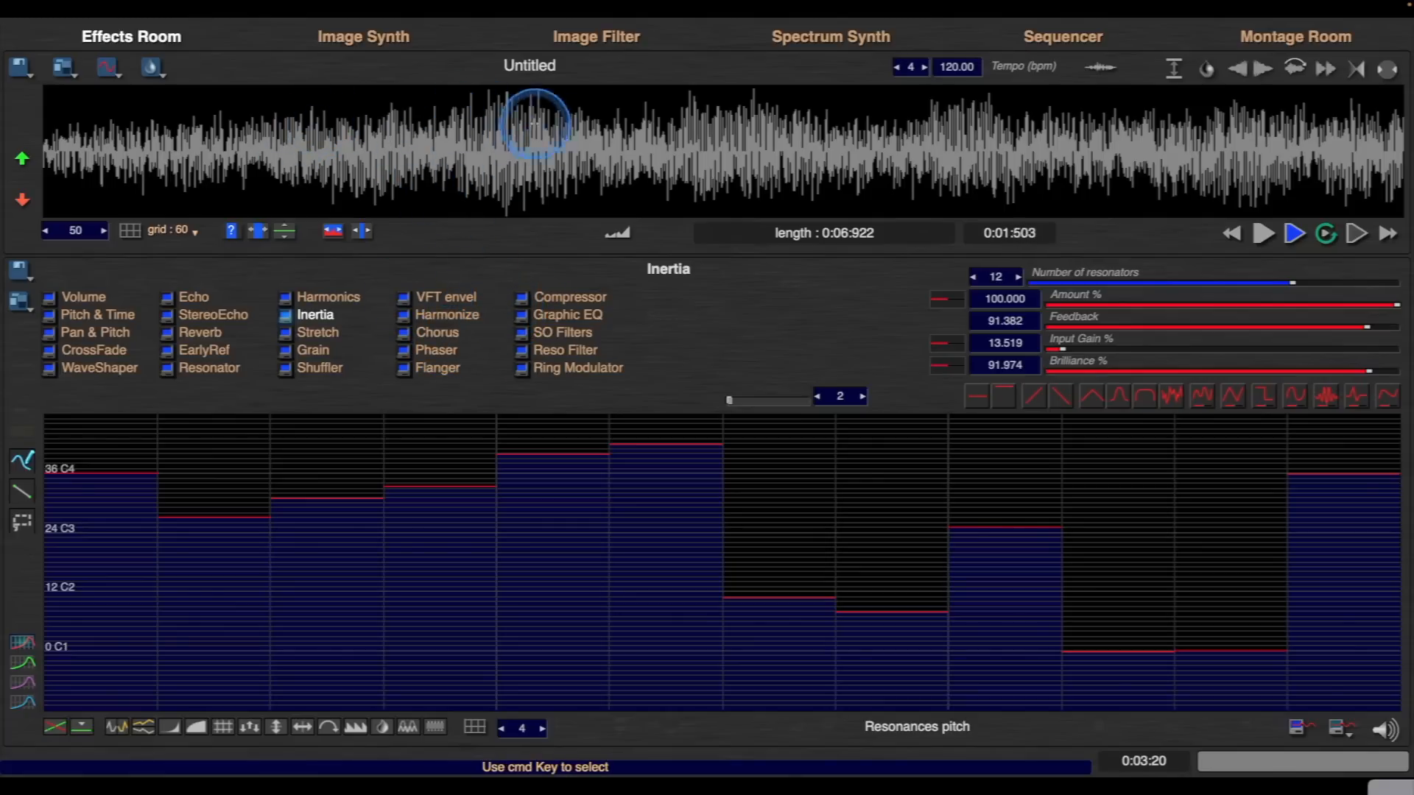
- Look through the Image Synth, Image Filter, Spectrum Synth, Sequencer and Montage Room workspaces, examining the filter image at several magnifications
{"action": "left_click", "coordinate": [363, 35]}
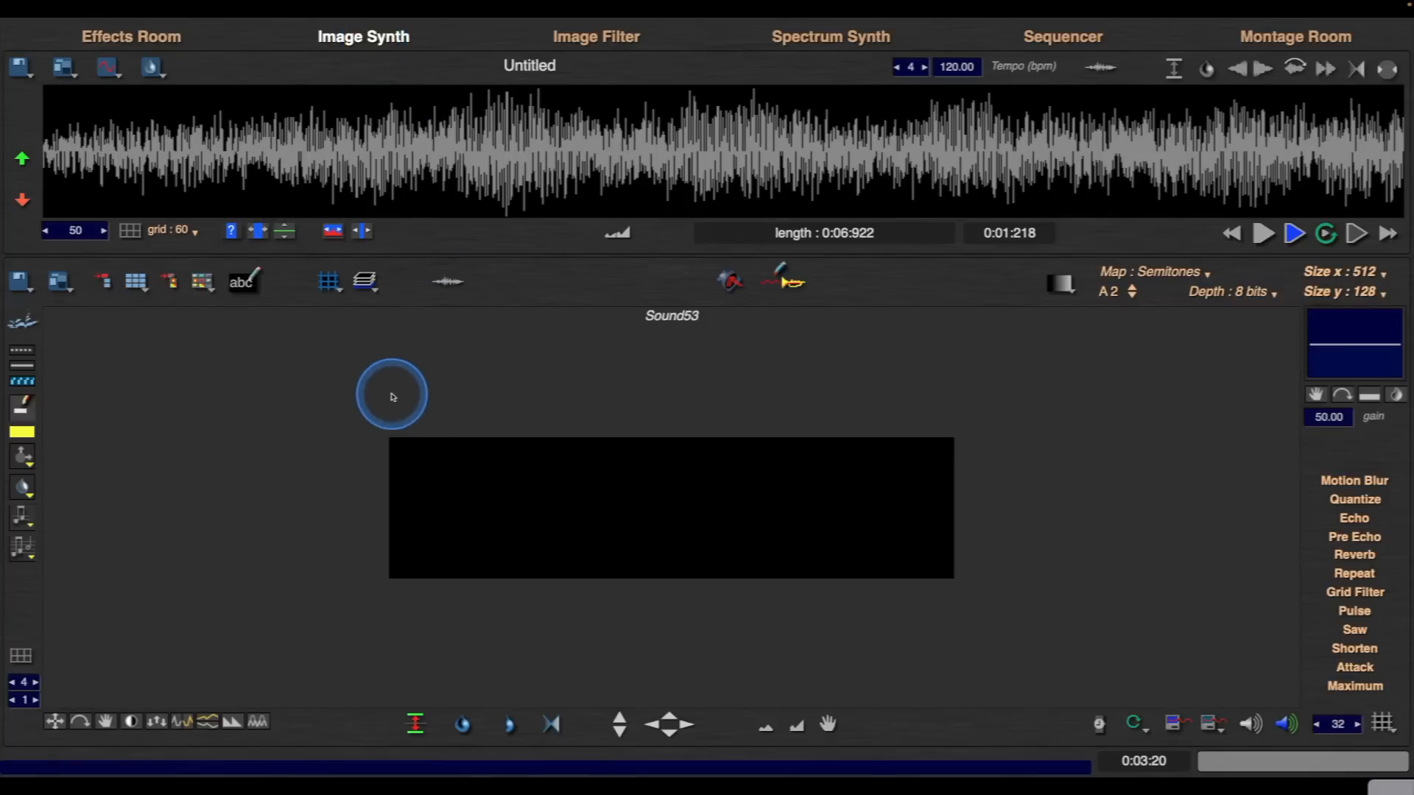
{"action": "left_click", "coordinate": [627, 37]}
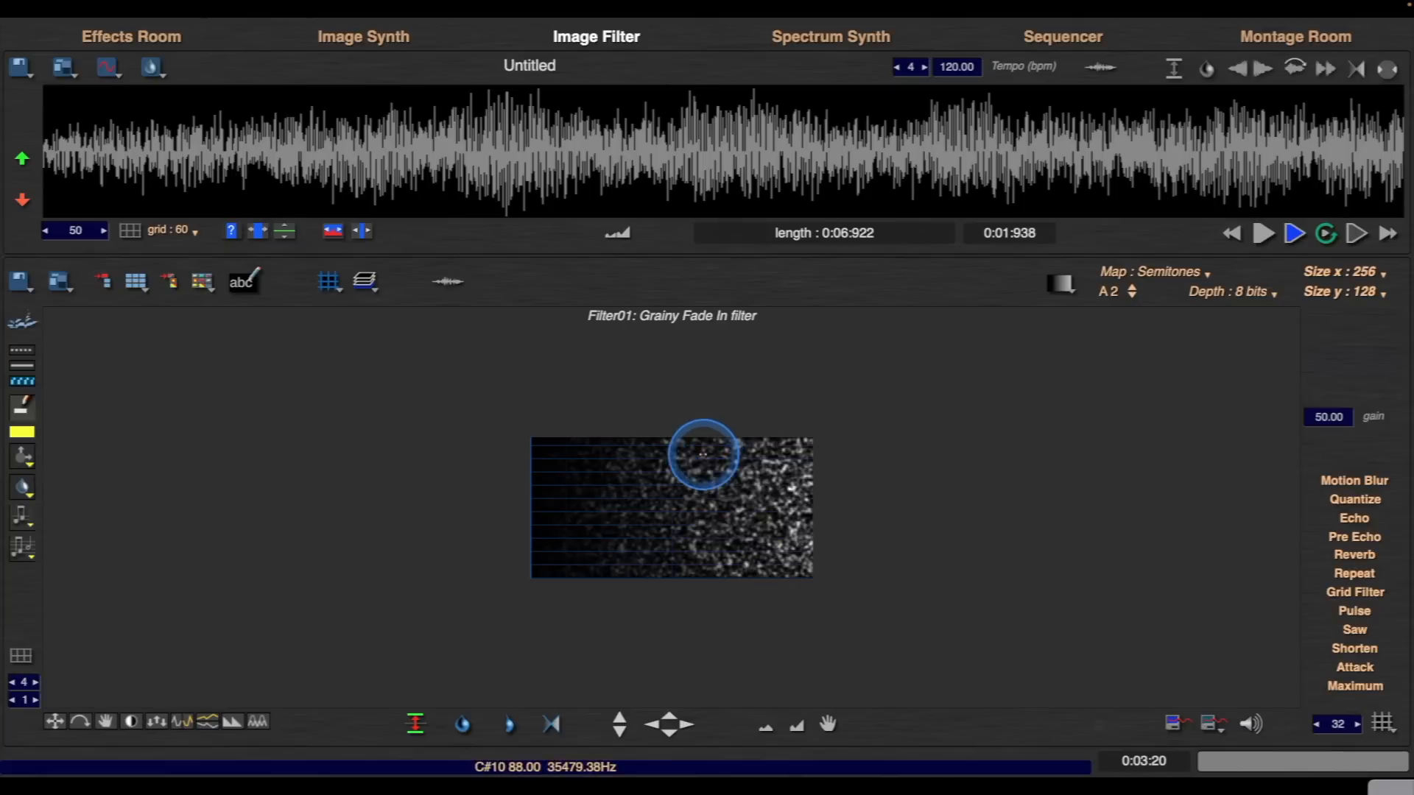
{"action": "key", "text": "z"}
{"action": "key", "text": "z"}
{"action": "key", "text": "z"}
{"action": "key", "text": "z"}
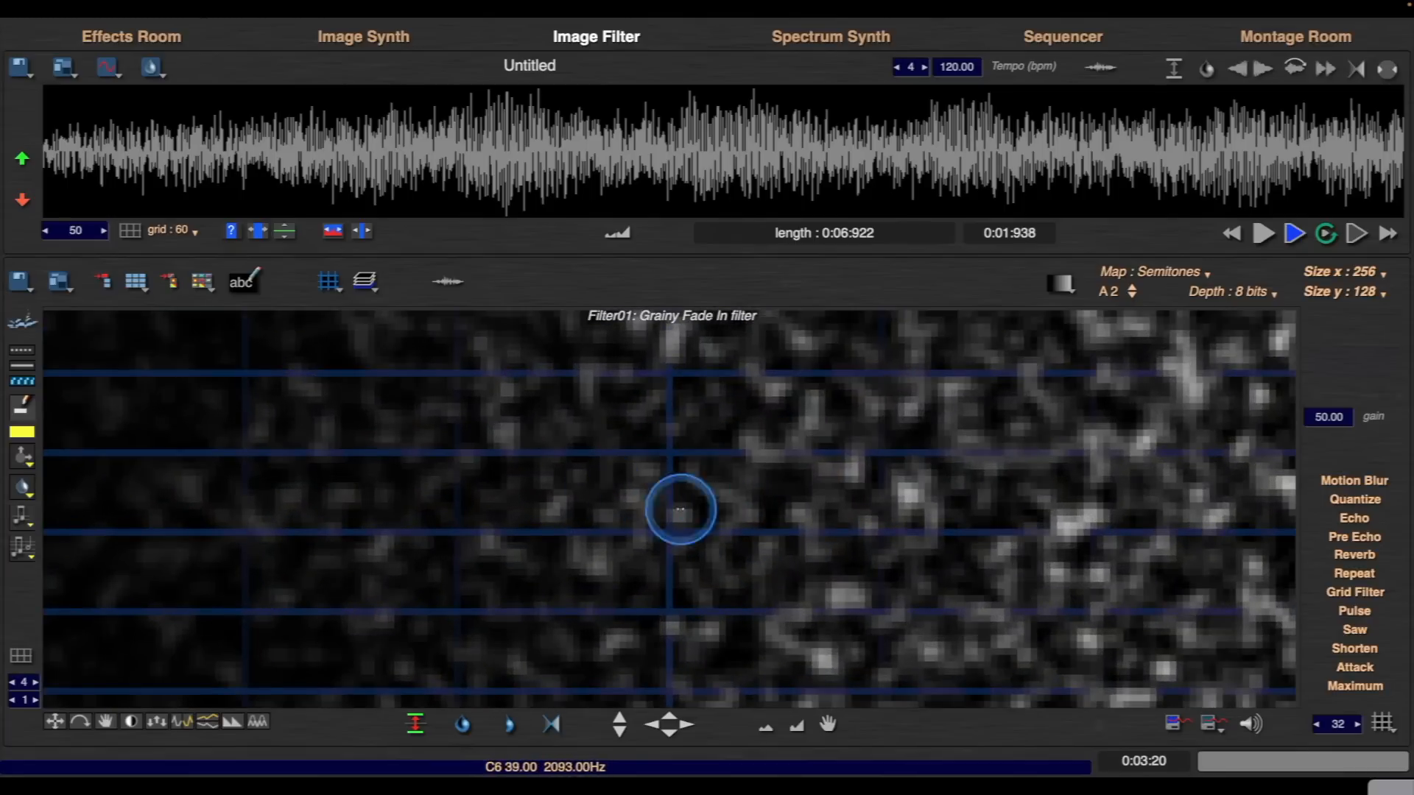
{"action": "key", "text": "a"}
{"action": "key", "text": "a"}
{"action": "key", "text": "a"}
{"action": "key", "text": "z"}
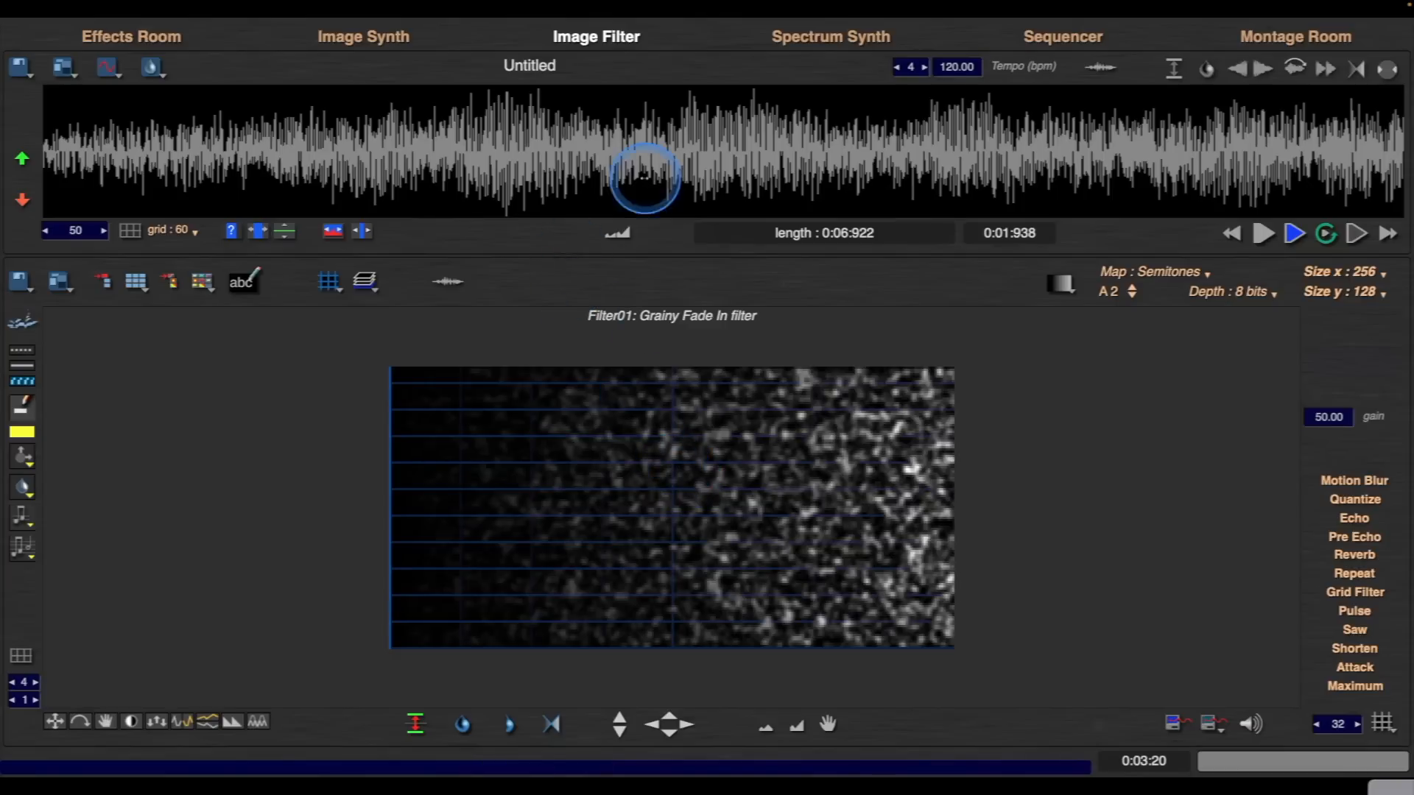
{"action": "left_click", "coordinate": [785, 41]}
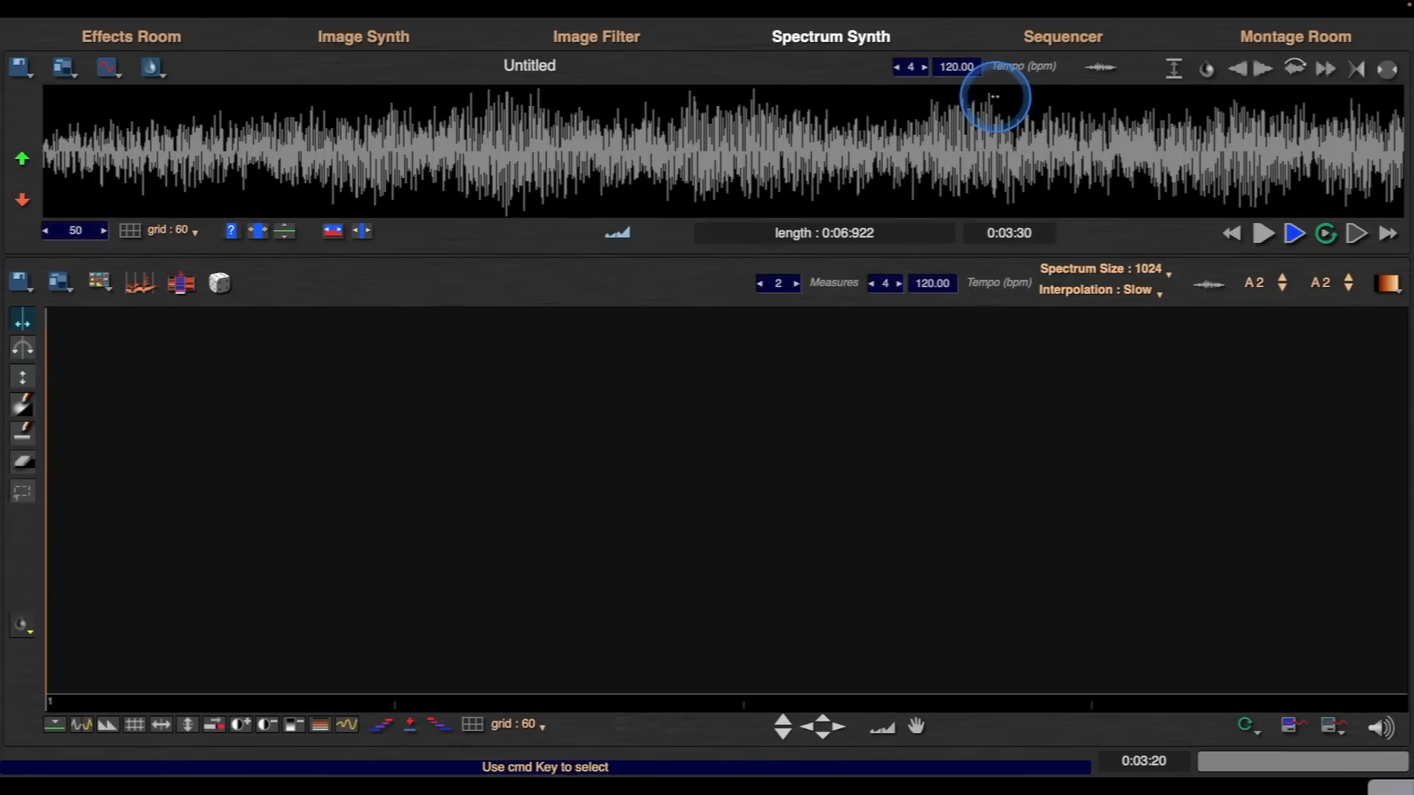
{"action": "left_click", "coordinate": [1066, 34]}
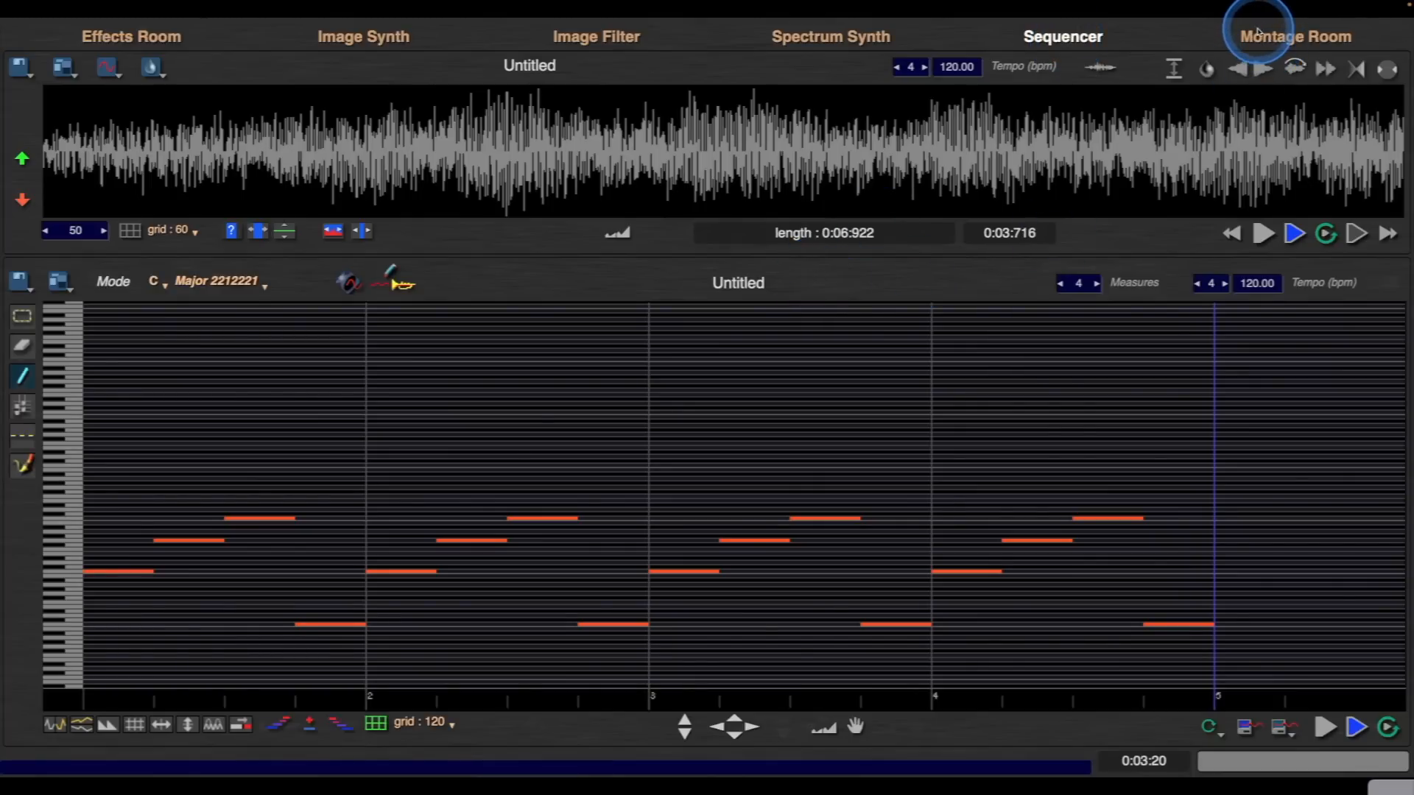
{"action": "left_click", "coordinate": [1272, 38]}
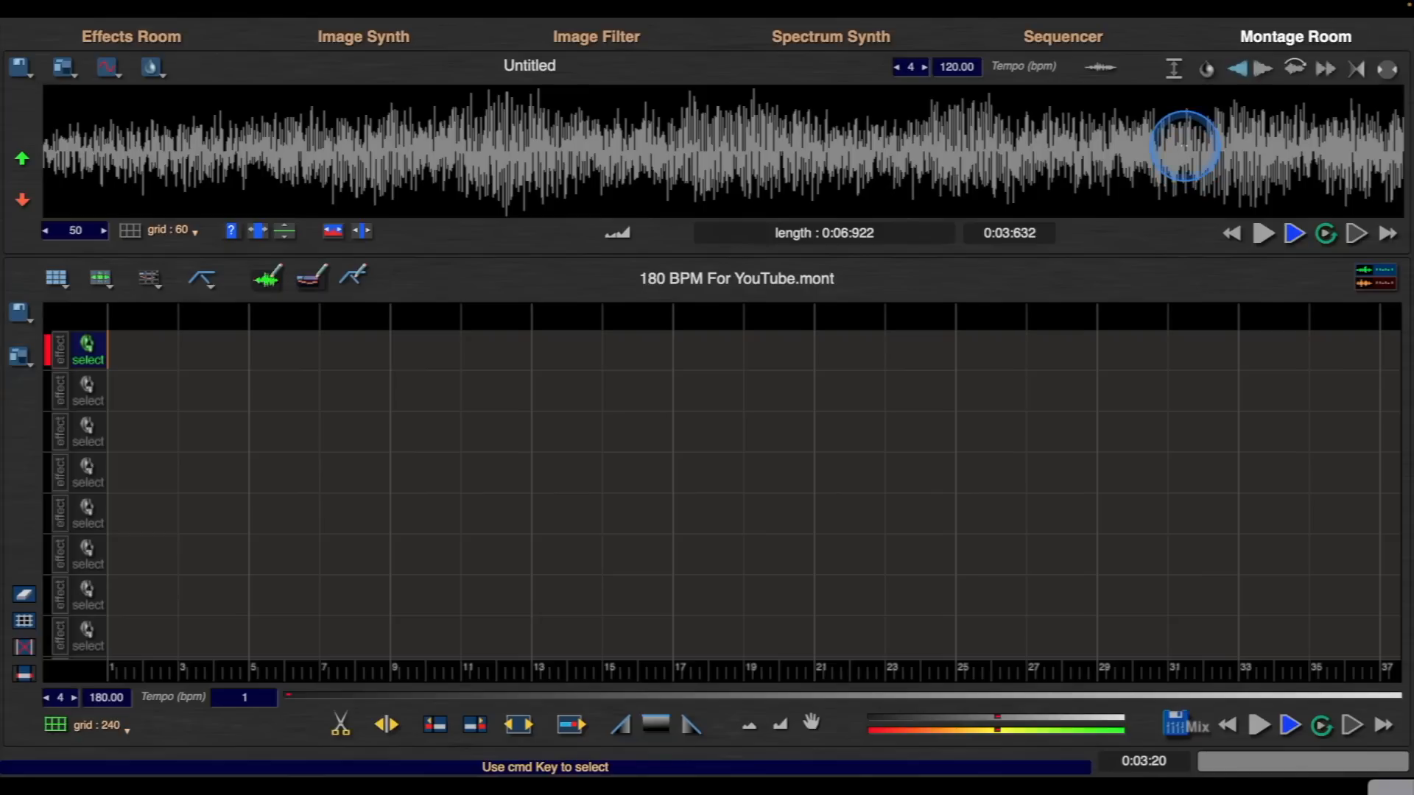
- In Image Synth, paint a simple fish shape on the black canvas with a soft brush in points flow mode, and preview its sound
{"action": "left_click", "coordinate": [365, 37]}
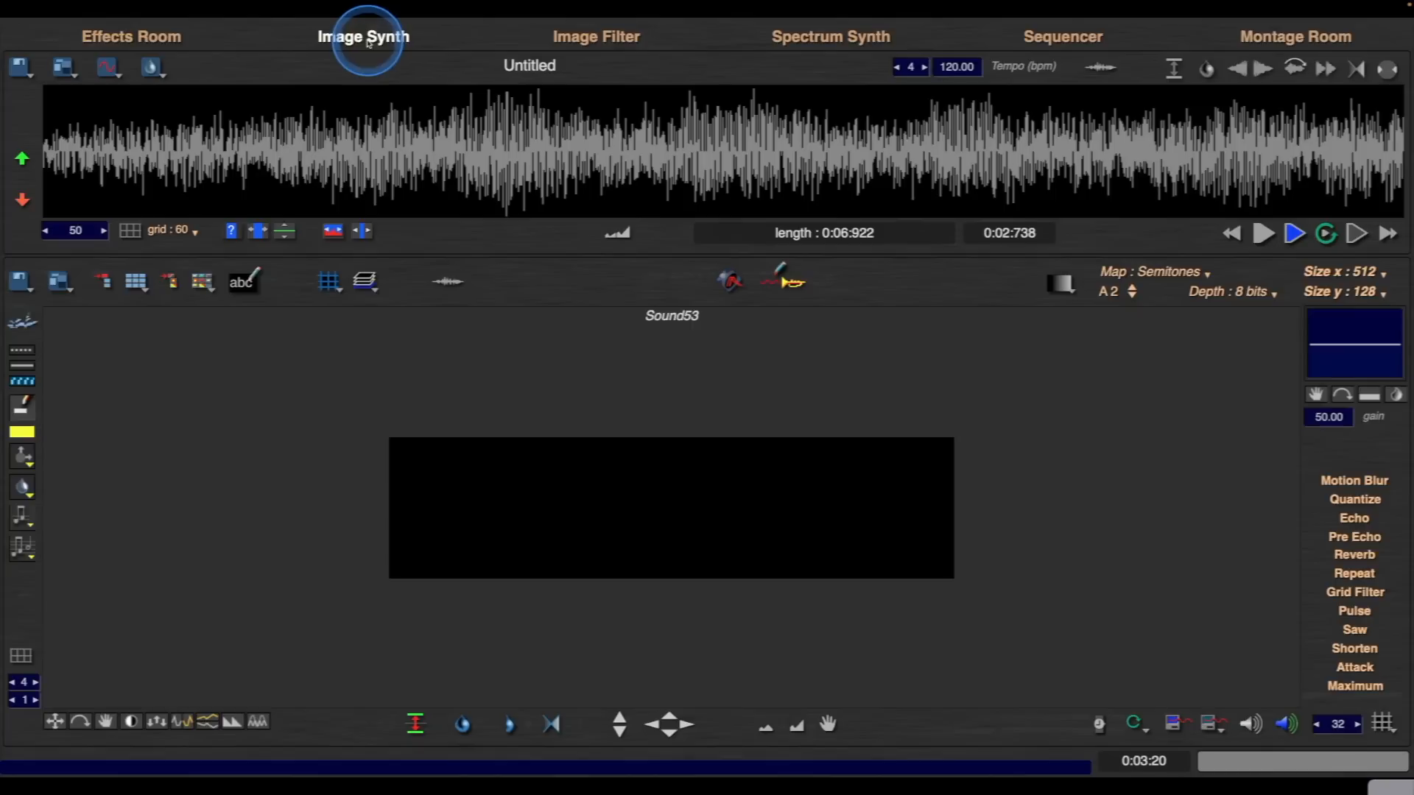
{"action": "right_click", "coordinate": [463, 394]}
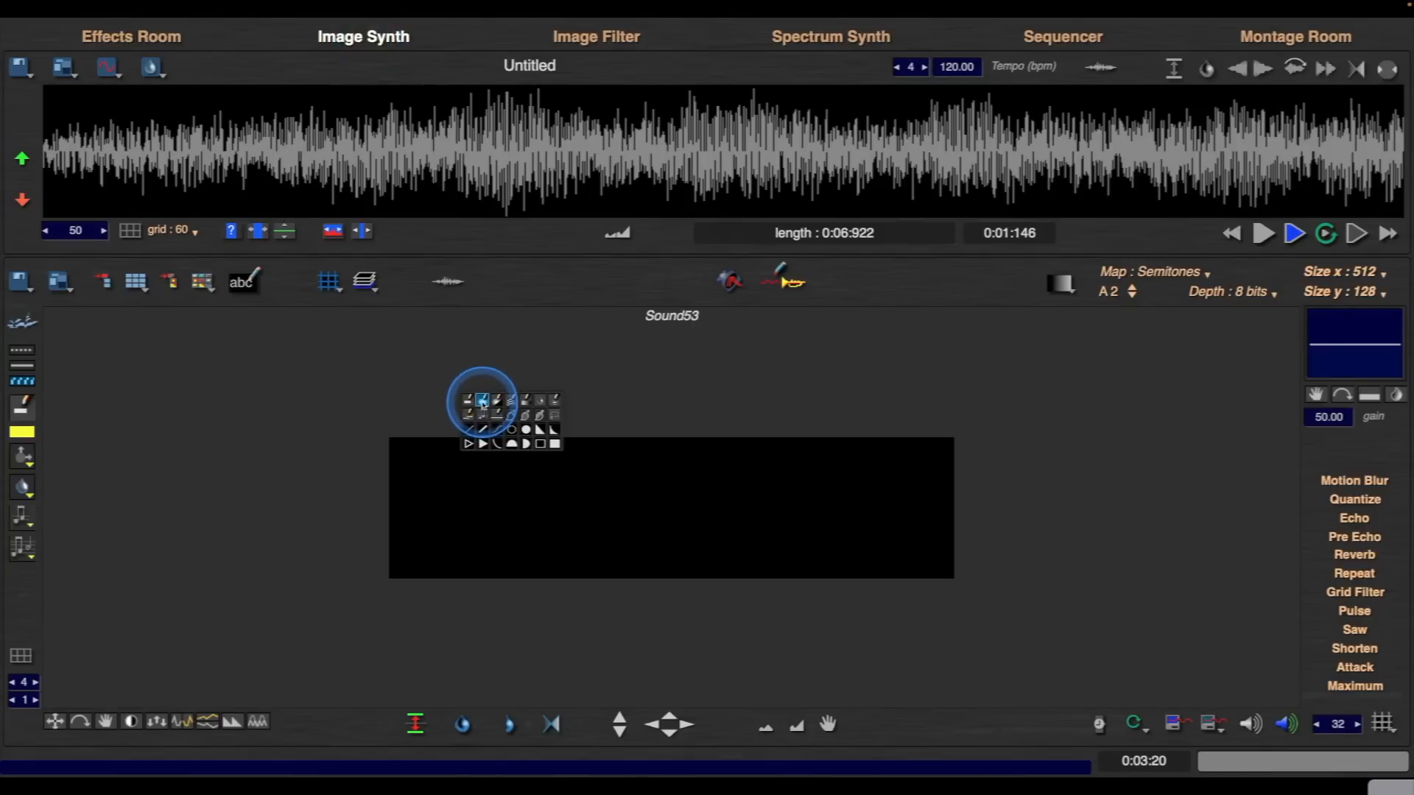
{"action": "left_click", "coordinate": [482, 401]}
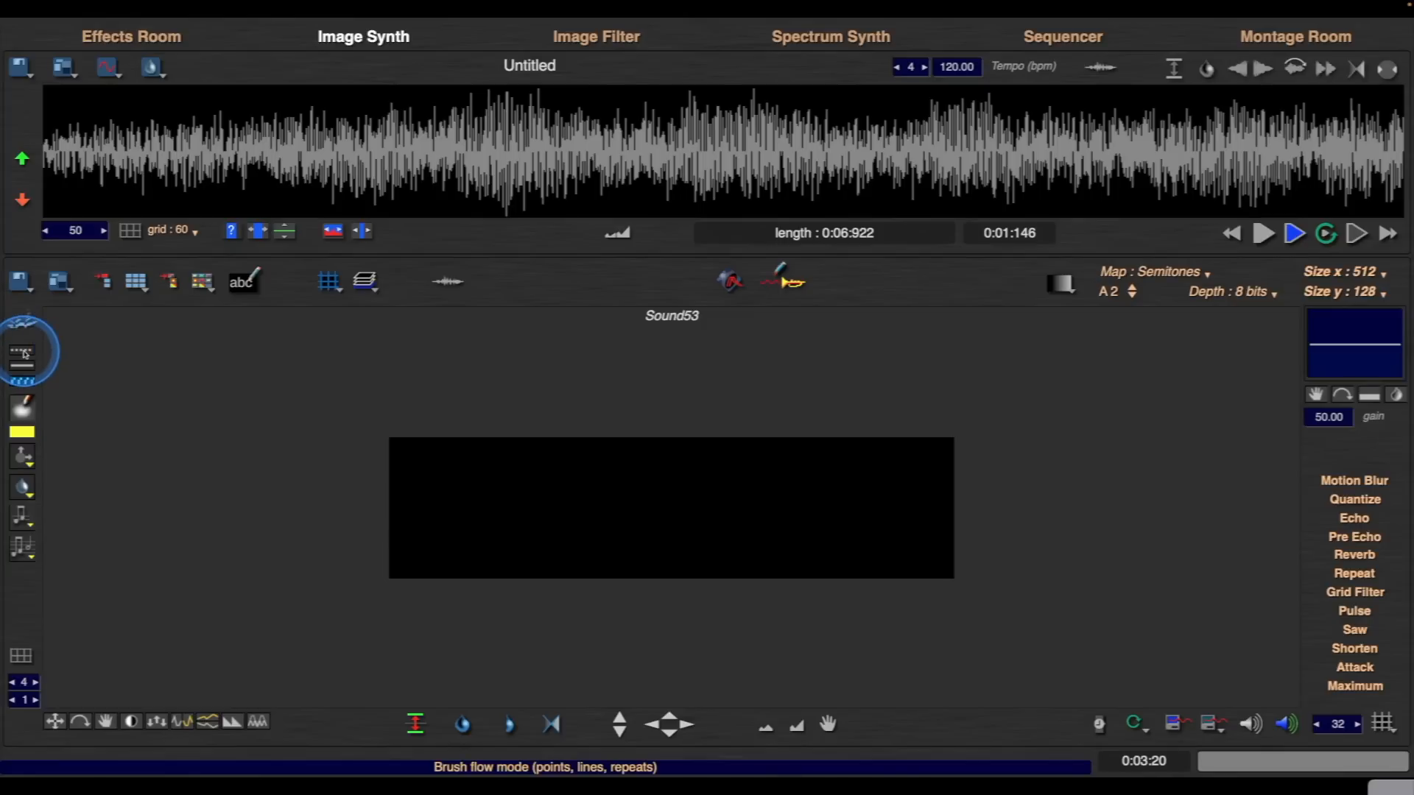
{"action": "mouse_move", "coordinate": [444, 495]}
{"action": "left_mouse_down"}
{"action": "mouse_move", "coordinate": [483, 511]}
{"action": "mouse_move", "coordinate": [568, 484]}
{"action": "mouse_move", "coordinate": [672, 505]}
{"action": "mouse_move", "coordinate": [404, 531]}
{"action": "left_mouse_up"}
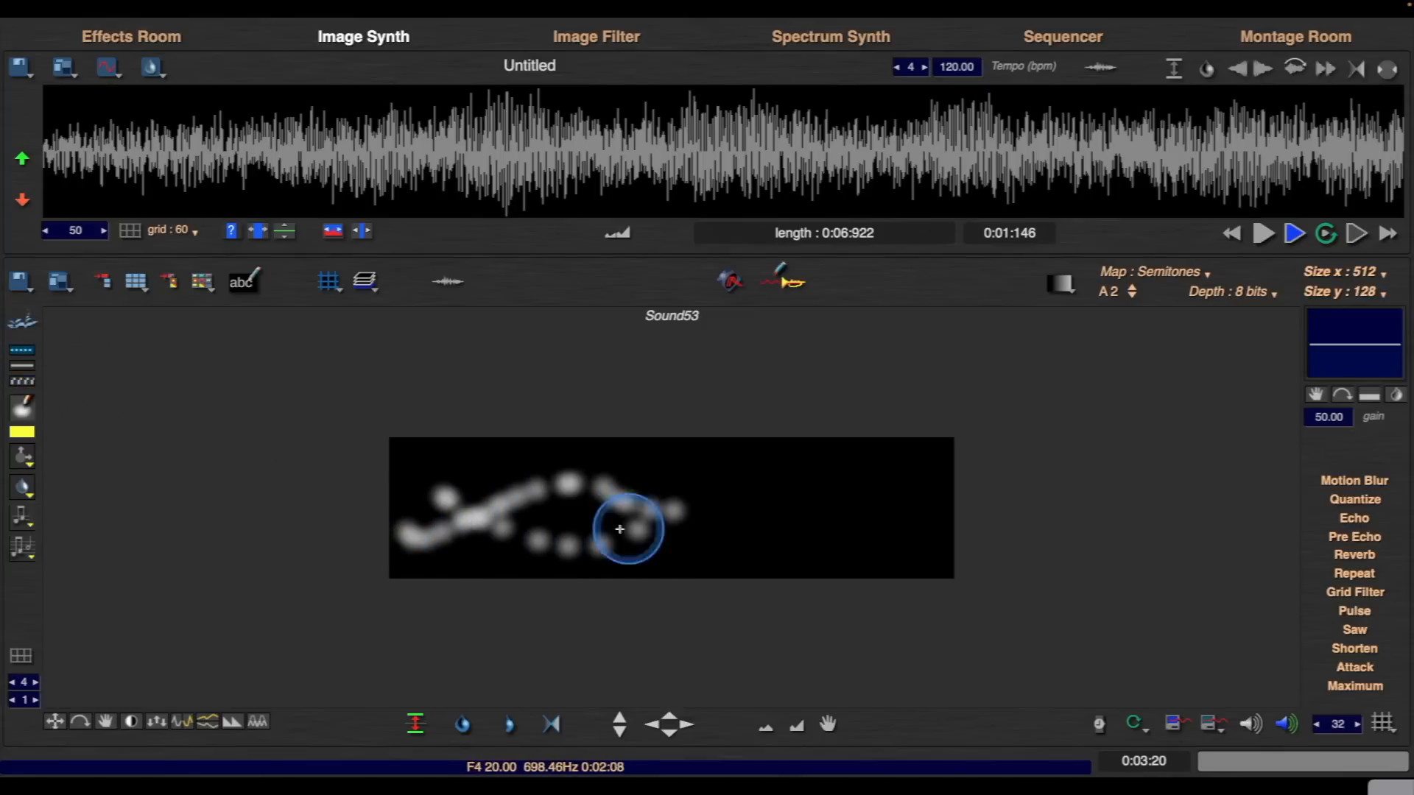
{"action": "mouse_move", "coordinate": [619, 529]}
{"action": "left_mouse_down"}
{"action": "mouse_move", "coordinate": [602, 506]}
{"action": "mouse_move", "coordinate": [577, 505]}
{"action": "mouse_move", "coordinate": [606, 546]}
{"action": "left_mouse_up"}
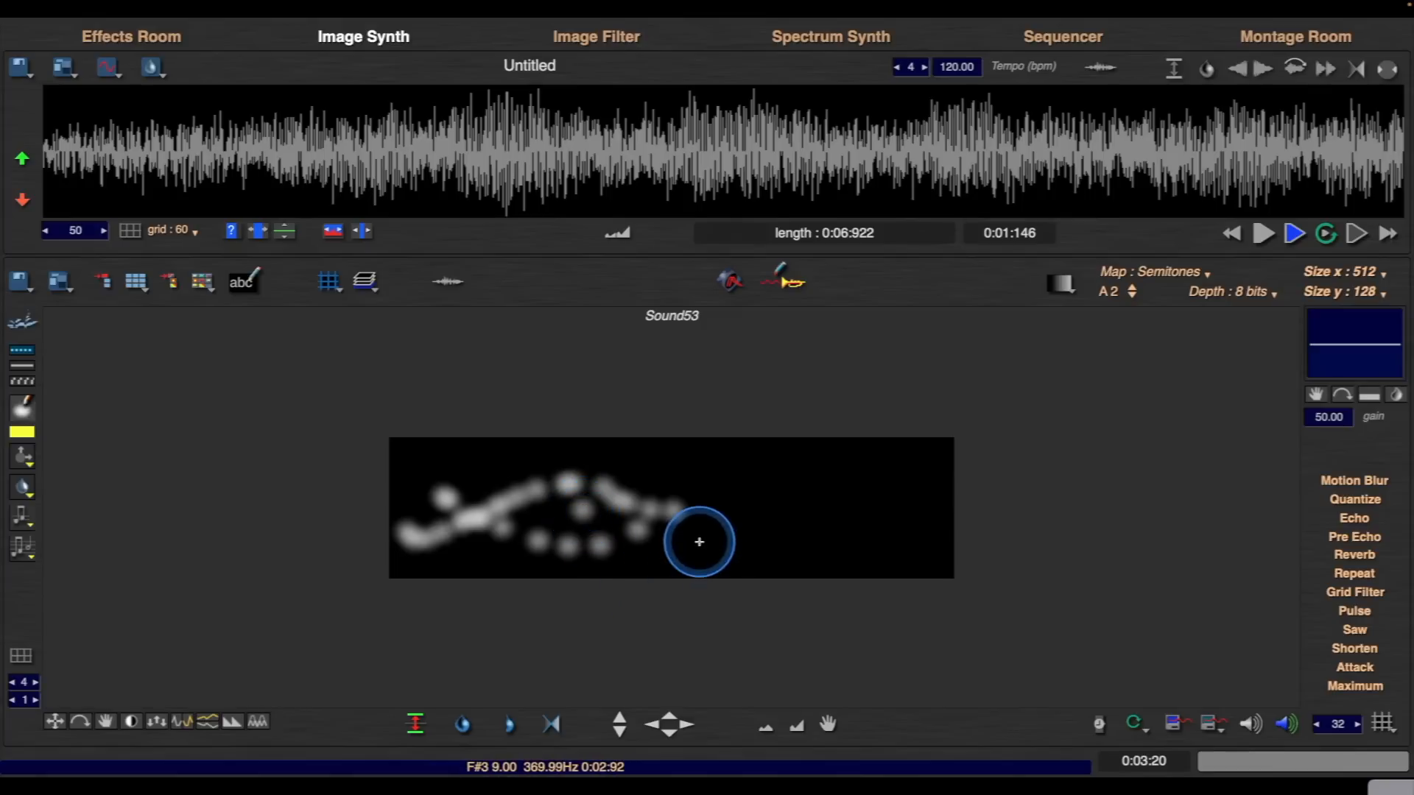
{"action": "key", "text": "space"}
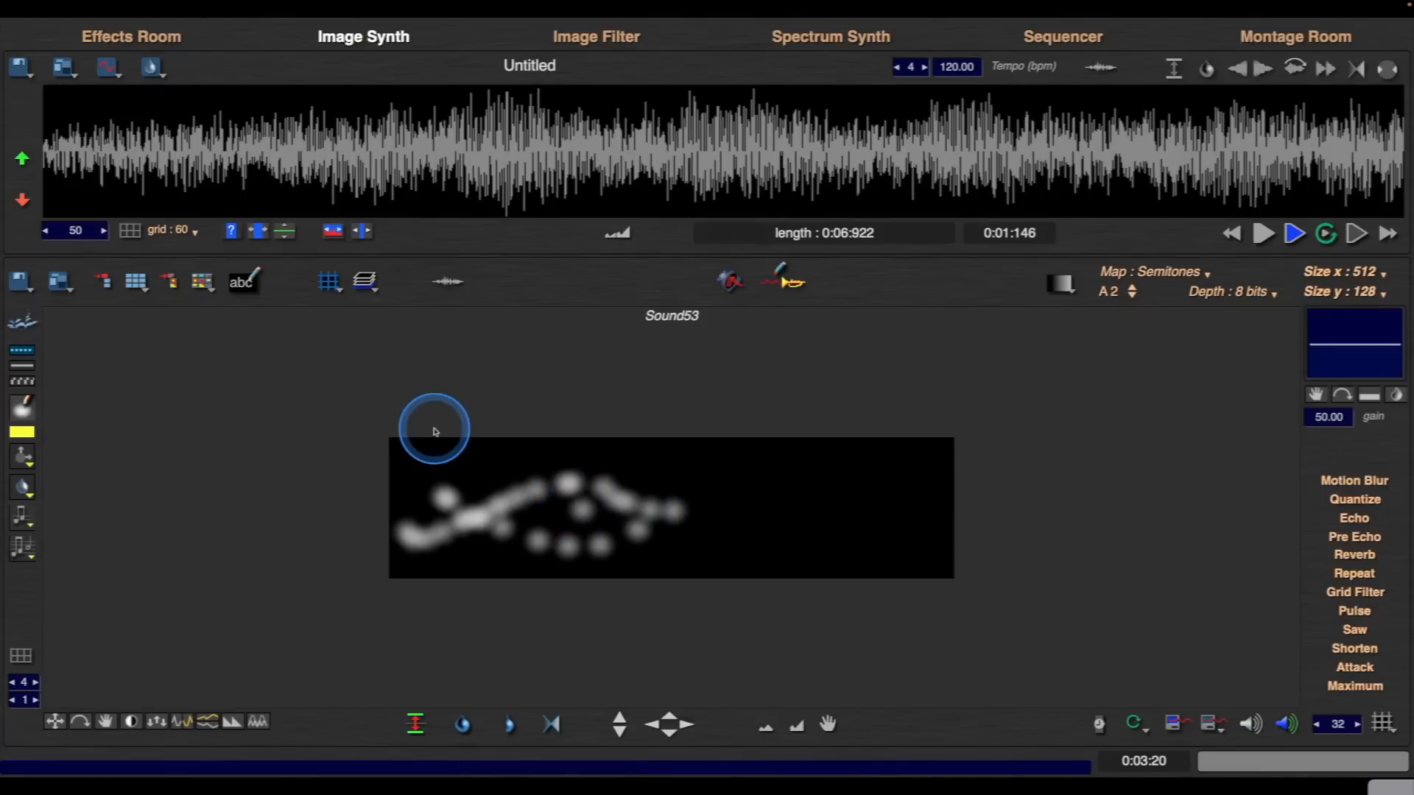
- Switch the image to stereo and fill the gaps in the fish's body outline with more yellow brush strokes
{"action": "left_click", "coordinate": [448, 283]}
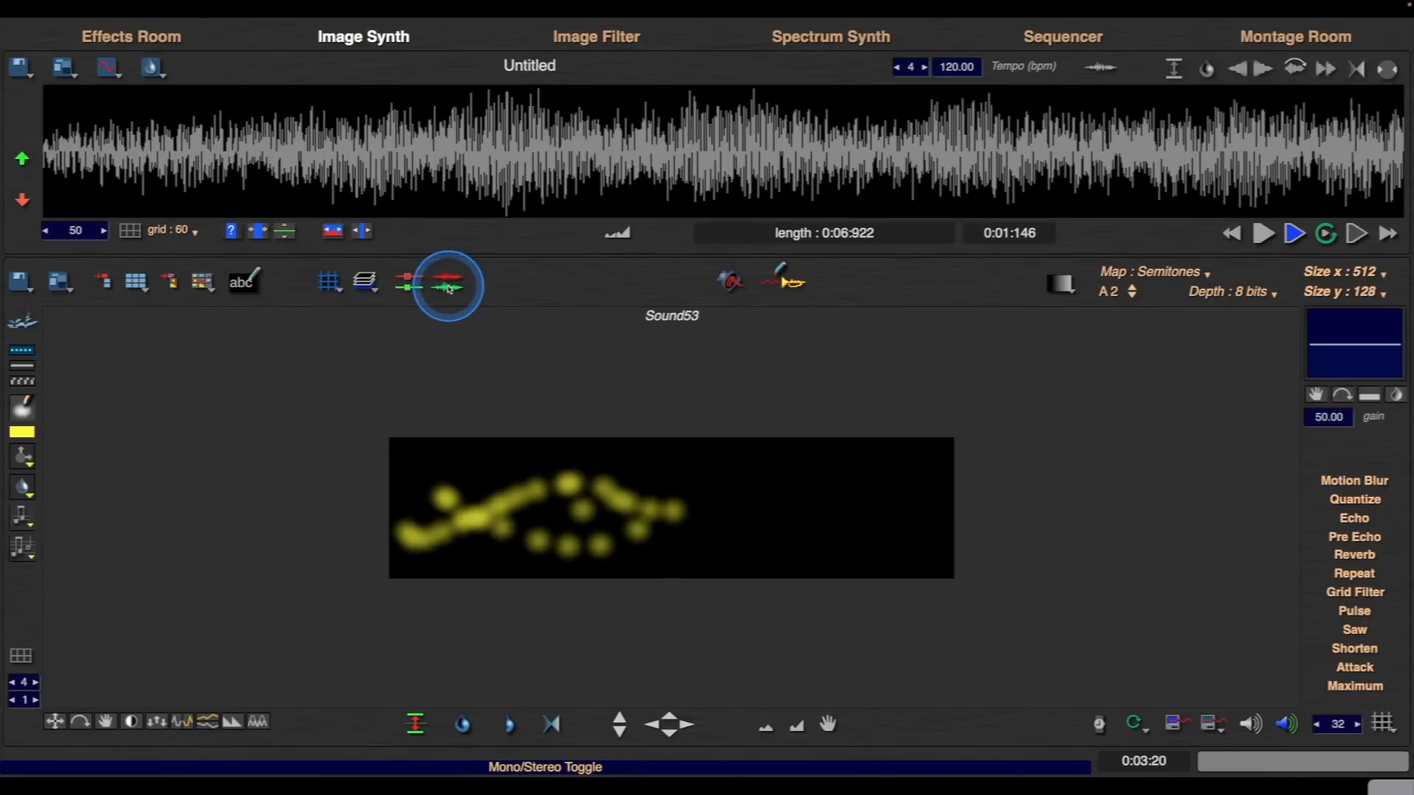
{"action": "mouse_move", "coordinate": [546, 489]}
{"action": "left_mouse_down"}
{"action": "mouse_move", "coordinate": [660, 497]}
{"action": "mouse_move", "coordinate": [634, 506]}
{"action": "mouse_move", "coordinate": [669, 511]}
{"action": "mouse_move", "coordinate": [622, 537]}
{"action": "mouse_move", "coordinate": [483, 531]}
{"action": "left_mouse_up"}
{"action": "left_click", "coordinate": [588, 485]}
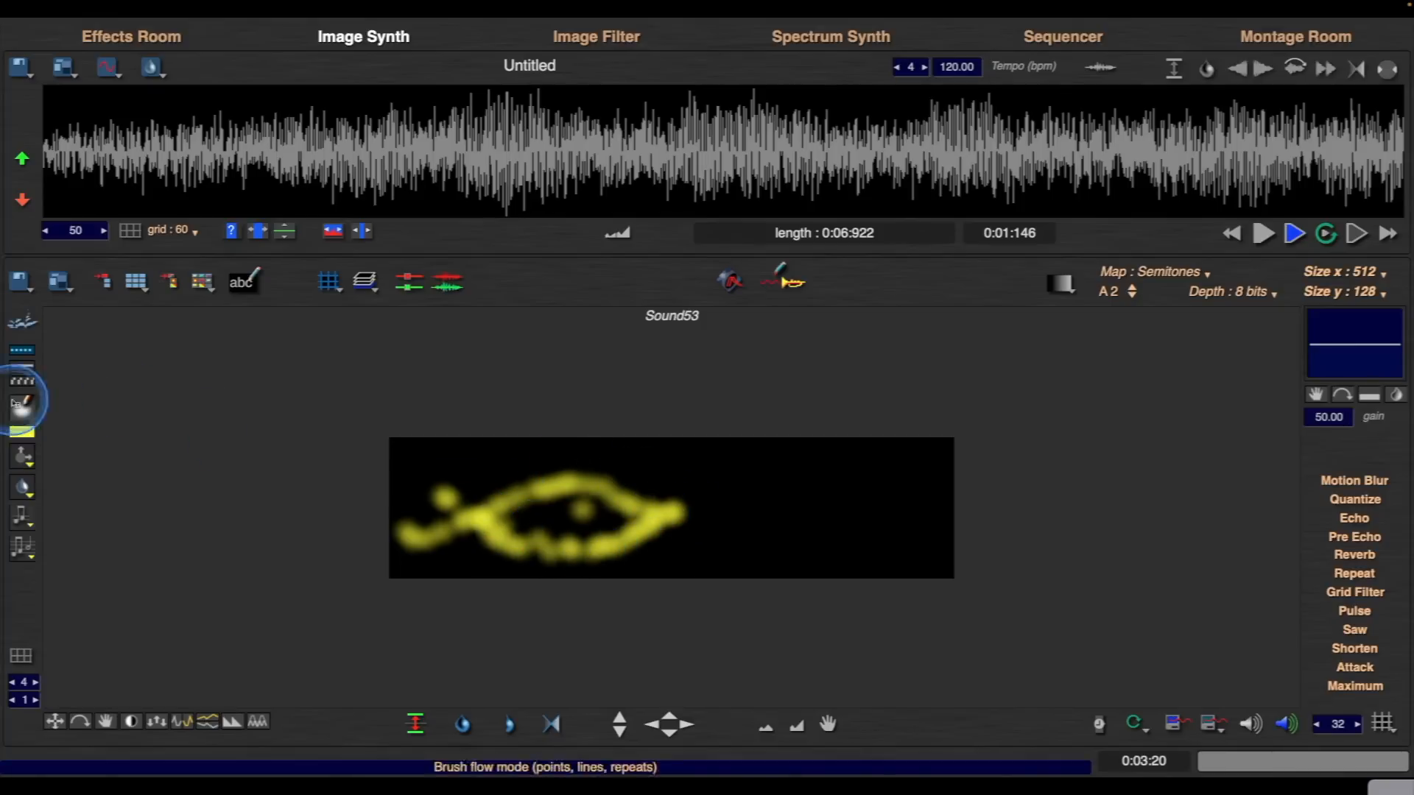
- Choose a darker yellow brush colour and paint the upper stroke of the fish's tail
{"action": "left_click_drag", "start_coordinate": [21, 432], "coordinate": [44, 450]}
{"action": "mouse_move", "coordinate": [28, 455]}
{"action": "left_mouse_down"}
{"action": "mouse_move", "coordinate": [67, 425]}
{"action": "mouse_move", "coordinate": [444, 492]}
{"action": "mouse_move", "coordinate": [450, 512]}
{"action": "mouse_move", "coordinate": [419, 478]}
{"action": "left_mouse_up"}
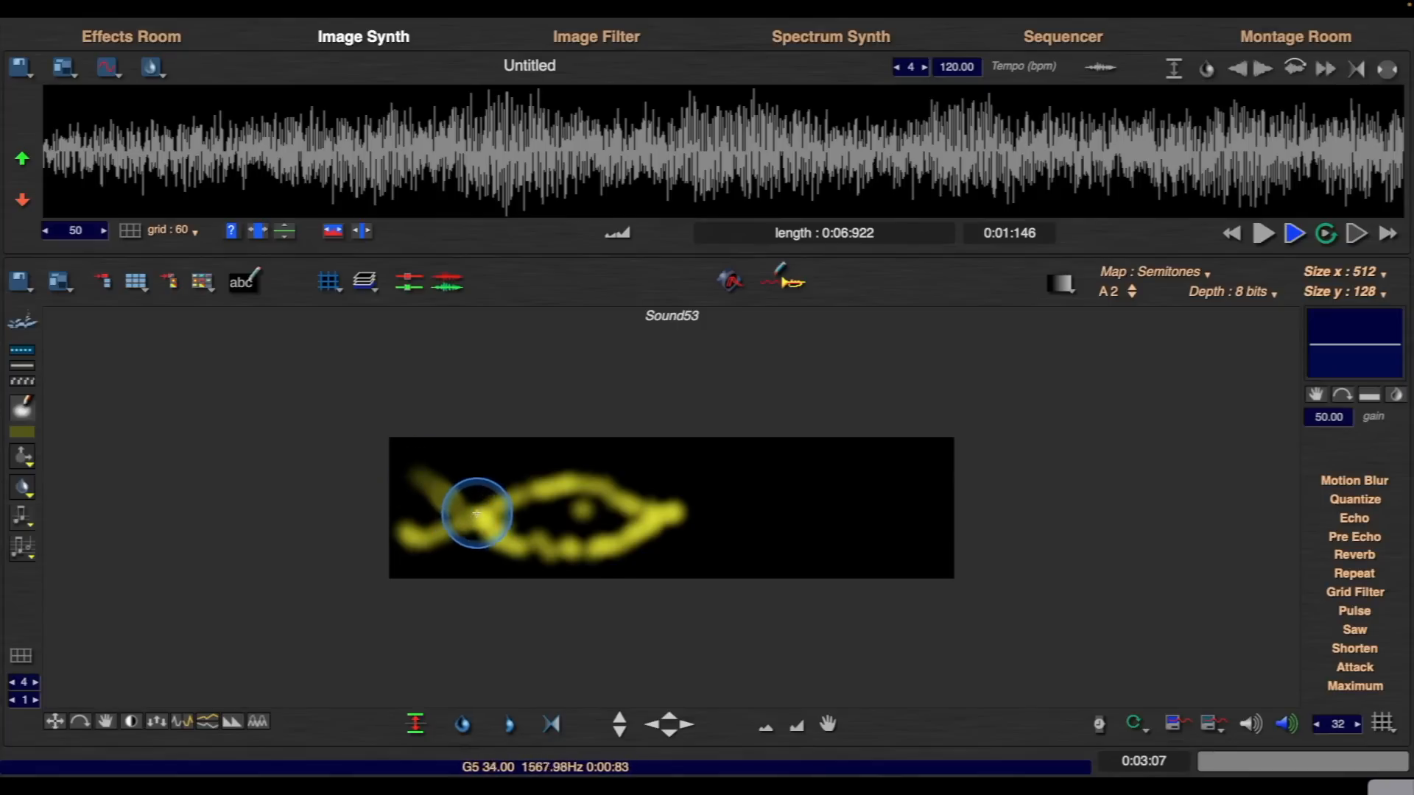
{"action": "right_click", "coordinate": [459, 491]}
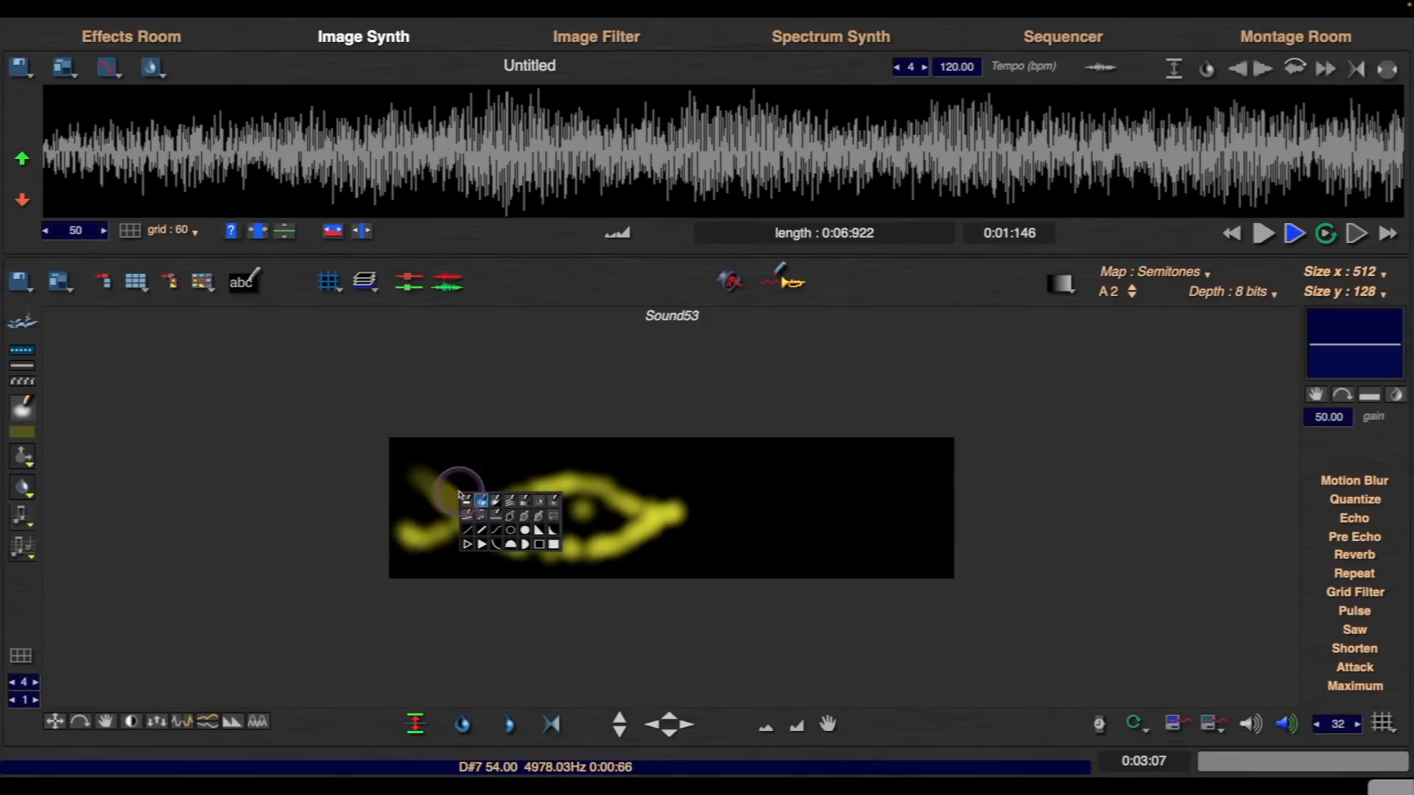
- Restore the bright yellow brush colour and repaint the upper stroke of the fish's tail
{"action": "left_click", "coordinate": [29, 432]}
{"action": "left_click", "coordinate": [44, 451]}
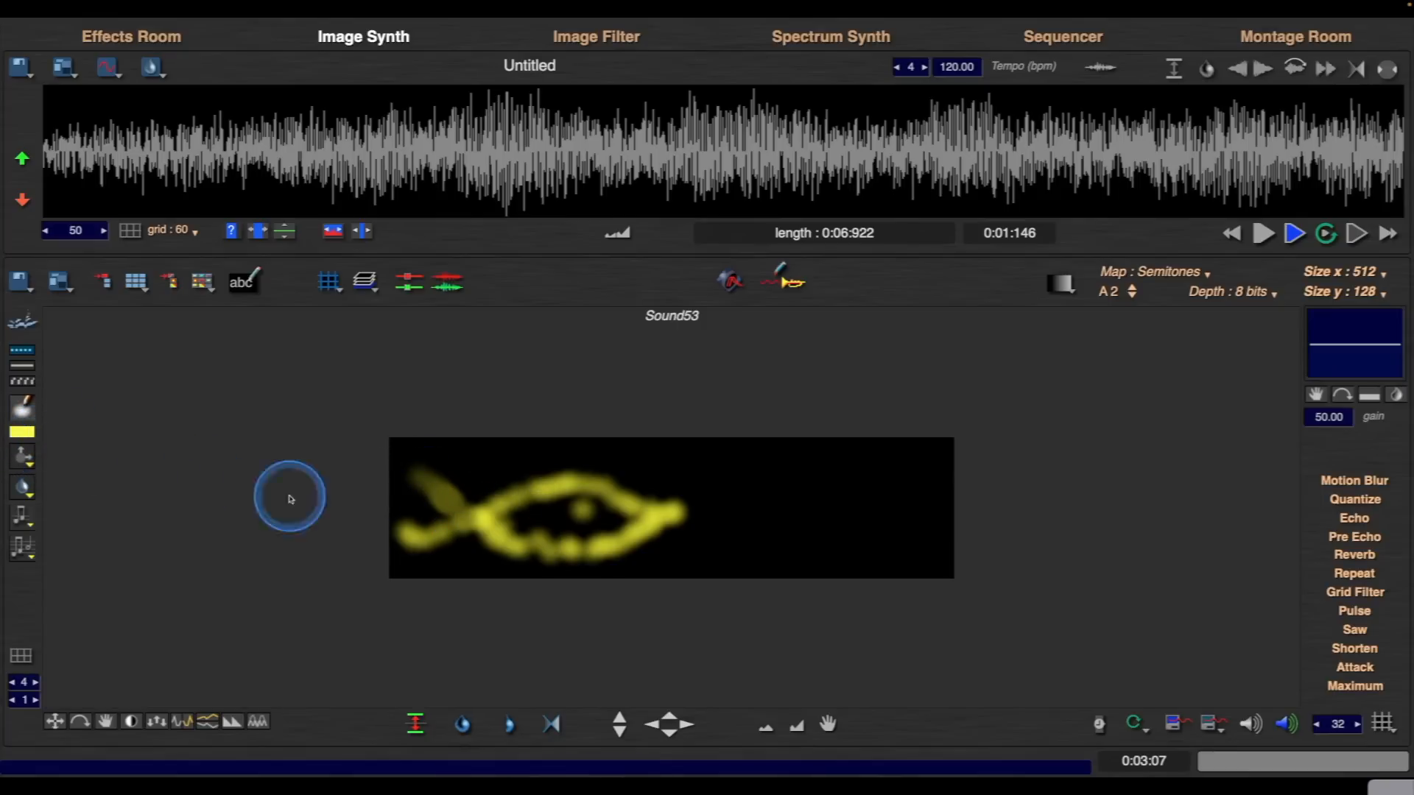
{"action": "mouse_move", "coordinate": [418, 475]}
{"action": "left_mouse_down"}
{"action": "mouse_move", "coordinate": [474, 551]}
{"action": "mouse_move", "coordinate": [475, 537]}
{"action": "left_mouse_up"}
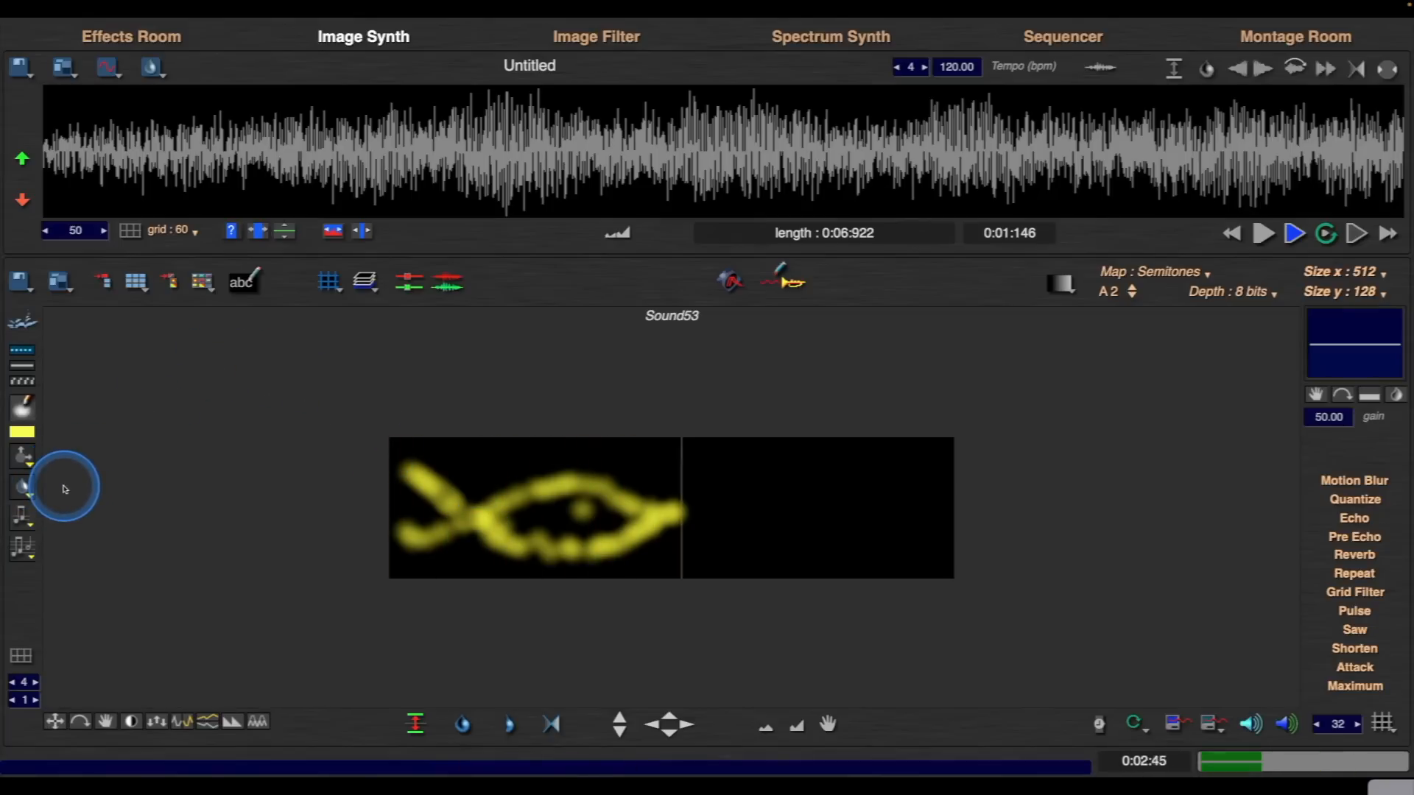
- Select the whole fish with the rectangular selection tool
{"action": "left_click", "coordinate": [207, 281]}
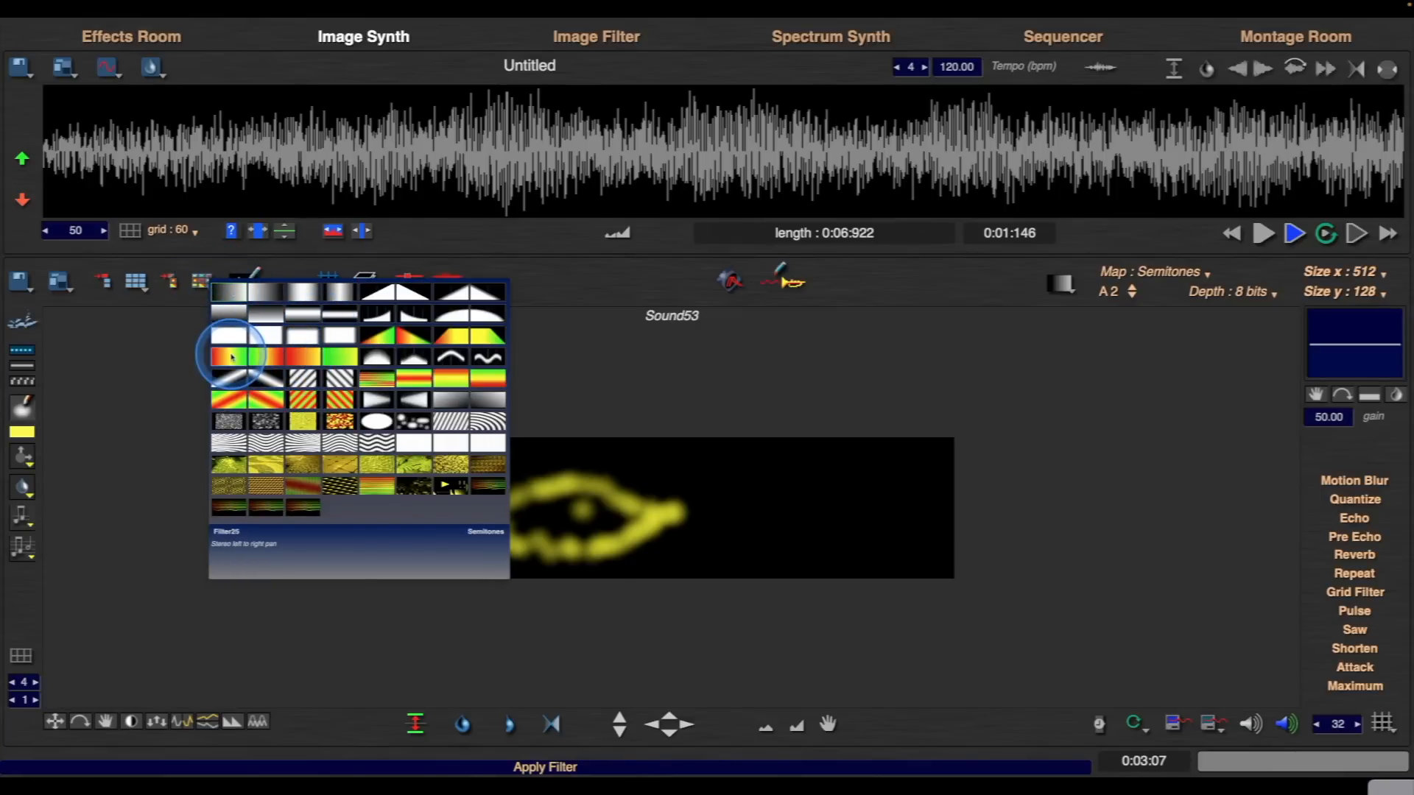
{"action": "left_click", "coordinate": [163, 371]}
{"action": "right_click", "coordinate": [454, 457]}
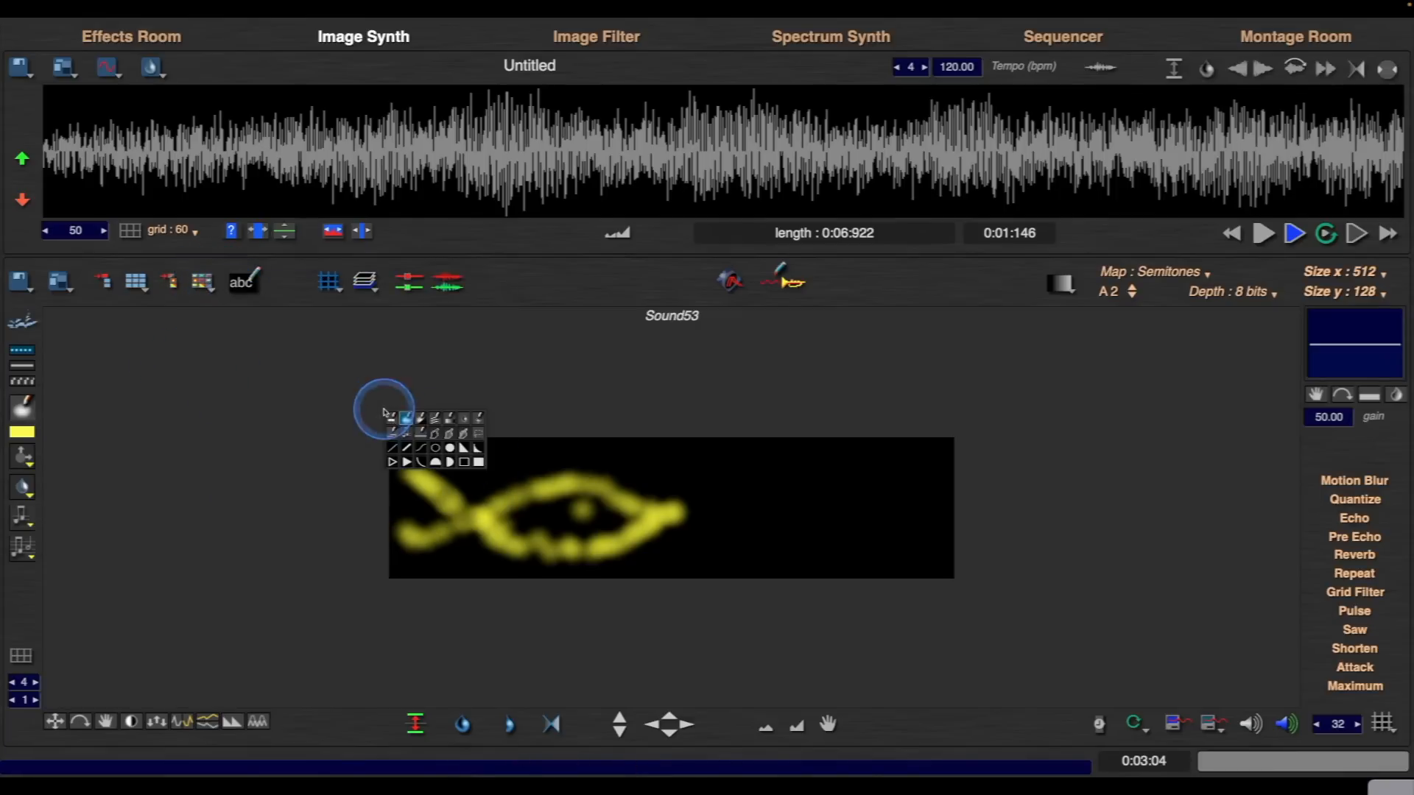
{"action": "left_click", "coordinate": [477, 434]}
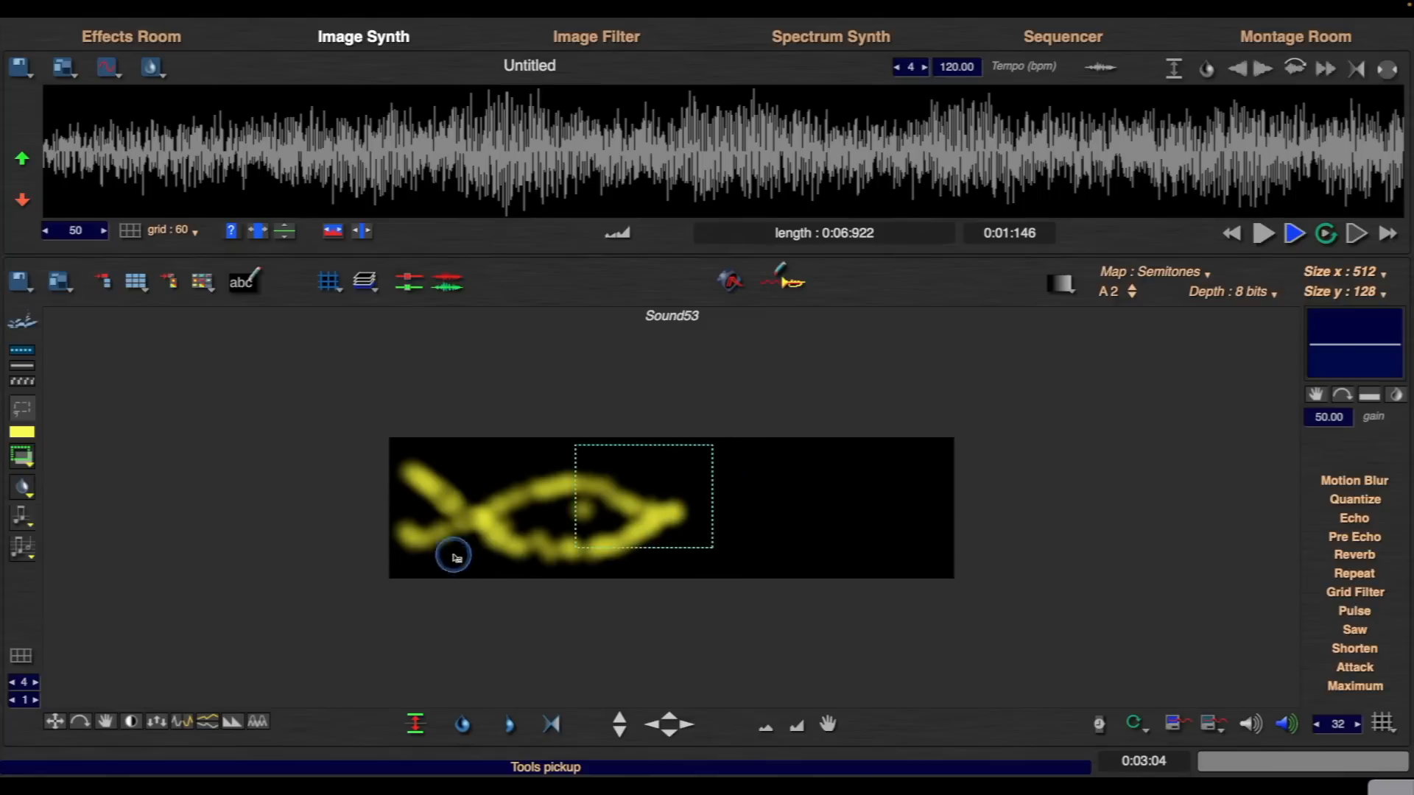
{"action": "left_click_drag", "start_coordinate": [454, 558], "coordinate": [338, 571]}
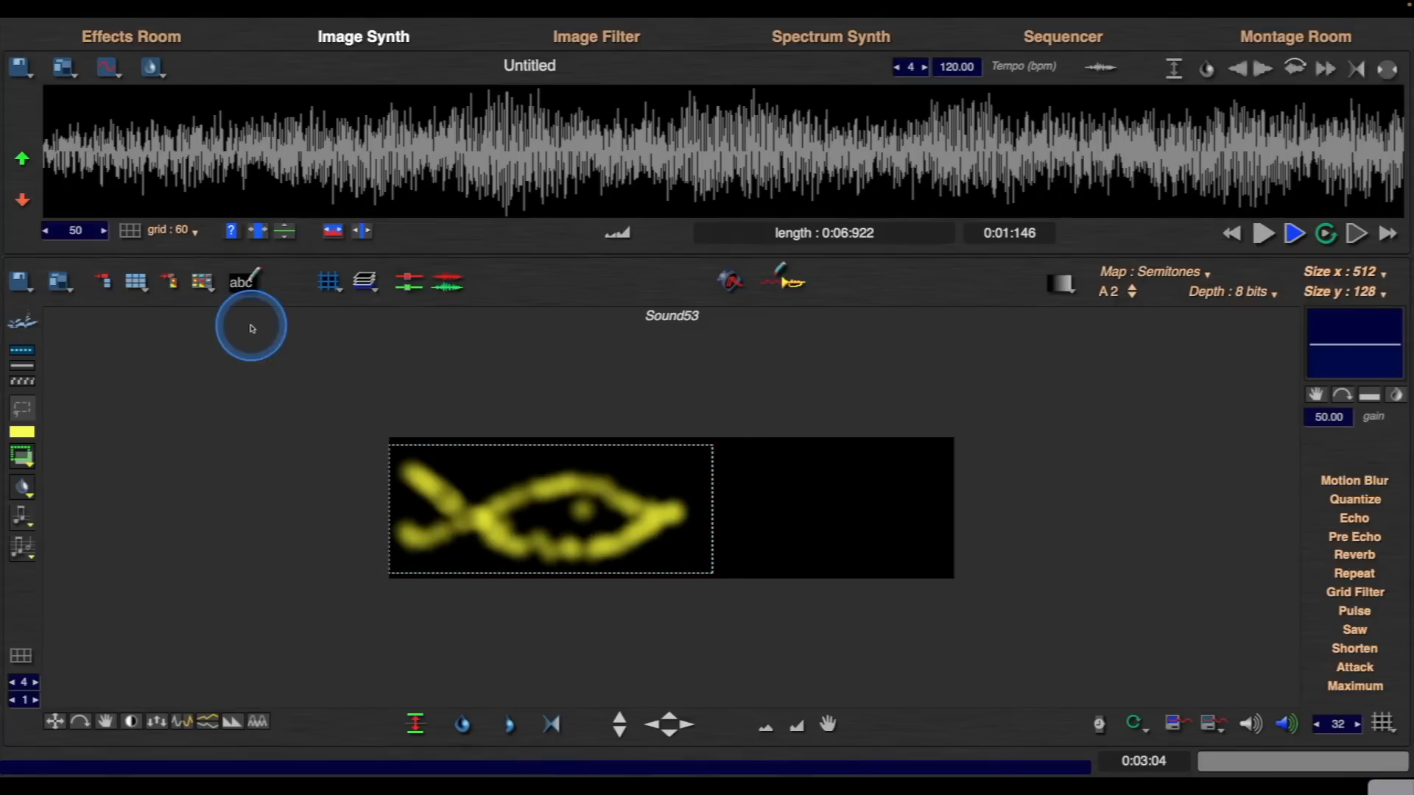
- Apply the "Stereo left to right pan" filter to the selected fish and clear the selection
{"action": "left_click", "coordinate": [201, 282]}
{"action": "left_click", "coordinate": [222, 360]}
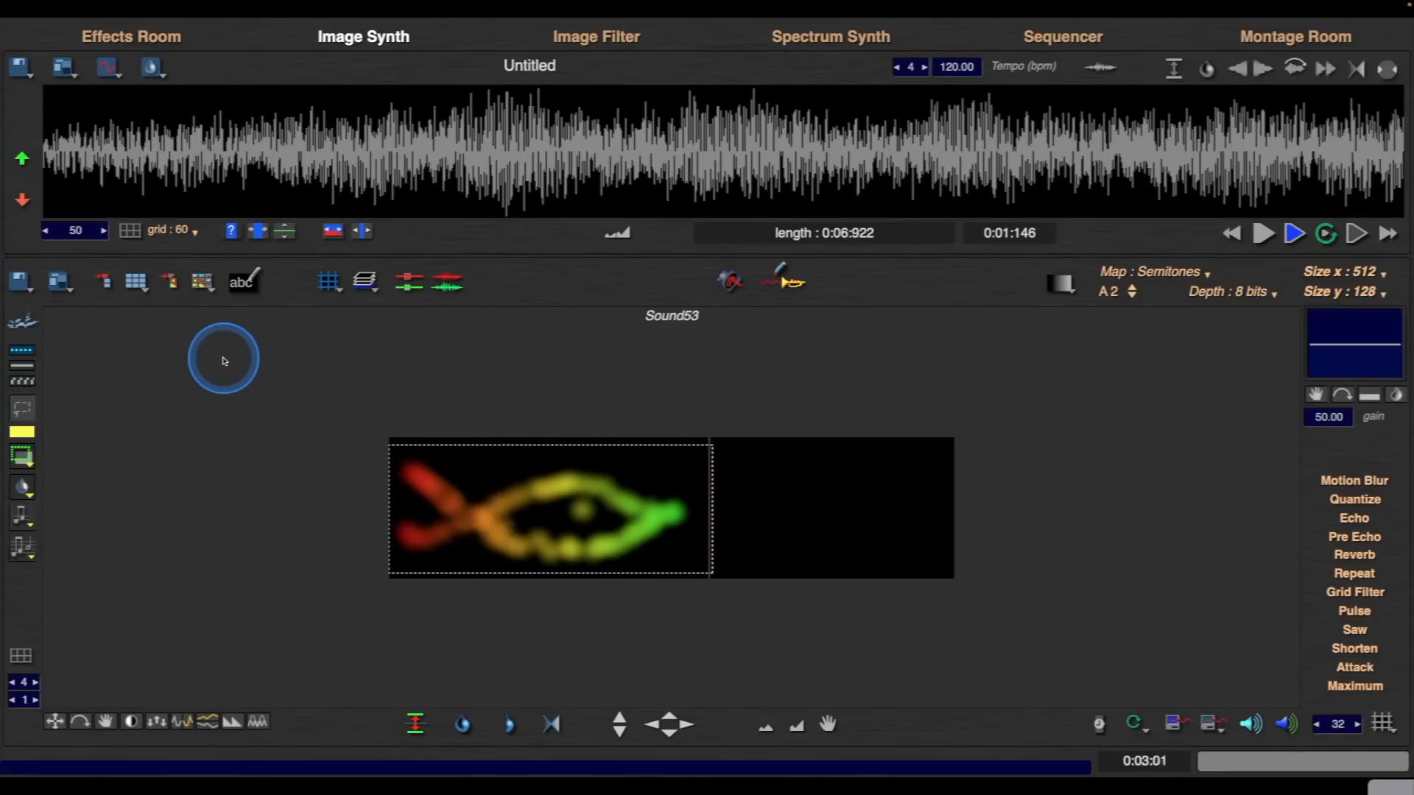
{"action": "left_click", "coordinate": [225, 361]}
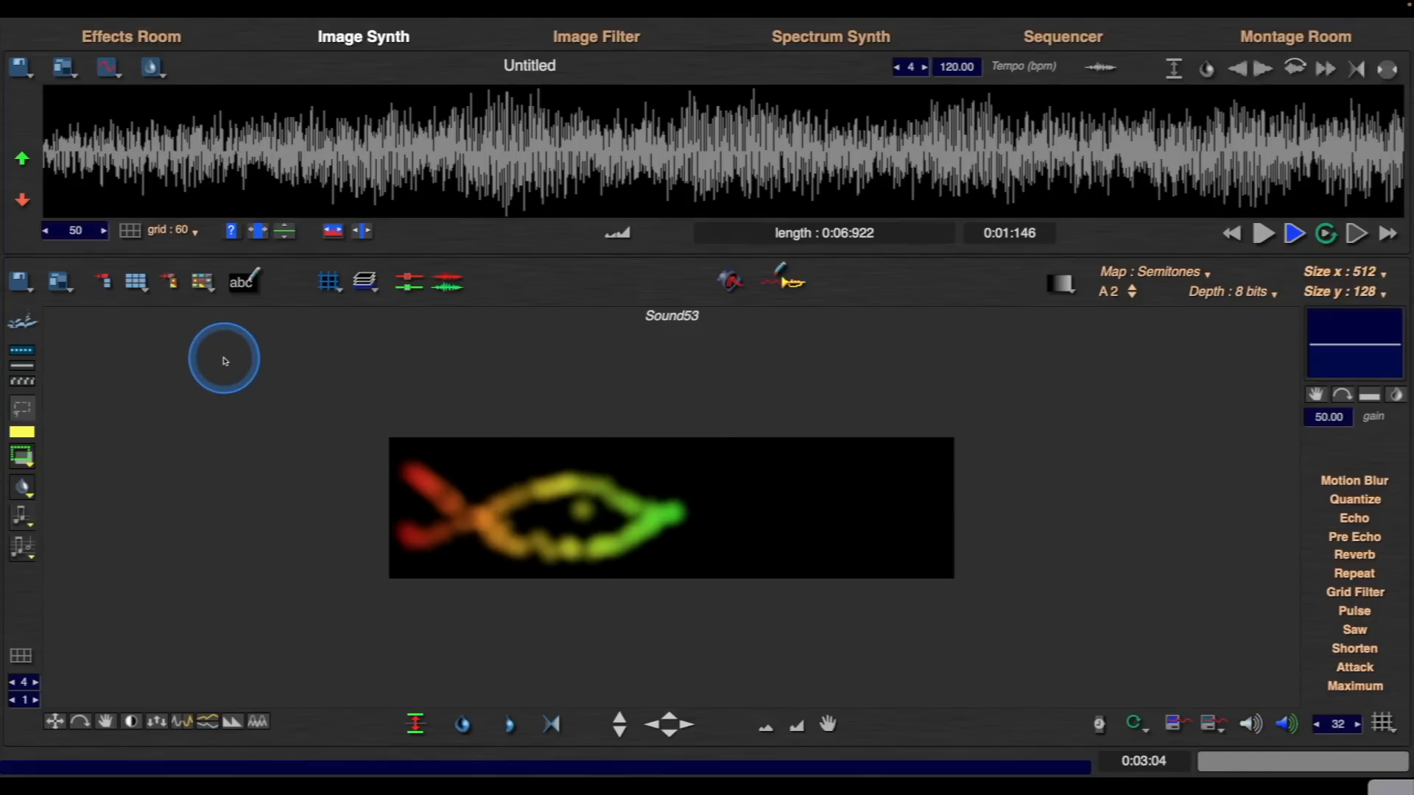
- Shift the fish image with Offset & Transpose and rotate it by about 81°
{"action": "left_click", "coordinate": [106, 721]}
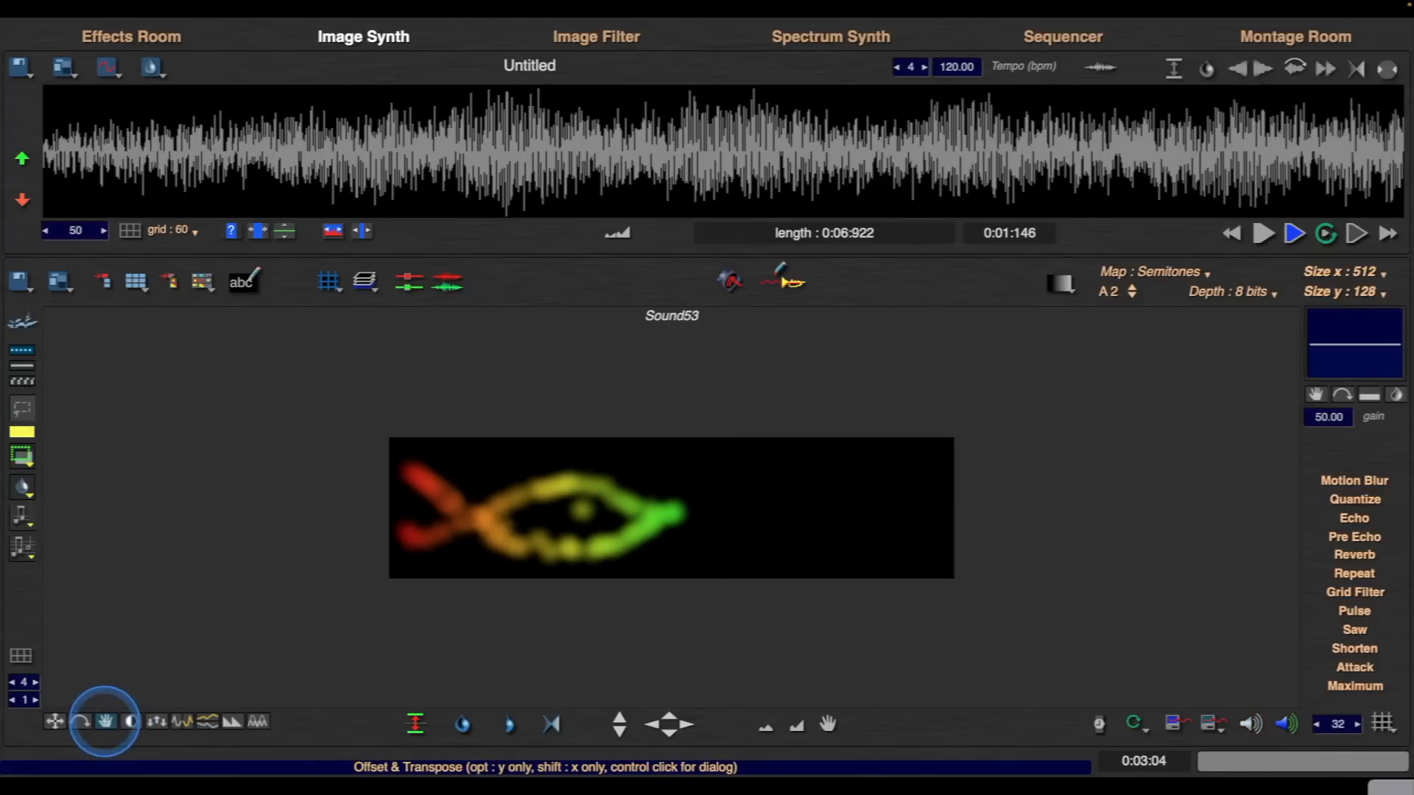
{"action": "left_click_drag", "start_coordinate": [106, 722], "coordinate": [214, 758]}
{"action": "left_click", "coordinate": [77, 720]}
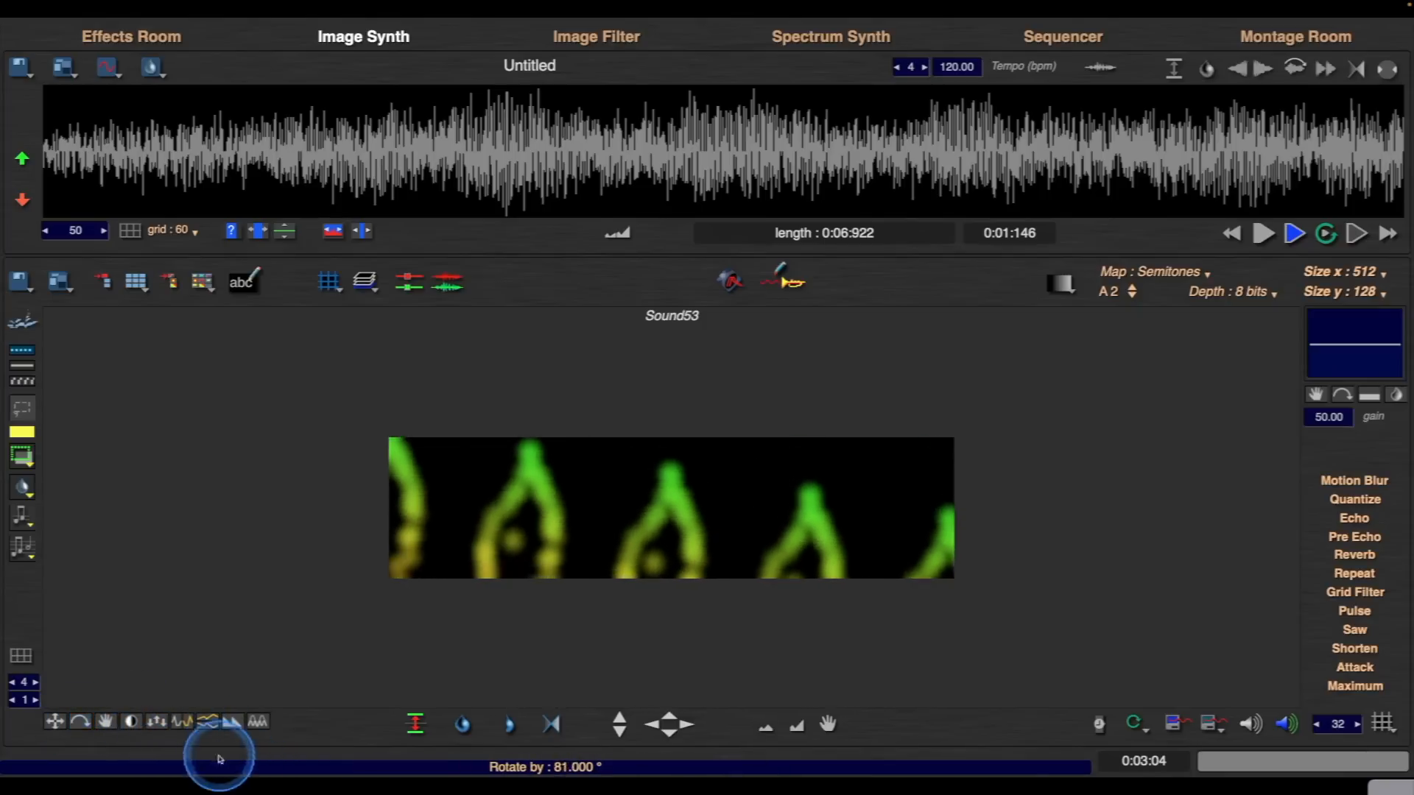
- Scale the rotated image down into a small repeating pattern and distort it with the displacement map
{"action": "left_click_drag", "start_coordinate": [54, 721], "coordinate": [444, 656]}
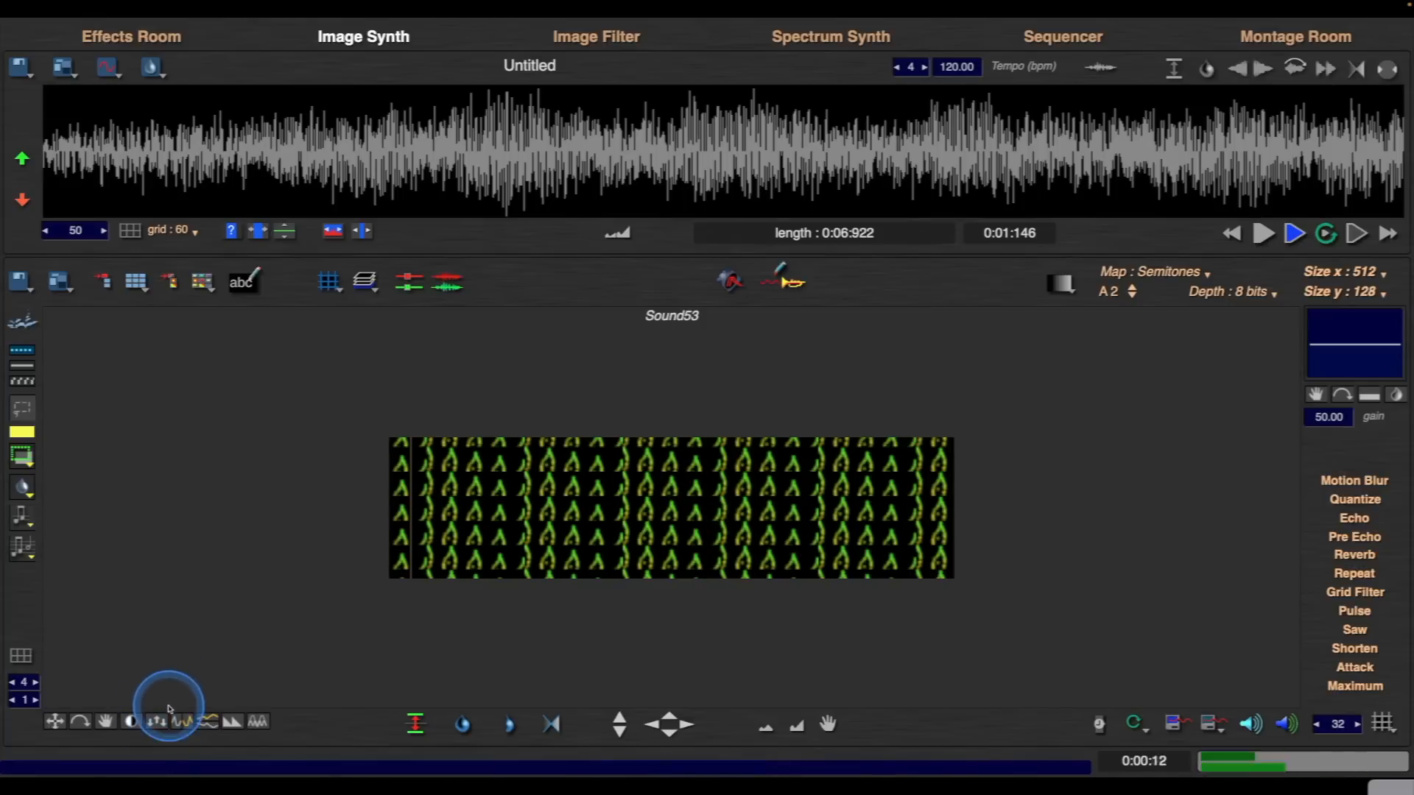
{"action": "mouse_move", "coordinate": [156, 721]}
{"action": "left_mouse_down"}
{"action": "mouse_move", "coordinate": [177, 697]}
{"action": "mouse_move", "coordinate": [268, 742]}
{"action": "mouse_move", "coordinate": [253, 776]}
{"action": "mouse_move", "coordinate": [89, 758]}
{"action": "mouse_move", "coordinate": [101, 619]}
{"action": "mouse_move", "coordinate": [142, 584]}
{"action": "mouse_move", "coordinate": [114, 596]}
{"action": "mouse_move", "coordinate": [71, 688]}
{"action": "left_mouse_up"}
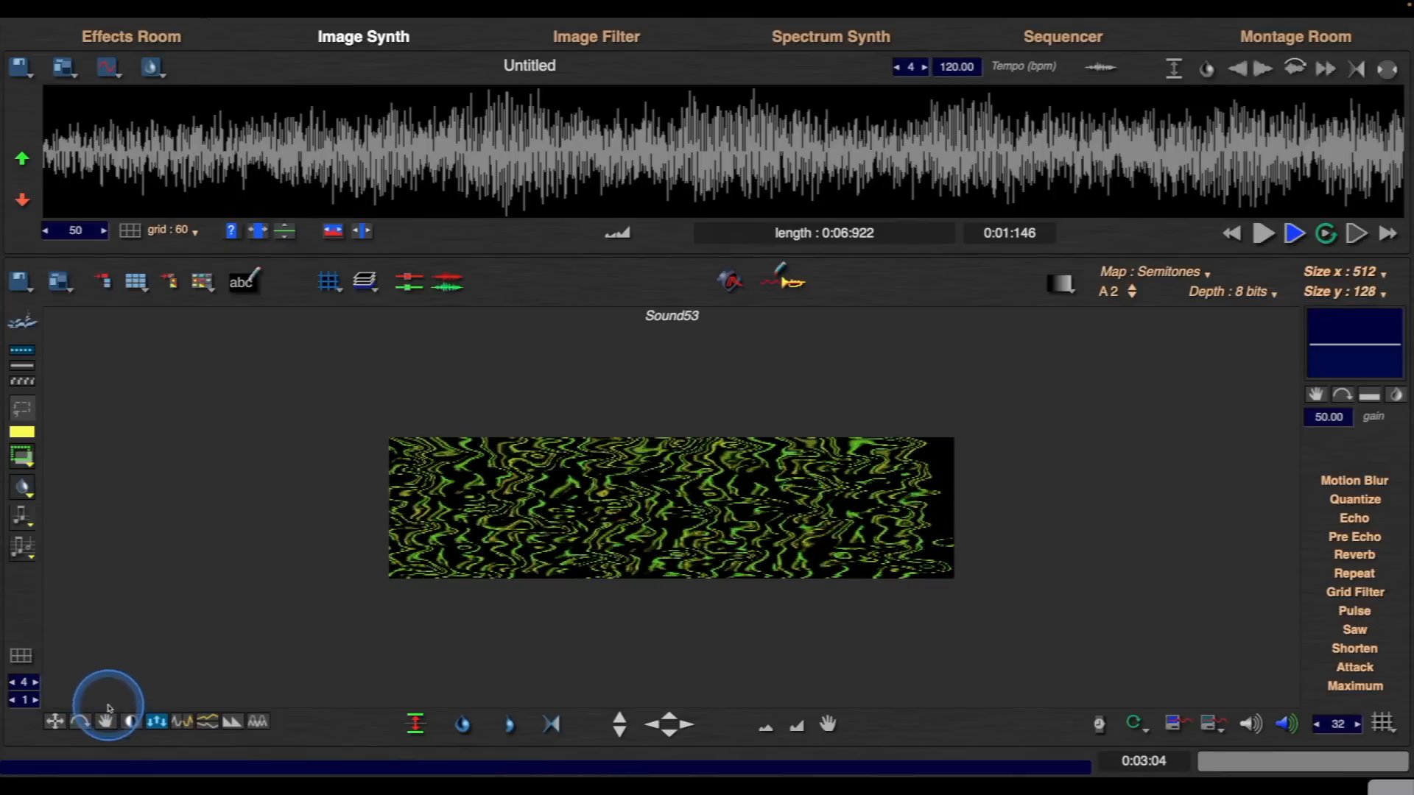
- Choose a different displacement map and displace the pattern by about -16, -28 %
{"action": "left_click", "coordinate": [156, 722], "text": "ctrl"}
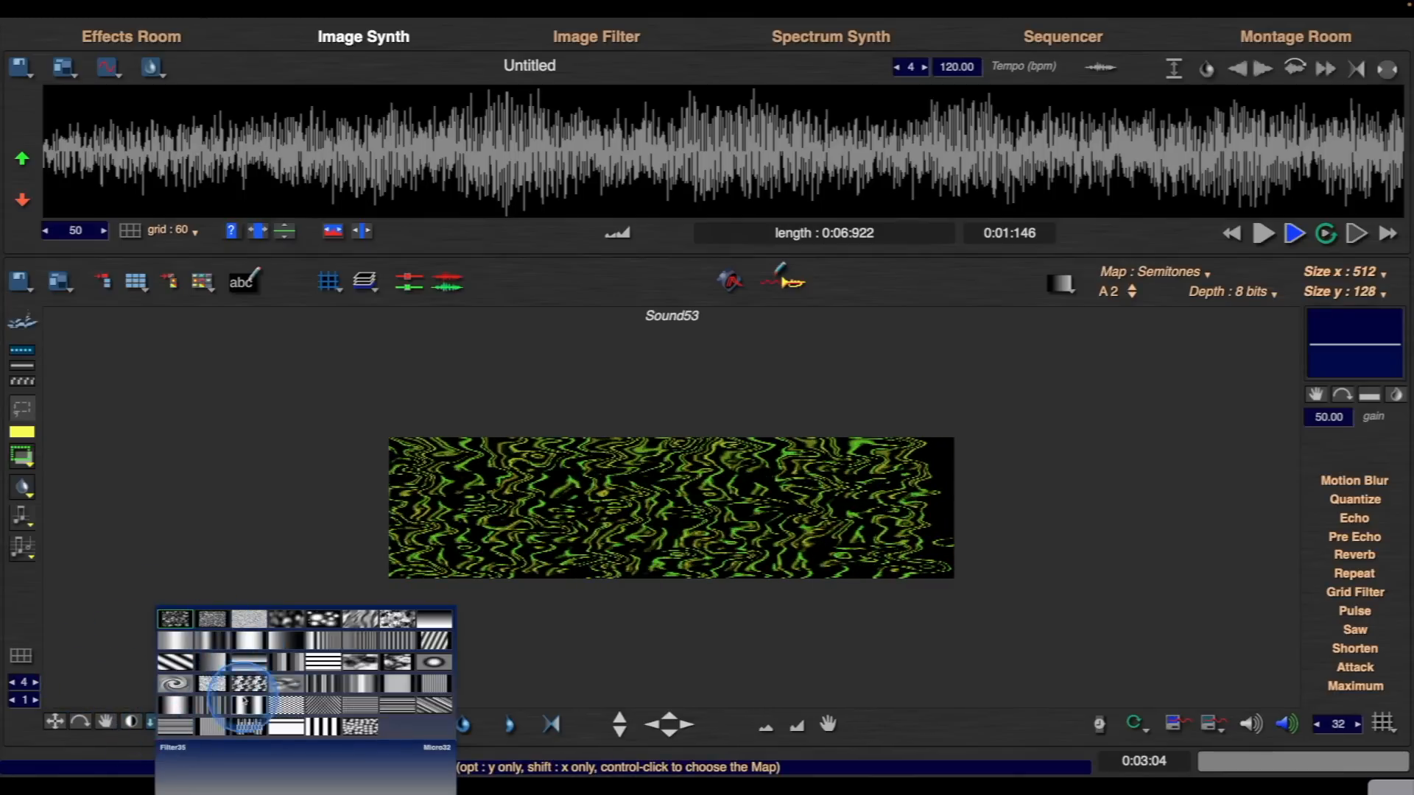
{"action": "left_click", "coordinate": [245, 690]}
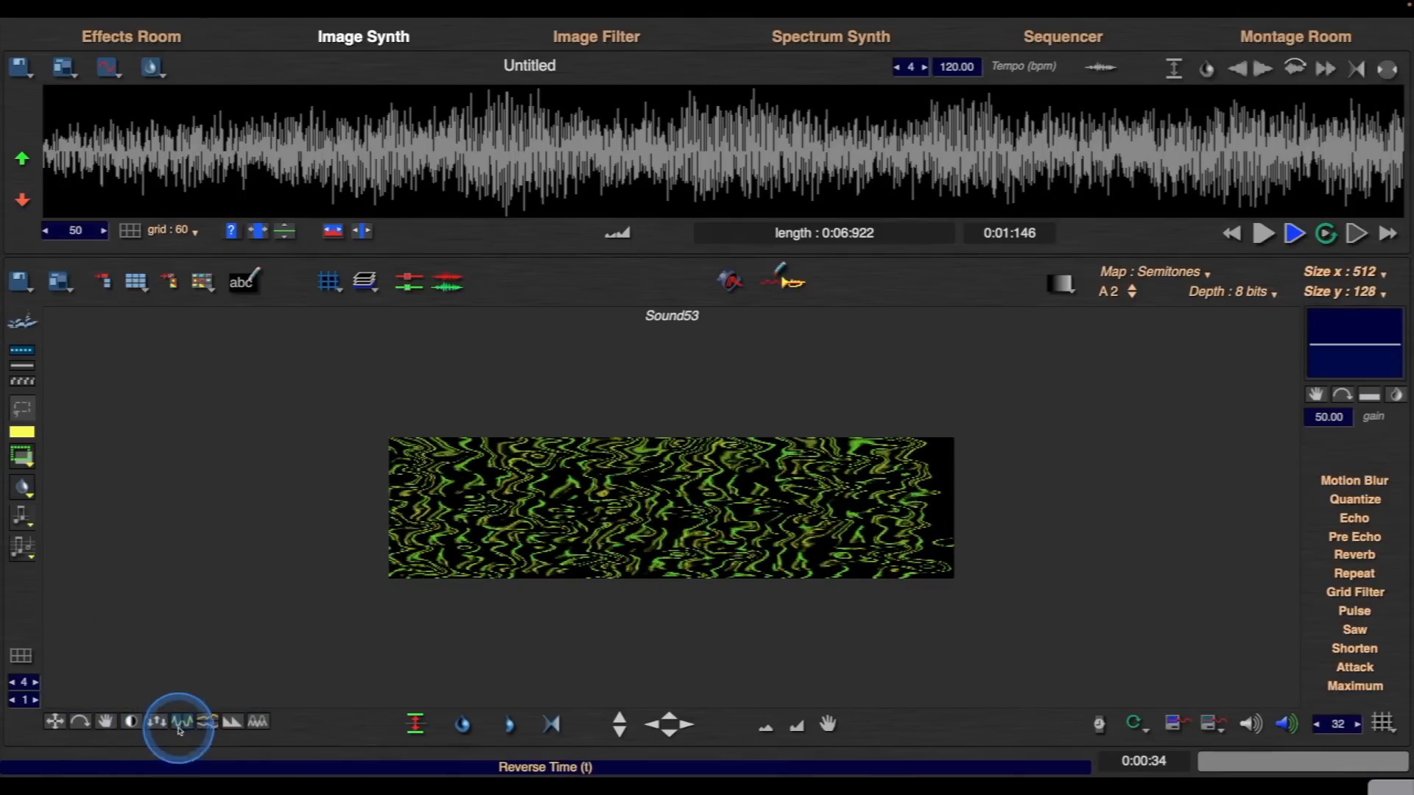
{"action": "left_click_drag", "start_coordinate": [156, 722], "coordinate": [118, 786]}
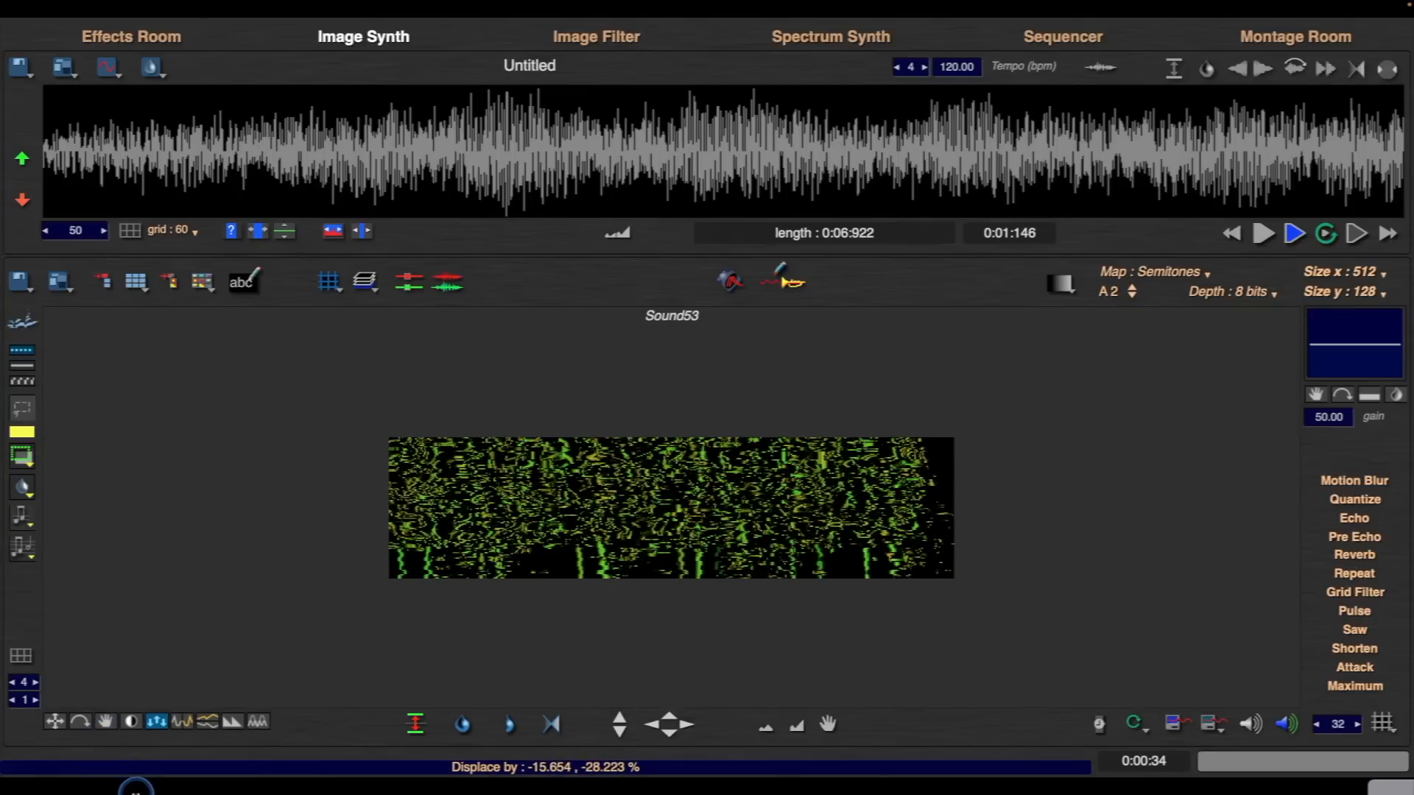
- Apply a coloured stereo noise filter to the pattern and slightly lower its luminance without changing the contrast
{"action": "left_click", "coordinate": [201, 282]}
{"action": "left_click", "coordinate": [325, 424]}
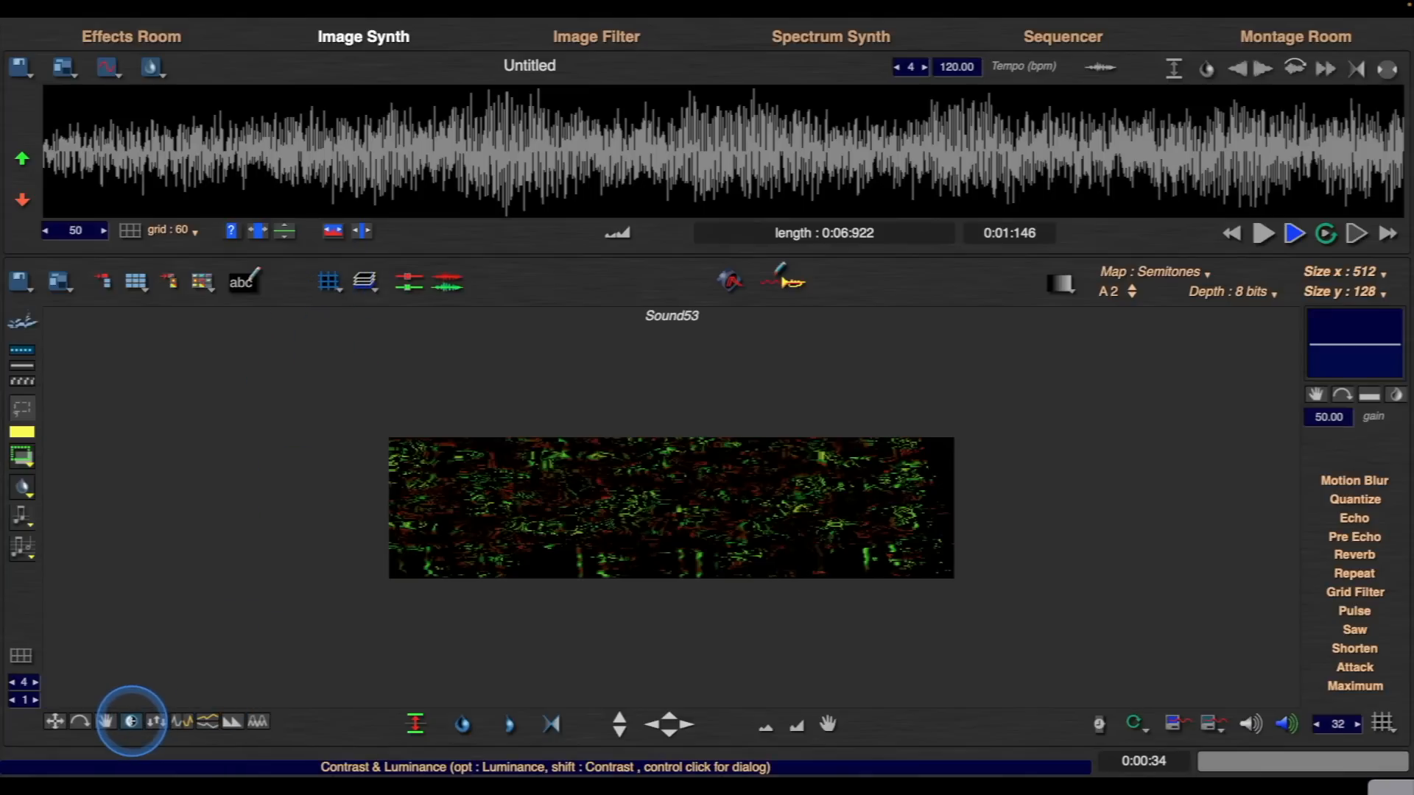
{"action": "key", "text": "alt"}
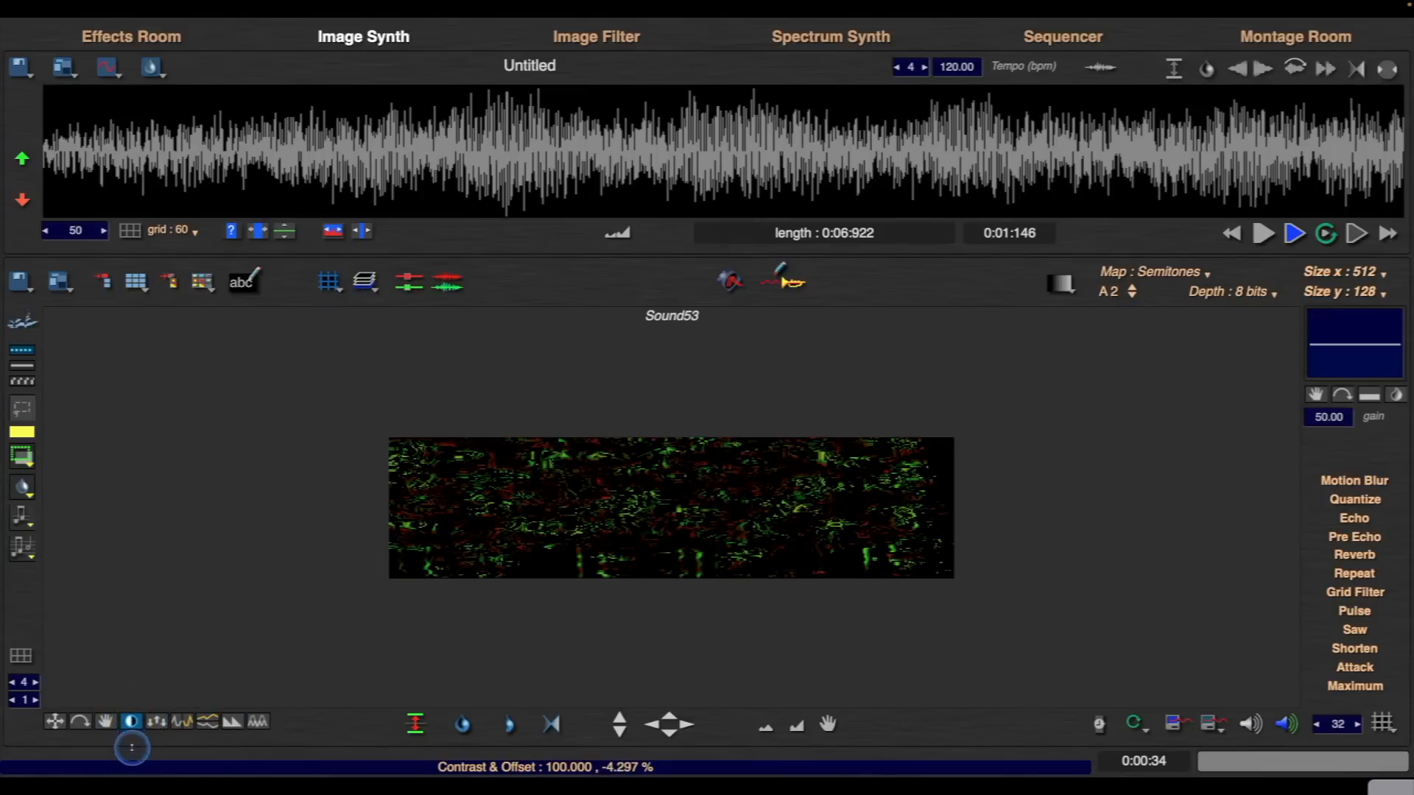
{"action": "mouse_move", "coordinate": [132, 748]}
{"action": "left_mouse_down"}
{"action": "mouse_move", "coordinate": [133, 771]}
{"action": "mouse_move", "coordinate": [155, 757]}
{"action": "left_mouse_up"}
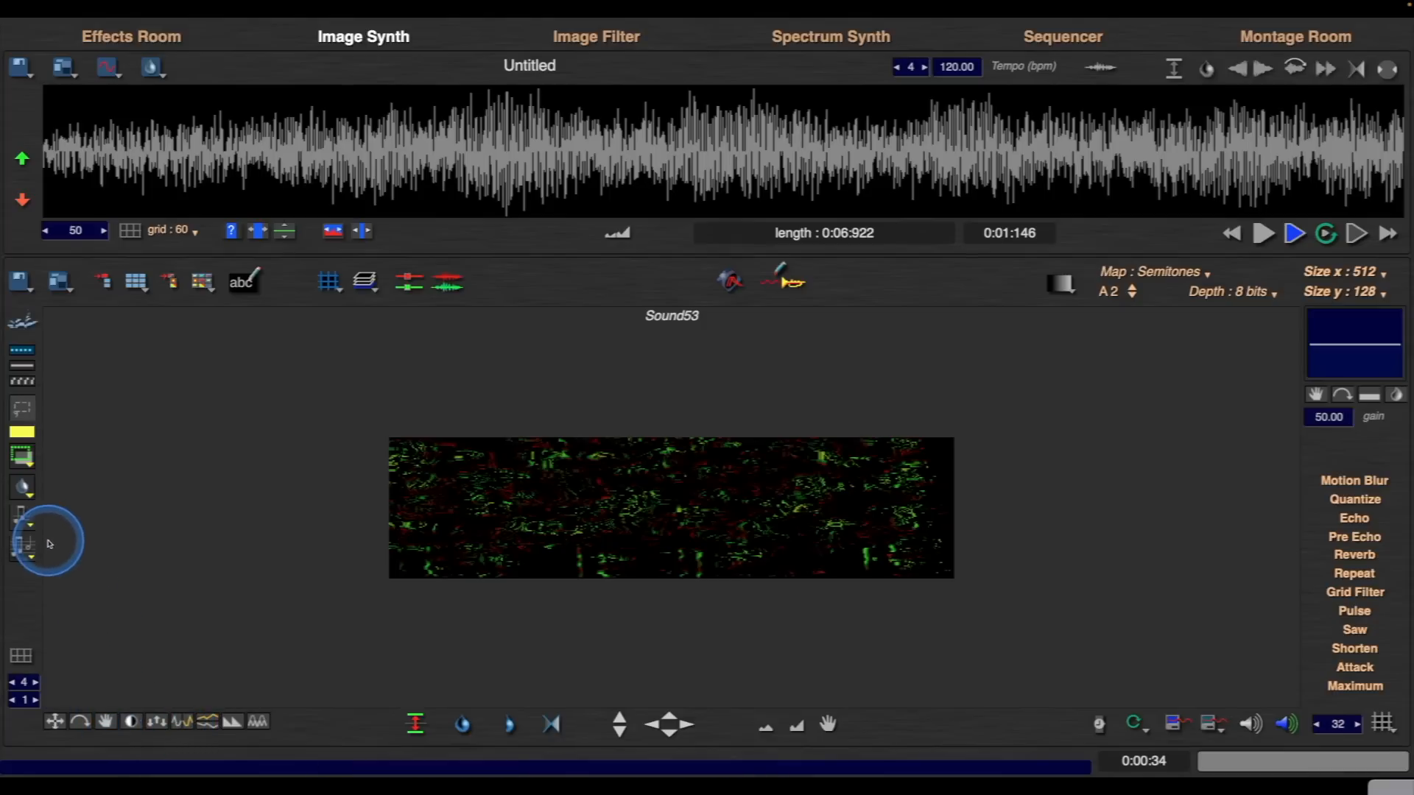
- Fit the image to the Minor Melodic scale and apply the Motion Blur effect to it
{"action": "left_click", "coordinate": [22, 547]}
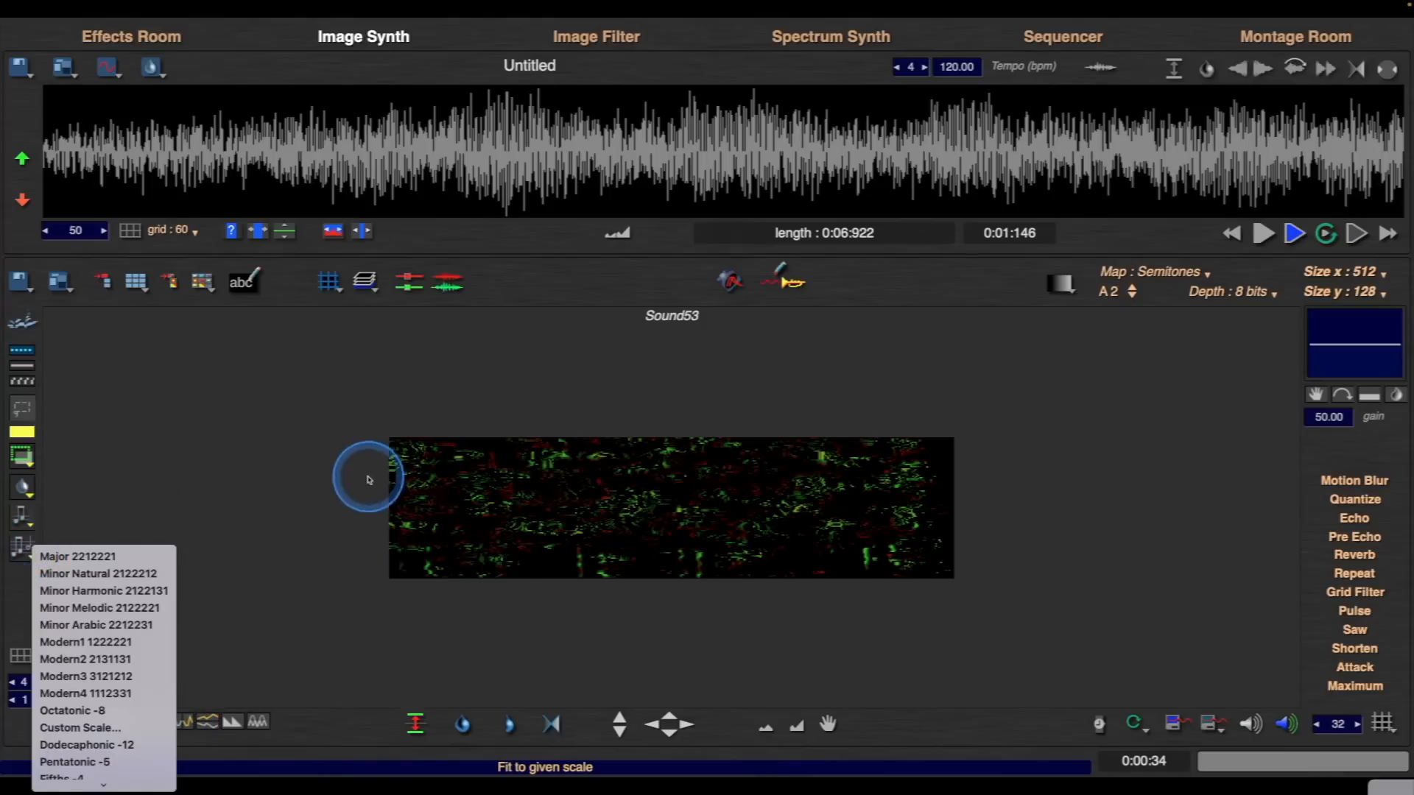
{"action": "left_click", "coordinate": [145, 608]}
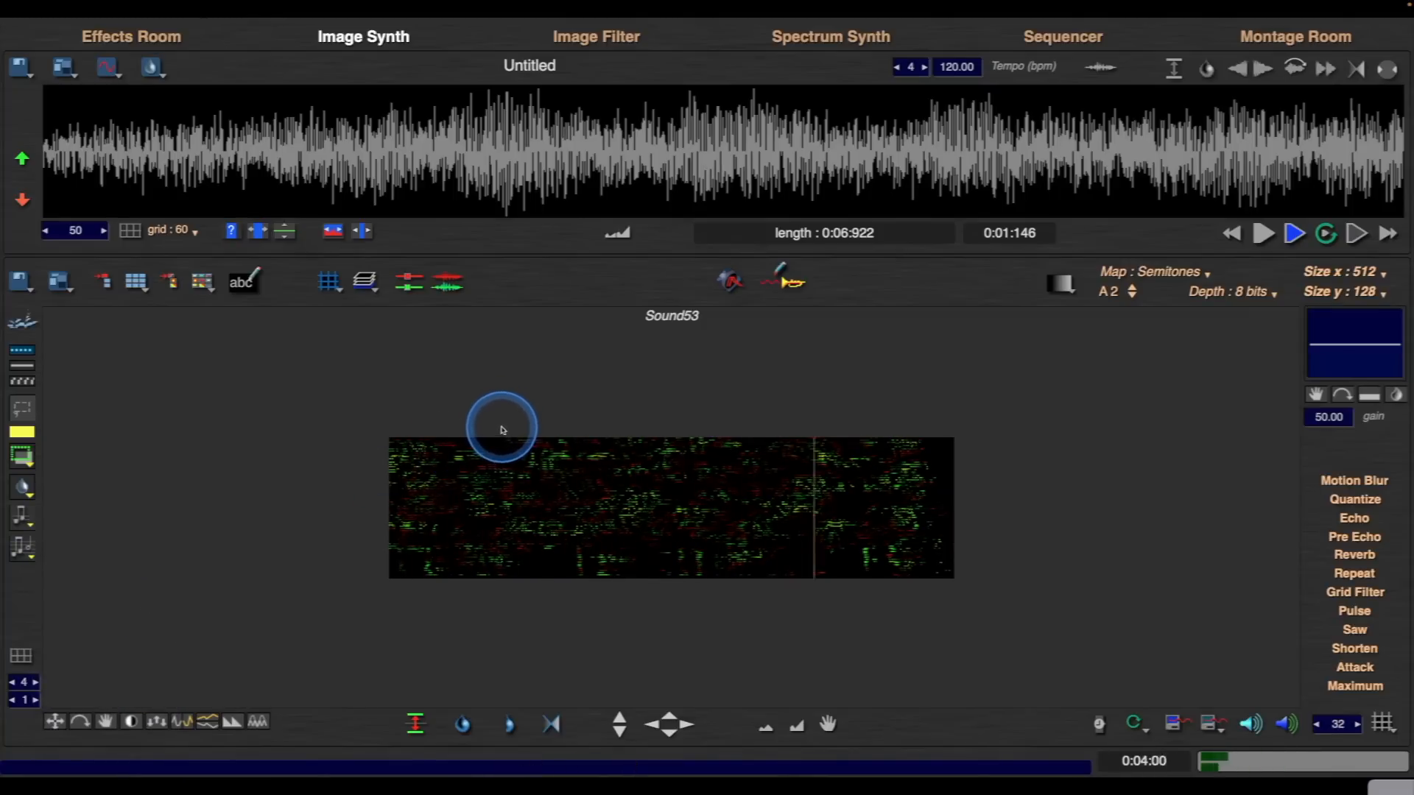
{"action": "left_click", "coordinate": [1135, 298]}
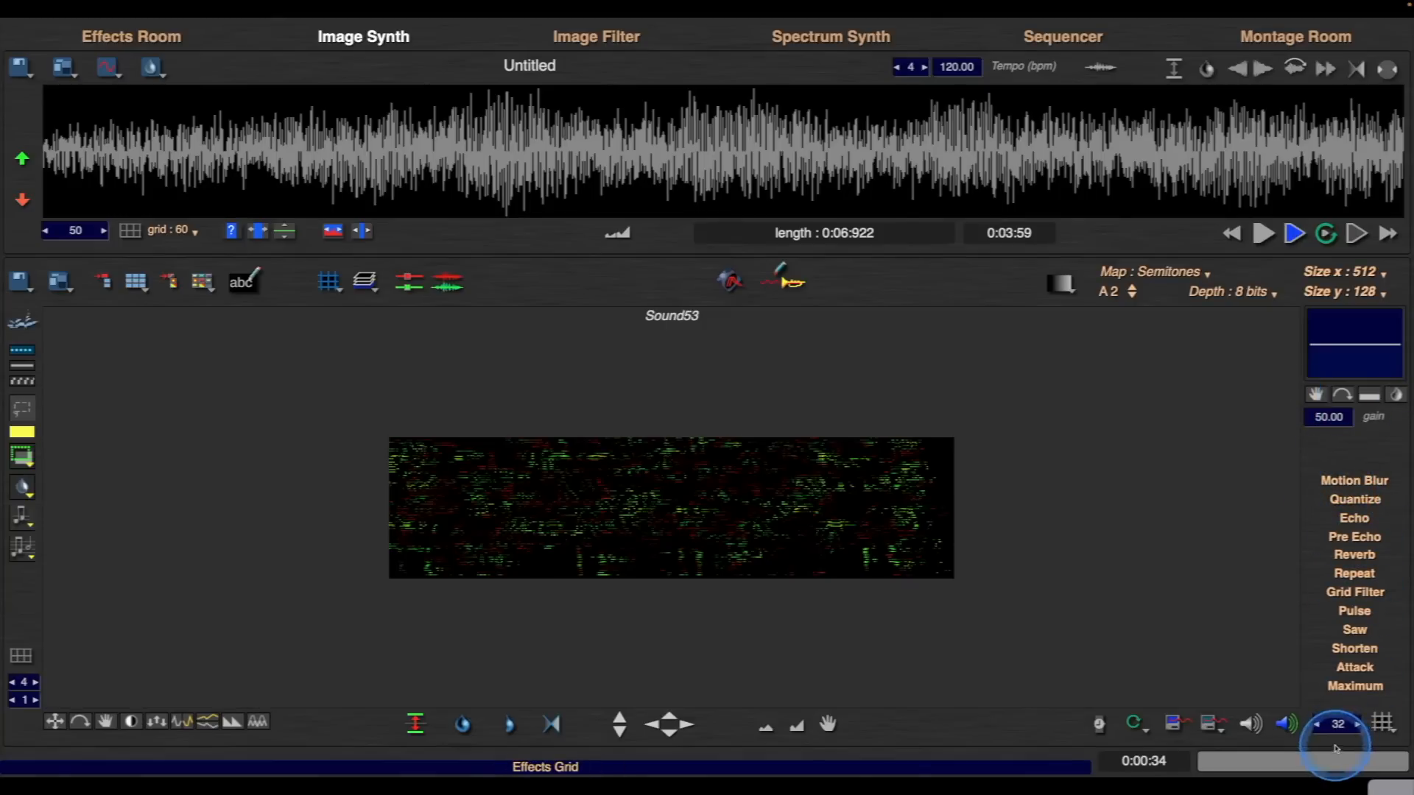
{"action": "left_click", "coordinate": [1353, 480]}
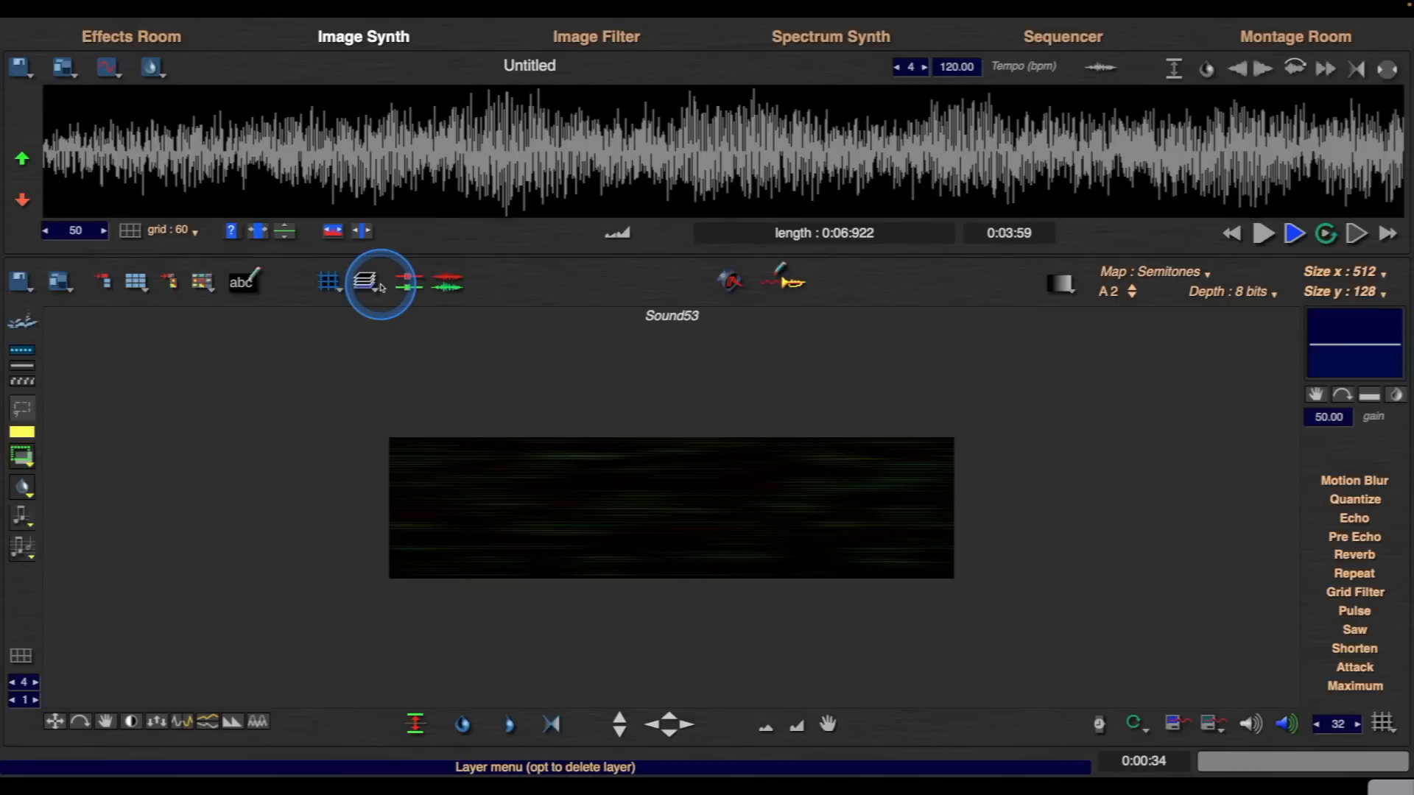
- Display the grid over the image and make the grid layer the active layer
{"action": "key", "text": "g"}
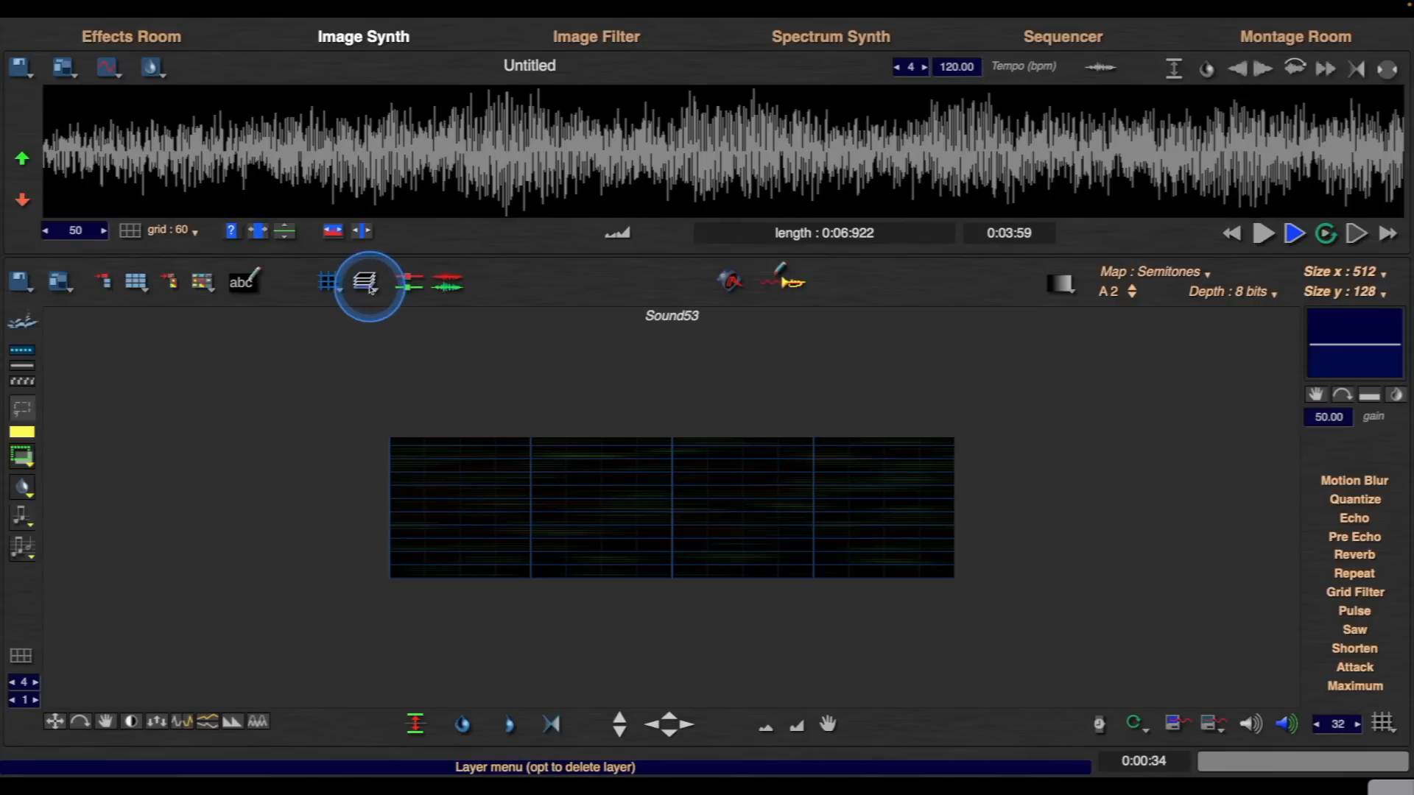
{"action": "left_click", "coordinate": [370, 288]}
{"action": "left_click", "coordinate": [375, 294]}
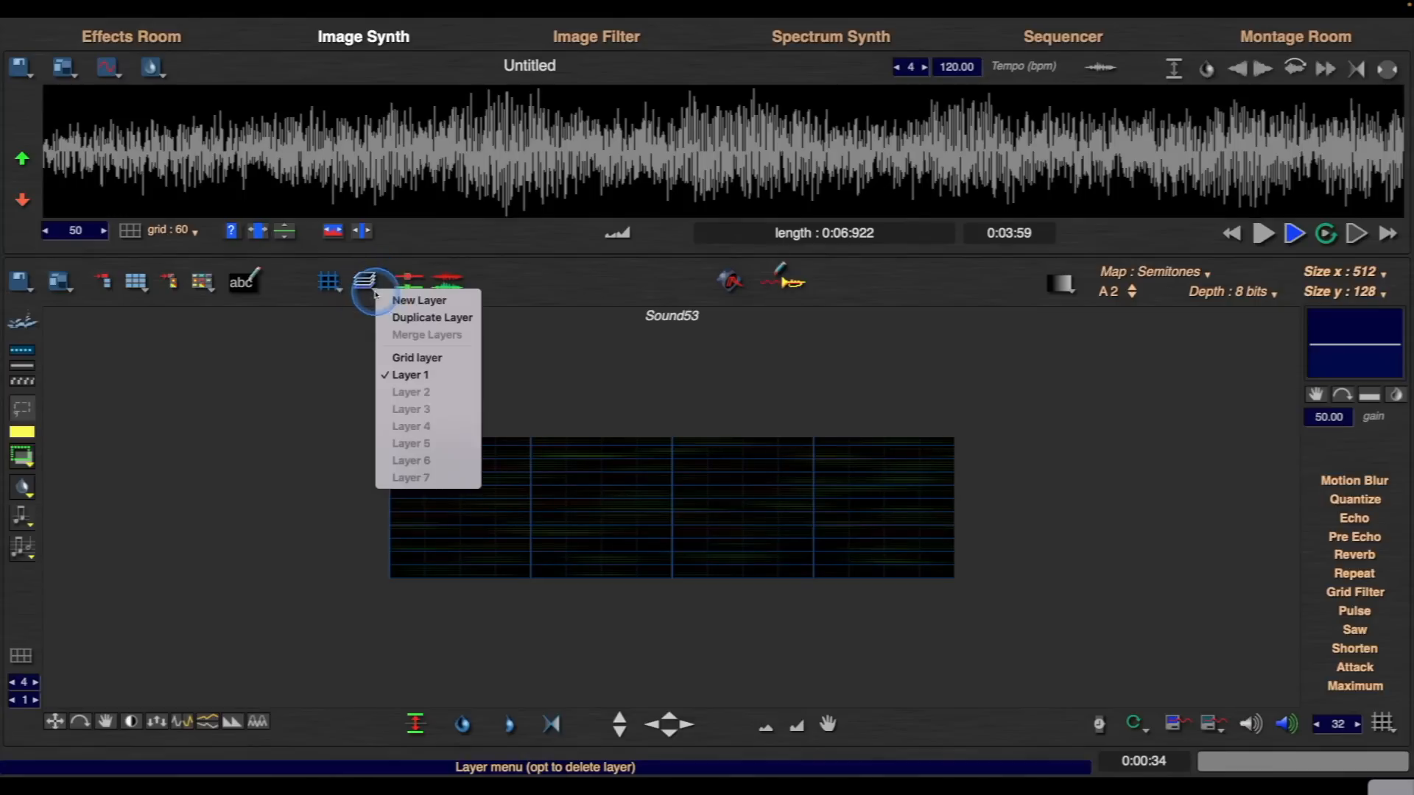
{"action": "left_click", "coordinate": [416, 358]}
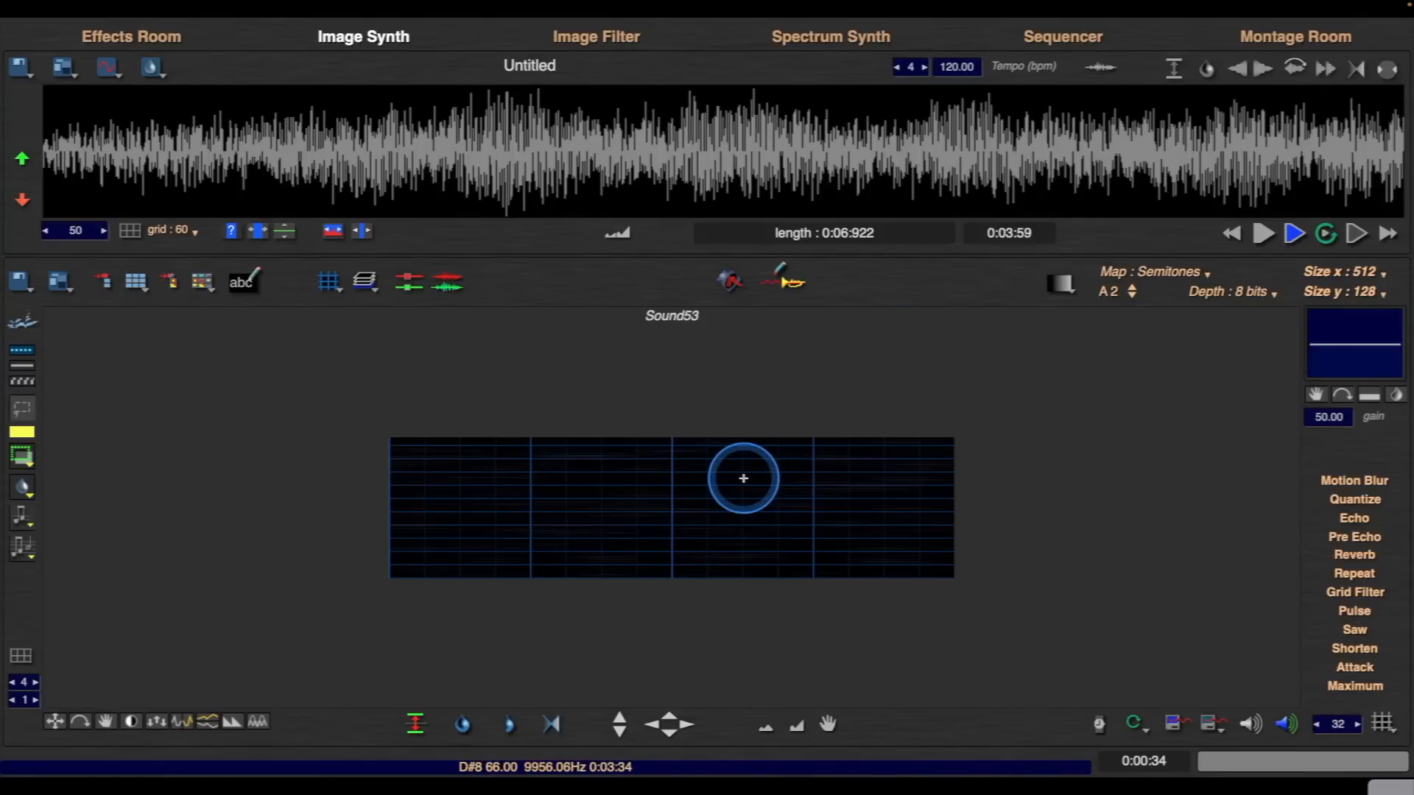
- Set the tuning map to Minor Harmonic and switch back to Layer 1
{"action": "left_click", "coordinate": [1163, 275]}
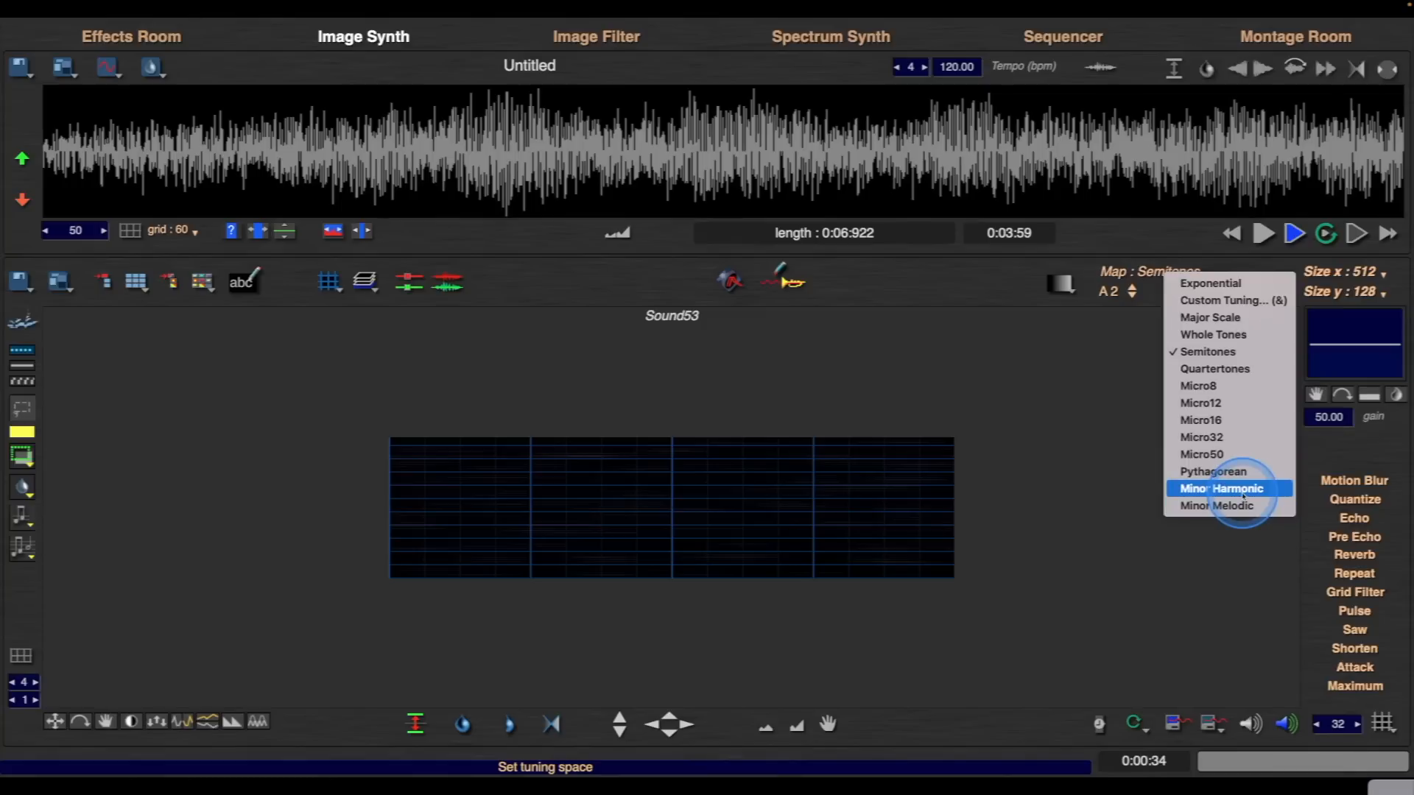
{"action": "left_click", "coordinate": [957, 347]}
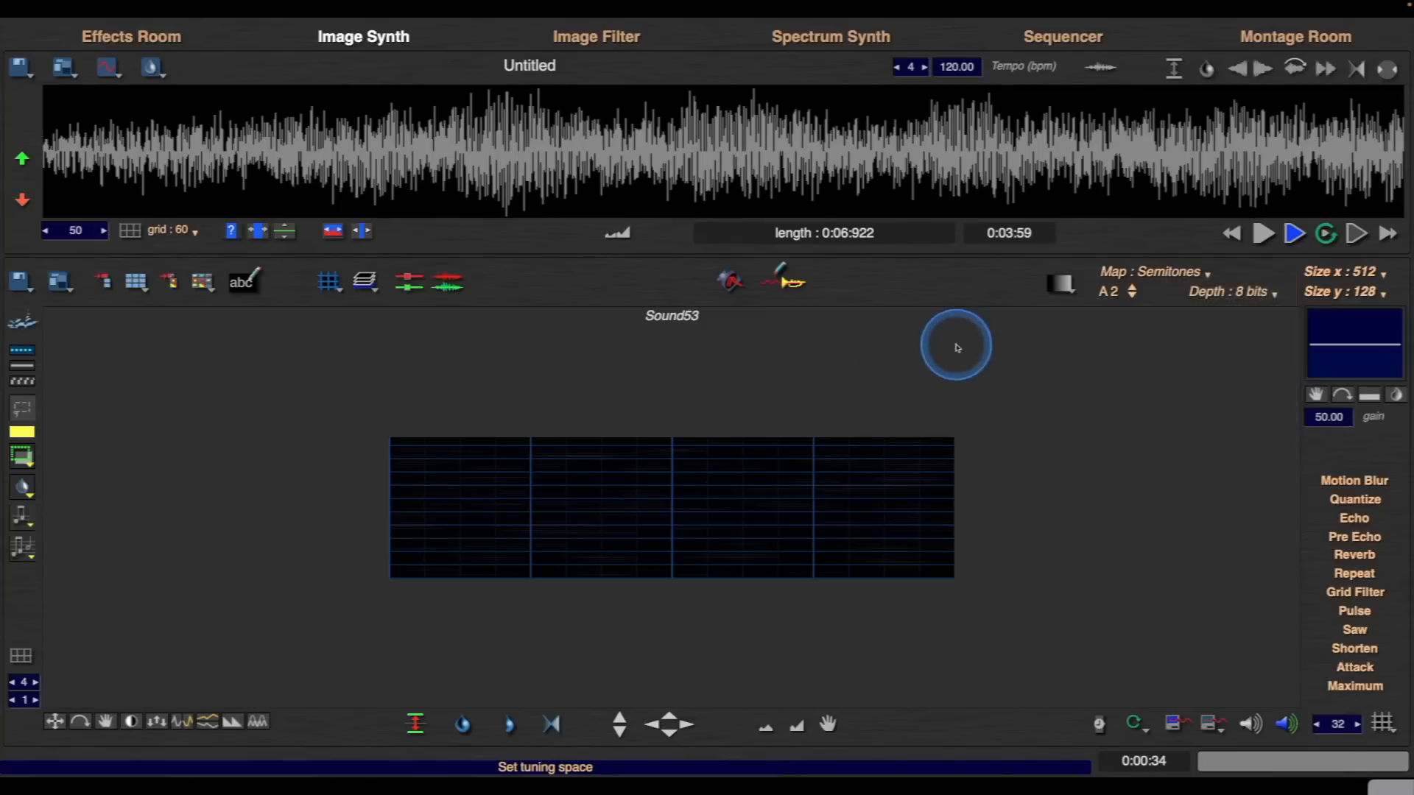
{"action": "left_click", "coordinate": [31, 550]}
{"action": "left_click", "coordinate": [654, 346]}
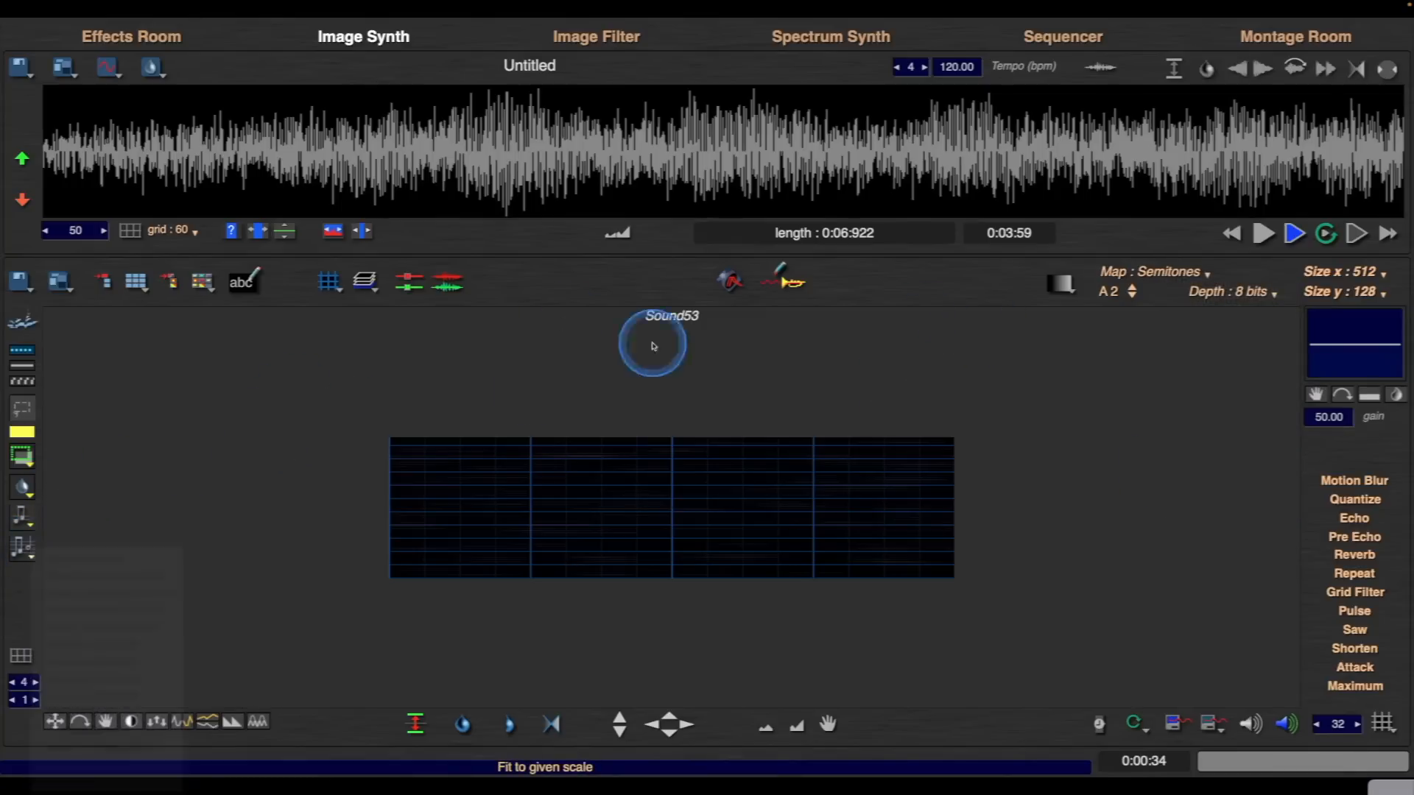
{"action": "left_click", "coordinate": [1164, 272]}
{"action": "left_click", "coordinate": [1242, 486]}
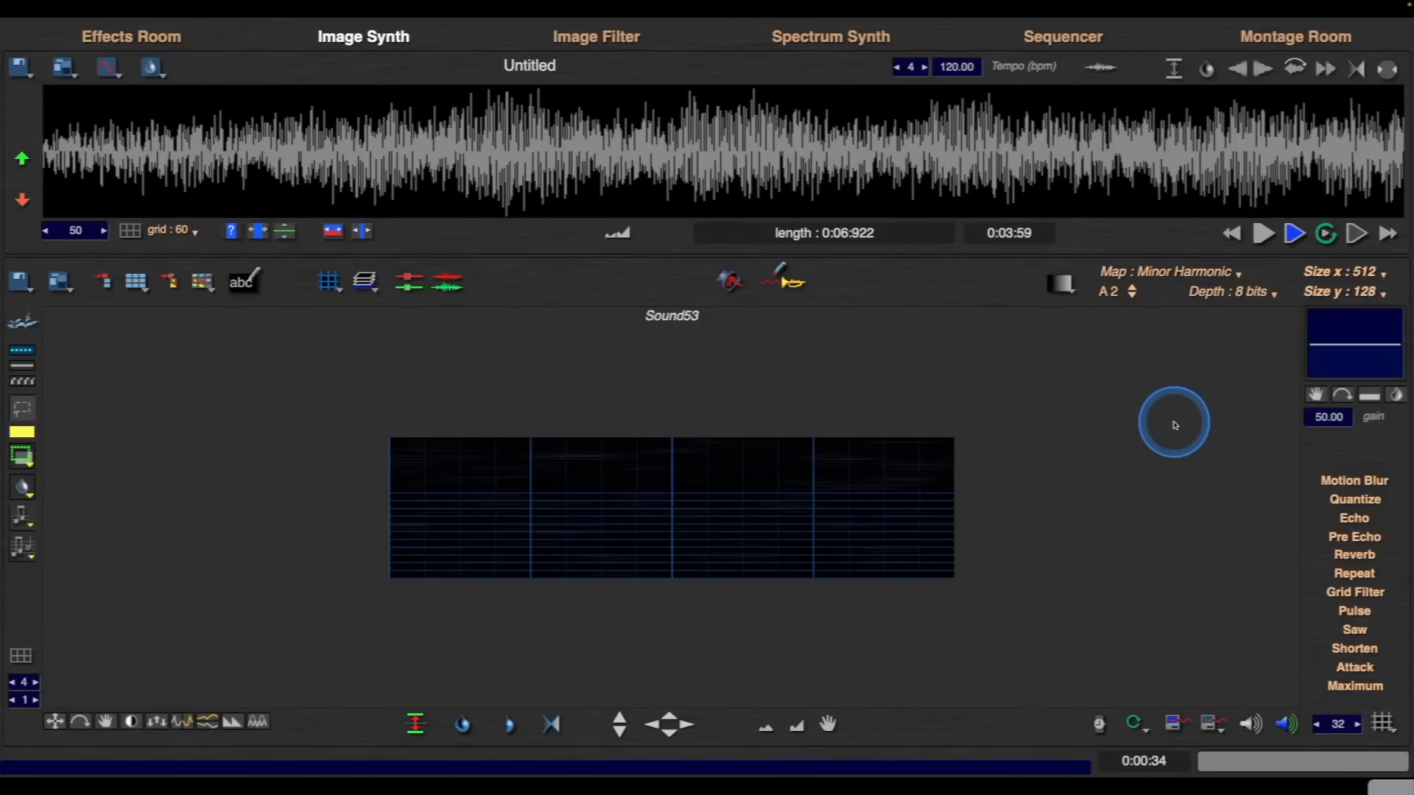
{"action": "left_click", "coordinate": [366, 282]}
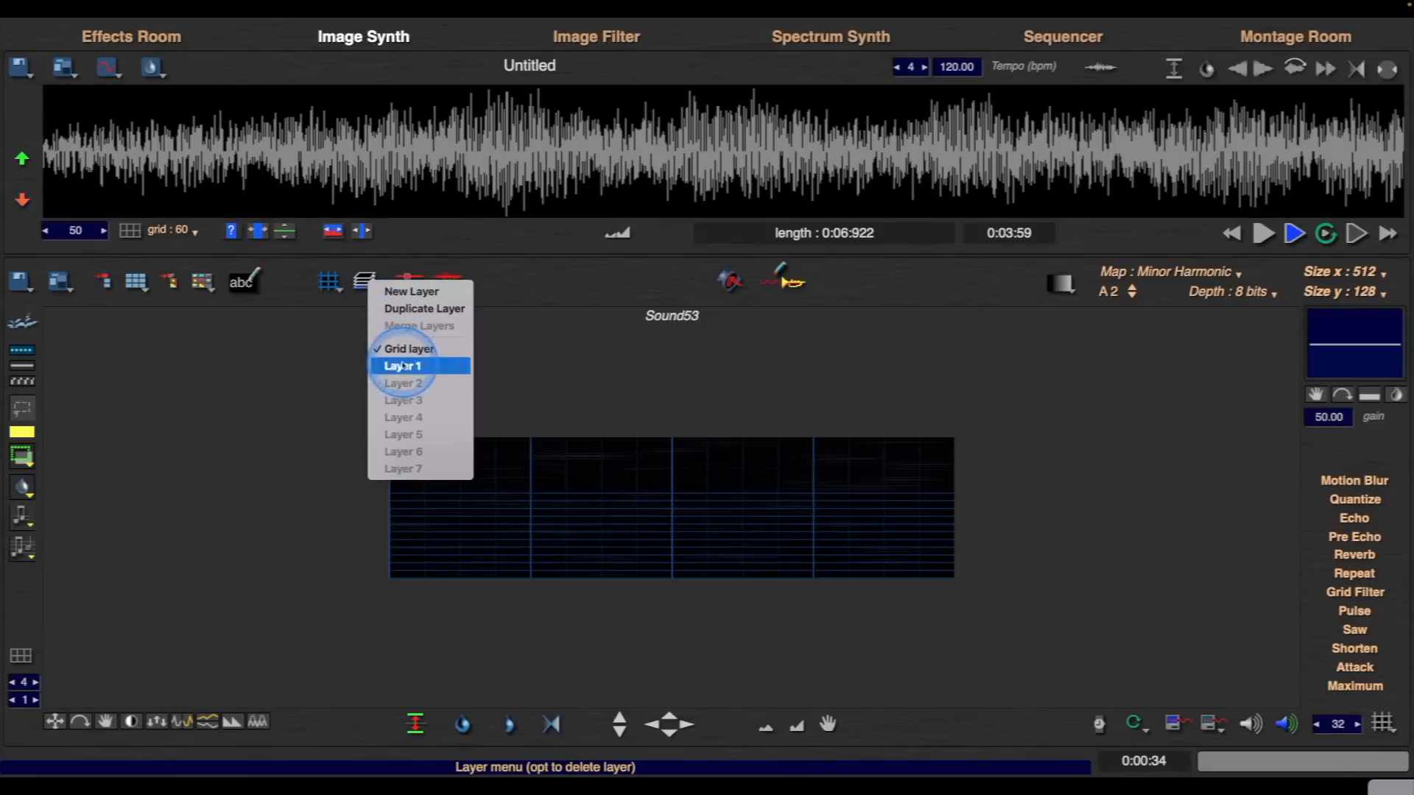
{"action": "left_click", "coordinate": [409, 368]}
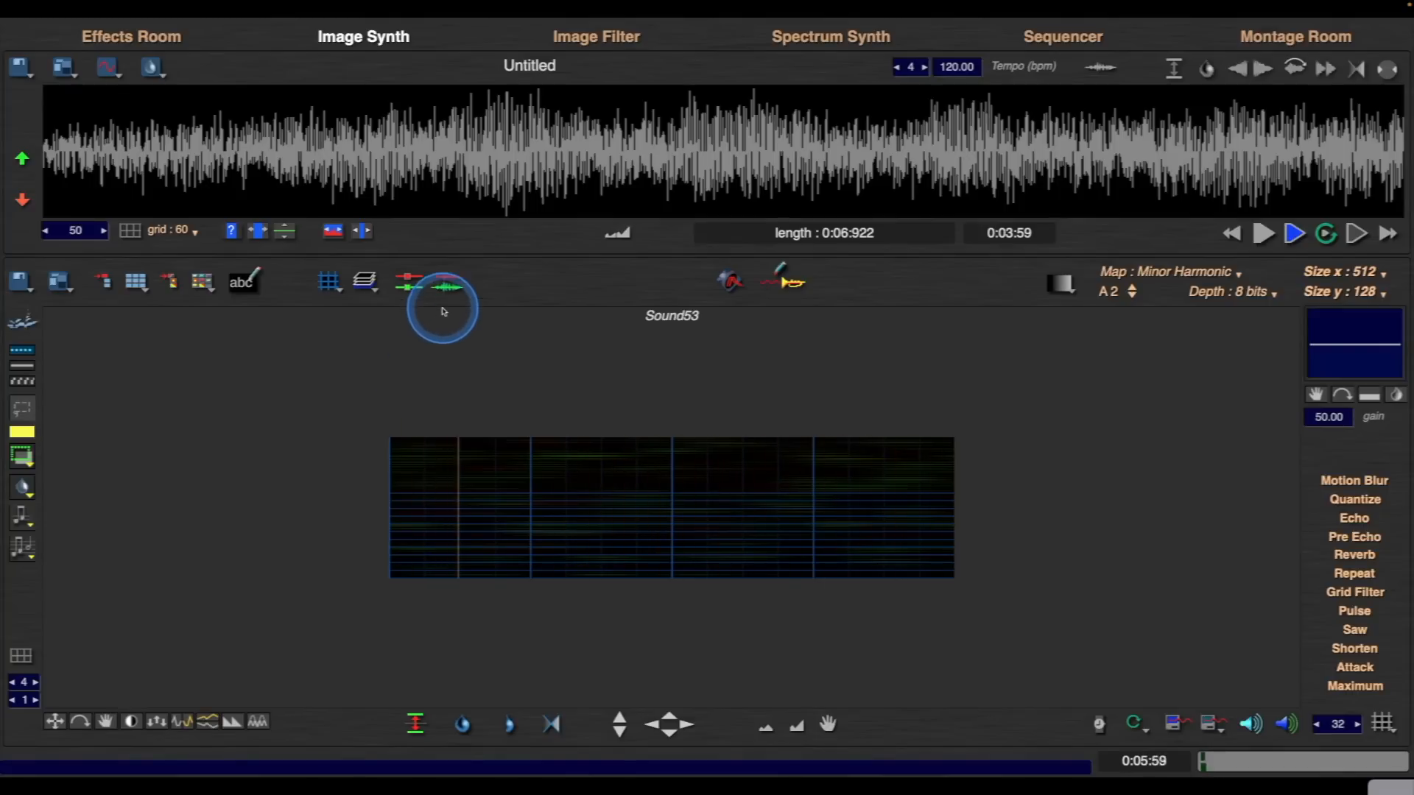
- Try the Micro16 and Exponential tuning maps, and set the map to Semitones
{"action": "left_click", "coordinate": [1237, 274]}
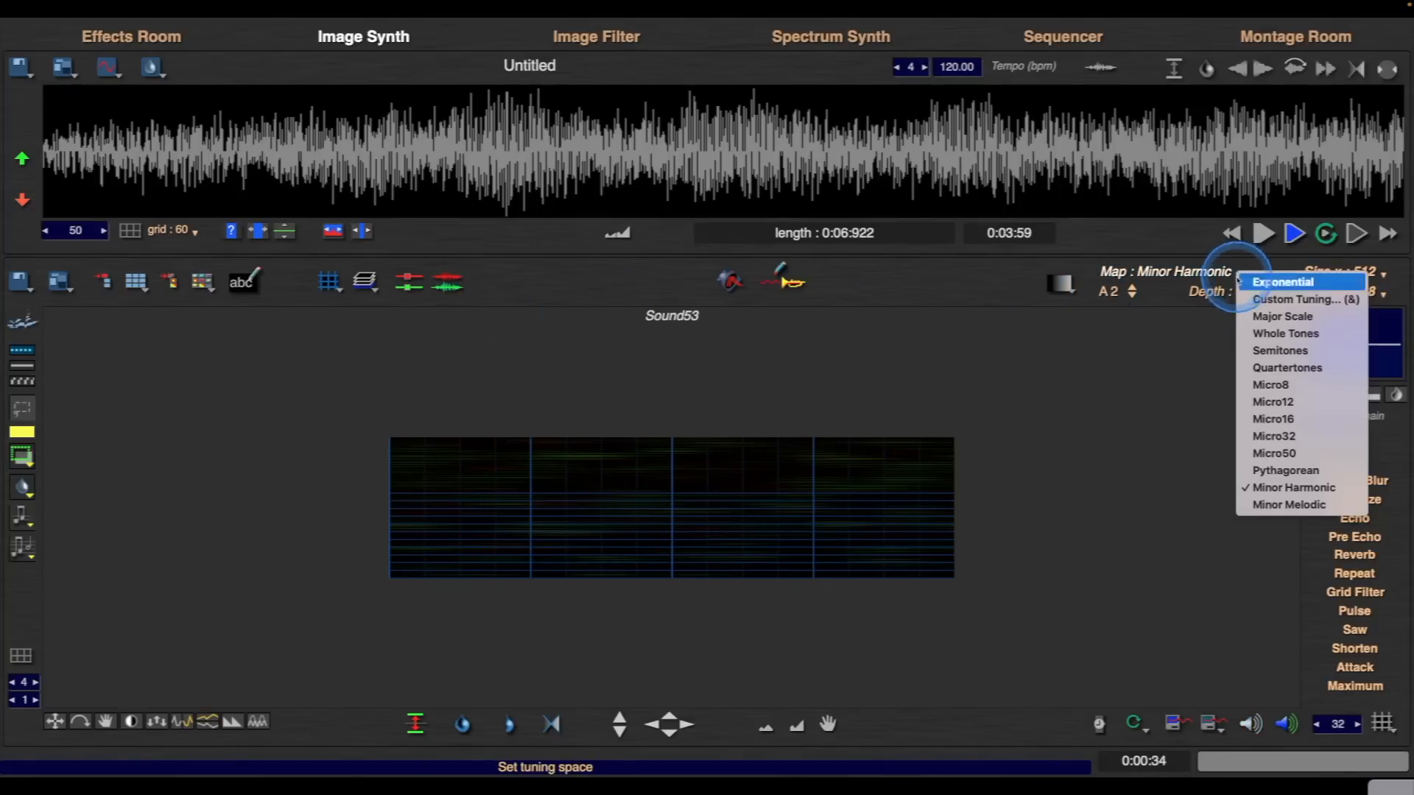
{"action": "left_click", "coordinate": [1291, 420]}
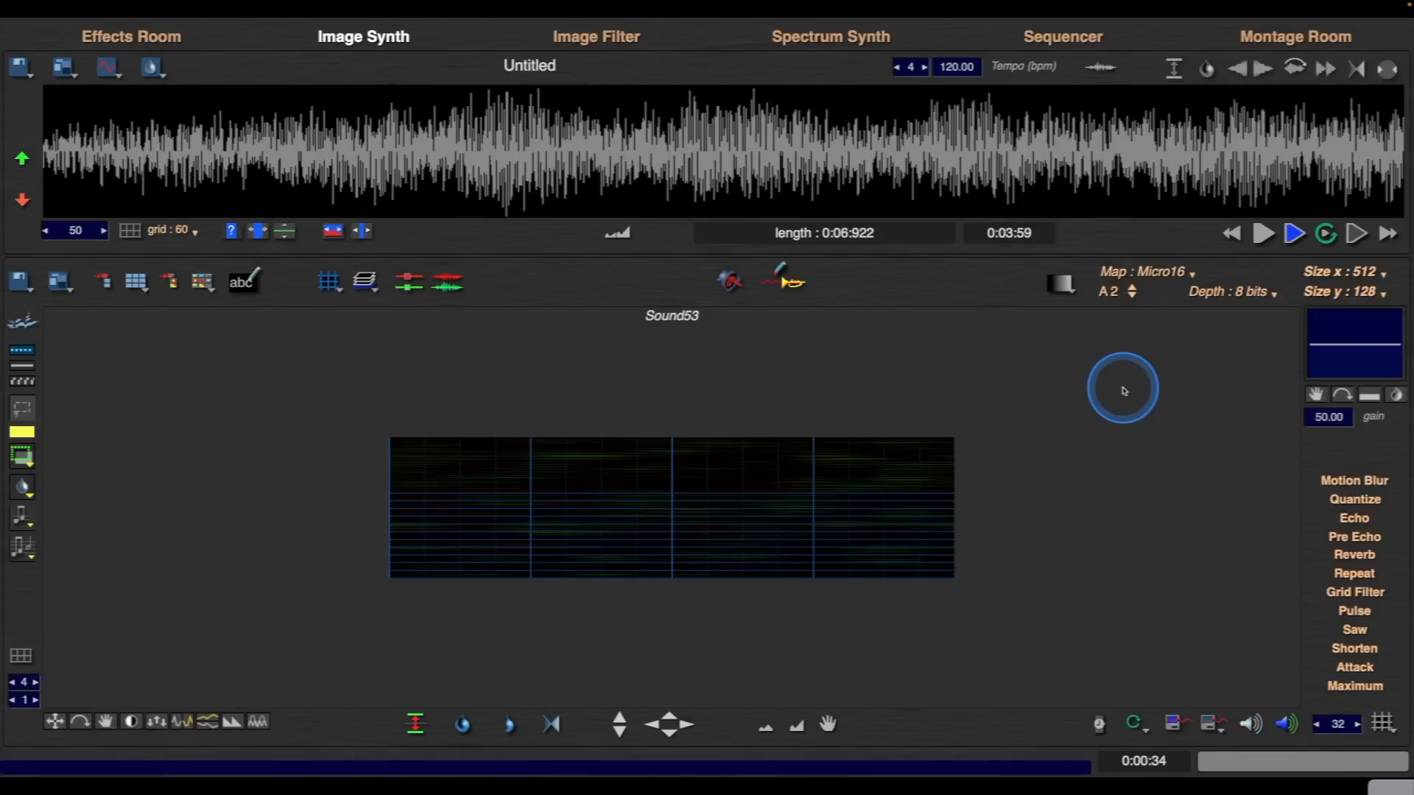
{"action": "left_click", "coordinate": [1187, 272]}
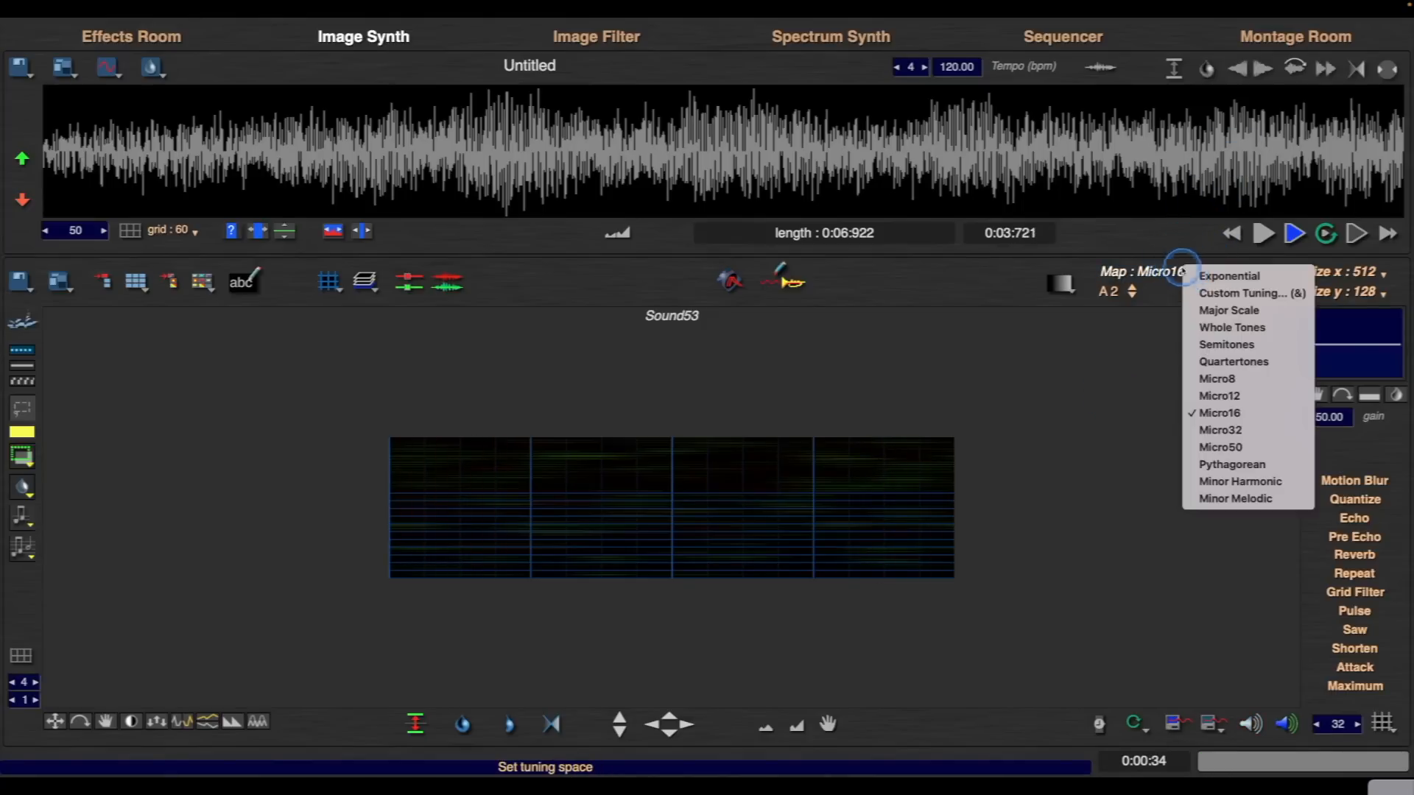
{"action": "left_click", "coordinate": [1224, 277]}
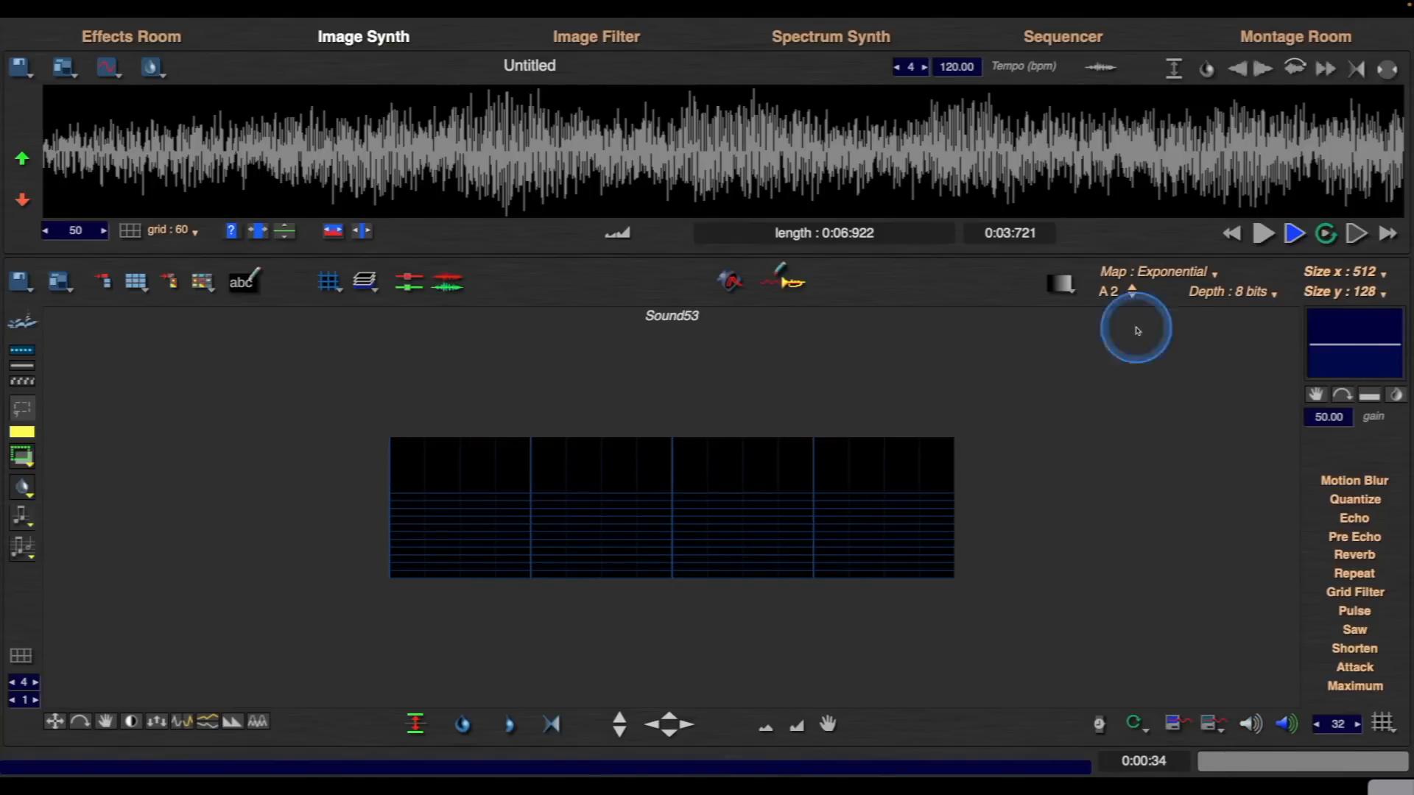
{"action": "left_click", "coordinate": [1197, 274]}
{"action": "left_click", "coordinate": [1231, 356]}
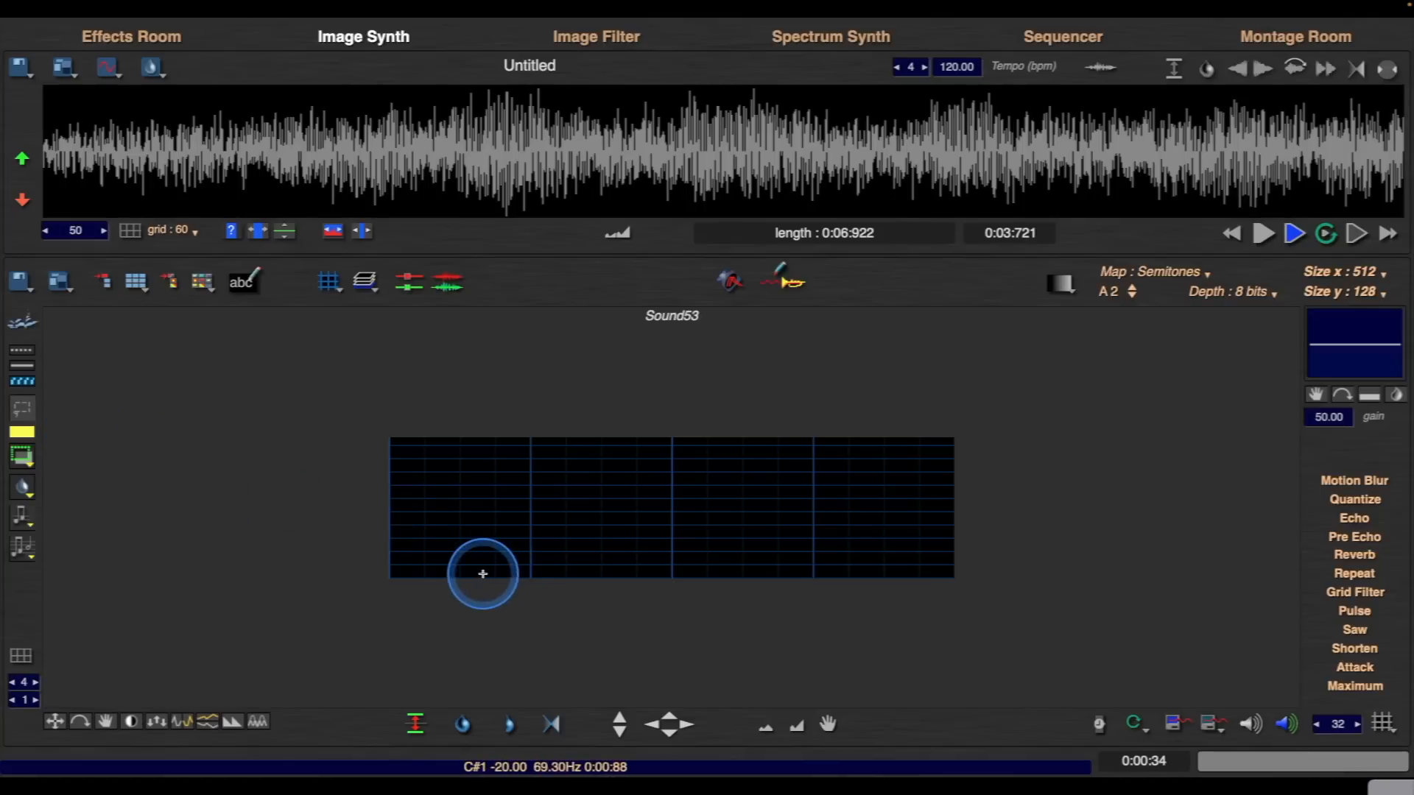
- Paint an evenly repeating row of short yellow notes across the lower part of the canvas and play it back
{"action": "key", "text": "z"}
{"action": "key", "text": "z"}
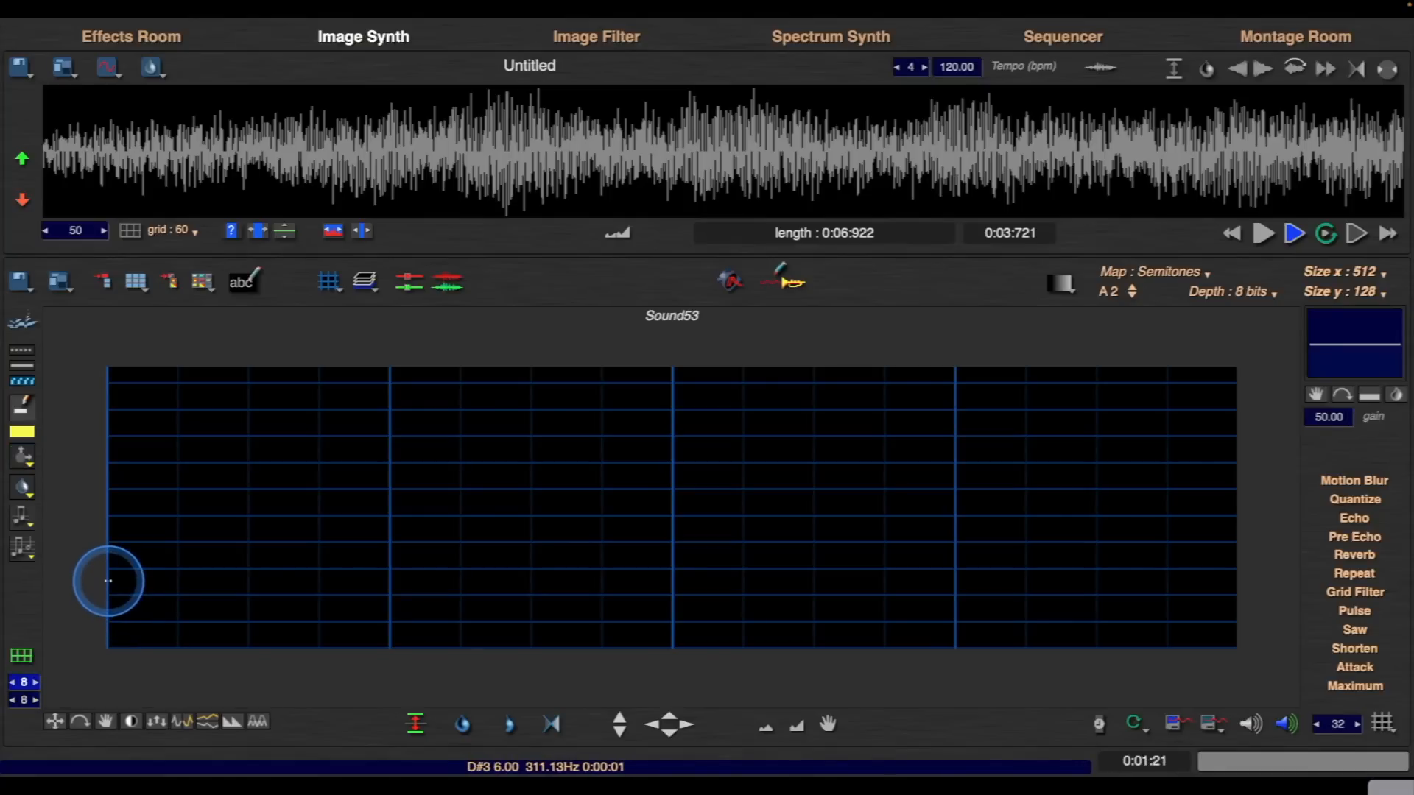
{"action": "left_click", "coordinate": [108, 578]}
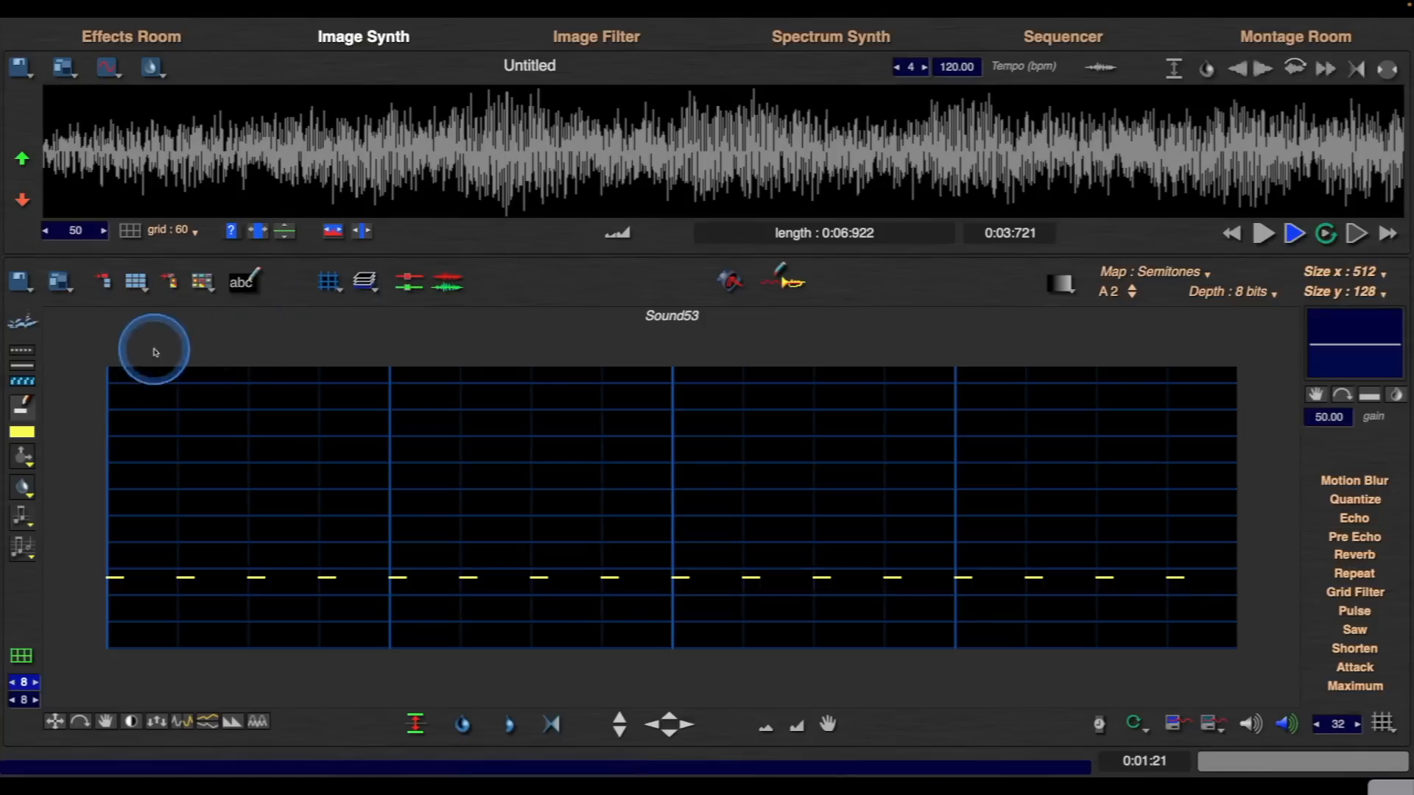
{"action": "key", "text": "space"}
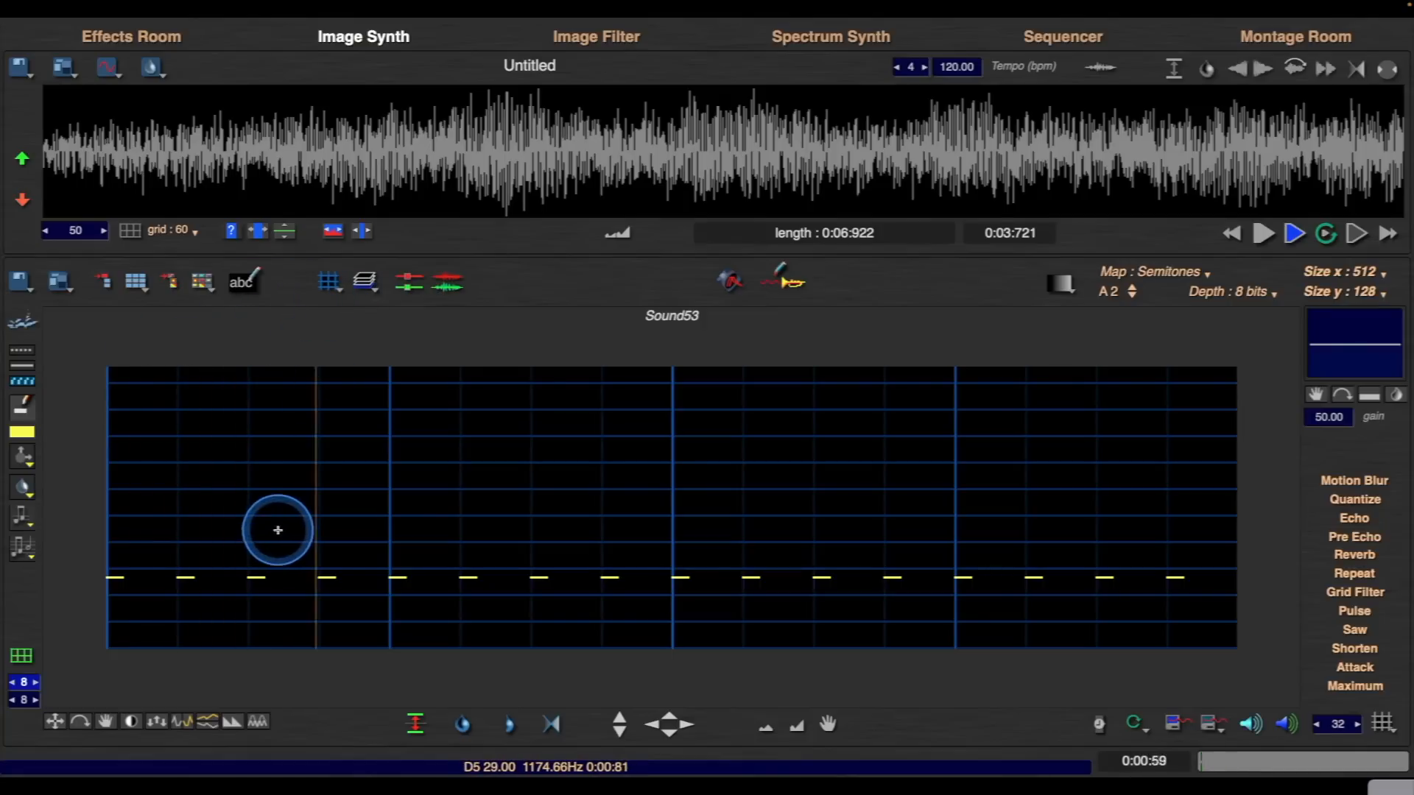
{"action": "key", "text": "space"}
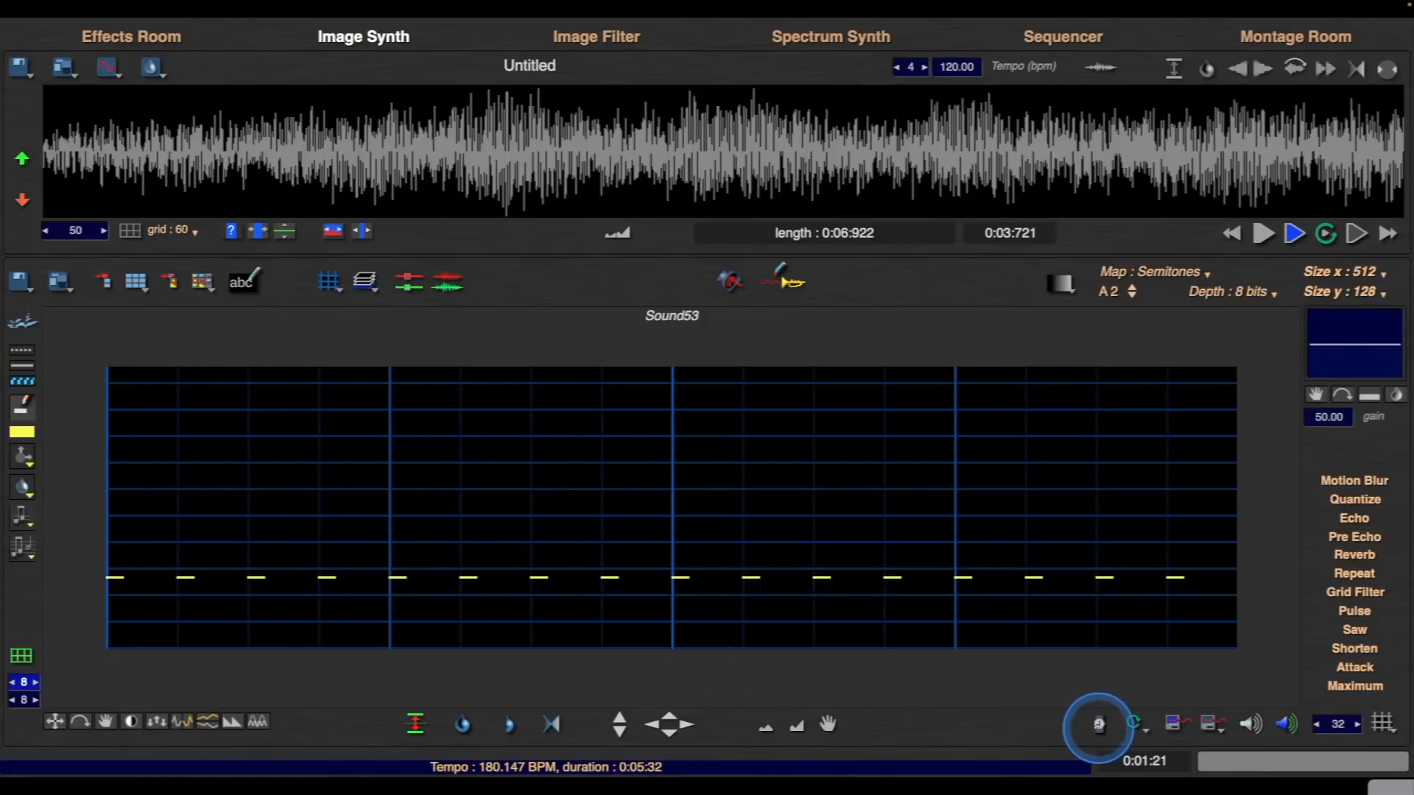
{"action": "key", "text": "space"}
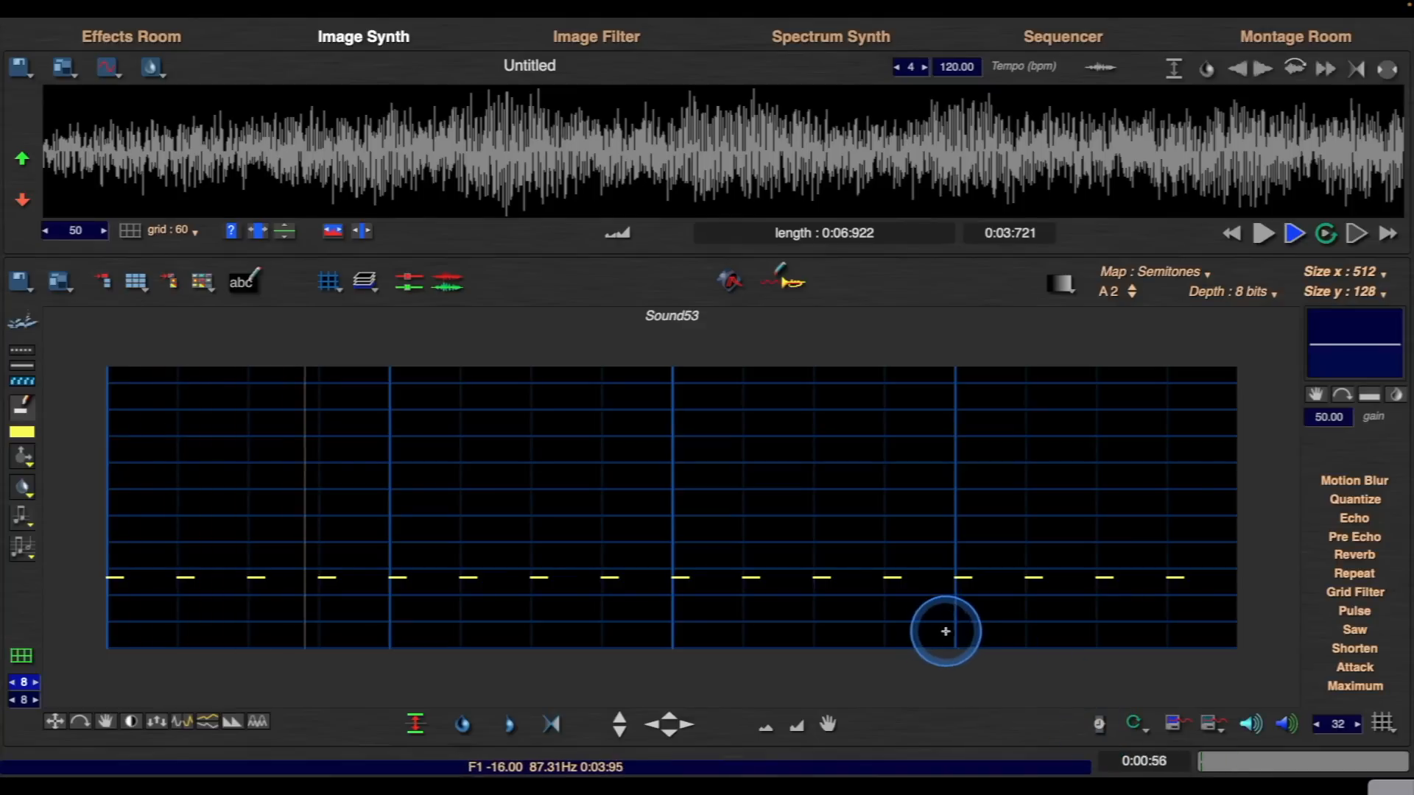
{"action": "key", "text": "space"}
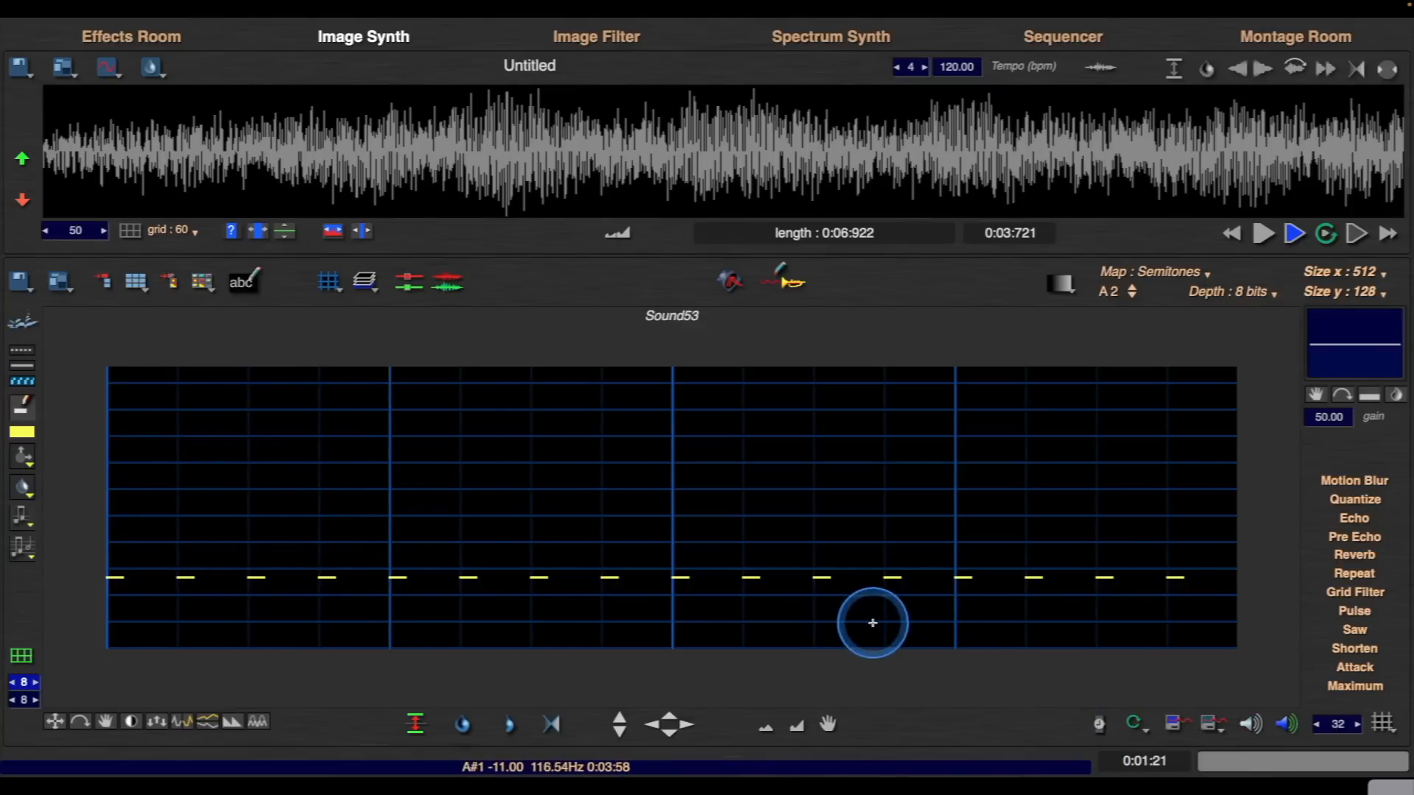
- Set the effects grid size to 64 and add an offset row of repeating notes just above the first row during playback
{"action": "left_click", "coordinate": [1384, 724]}
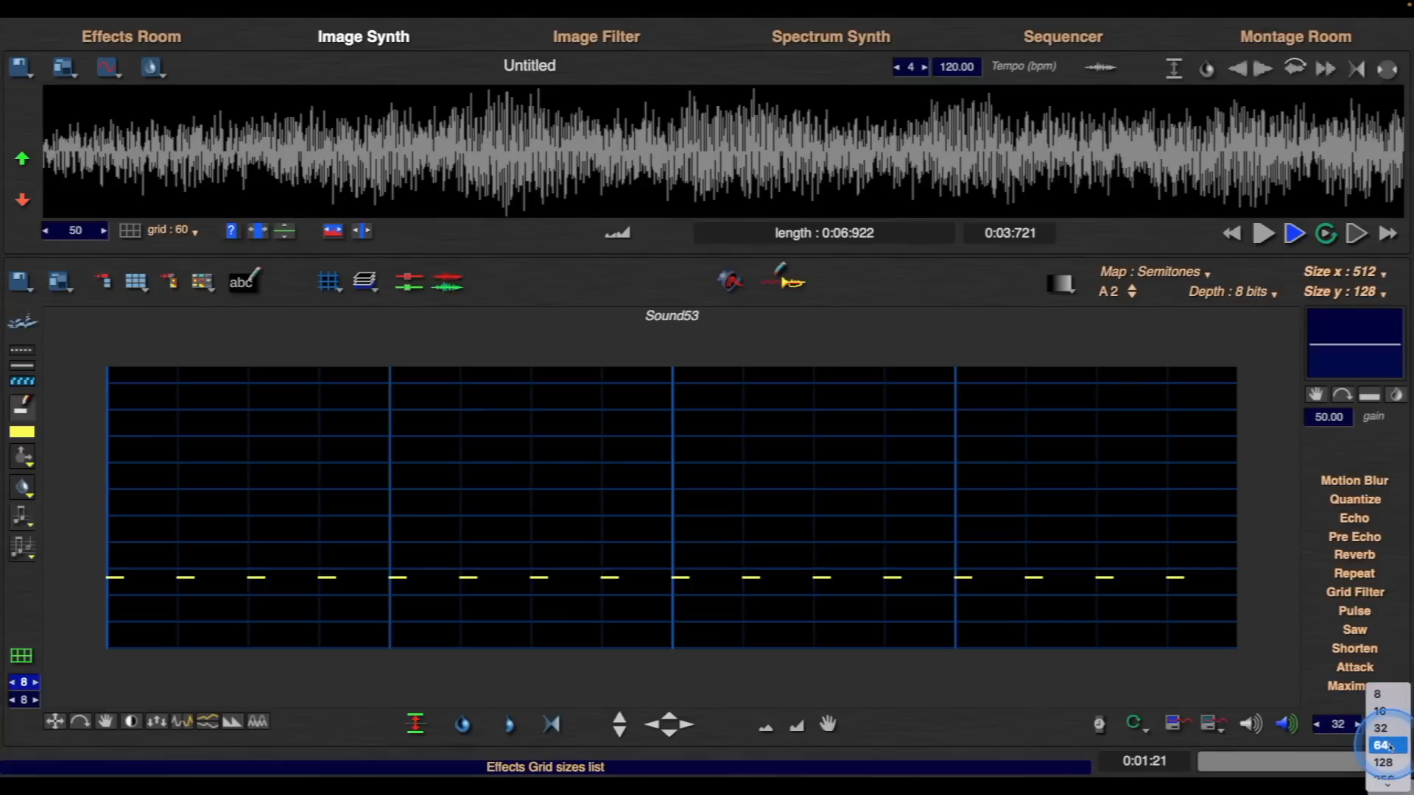
{"action": "left_click", "coordinate": [1377, 744]}
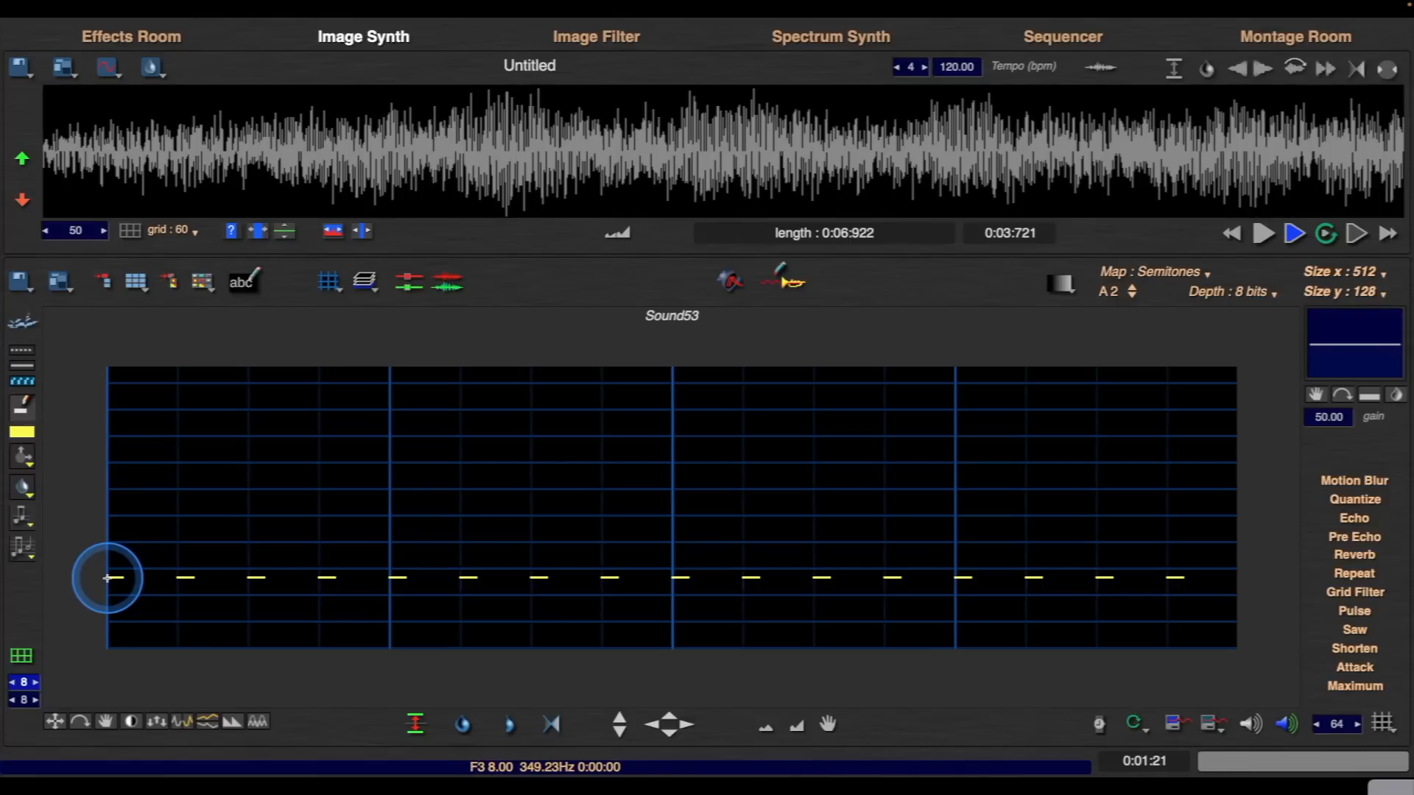
{"action": "left_click", "coordinate": [146, 561]}
{"action": "key", "text": "space"}
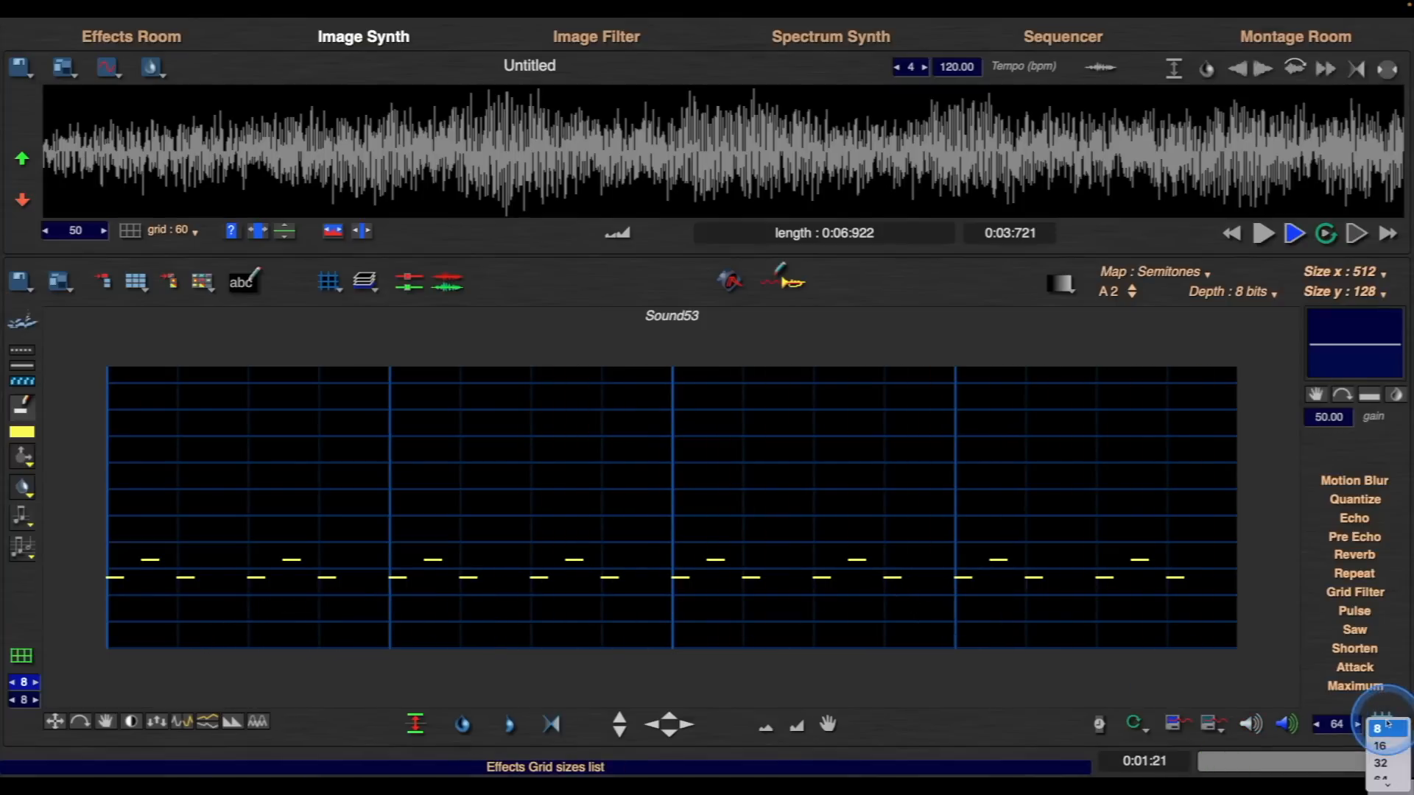
- Set the effects grid size to 48 and add a third row of repeating notes just below the first row during playback
{"action": "left_click", "coordinate": [1383, 722]}
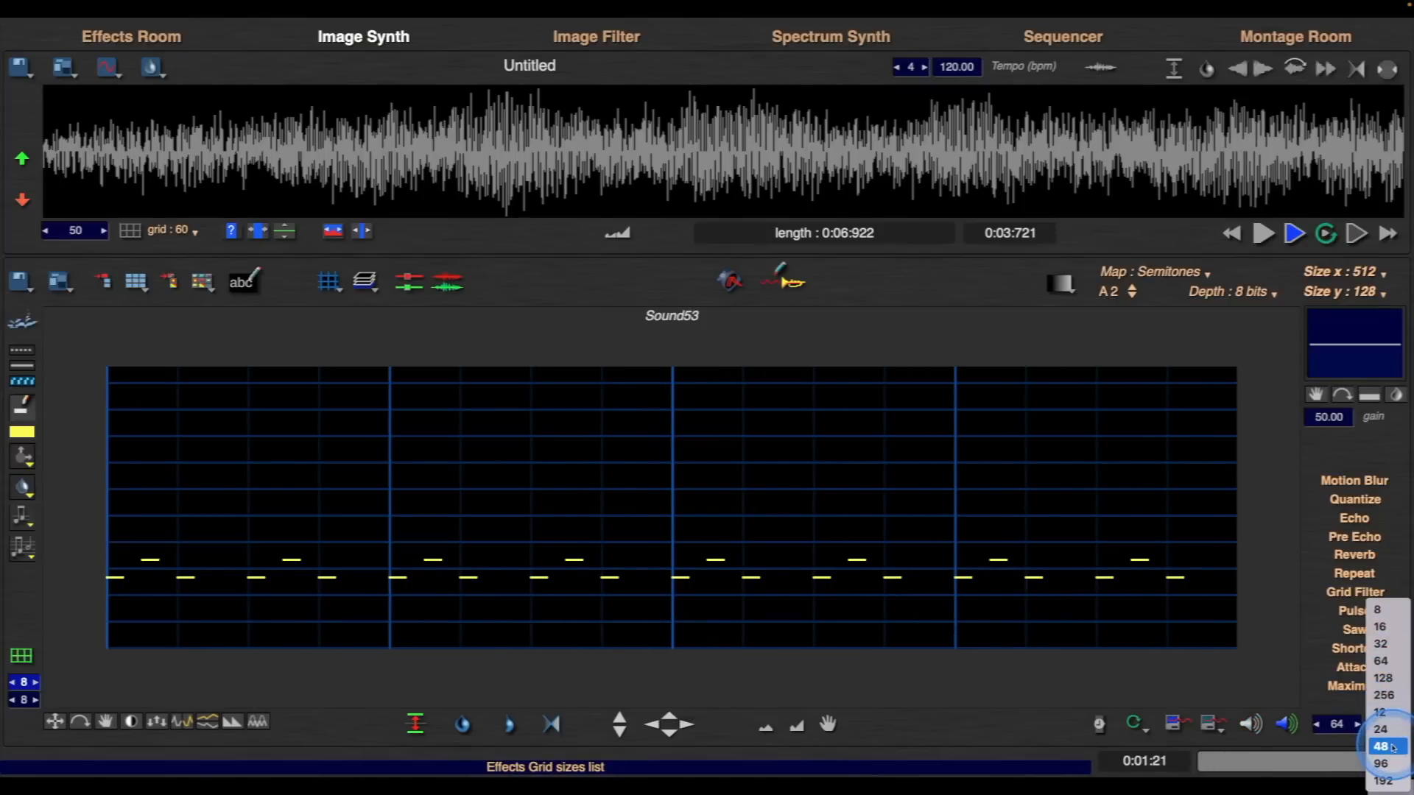
{"action": "left_click", "coordinate": [1381, 746]}
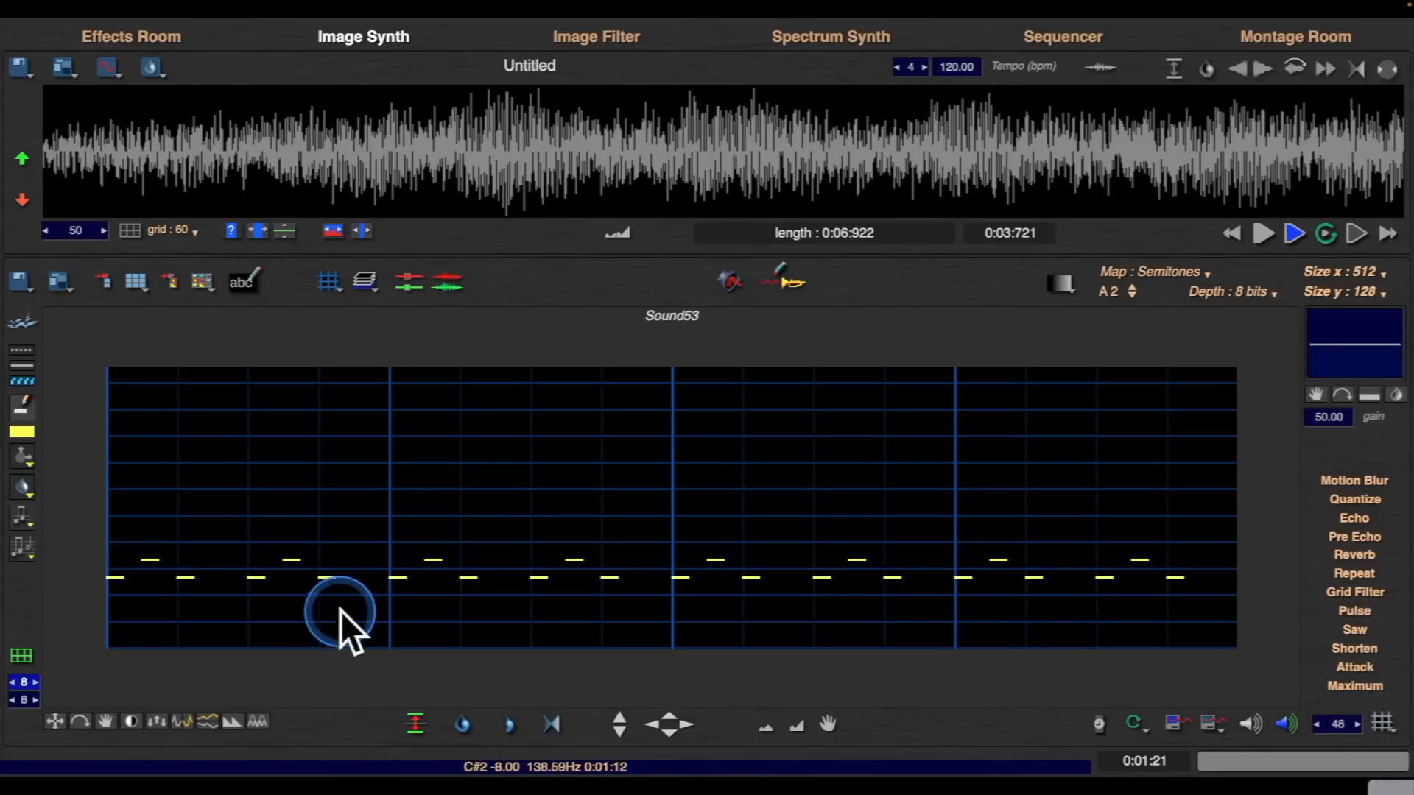
{"action": "left_click", "coordinate": [111, 595]}
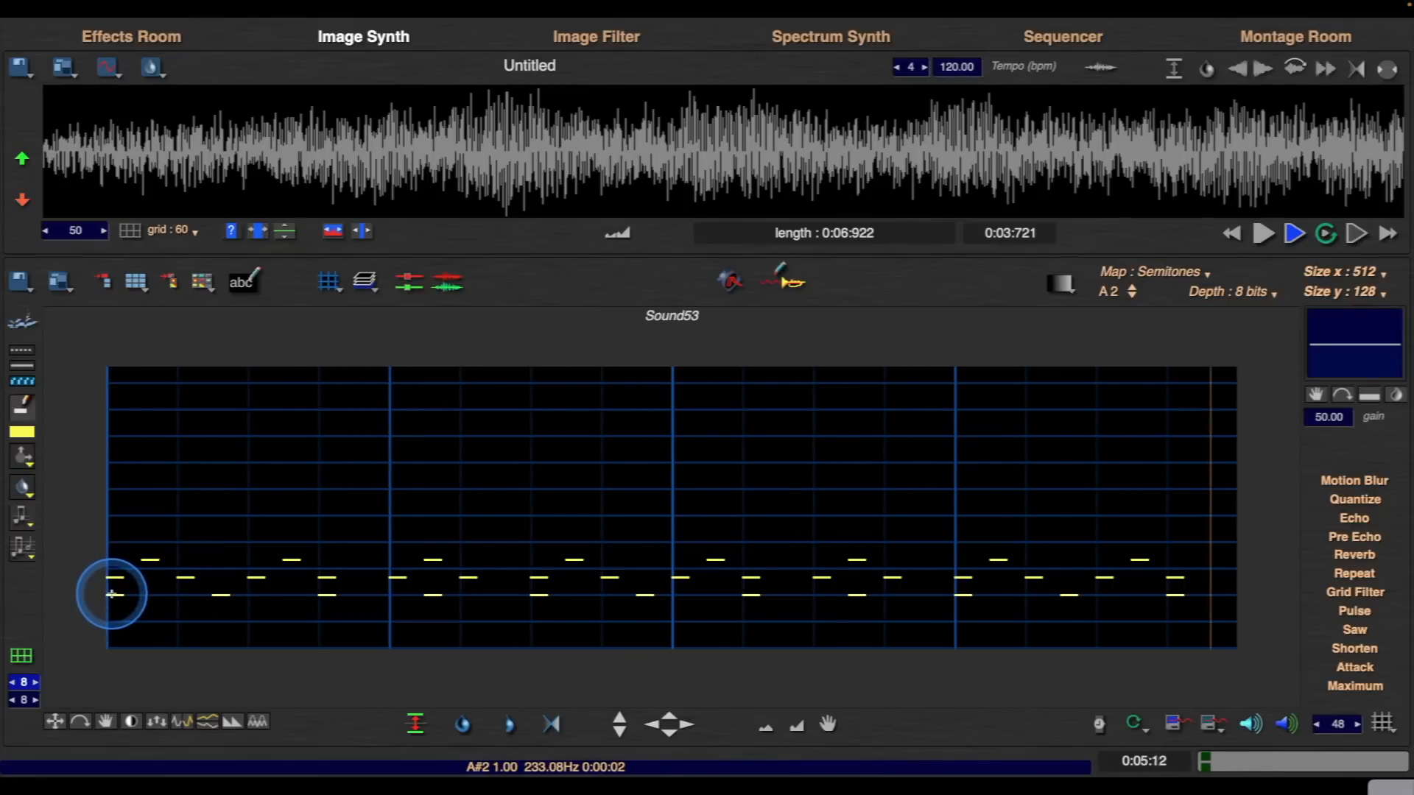
{"action": "key", "text": "space"}
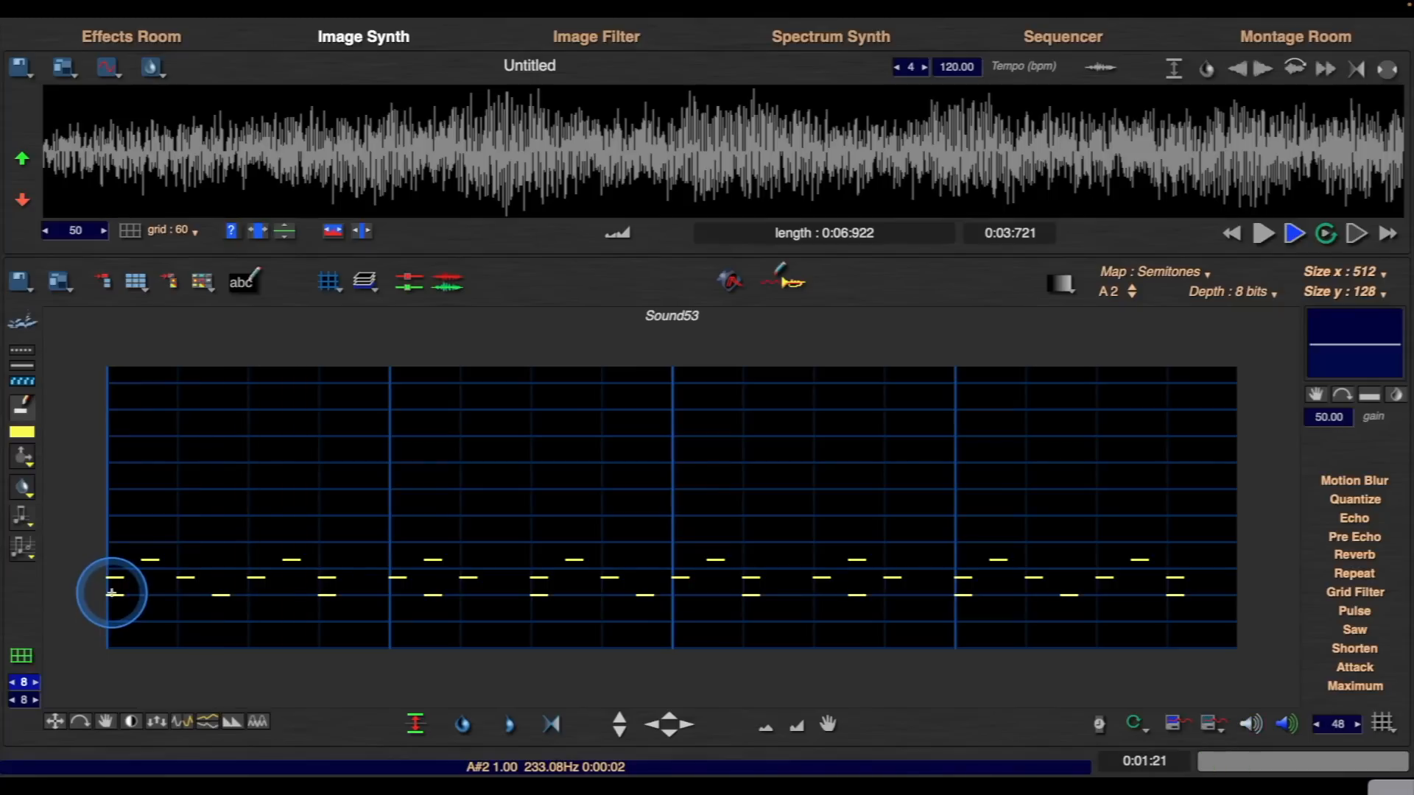
- Look at the GrainSynth instrument's settings in its editor and close it
{"action": "left_click", "coordinate": [782, 283]}
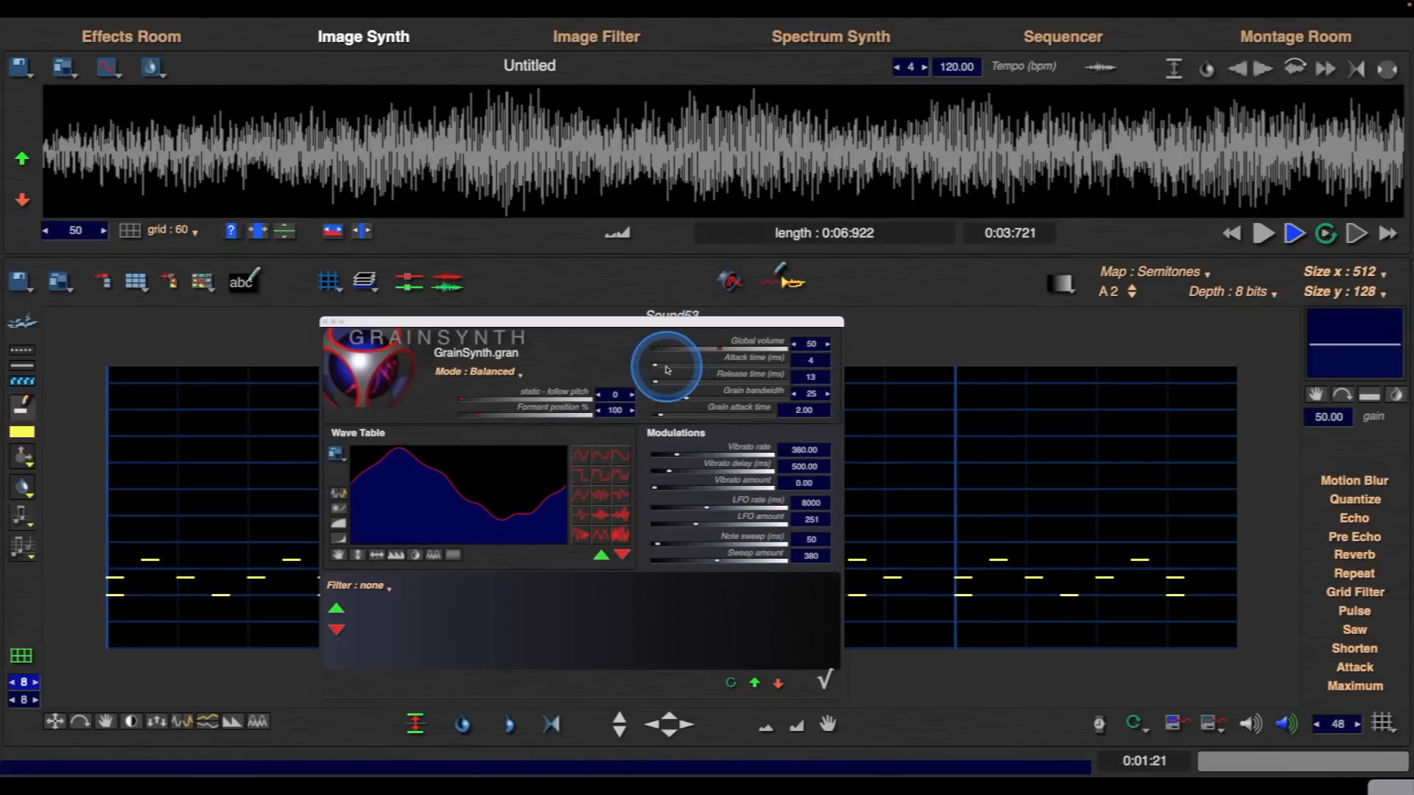
{"action": "left_click", "coordinate": [325, 321]}
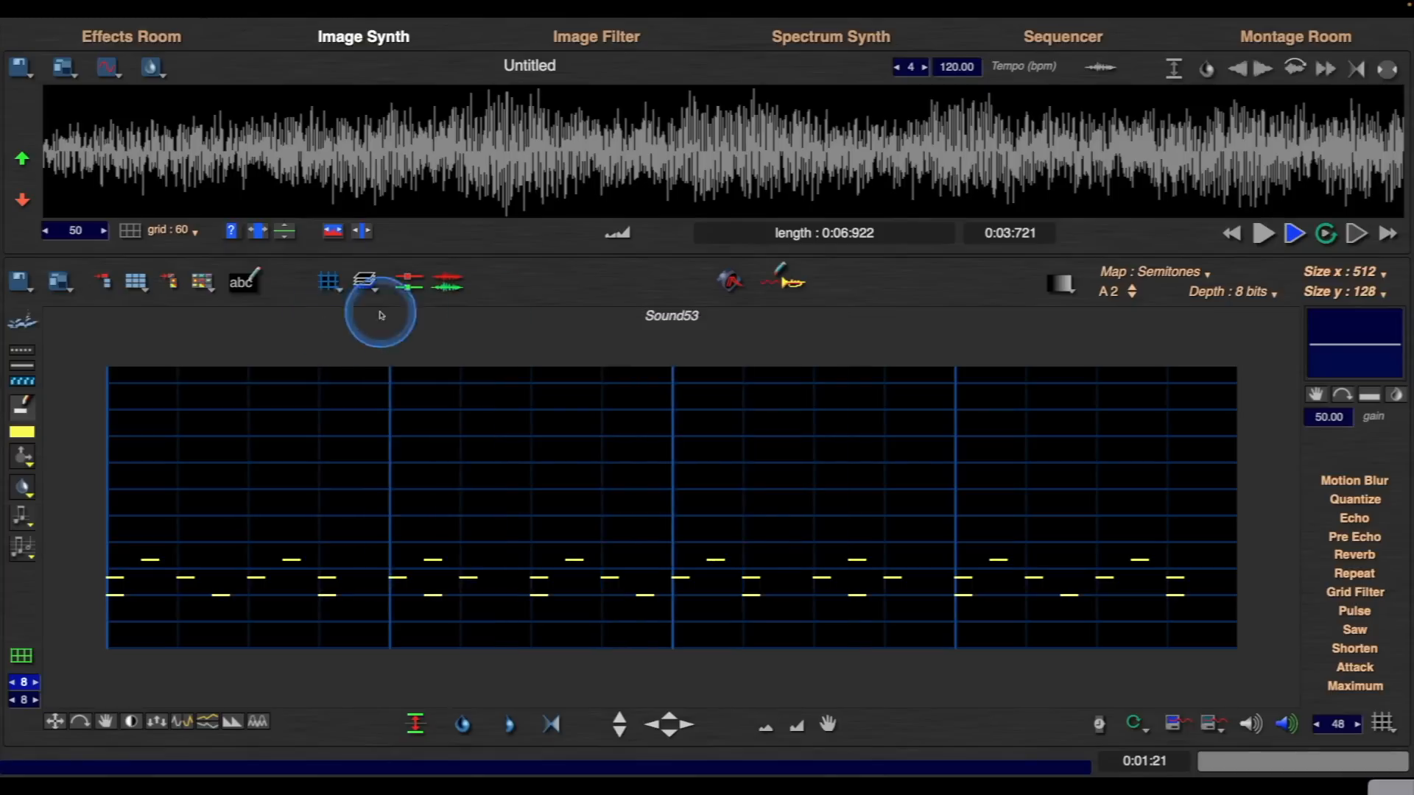
{"action": "left_click", "coordinate": [785, 278]}
{"action": "left_click", "coordinate": [326, 322]}
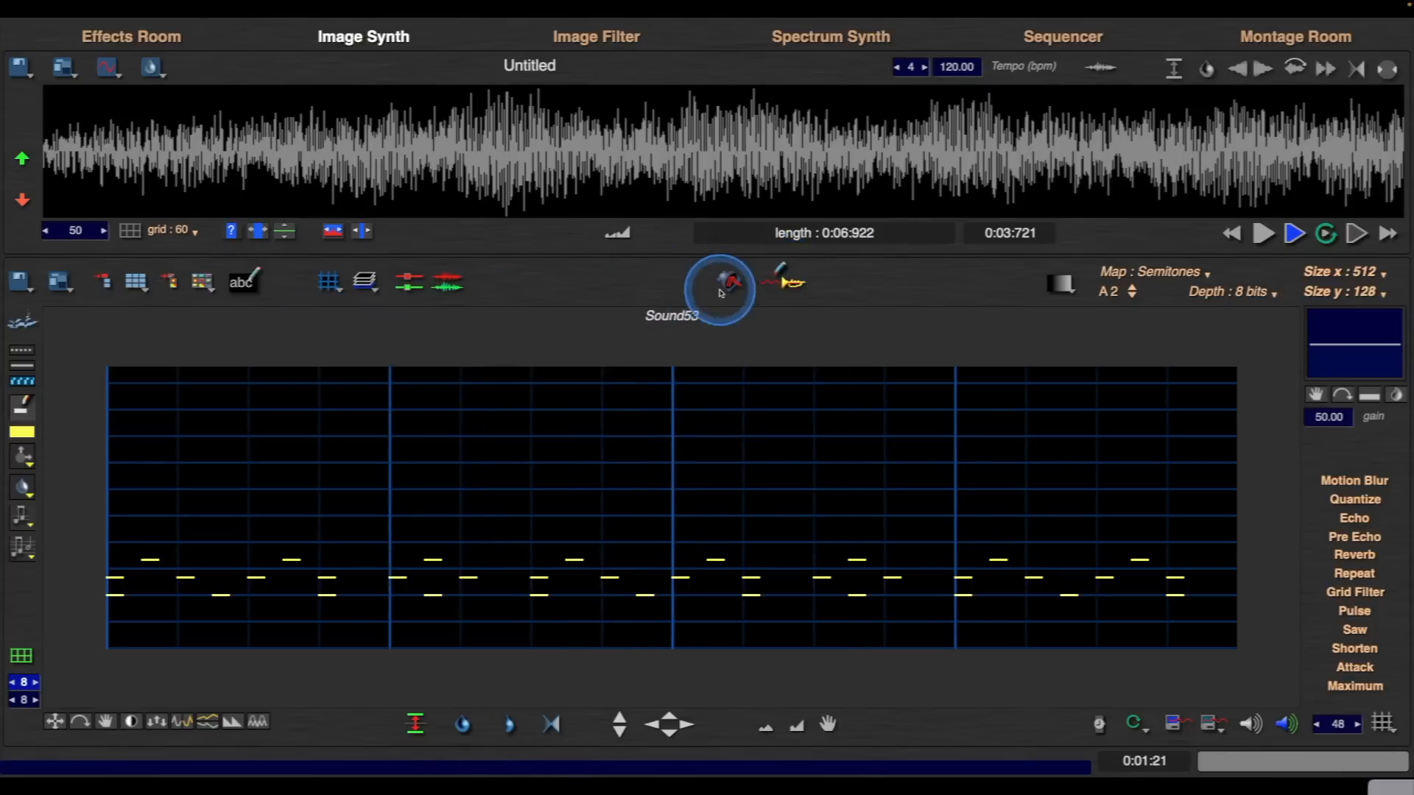
- Switch the instrument to WaveSynth.syns and open its settings editor
{"action": "left_click", "coordinate": [728, 281]}
{"action": "left_click", "coordinate": [726, 281]}
{"action": "left_click", "coordinate": [723, 279]}
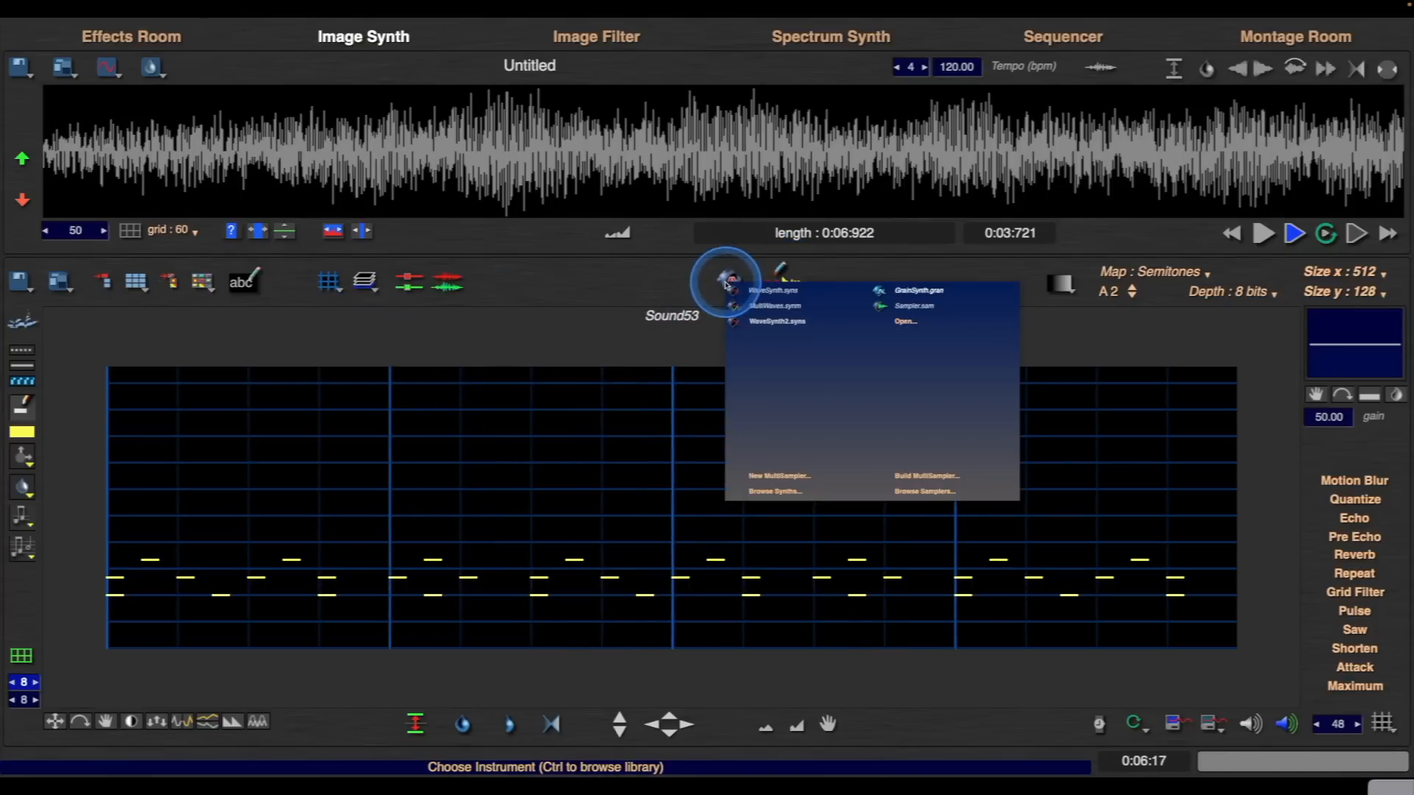
{"action": "left_click", "coordinate": [747, 291]}
{"action": "left_click", "coordinate": [786, 282]}
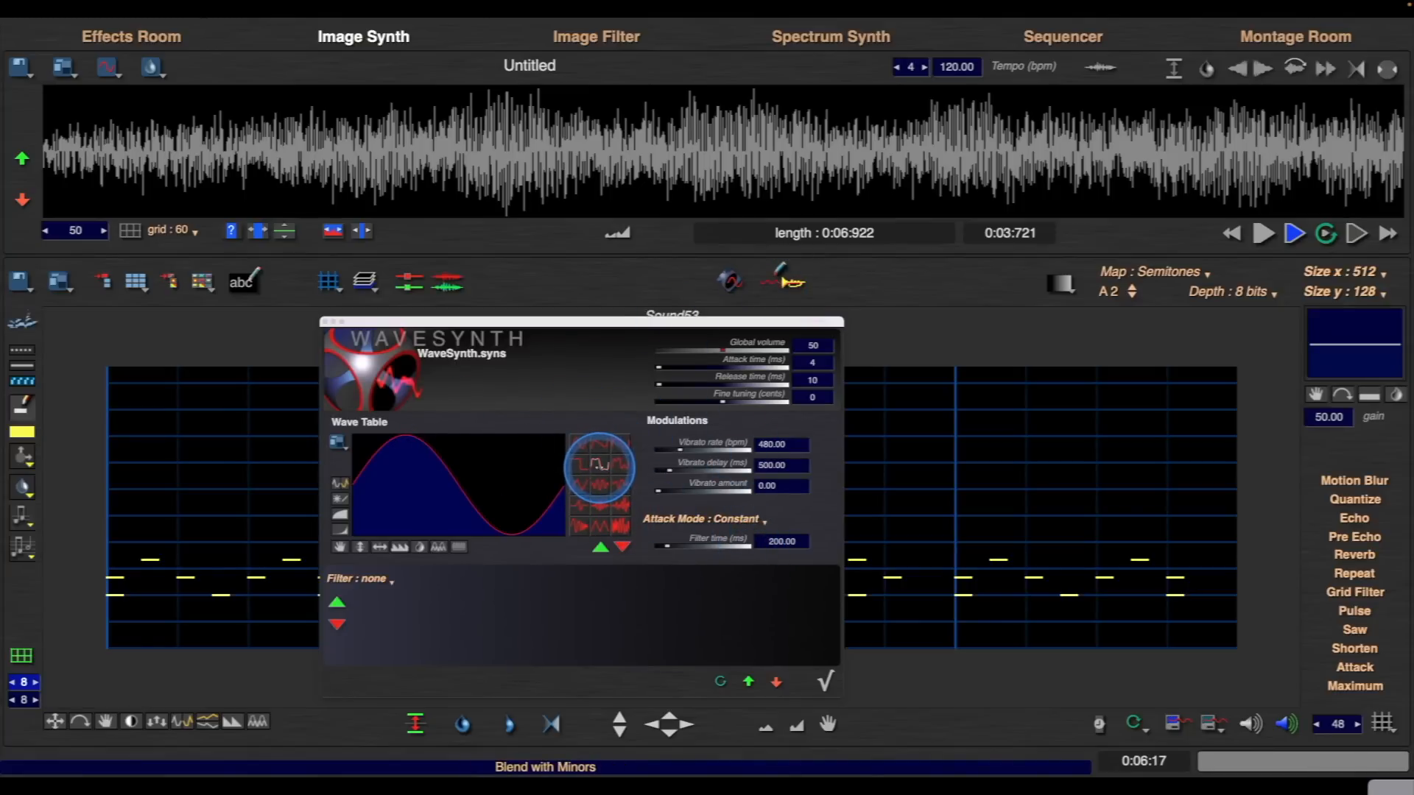
- Reshape the WaveSynth wave table by blending in preset waveforms such as Soft Bell, squeezing its frequencies and adding octaves
{"action": "left_click", "coordinate": [597, 465]}
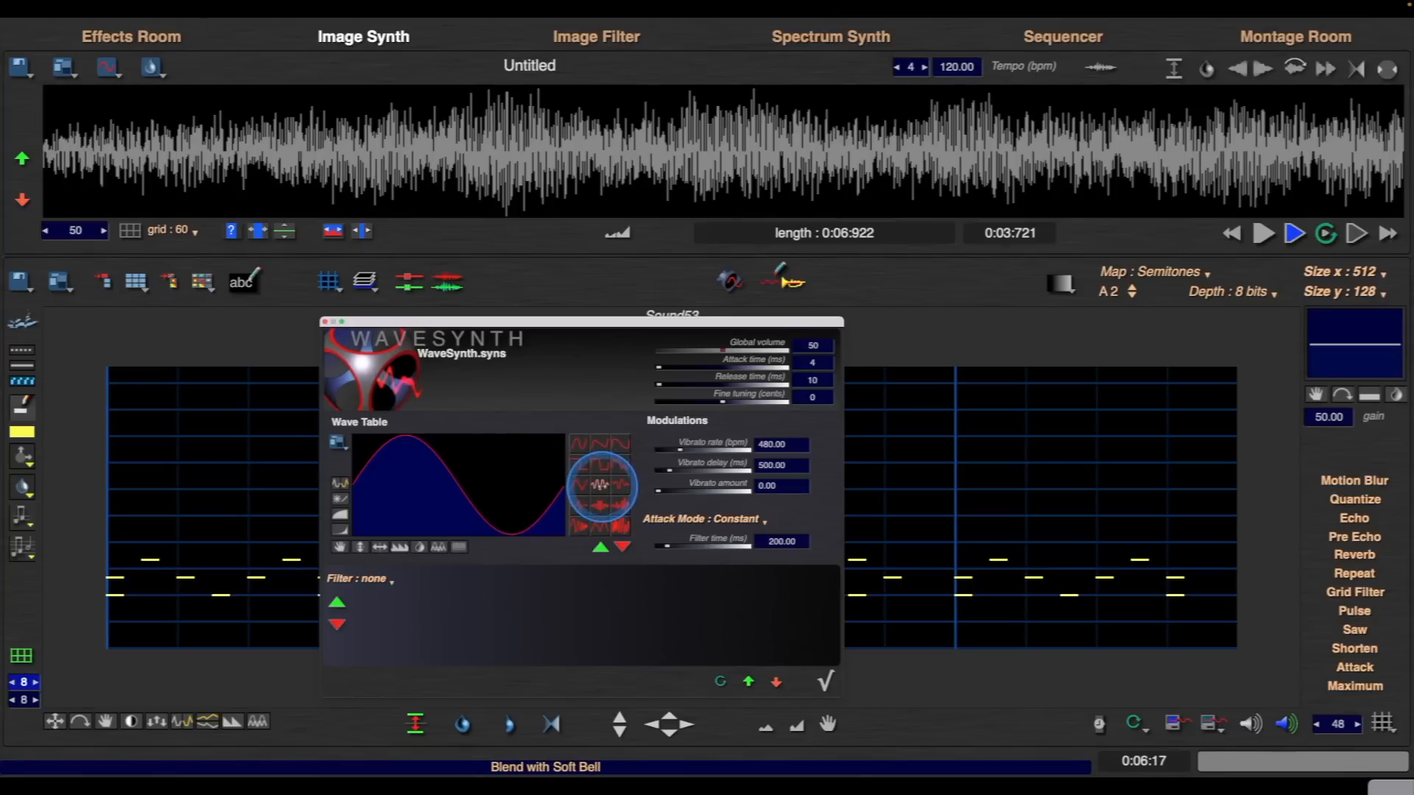
{"action": "left_click", "coordinate": [600, 484]}
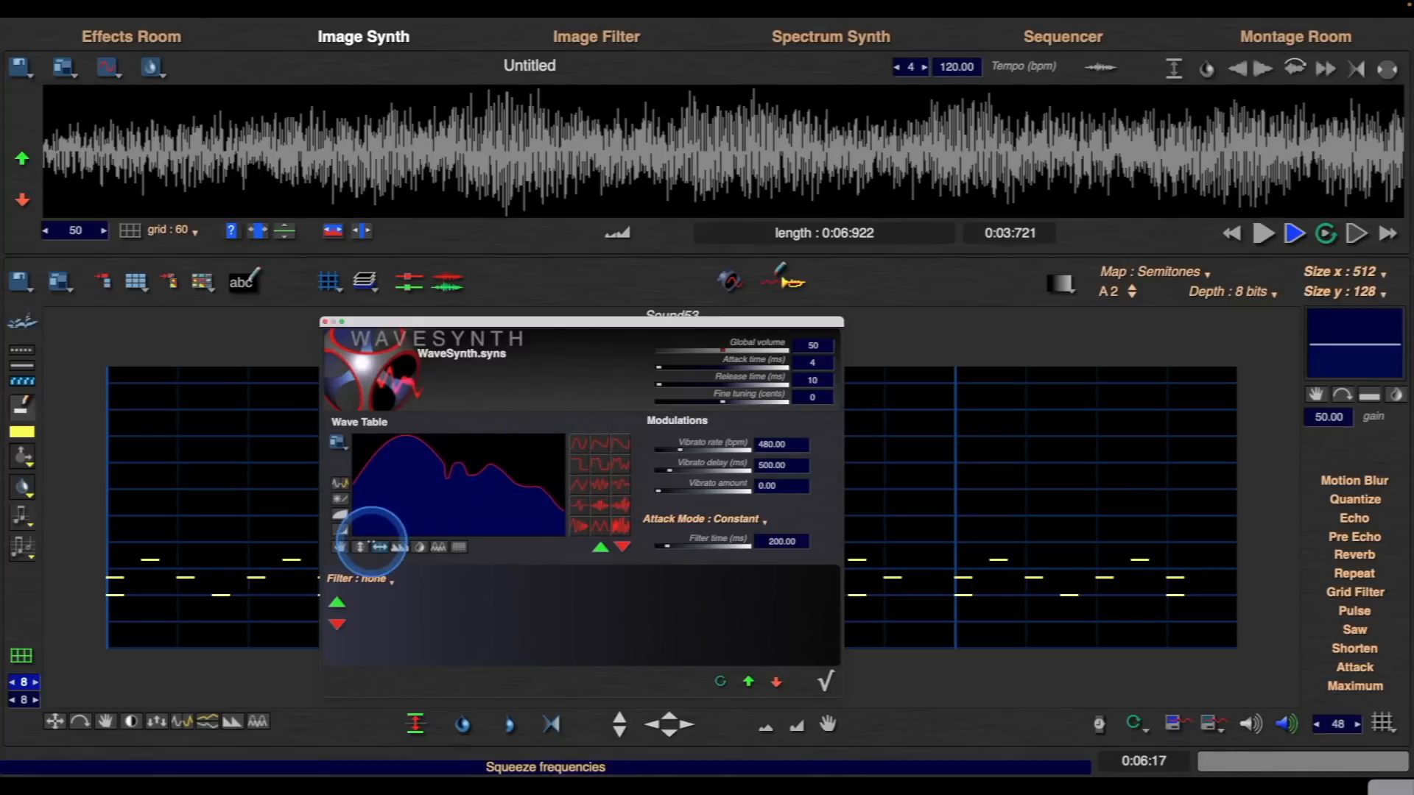
{"action": "left_click_drag", "start_coordinate": [380, 547], "coordinate": [436, 550]}
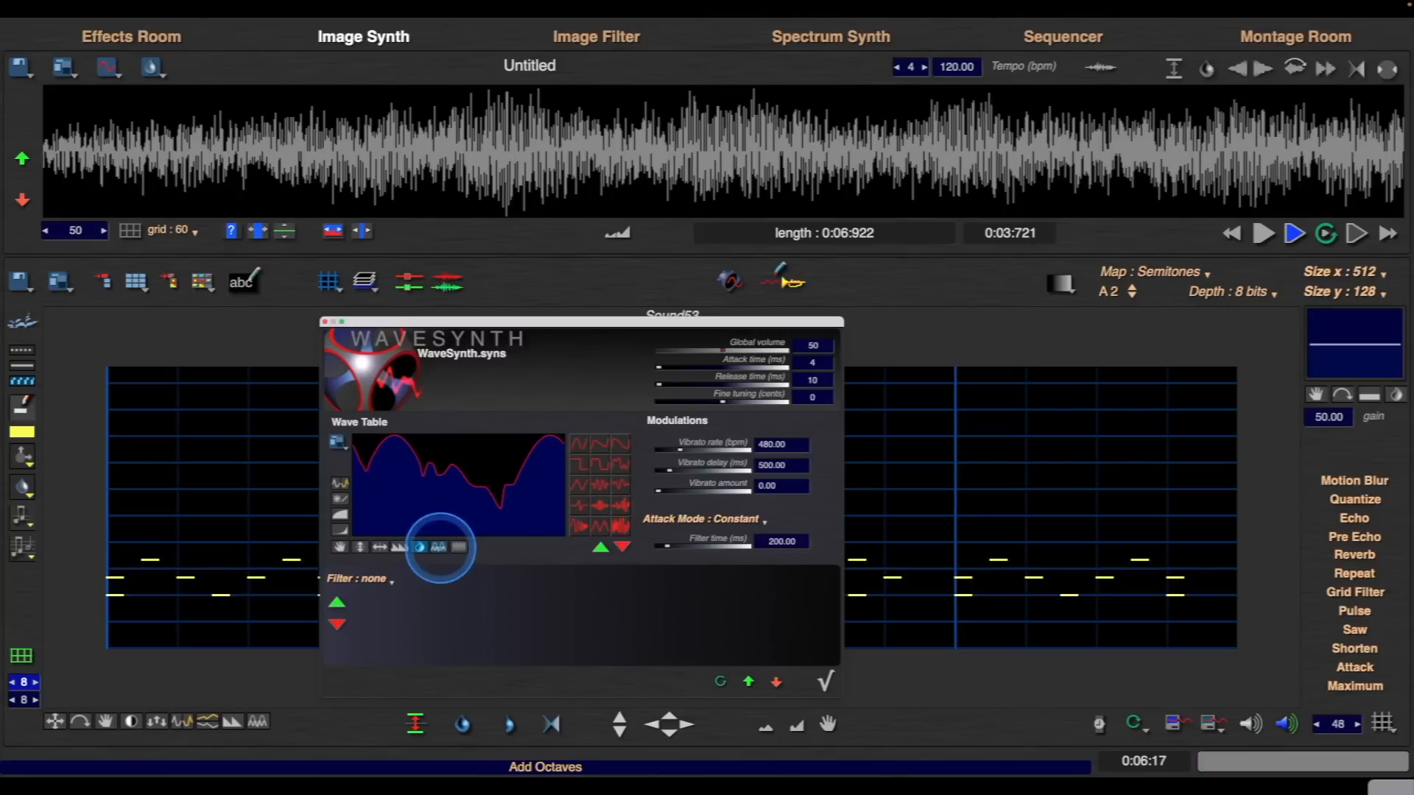
{"action": "mouse_move", "coordinate": [439, 546]}
{"action": "left_mouse_down"}
{"action": "mouse_move", "coordinate": [627, 552]}
{"action": "mouse_move", "coordinate": [459, 551]}
{"action": "left_mouse_up"}
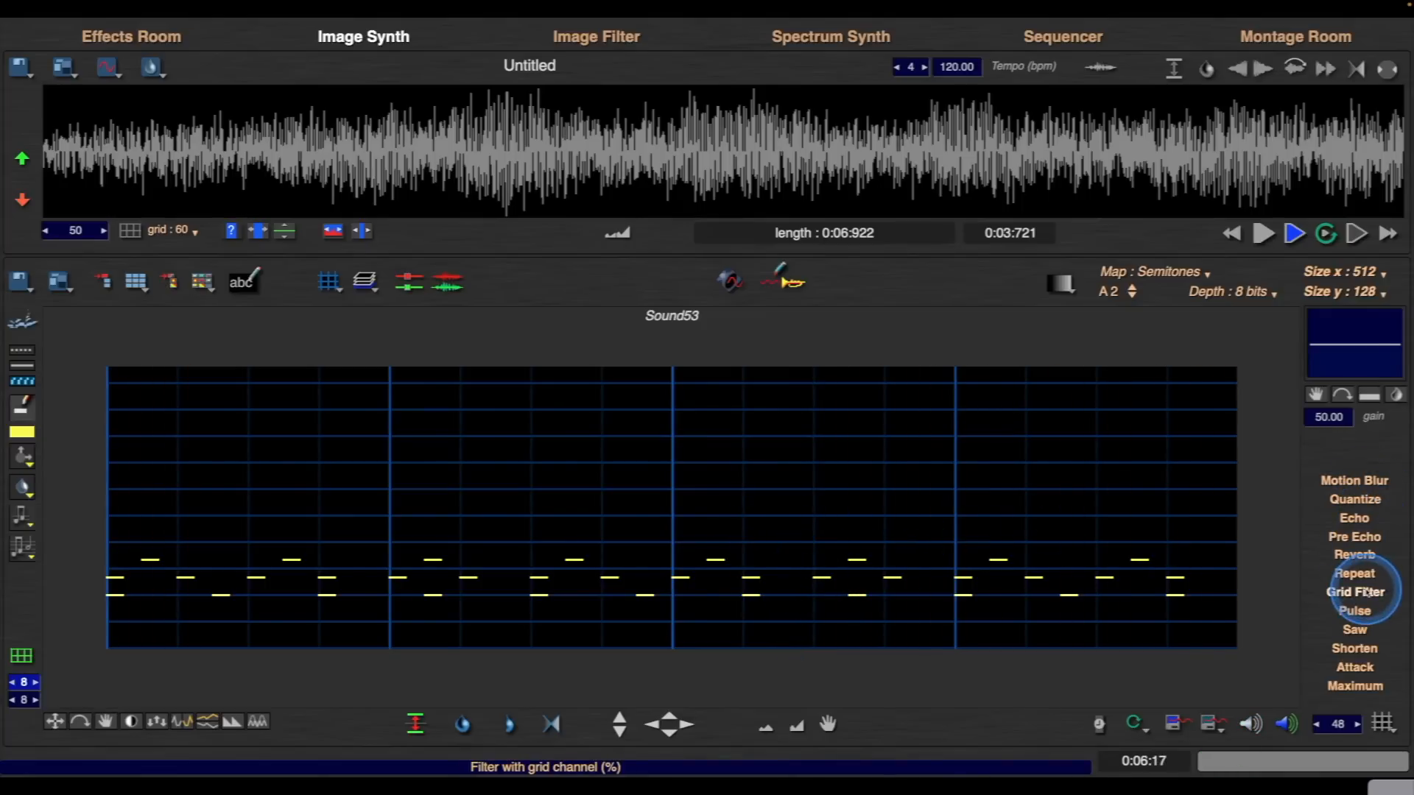
- Apply Reverb to the notes, play them back, and colour them with the diagonal red, yellow and green filter preset
{"action": "left_click", "coordinate": [1360, 557]}
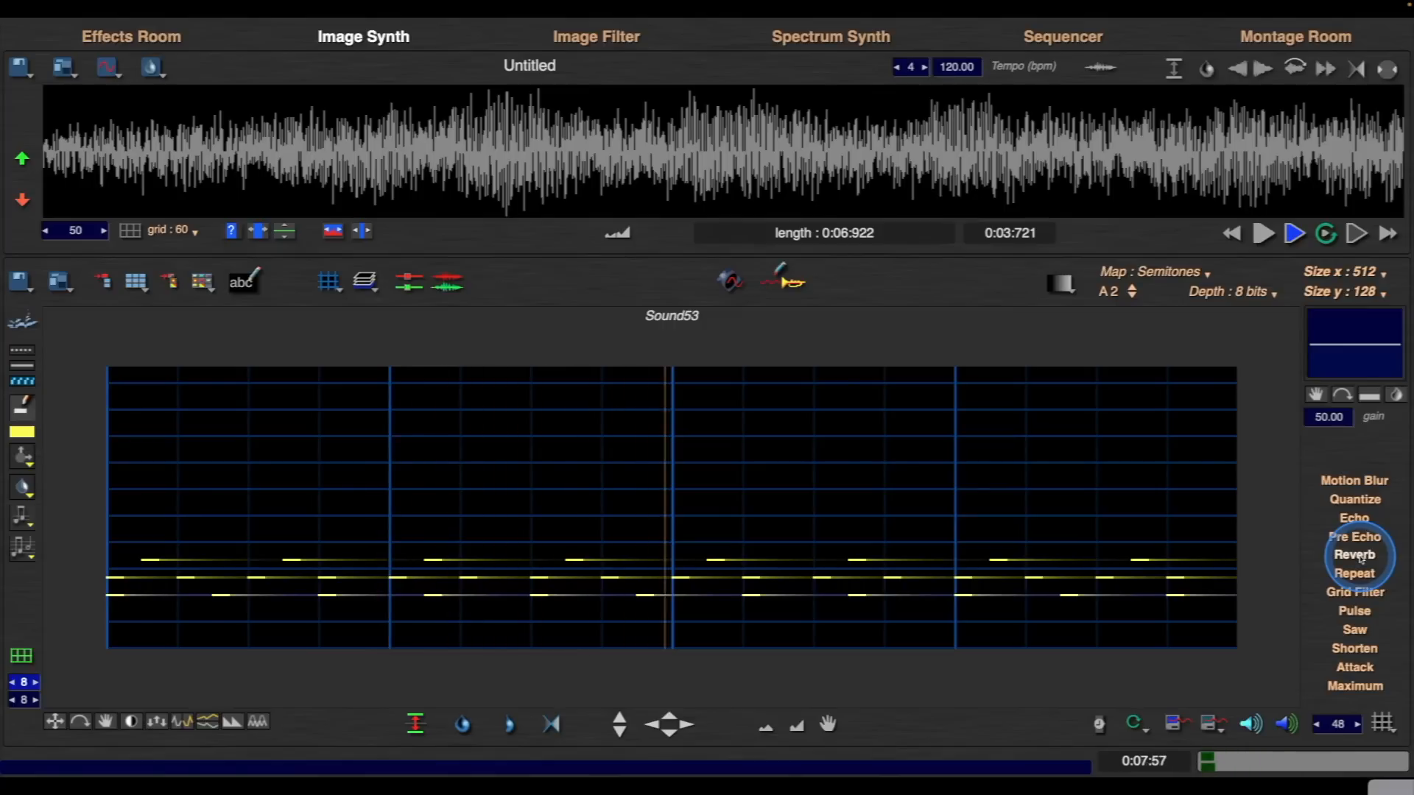
{"action": "key", "text": "space"}
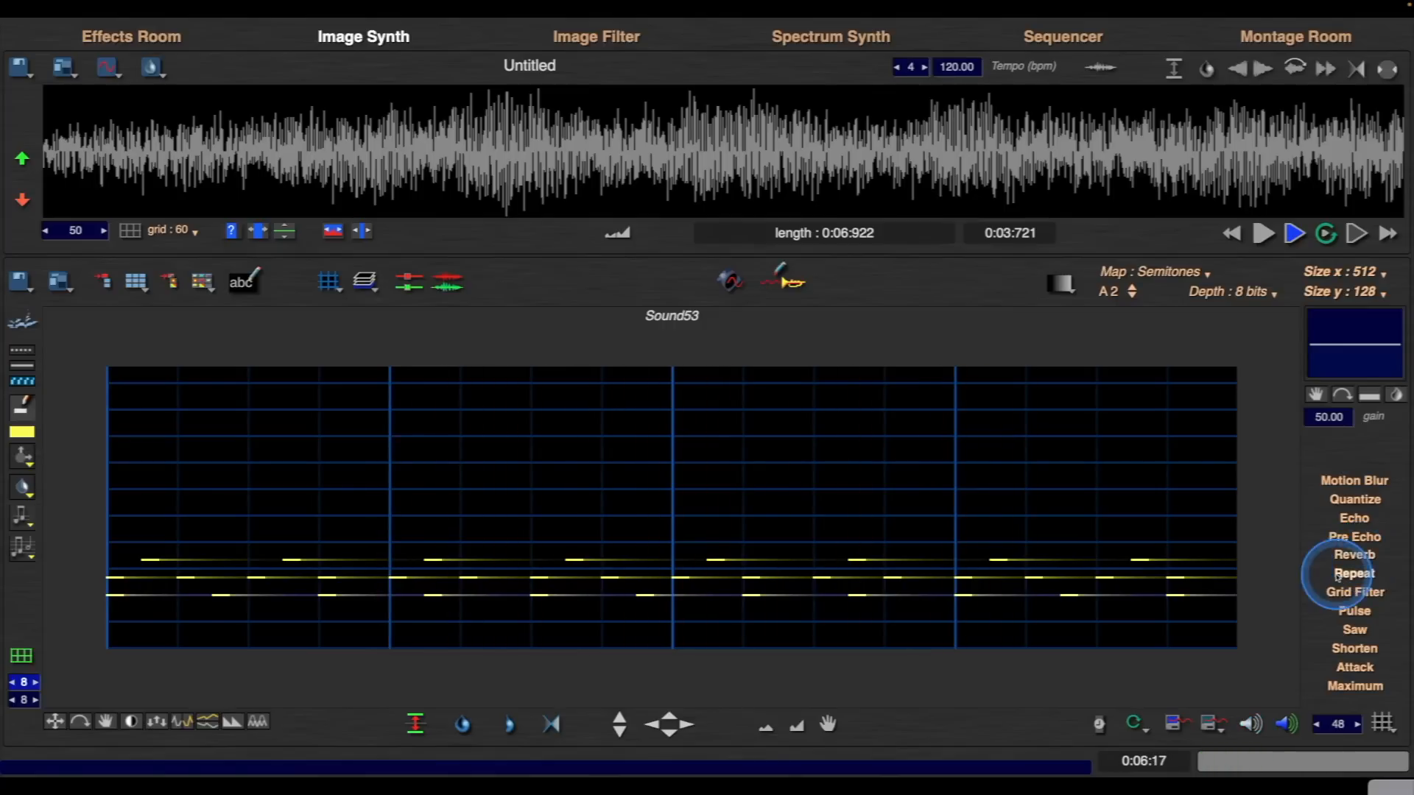
{"action": "left_click", "coordinate": [232, 295]}
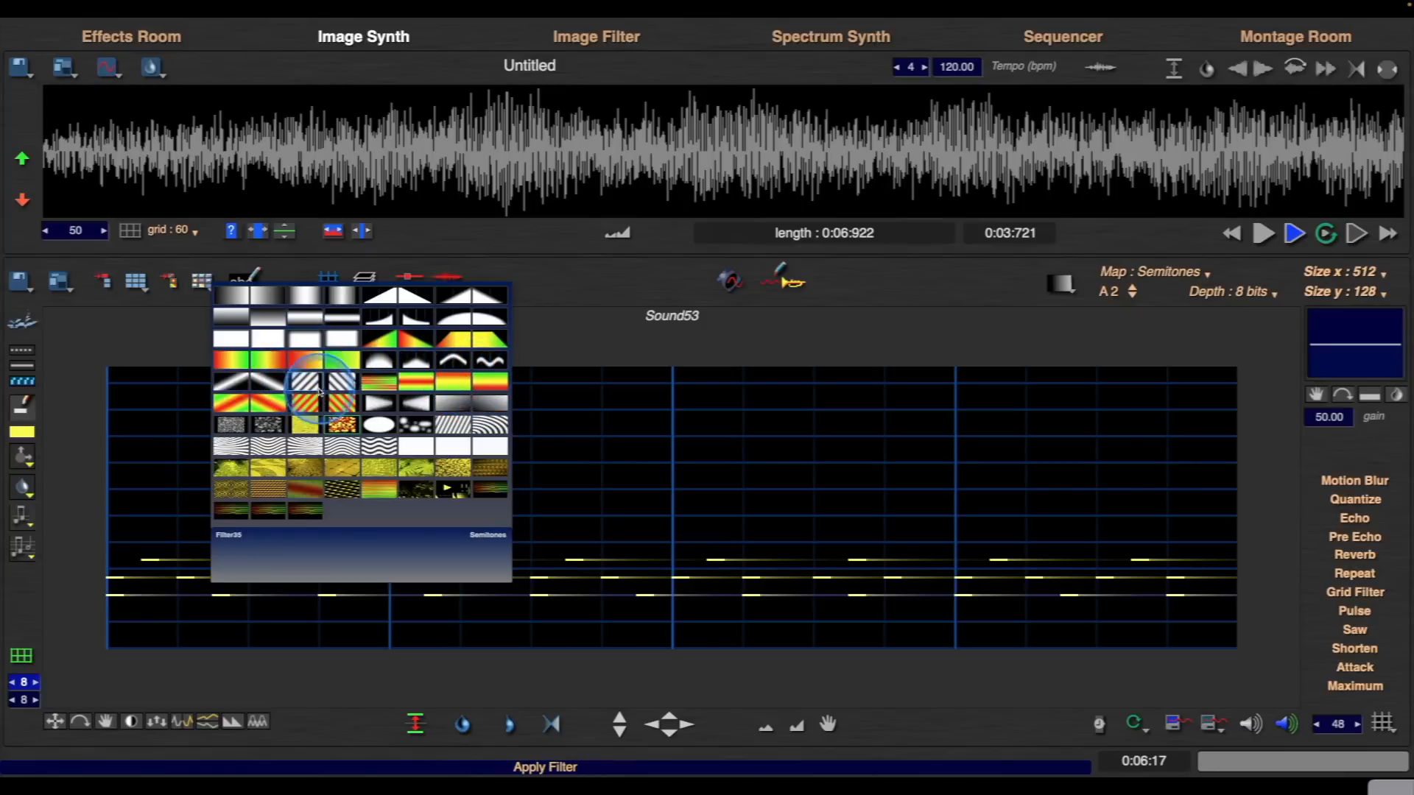
{"action": "left_click", "coordinate": [237, 413]}
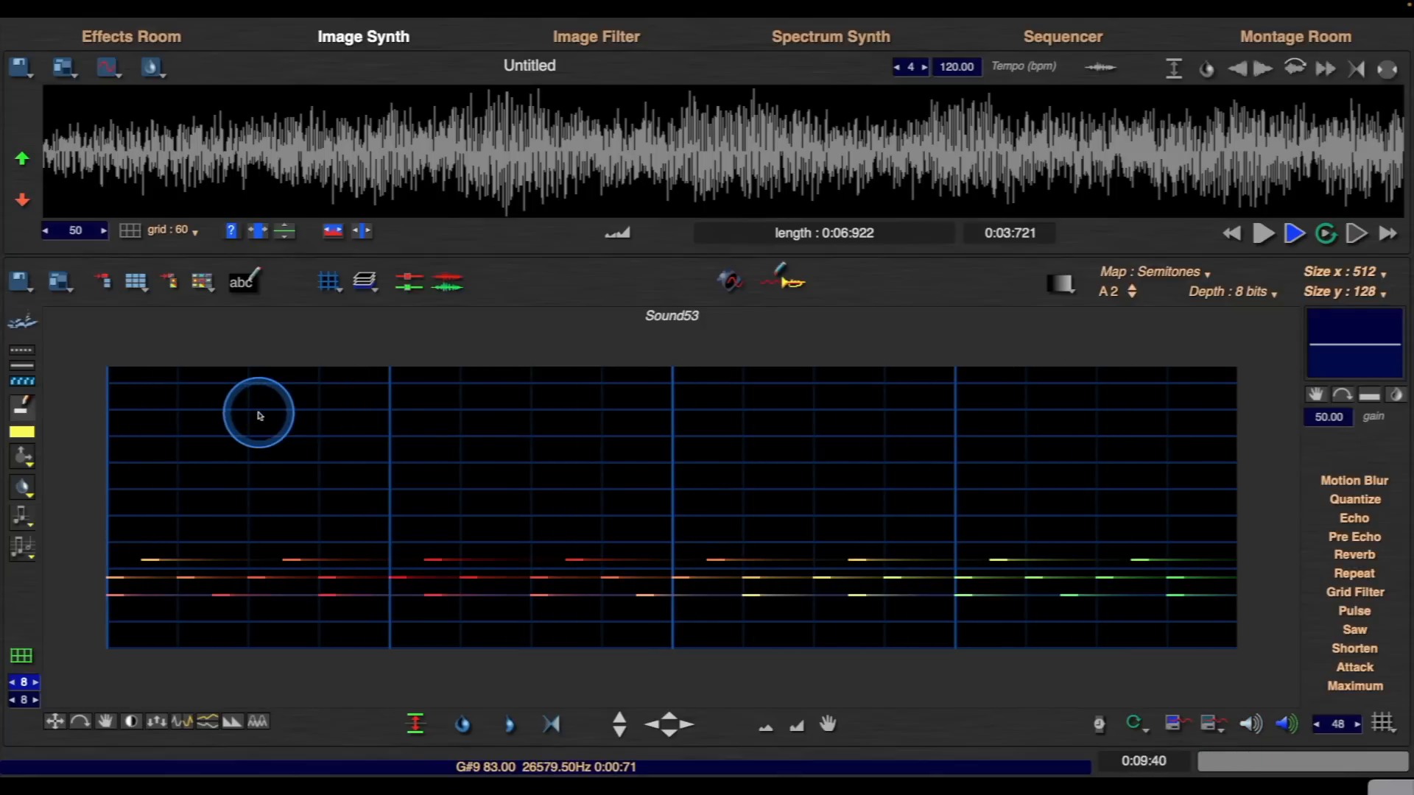
- Set the effects grid size to 14 and add Echo to the coloured notes
{"action": "left_click", "coordinate": [1383, 724]}
{"action": "left_click", "coordinate": [1379, 731]}
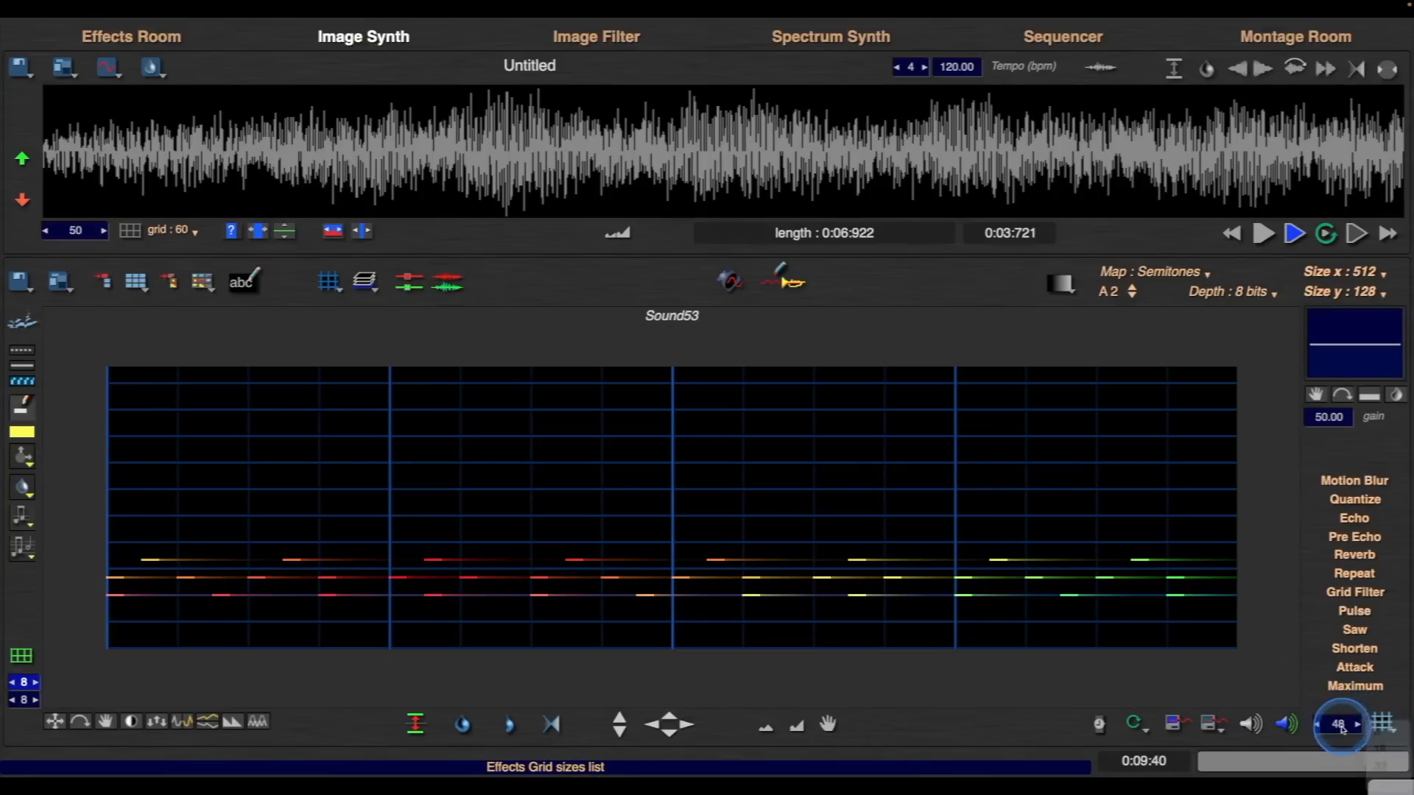
{"action": "left_click_drag", "start_coordinate": [1338, 724], "coordinate": [1338, 740]}
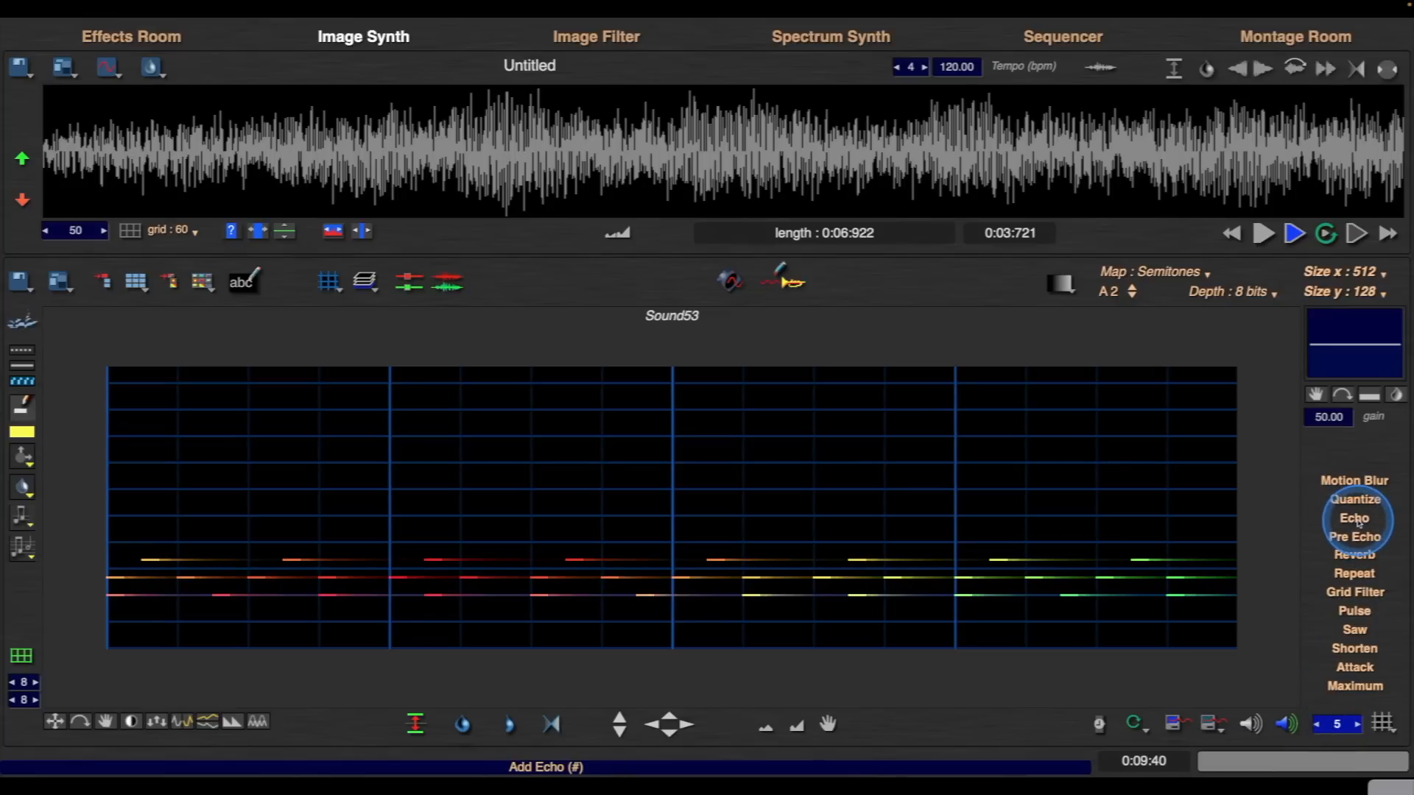
{"action": "left_click", "coordinate": [1358, 522]}
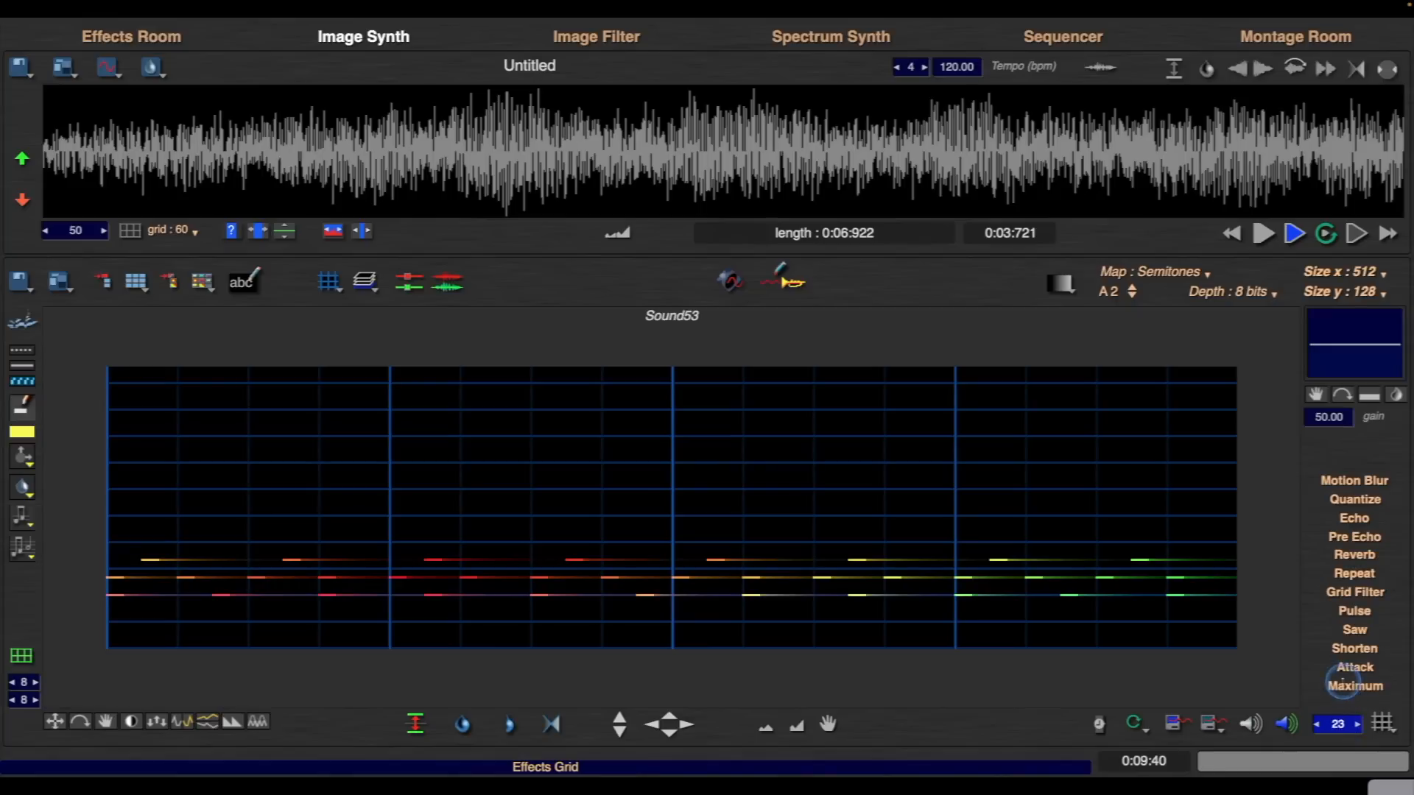
{"action": "left_click_drag", "start_coordinate": [1343, 679], "coordinate": [1340, 728]}
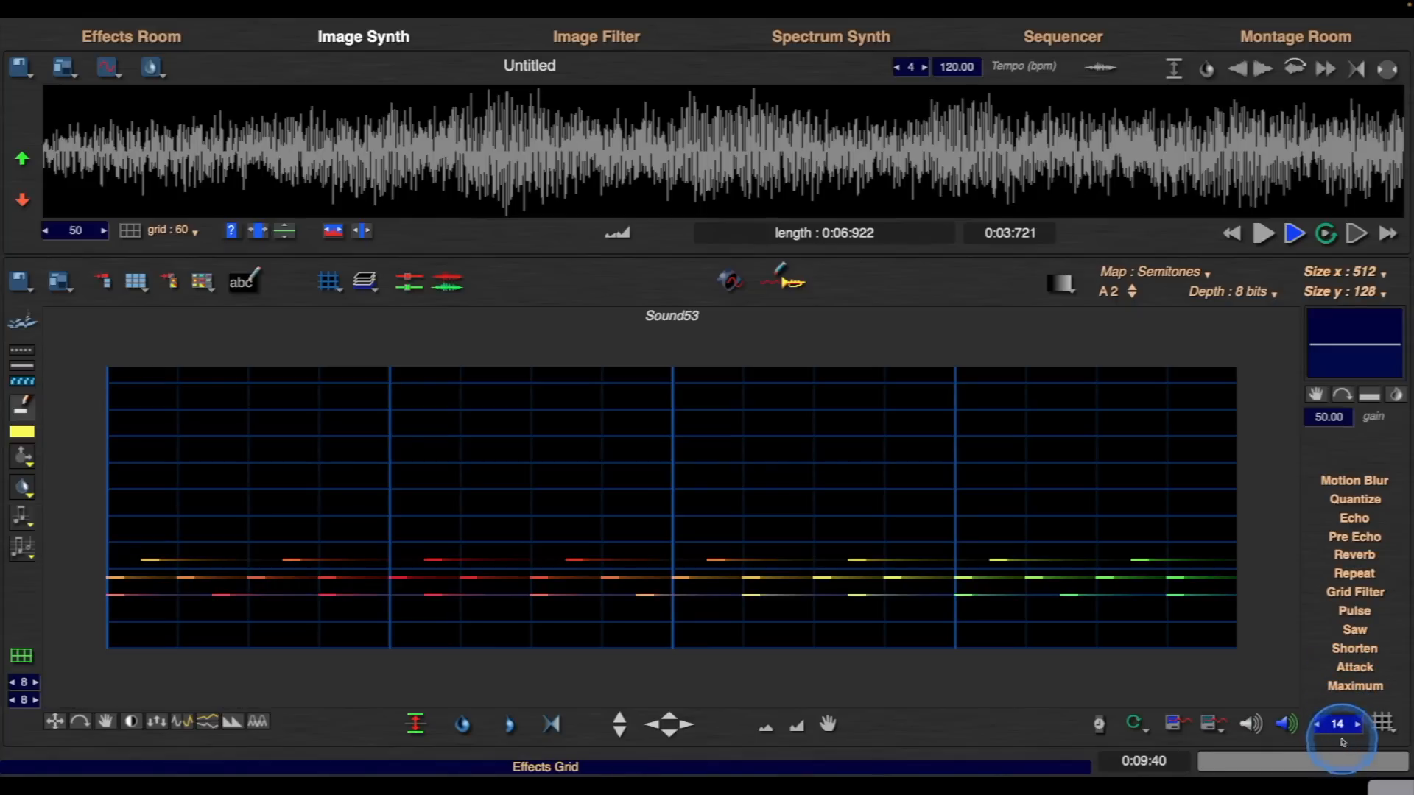
{"action": "left_click", "coordinate": [1355, 517]}
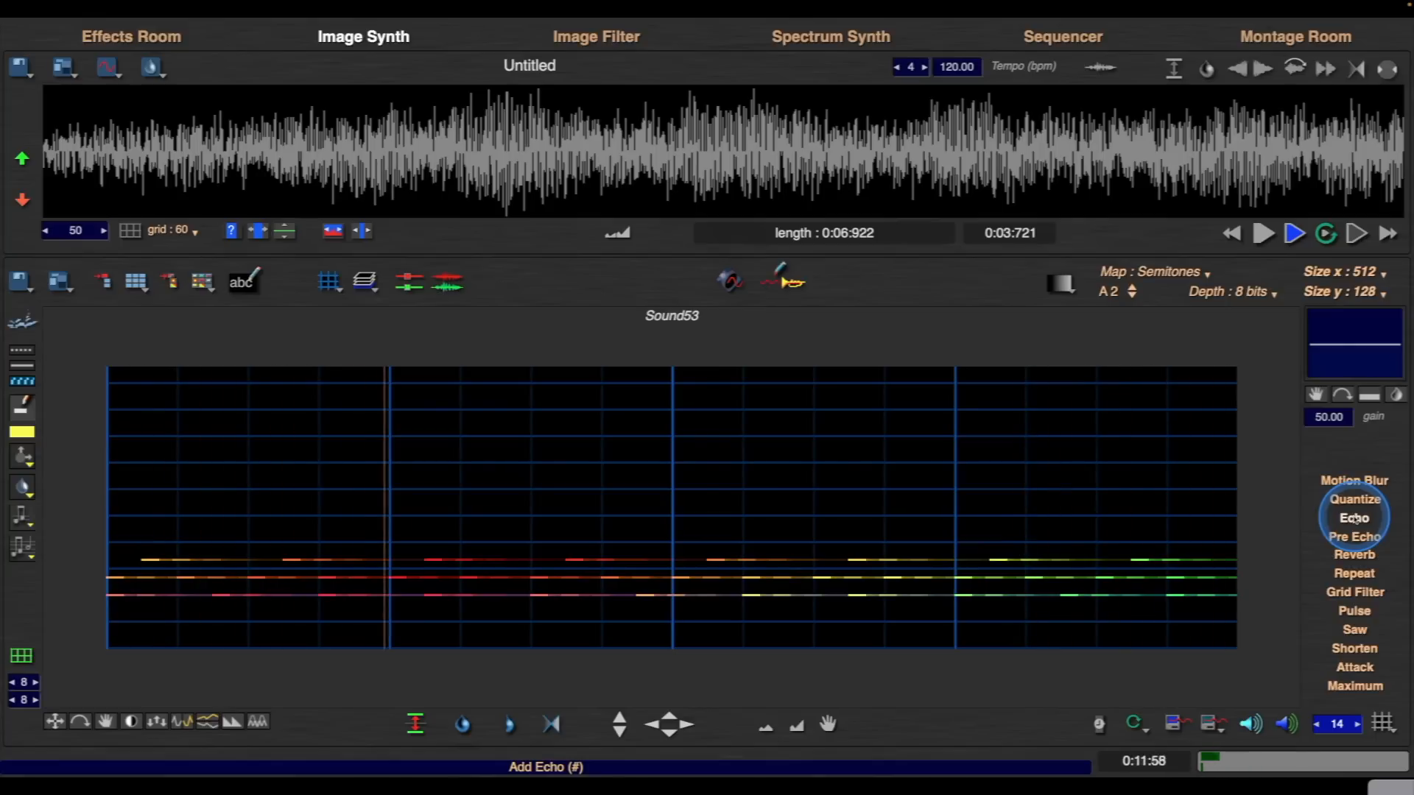
- Create a new layer and paint a stepped melody of spaced yellow notes above the existing rows
{"action": "left_click", "coordinate": [375, 295]}
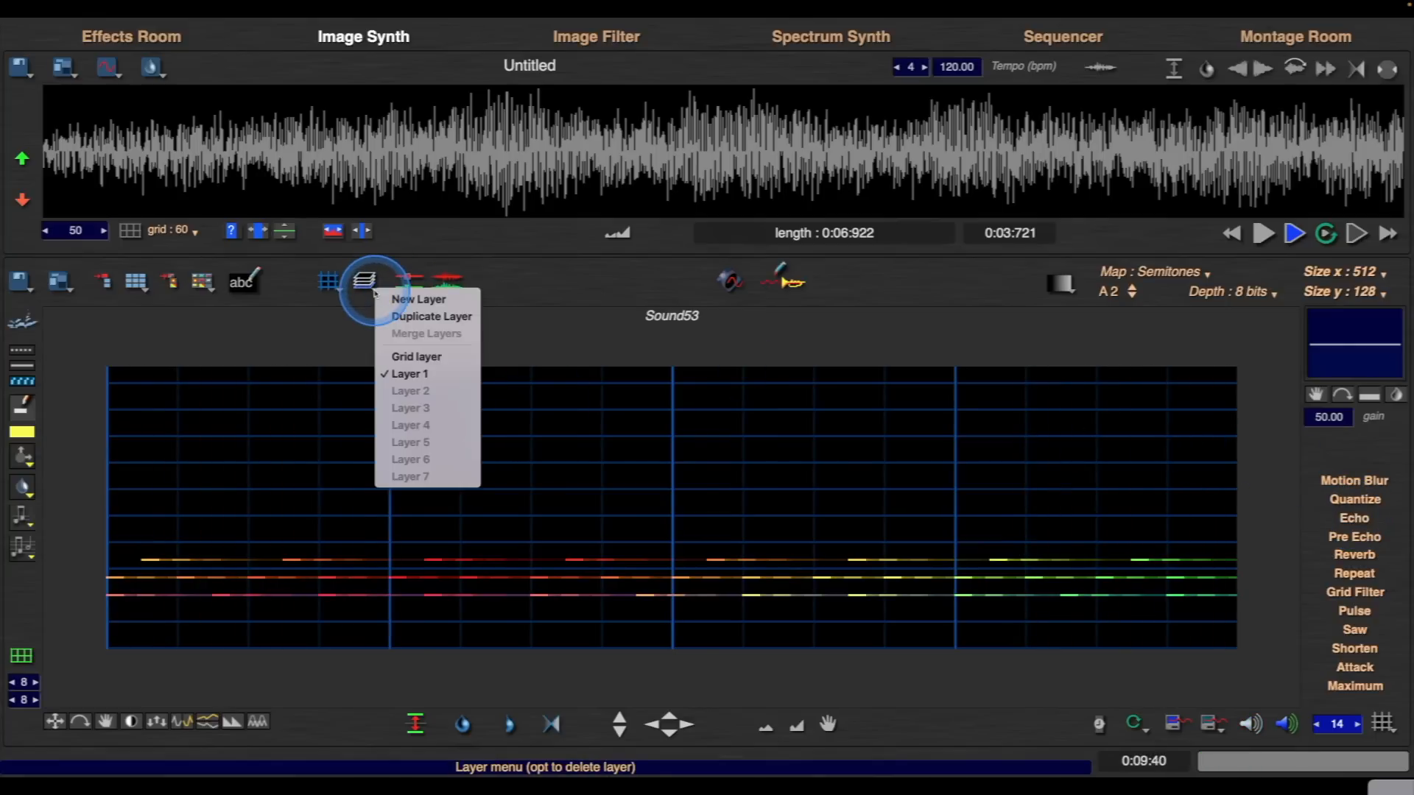
{"action": "left_click", "coordinate": [414, 300]}
{"action": "right_click", "coordinate": [196, 513]}
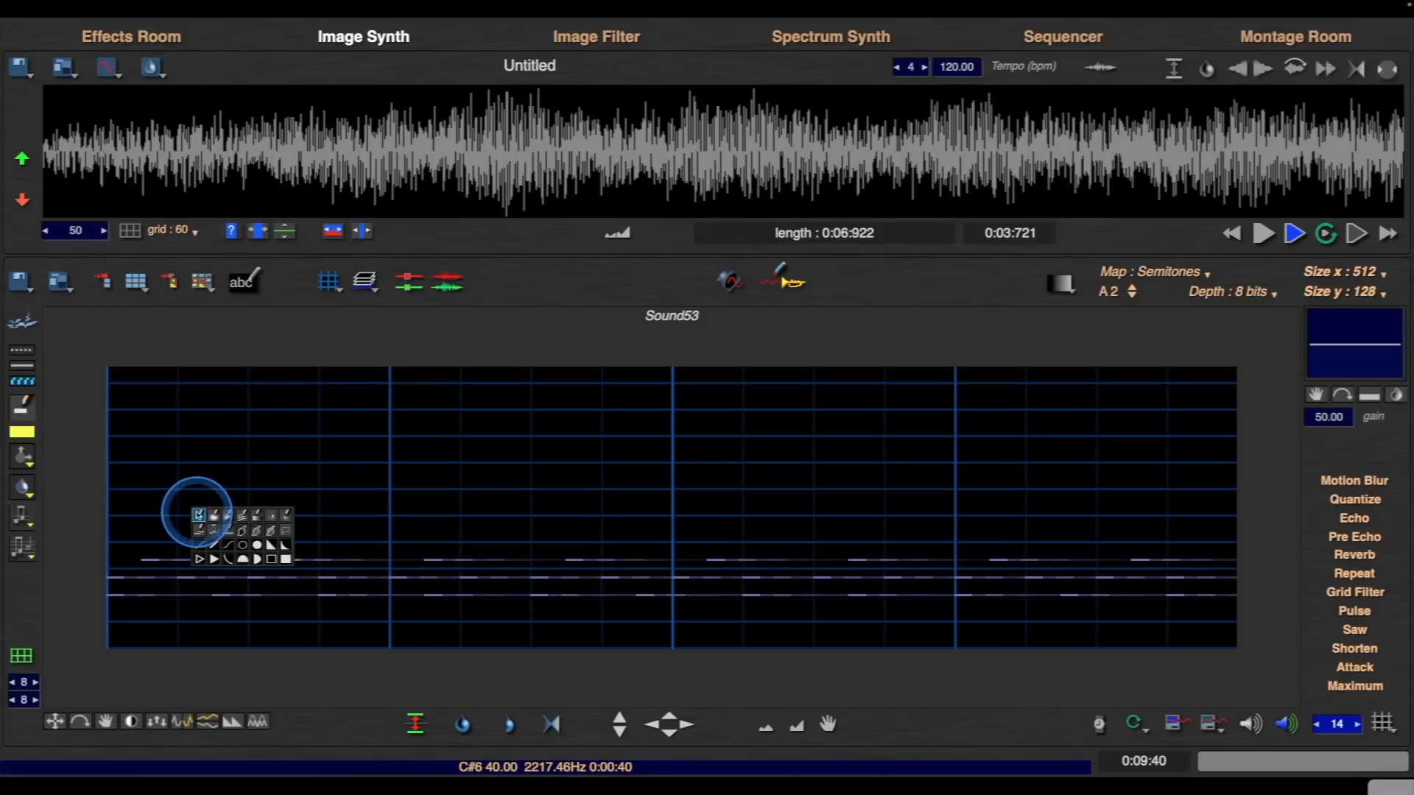
{"action": "left_click", "coordinate": [197, 513]}
{"action": "left_click", "coordinate": [22, 351]}
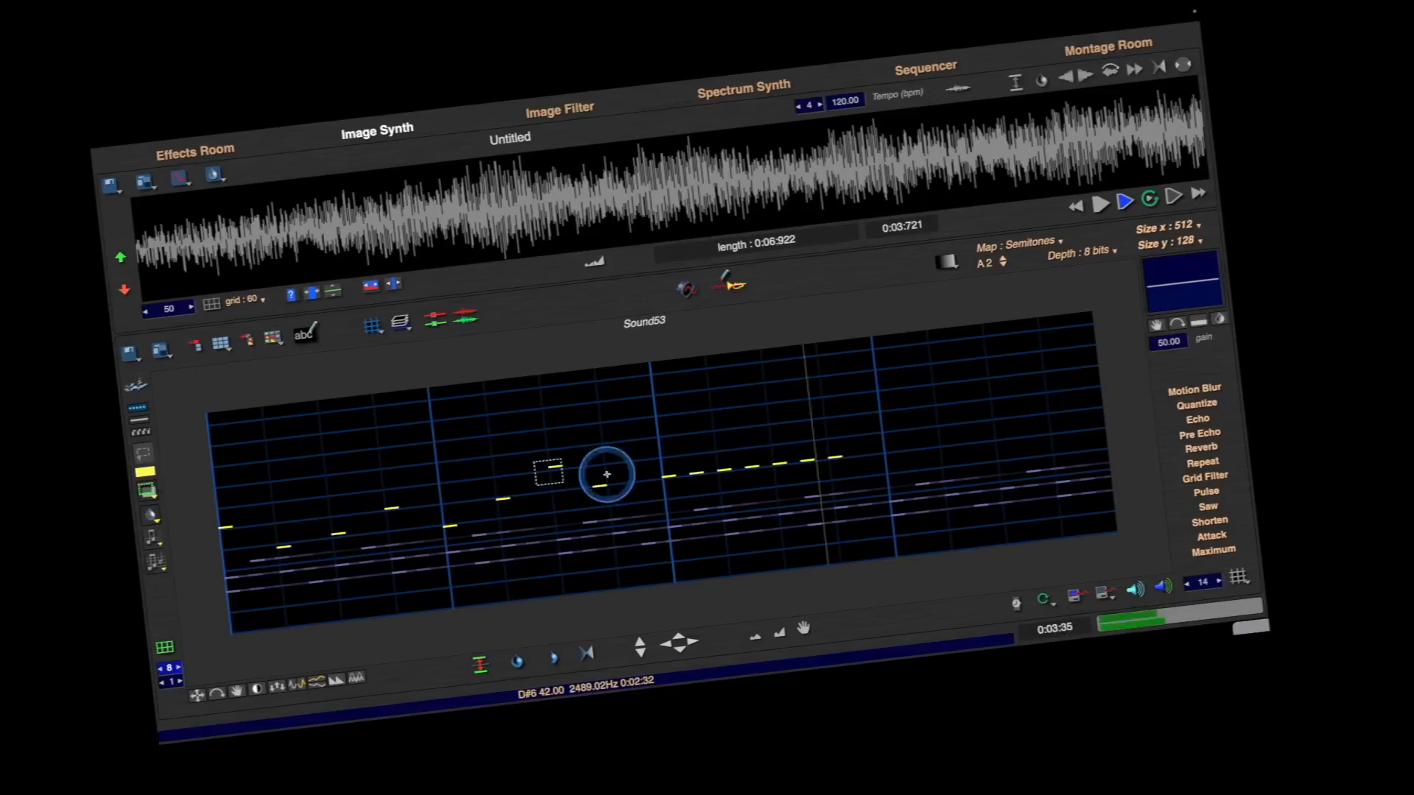
- Clear the evenly spaced notes in the melody's second half, apply Reverb to the layer, and play it back
{"action": "left_click_drag", "start_coordinate": [632, 460], "coordinate": [892, 524]}
{"action": "left_click", "coordinate": [1353, 544]}
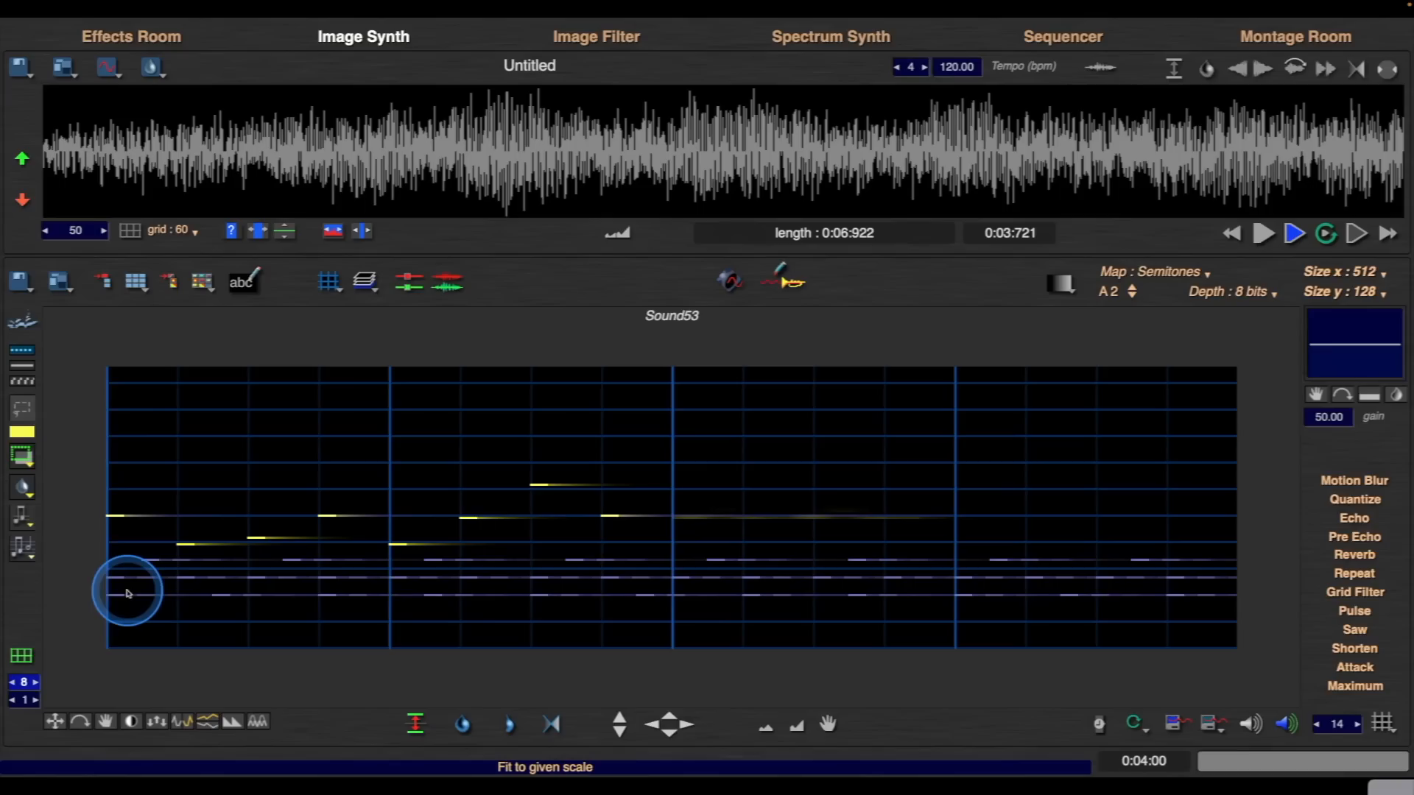
{"action": "key", "text": "space"}
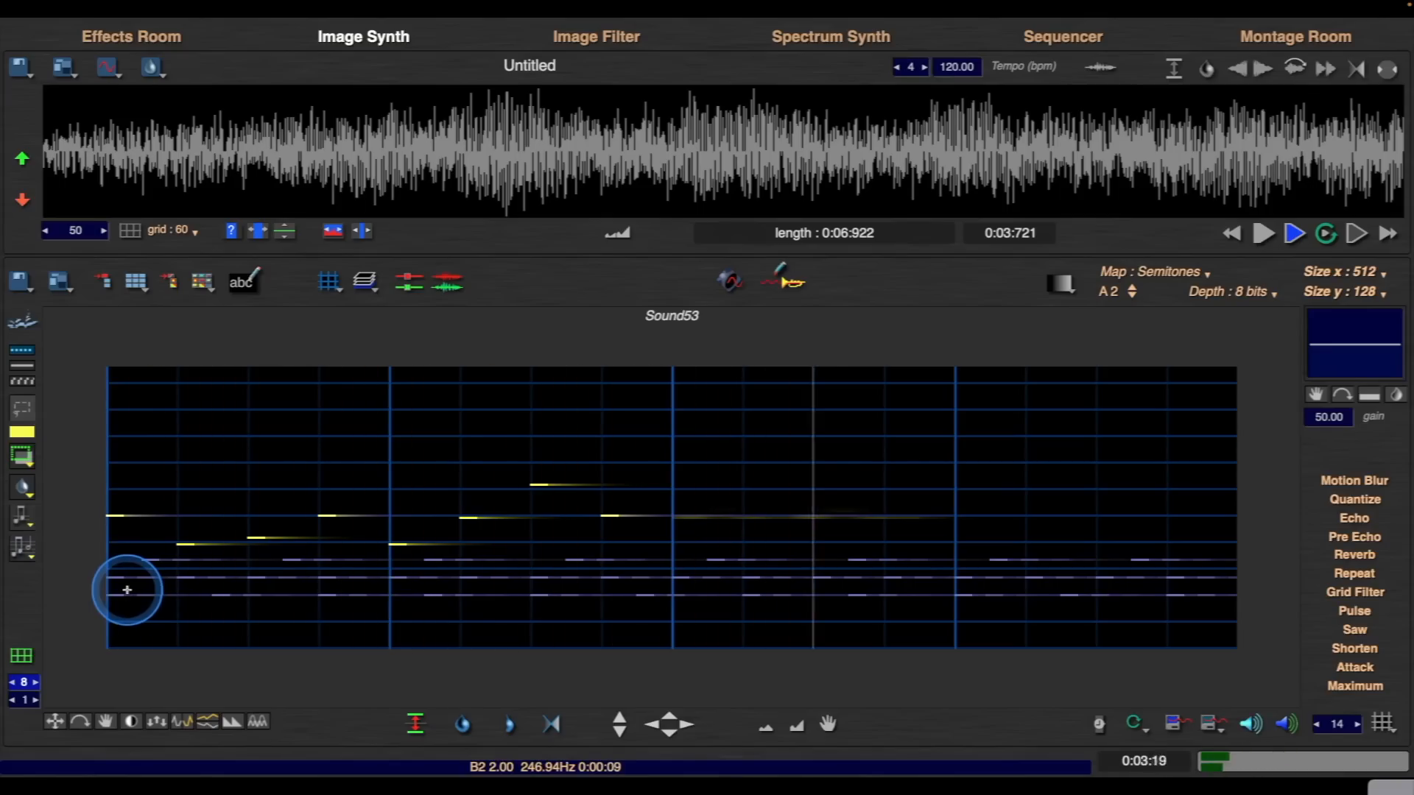
- Switch to Layer 1 during playback and fit its notes to a musical scale
{"action": "left_click", "coordinate": [365, 282]}
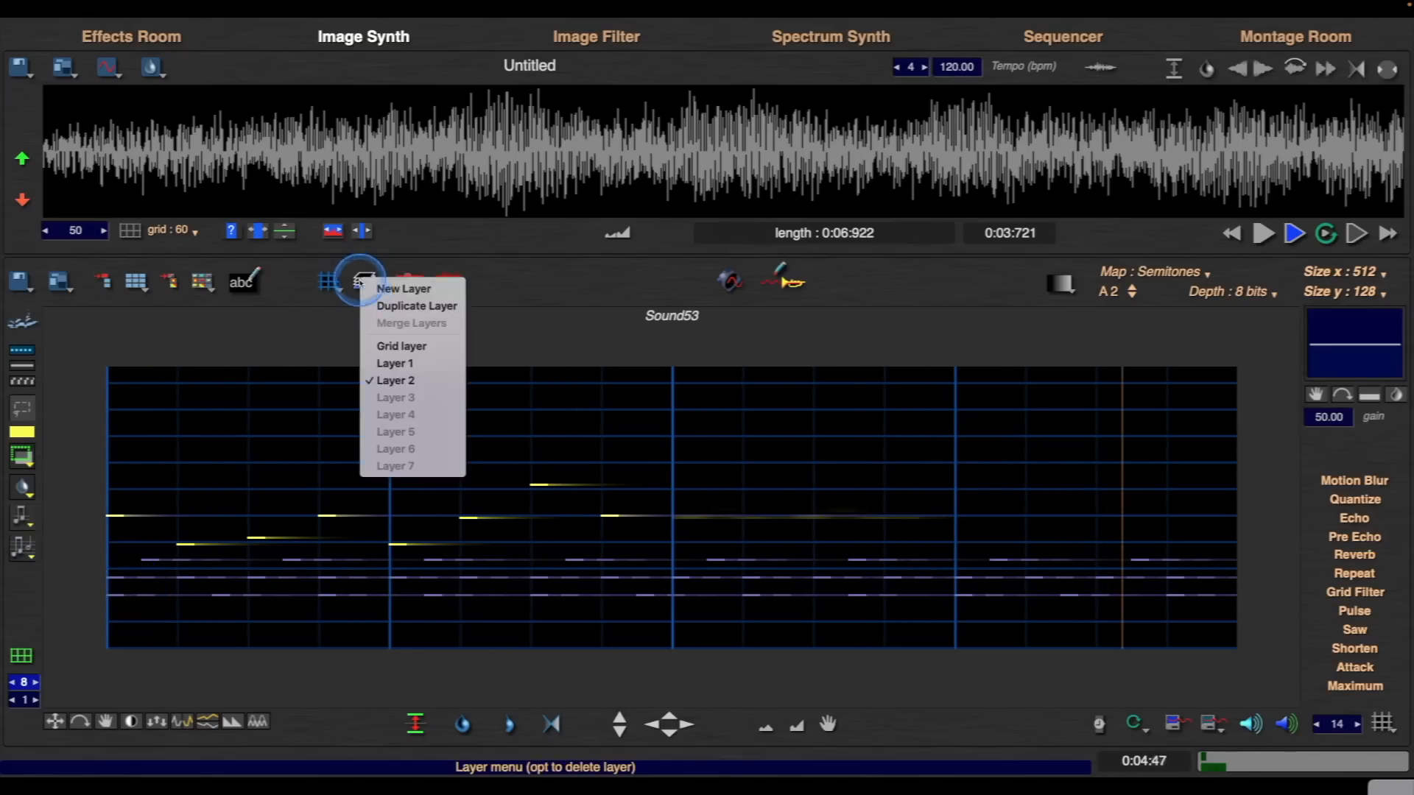
{"action": "left_click", "coordinate": [397, 363]}
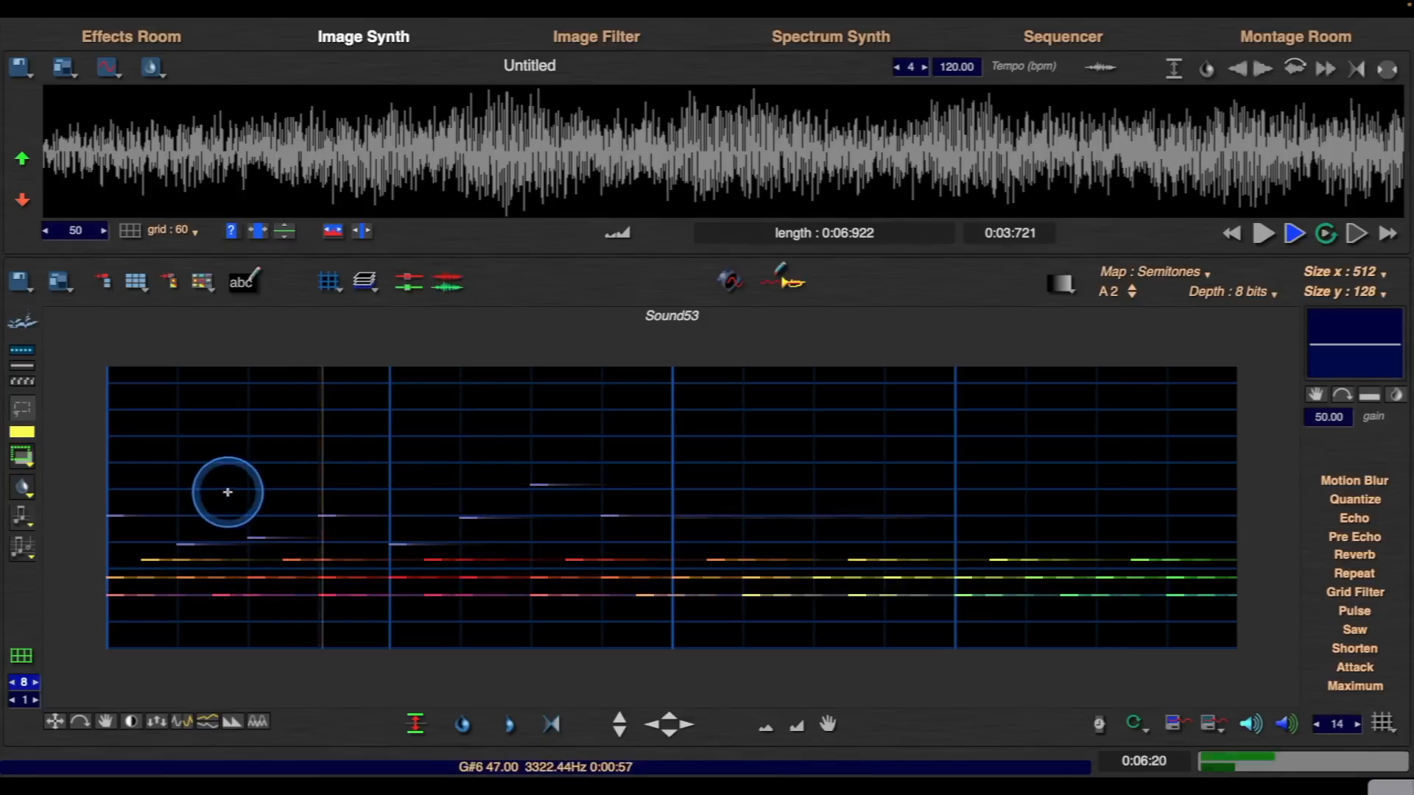
{"action": "left_click", "coordinate": [23, 557]}
{"action": "left_click", "coordinate": [79, 599]}
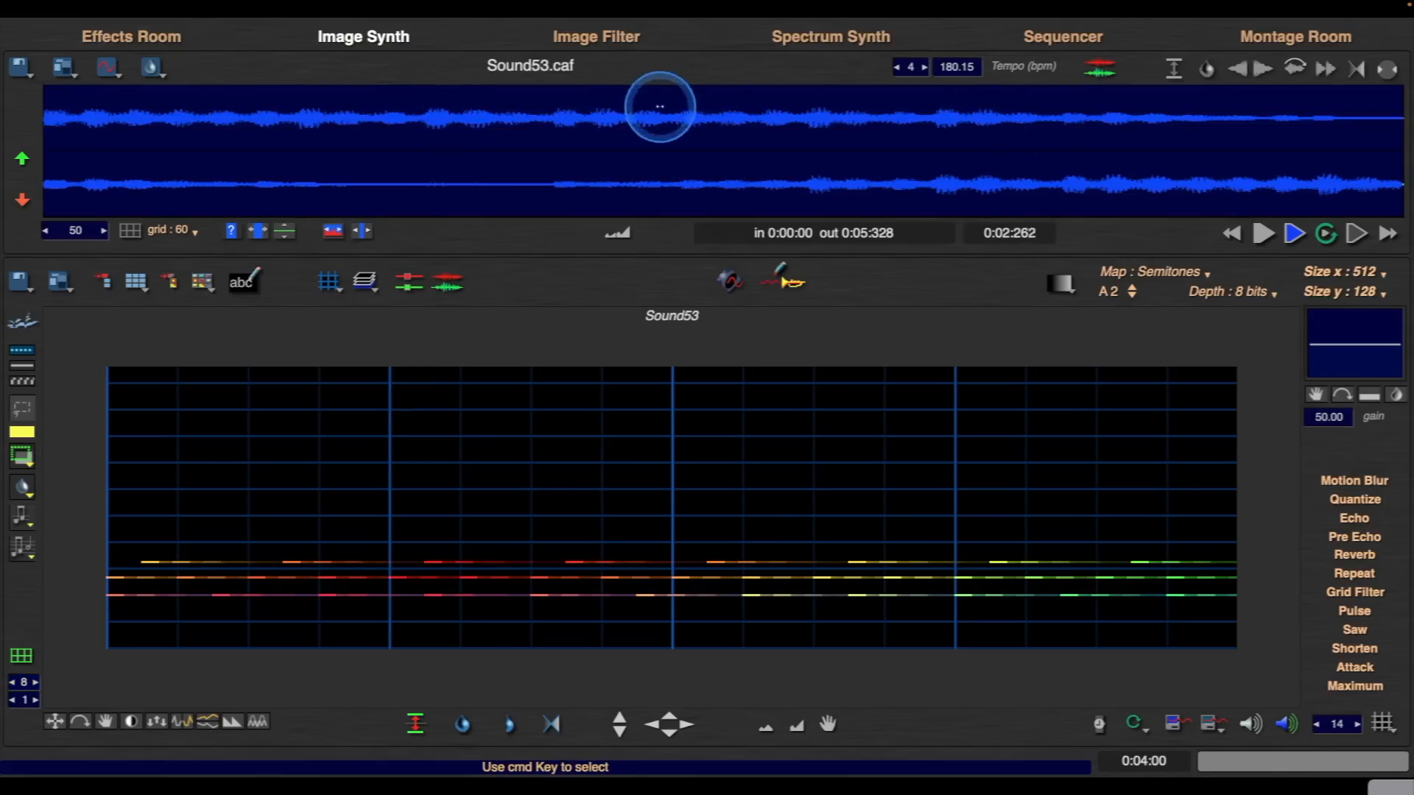
- Deselect the rendered Sound53.caf waveform and load the WaveShaper effect in the Effects Room
{"action": "left_click", "coordinate": [606, 155]}
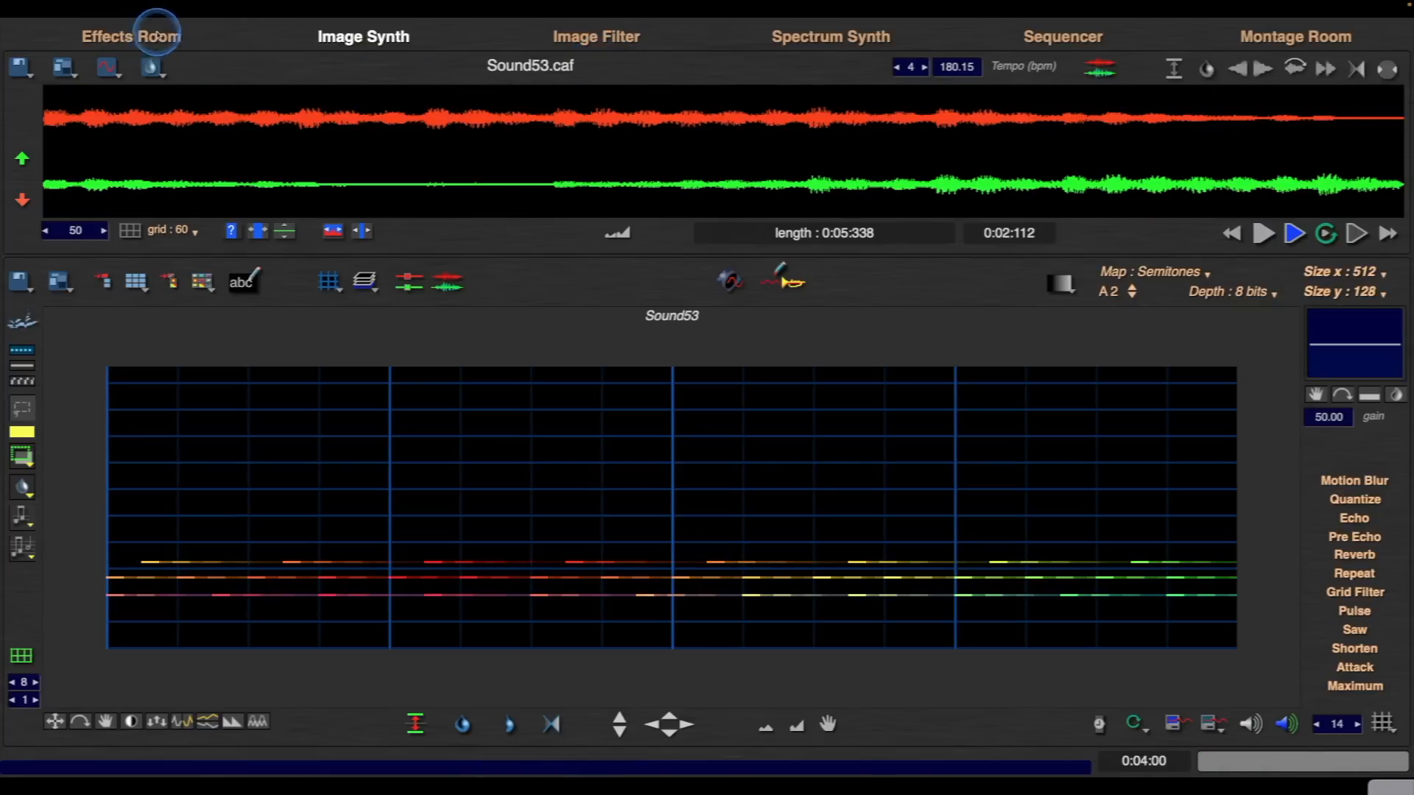
{"action": "left_click", "coordinate": [157, 33]}
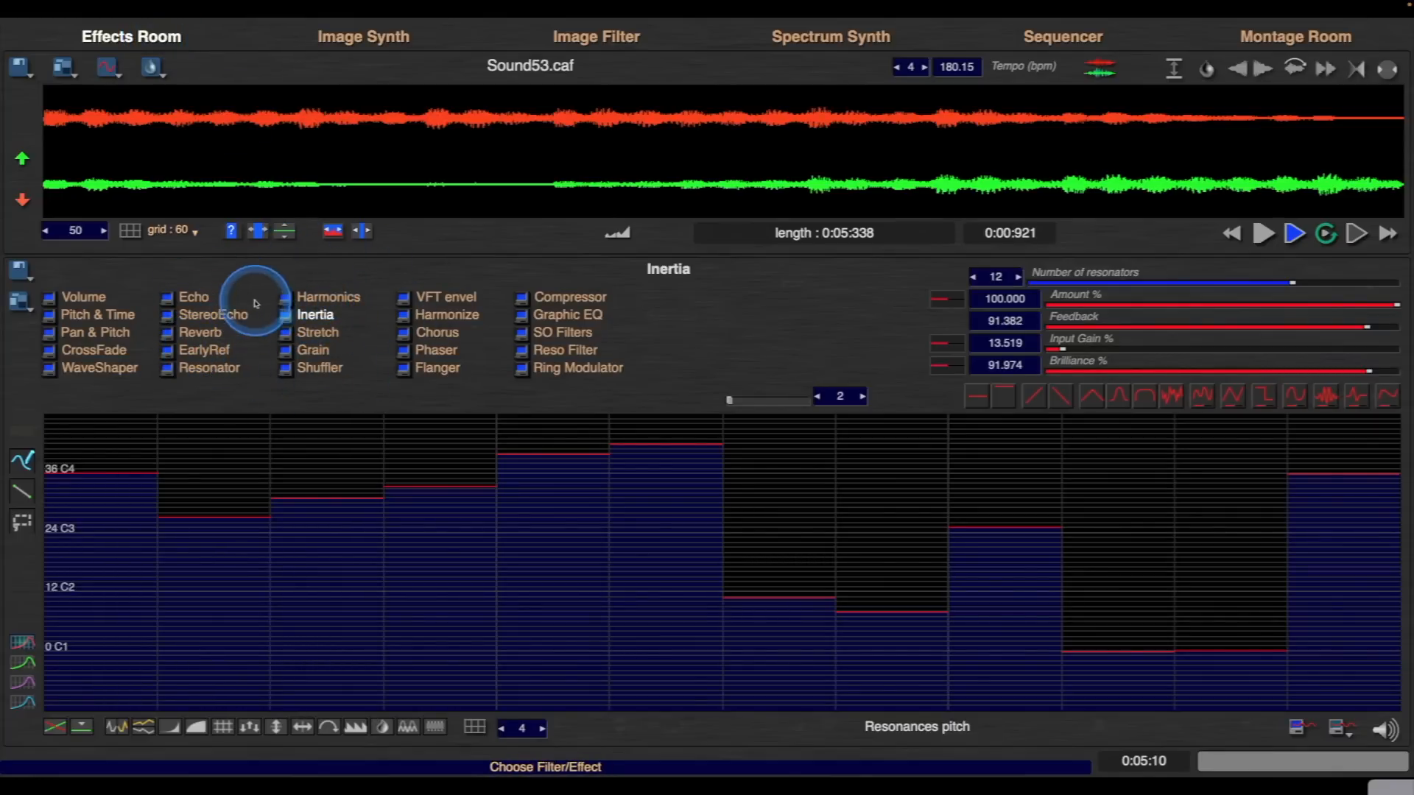
{"action": "left_click", "coordinate": [99, 367]}
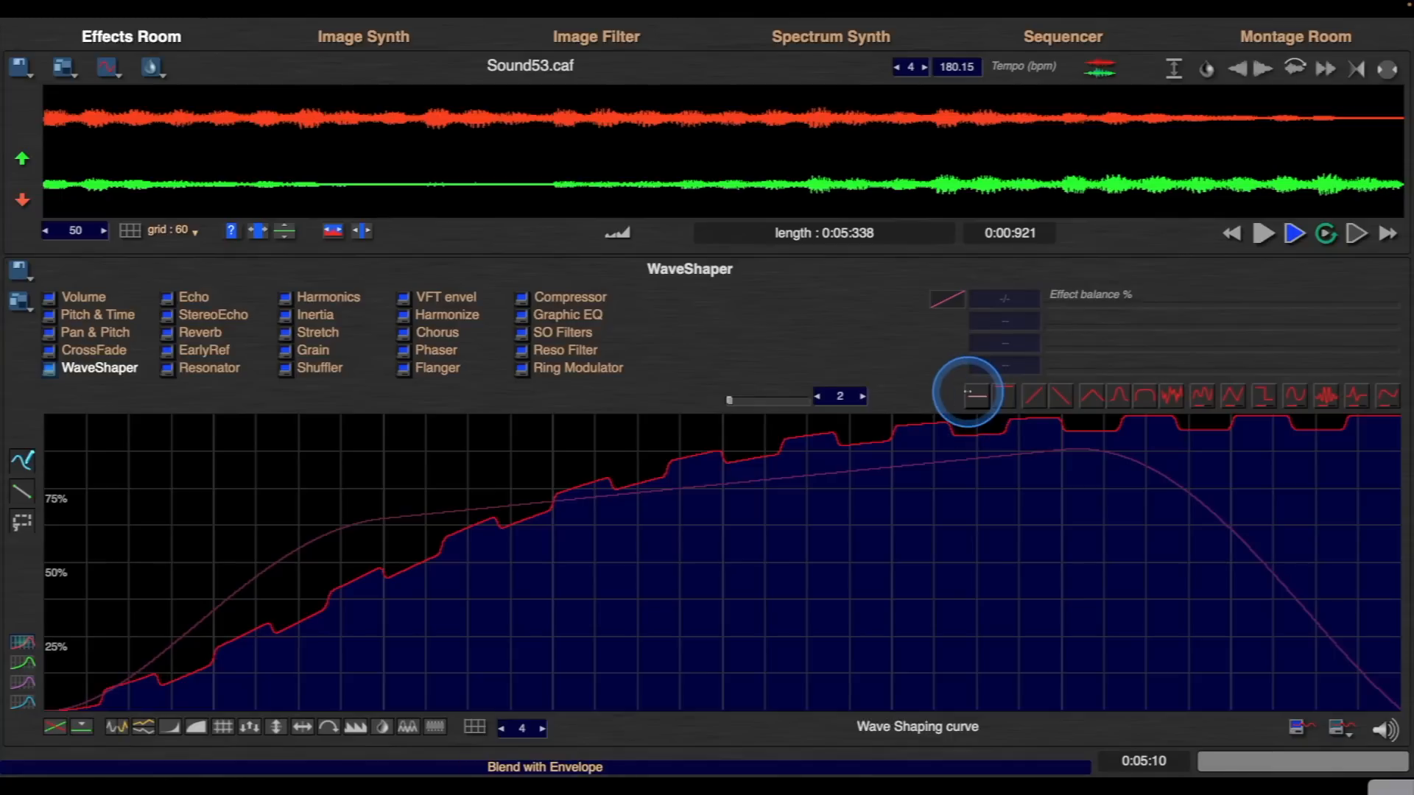
- Flatten the wave shaping curve and blend slight noise and ripple envelope shapes into it during preview
{"action": "left_click", "coordinate": [977, 396]}
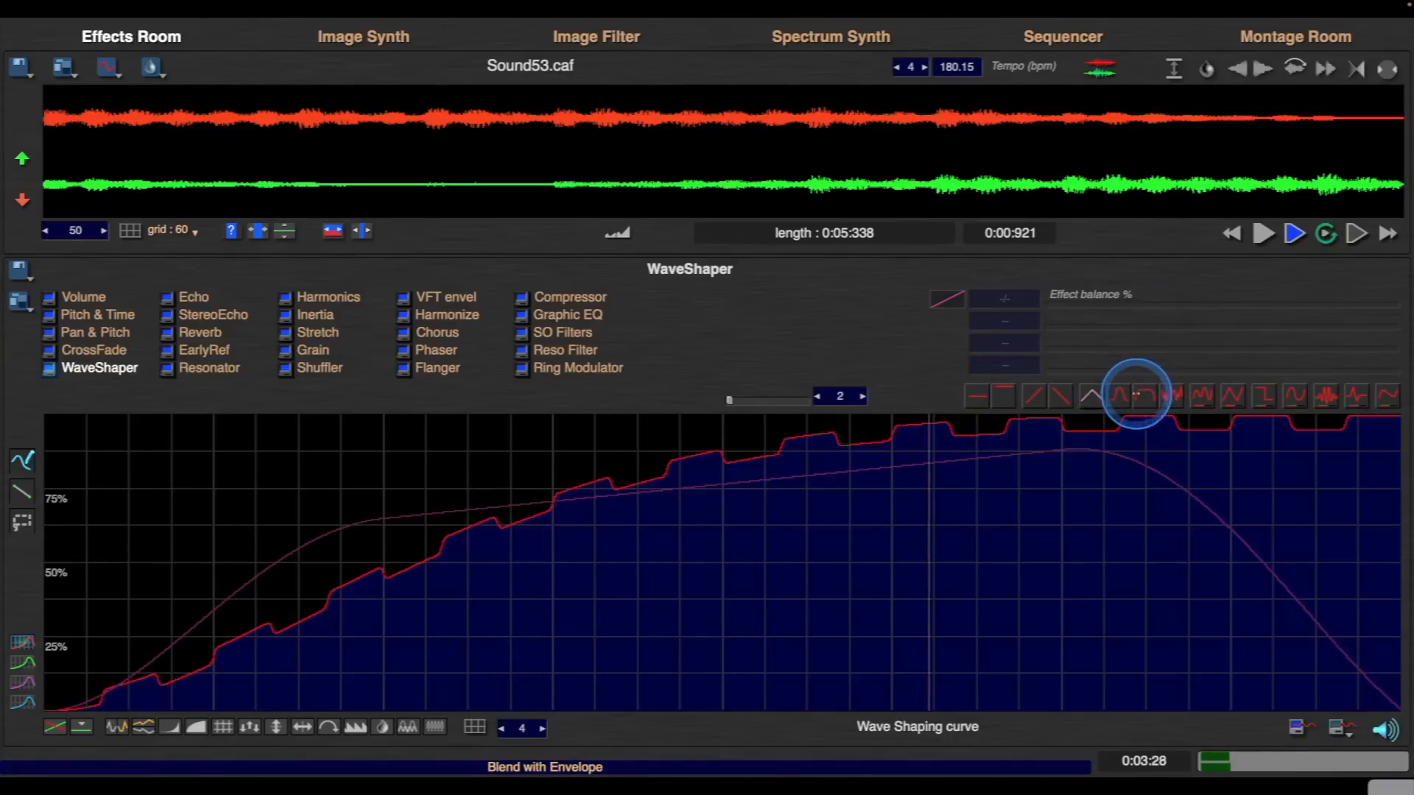
{"action": "left_click", "coordinate": [976, 396]}
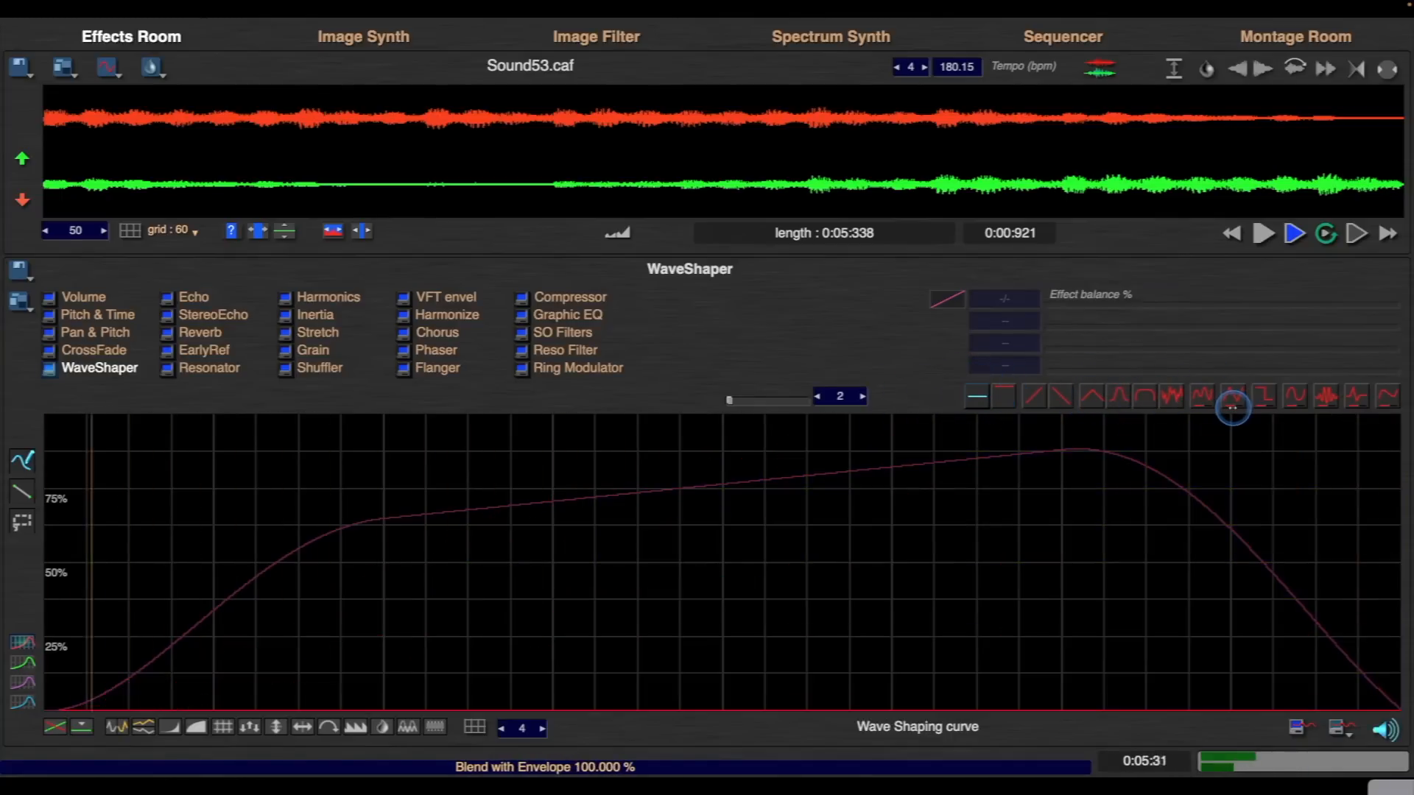
{"action": "left_click", "coordinate": [1174, 396]}
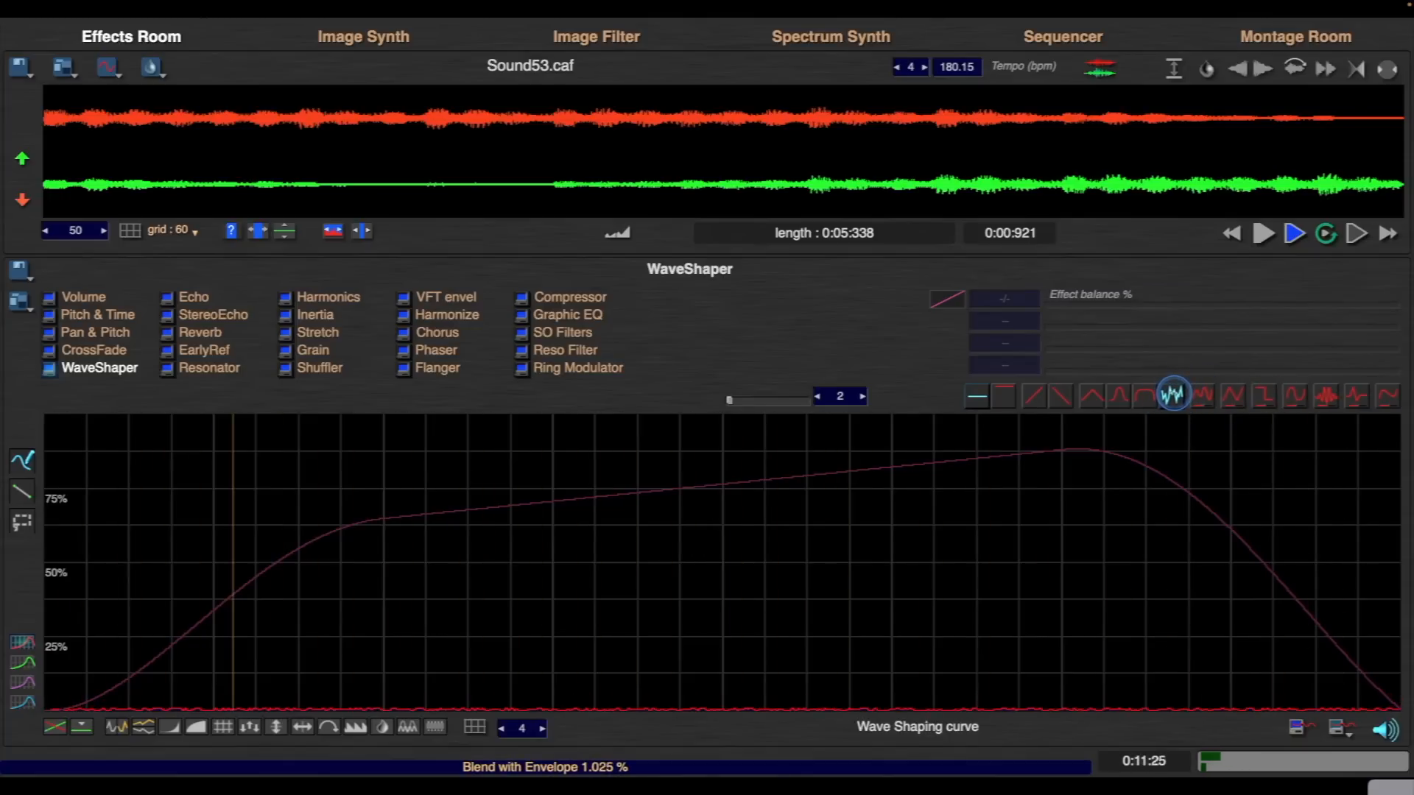
{"action": "left_click", "coordinate": [1173, 395]}
{"action": "left_click", "coordinate": [1326, 396]}
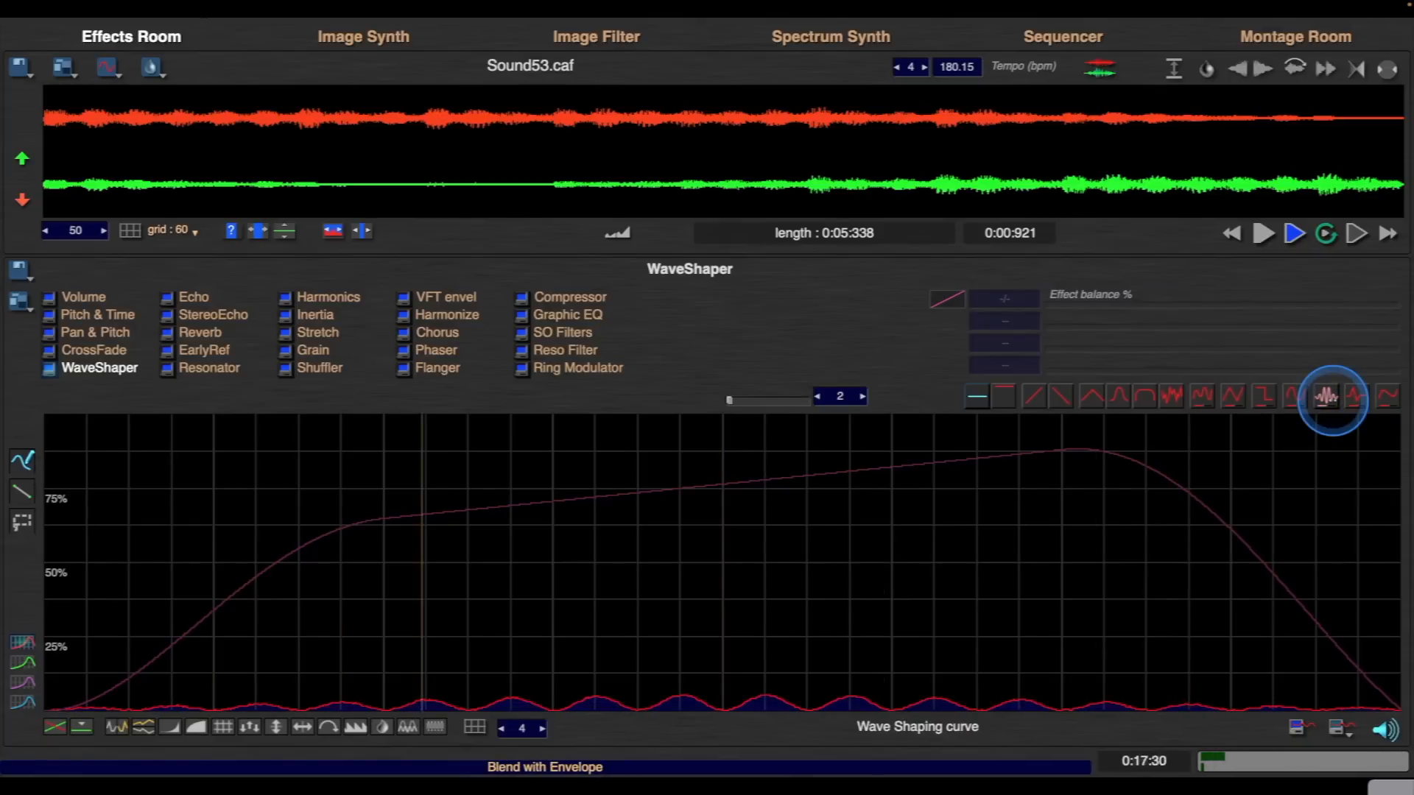
- Show the WaveShaper's effect balance curve and redraw it freehand with several peaks and dips
{"action": "left_click", "coordinate": [24, 683]}
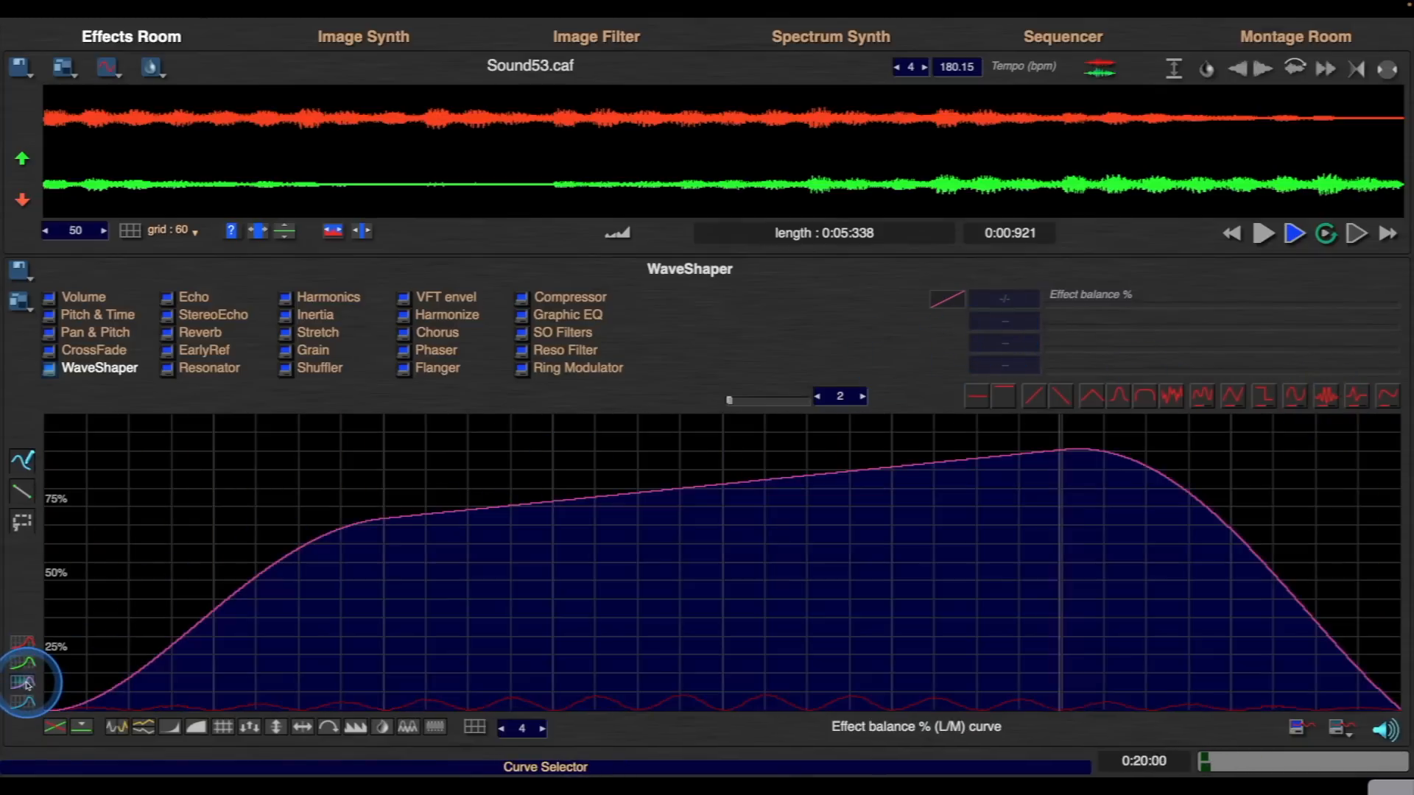
{"action": "left_click", "coordinate": [954, 300]}
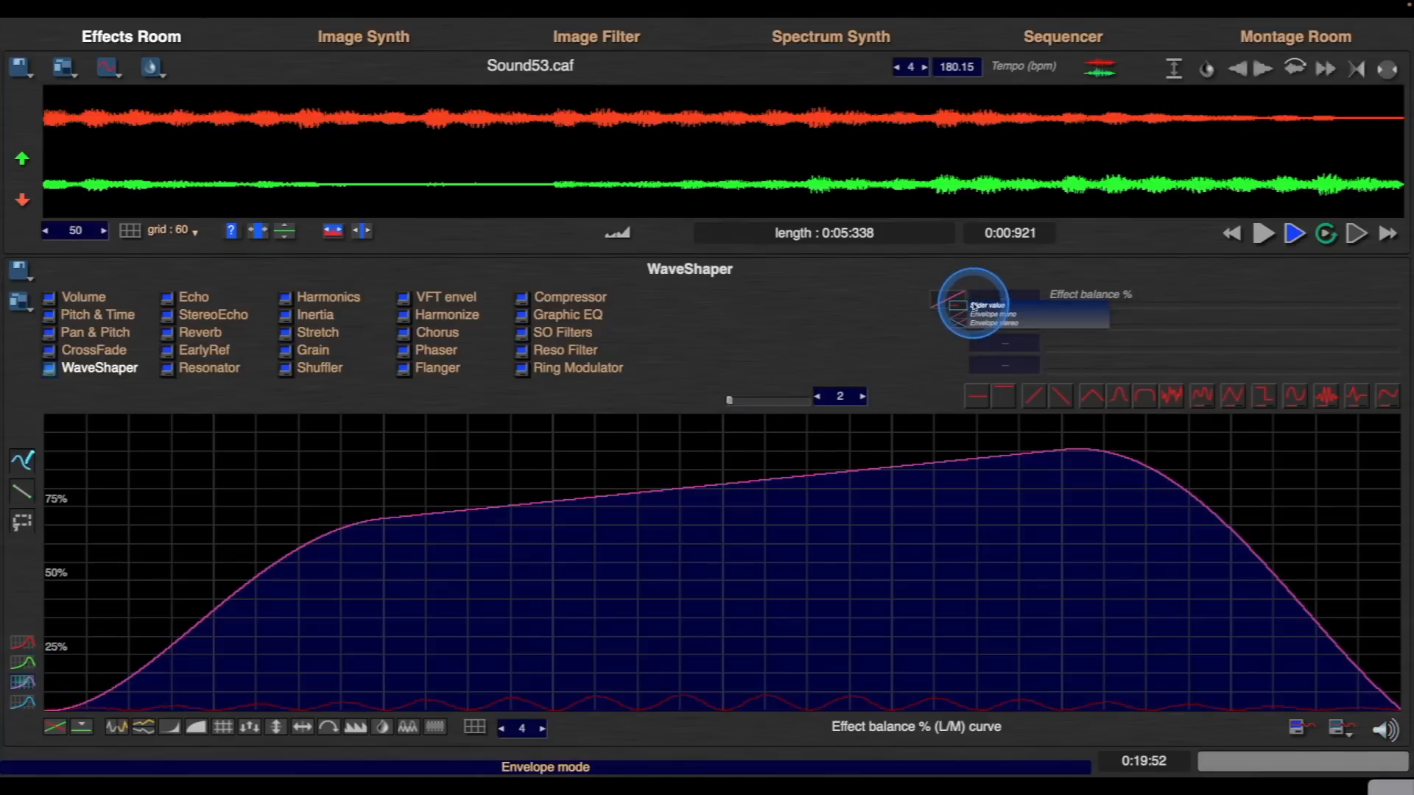
{"action": "left_click", "coordinate": [797, 475]}
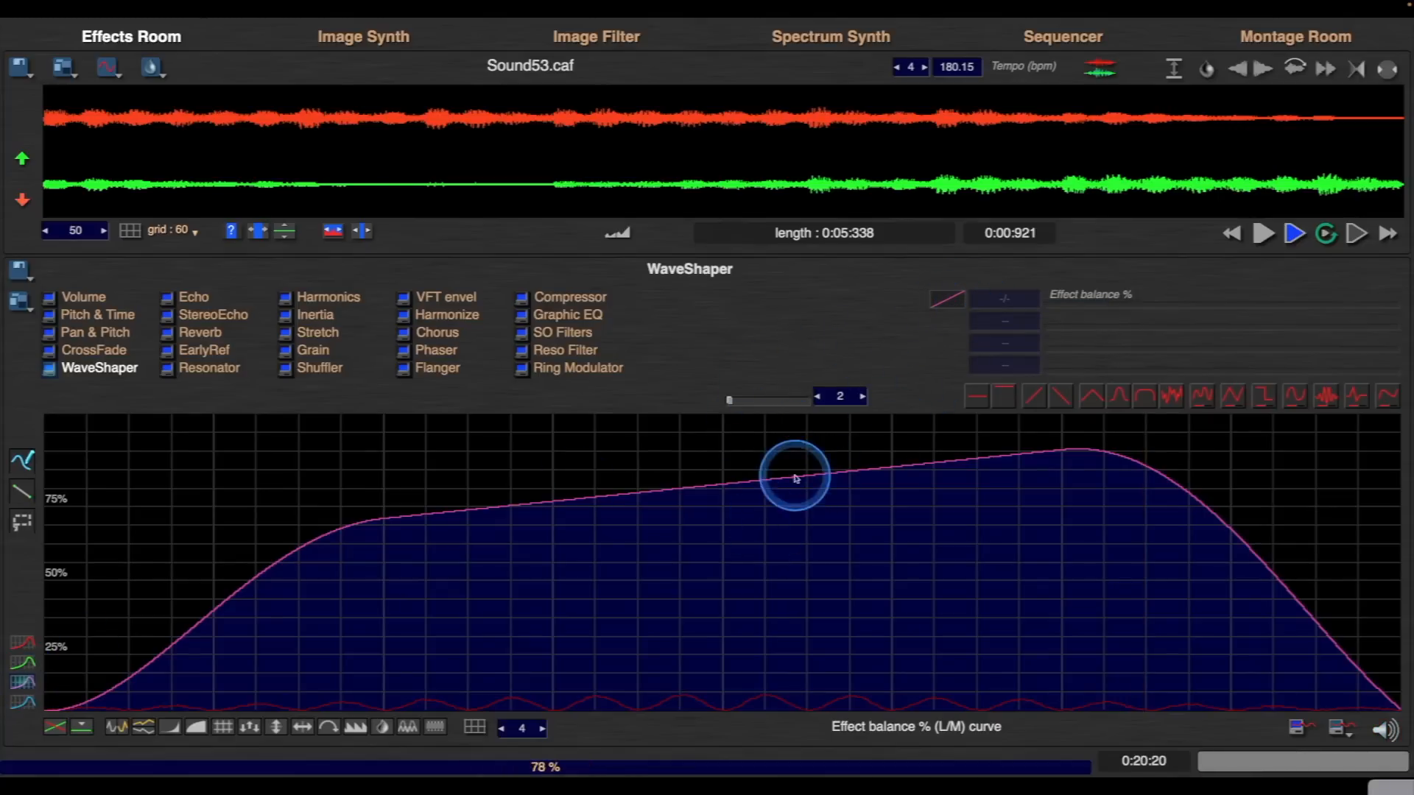
{"action": "mouse_move", "coordinate": [808, 543]}
{"action": "left_mouse_down"}
{"action": "mouse_move", "coordinate": [1019, 496]}
{"action": "mouse_move", "coordinate": [1146, 511]}
{"action": "mouse_move", "coordinate": [685, 498]}
{"action": "mouse_move", "coordinate": [511, 462]}
{"action": "left_mouse_up"}
- Switch the effect balance from envelope to slider value and set it to 32.227%
{"action": "left_click", "coordinate": [948, 300]}
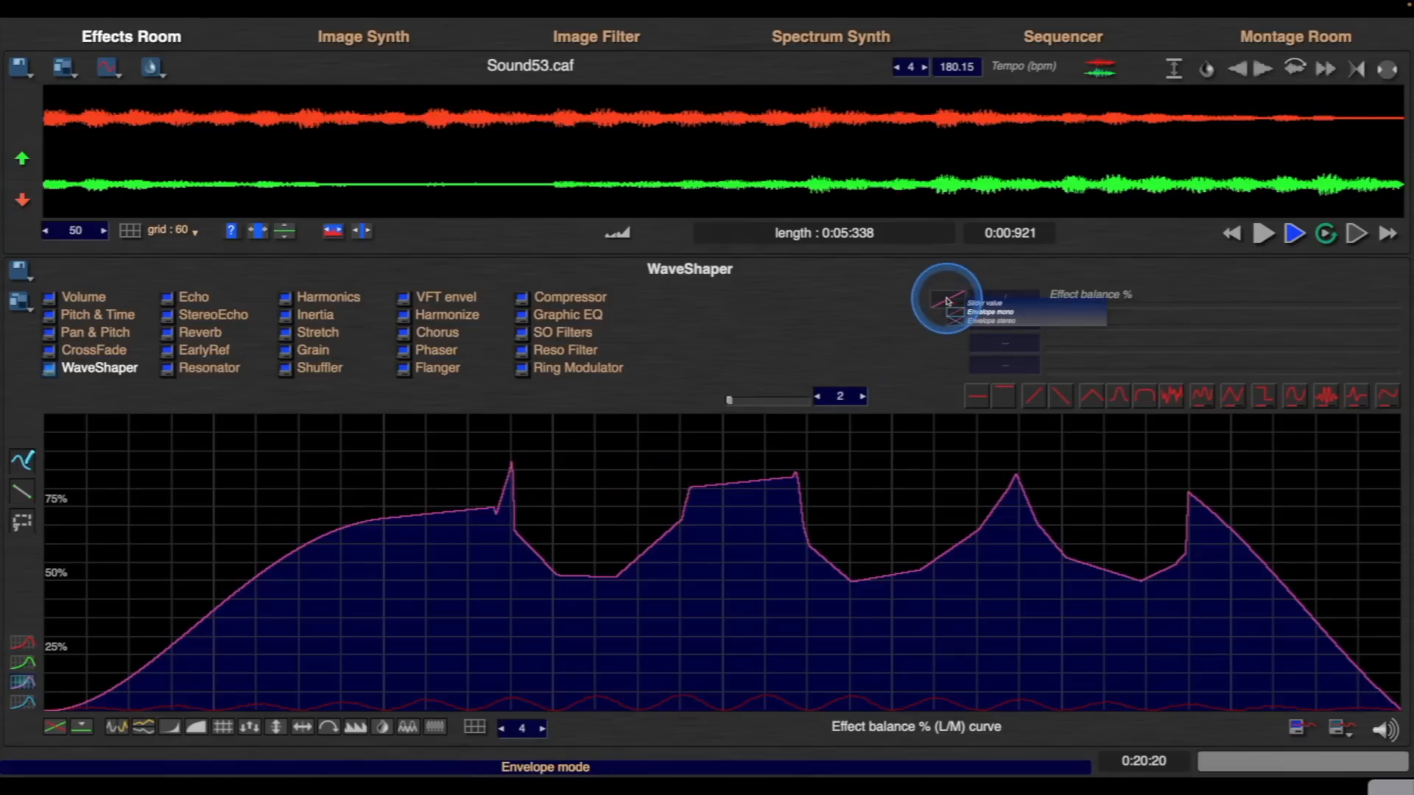
{"action": "left_click", "coordinate": [976, 298]}
{"action": "left_click_drag", "start_coordinate": [1294, 300], "coordinate": [1158, 306]}
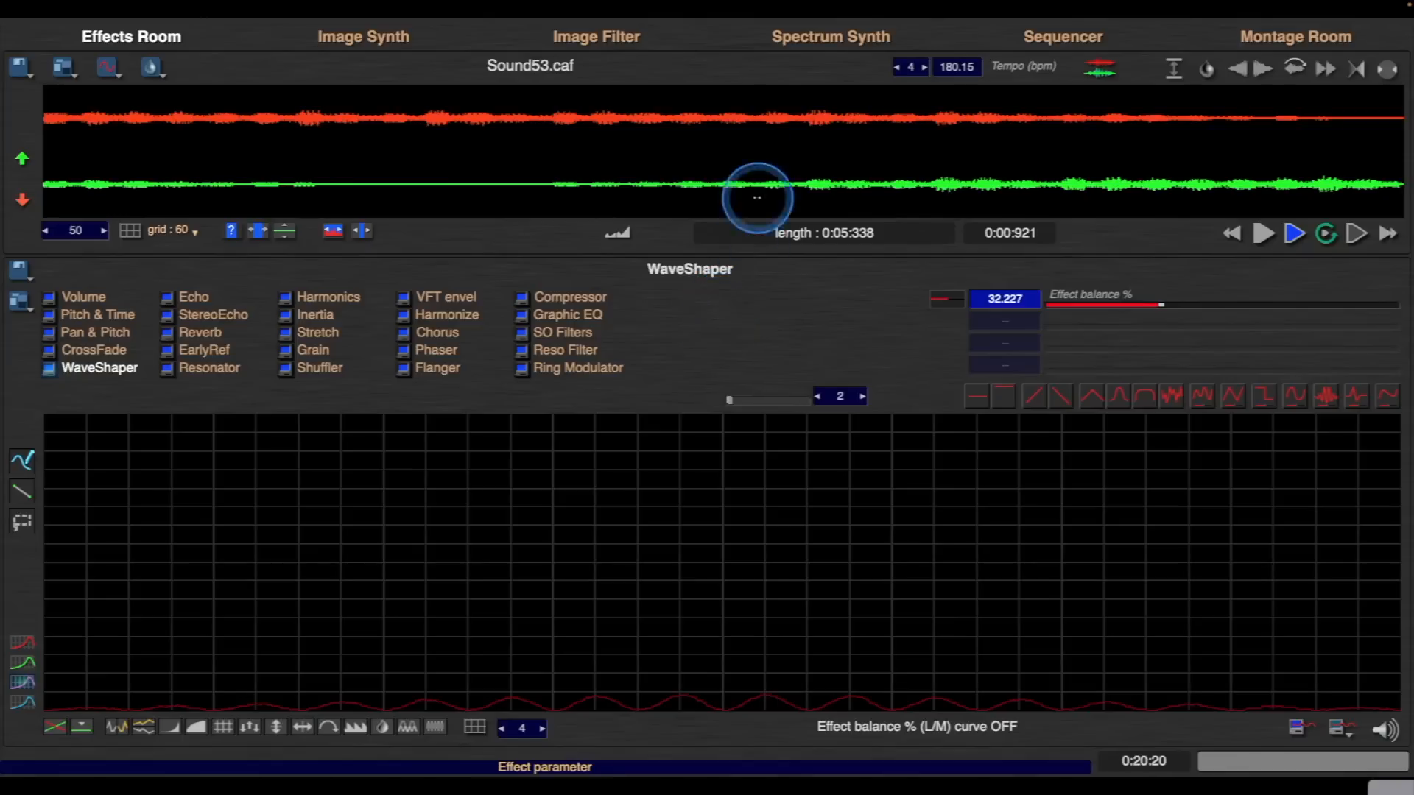
- Normalize the Sound53.caf waveform and switch to the Image Filter room
{"action": "left_click", "coordinate": [1176, 68]}
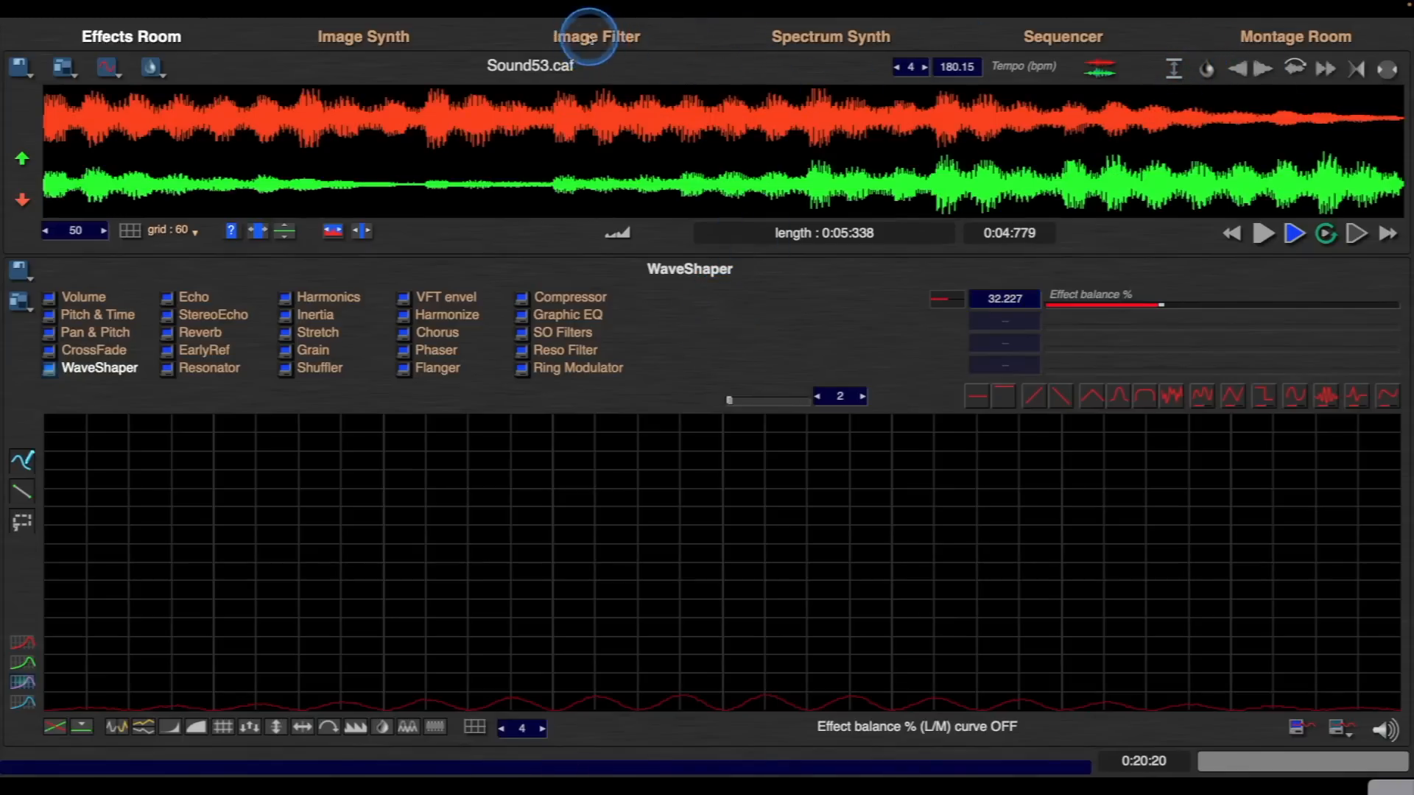
{"action": "left_click", "coordinate": [597, 37]}
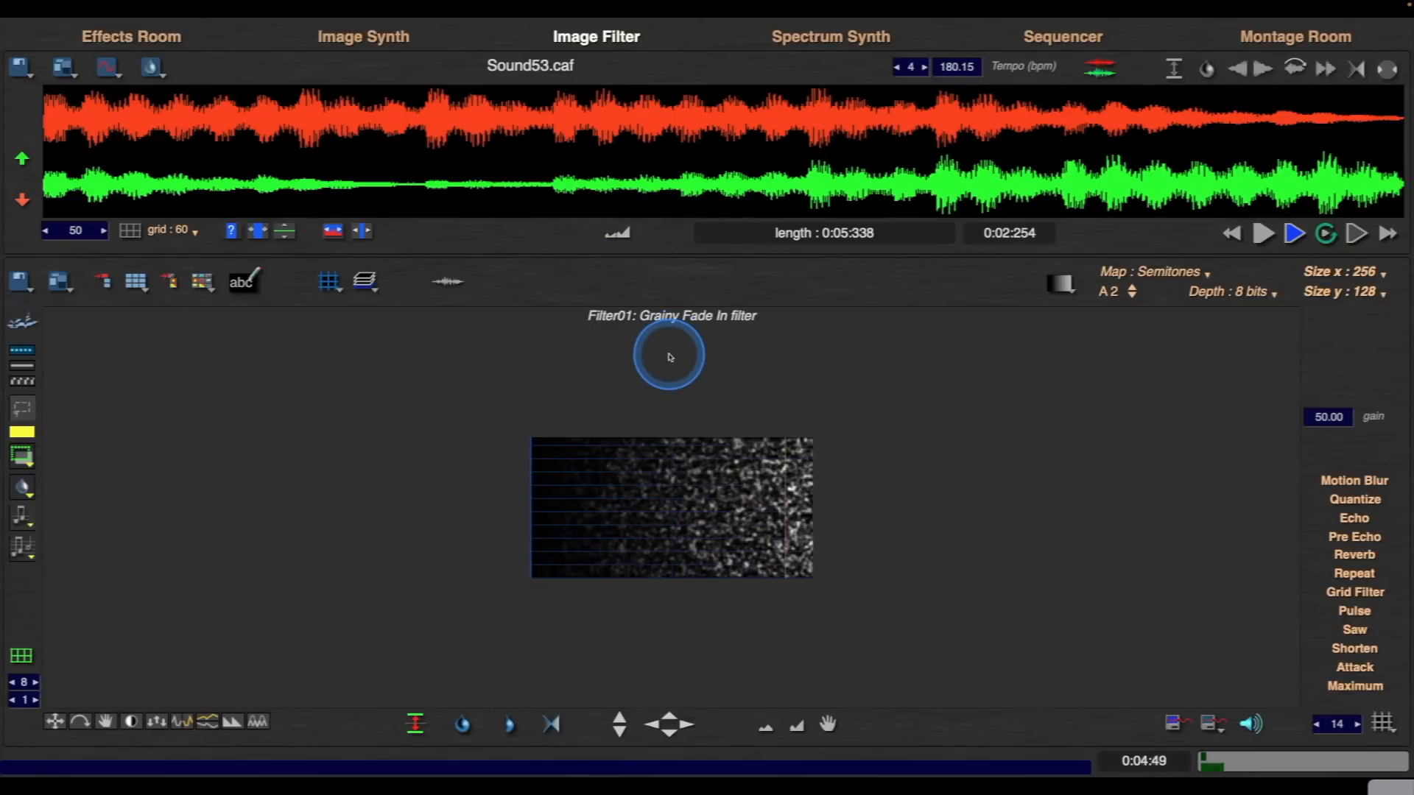
- Clear the Grainy Fade In filter image, spray scattered dots across its upper part, preview it, and apply Reverb to the dots
{"action": "right_click", "coordinate": [682, 468]}
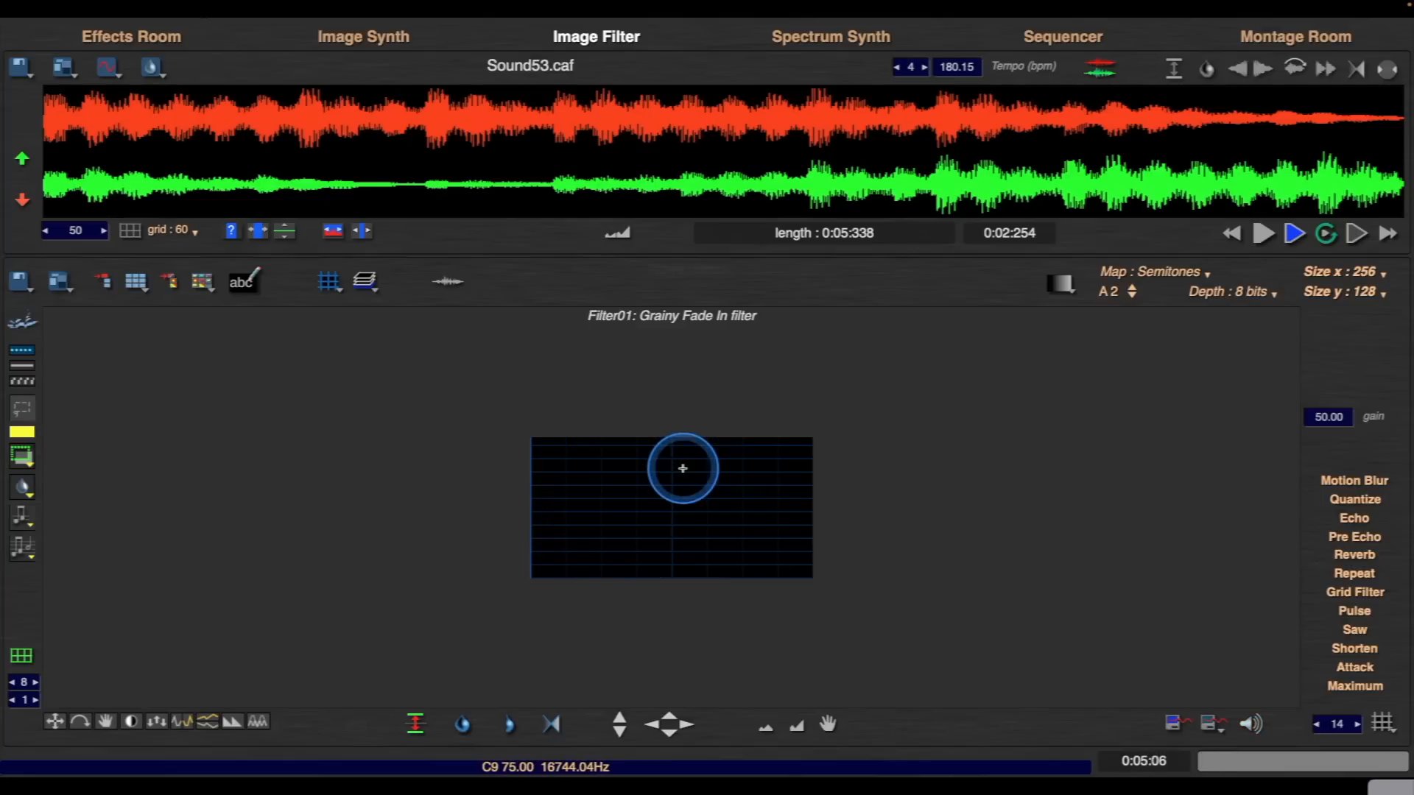
{"action": "left_click", "coordinate": [771, 475]}
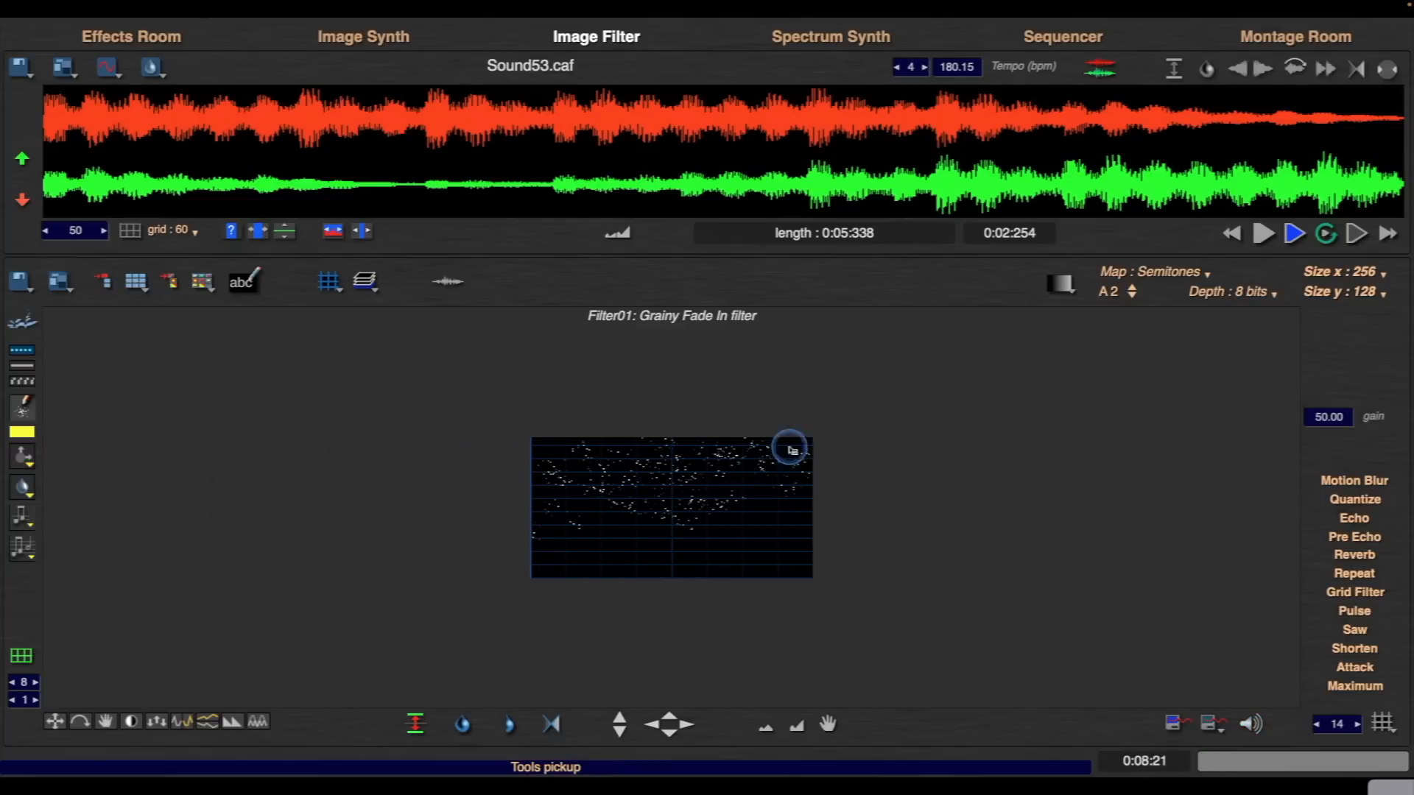
{"action": "key", "text": "space"}
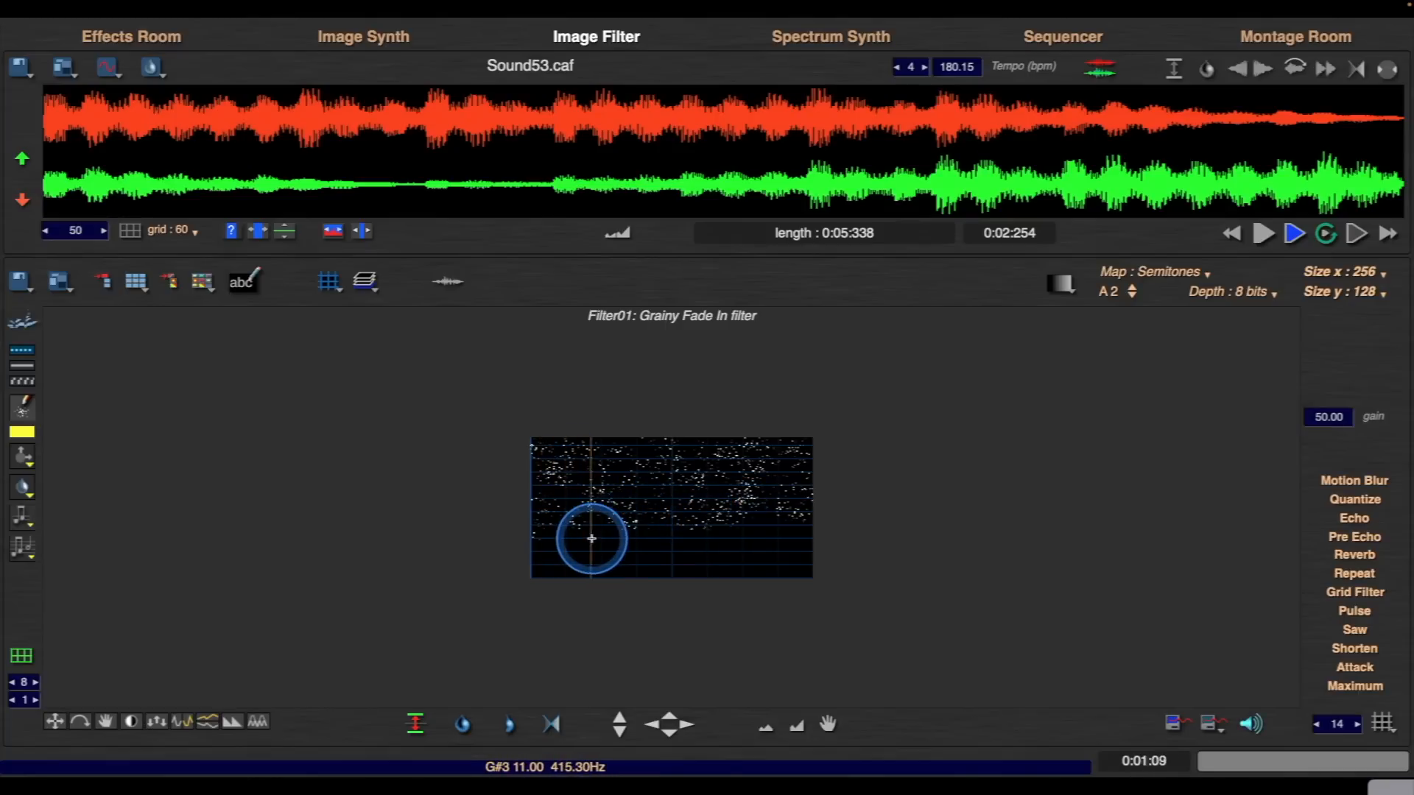
{"action": "left_click", "coordinate": [1366, 562]}
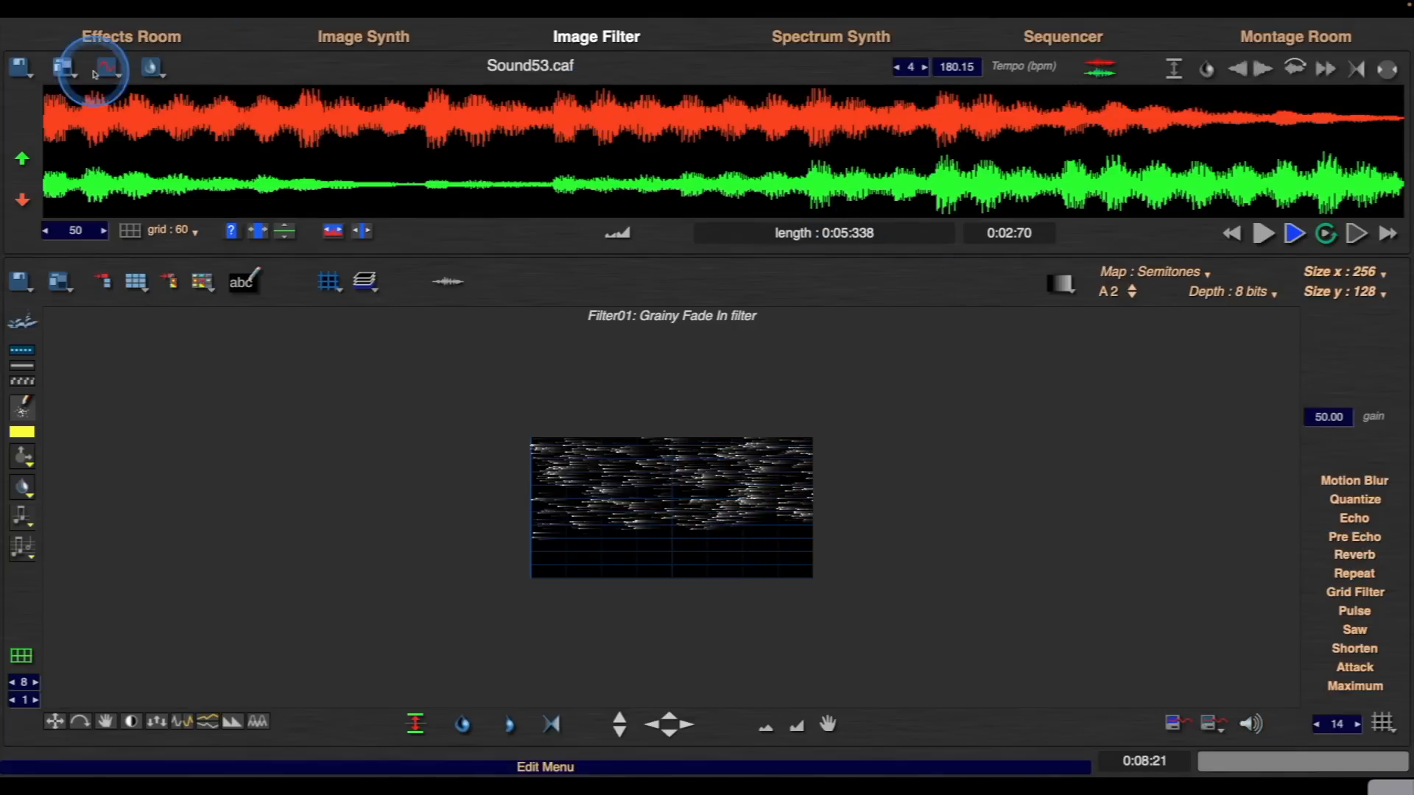
- Save the sound under the new name Melodic Rhythm in the Sounds folder
{"action": "left_click", "coordinate": [23, 77]}
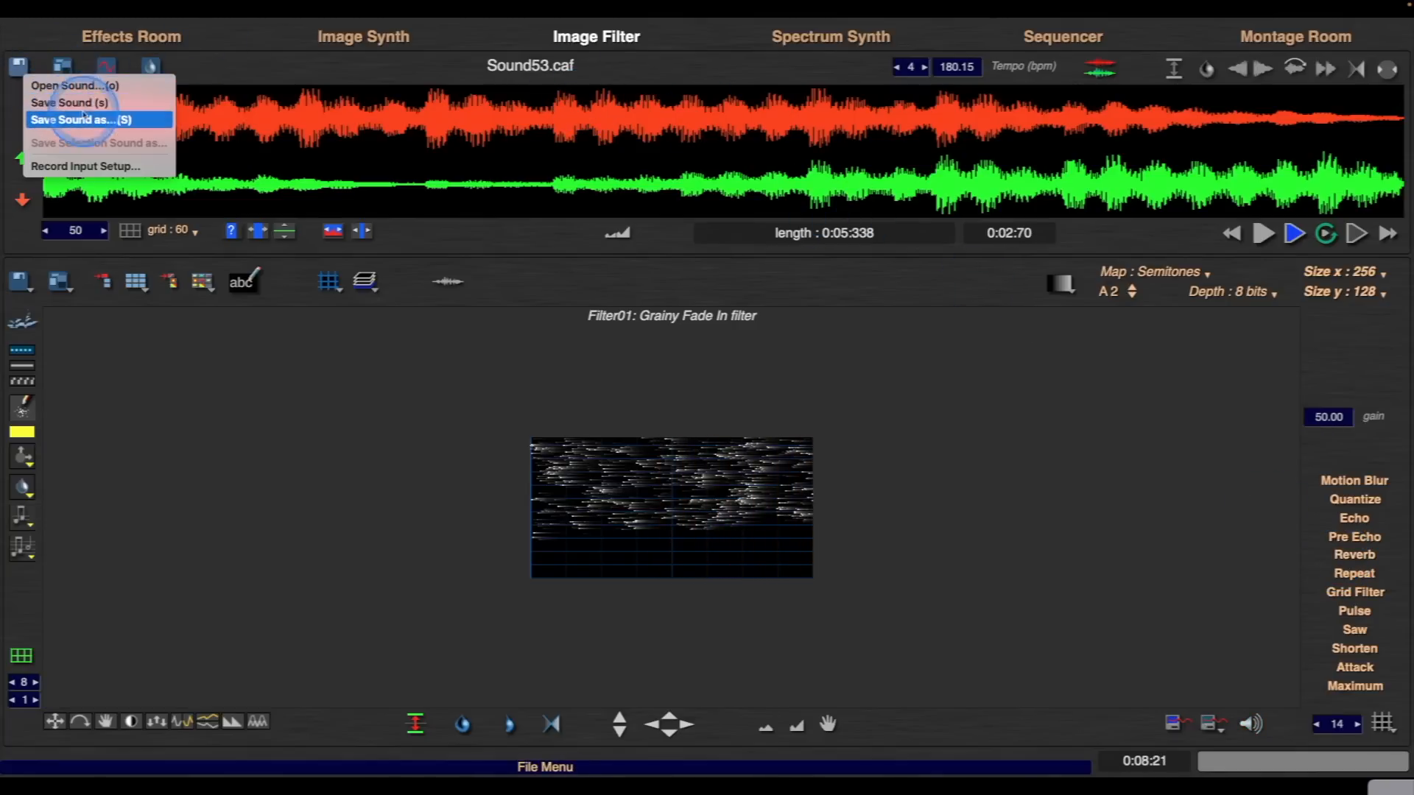
{"action": "left_click", "coordinate": [89, 119]}
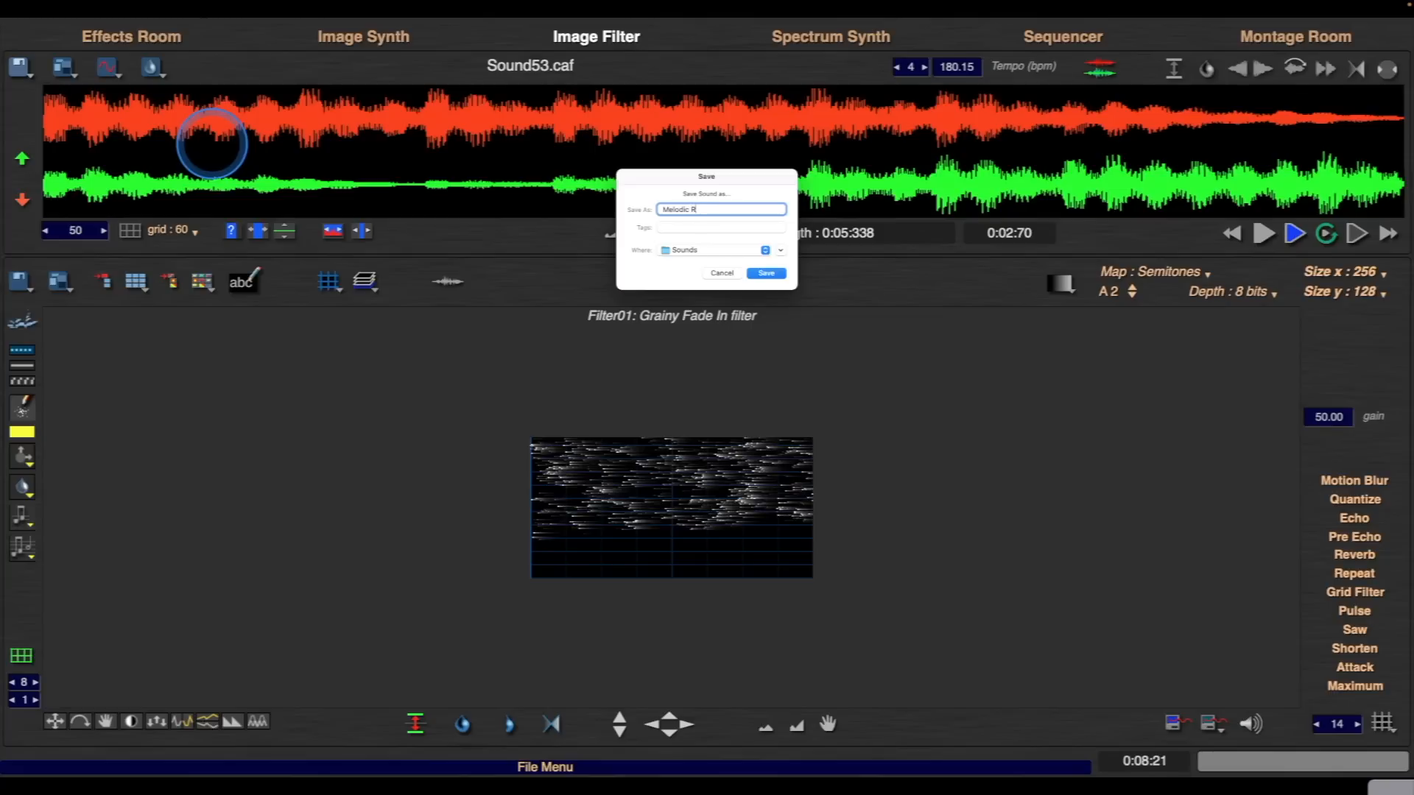
{"action": "type", "text": "Melodic Rhythm"}
{"action": "key", "text": "Return"}
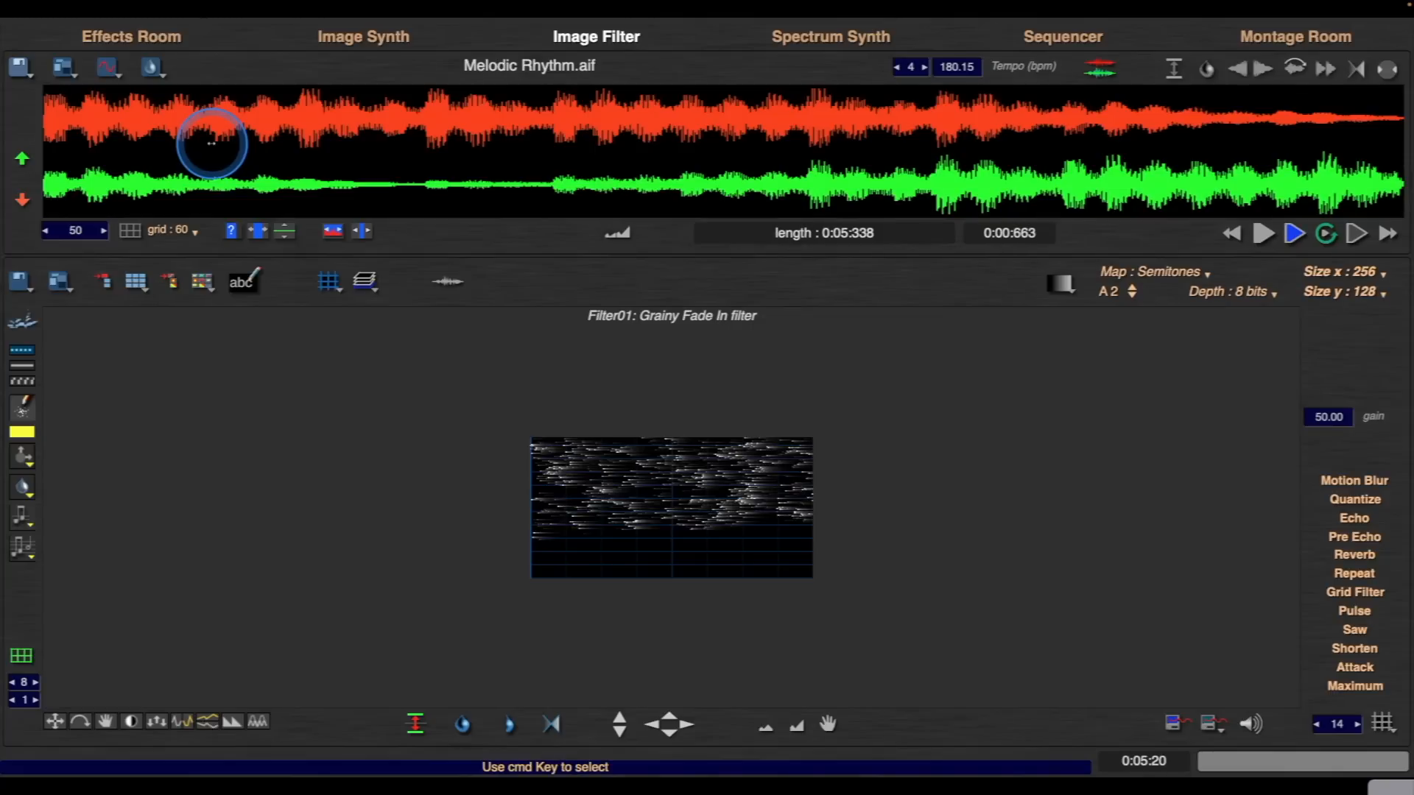
- Apply the painted image filter to the Melodic Rhythm sound, normalize the result, and play it back
{"action": "key", "text": "Return"}
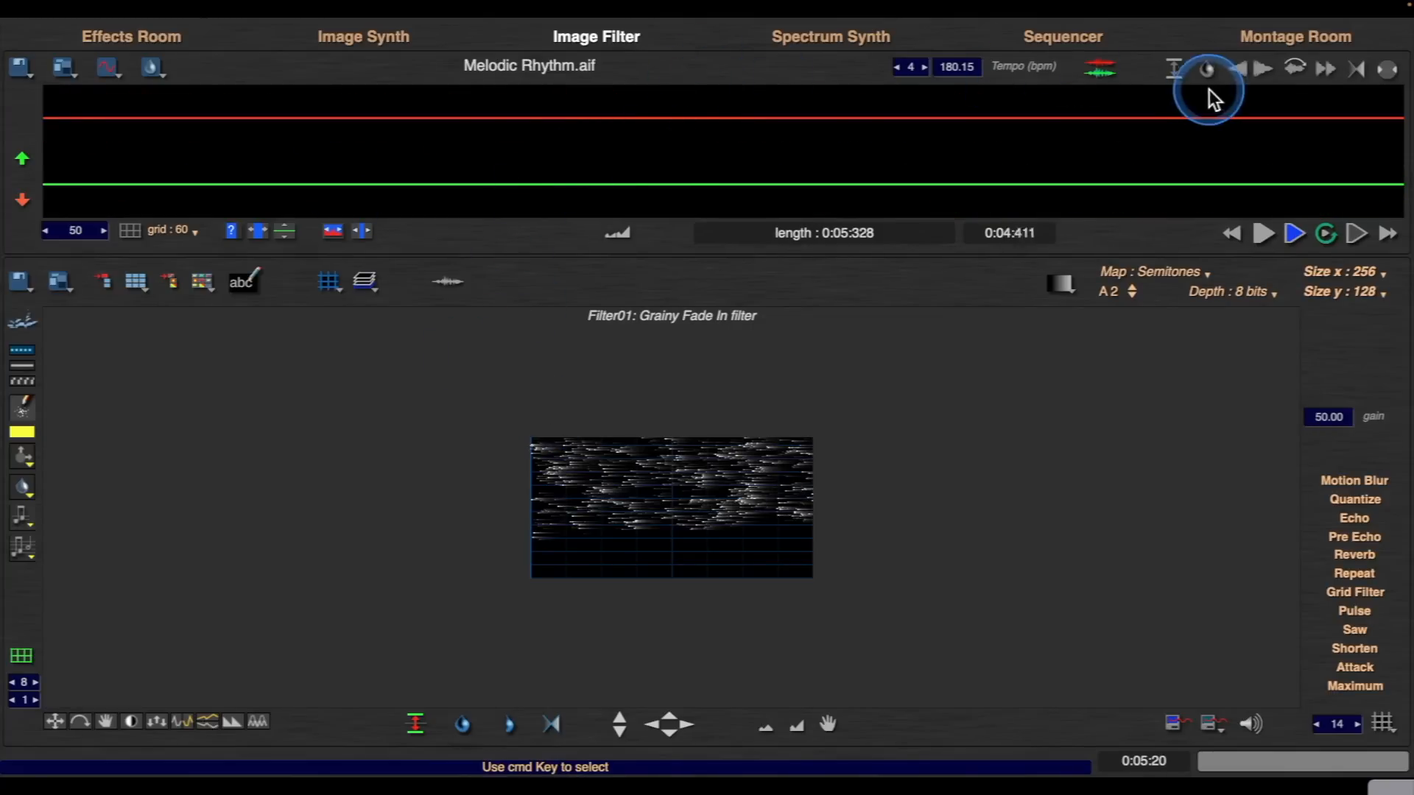
{"action": "left_click", "coordinate": [1173, 68]}
{"action": "key", "text": "space"}
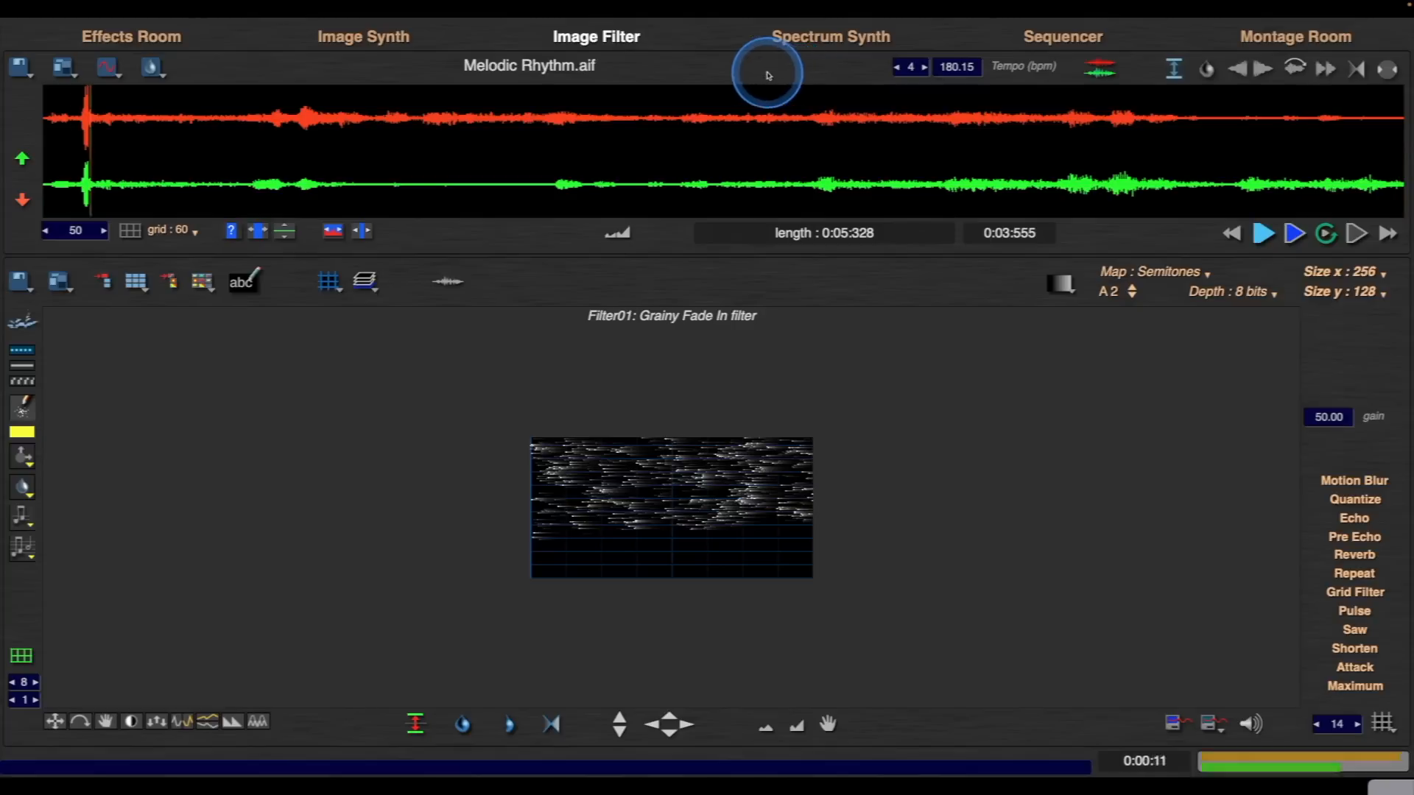
- Save the processed sound as "Melodic Rhythm (filtered).aif" in the Sounds folder and play it
{"action": "left_click", "coordinate": [22, 66]}
{"action": "left_click", "coordinate": [68, 114]}
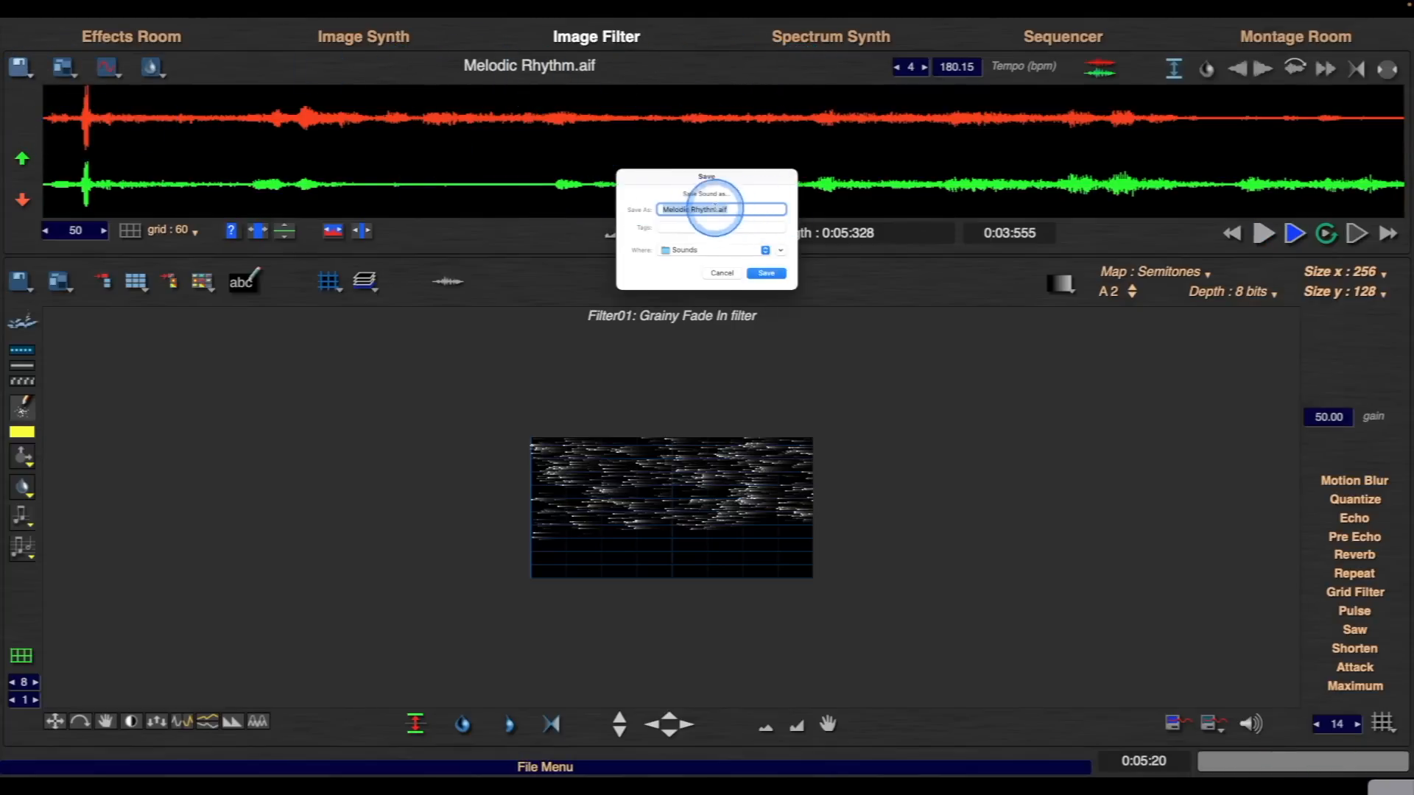
{"action": "left_click", "coordinate": [716, 210]}
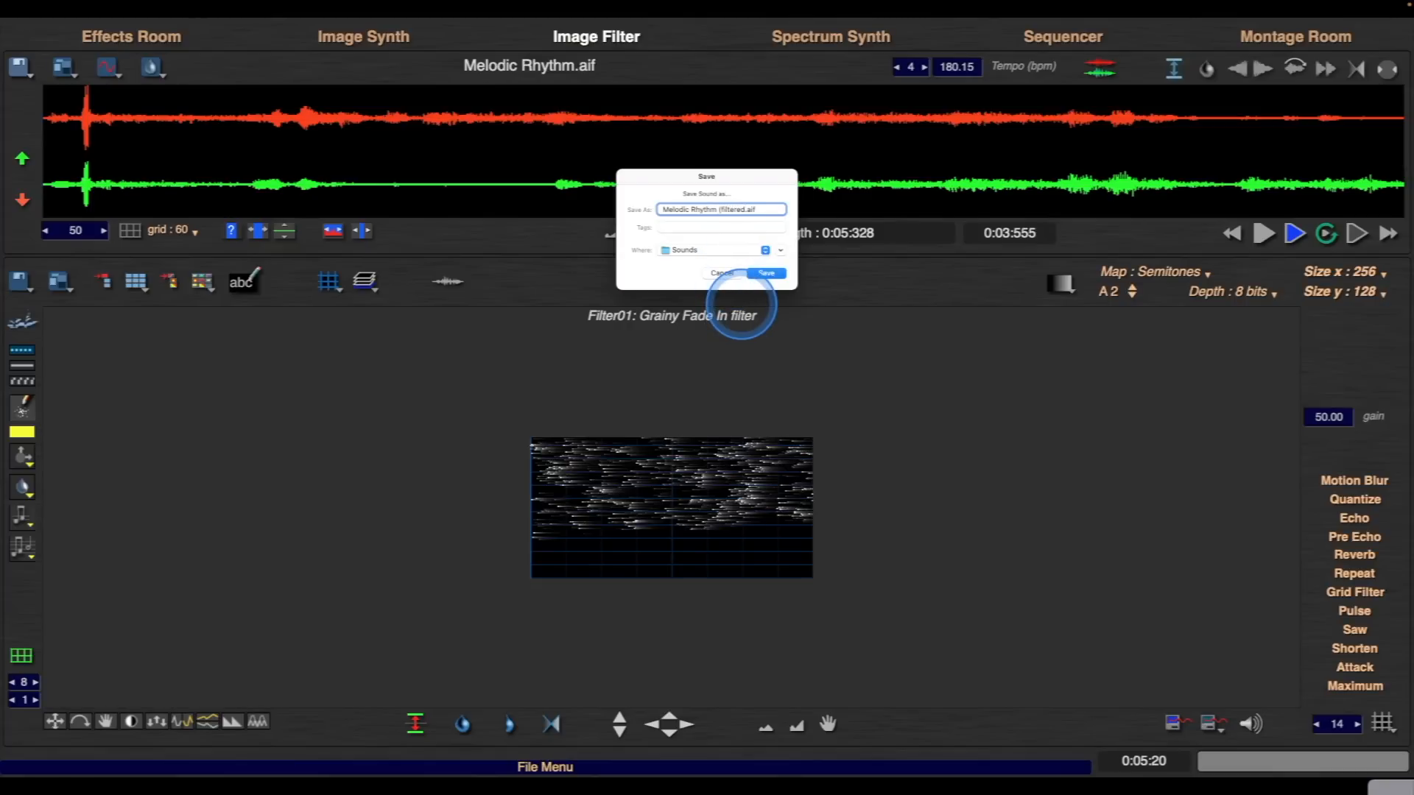
{"action": "key", "text": "Return"}
{"action": "key", "text": "space"}
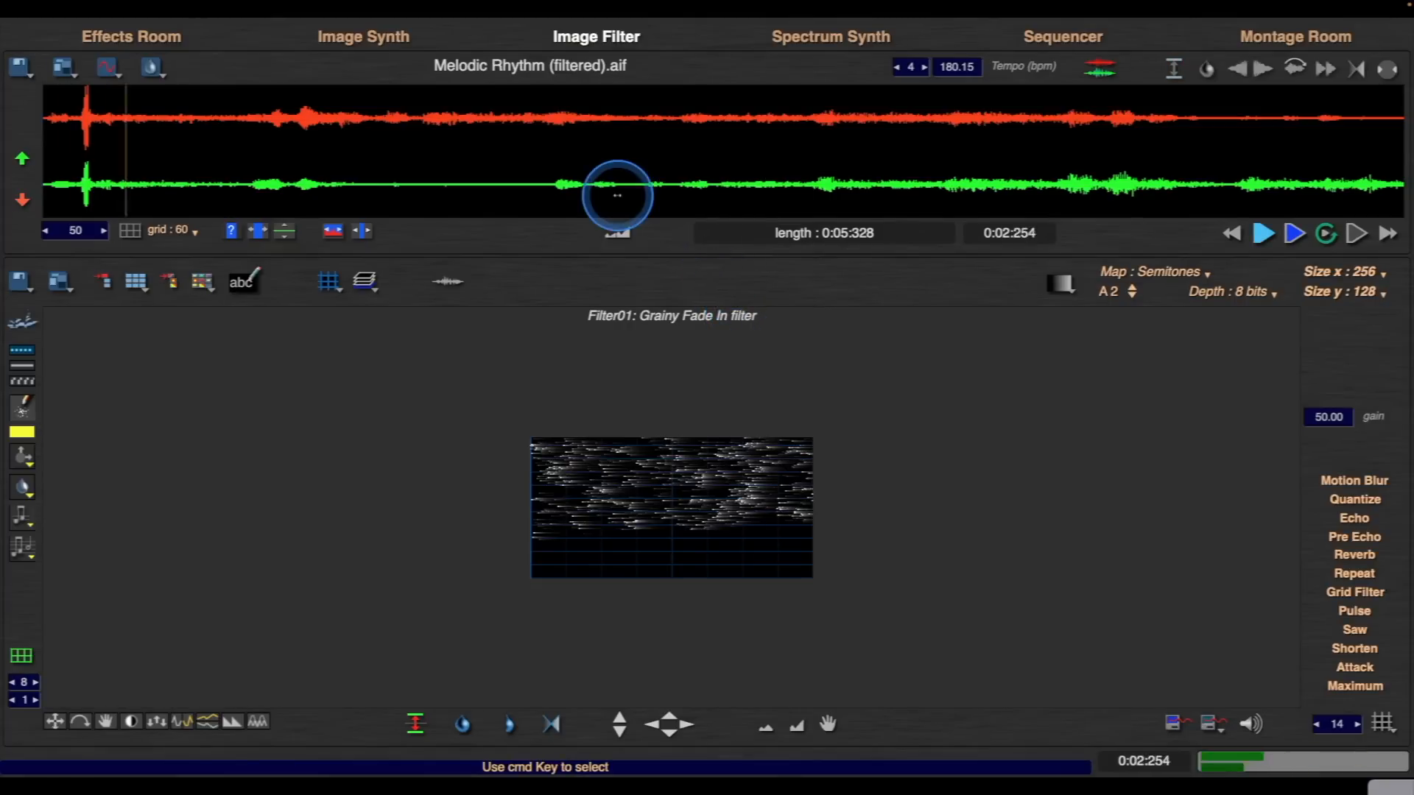
- View the saved files in the Sounds folder through the open-sound dialog without loading one
{"action": "left_click", "coordinate": [65, 69]}
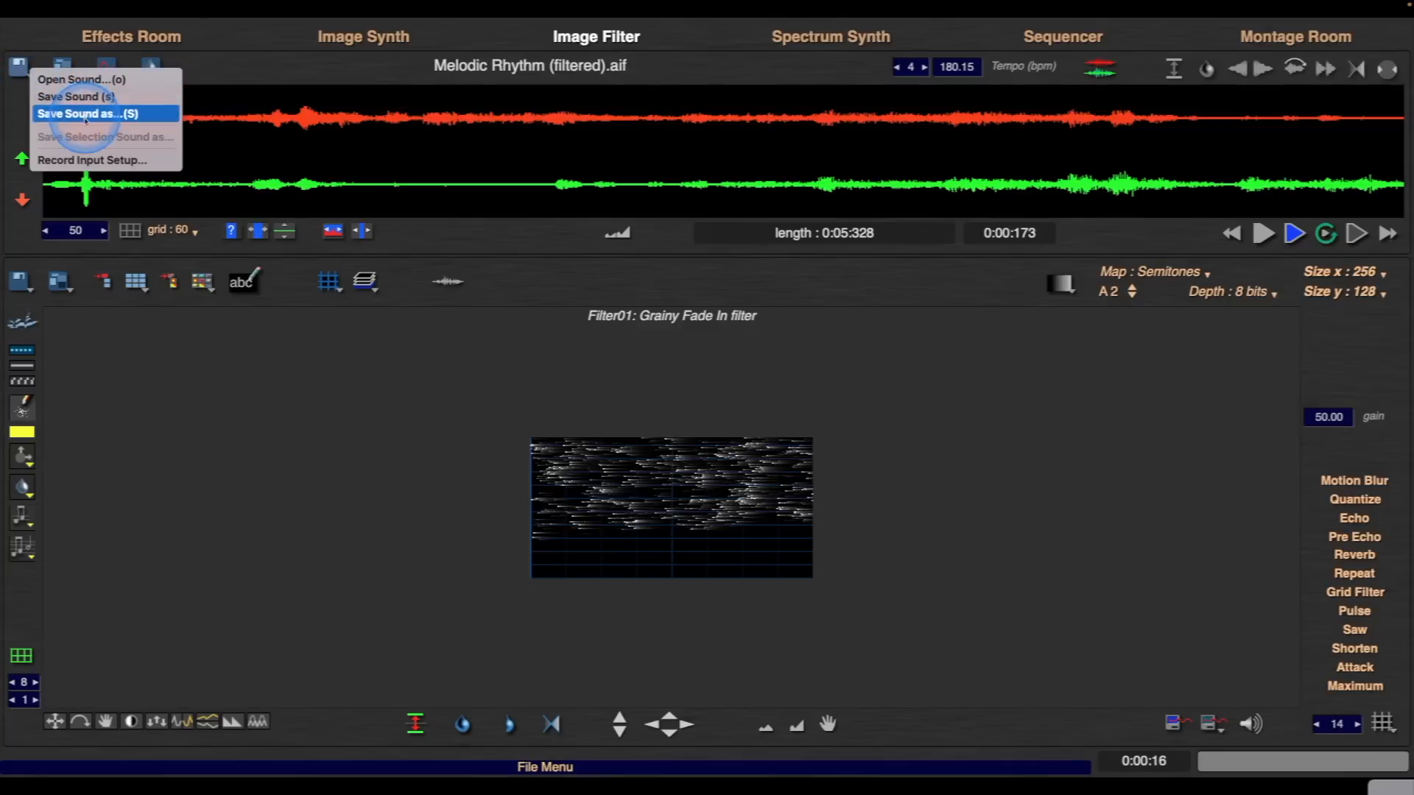
{"action": "left_click", "coordinate": [73, 79]}
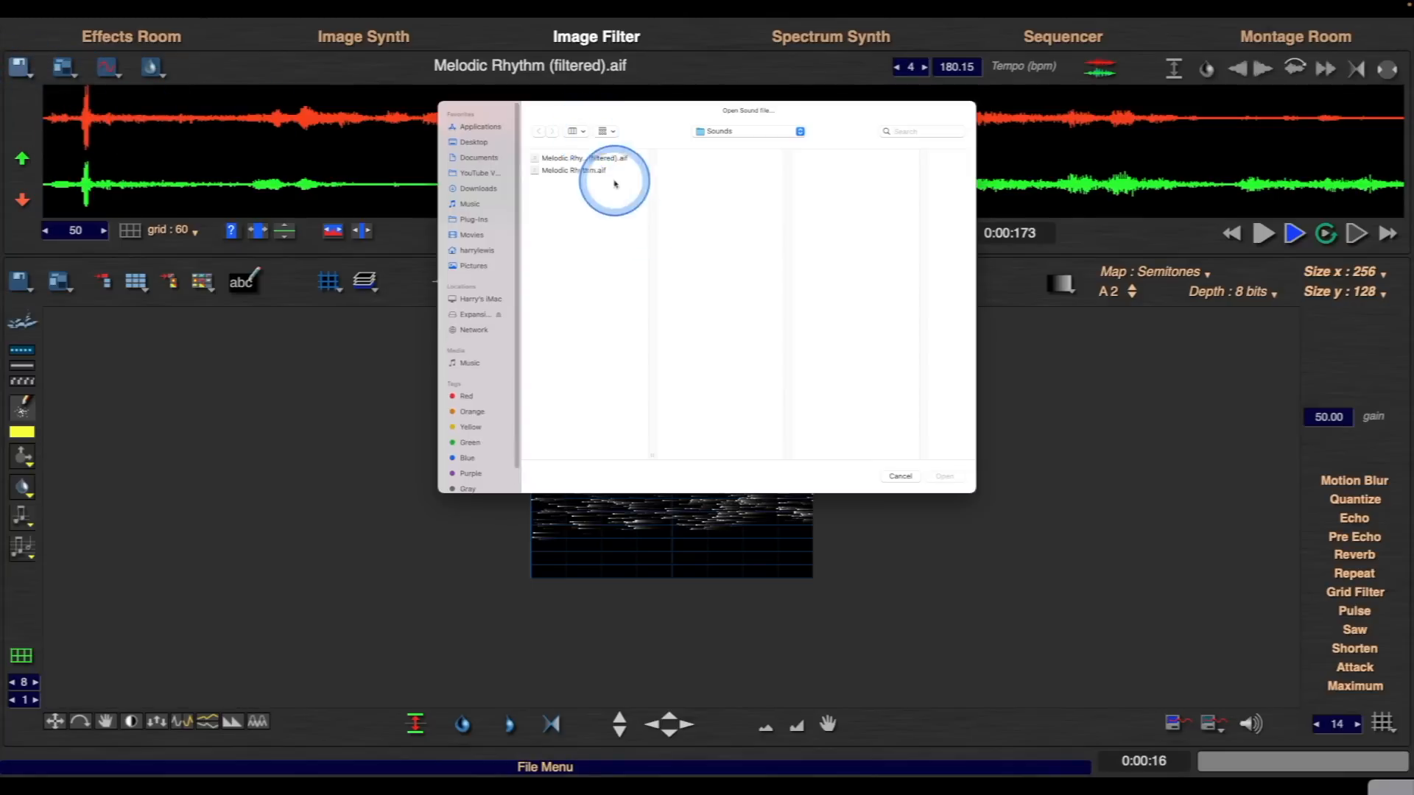
{"action": "left_click", "coordinate": [892, 477]}
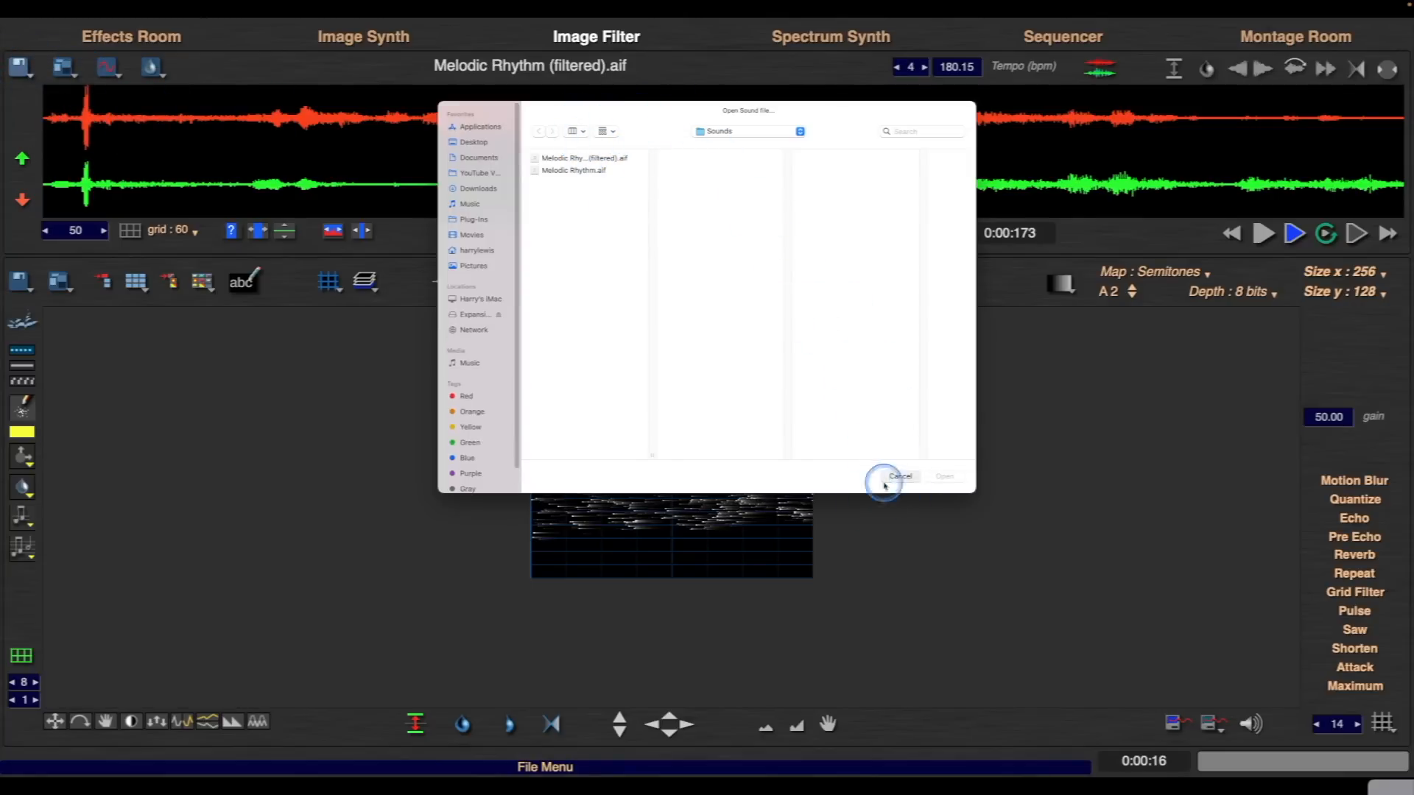
- Return to the Image Synth, apply Motion Blur to the Sound53 notes, and lower the map's reference note to A1
{"action": "left_click", "coordinate": [363, 34]}
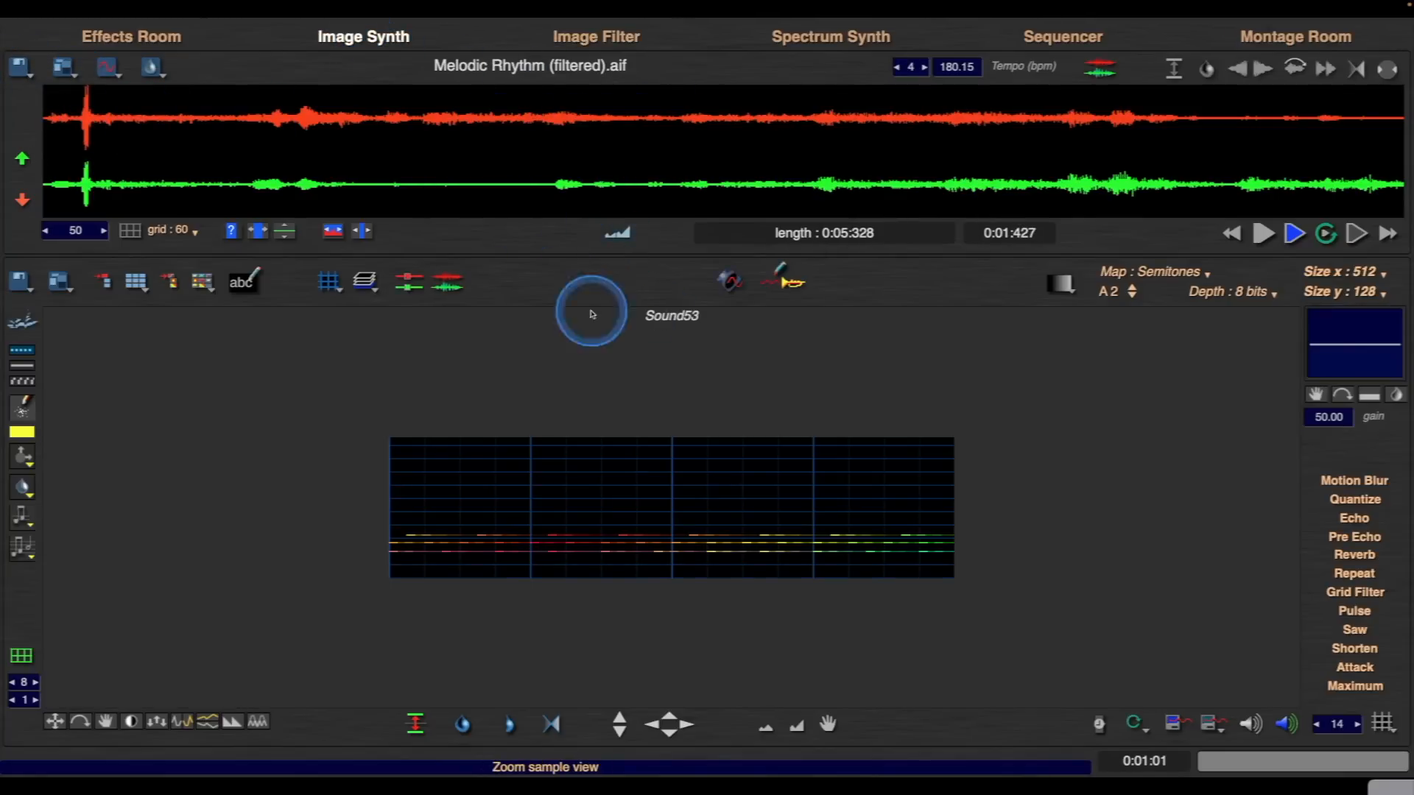
{"action": "left_click", "coordinate": [1354, 484]}
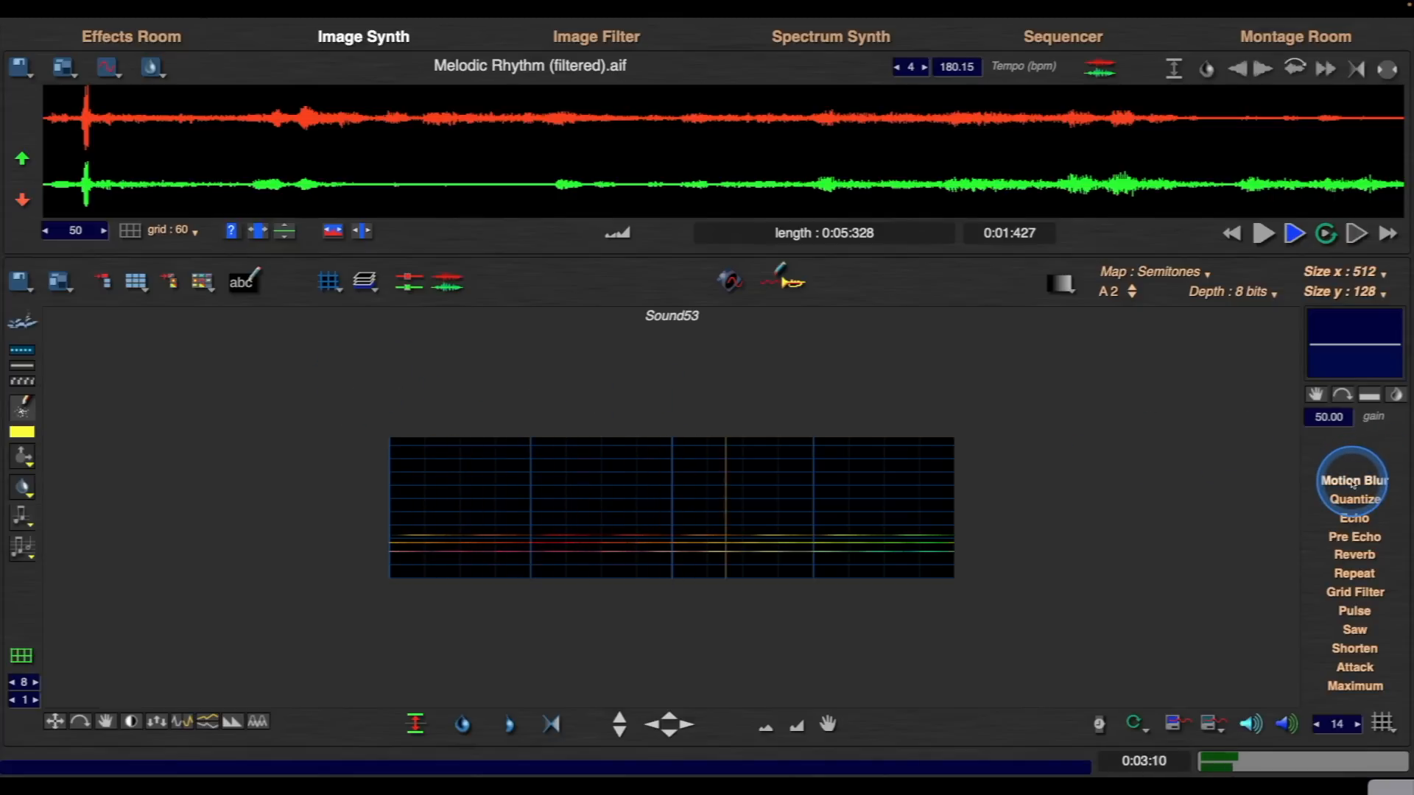
{"action": "left_click", "coordinate": [1131, 295]}
- Compare Layer 1 and Layer 2 of the Sound53 picture and leave Layer 1 active
{"action": "left_click", "coordinate": [365, 281]}
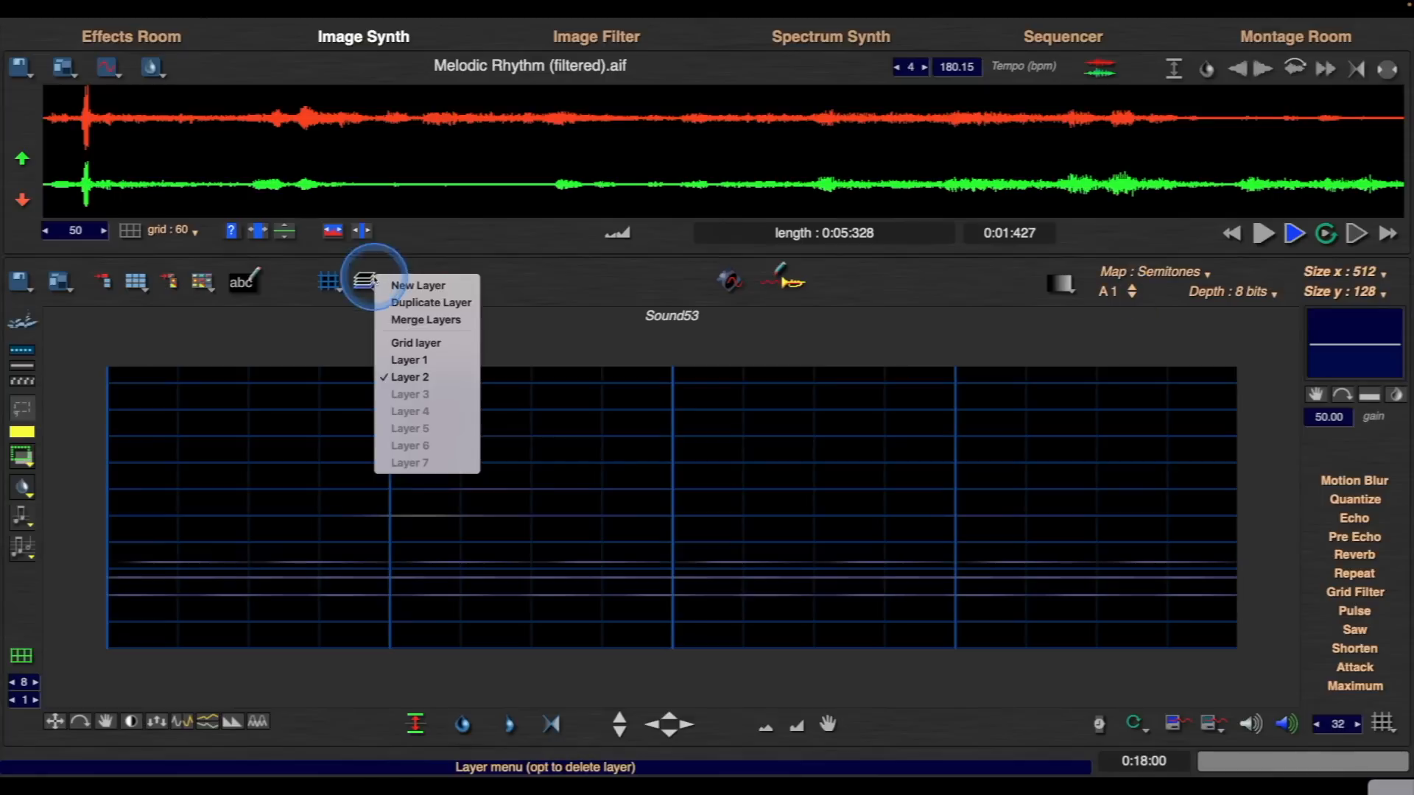
{"action": "left_click", "coordinate": [430, 360]}
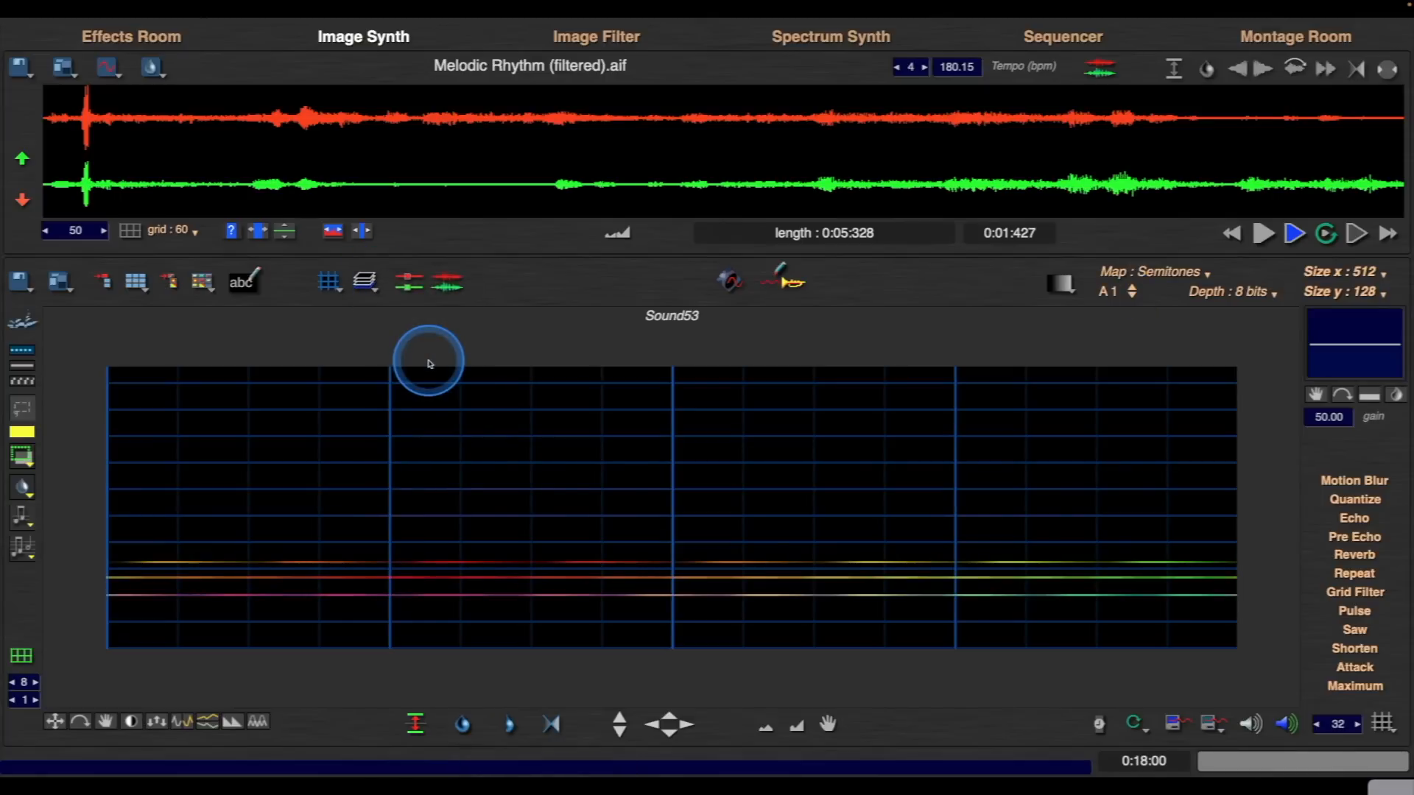
{"action": "left_click", "coordinate": [370, 282]}
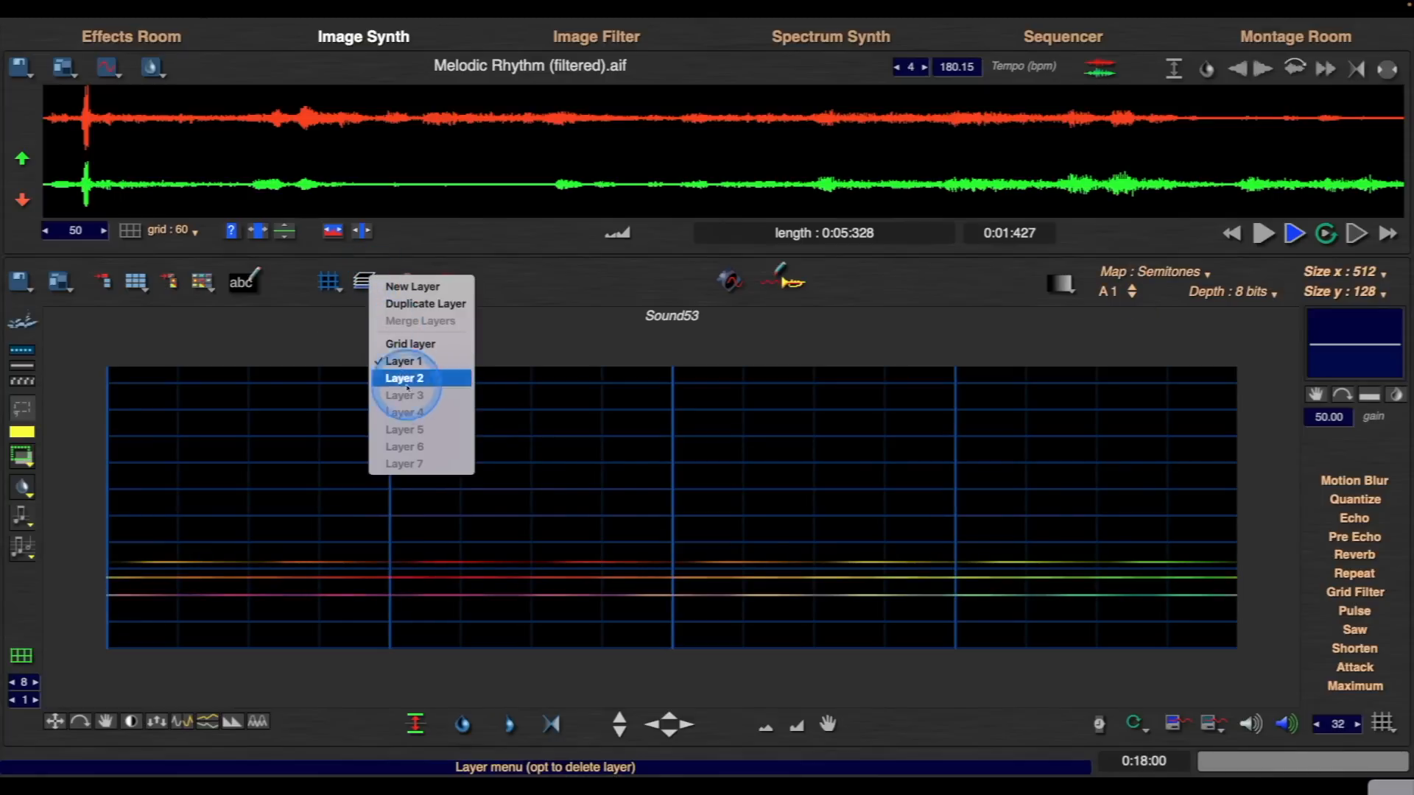
{"action": "left_click", "coordinate": [407, 380]}
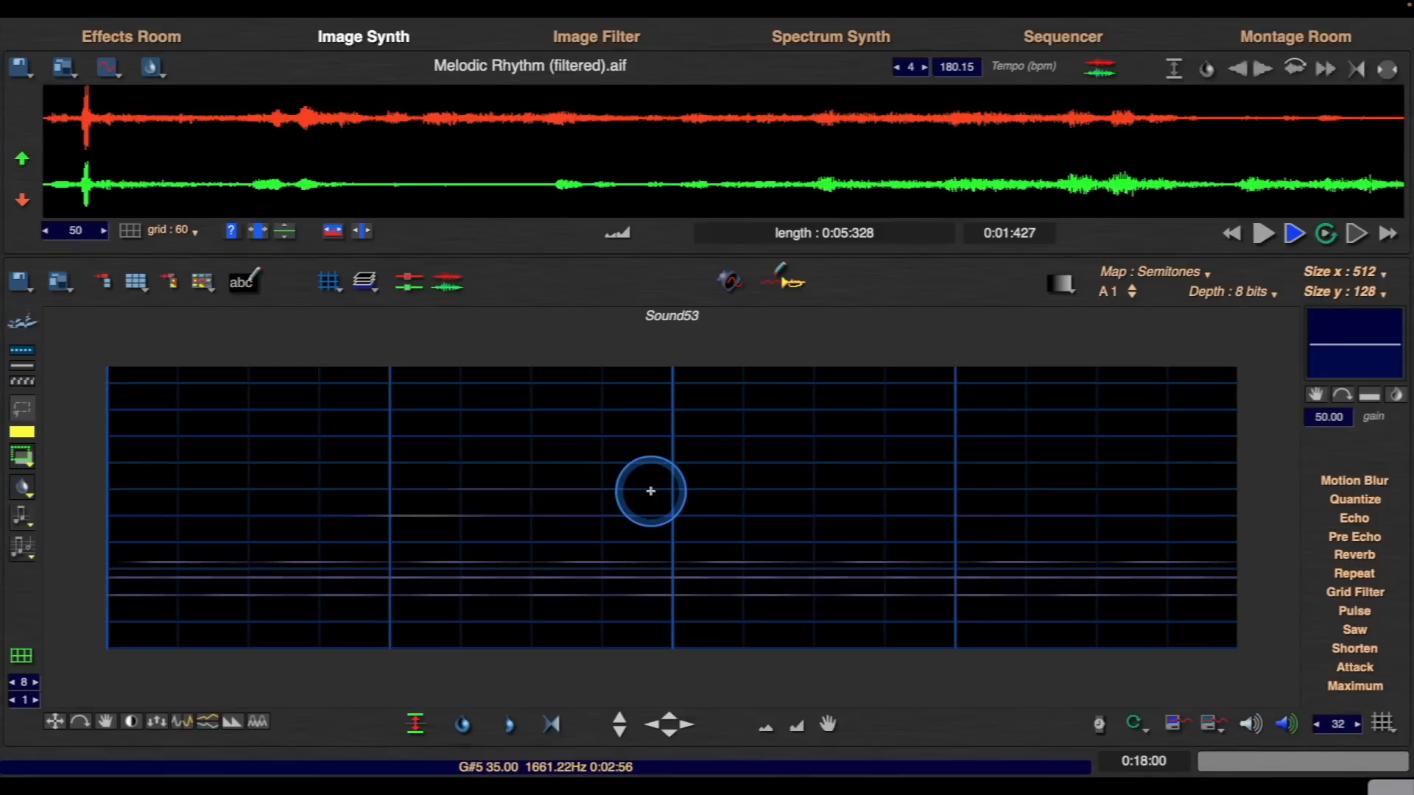
{"action": "left_click", "coordinate": [363, 281]}
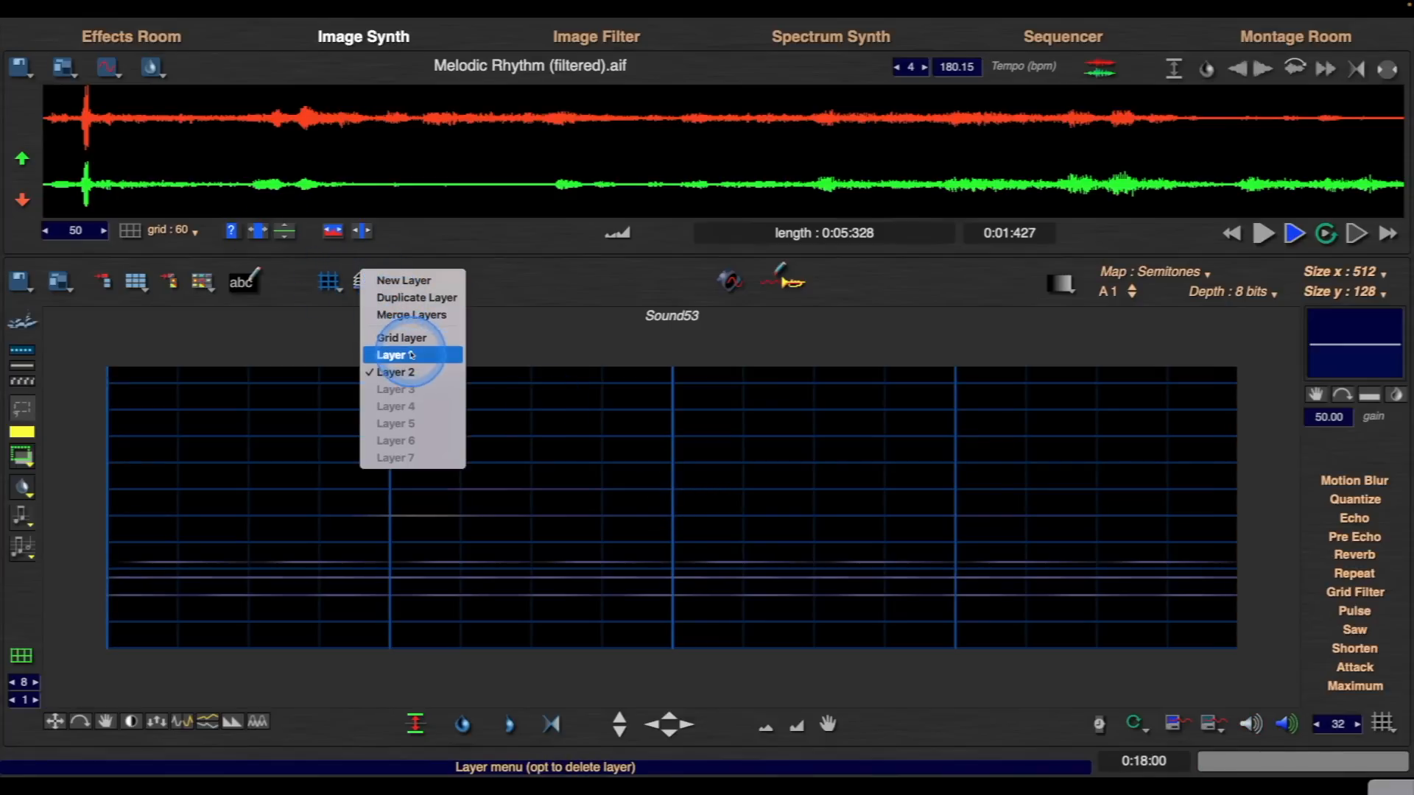
{"action": "left_click", "coordinate": [410, 355]}
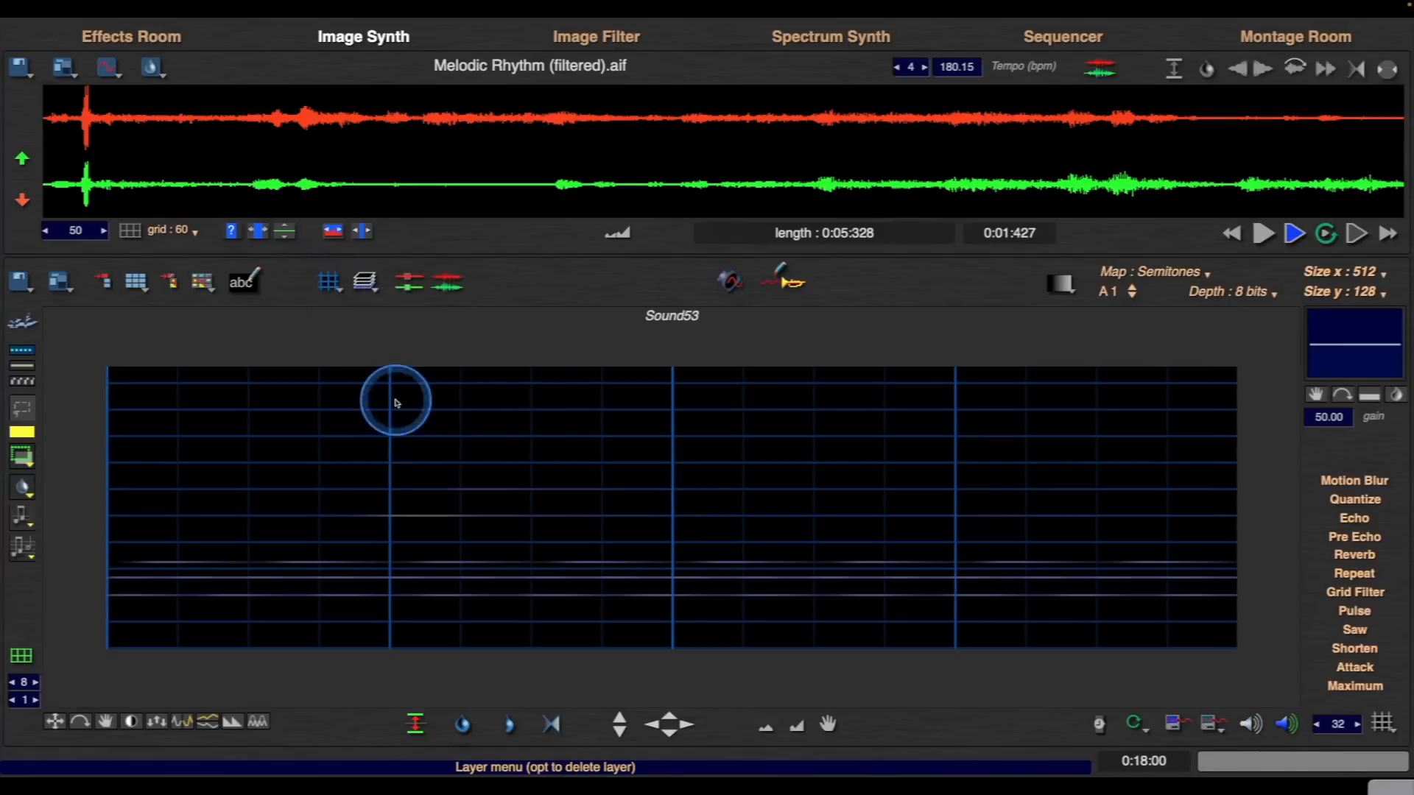
- Add harmonics to the Layer 1 notes, and inspect the WaveSynth instrument settings without changing them
{"action": "left_click", "coordinate": [259, 722]}
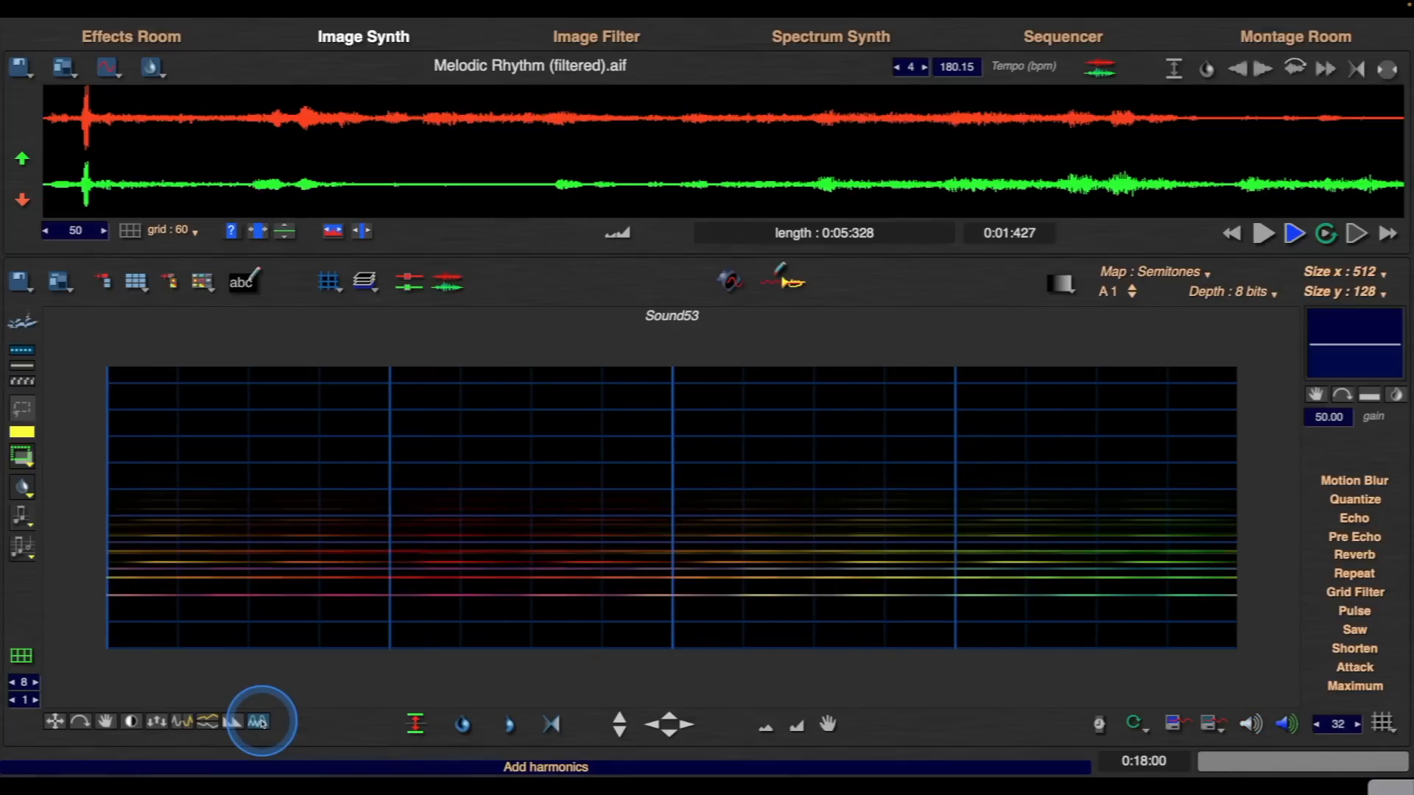
{"action": "left_click", "coordinate": [793, 282]}
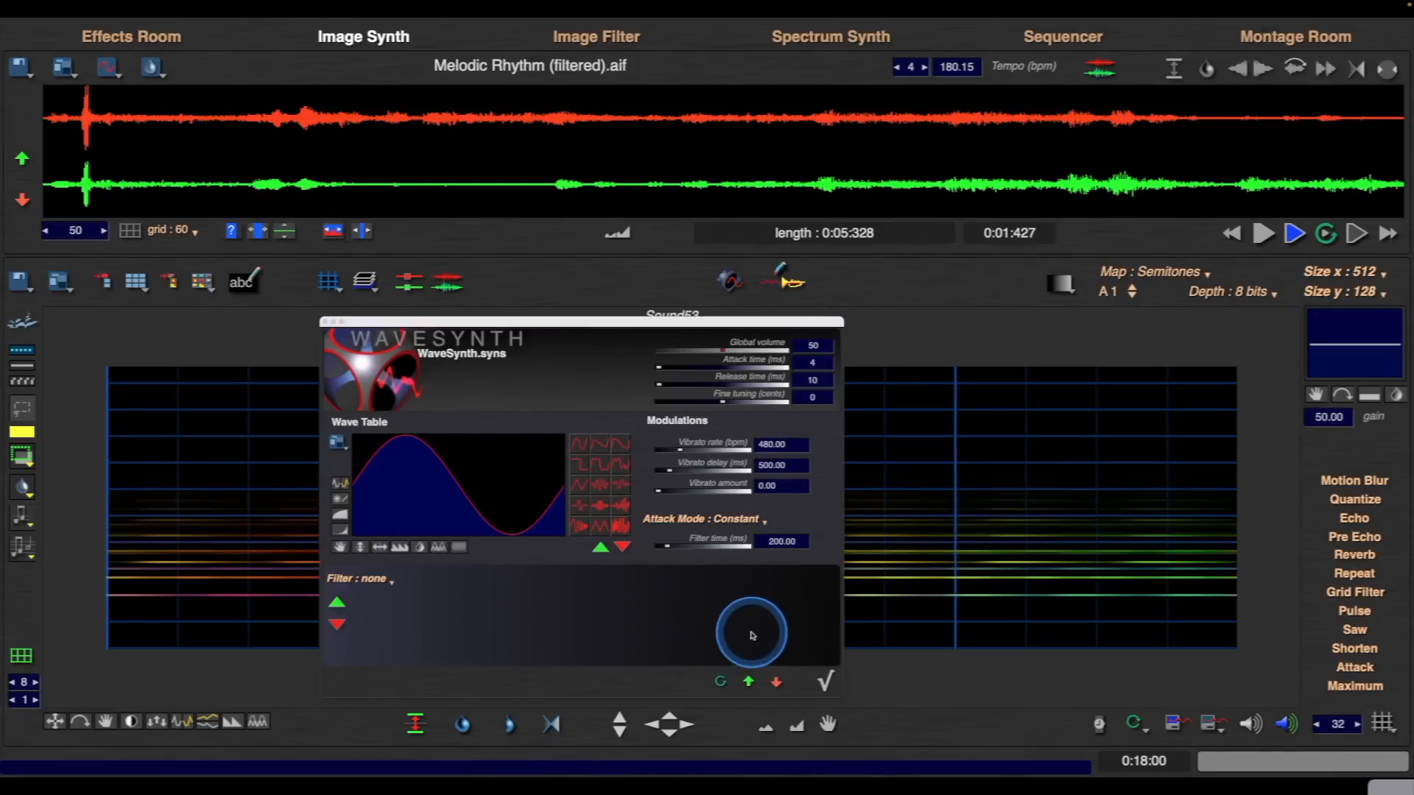
{"action": "left_click", "coordinate": [825, 682]}
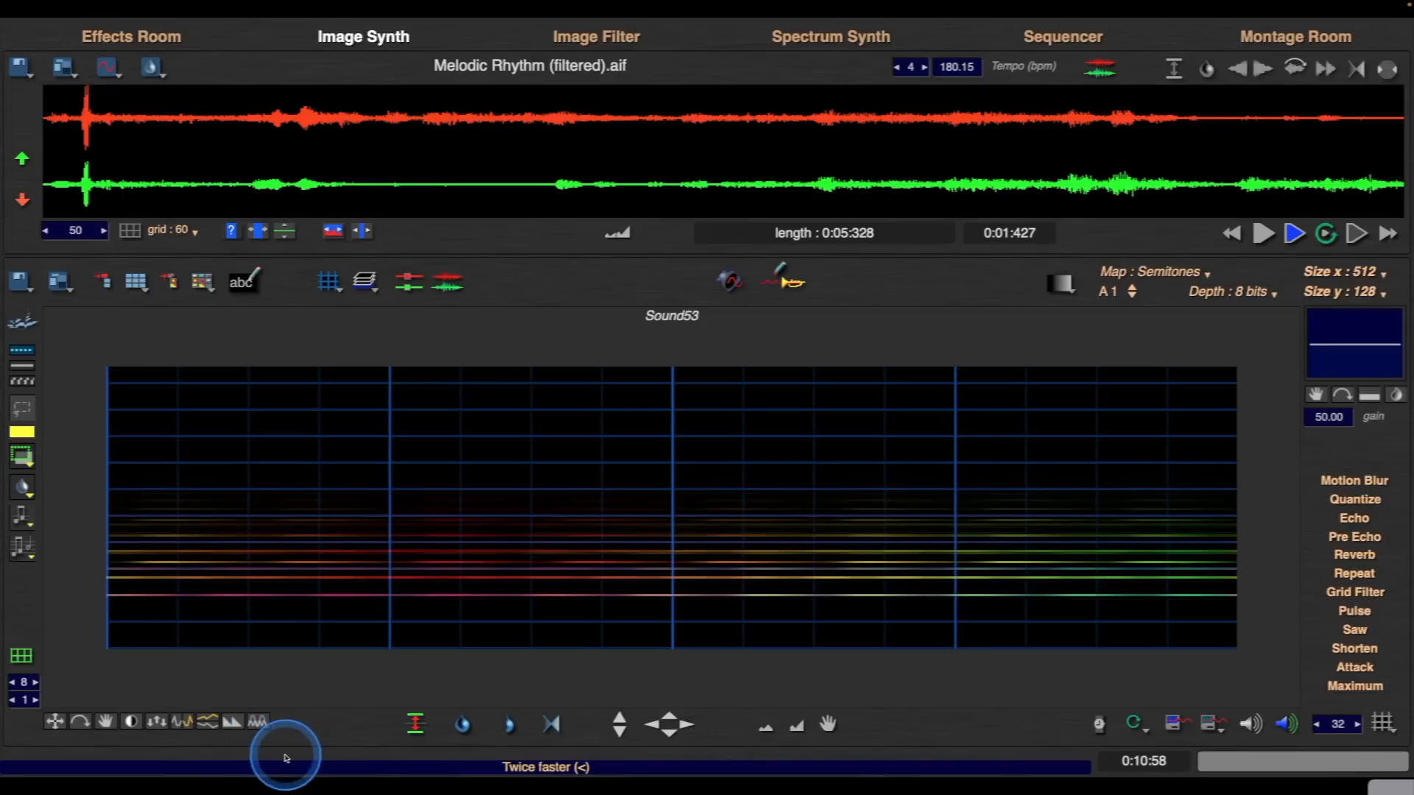
- Review the Image Synth's preset and file commands and save the current preset
{"action": "left_click", "coordinate": [142, 290]}
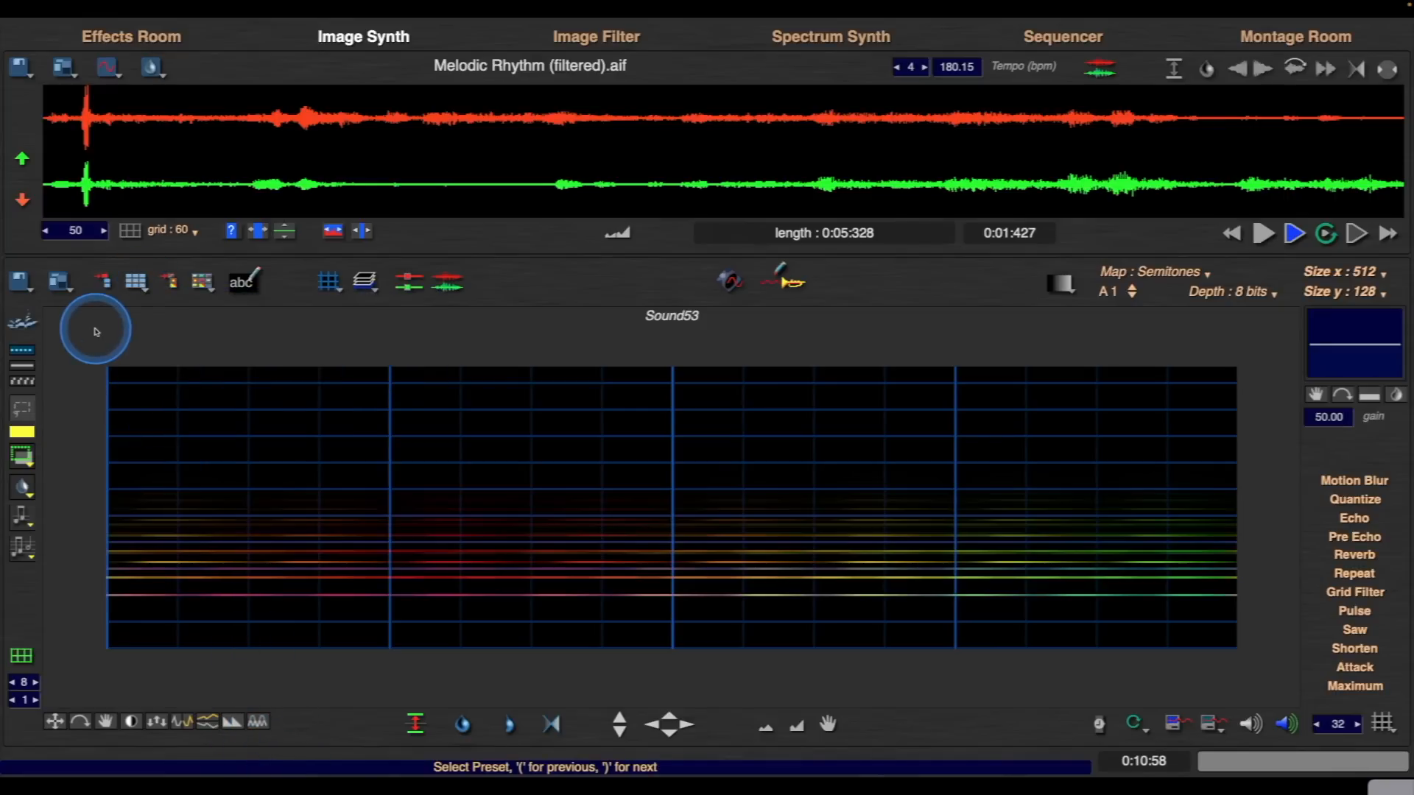
{"action": "left_click", "coordinate": [26, 287]}
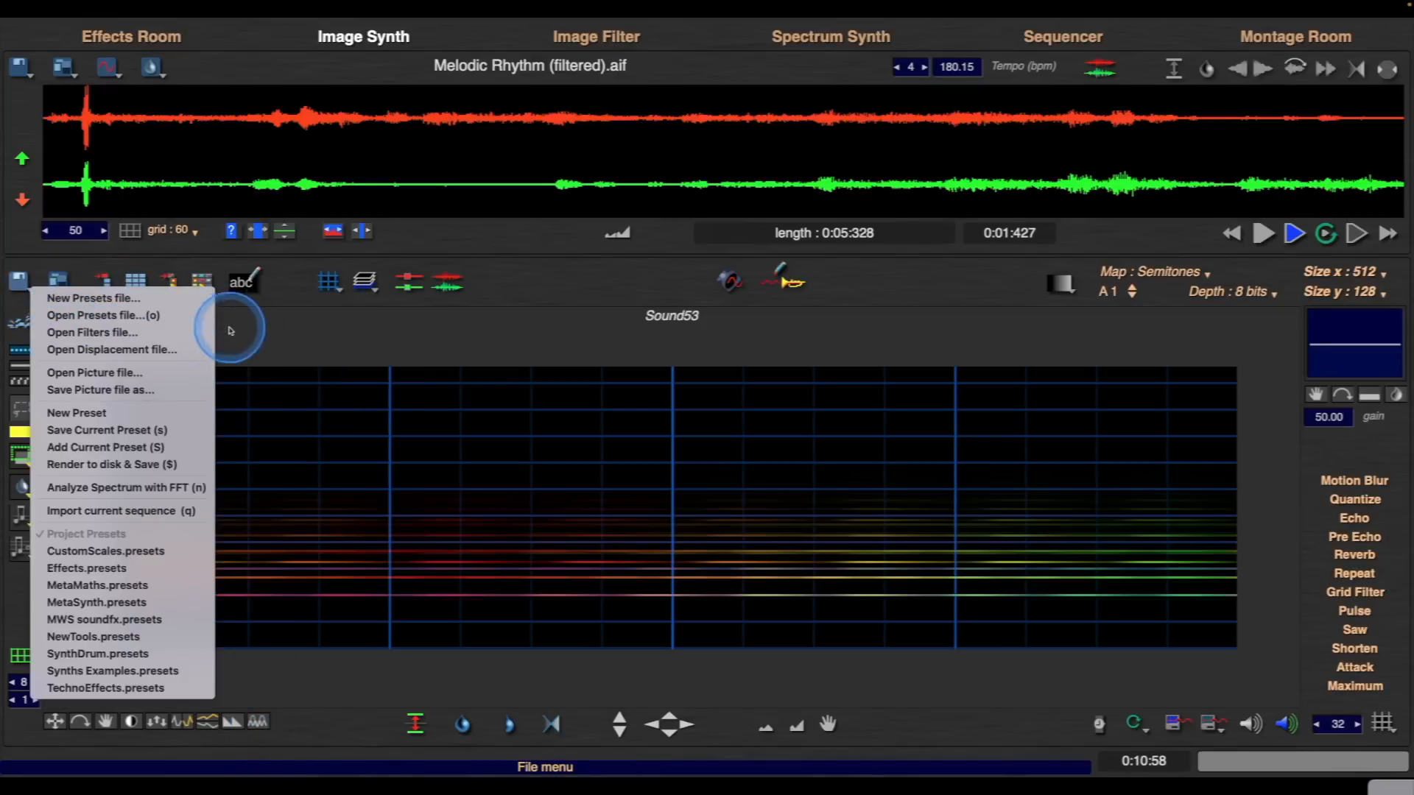
{"action": "left_click", "coordinate": [259, 332]}
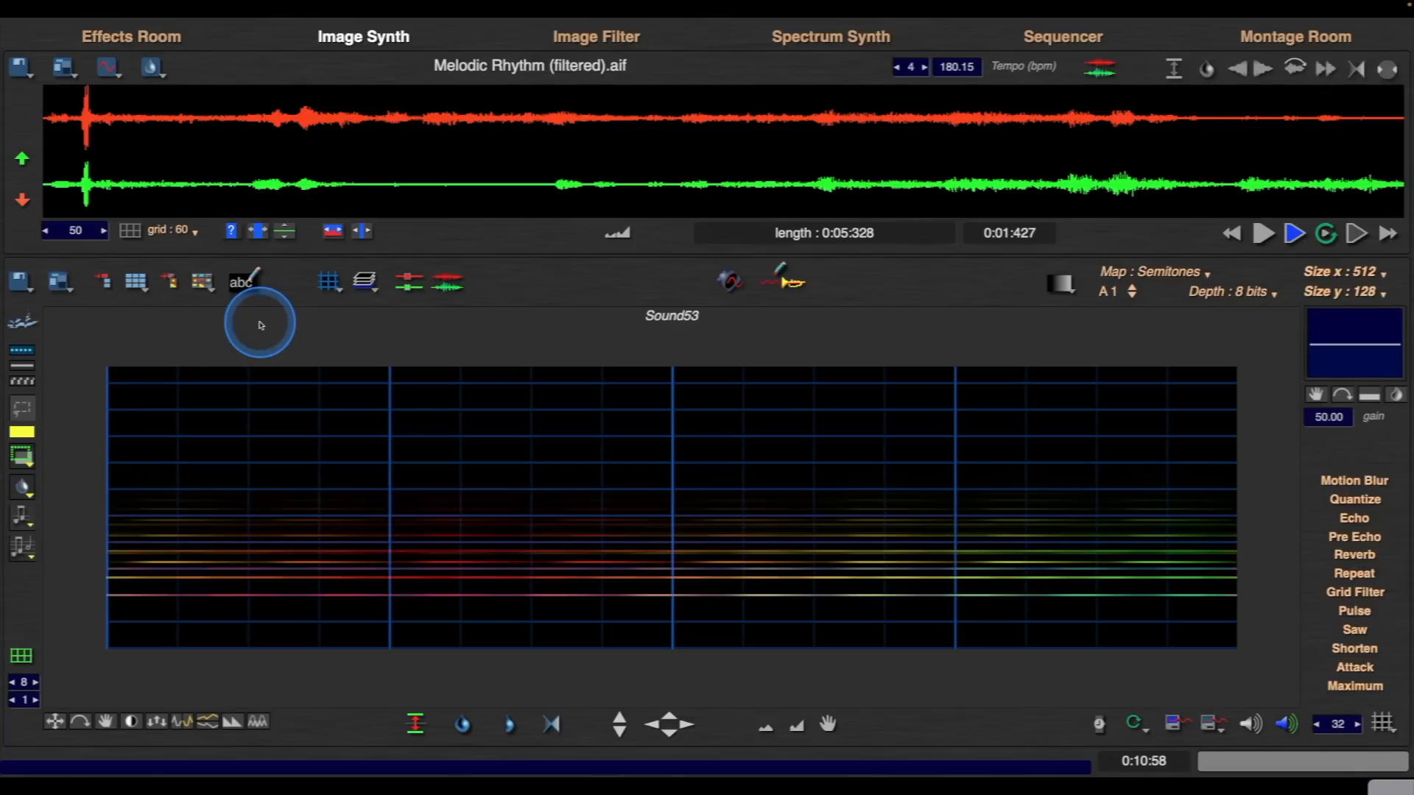
{"action": "left_click", "coordinate": [32, 285]}
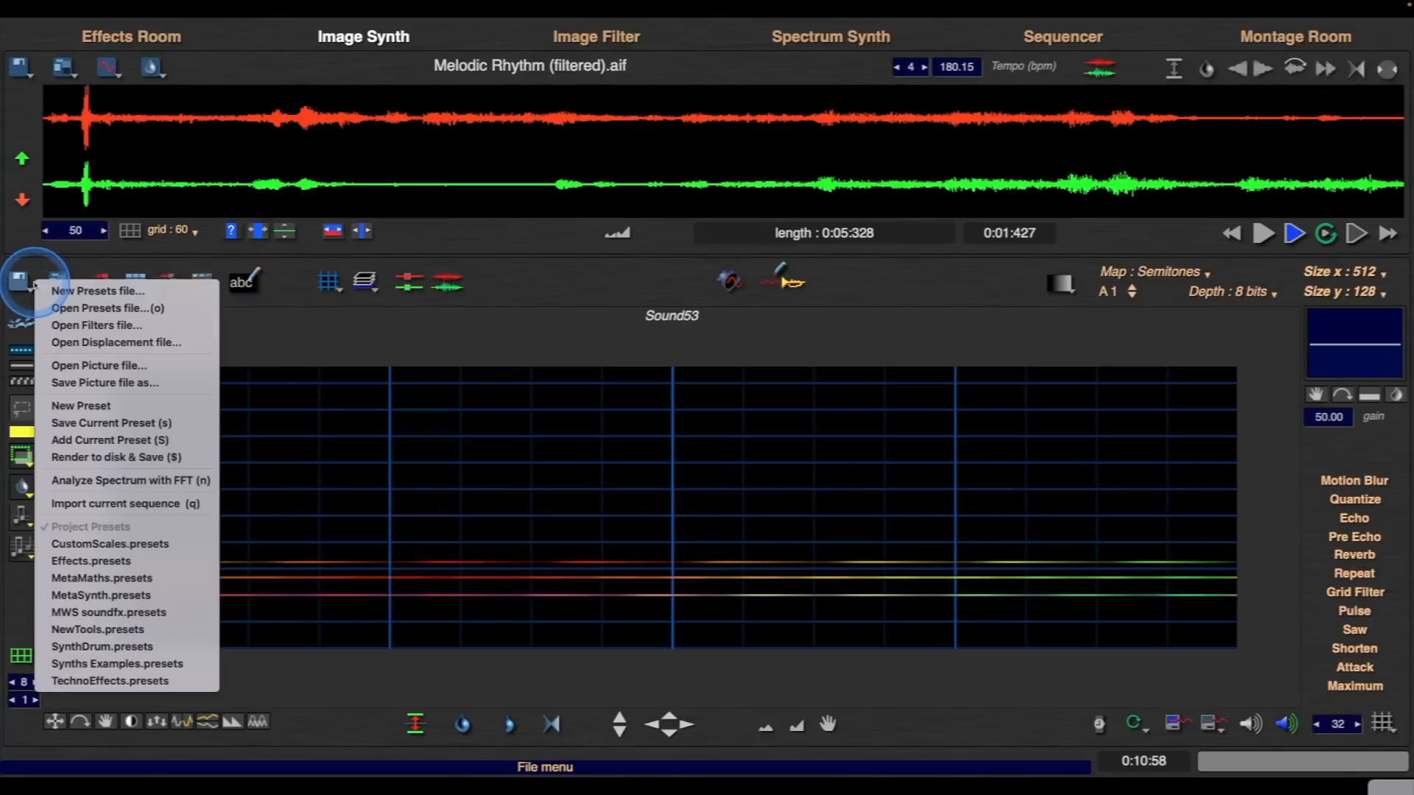
{"action": "left_click", "coordinate": [189, 425]}
- Review the picture editing commands and select the Sound02 preset from the project presets
{"action": "left_click", "coordinate": [70, 281]}
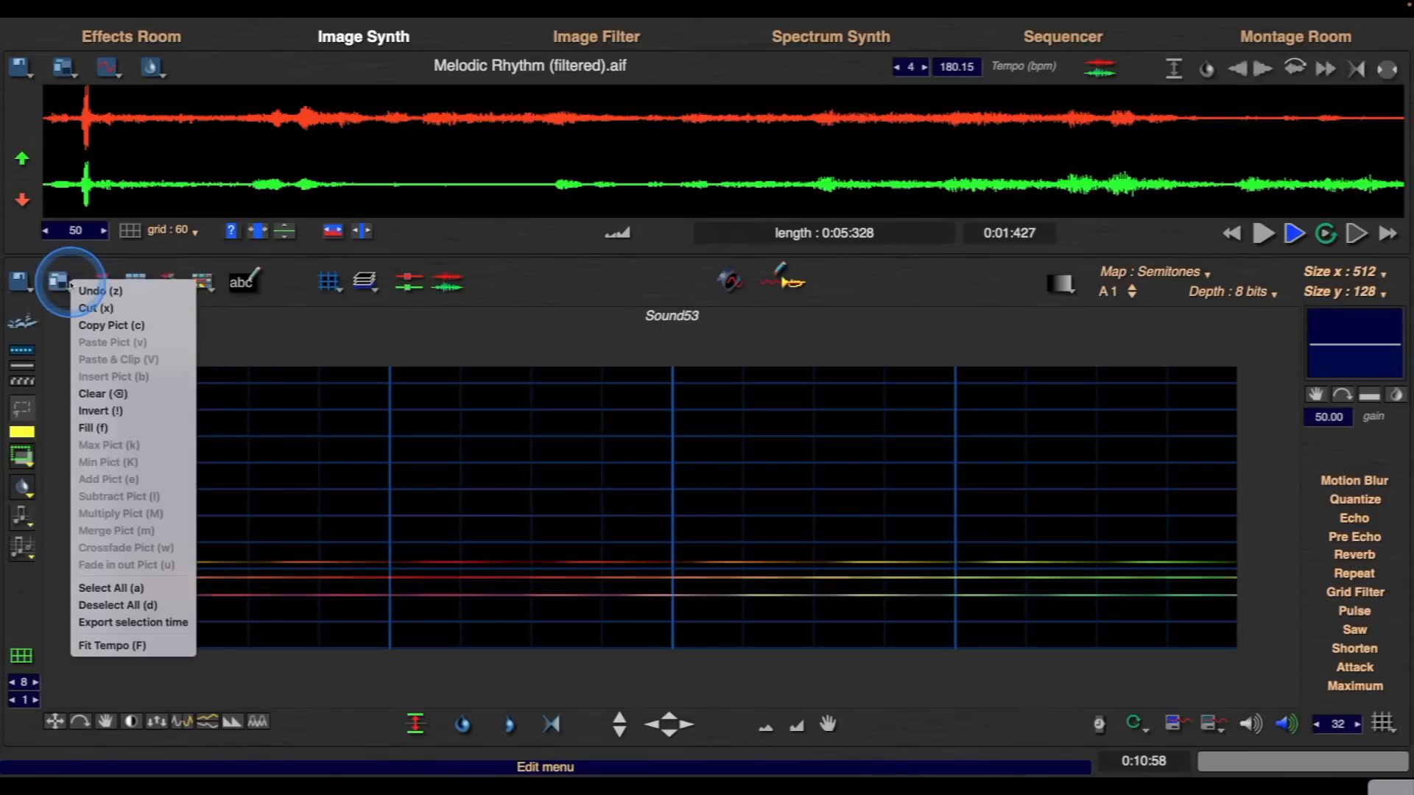
{"action": "left_click", "coordinate": [44, 397]}
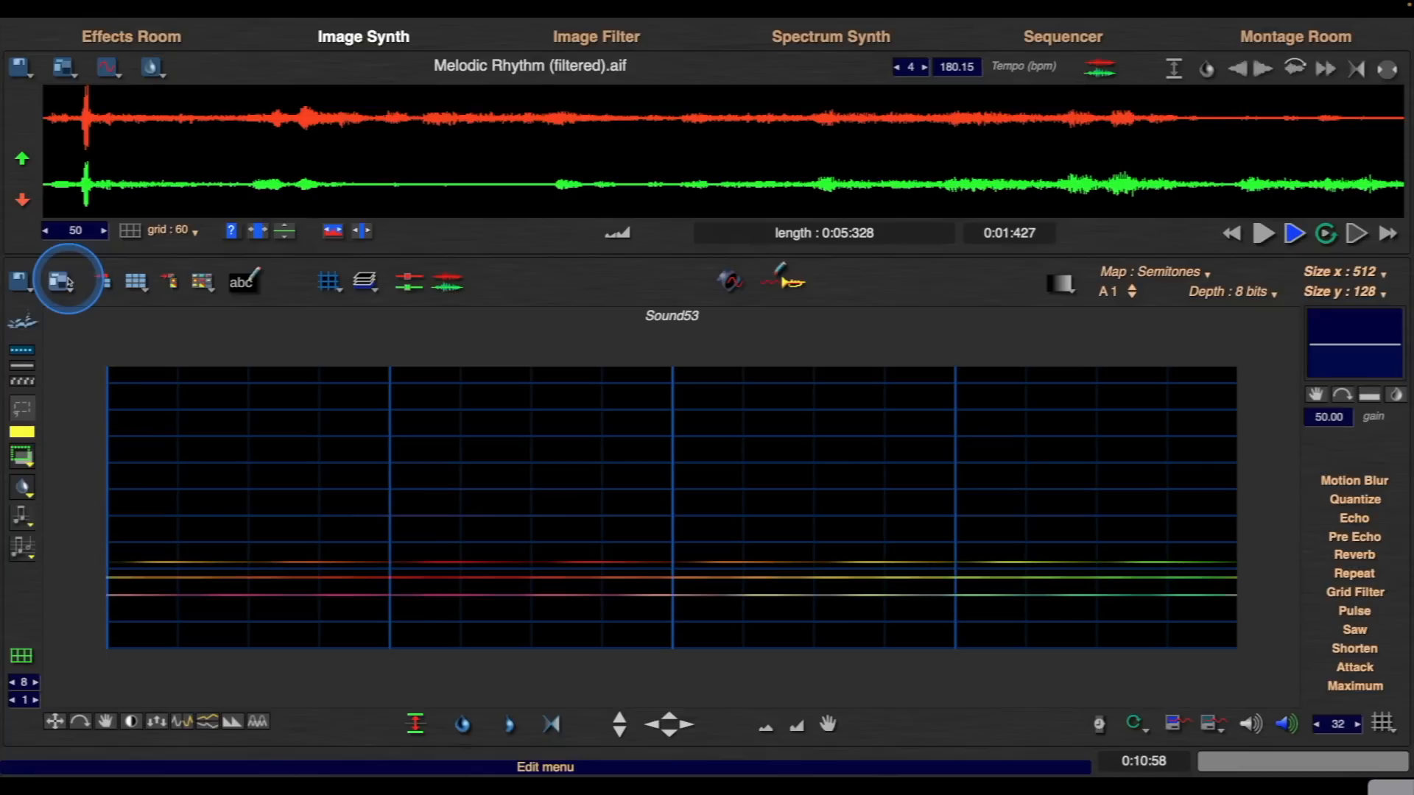
{"action": "left_click", "coordinate": [144, 283]}
{"action": "left_click", "coordinate": [187, 301]}
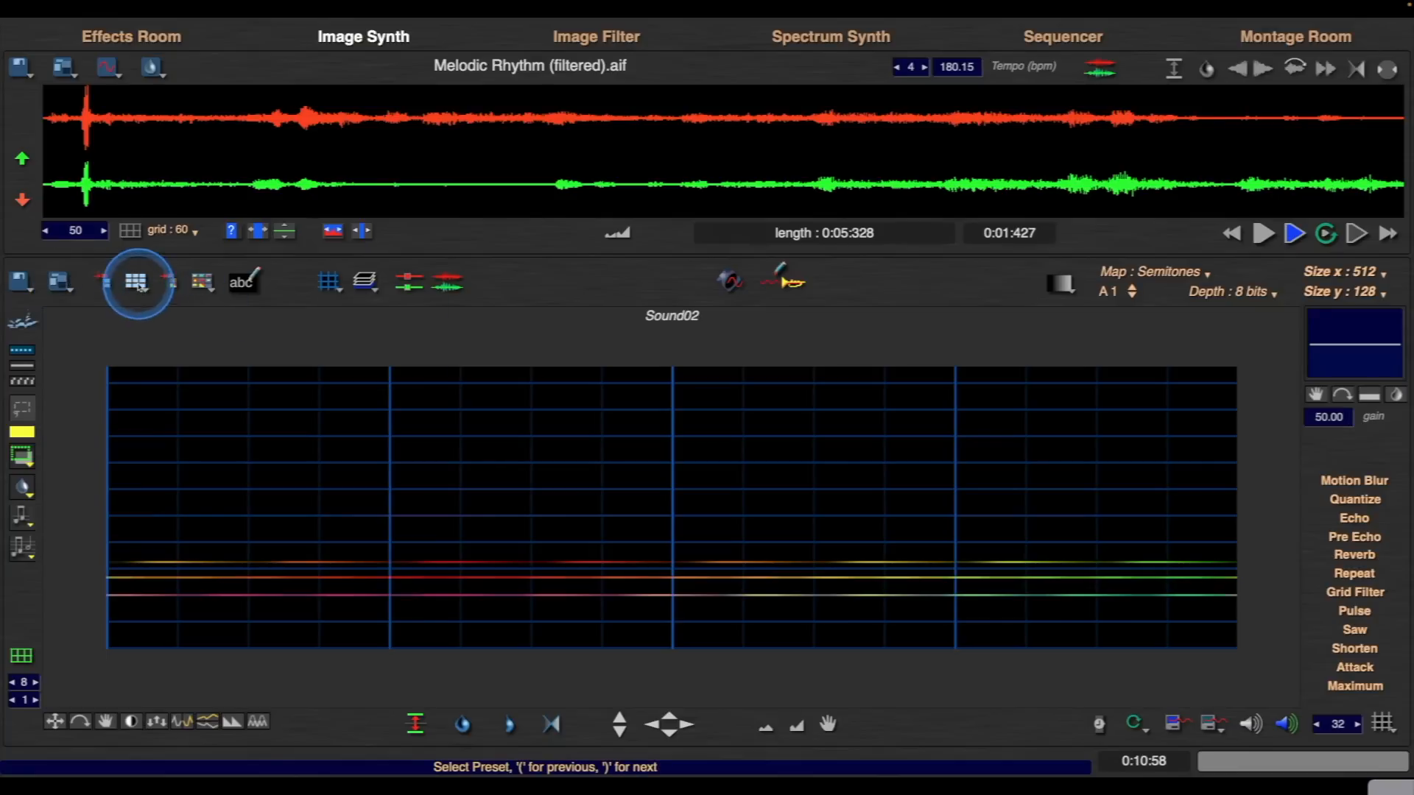
- Add harmonics twice to the notes of the Sound02 preset and play the picture
{"action": "left_click", "coordinate": [137, 283]}
{"action": "left_click", "coordinate": [104, 316]}
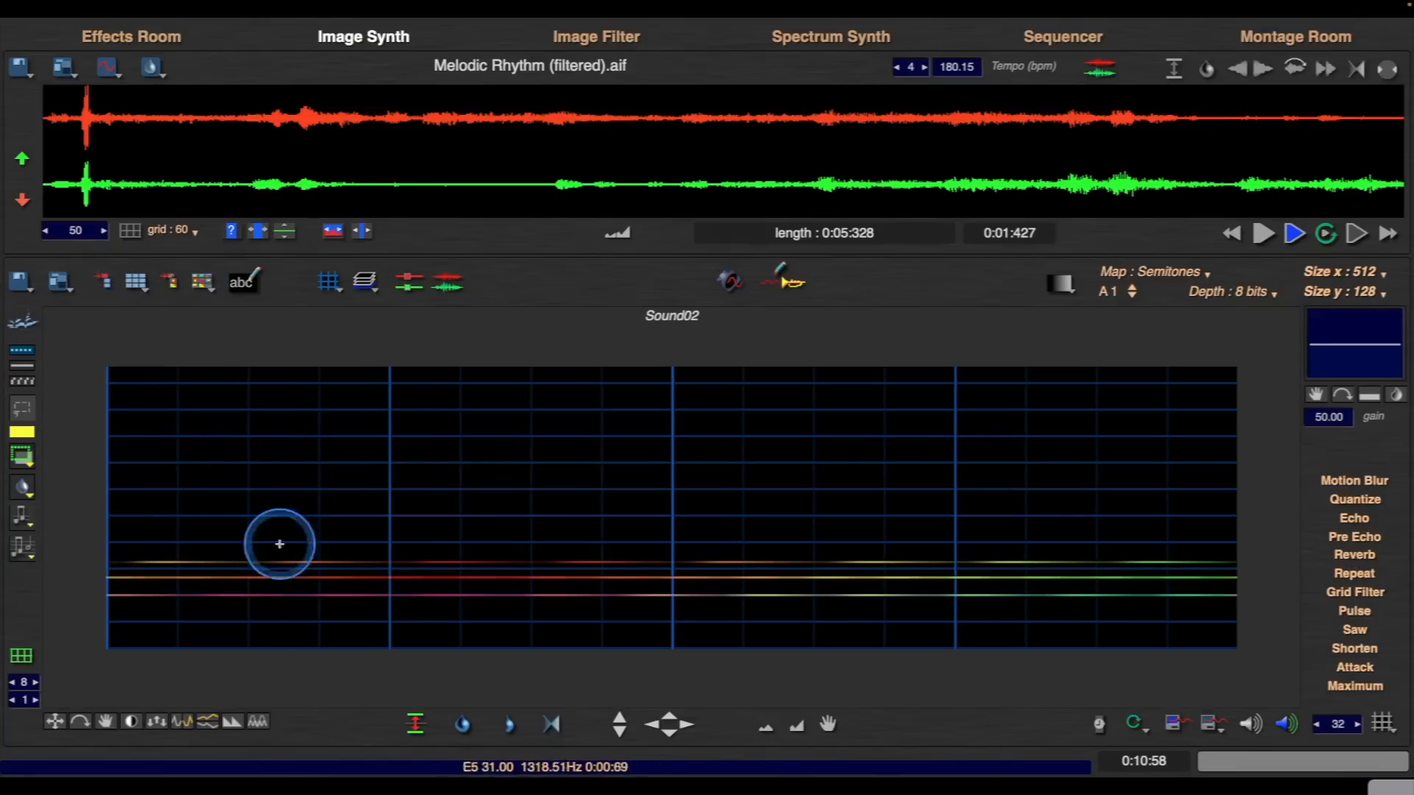
{"action": "left_click", "coordinate": [258, 722]}
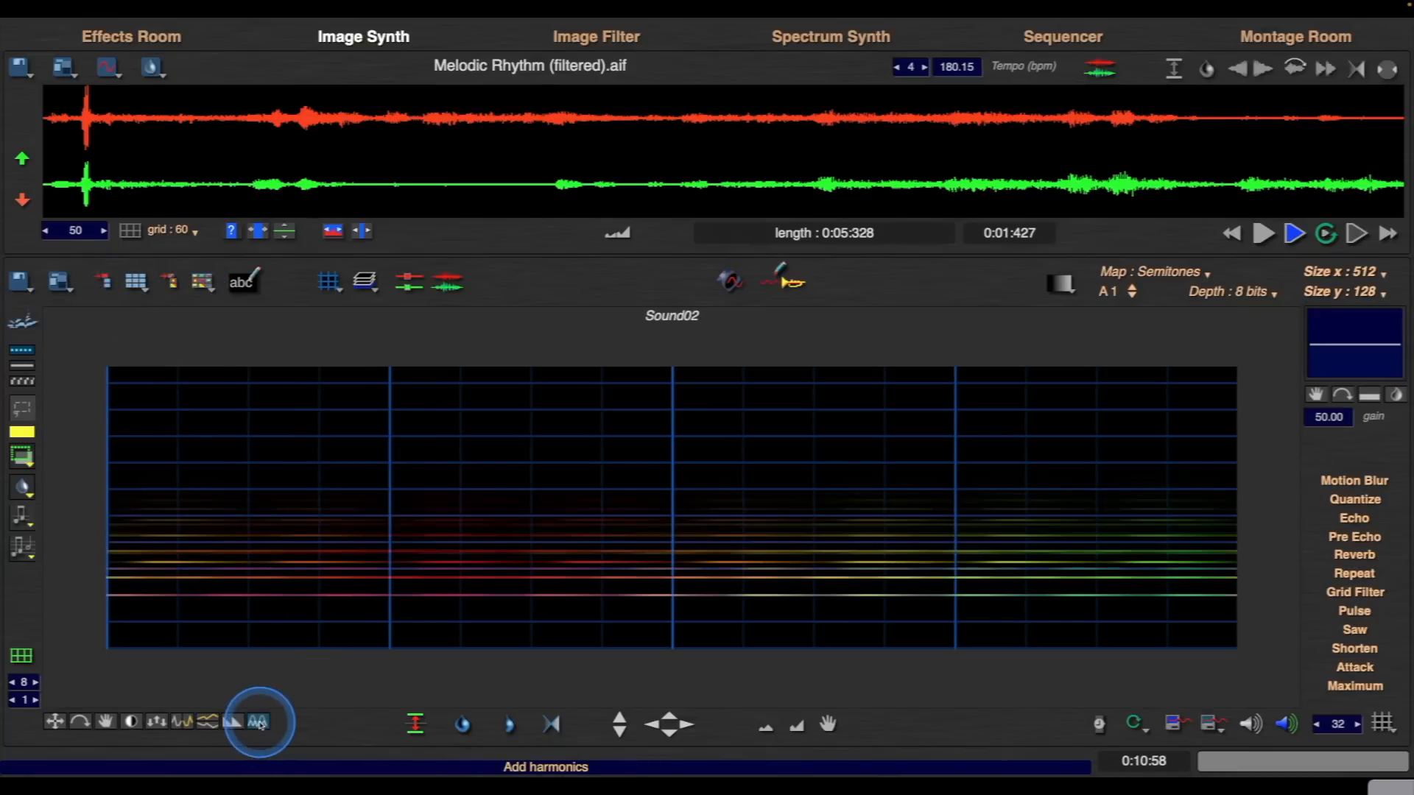
{"action": "left_click", "coordinate": [258, 721]}
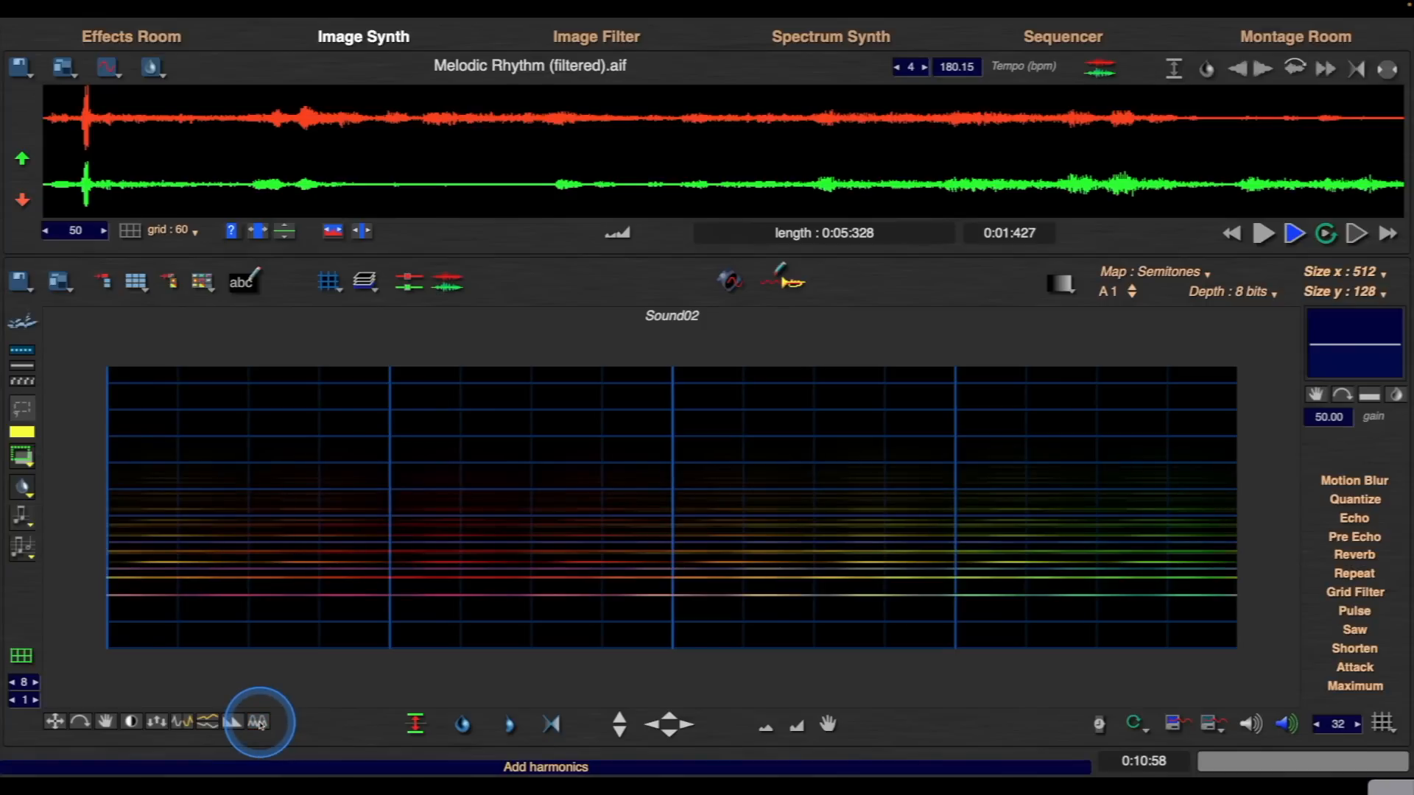
{"action": "key", "text": "space"}
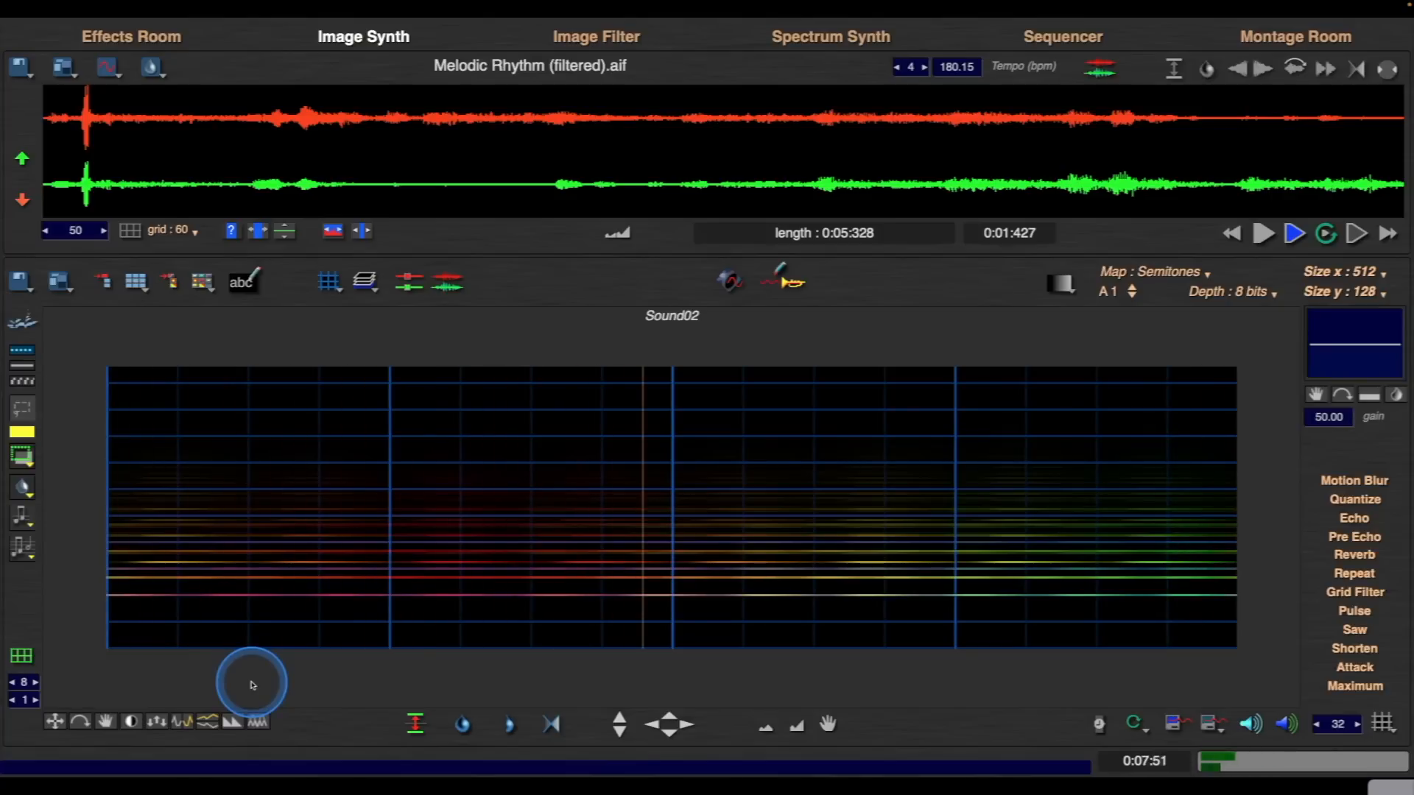
- Set the picture width to 1024 and keep the height at 128
{"action": "left_click", "coordinate": [1373, 294]}
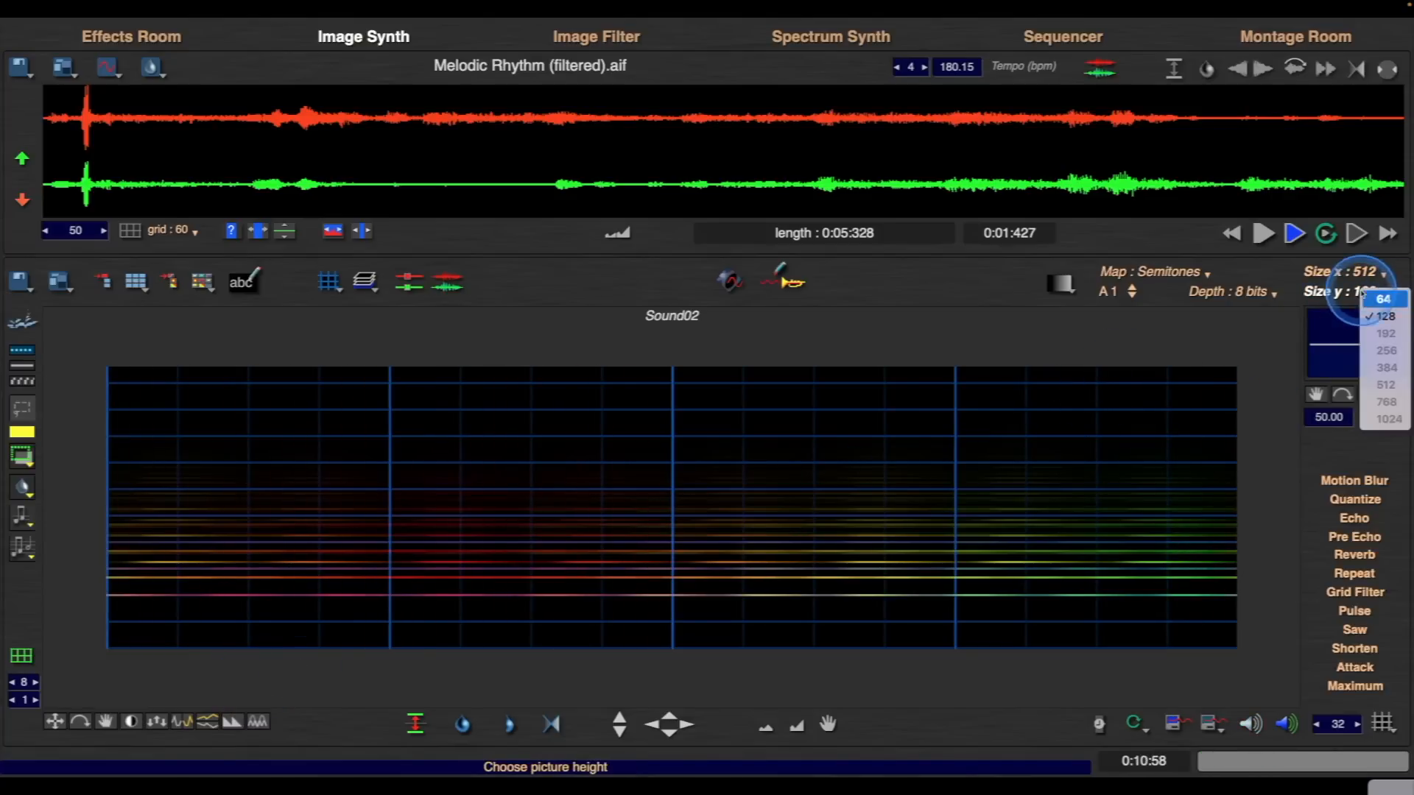
{"action": "left_click", "coordinate": [1370, 299]}
{"action": "left_click", "coordinate": [1363, 271]}
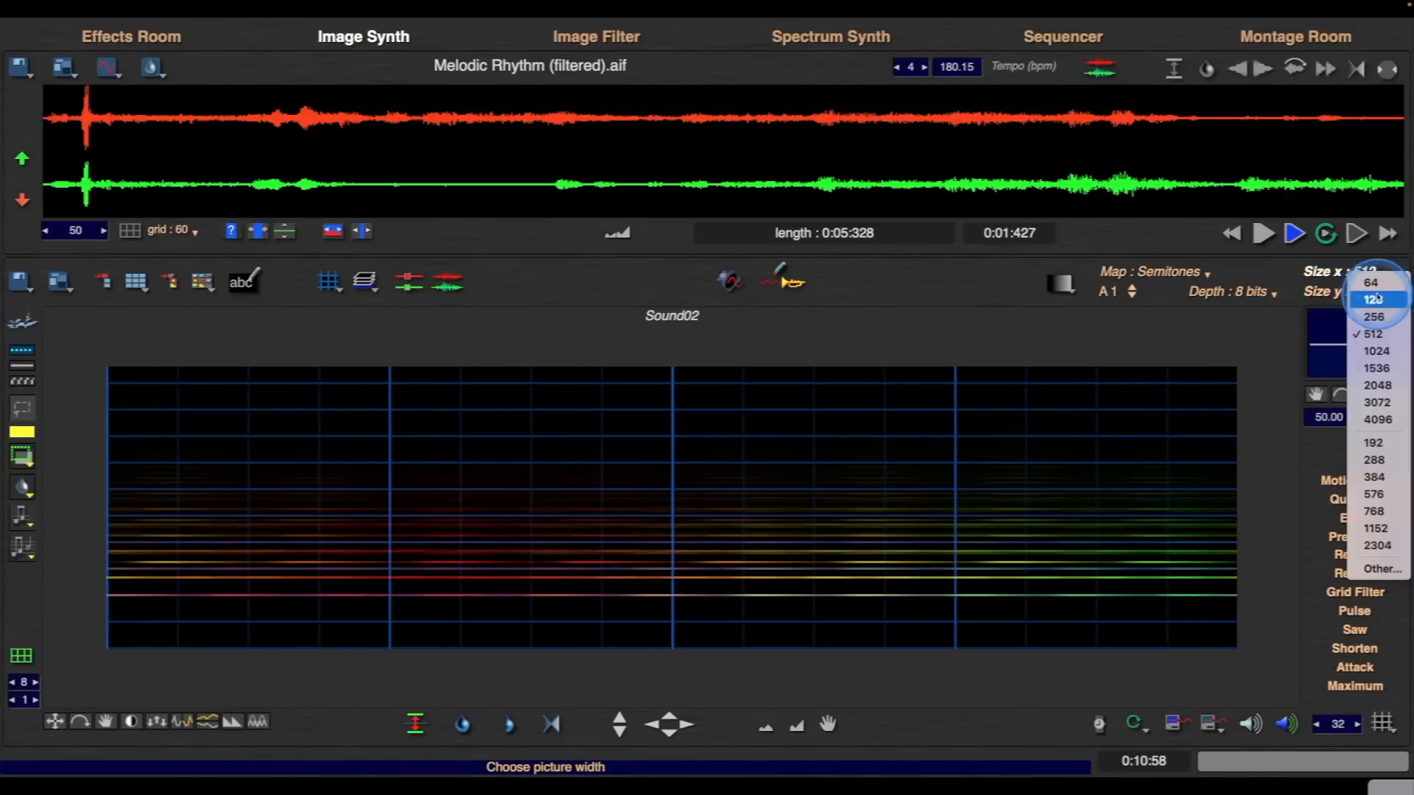
{"action": "left_click", "coordinate": [1377, 351]}
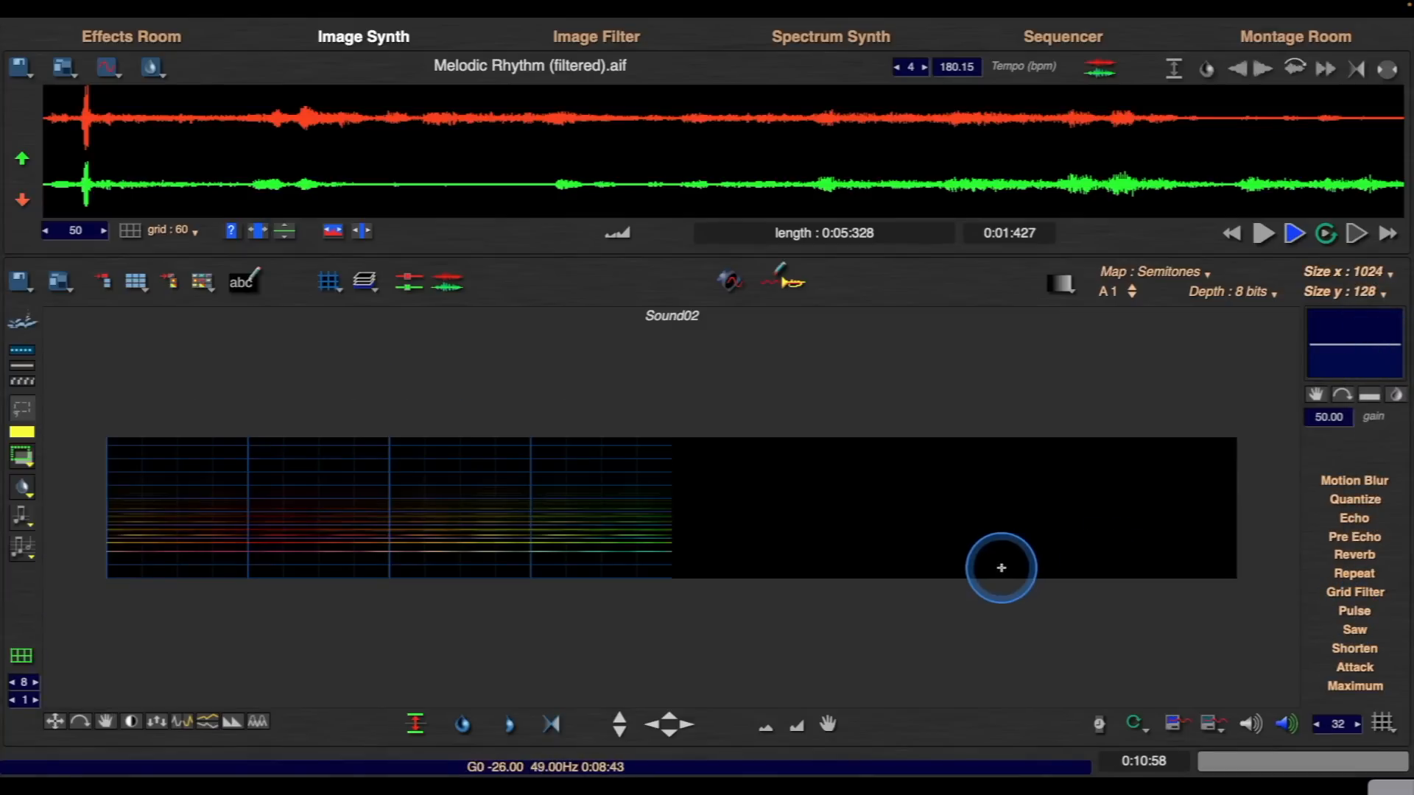
- Select the filled first half of the picture with the selection tool, copy it into the empty second half and play it
{"action": "right_click", "coordinate": [717, 493]}
{"action": "left_click", "coordinate": [793, 517]}
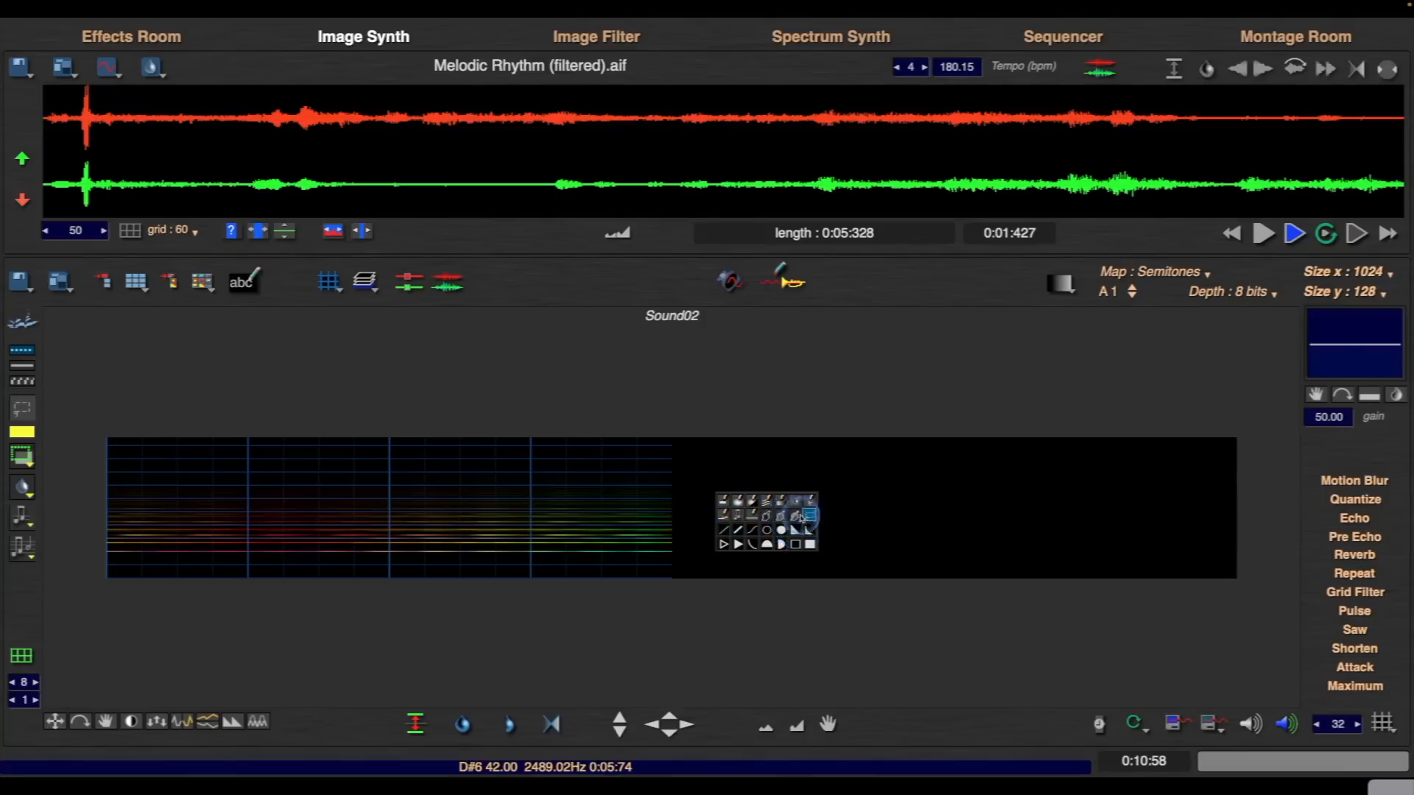
{"action": "left_click", "coordinate": [676, 442]}
{"action": "left_click_drag", "start_coordinate": [612, 604], "coordinate": [33, 587]}
{"action": "left_click_drag", "start_coordinate": [129, 537], "coordinate": [692, 539]}
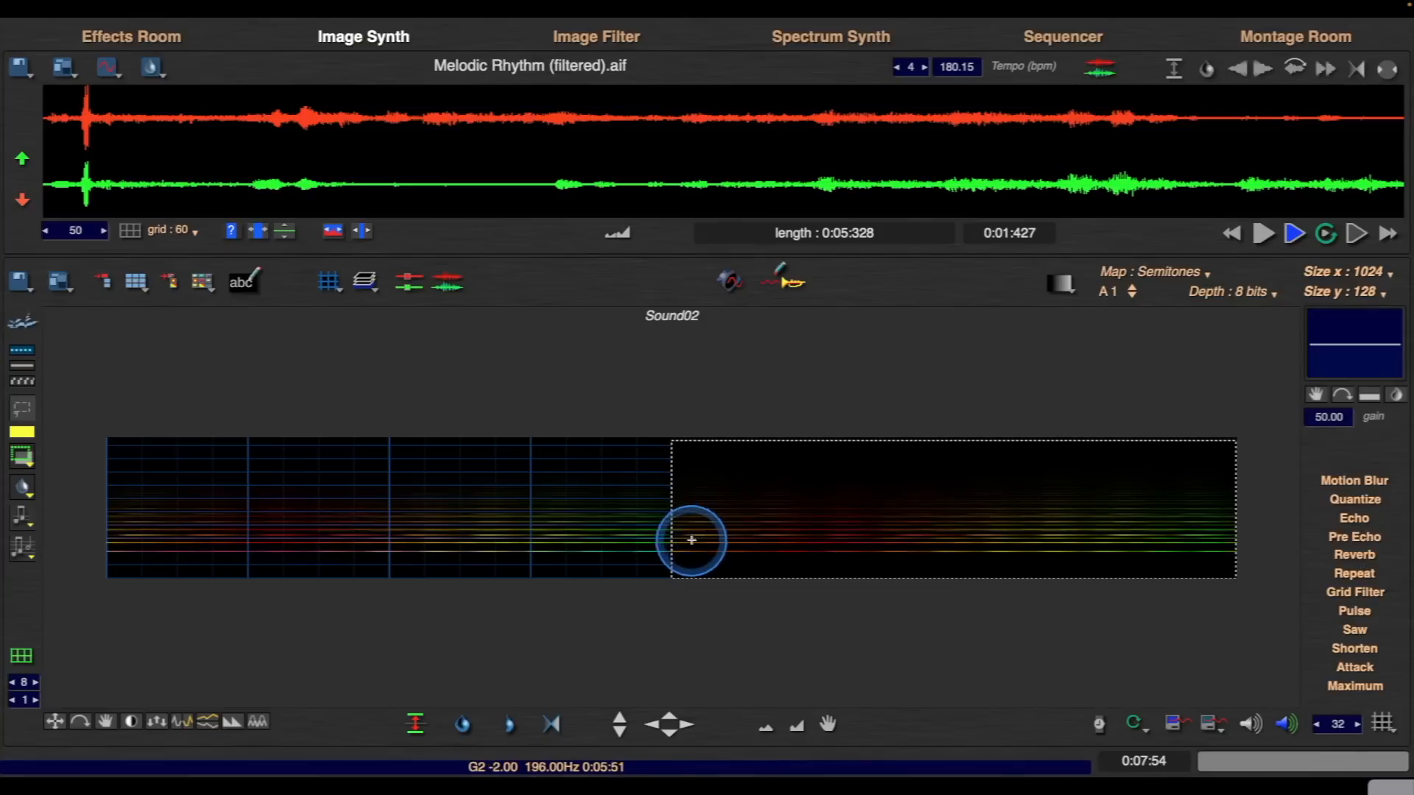
{"action": "key", "text": "space"}
{"action": "left_click", "coordinate": [673, 627]}
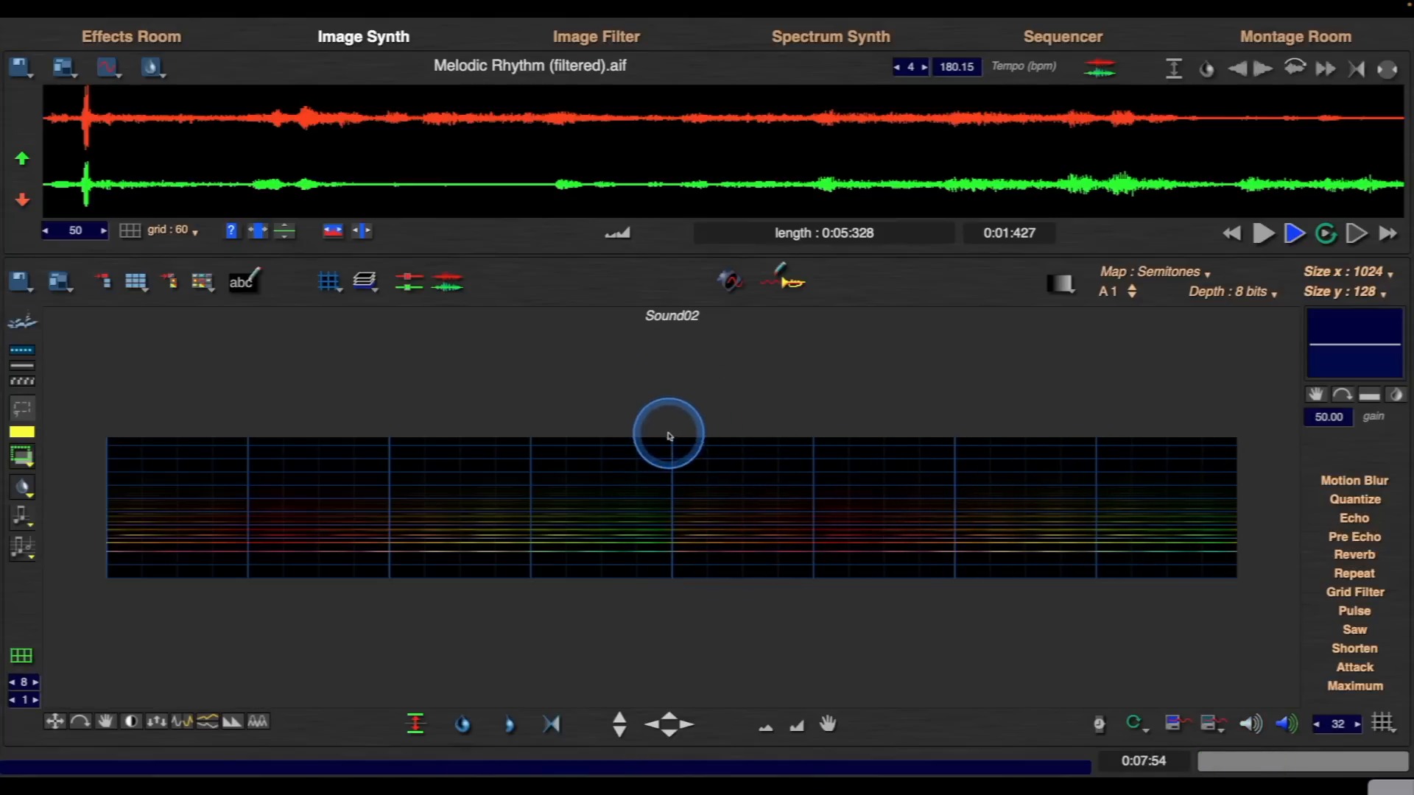
- Select the second half of the picture and nudge its notes down three times during playback
{"action": "left_click_drag", "start_coordinate": [911, 562], "coordinate": [1252, 606]}
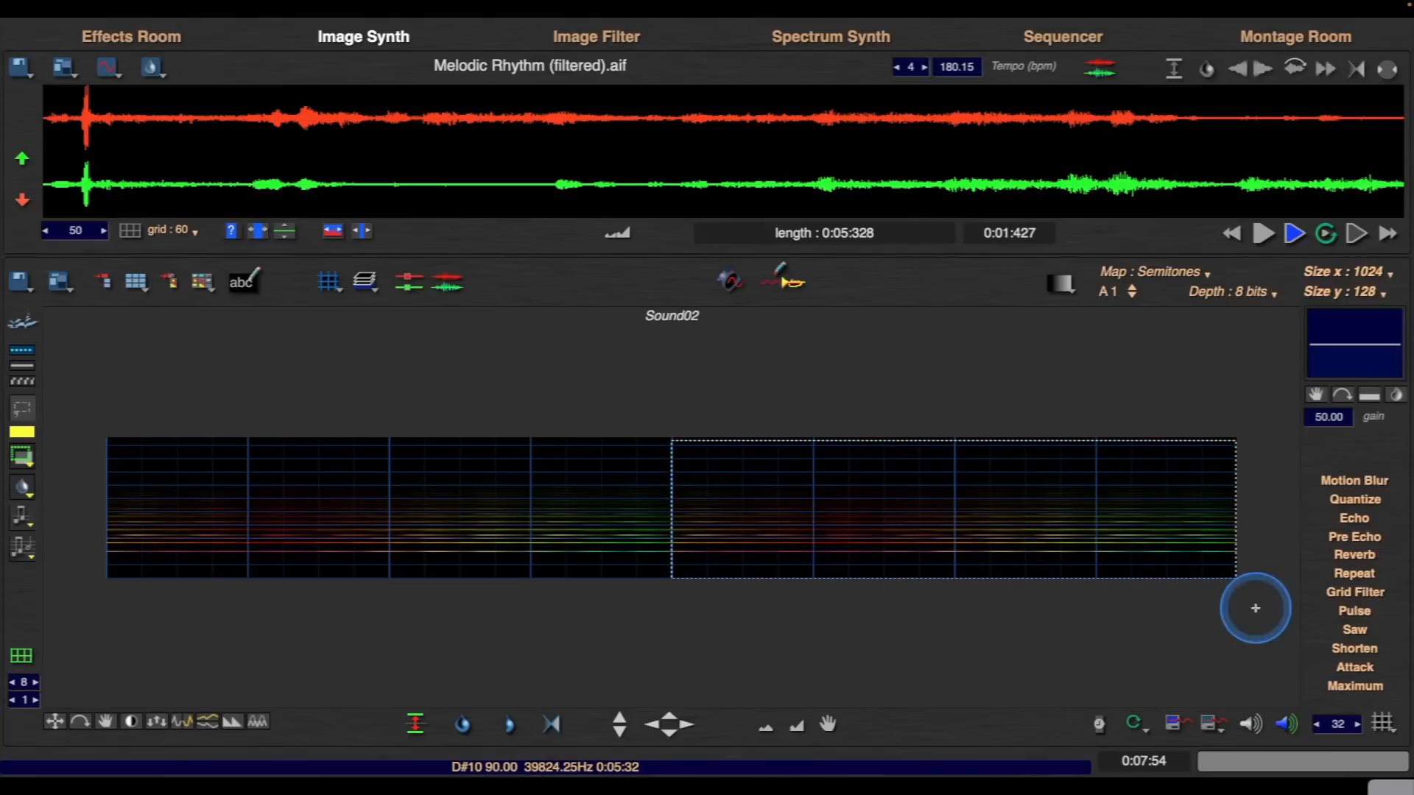
{"action": "left_click", "coordinate": [666, 737]}
{"action": "left_click", "coordinate": [666, 737]}
{"action": "left_click", "coordinate": [666, 736]}
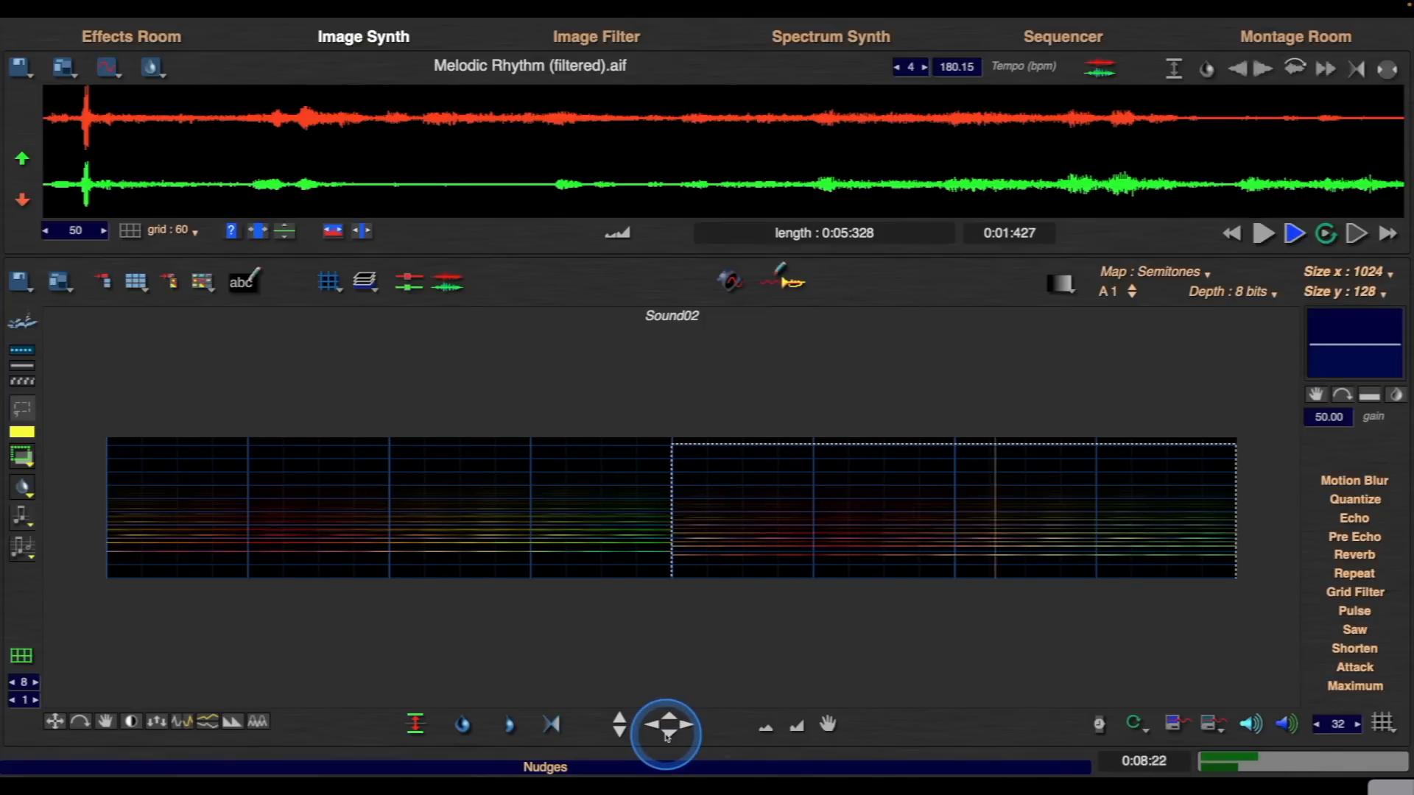
{"action": "left_click", "coordinate": [663, 649]}
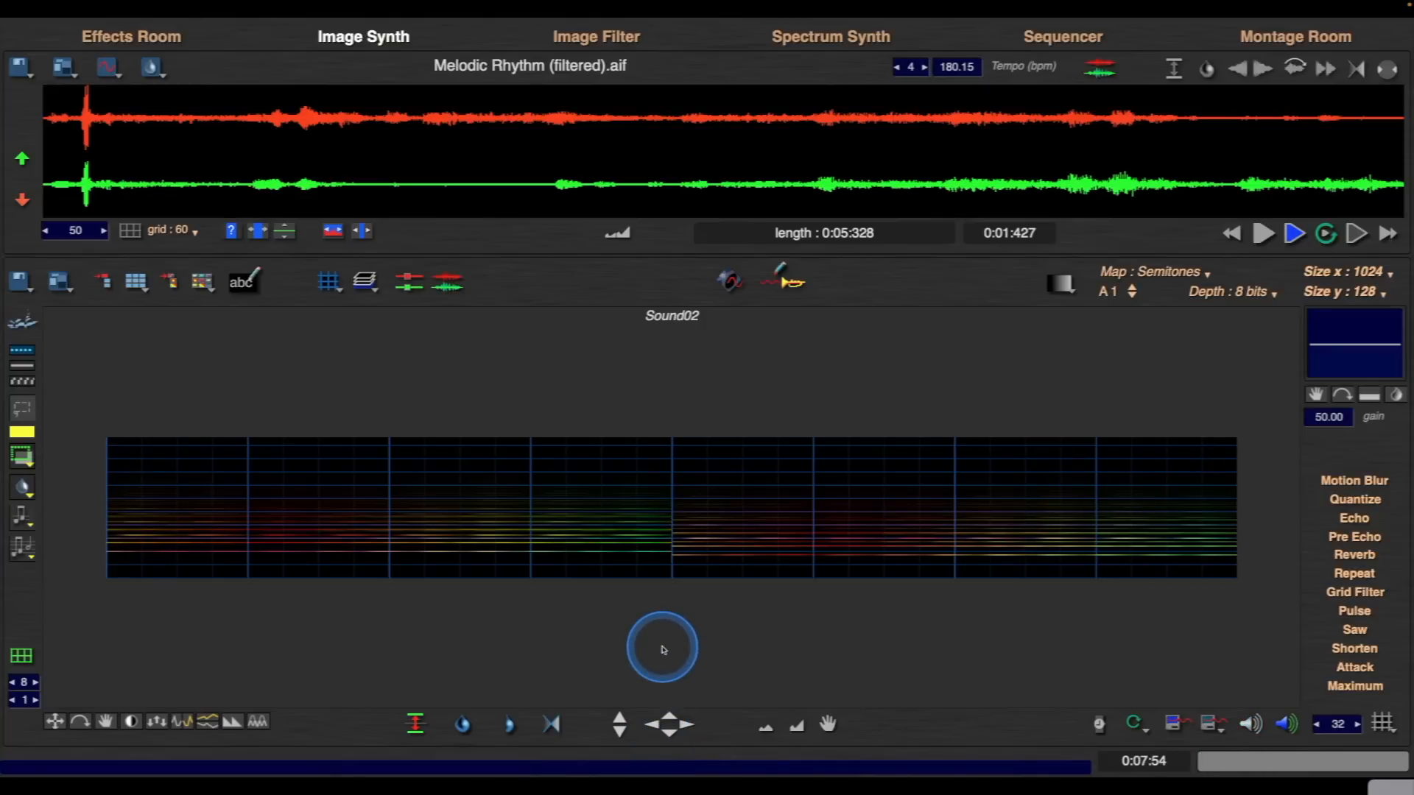
- Choose the smudge brush for blending the seam between the two halves of the picture
{"action": "key", "text": "plus"}
{"action": "key", "text": "plus"}
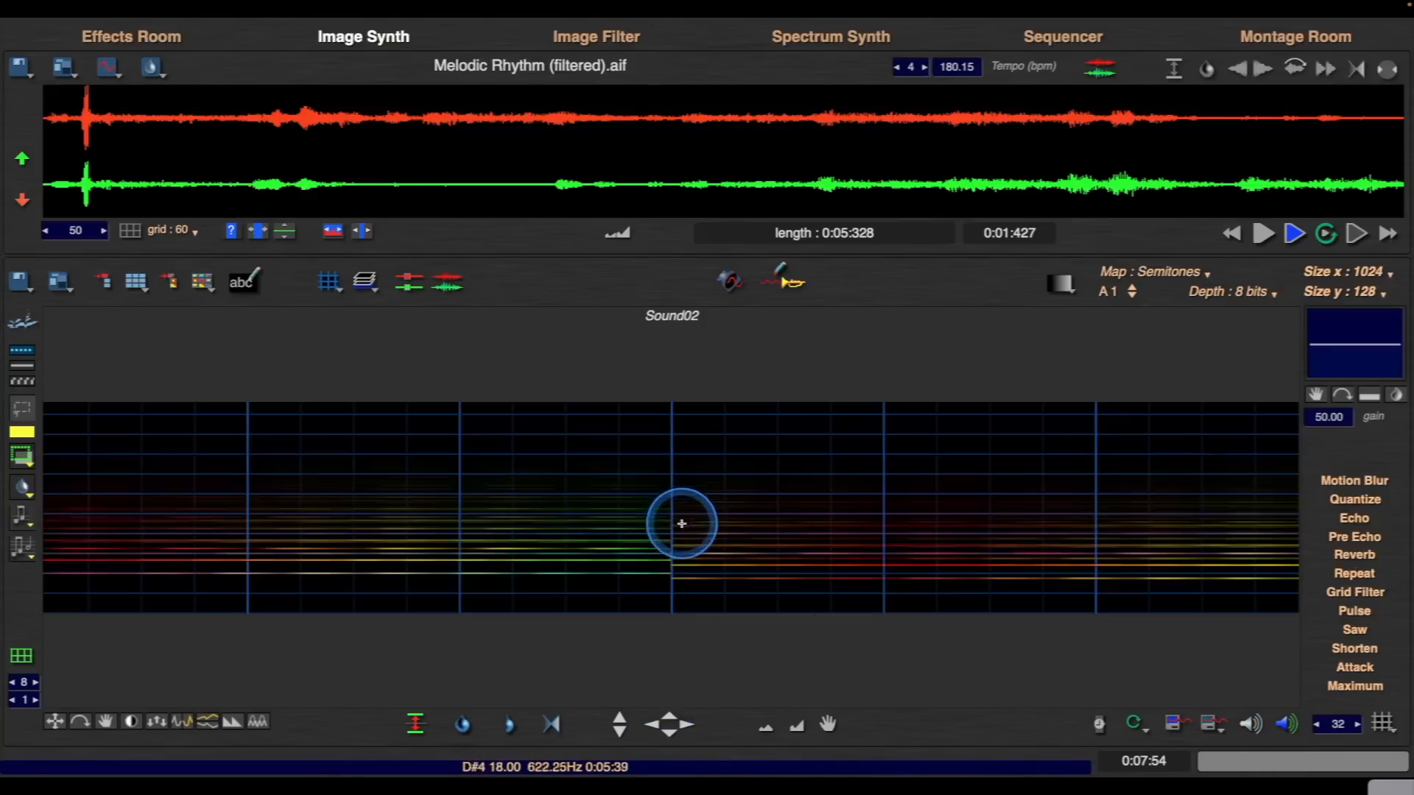
{"action": "key", "text": "plus"}
{"action": "right_click", "coordinate": [675, 538]}
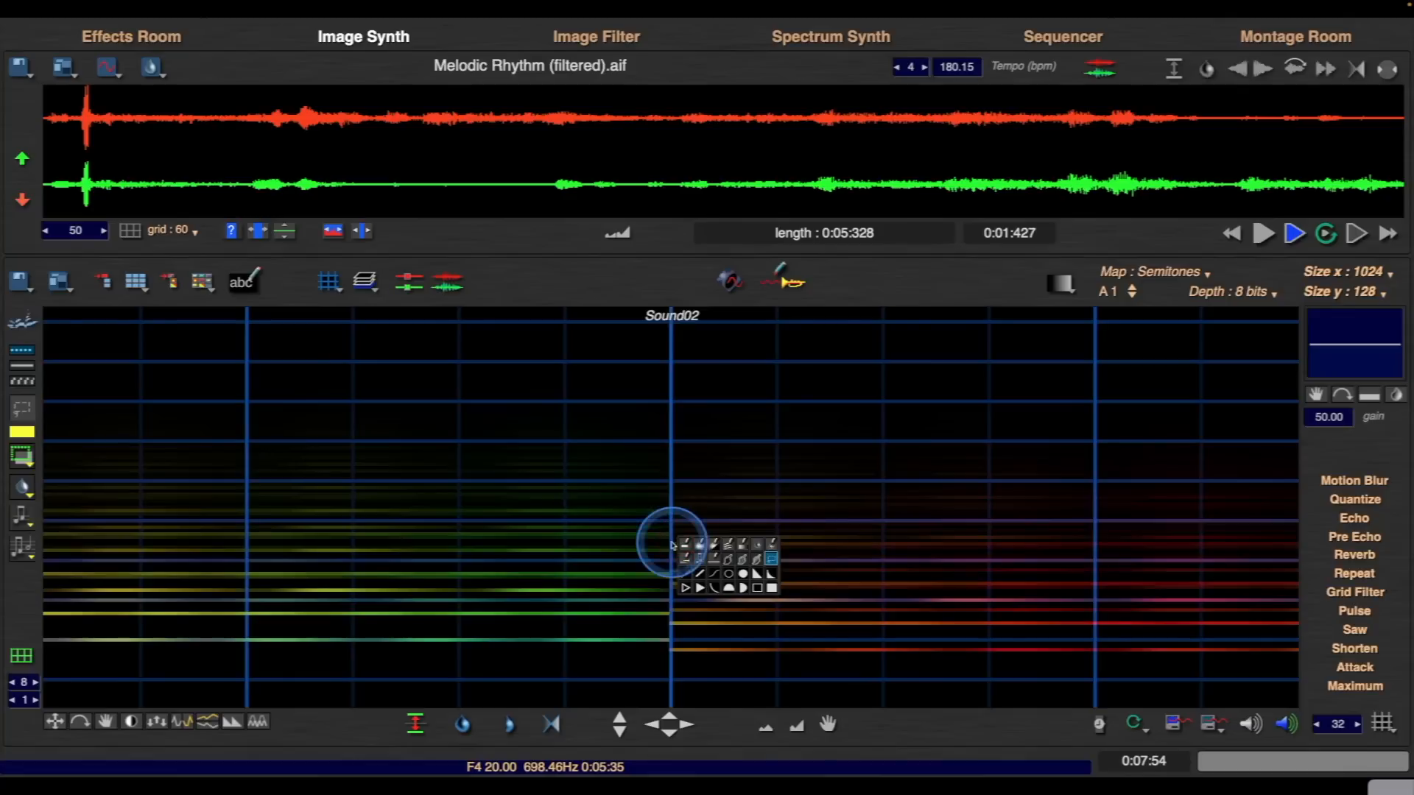
{"action": "left_click", "coordinate": [728, 560]}
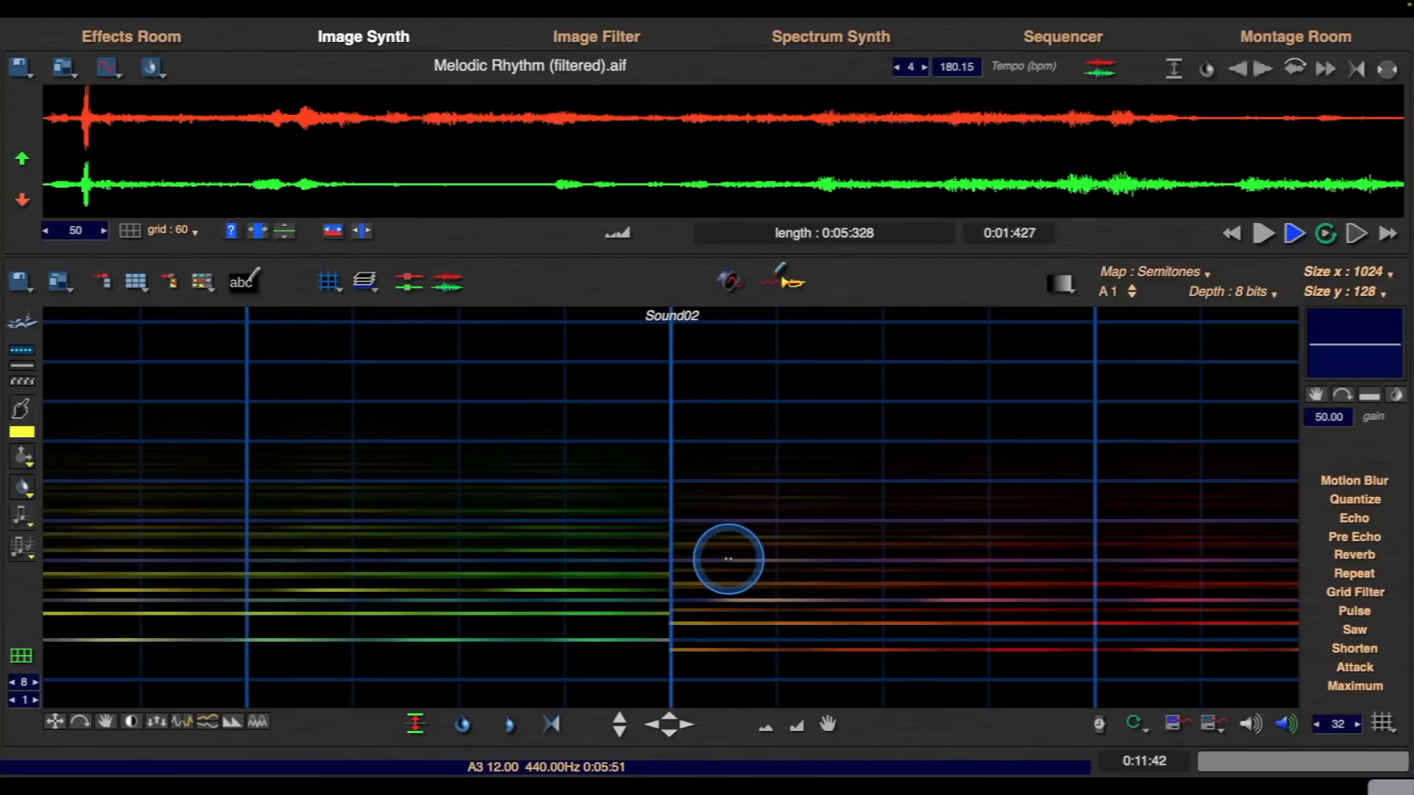
- Select the Sound03 preset from the project presets
{"action": "left_click", "coordinate": [135, 289]}
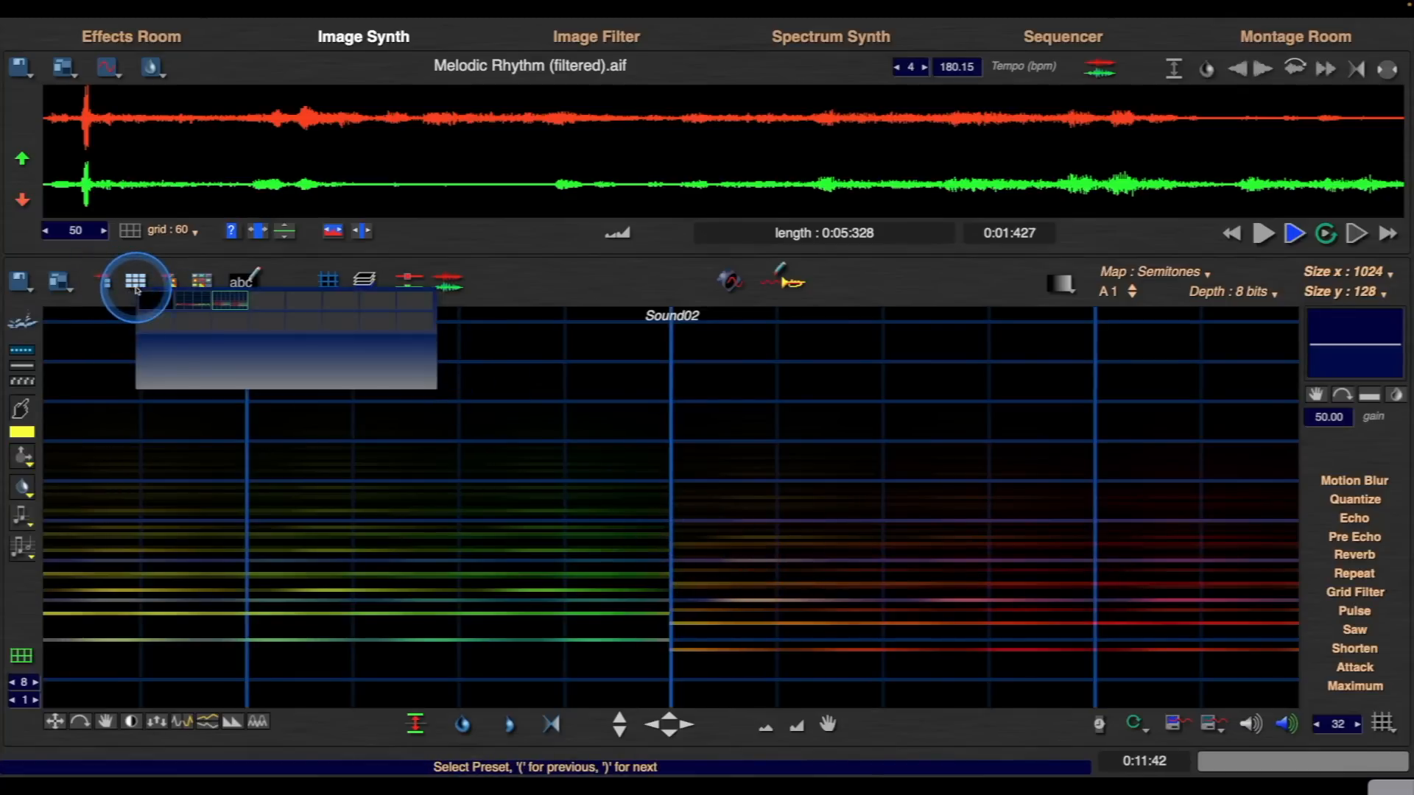
{"action": "left_click", "coordinate": [232, 303]}
{"action": "left_click", "coordinate": [536, 302]}
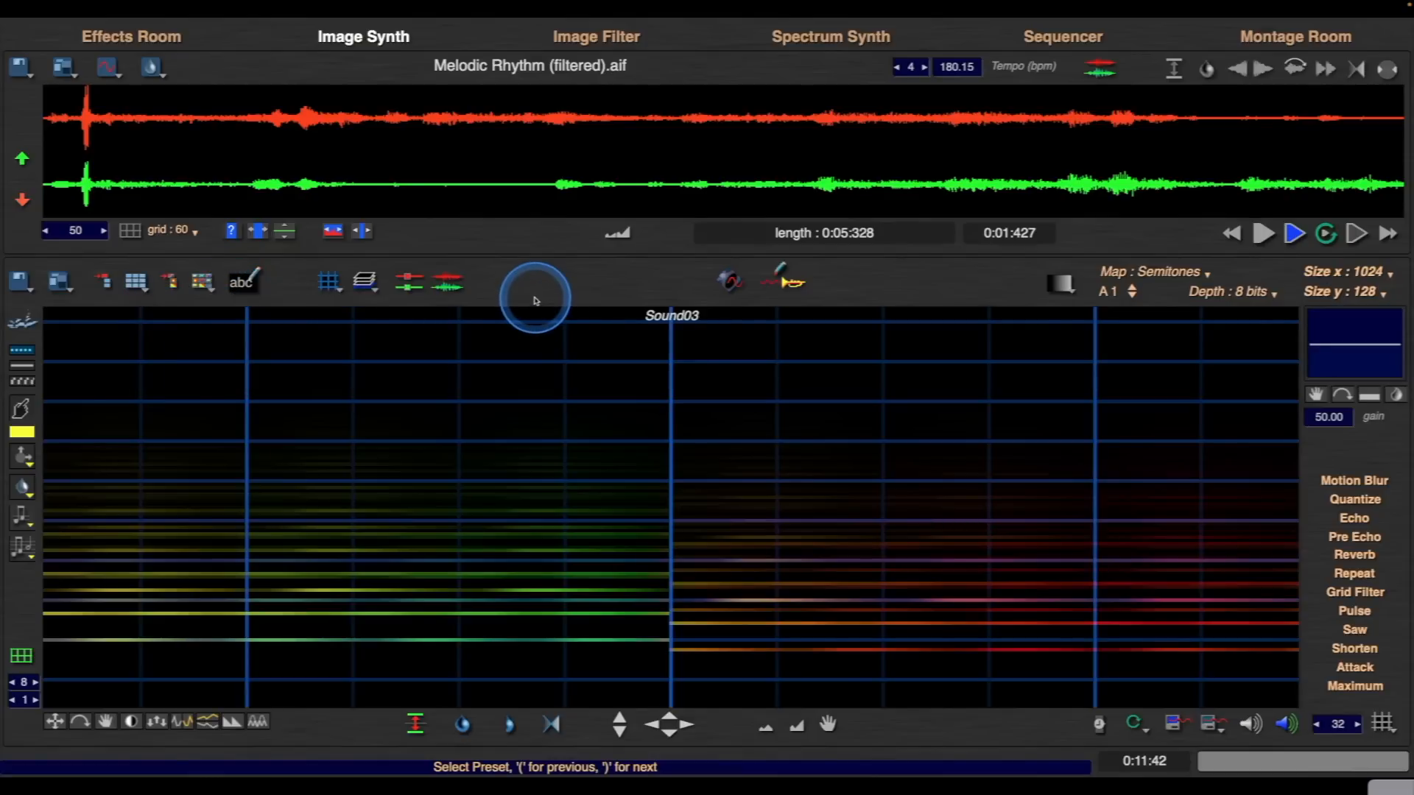
- Smudge the notes vertically across the seam between the two halves and play the transition
{"action": "right_click", "coordinate": [698, 550]}
{"action": "right_click", "coordinate": [667, 554]}
{"action": "right_click", "coordinate": [682, 560]}
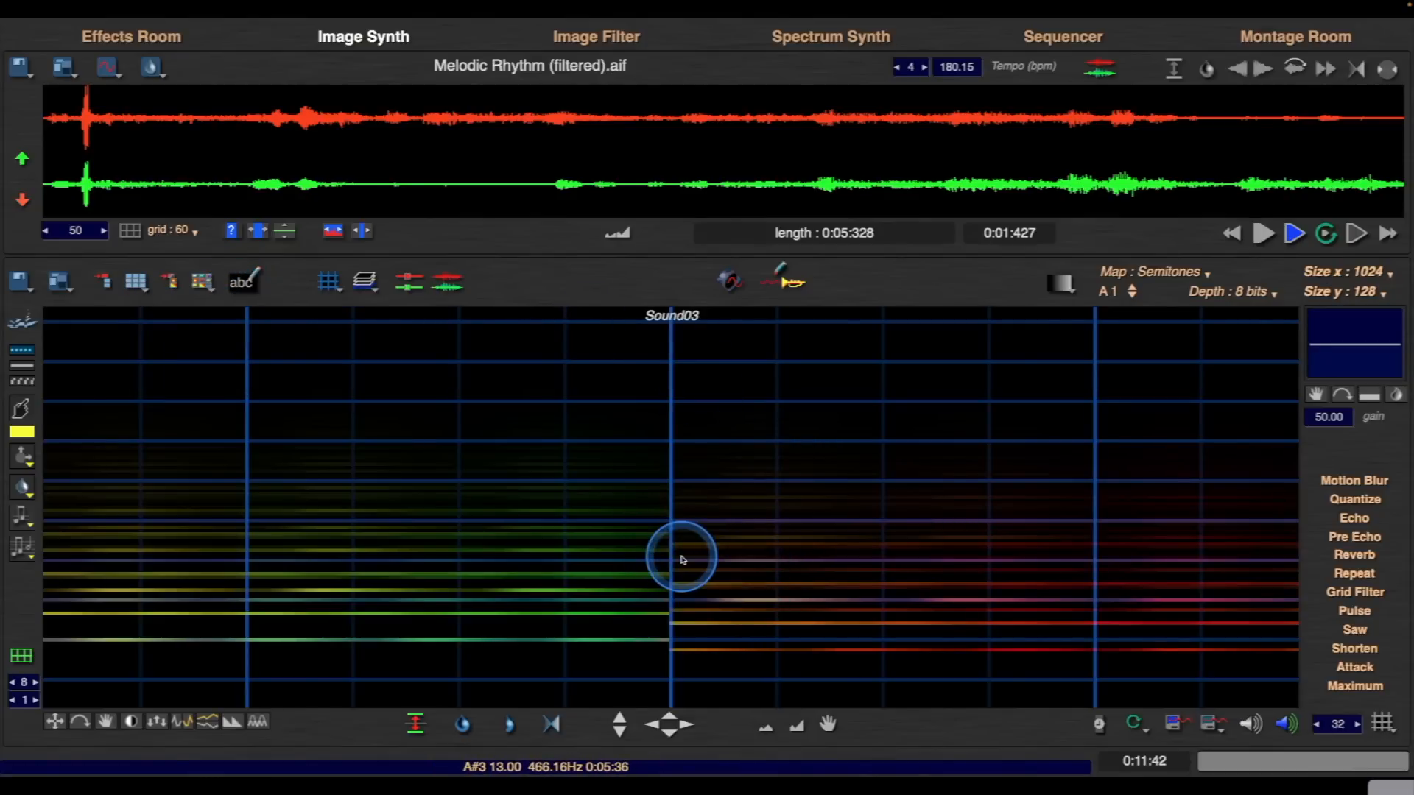
{"action": "right_click", "coordinate": [673, 554]}
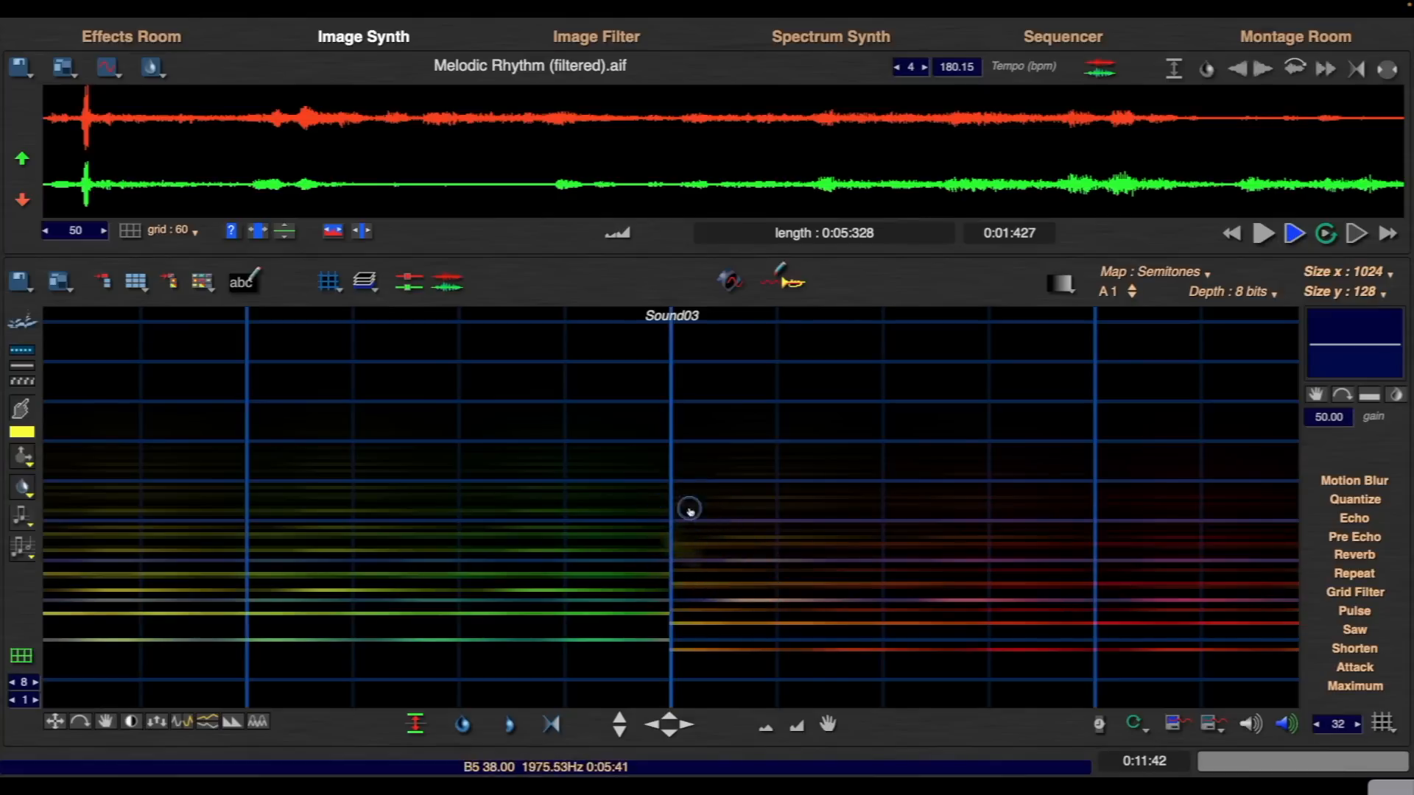
{"action": "mouse_move", "coordinate": [688, 511]}
{"action": "left_mouse_down"}
{"action": "mouse_move", "coordinate": [683, 654]}
{"action": "mouse_move", "coordinate": [688, 545]}
{"action": "left_mouse_up"}
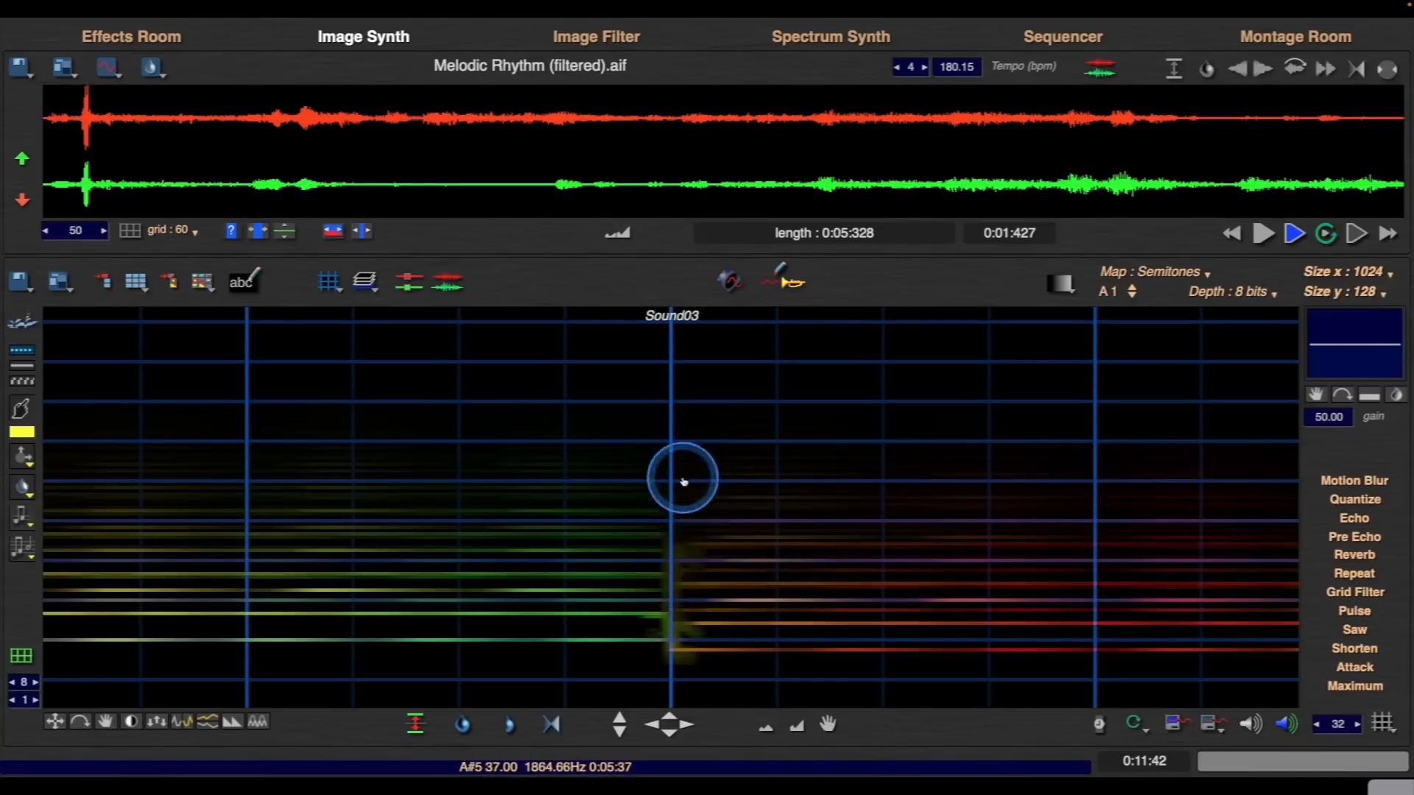
{"action": "key", "text": "space"}
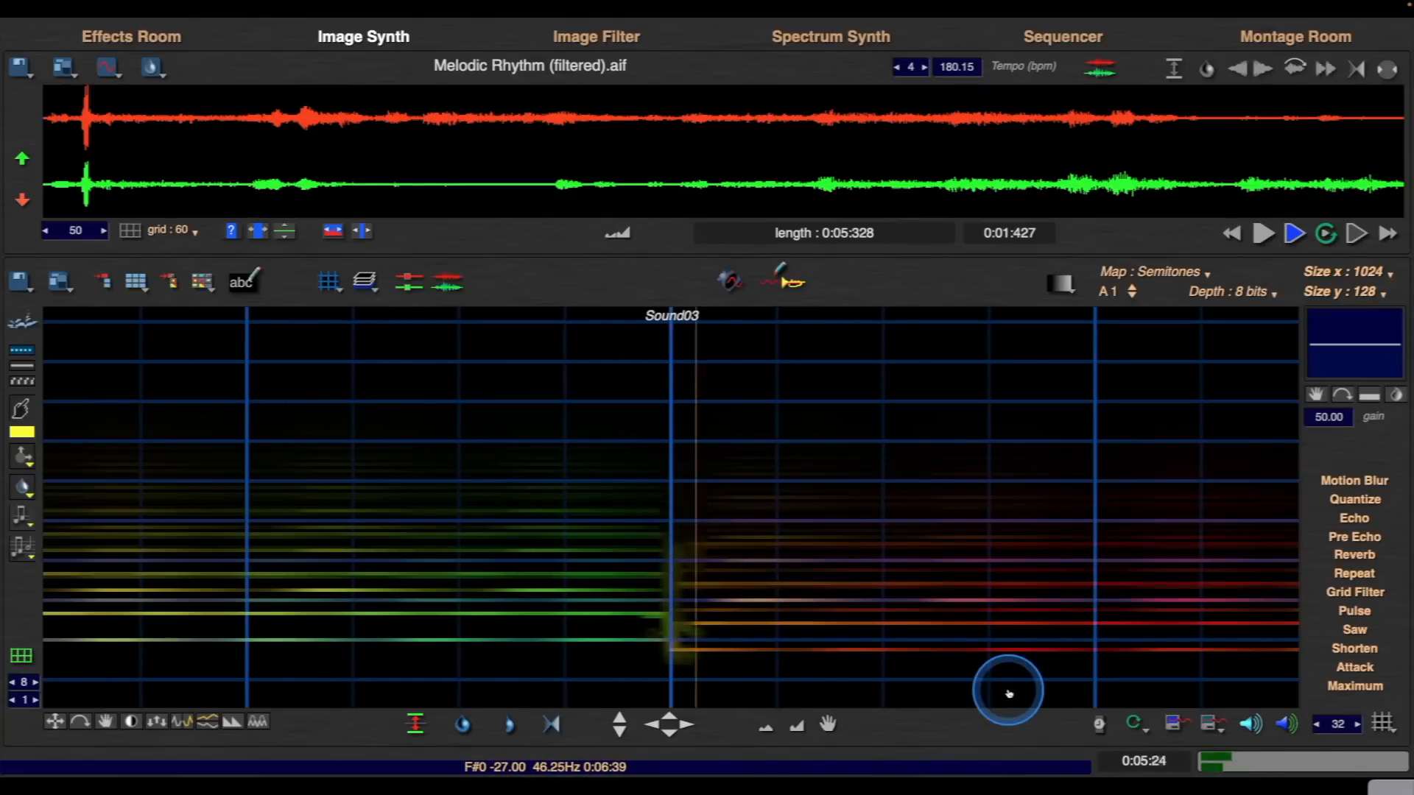
- Select the notes just before the seam with the selection tool and fade them out using a transfer mode
{"action": "right_click", "coordinate": [657, 573]}
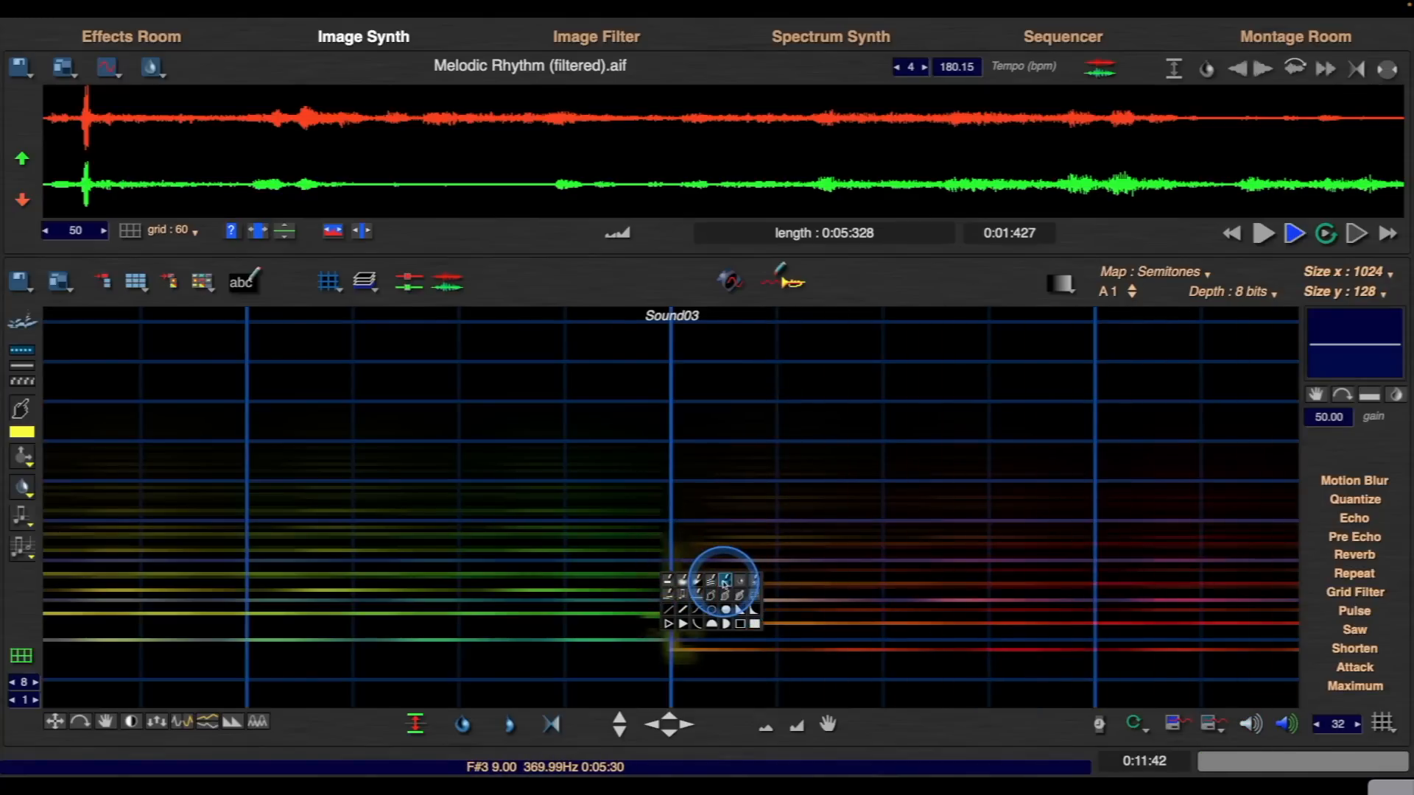
{"action": "right_click", "coordinate": [656, 466]}
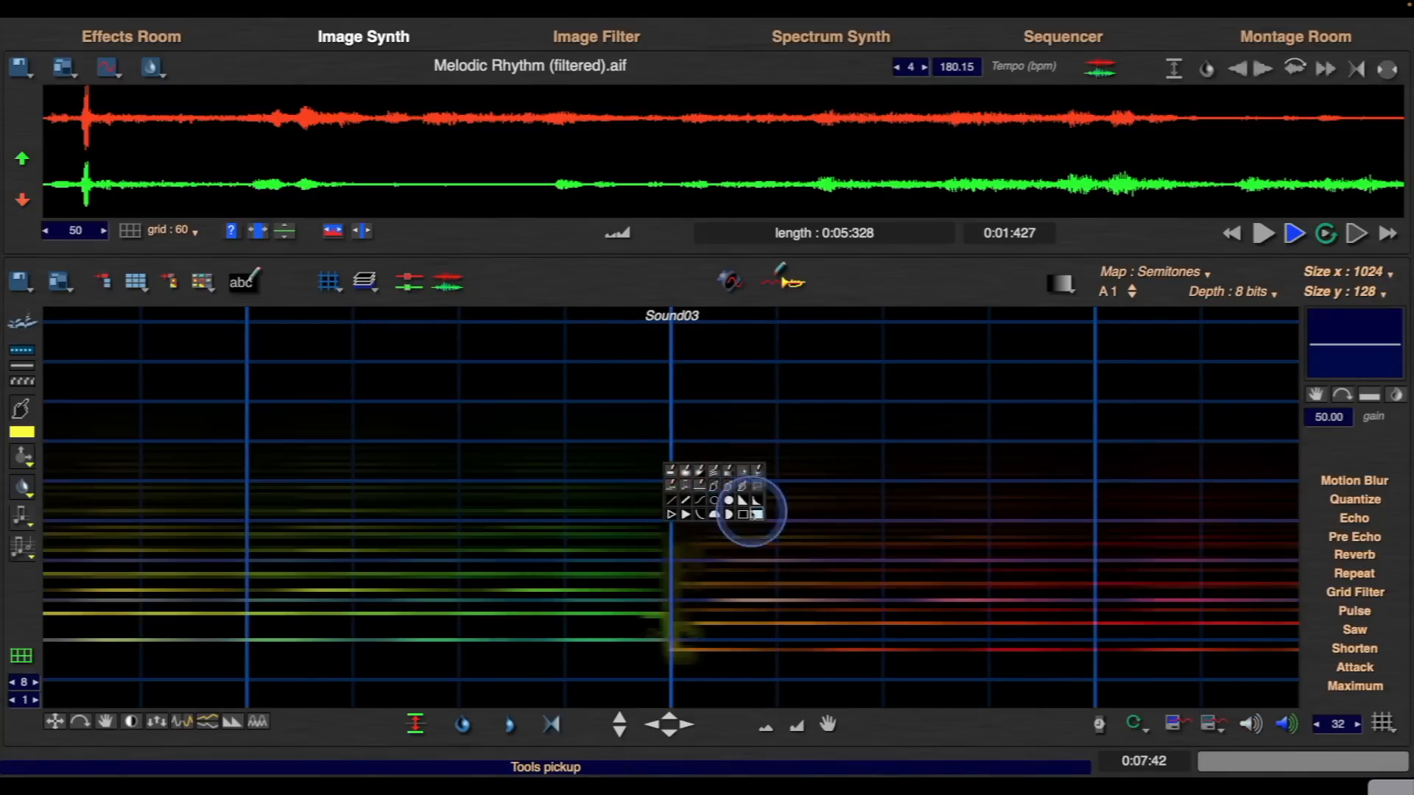
{"action": "left_click", "coordinate": [758, 477]}
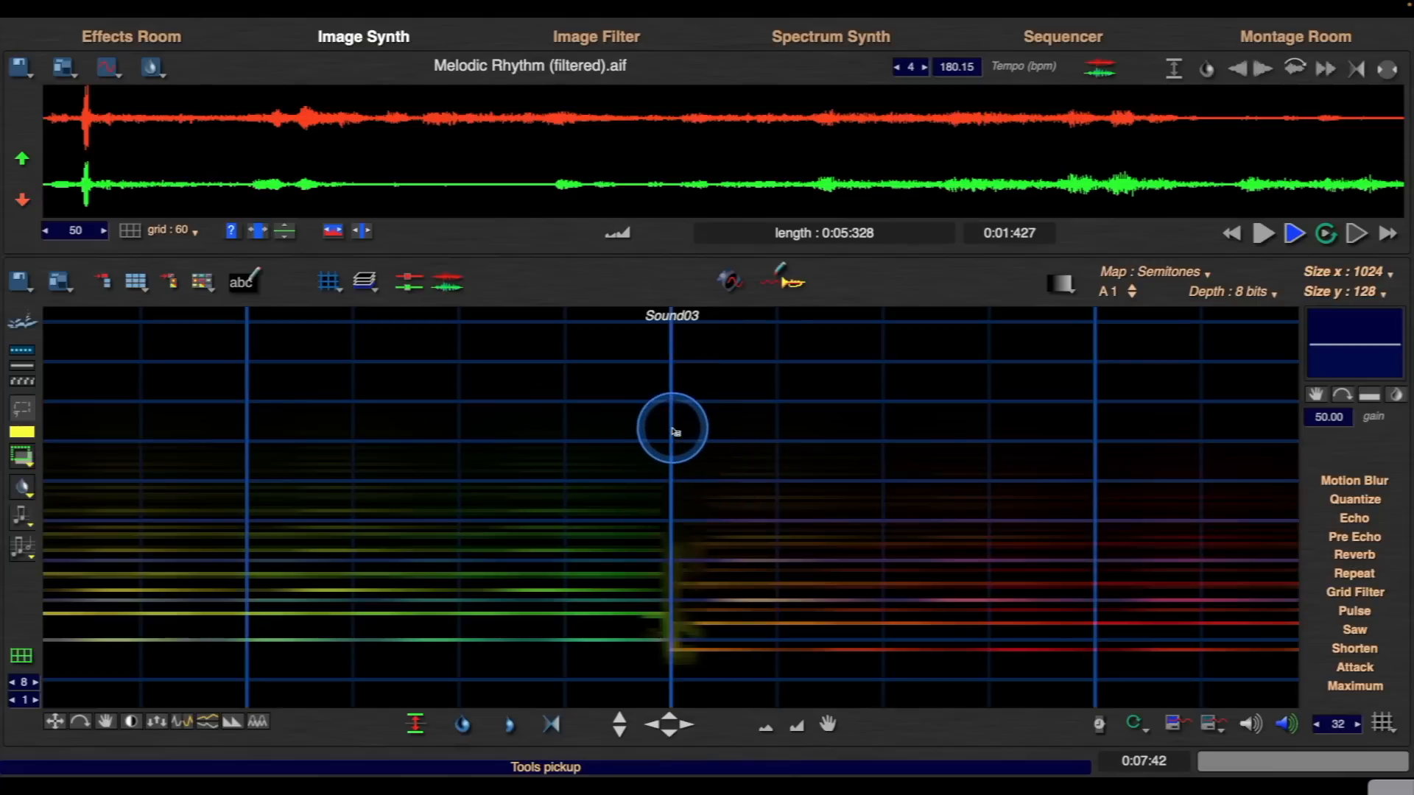
{"action": "left_click_drag", "start_coordinate": [638, 626], "coordinate": [541, 649]}
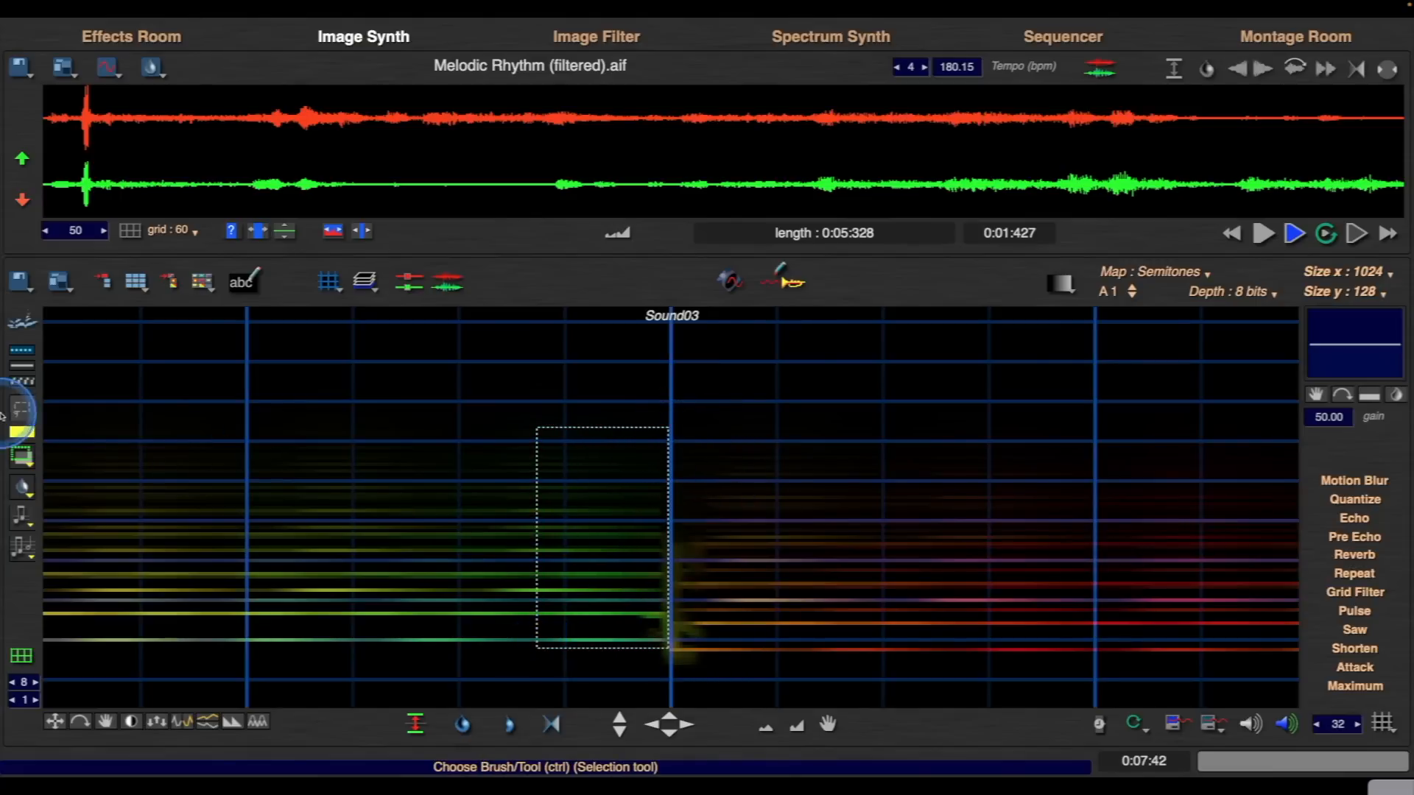
{"action": "left_click_drag", "start_coordinate": [22, 456], "coordinate": [86, 606]}
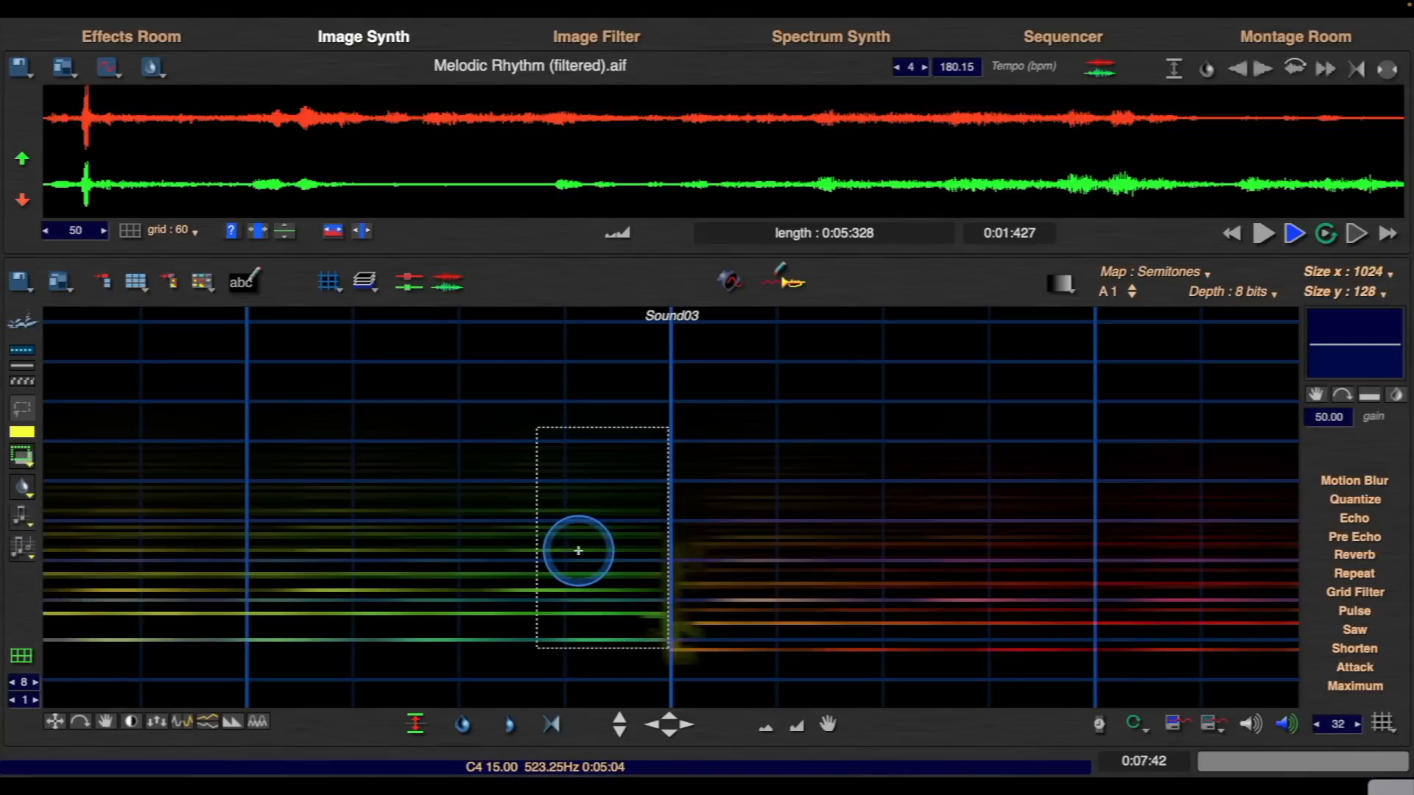
{"action": "left_click", "coordinate": [622, 684]}
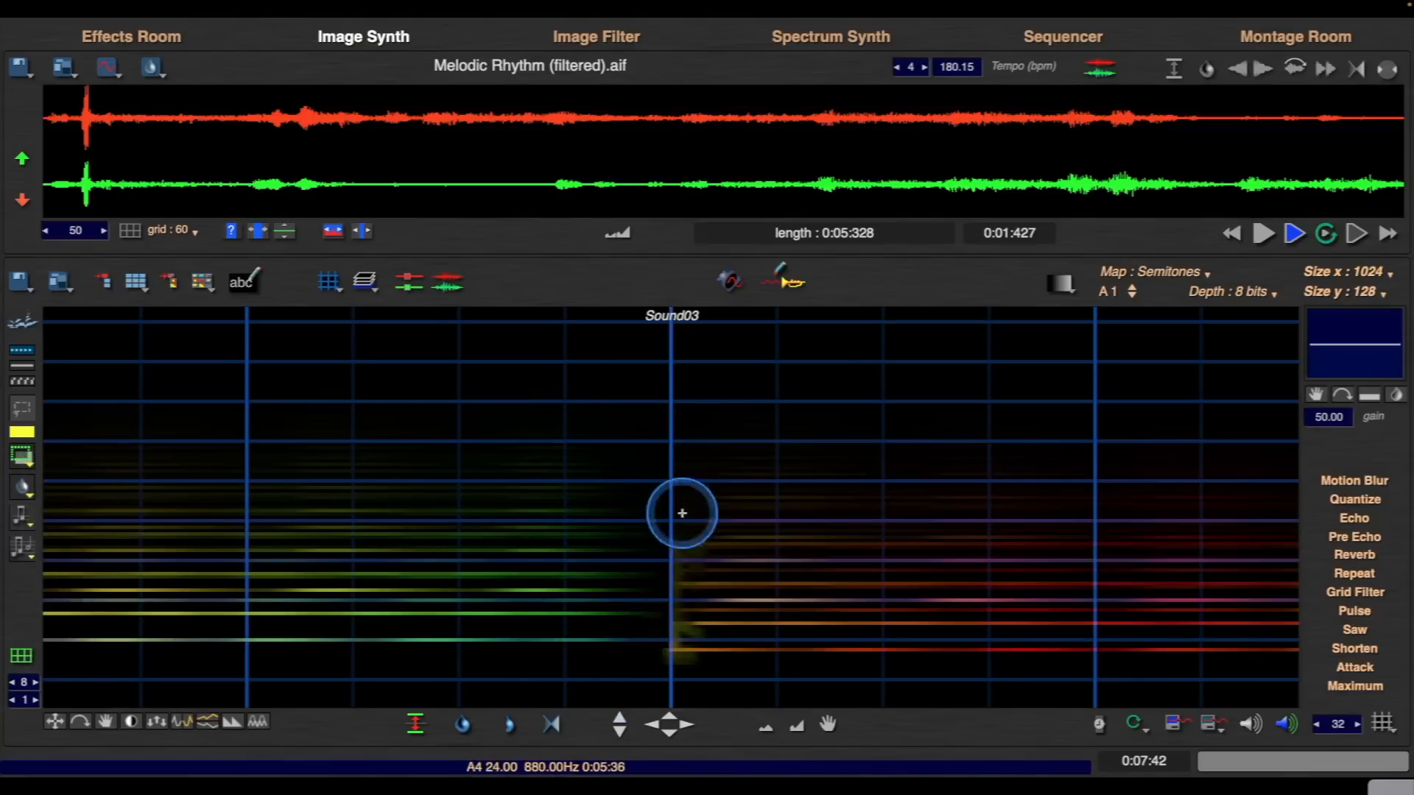
- Select the notes just after the seam, fade them in using a transfer mode, and play the transition
{"action": "mouse_move", "coordinate": [670, 444]}
{"action": "left_mouse_down"}
{"action": "mouse_move", "coordinate": [688, 565]}
{"action": "mouse_move", "coordinate": [733, 682]}
{"action": "mouse_move", "coordinate": [773, 681]}
{"action": "left_mouse_up"}
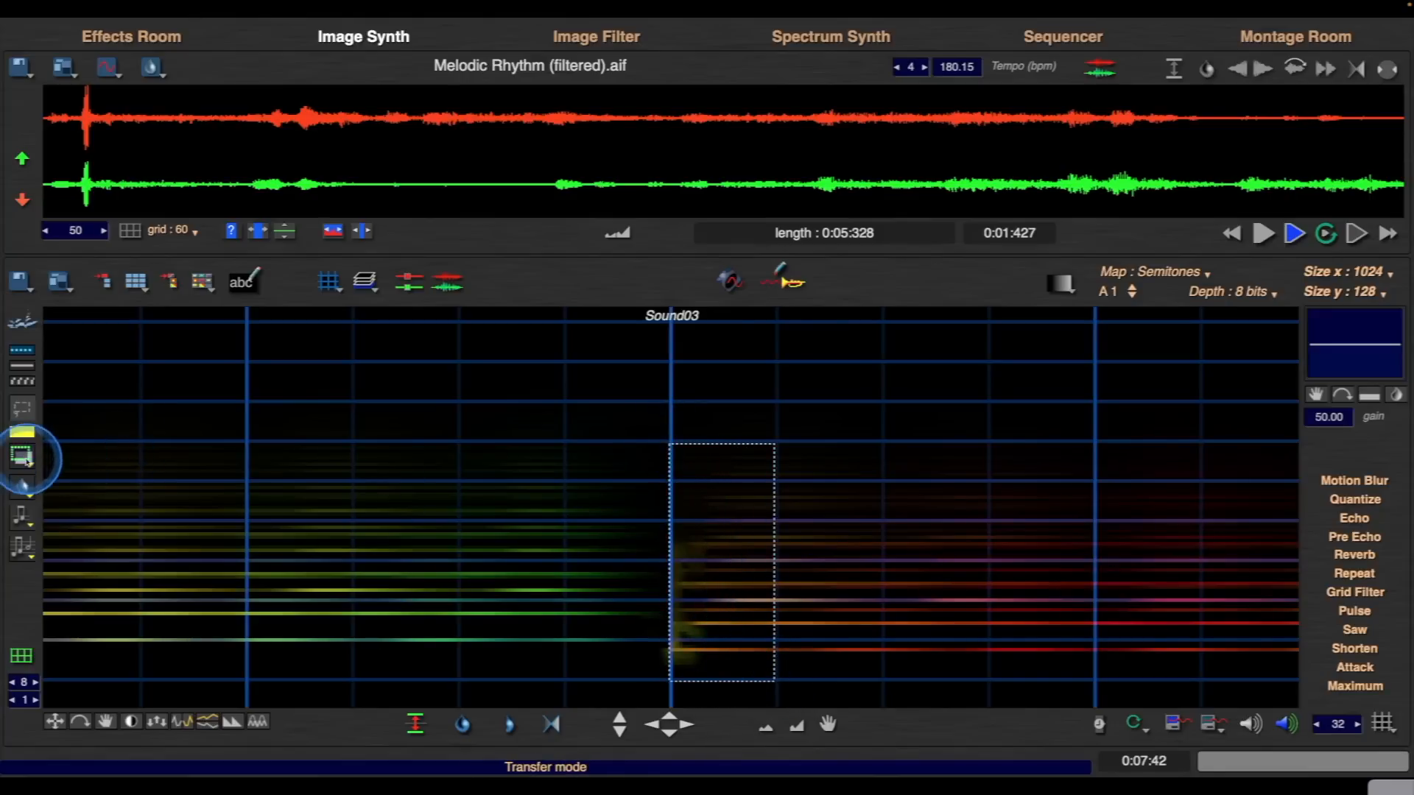
{"action": "mouse_move", "coordinate": [22, 455]}
{"action": "left_mouse_down"}
{"action": "mouse_move", "coordinate": [62, 467]}
{"action": "mouse_move", "coordinate": [105, 587]}
{"action": "left_mouse_up"}
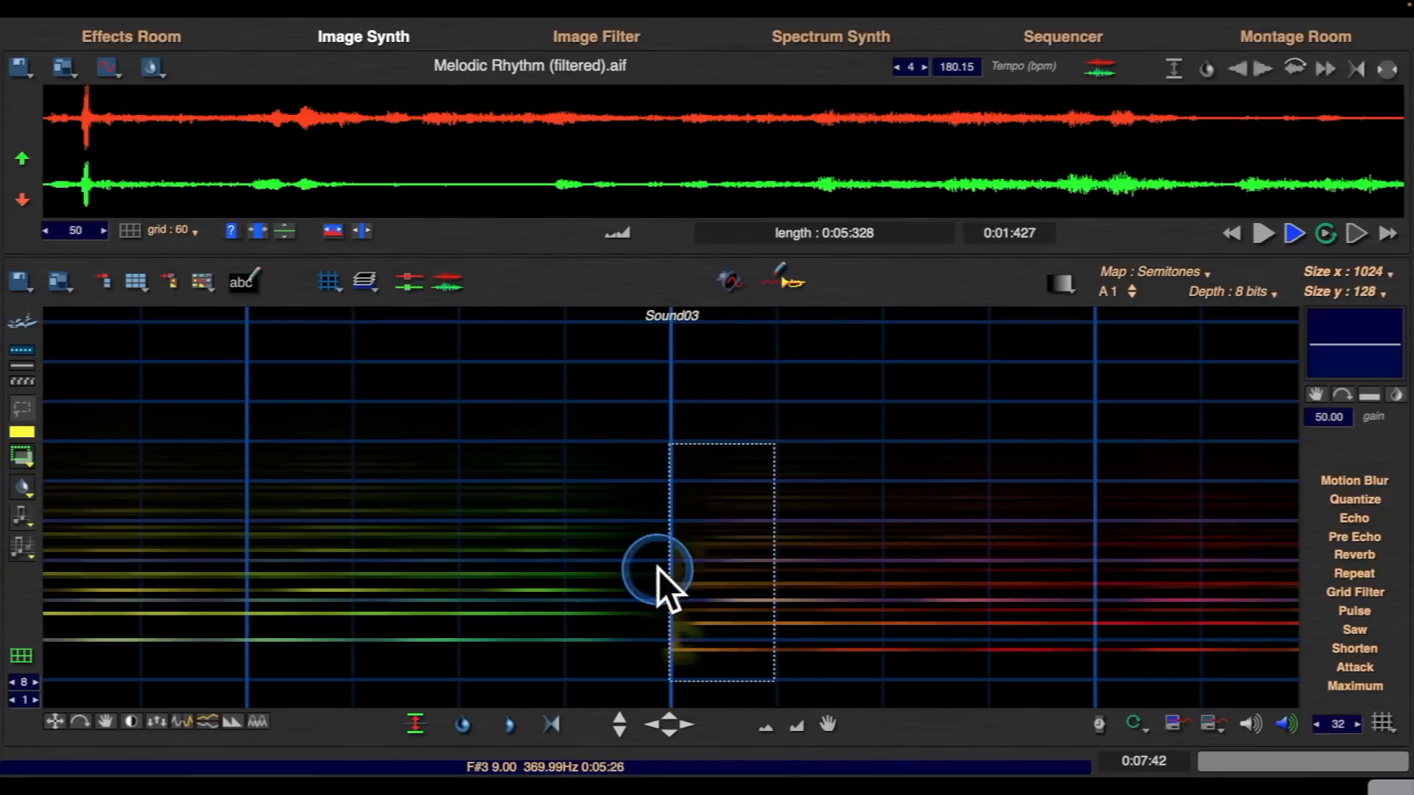
{"action": "left_click", "coordinate": [712, 566]}
{"action": "left_click", "coordinate": [647, 368]}
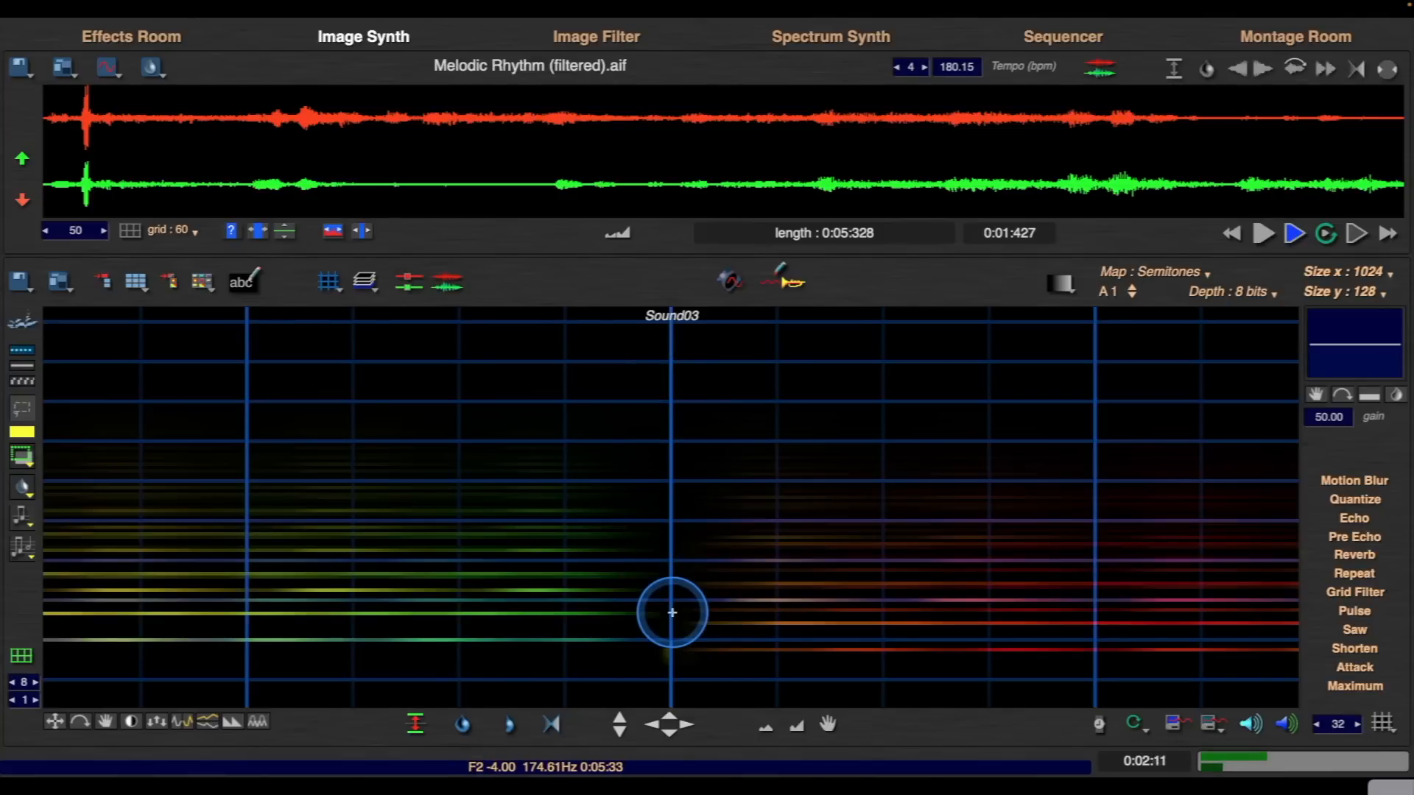
{"action": "key", "text": "space"}
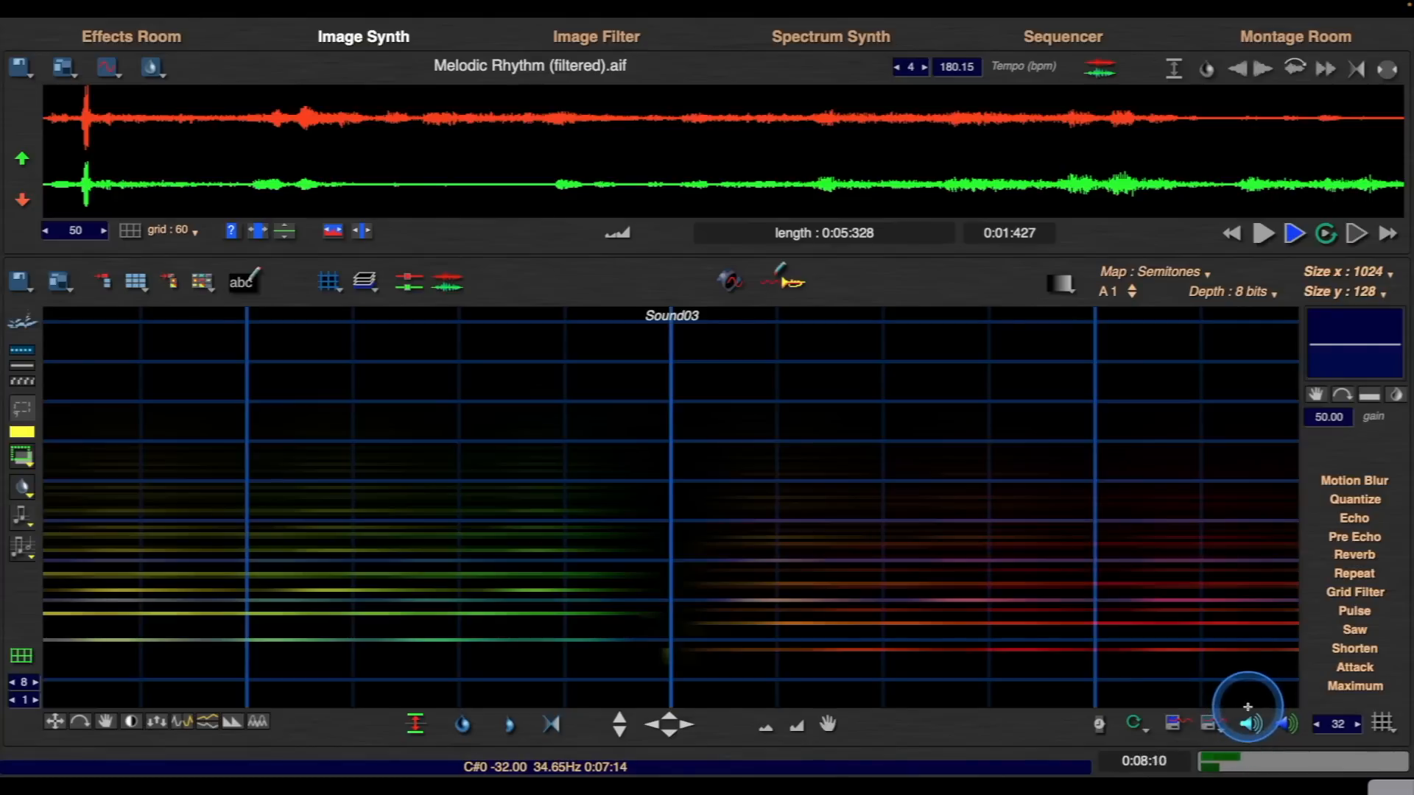
- Store the picture with the faded seam as a new preset
{"action": "key", "text": "a"}
{"action": "key", "text": "a"}
{"action": "key", "text": "a"}
{"action": "key", "text": "a"}
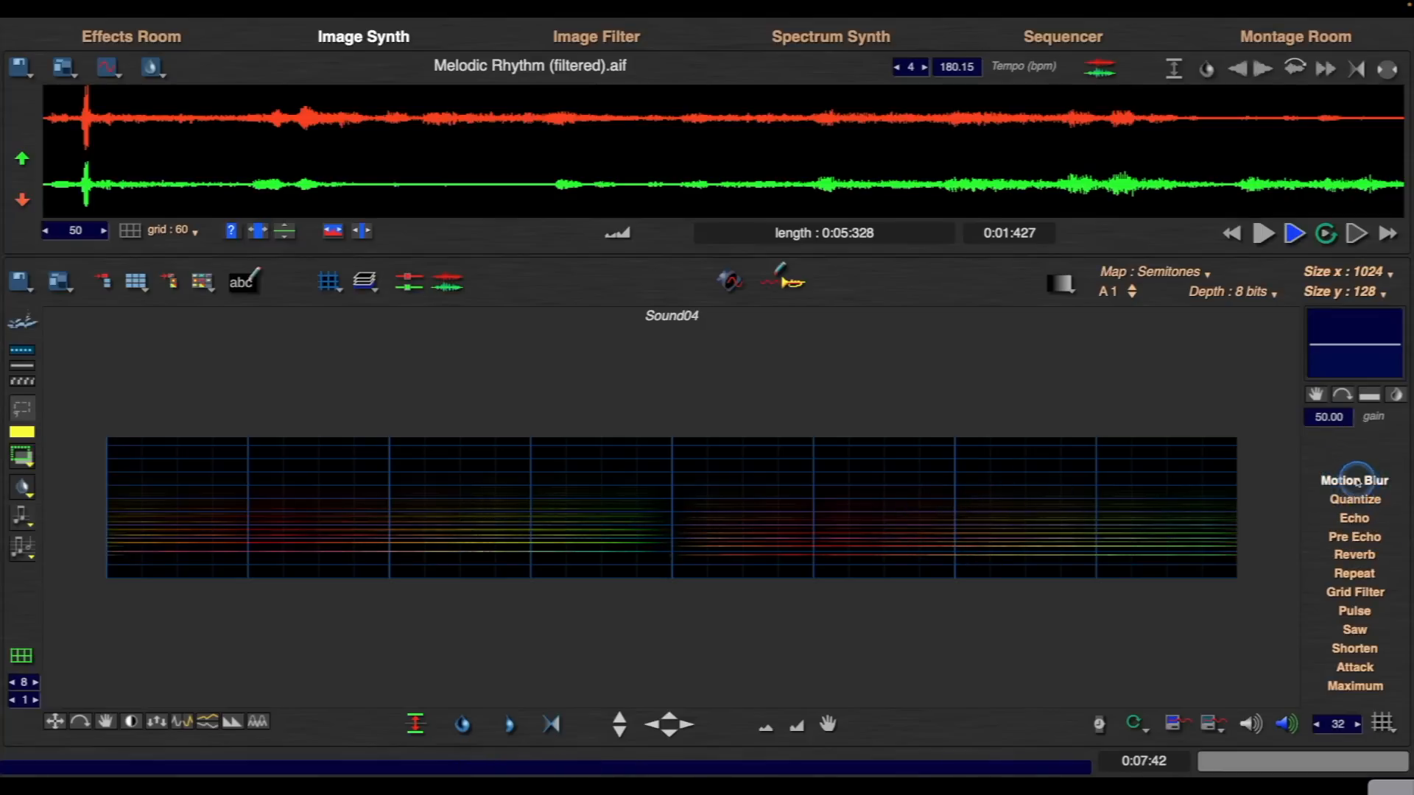
{"action": "left_click", "coordinate": [619, 731]}
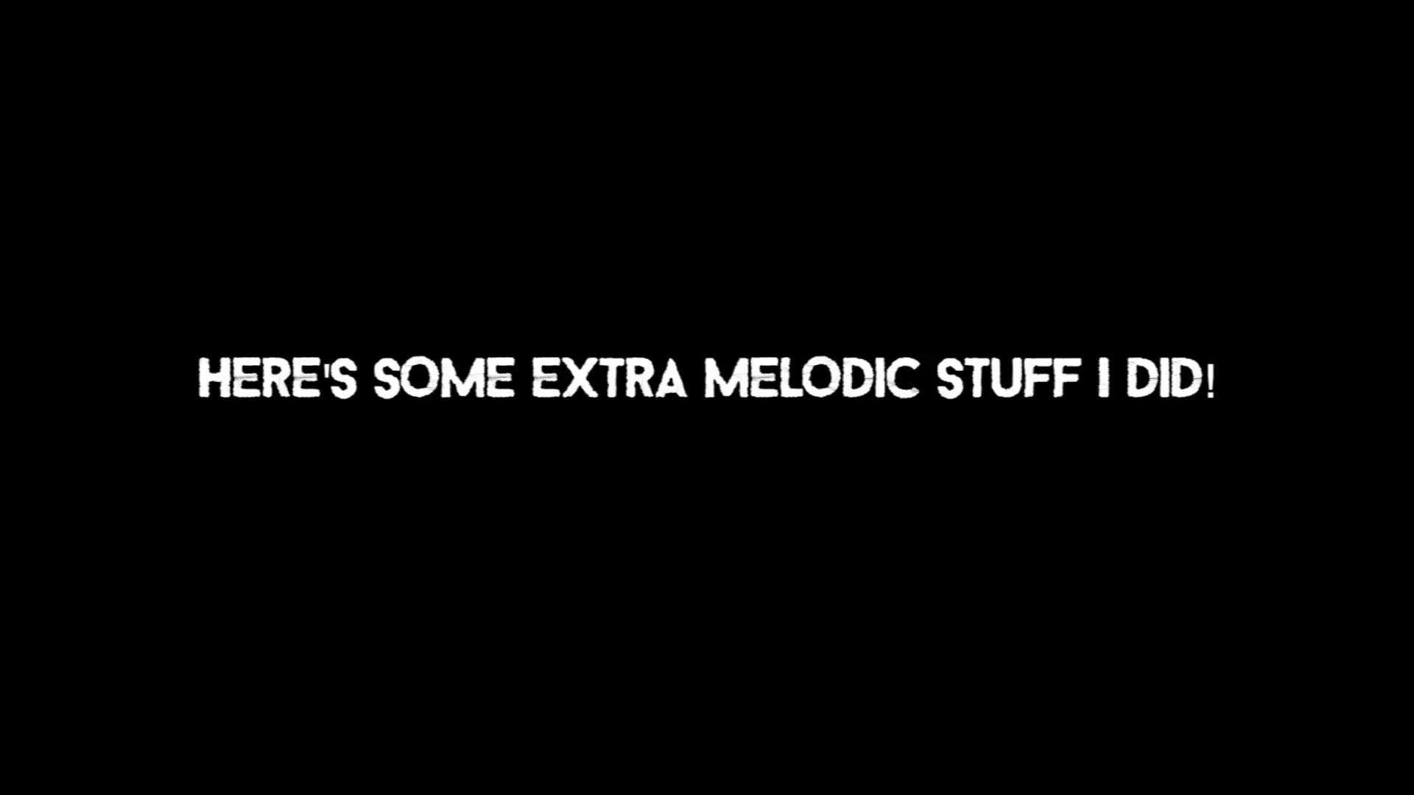
{"action": "left_click", "coordinate": [287, 423]}
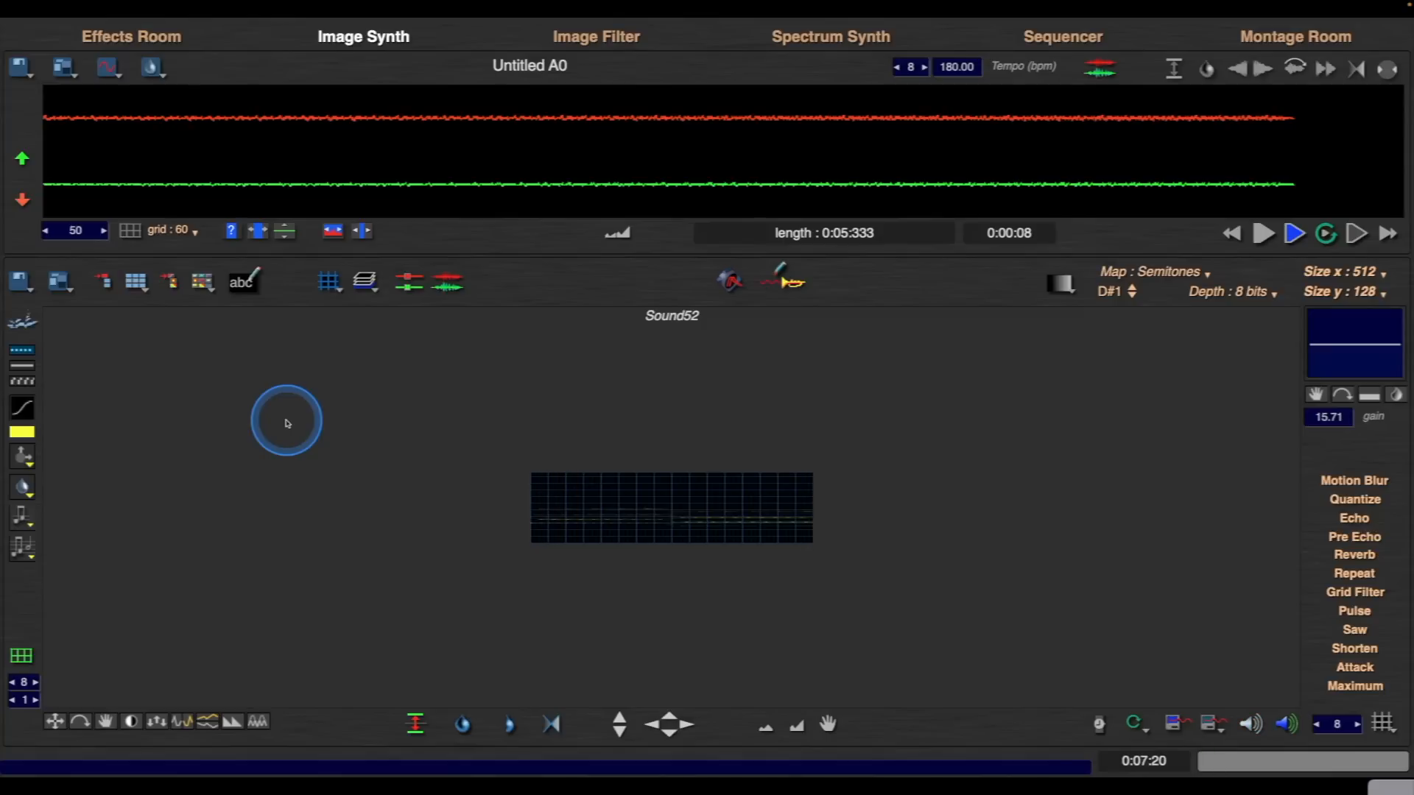
- Play the current picture, then load the preset Sound59 and the preset after it from the picture presets
{"action": "key", "text": "a"}
{"action": "key", "text": "z"}
{"action": "key", "text": "z"}
{"action": "key", "text": "z"}
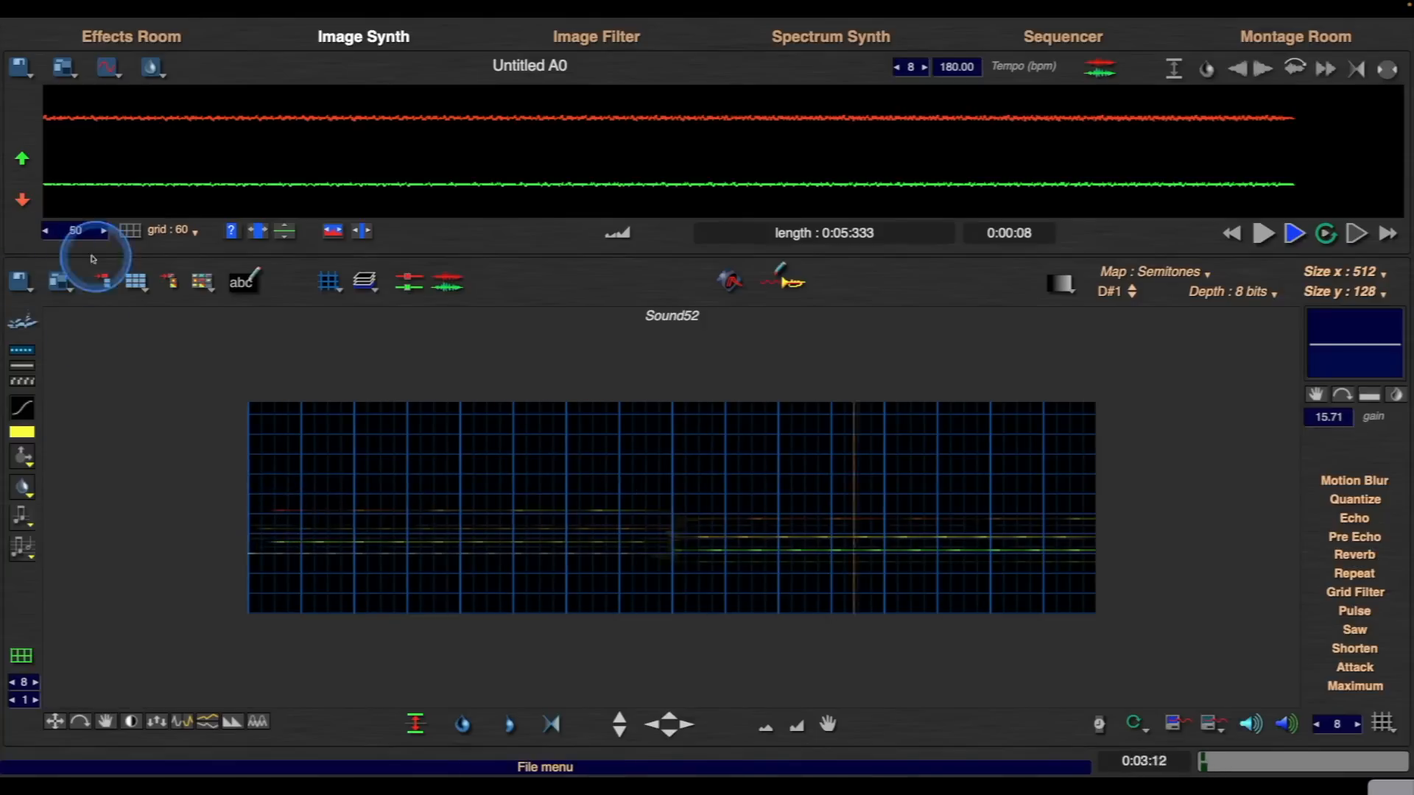
{"action": "left_click", "coordinate": [135, 281]}
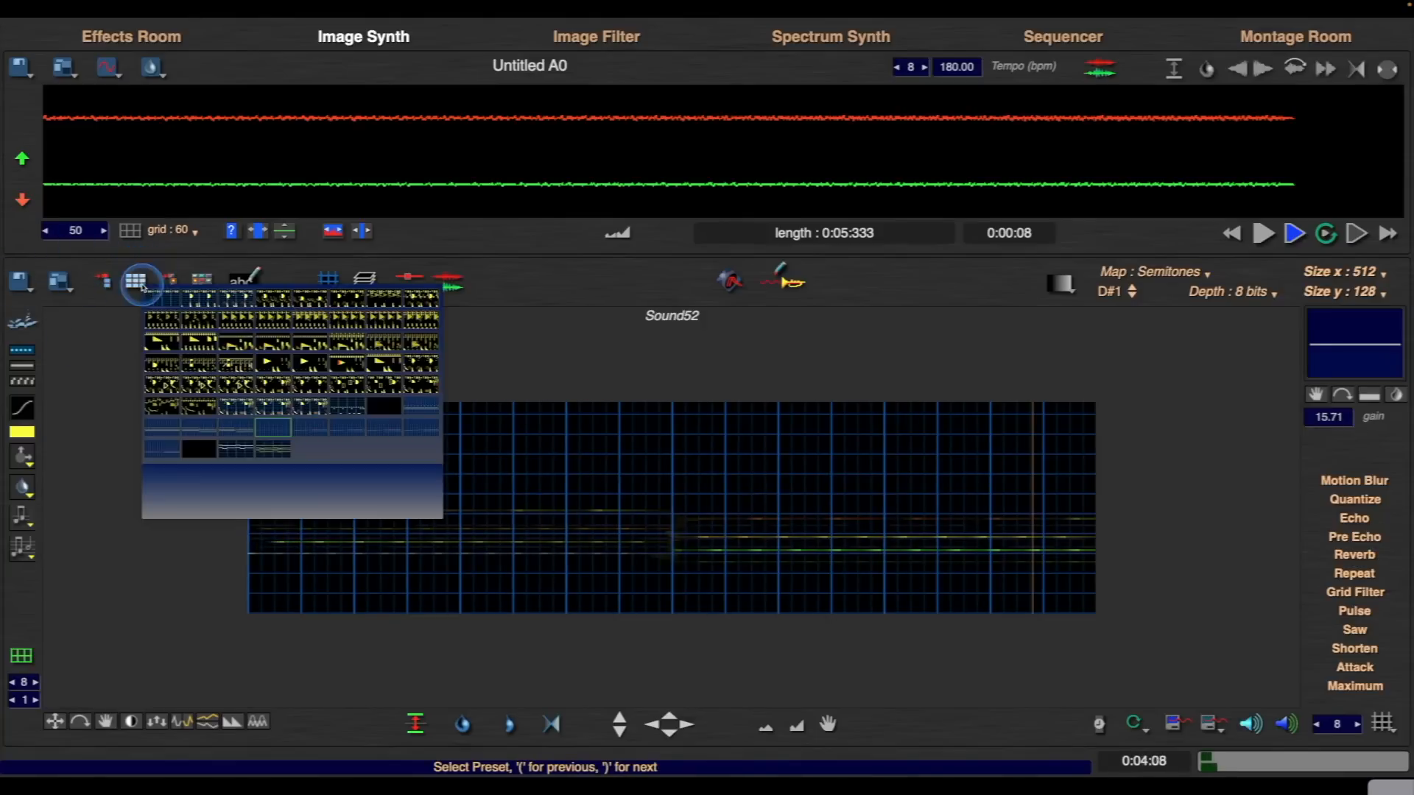
{"action": "left_click", "coordinate": [233, 450]}
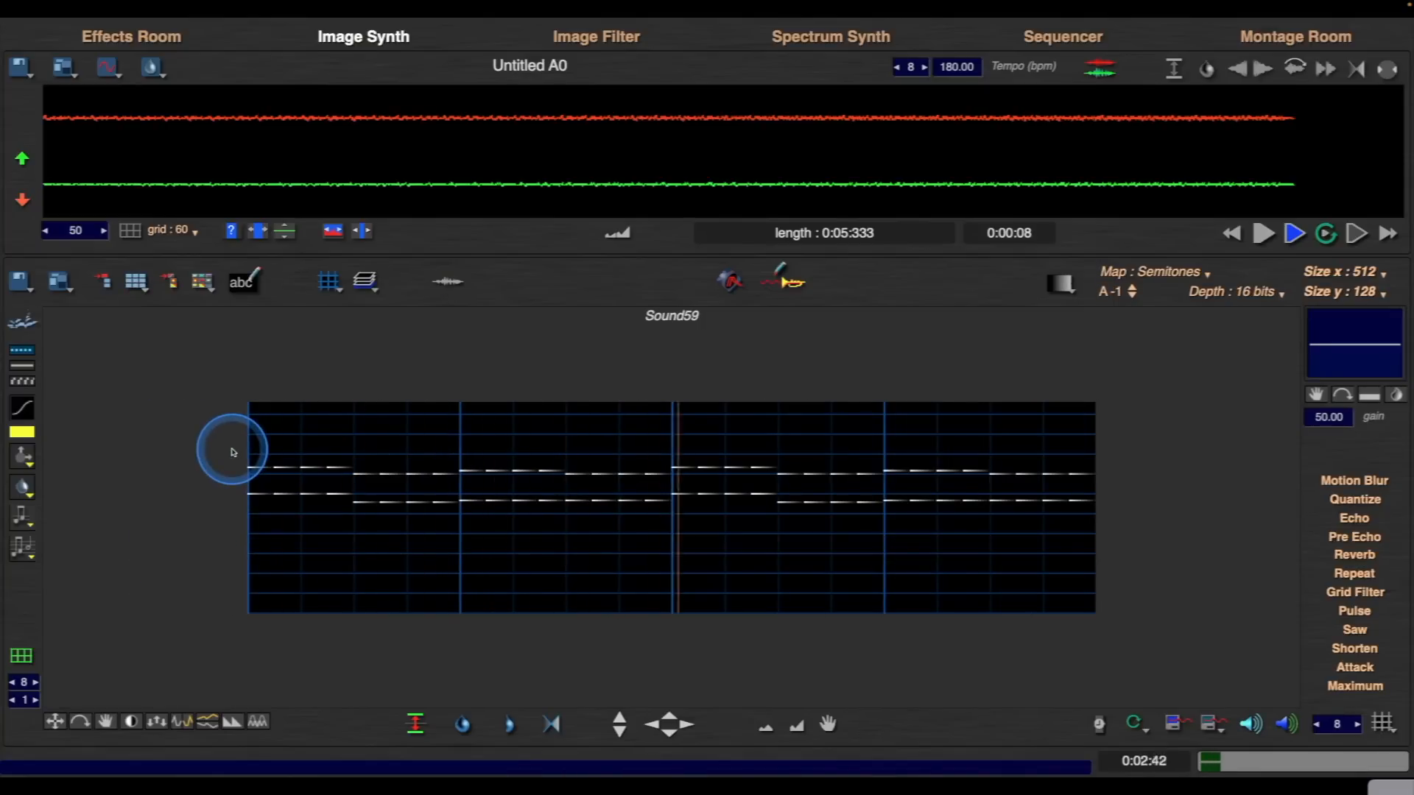
{"action": "left_click", "coordinate": [135, 281]}
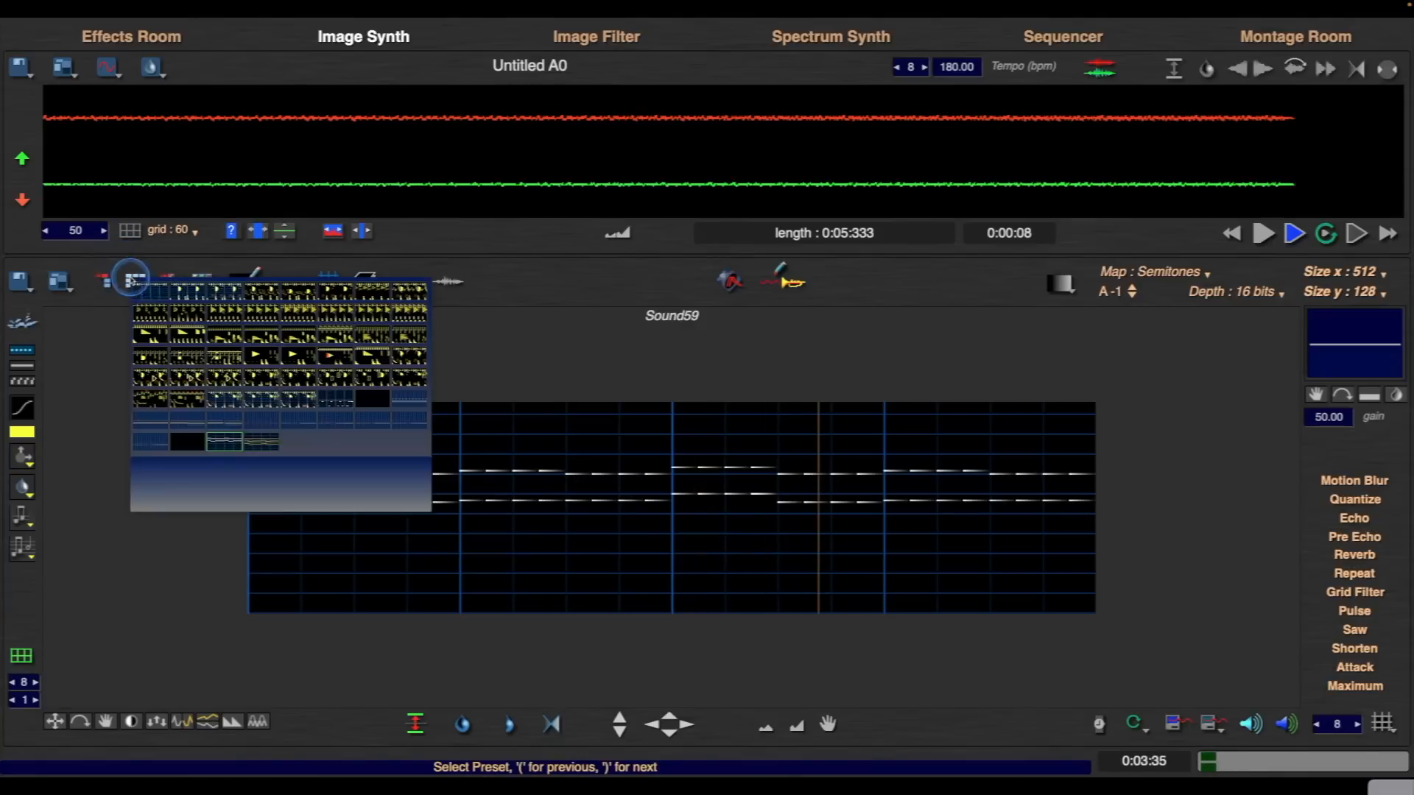
{"action": "left_click", "coordinate": [252, 442]}
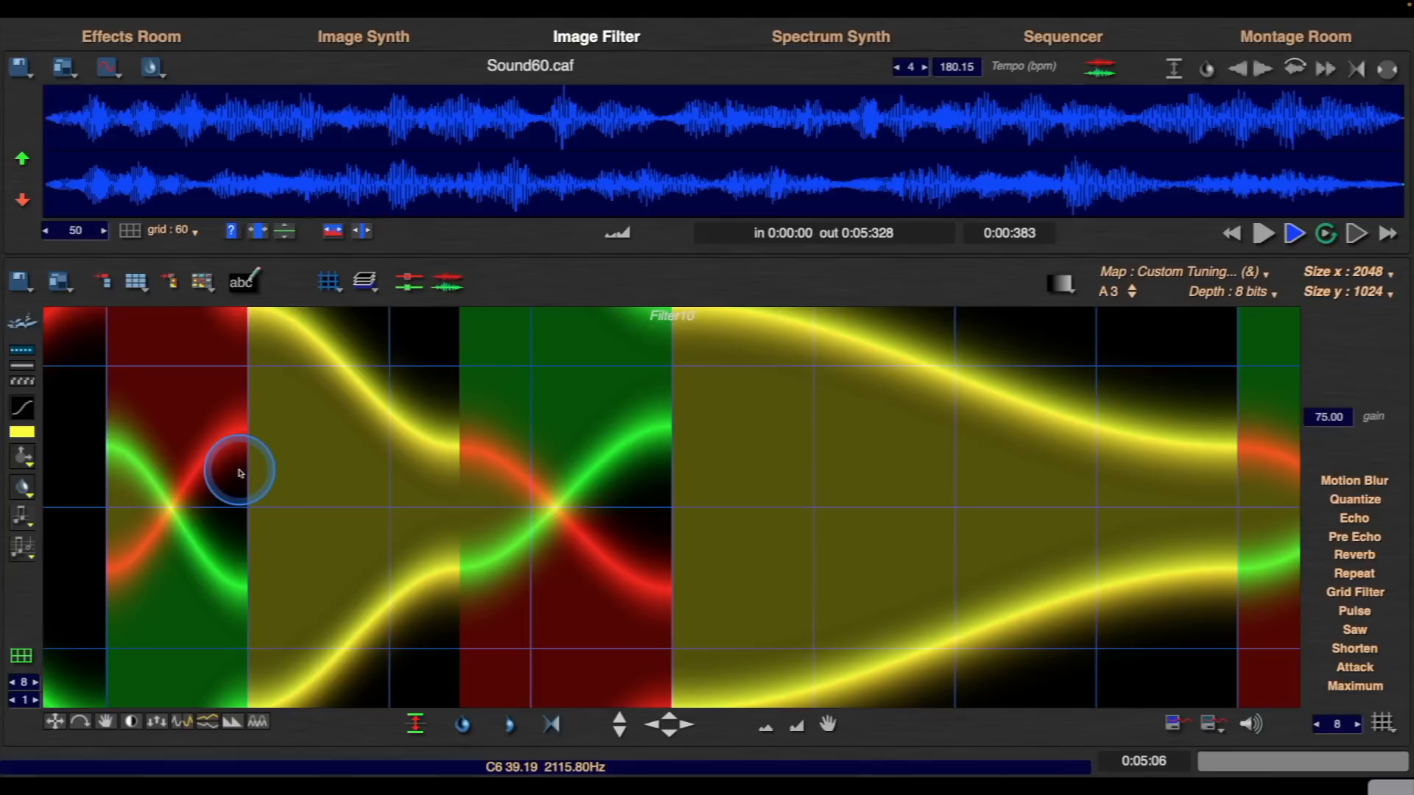
{"action": "key", "text": "a"}
{"action": "key", "text": "a"}
{"action": "key", "text": "a"}
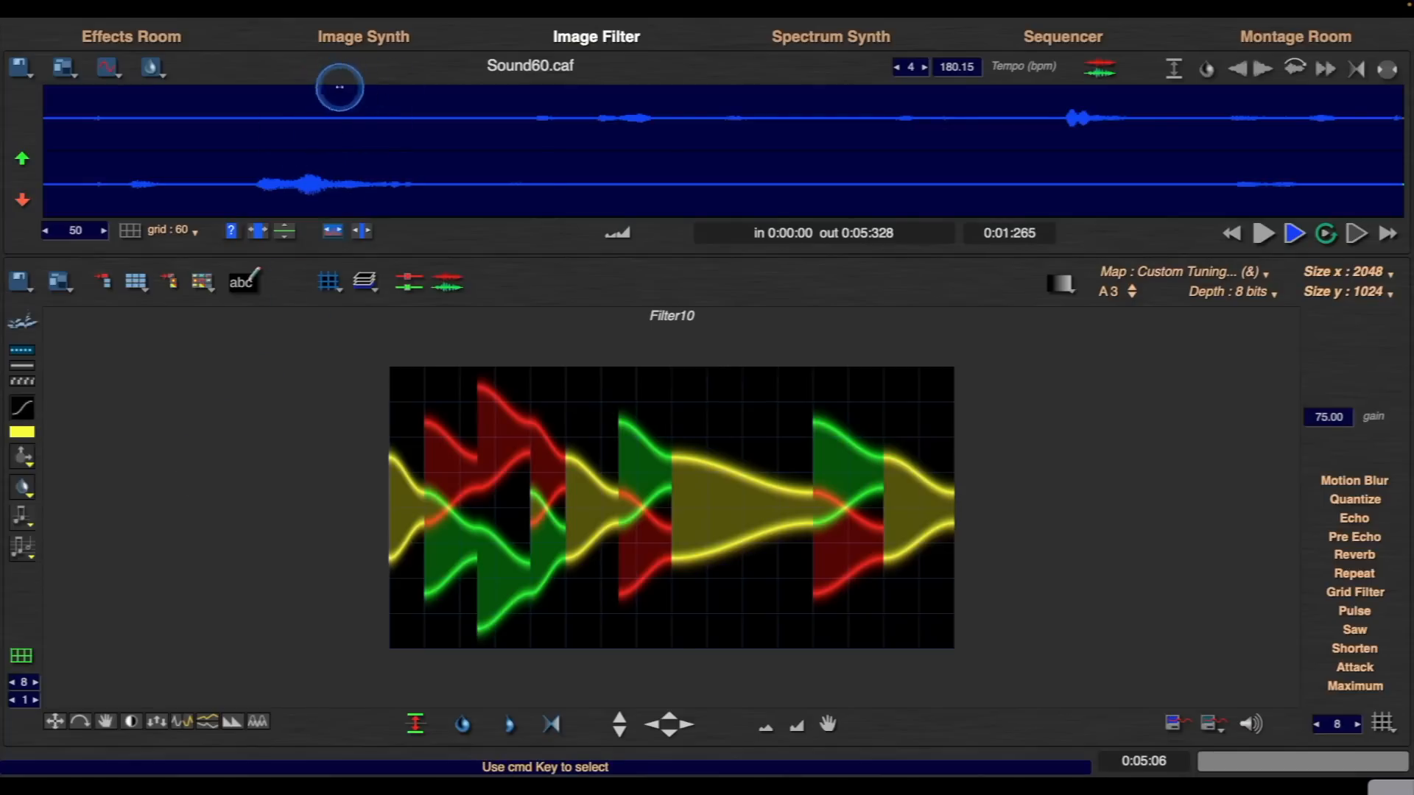
- In the Effects Room, choose Grain and set input step to 3.932 ms, output step to 115.794 ms and randomization to 147.942 ms
{"action": "left_click", "coordinate": [156, 36]}
{"action": "left_click", "coordinate": [313, 350]}
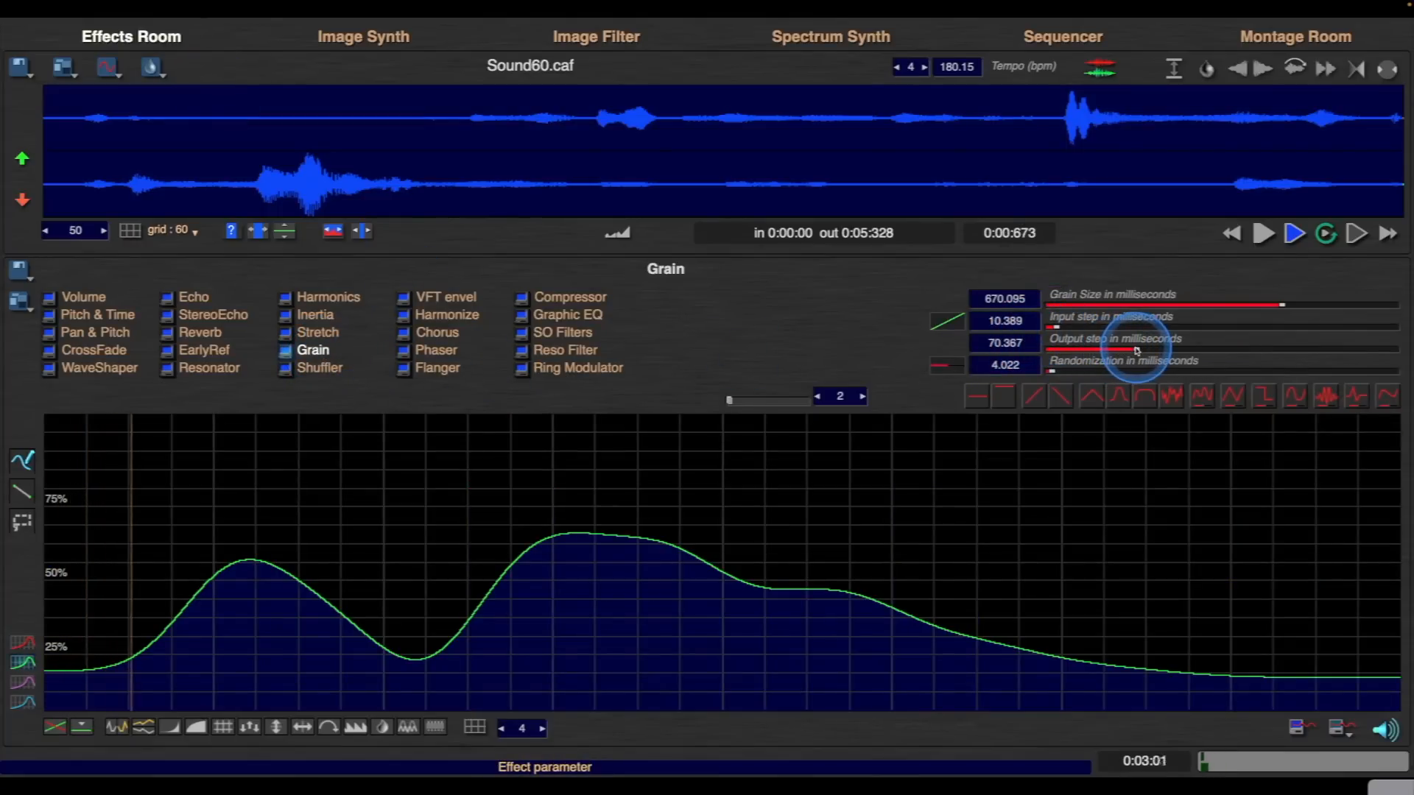
{"action": "left_click_drag", "start_coordinate": [1137, 351], "coordinate": [1202, 350]}
{"action": "left_click", "coordinate": [1054, 326]}
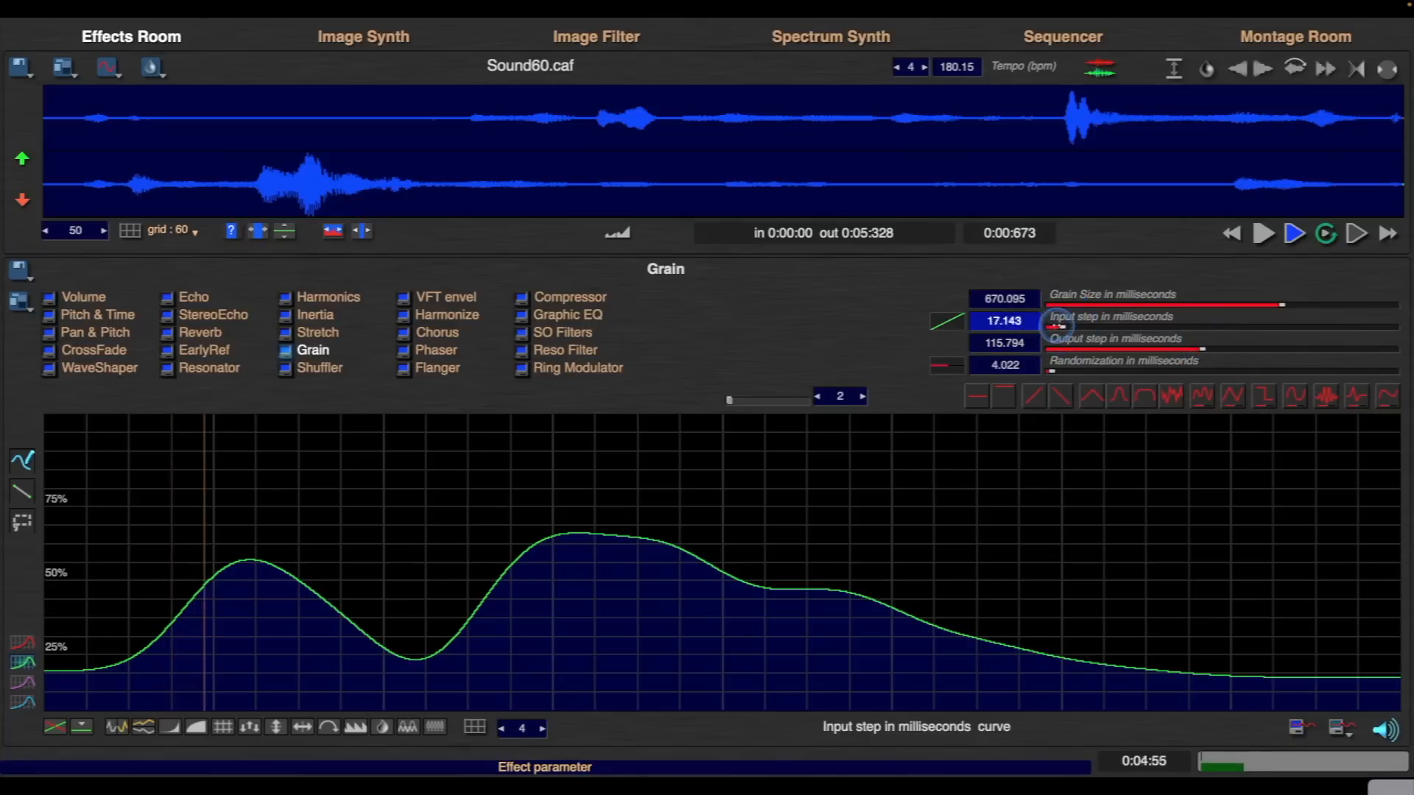
{"action": "left_click_drag", "start_coordinate": [1053, 326], "coordinate": [1050, 327]}
{"action": "left_click_drag", "start_coordinate": [1052, 371], "coordinate": [1150, 374]}
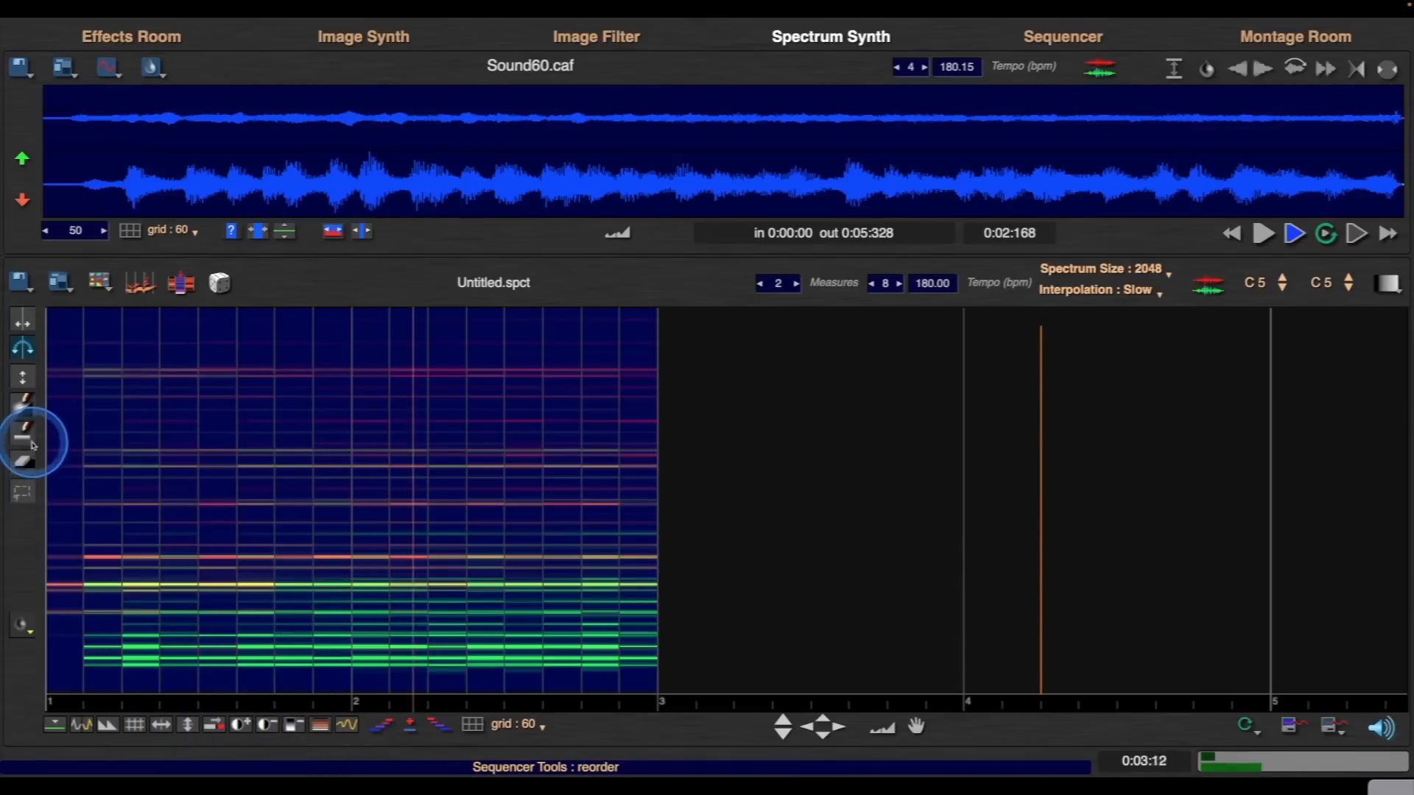
- Draw bright flat harmonics across the middle of the Spectrum Synth events, and brush the lower harmonics of the third and tenth events louder
{"action": "left_click", "coordinate": [22, 431]}
{"action": "mouse_move", "coordinate": [160, 477]}
{"action": "left_mouse_down"}
{"action": "mouse_move", "coordinate": [312, 479]}
{"action": "mouse_move", "coordinate": [412, 522]}
{"action": "mouse_move", "coordinate": [479, 501]}
{"action": "left_mouse_up"}
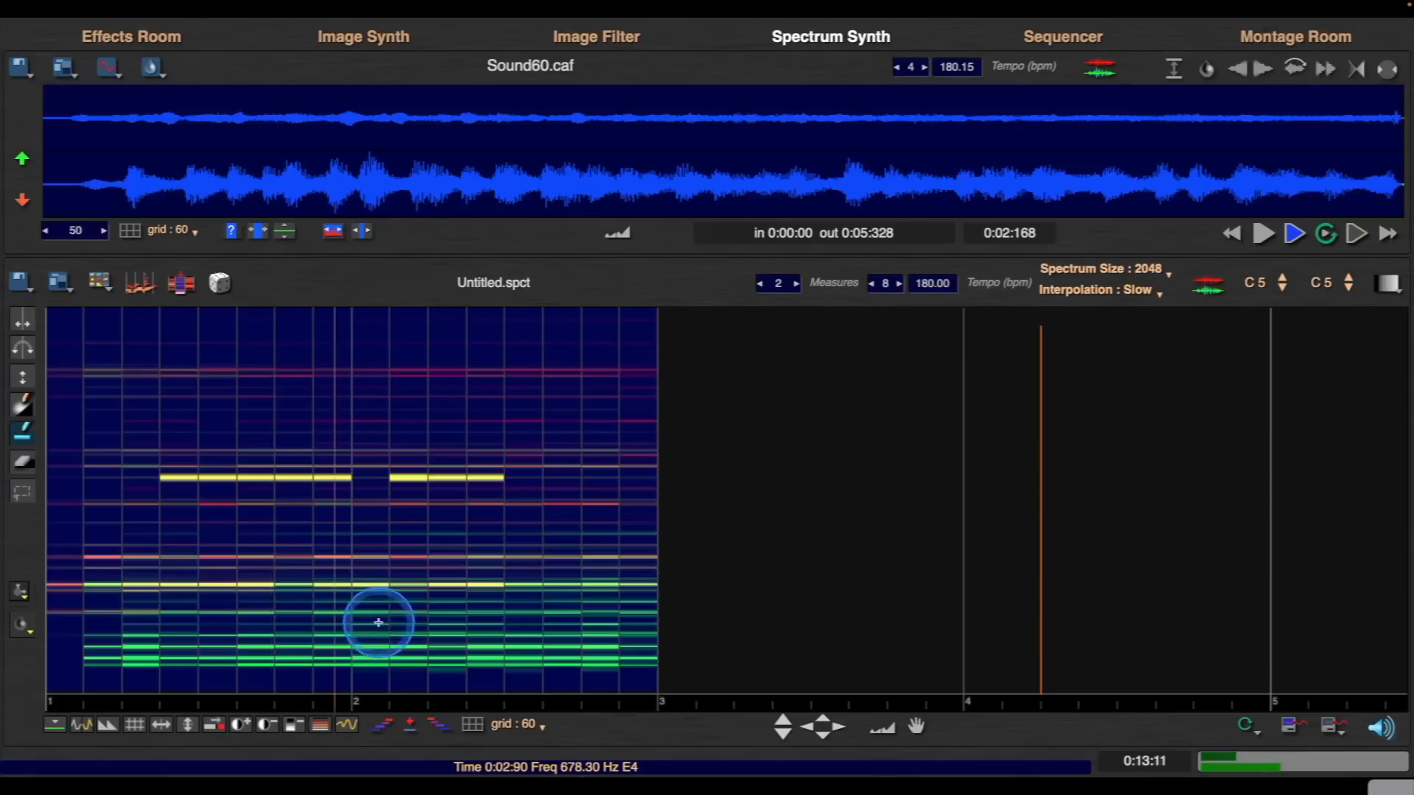
{"action": "left_click", "coordinate": [23, 403]}
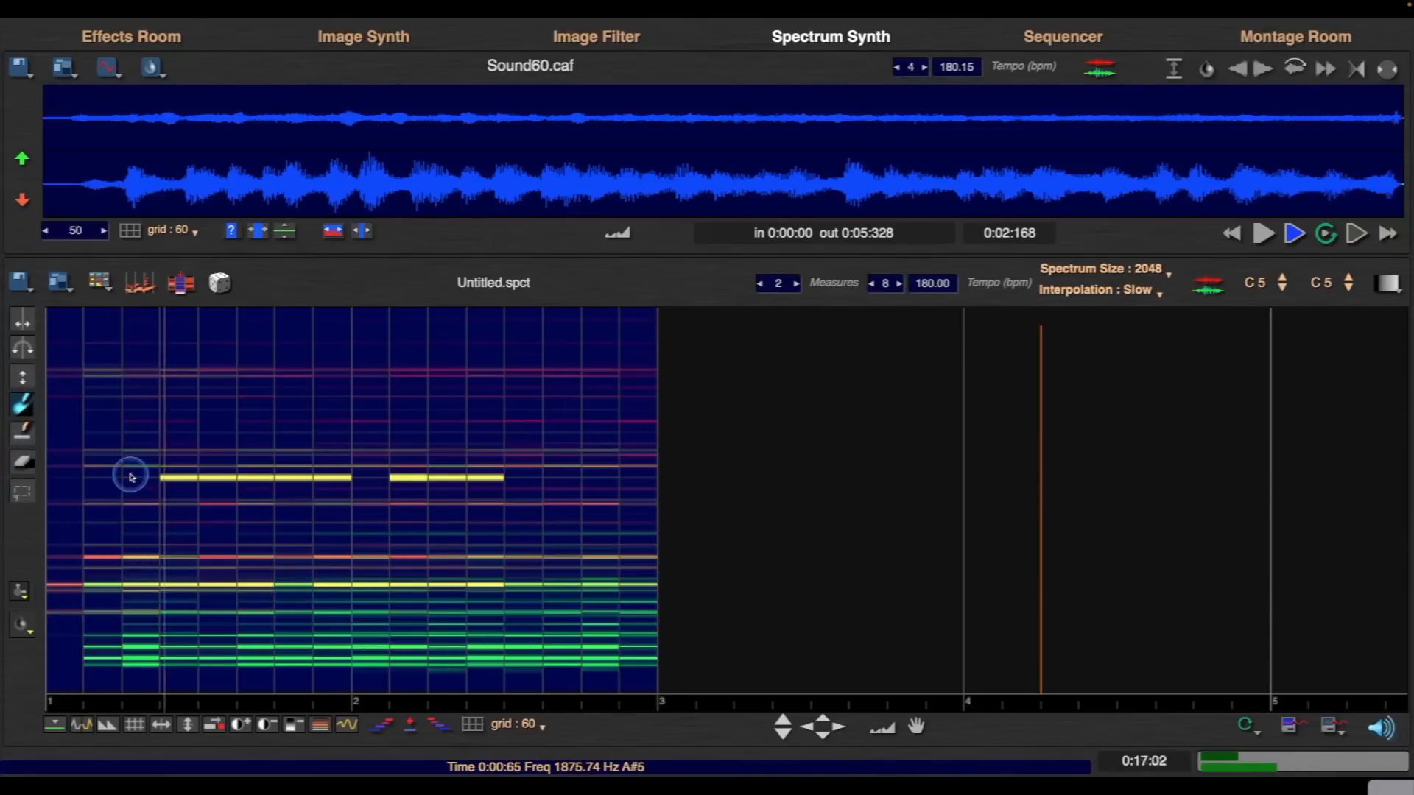
{"action": "left_click", "coordinate": [138, 562]}
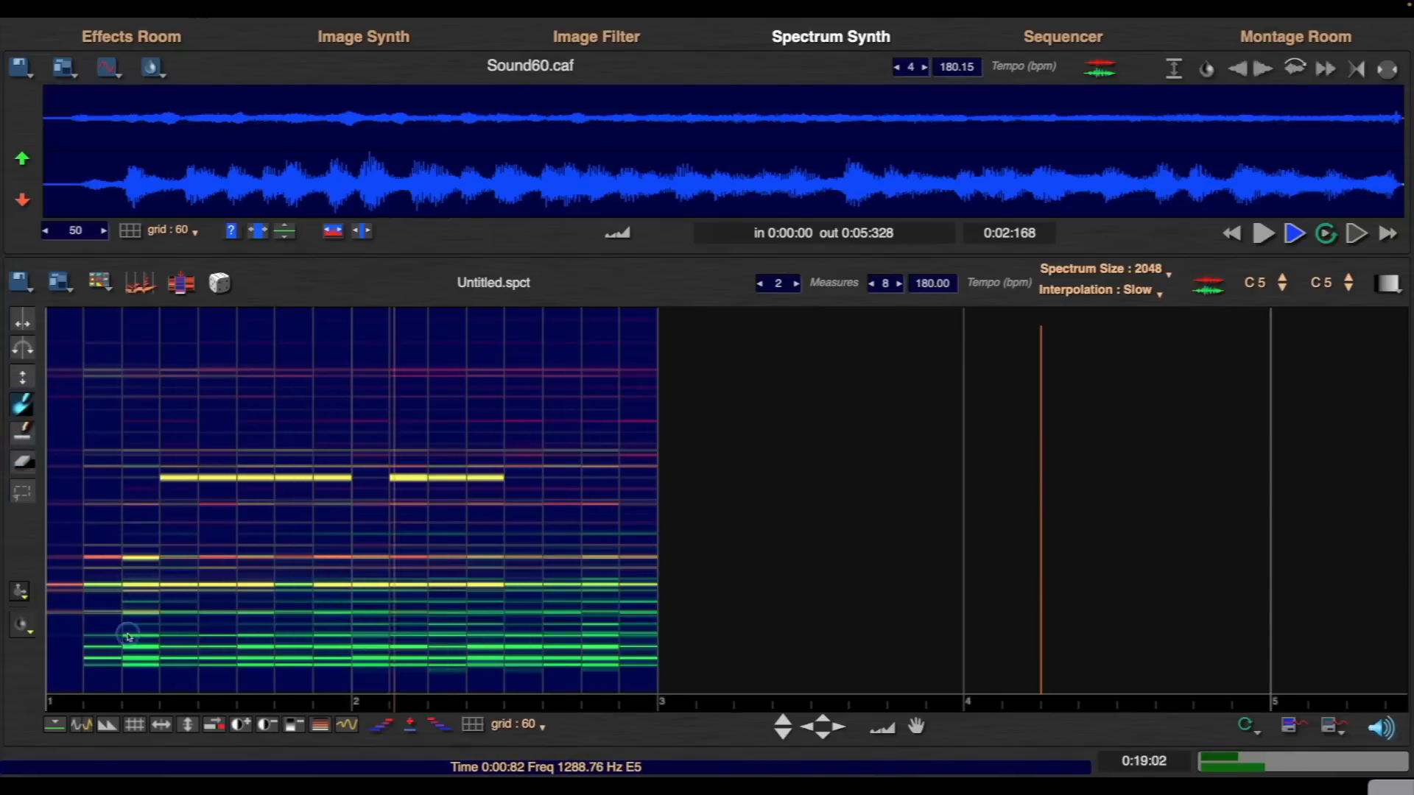
{"action": "left_click", "coordinate": [141, 562]}
{"action": "left_click", "coordinate": [140, 577]}
{"action": "left_click", "coordinate": [118, 673]}
{"action": "mouse_move", "coordinate": [119, 673]}
{"action": "left_mouse_down"}
{"action": "mouse_move", "coordinate": [142, 654]}
{"action": "mouse_move", "coordinate": [136, 690]}
{"action": "mouse_move", "coordinate": [439, 568]}
{"action": "mouse_move", "coordinate": [396, 557]}
{"action": "left_mouse_up"}
{"action": "left_click", "coordinate": [390, 567]}
{"action": "left_click_drag", "start_coordinate": [415, 667], "coordinate": [404, 571]}
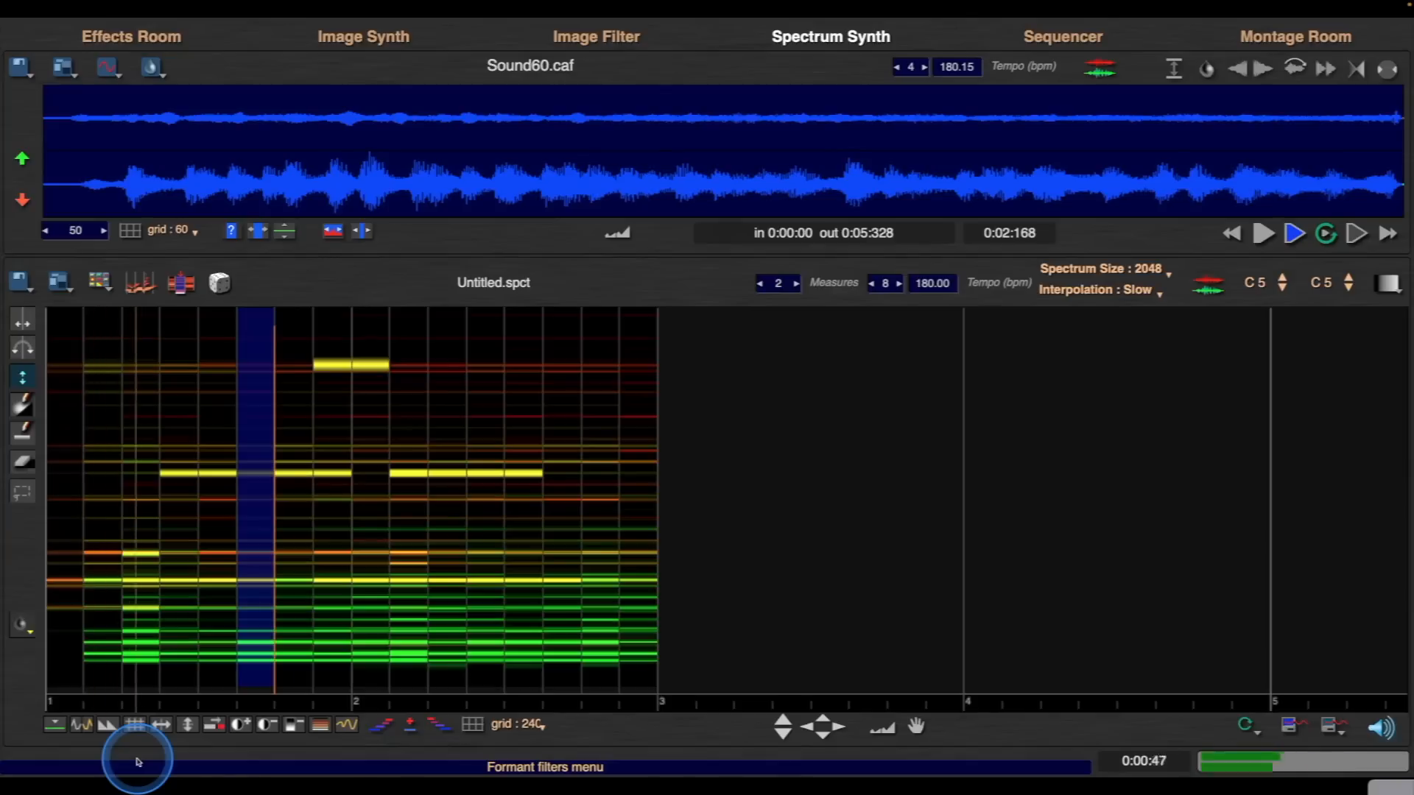
- Select all spectrum events, shift their harmonics down in pitch, deselect them, and render the spectrum sequence to sound
{"action": "key", "text": "super+a"}
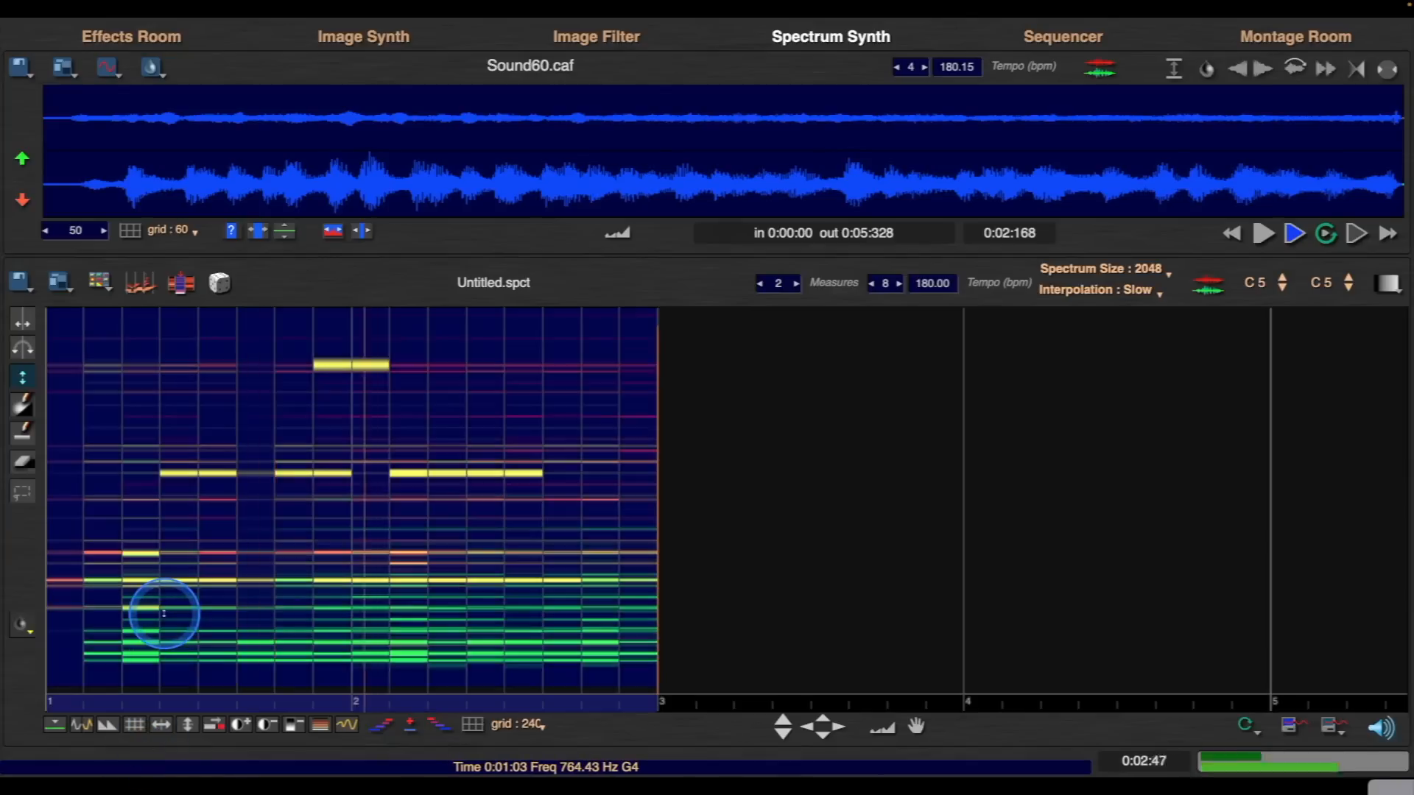
{"action": "left_click_drag", "start_coordinate": [164, 614], "coordinate": [165, 640]}
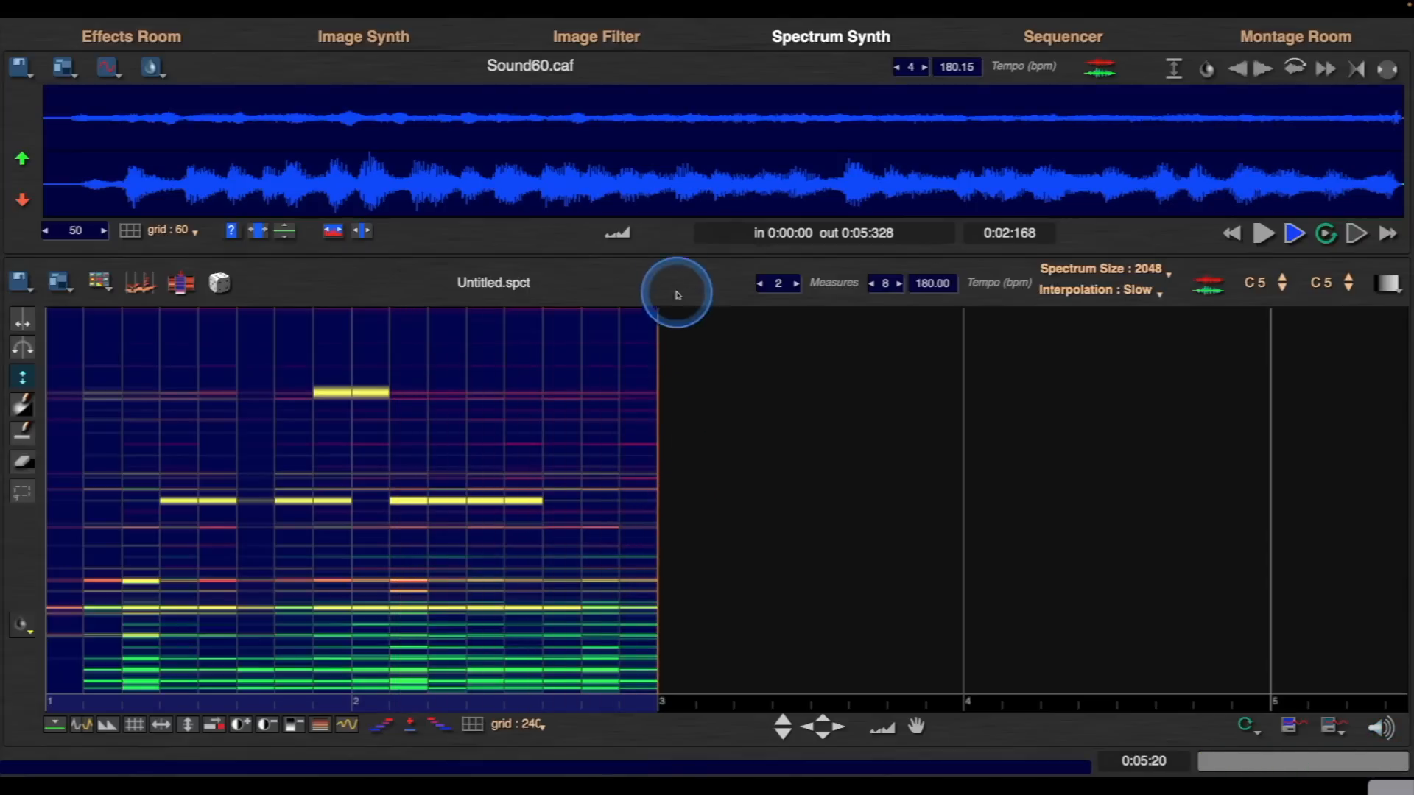
{"action": "left_click", "coordinate": [607, 360]}
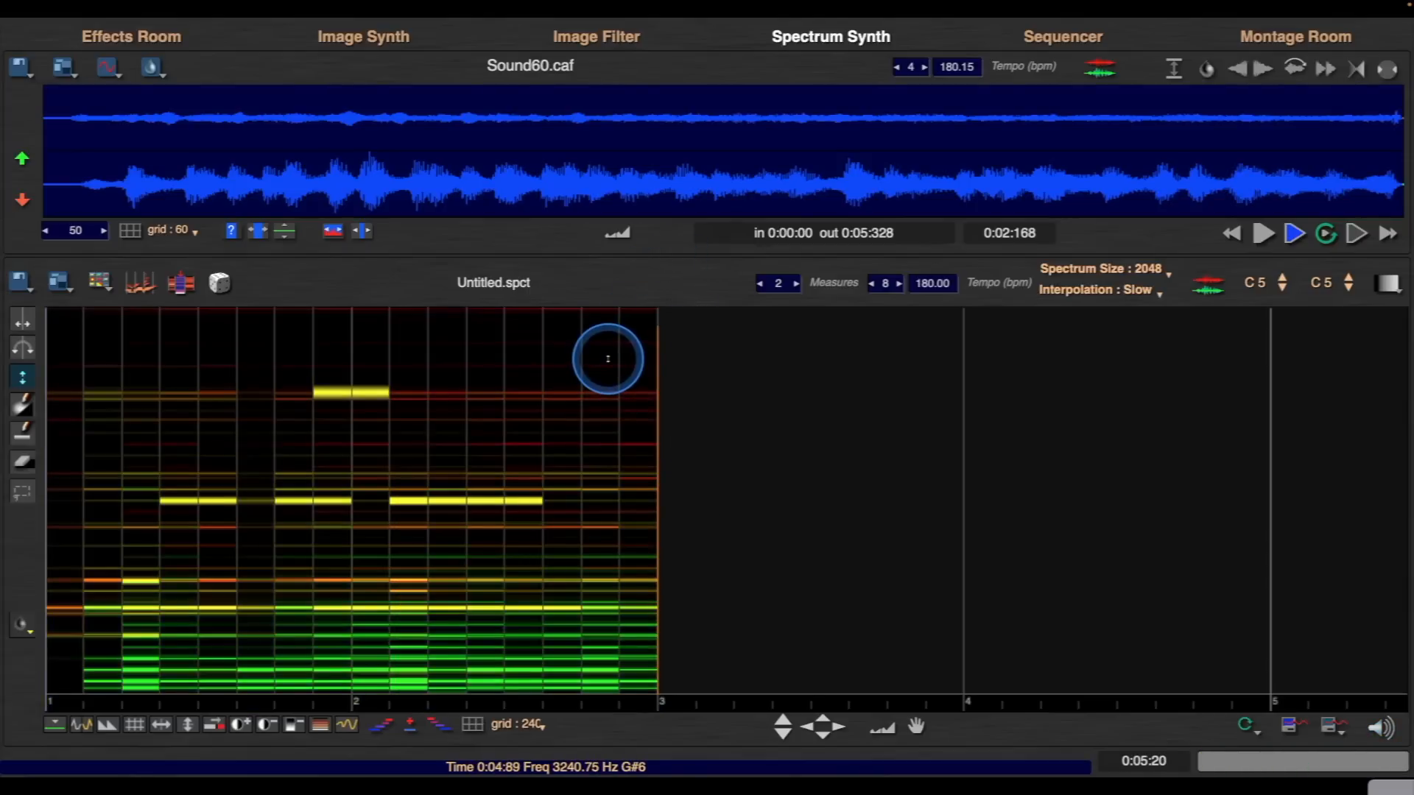
{"action": "key", "text": "Return"}
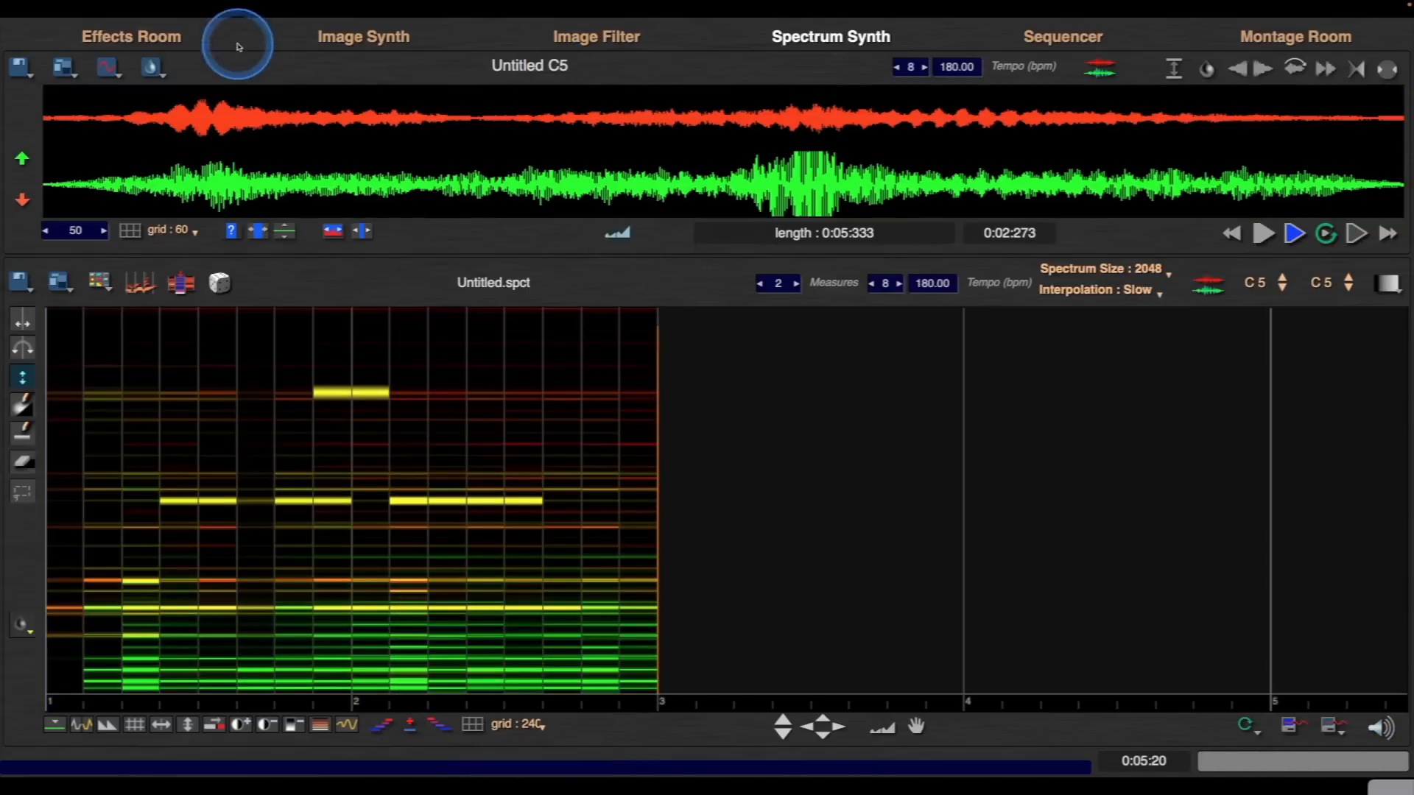
- Load the striped preset Filter18 in the Image Filter, preview it, and apply it to the rendered sound
{"action": "left_click", "coordinate": [185, 35]}
{"action": "left_click", "coordinate": [589, 36]}
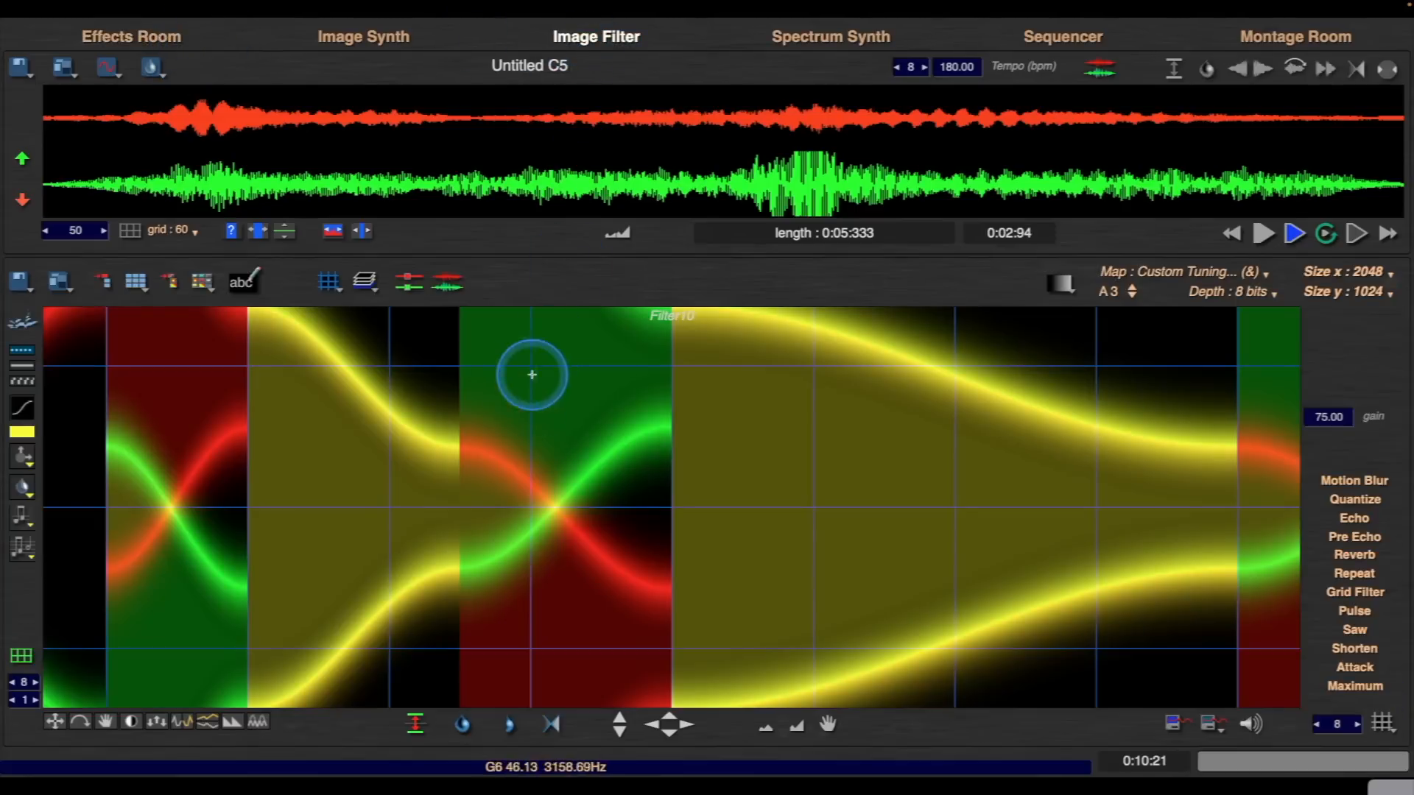
{"action": "left_click", "coordinate": [136, 282]}
{"action": "left_click", "coordinate": [210, 348]}
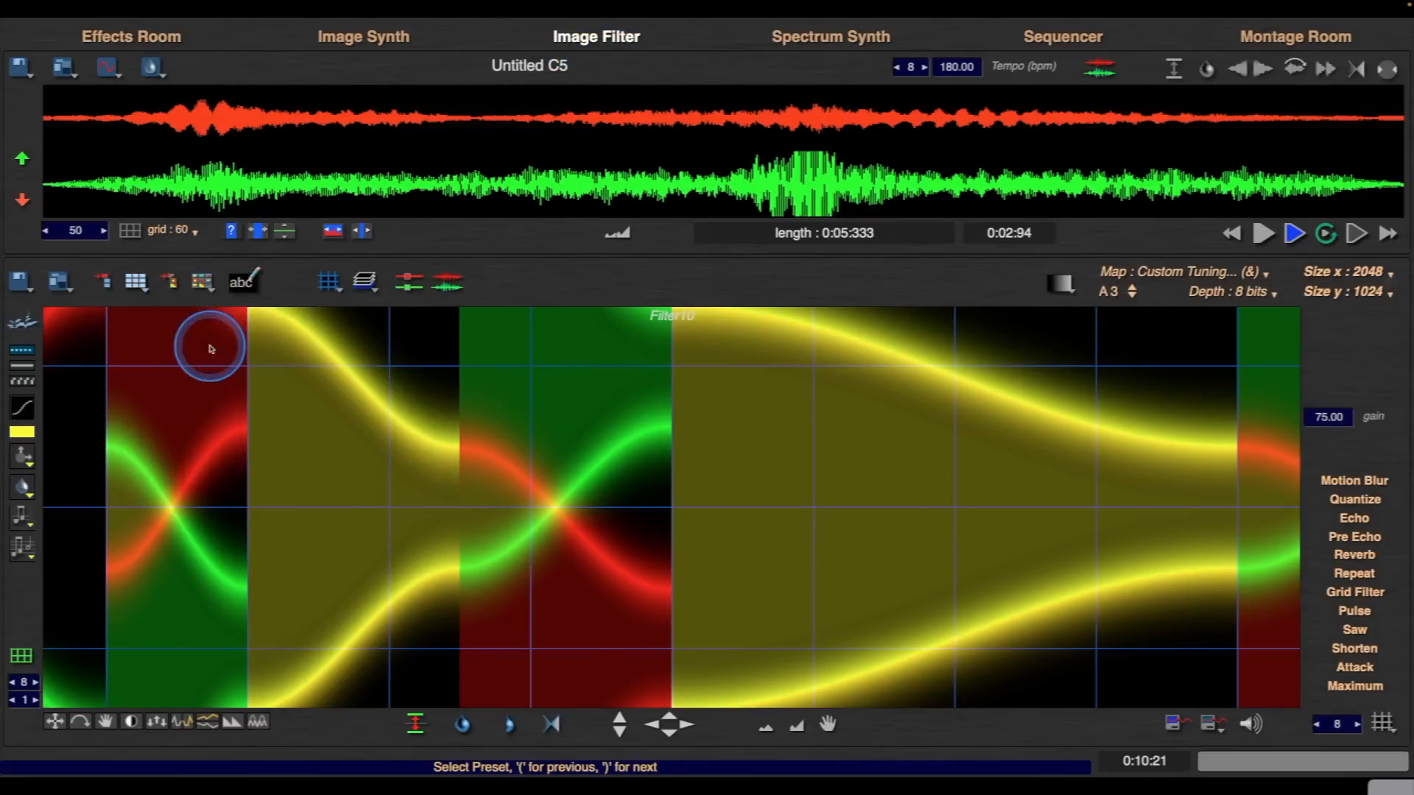
{"action": "key", "text": "space"}
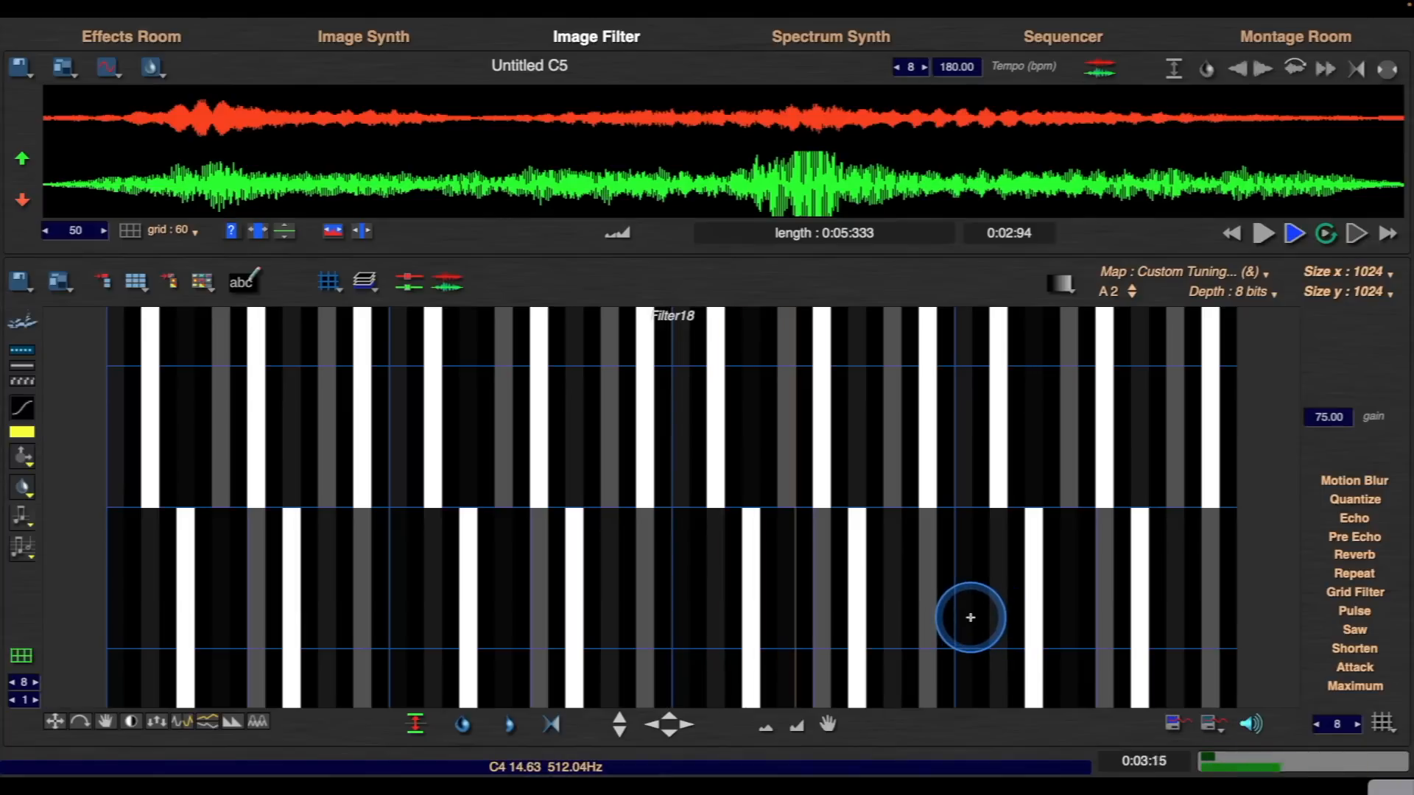
{"action": "key", "text": "Return"}
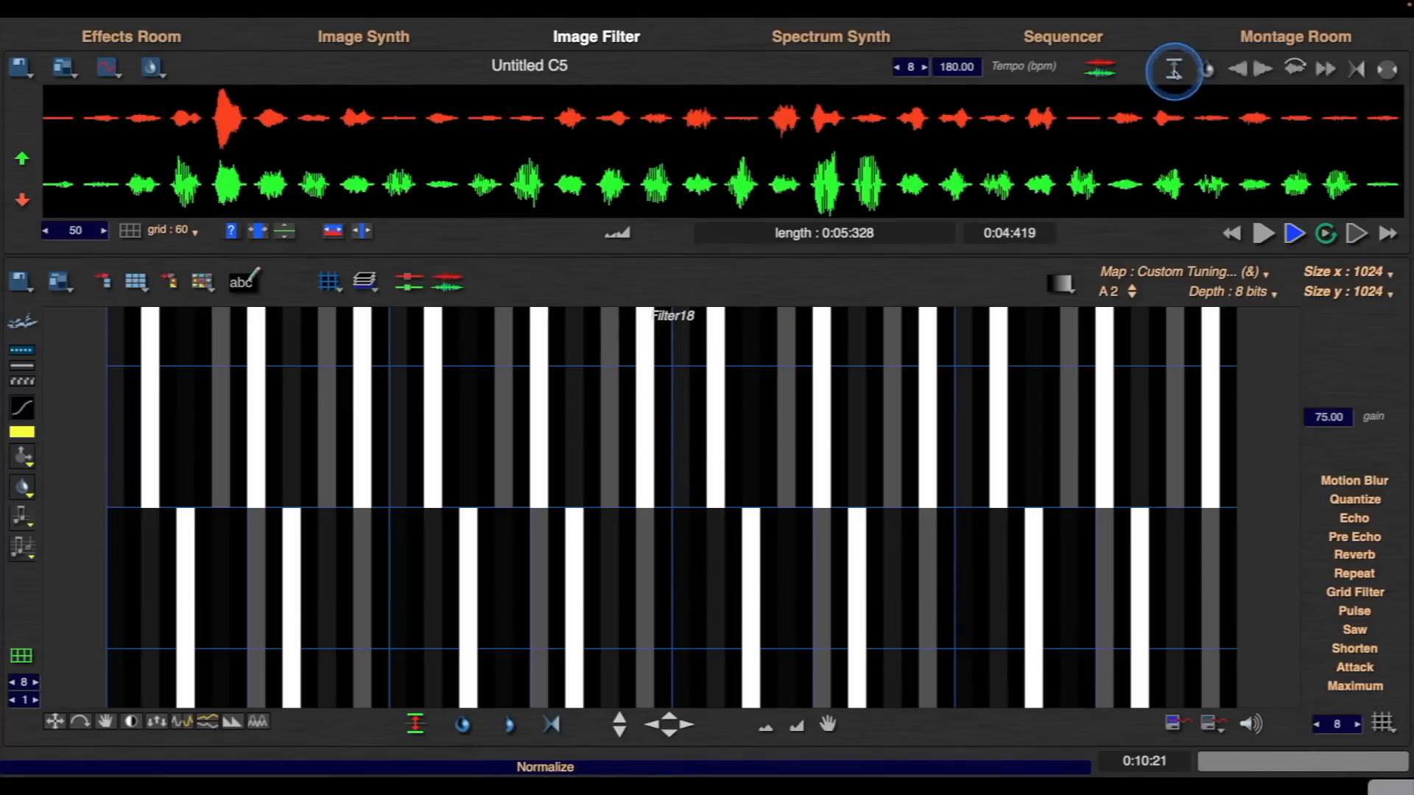
- Process the sound with the Shuffler effect, using a randomized source-beat envelope snapped to the grid, and play it
{"action": "left_click", "coordinate": [139, 37]}
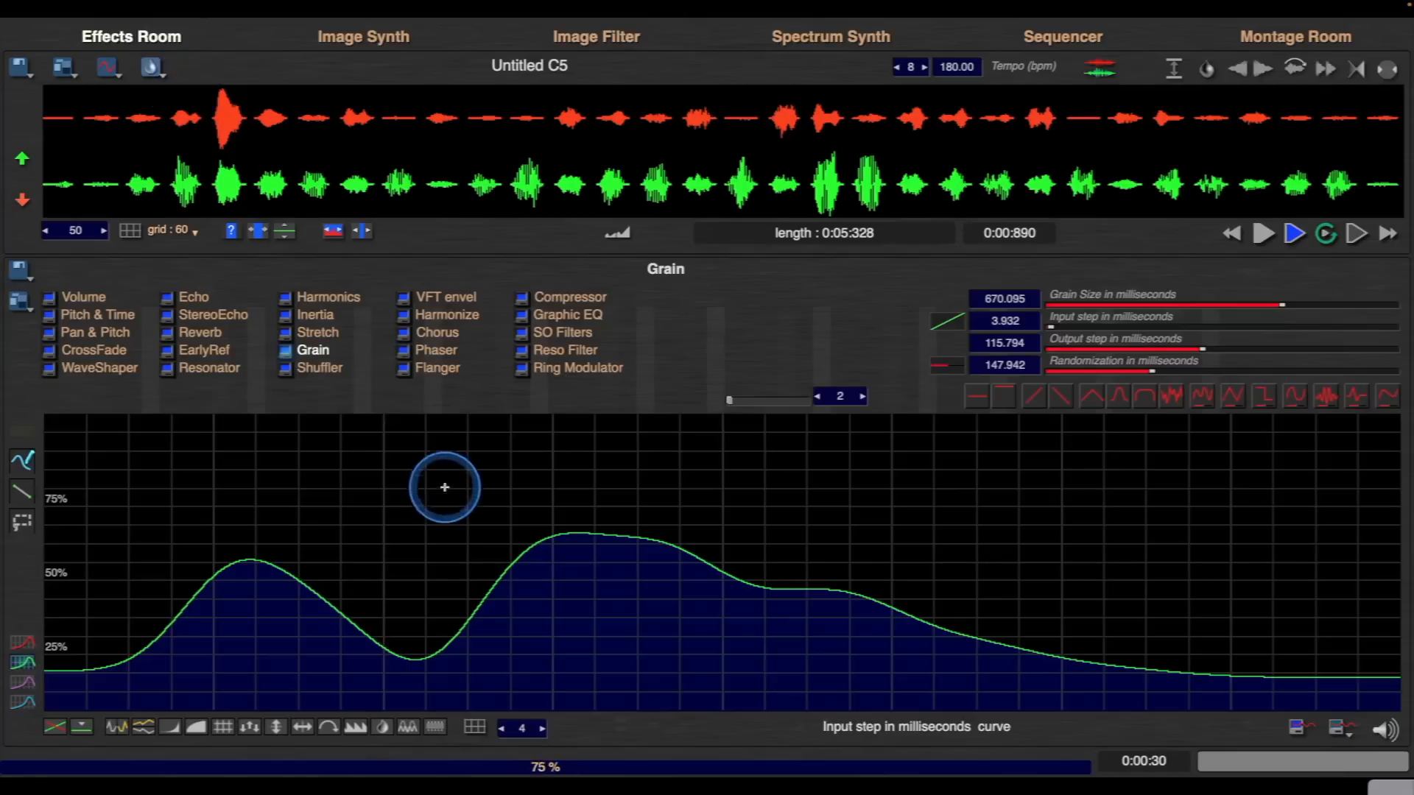
{"action": "left_click", "coordinate": [295, 368]}
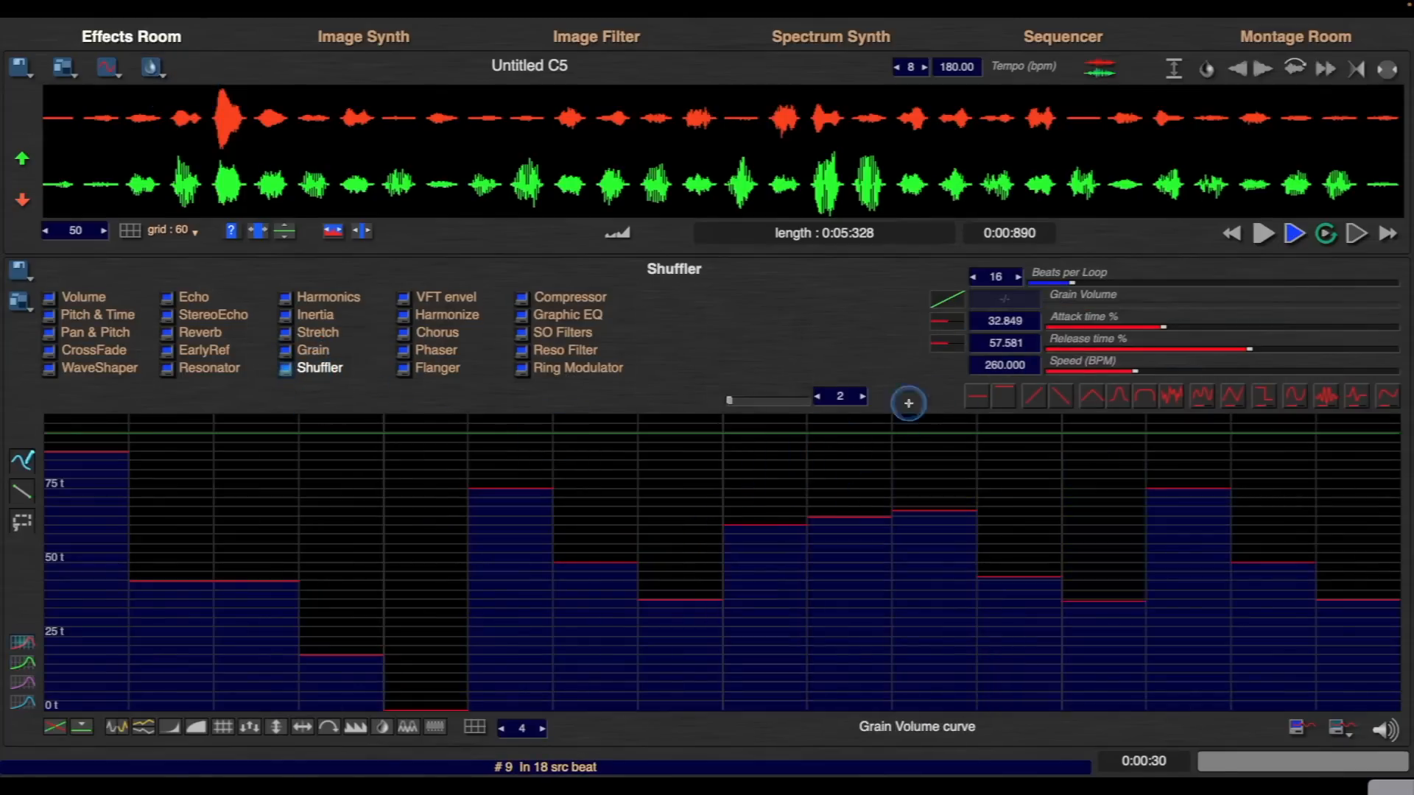
{"action": "left_click_drag", "start_coordinate": [1171, 395], "coordinate": [1252, 7]}
{"action": "left_click_drag", "start_coordinate": [1327, 394], "coordinate": [1412, 407]}
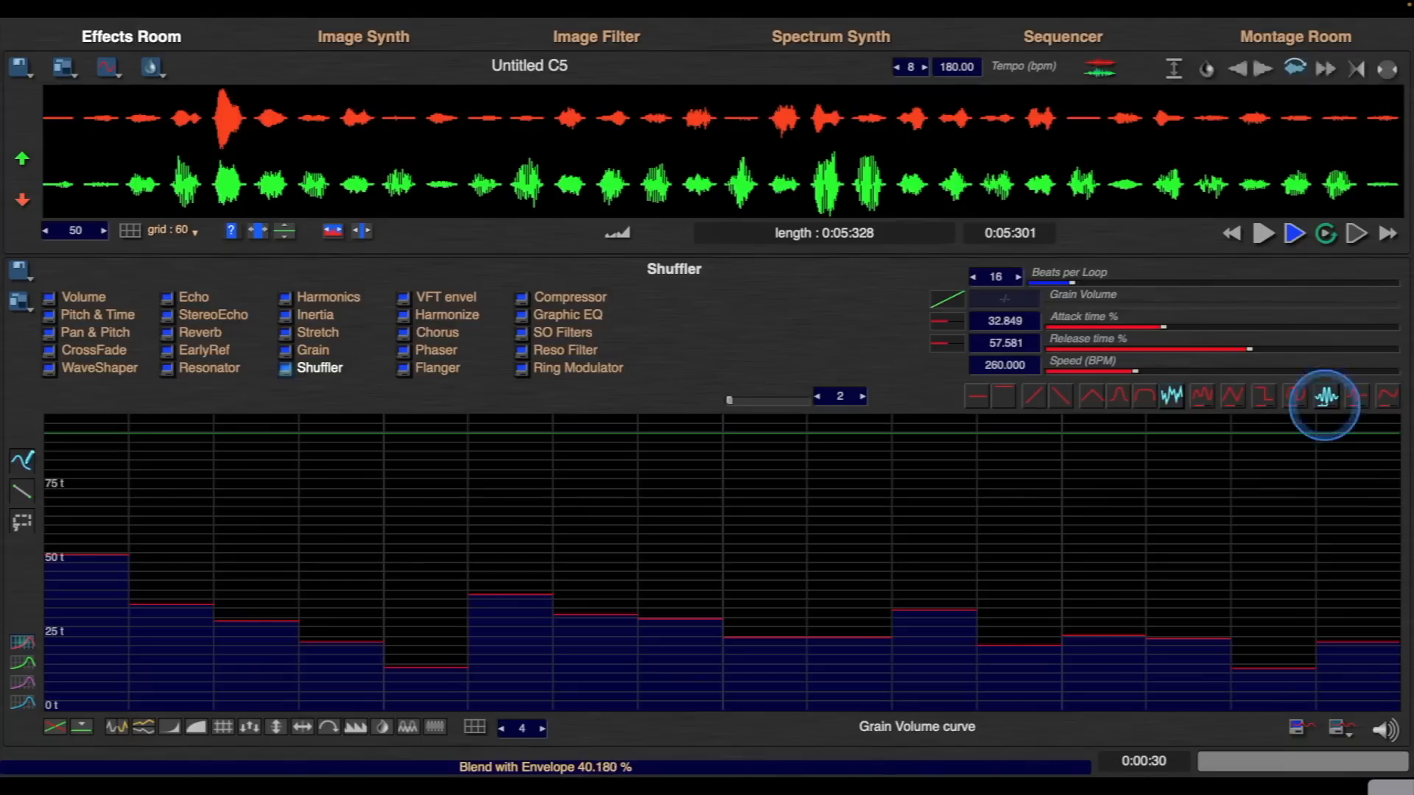
{"action": "left_click_drag", "start_coordinate": [1169, 394], "coordinate": [1402, 399]}
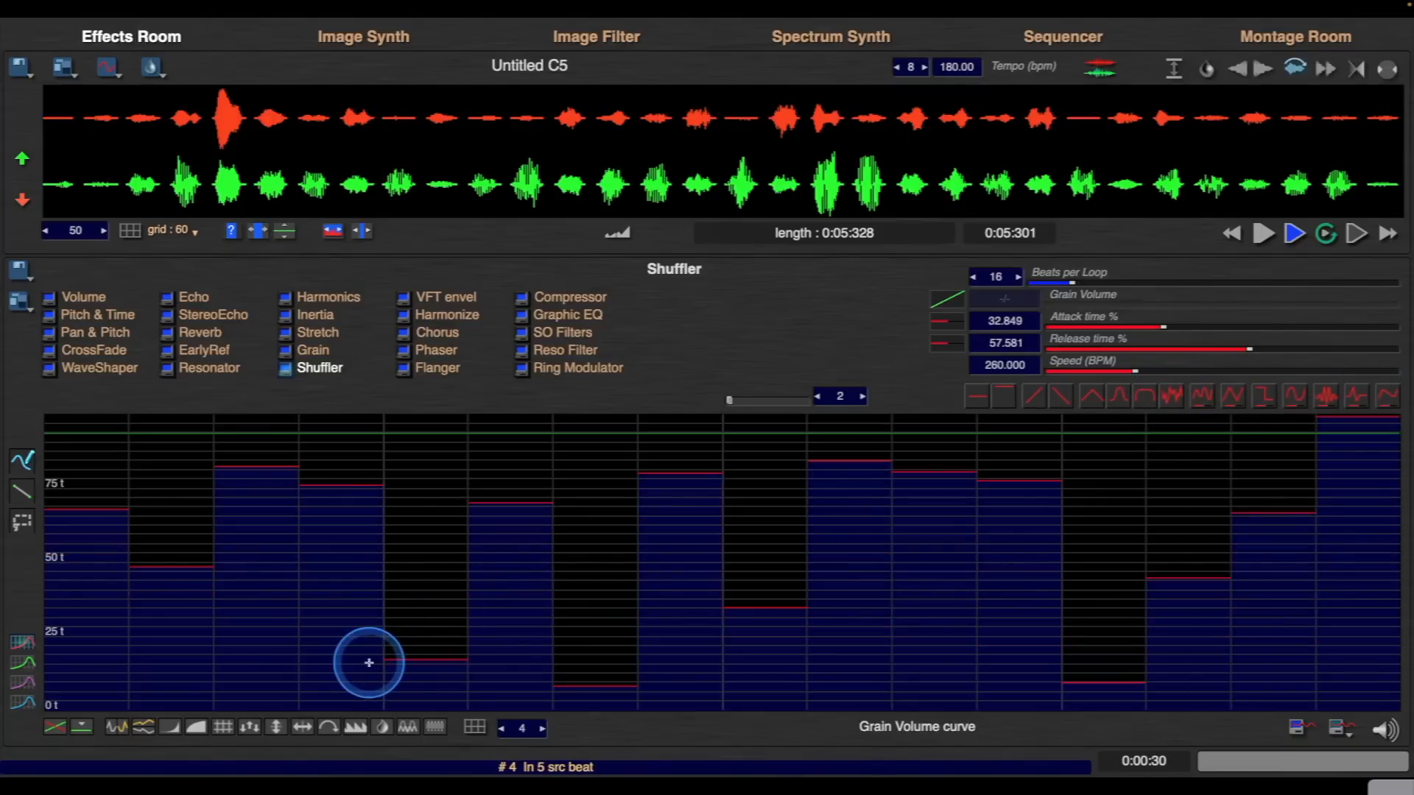
{"action": "left_click", "coordinate": [222, 728]}
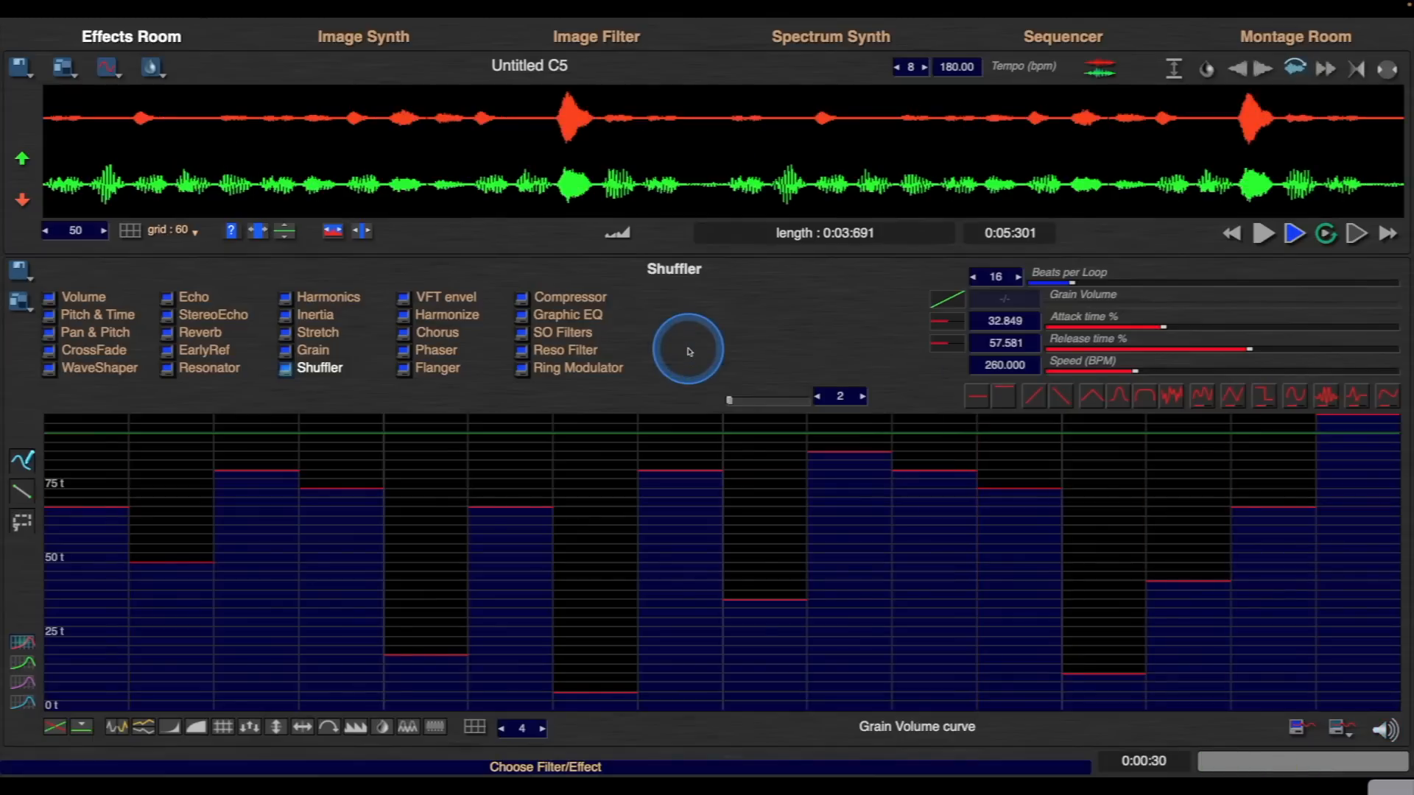
{"action": "key", "text": "space"}
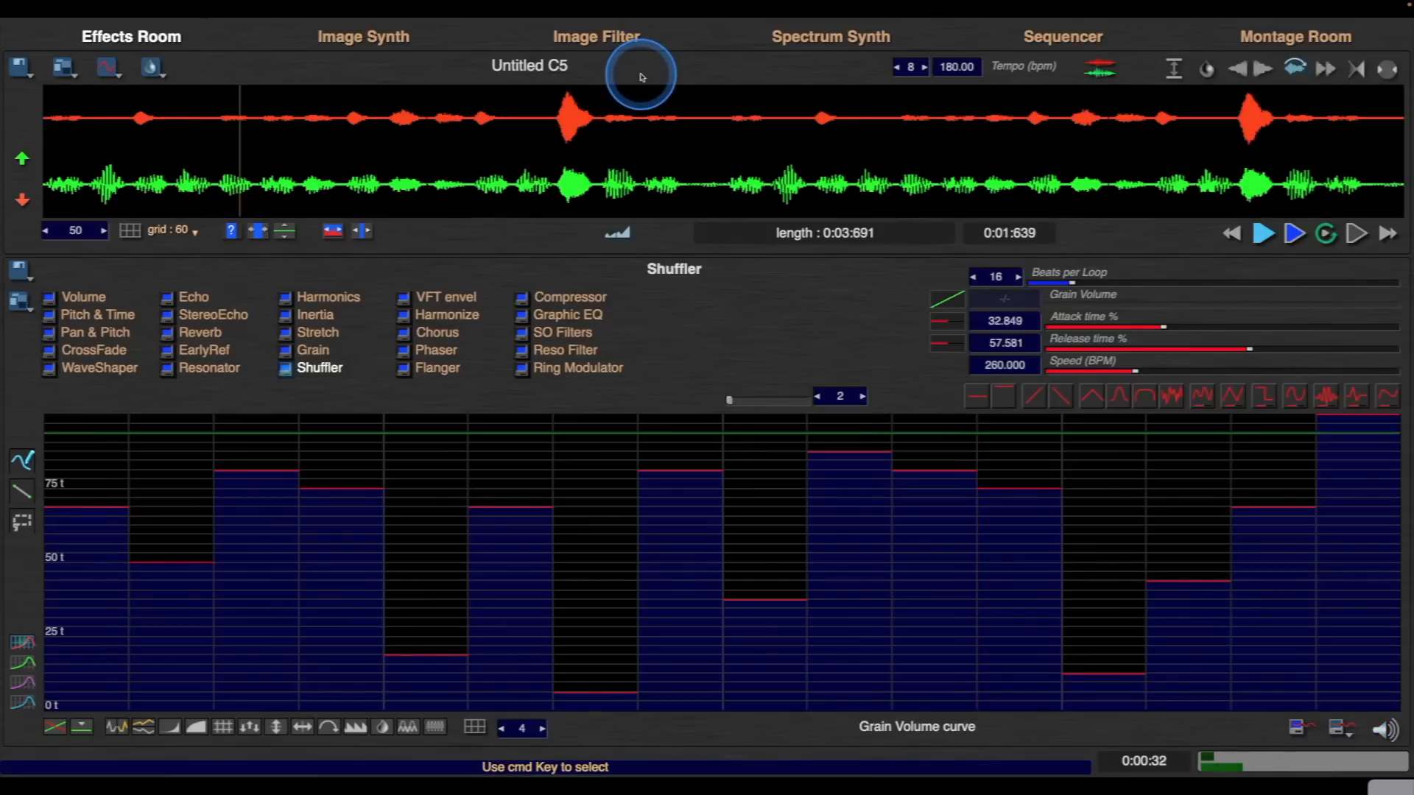
- Choose the Reverb effect and apply it to the shuffled sound
{"action": "left_click", "coordinate": [168, 335]}
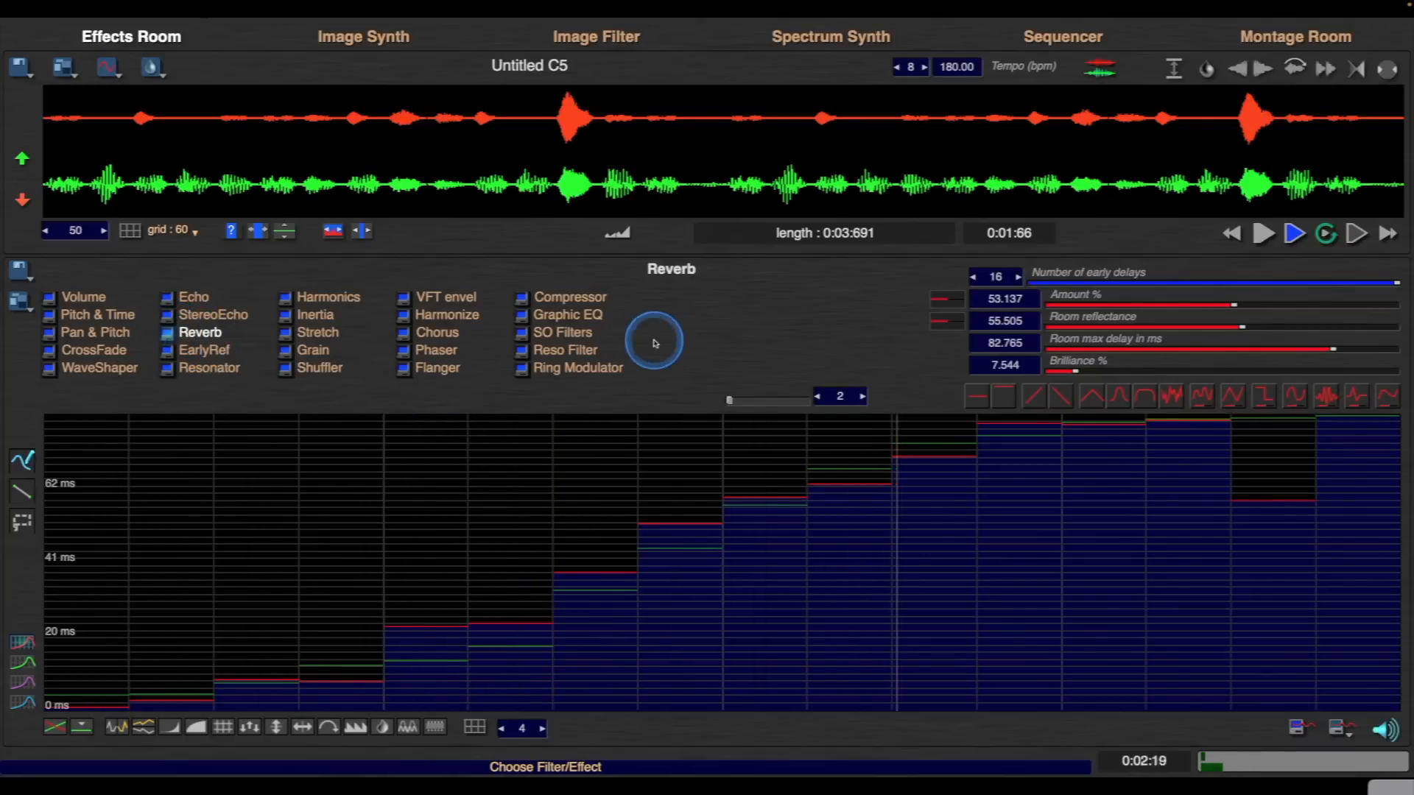
{"action": "key", "text": "Return"}
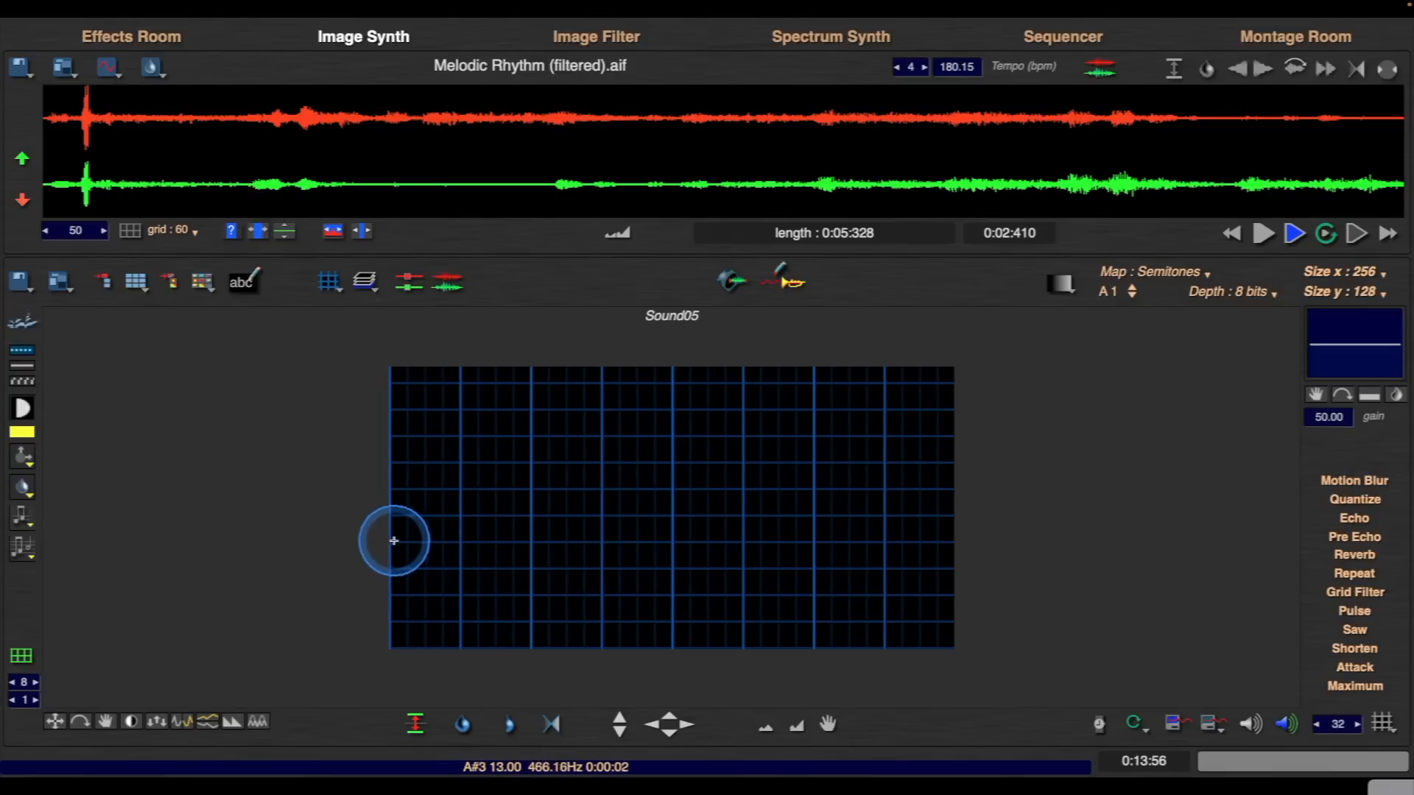
- Open the NarrowNoise.sam sampler instrument, play its SNarrow A2.aif sample, and close the instrument editor
{"action": "left_click", "coordinate": [786, 276]}
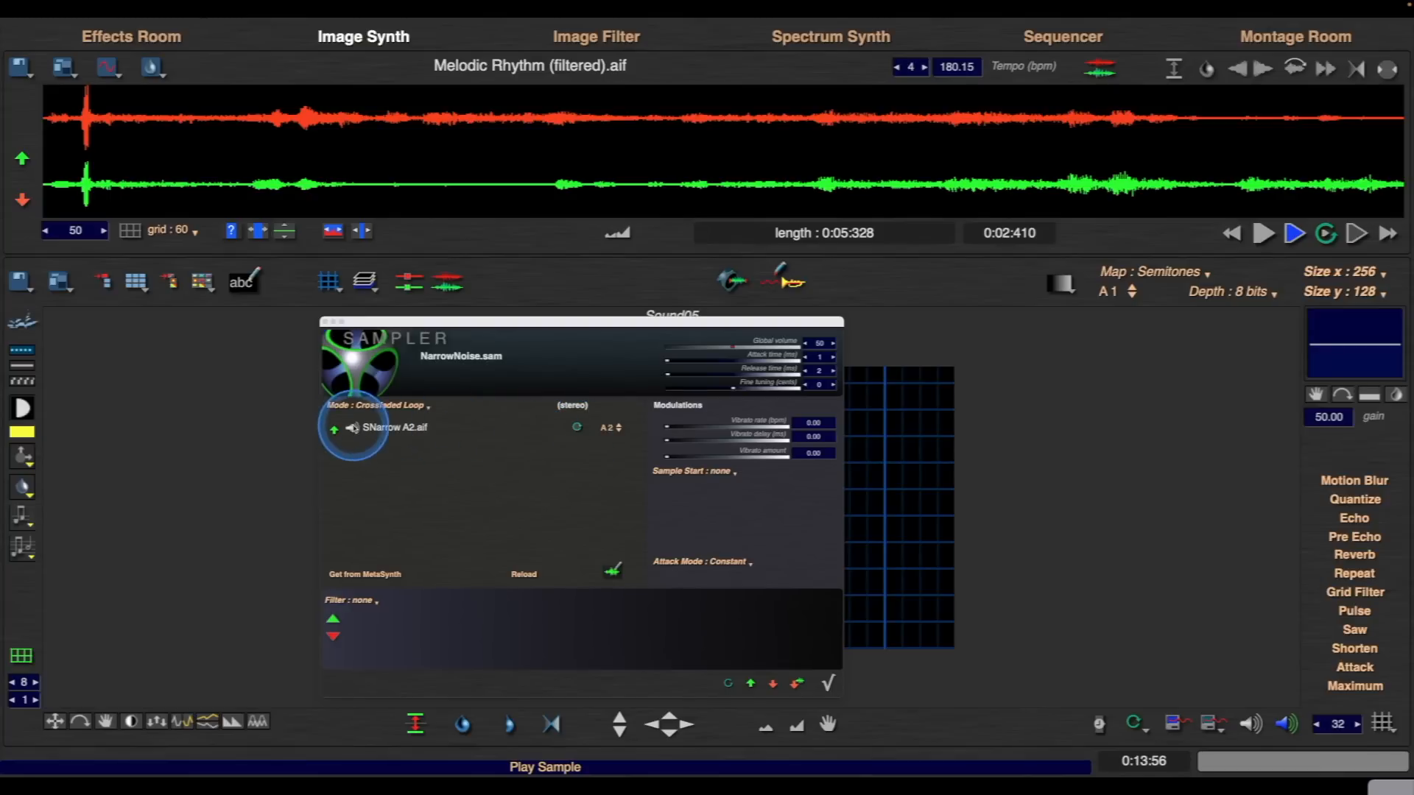
{"action": "left_click", "coordinate": [356, 431]}
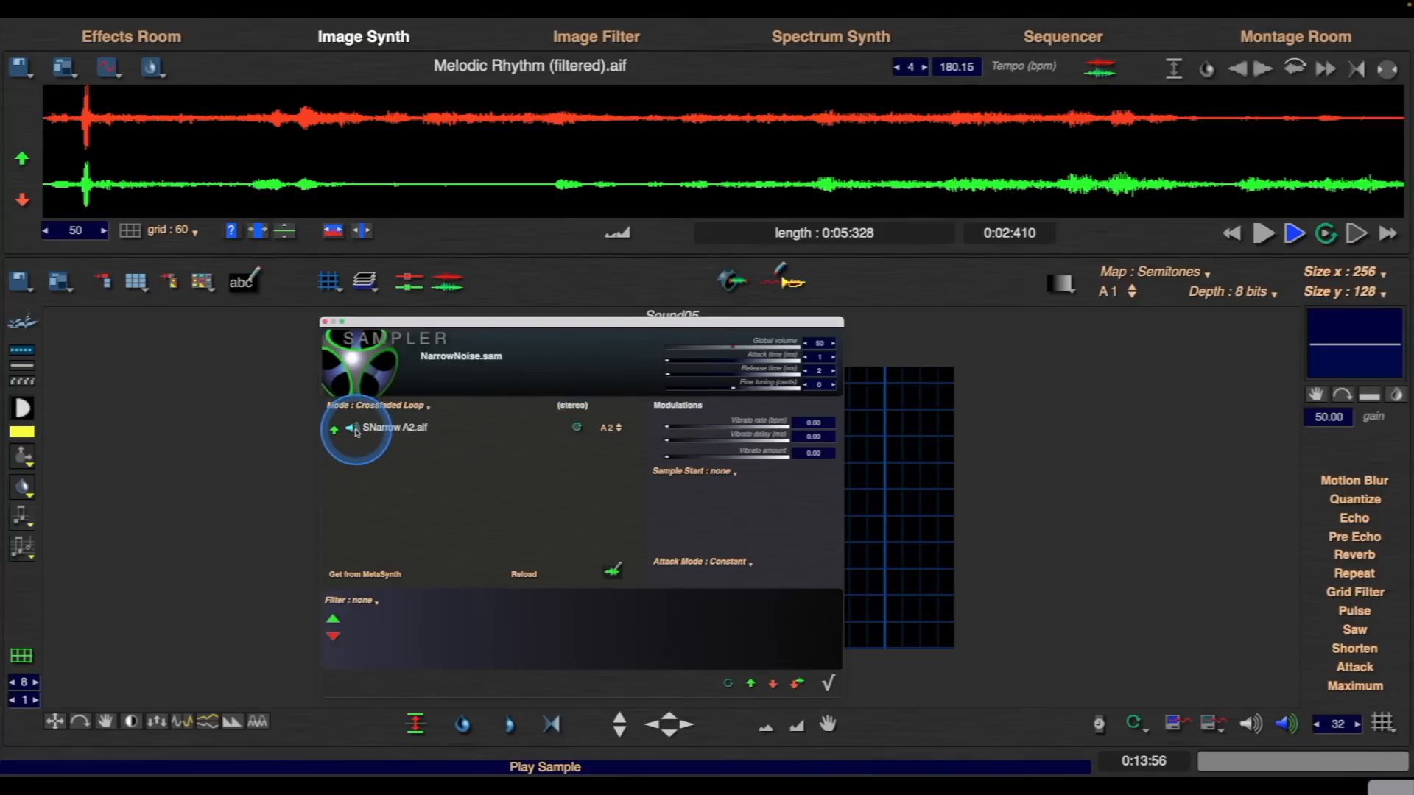
{"action": "left_click", "coordinate": [828, 684]}
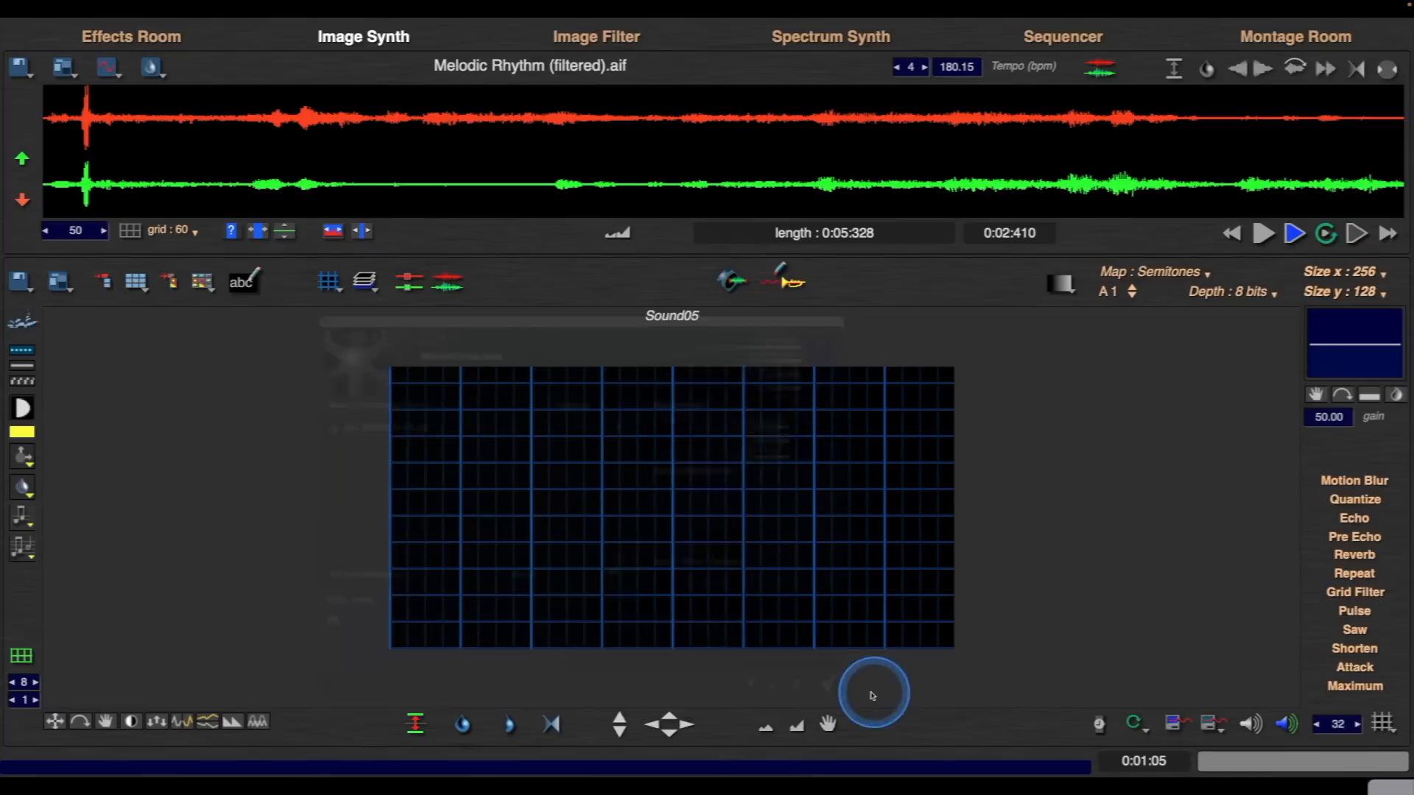
- Draw a tall filled yellow right triangle in the lowest rows on the first beat of the pattern
{"action": "right_click", "coordinate": [422, 515]}
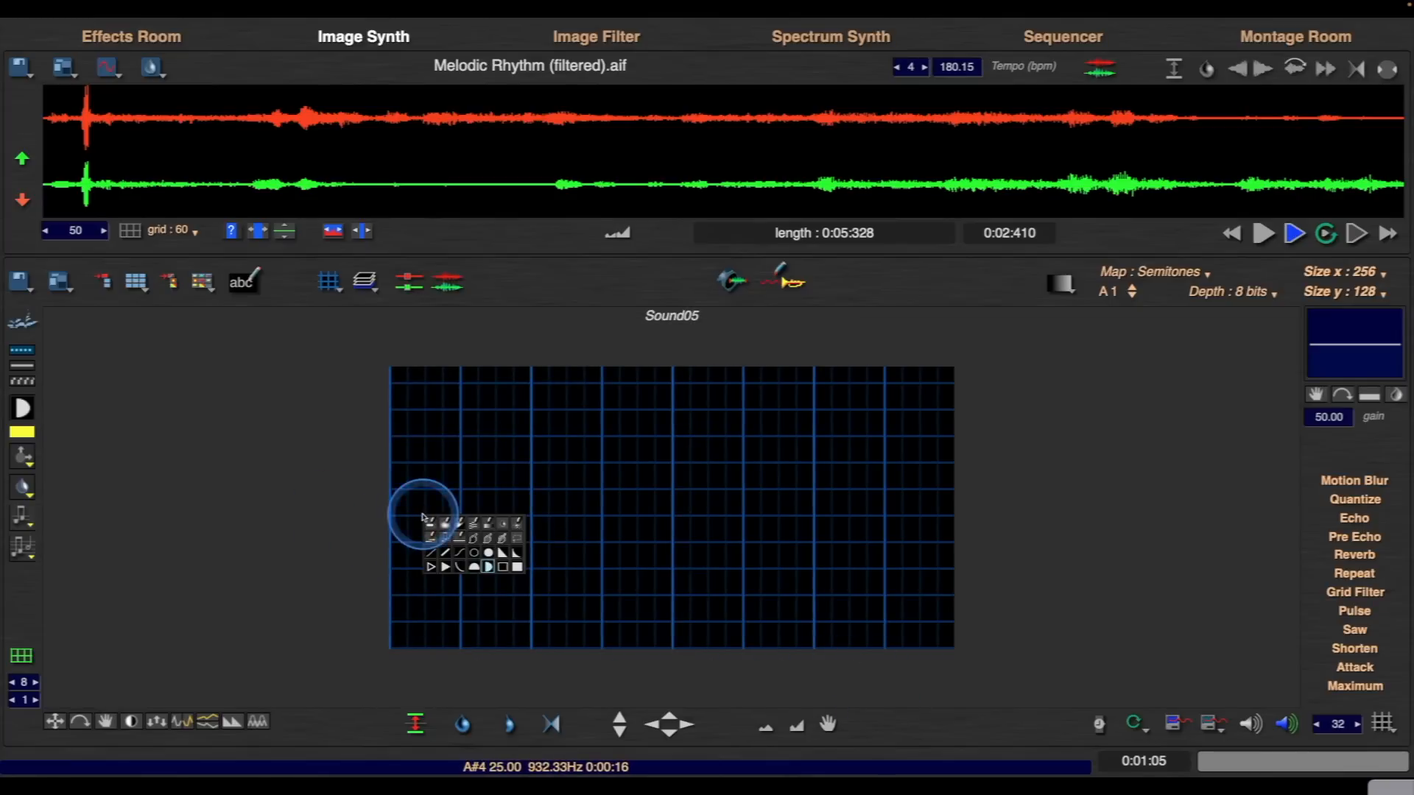
{"action": "left_click", "coordinate": [501, 553]}
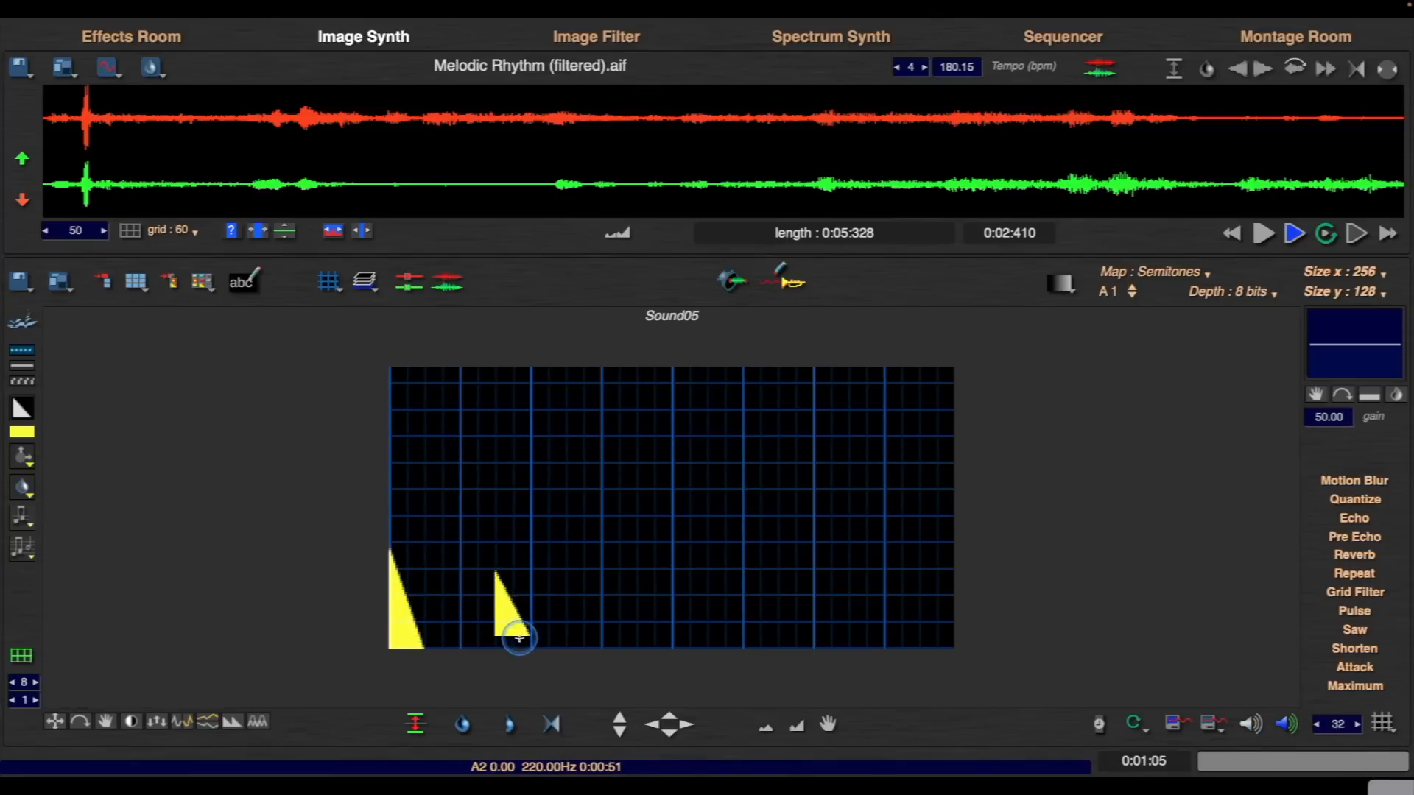
{"action": "left_click_drag", "start_coordinate": [522, 646], "coordinate": [524, 647]}
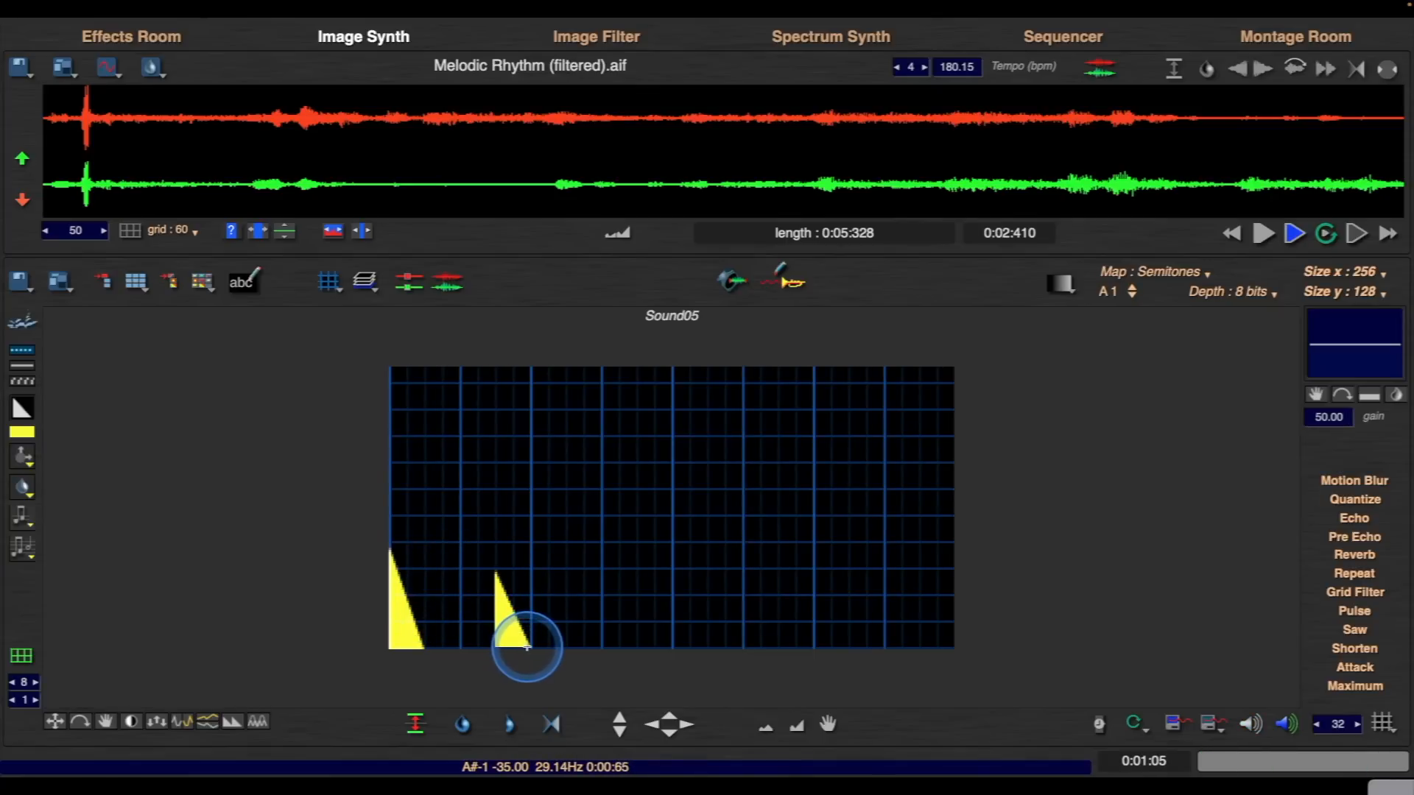
{"action": "key", "text": "super+z"}
{"action": "right_click", "coordinate": [496, 528]}
{"action": "left_click", "coordinate": [561, 580]}
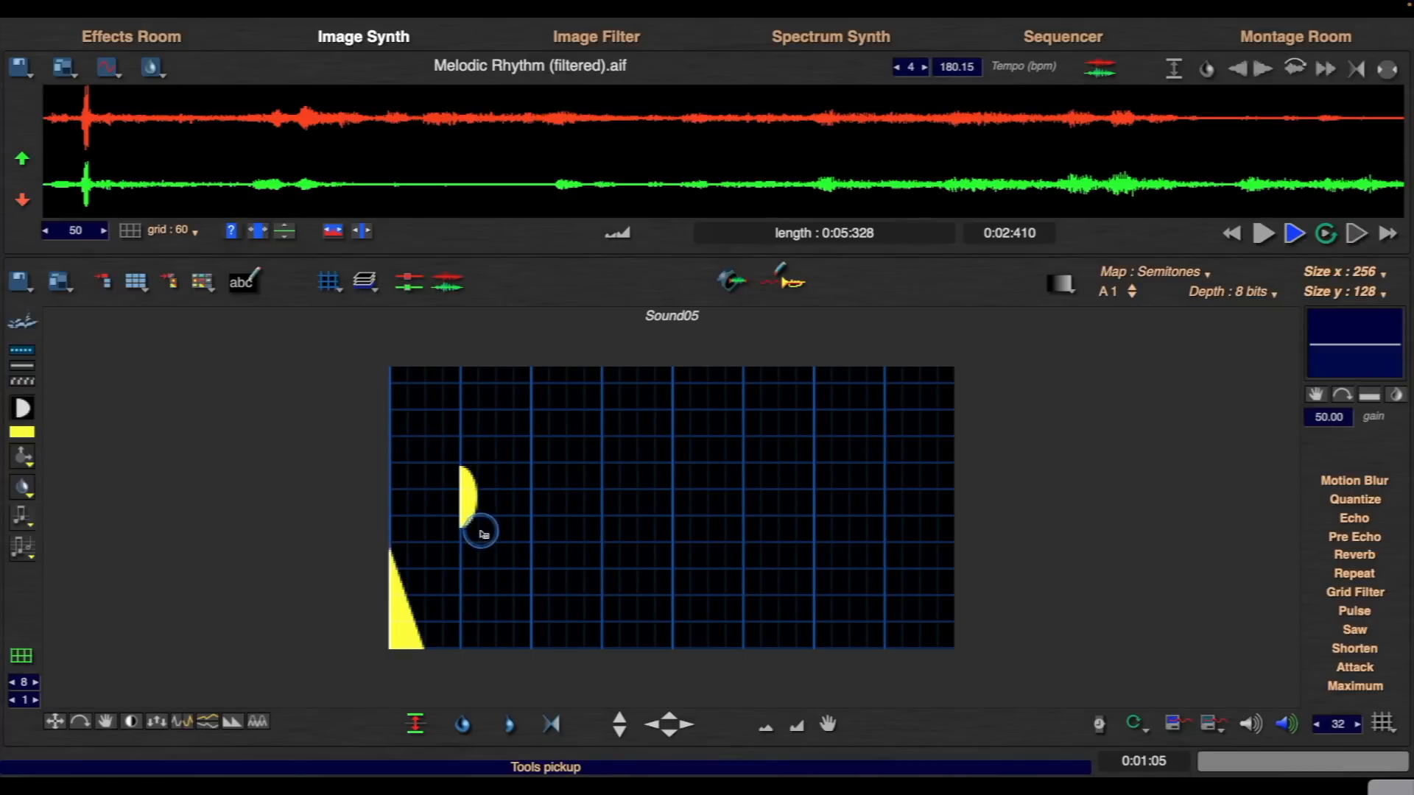
{"action": "left_click_drag", "start_coordinate": [491, 539], "coordinate": [491, 539]}
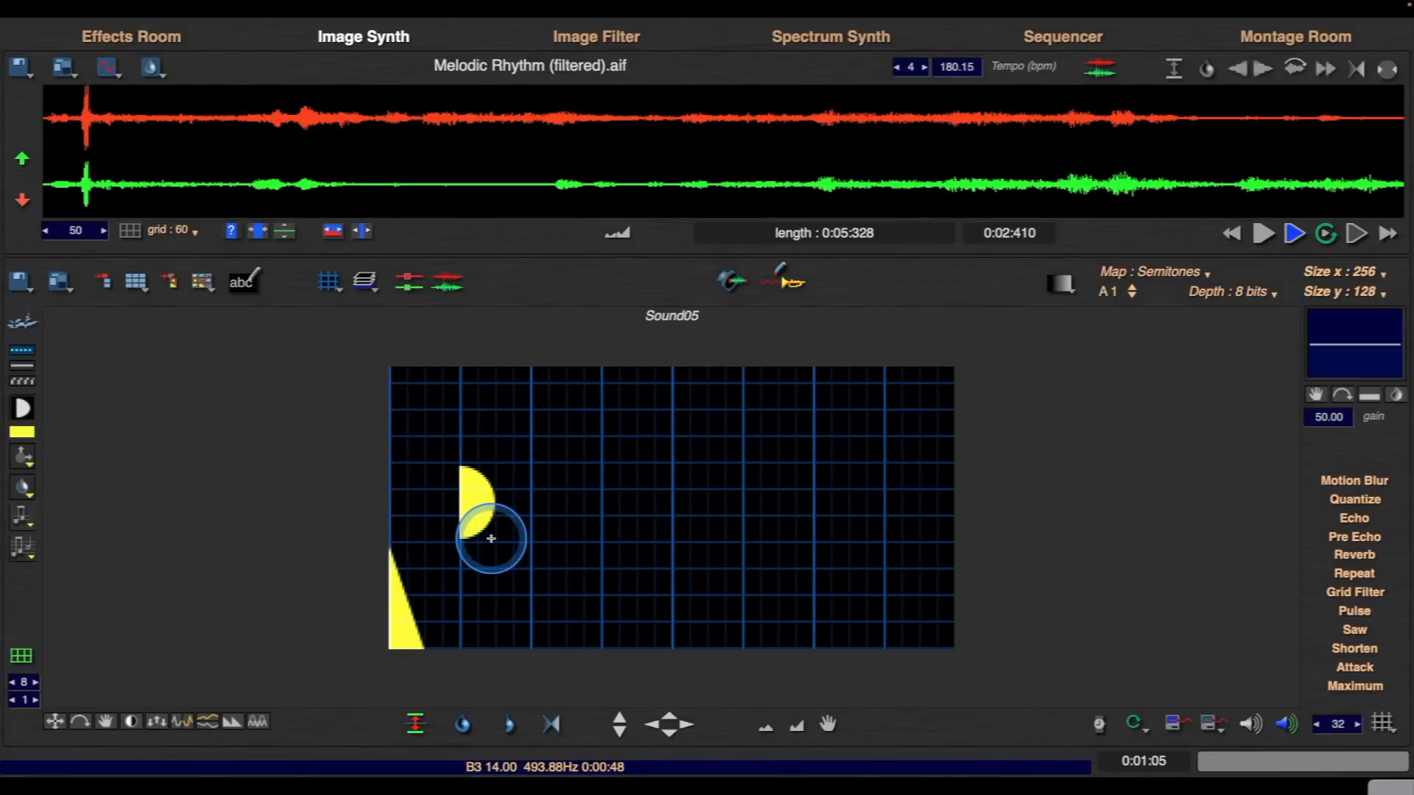
{"action": "key", "text": "super+z"}
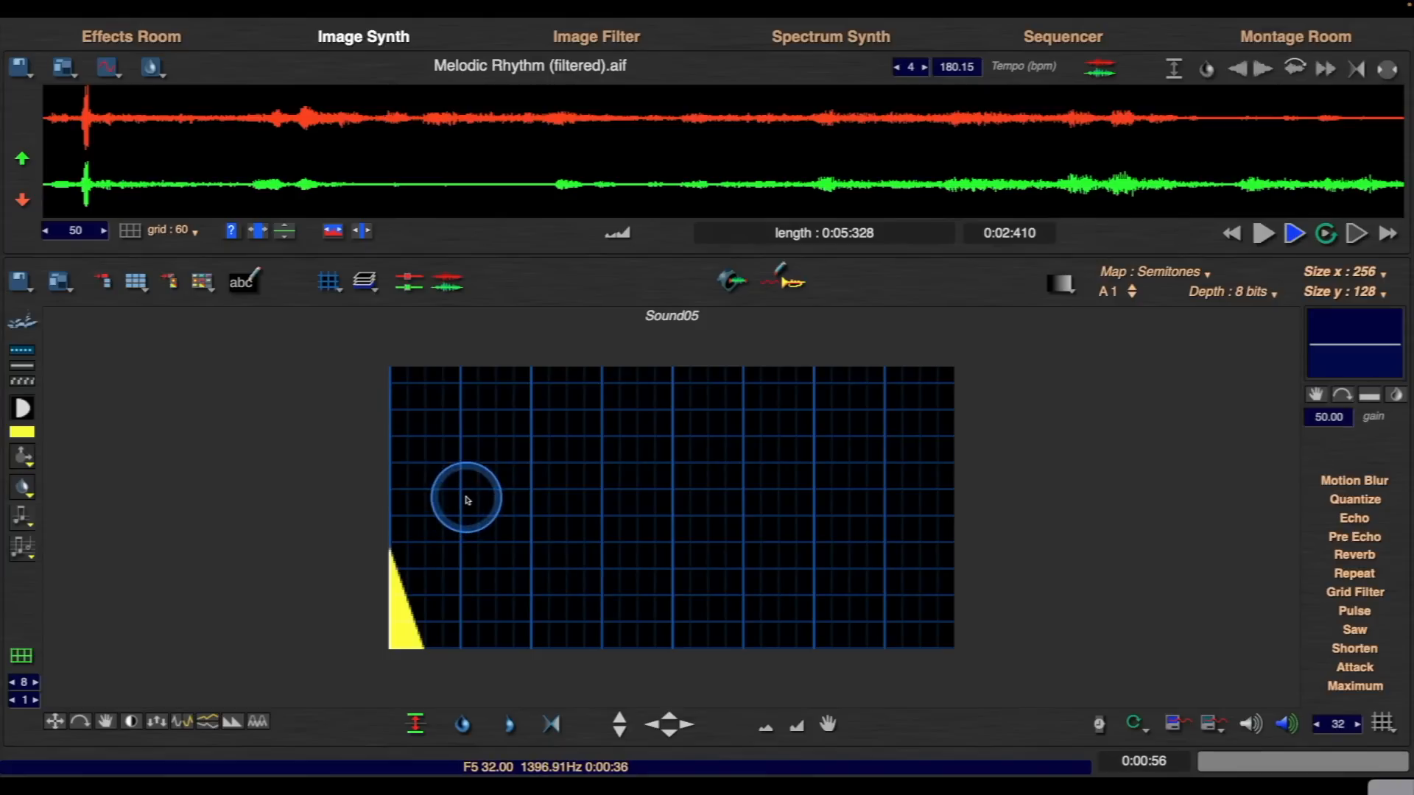
- Draw a filled half-circle on the second beat and a shorter low triangle halfway between the third and fourth beats
{"action": "right_click", "coordinate": [472, 519]}
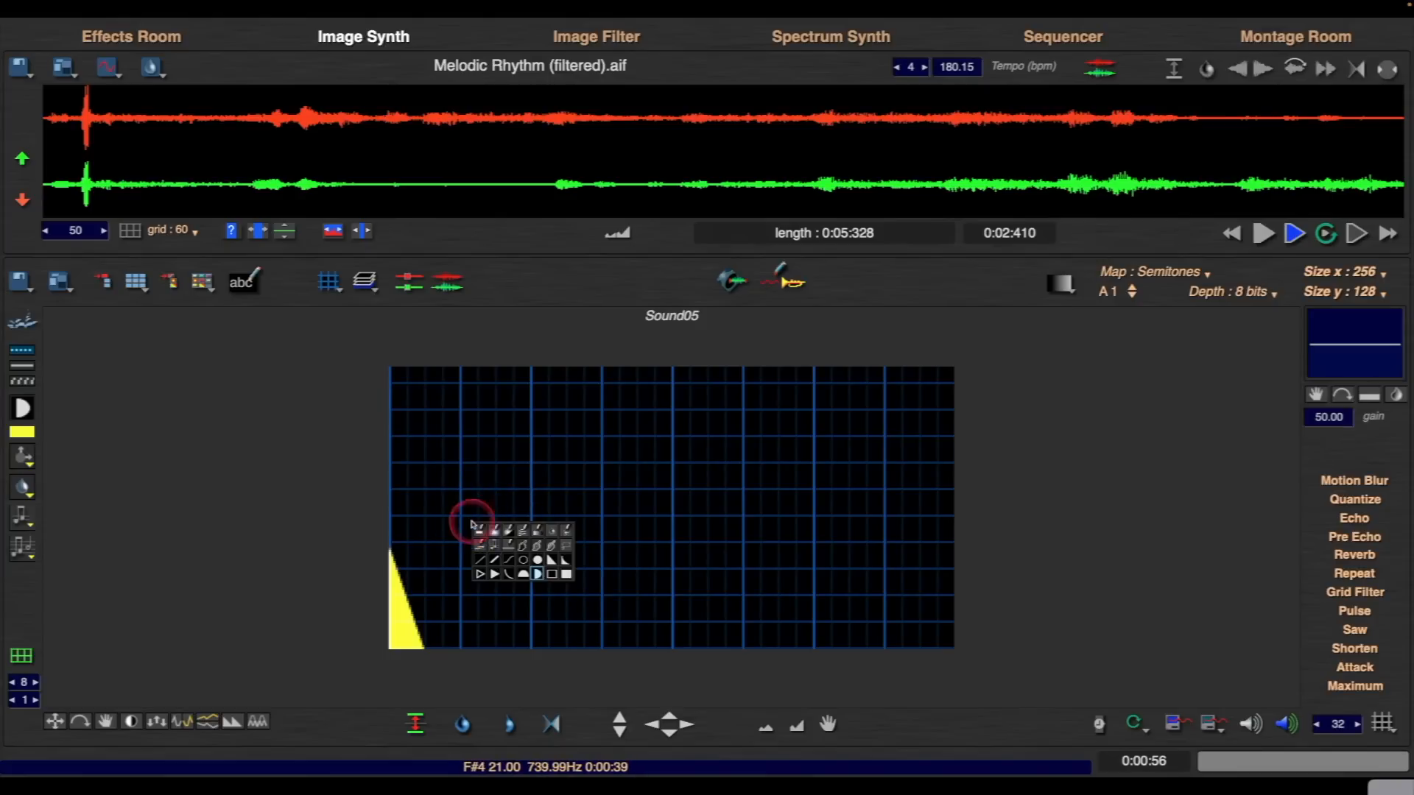
{"action": "left_click", "coordinate": [538, 575]}
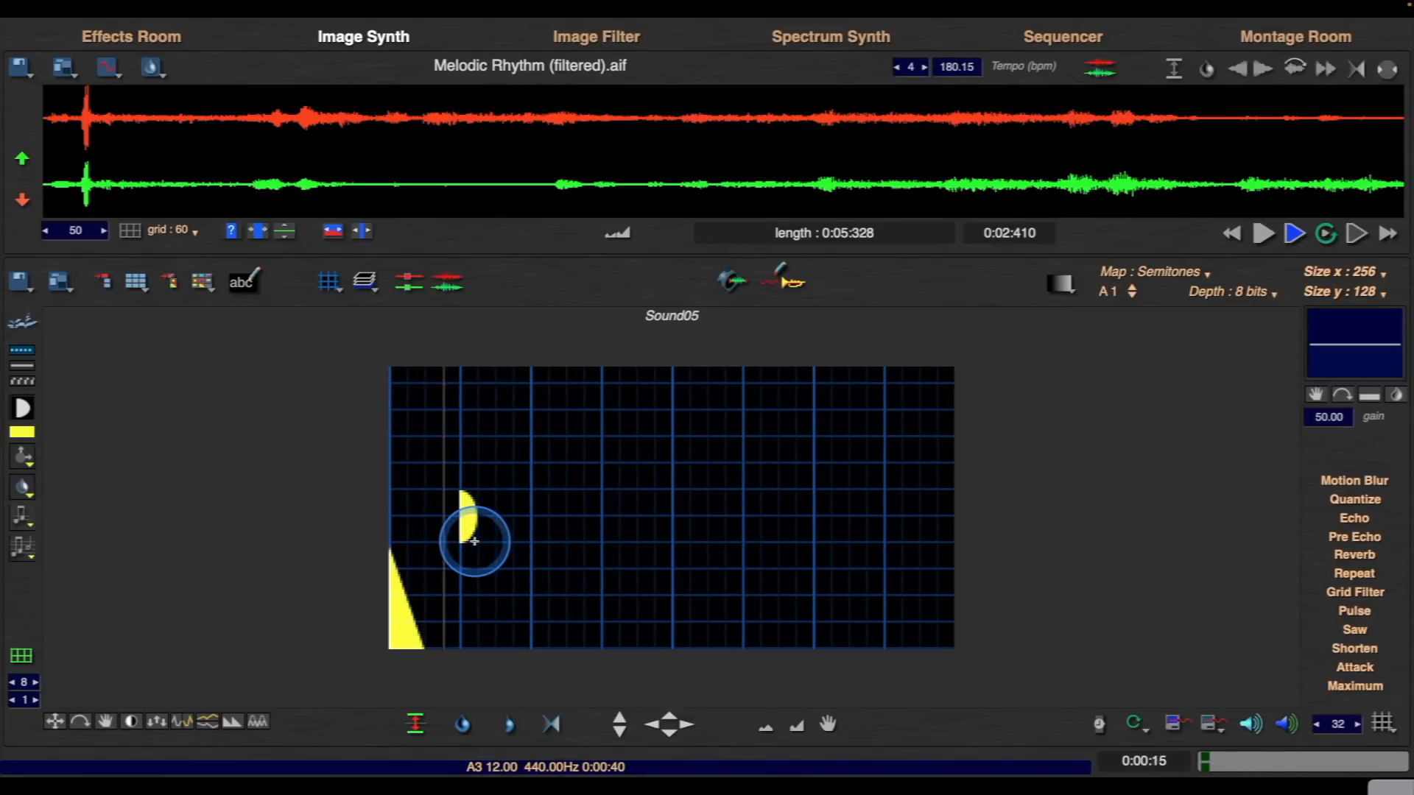
{"action": "right_click", "coordinate": [563, 571]}
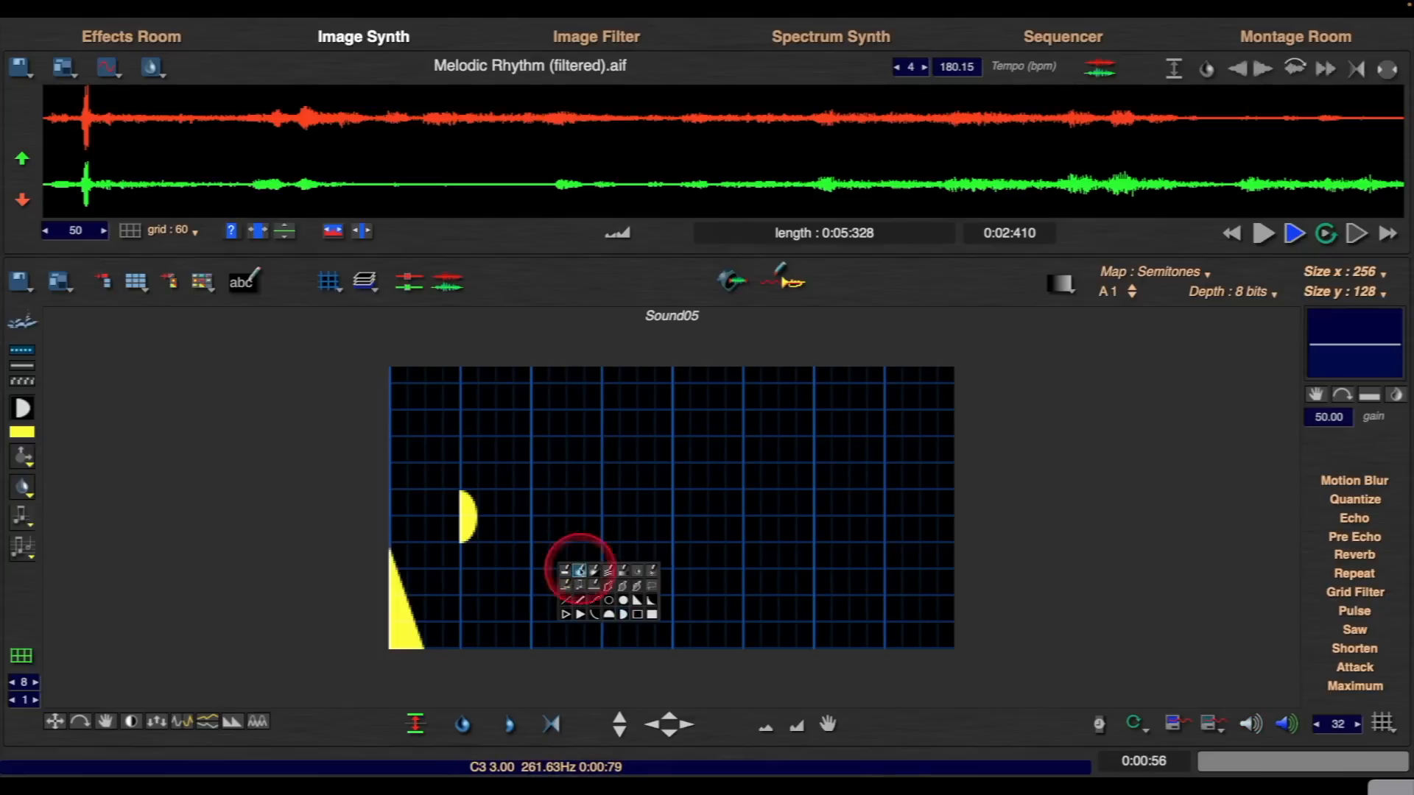
{"action": "left_click", "coordinate": [637, 600]}
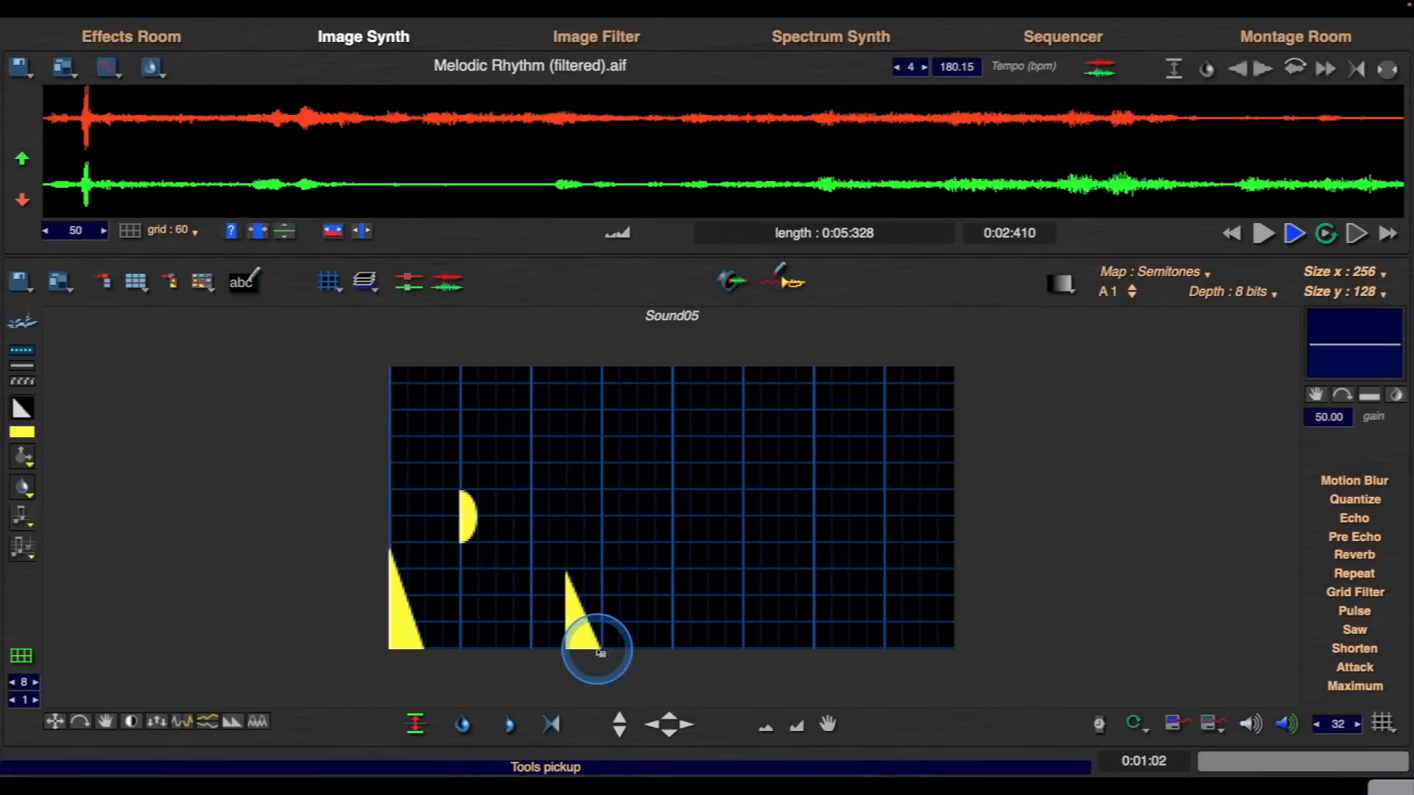
- Draw a filled dome-like shape on the fourth beat at the same height as the half-circle
{"action": "right_click", "coordinate": [629, 552]}
{"action": "left_click", "coordinate": [694, 589]}
{"action": "left_click_drag", "start_coordinate": [602, 491], "coordinate": [637, 543]}
- Select the dome-like shape on the fourth beat and nudge it back and forth in time, returning it to its beat
{"action": "right_click", "coordinate": [660, 540]}
{"action": "left_click", "coordinate": [666, 521]}
{"action": "left_click_drag", "start_coordinate": [635, 483], "coordinate": [601, 550]}
{"action": "left_click", "coordinate": [655, 724]}
{"action": "left_click", "coordinate": [655, 725]}
{"action": "double_click", "coordinate": [685, 725]}
{"action": "left_click", "coordinate": [656, 725]}
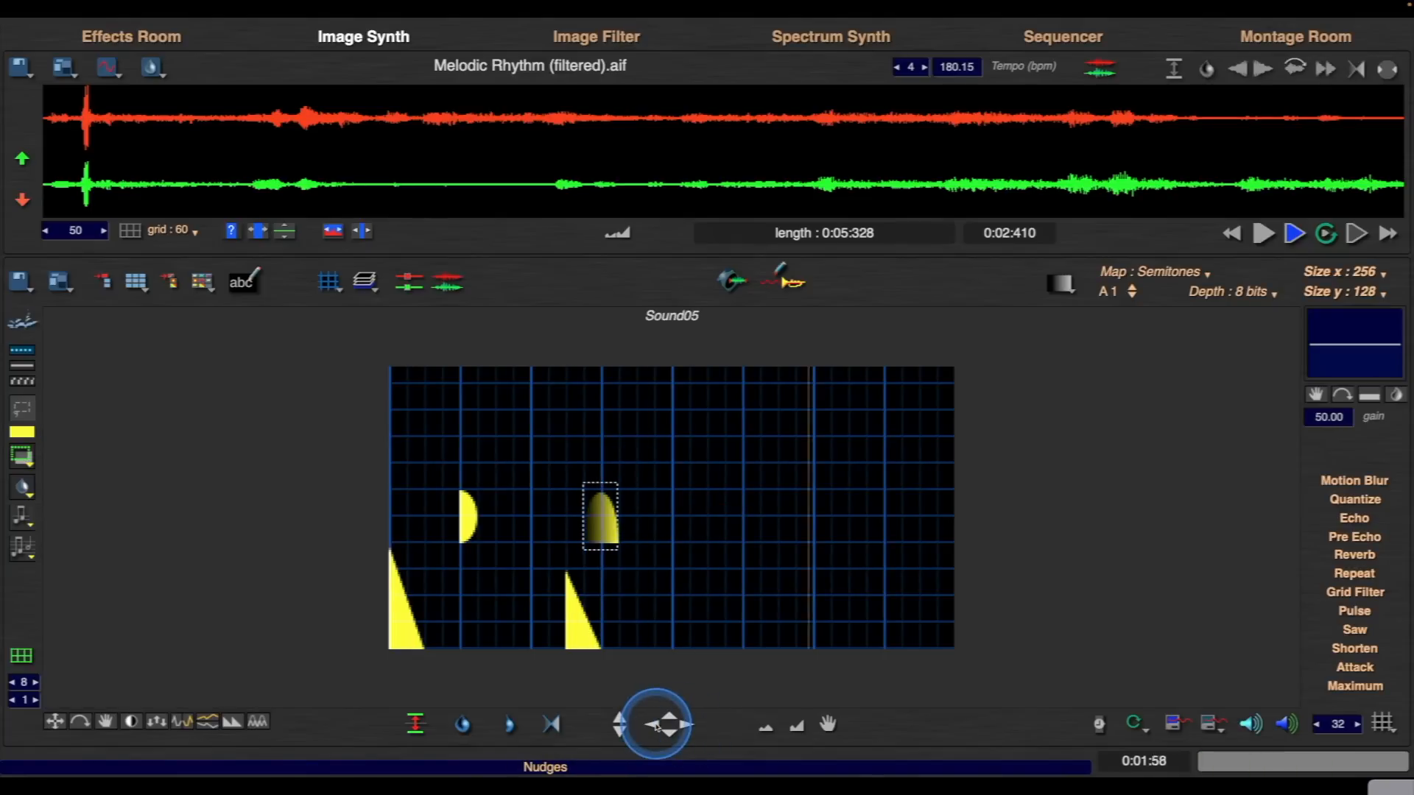
{"action": "left_click", "coordinate": [683, 725]}
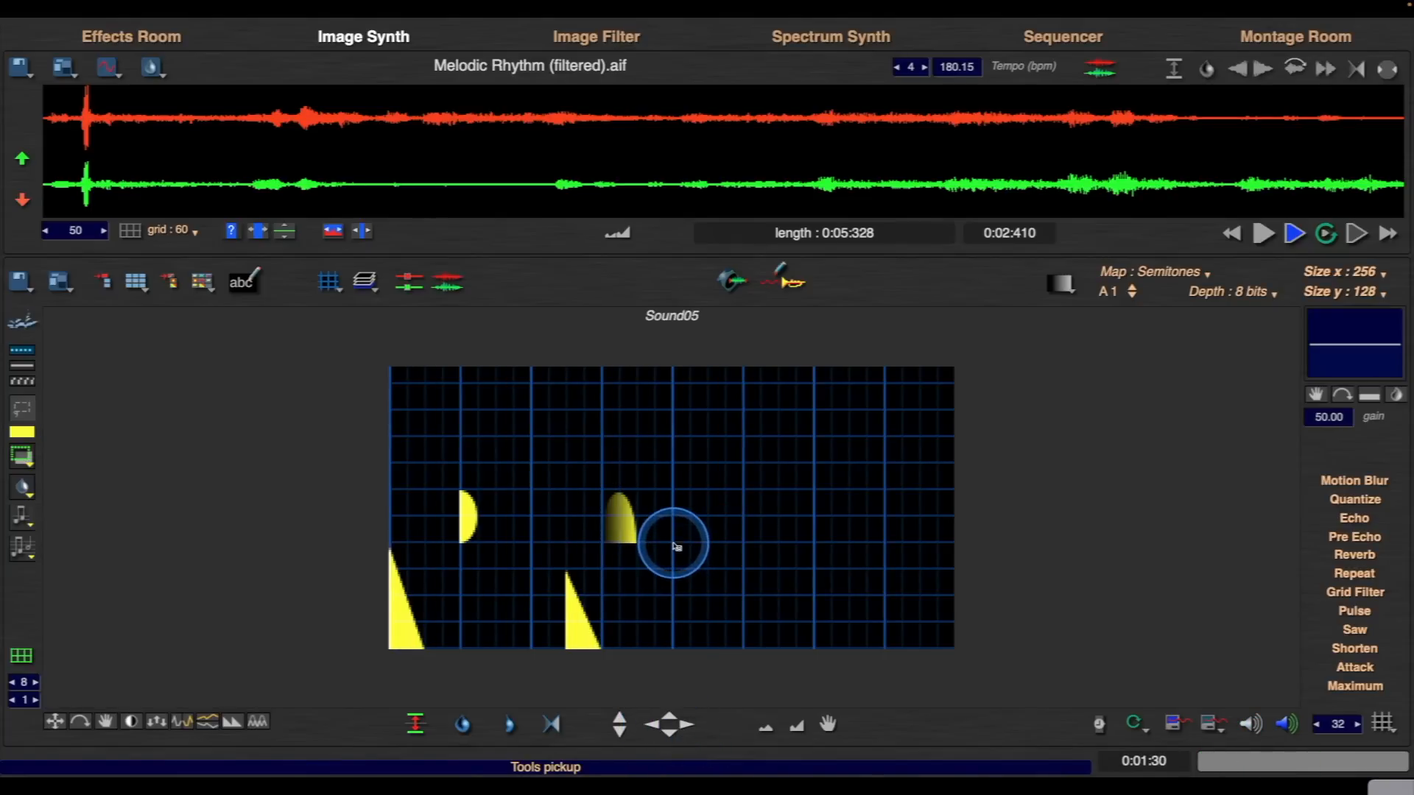
- Copy the two low triangles into the second half of the pattern using the Maximum transfer mode, and play the result
{"action": "left_click_drag", "start_coordinate": [398, 631], "coordinate": [683, 598]}
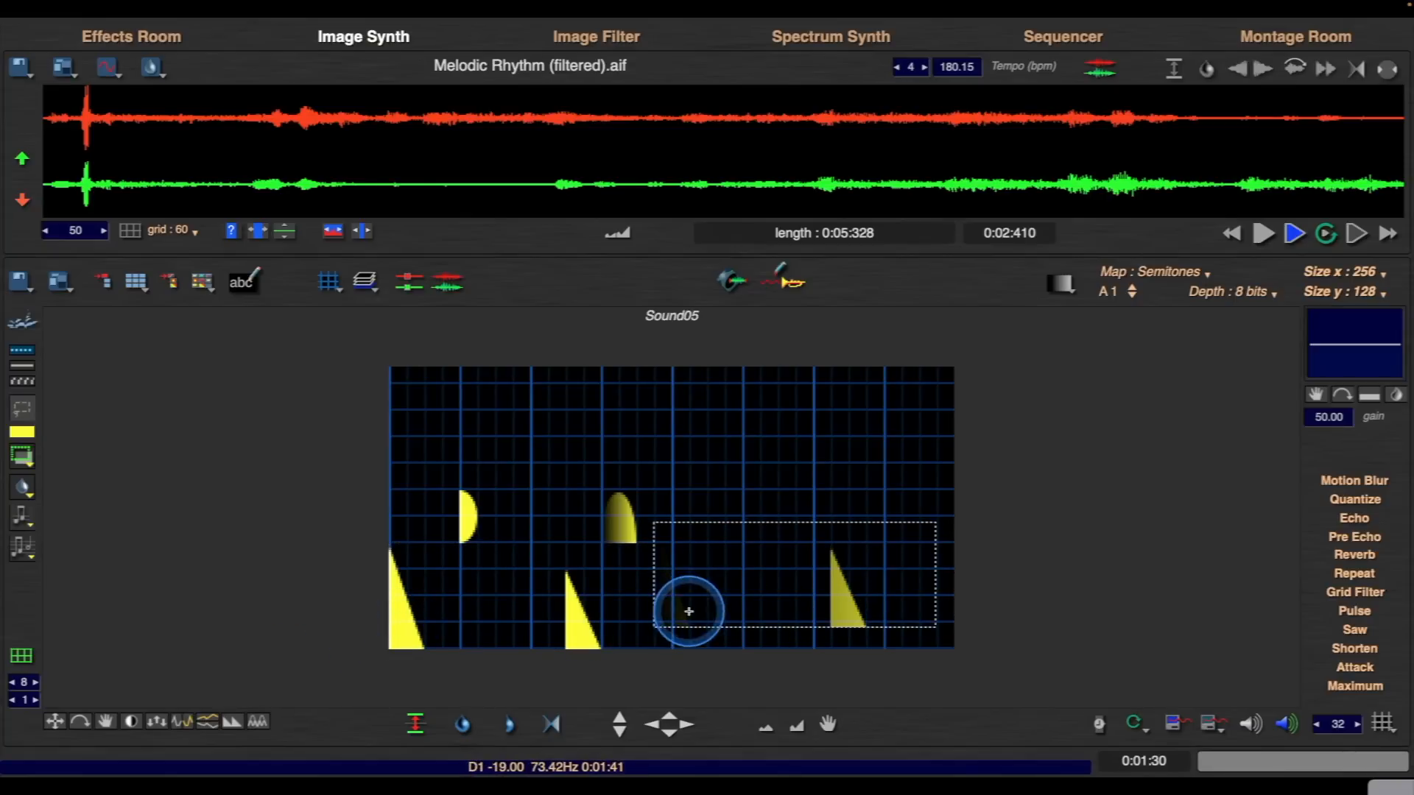
{"action": "key", "text": "super+z"}
{"action": "left_click", "coordinate": [22, 457]}
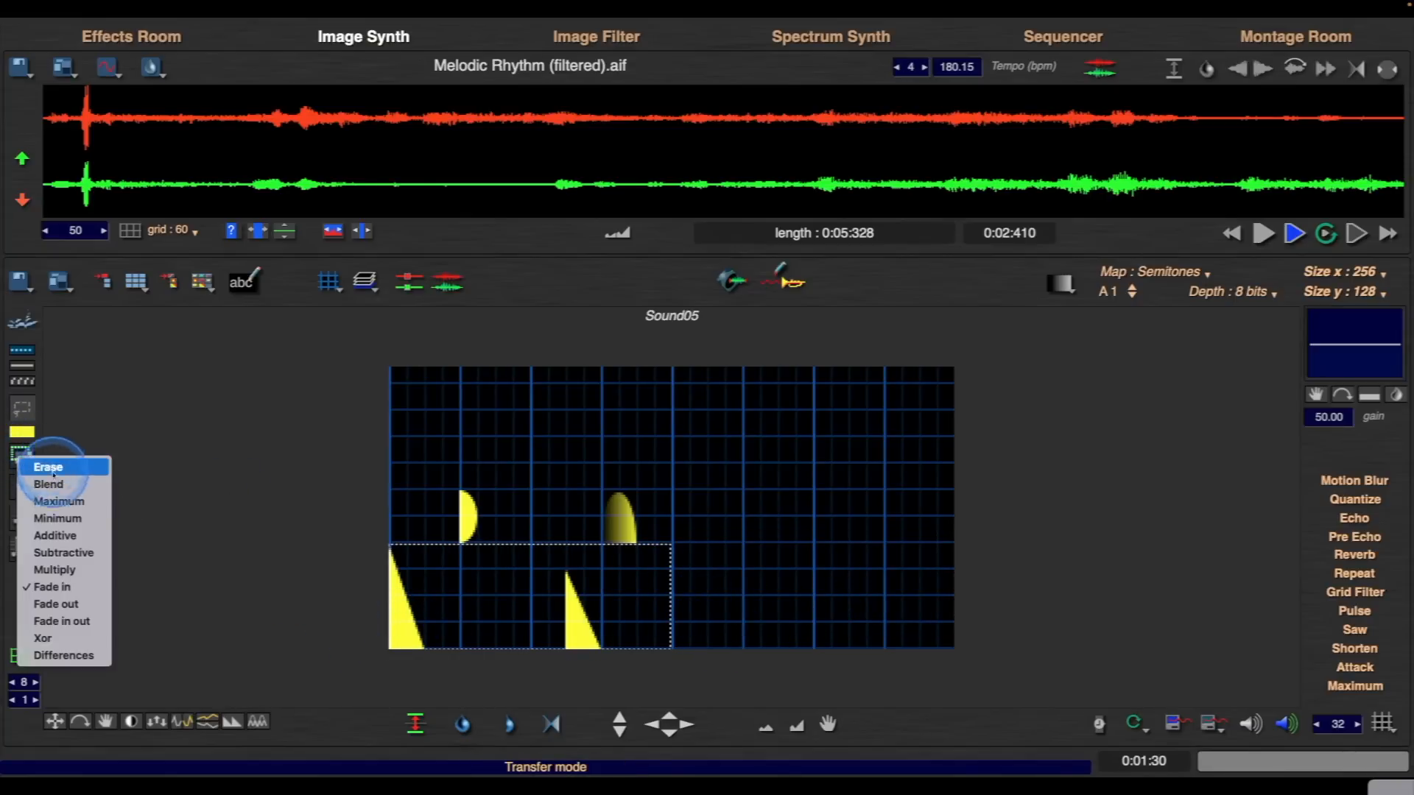
{"action": "left_click", "coordinate": [76, 501]}
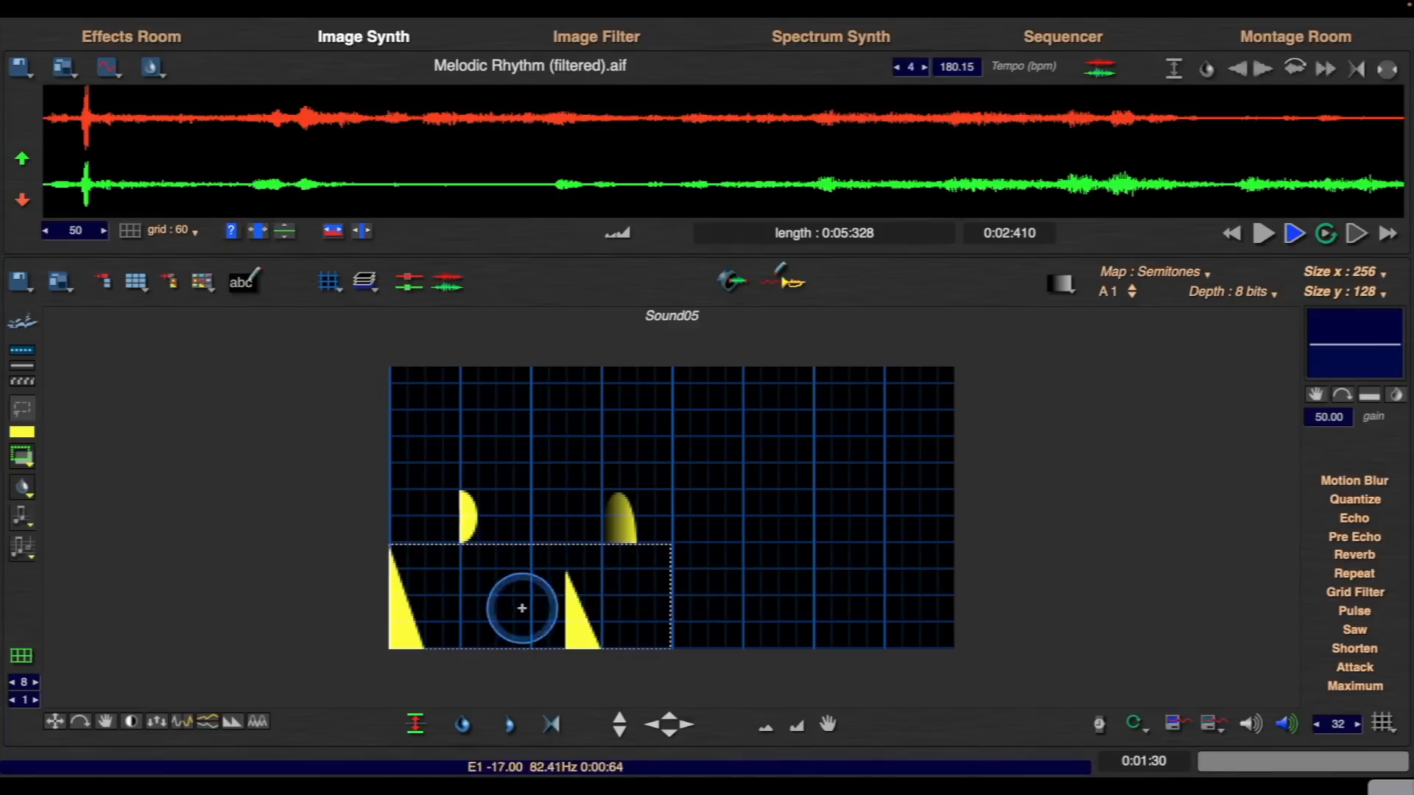
{"action": "left_click_drag", "start_coordinate": [572, 612], "coordinate": [852, 611]}
{"action": "key", "text": "space"}
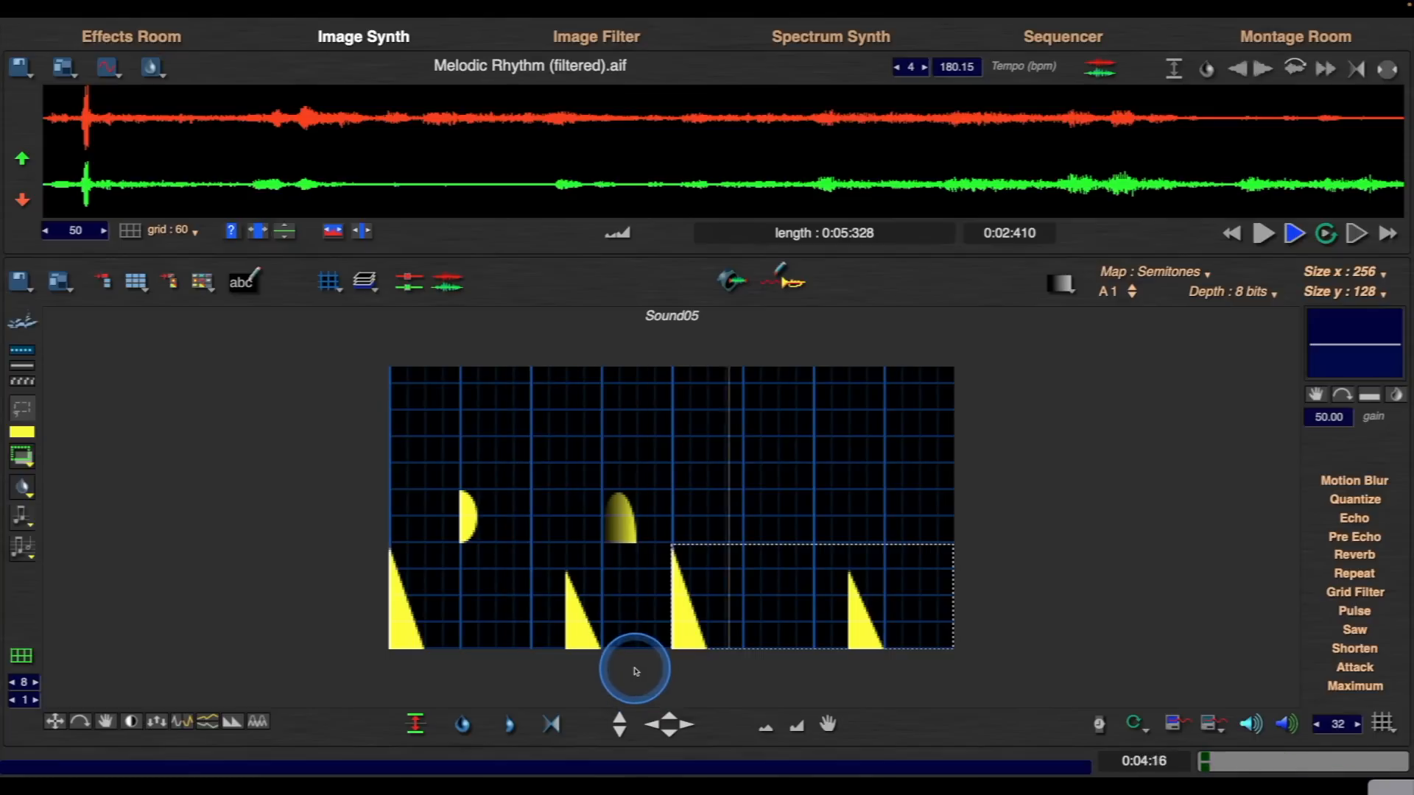
{"action": "left_click", "coordinate": [635, 667]}
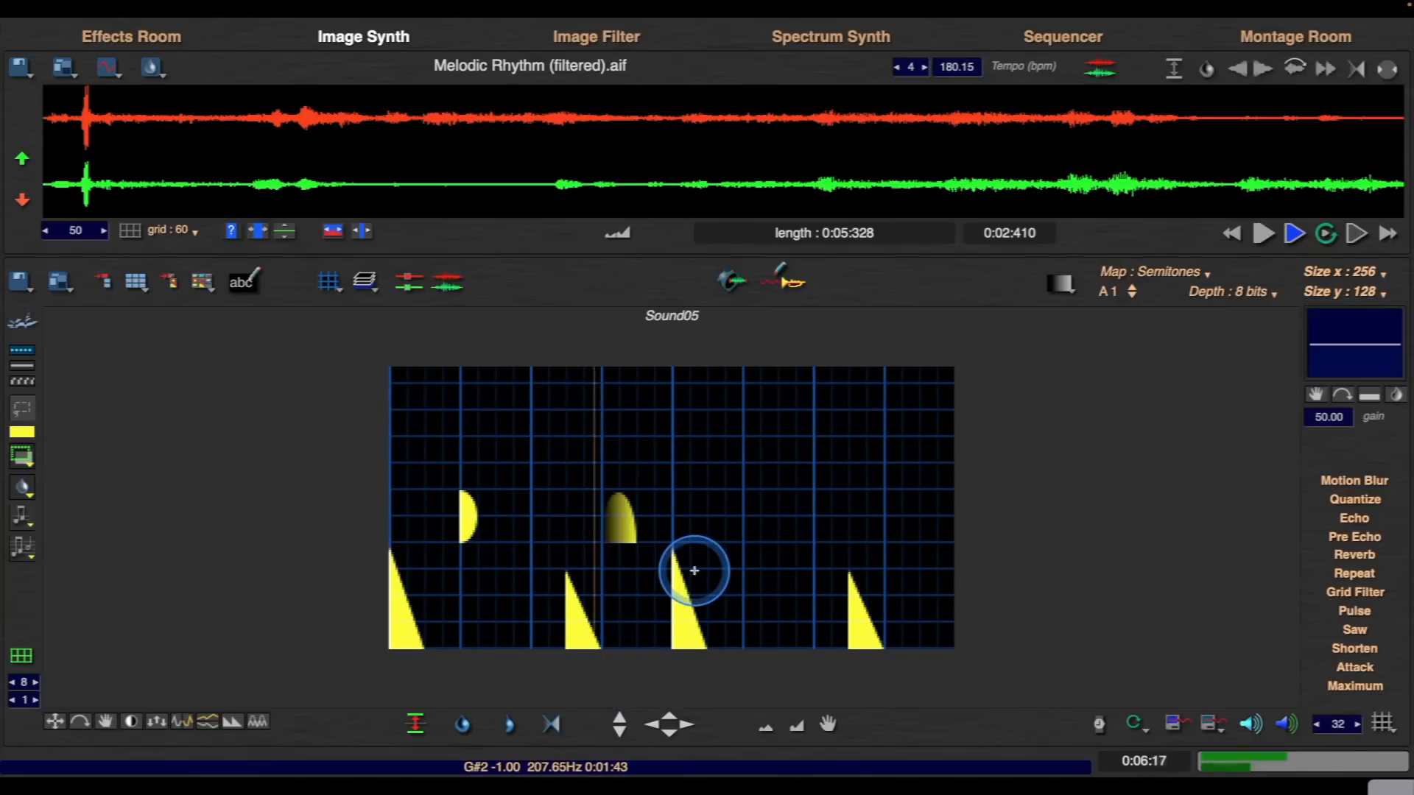
- Draw a matching half-circle on the sixth beat and select the region from it into the eighth beat
{"action": "right_click", "coordinate": [746, 607]}
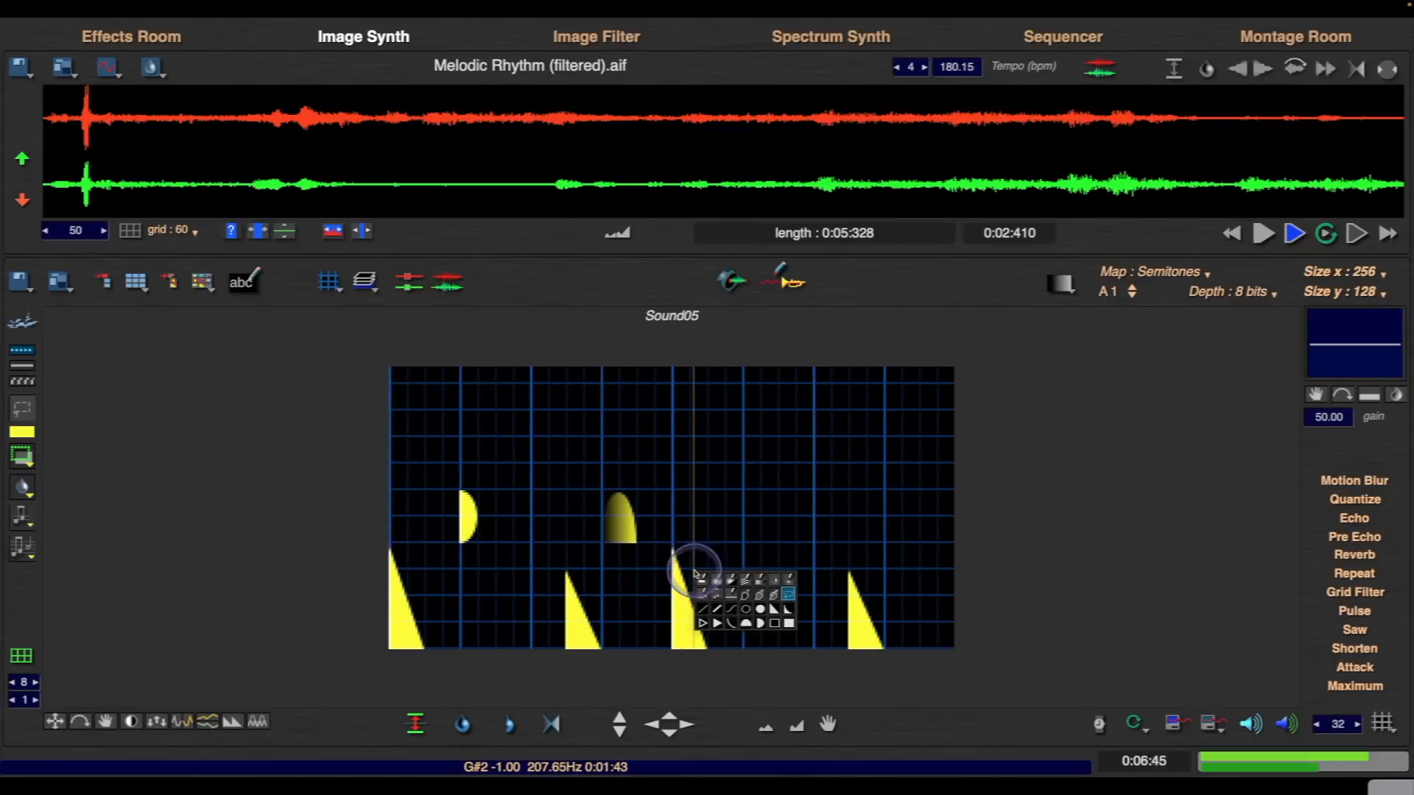
{"action": "left_click", "coordinate": [759, 623]}
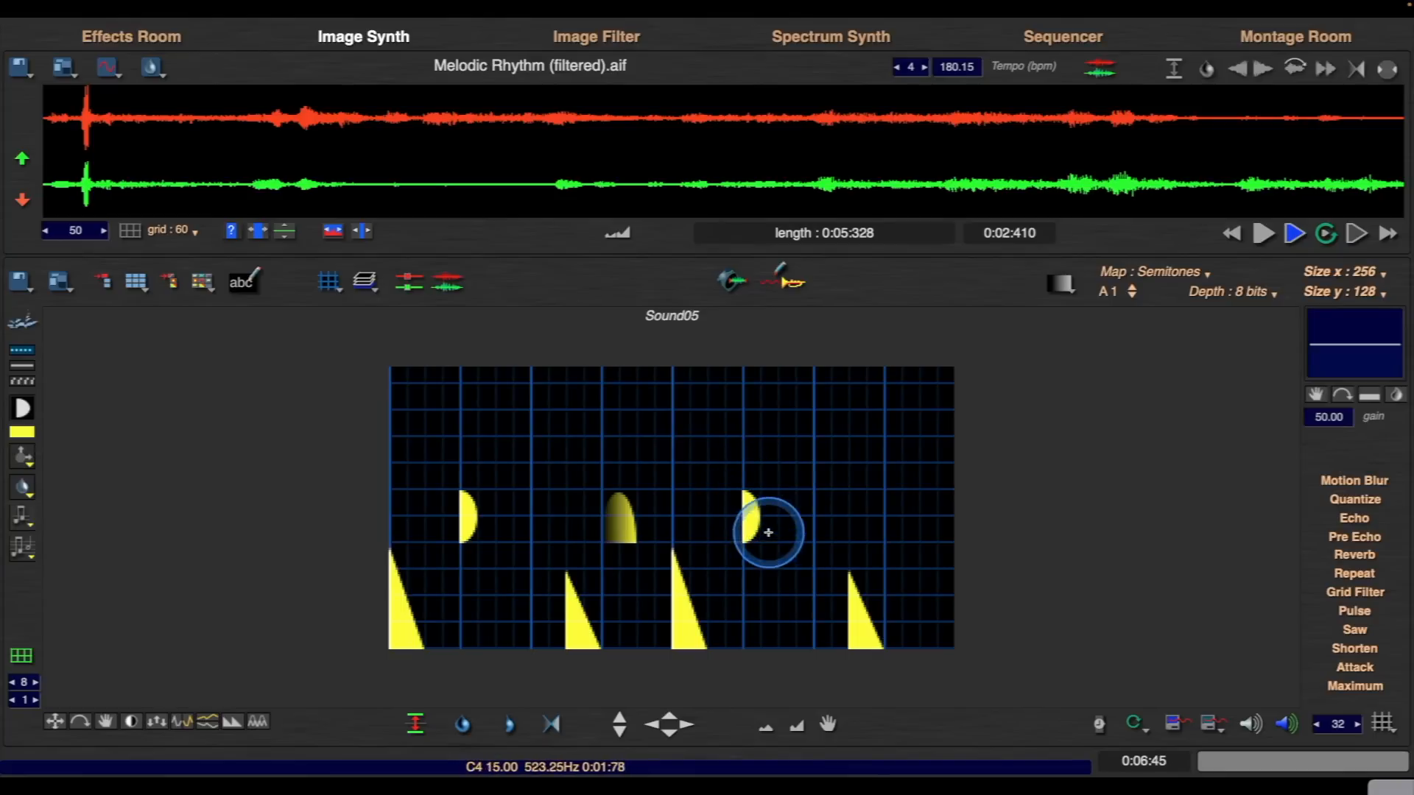
{"action": "right_click", "coordinate": [779, 507]}
{"action": "left_click", "coordinate": [868, 520]}
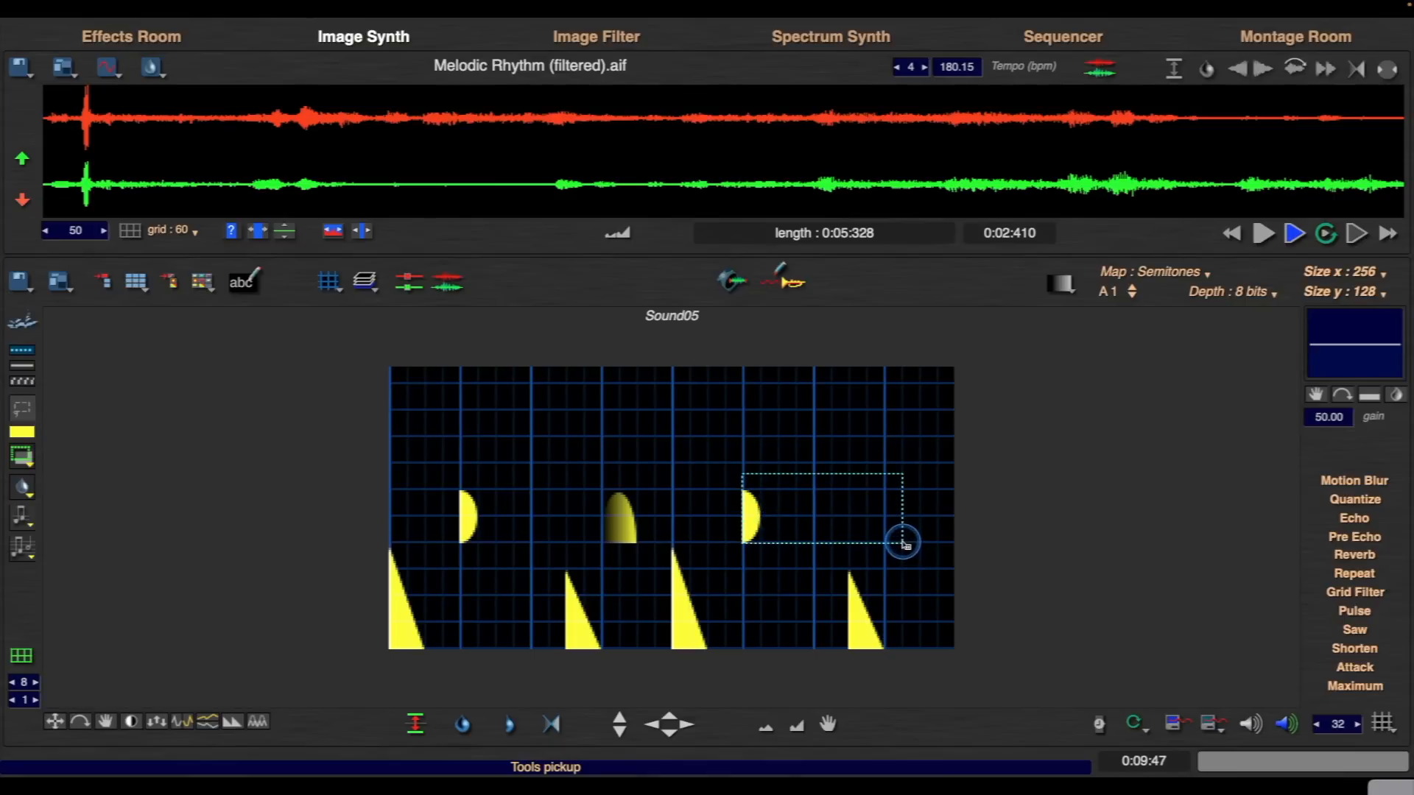
- Try the Echo effect on the selected half-circle region with an effects grid of 16
{"action": "left_click", "coordinate": [1383, 724]}
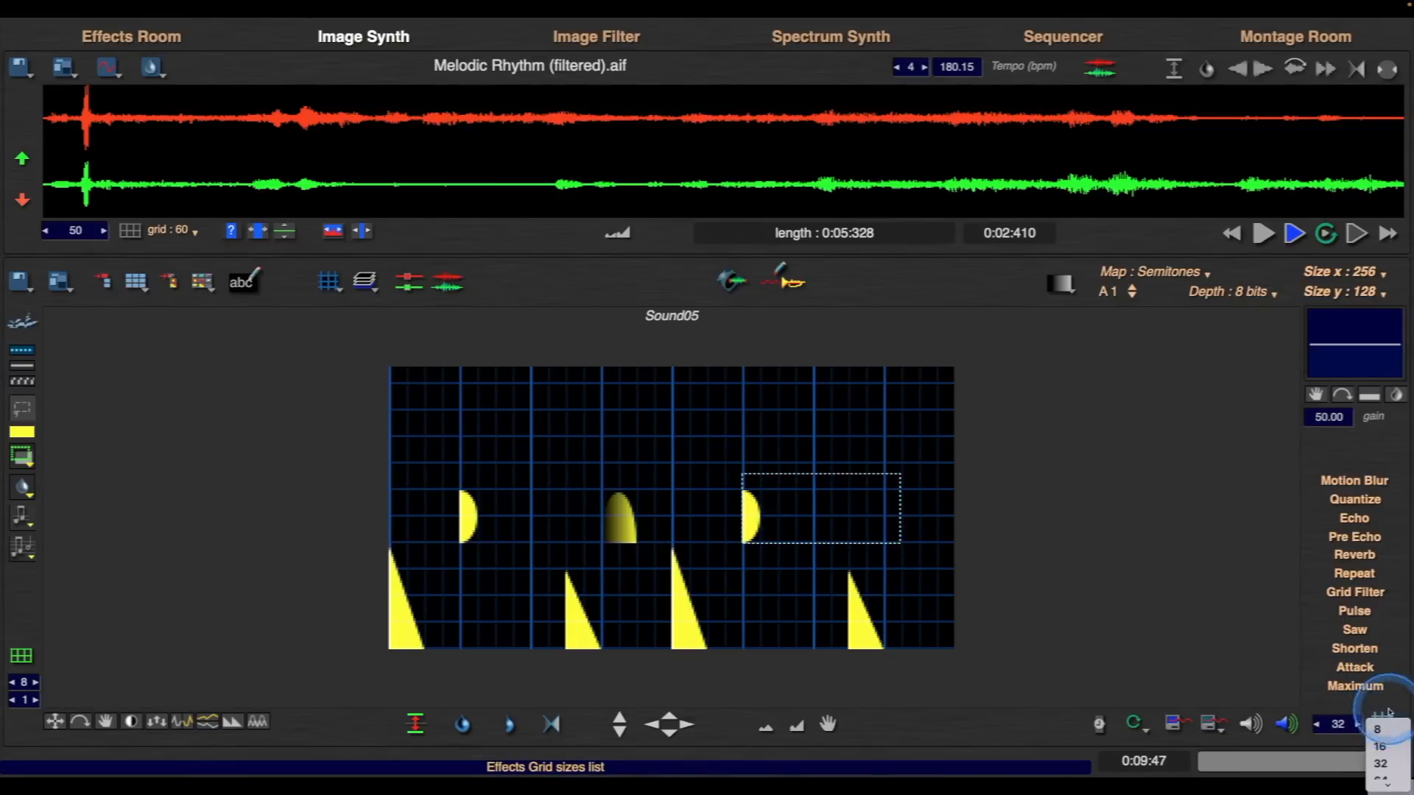
{"action": "left_click", "coordinate": [1381, 747]}
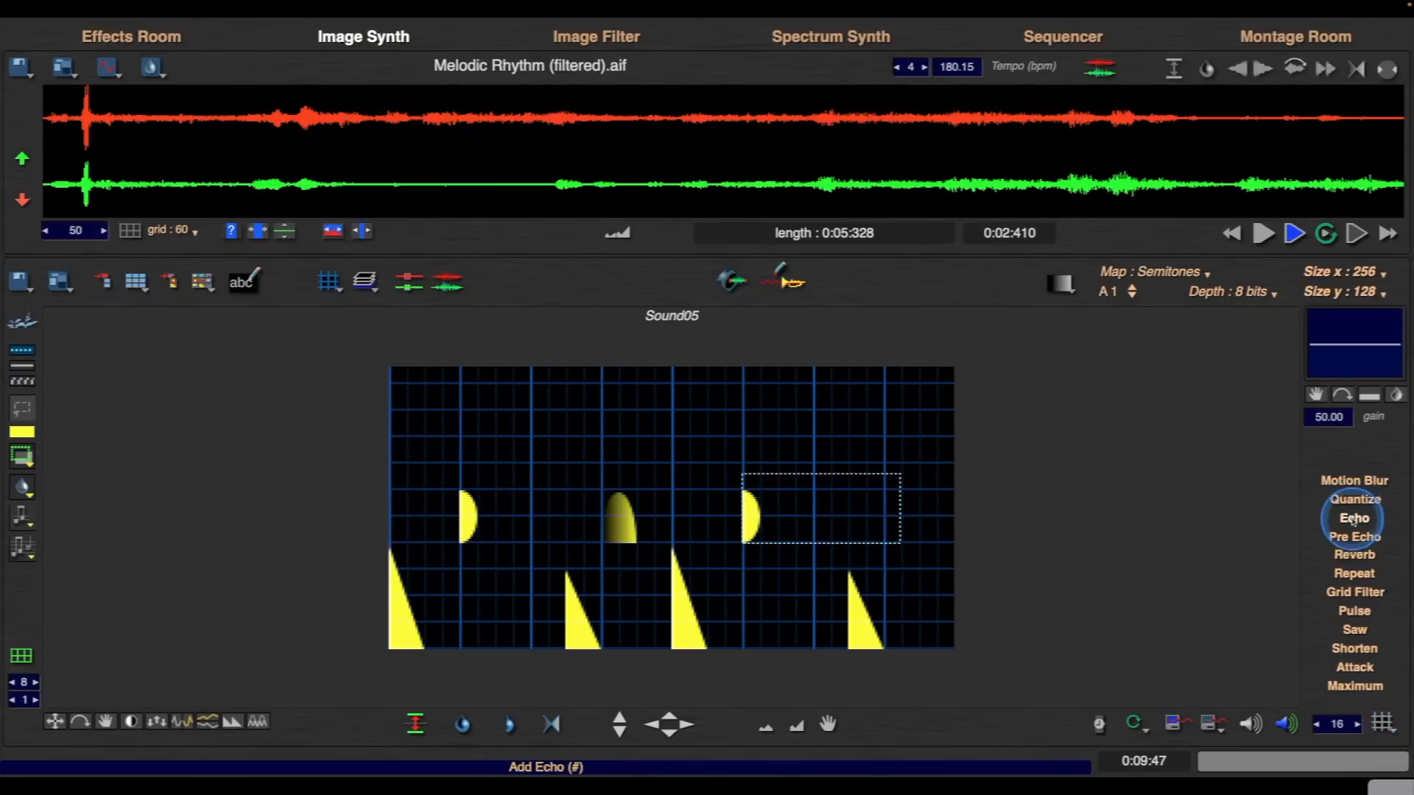
{"action": "left_click", "coordinate": [1354, 519]}
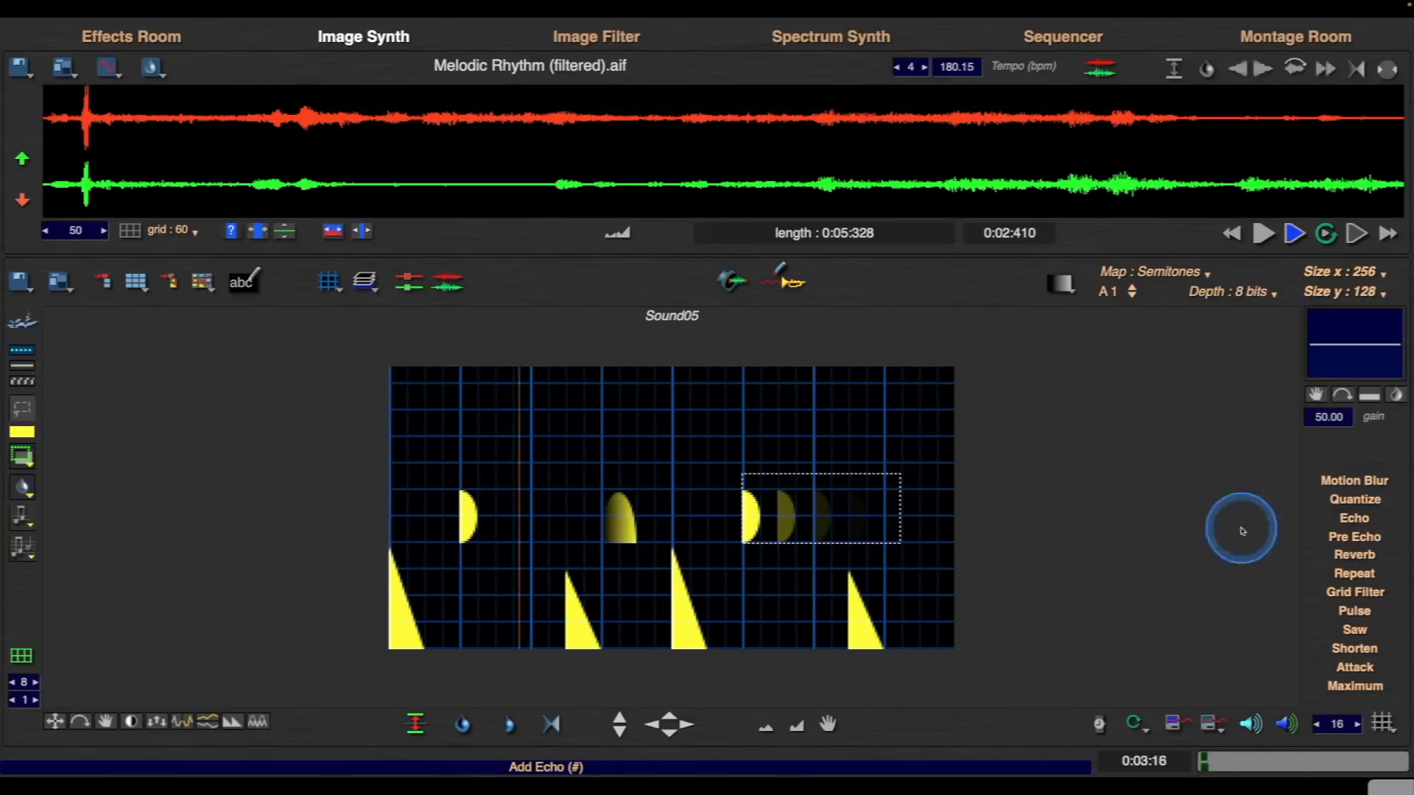
- Set the effects grid to 8, apply Echo twice to the selected half-circle region, and play the pattern
{"action": "left_click", "coordinate": [1380, 727]}
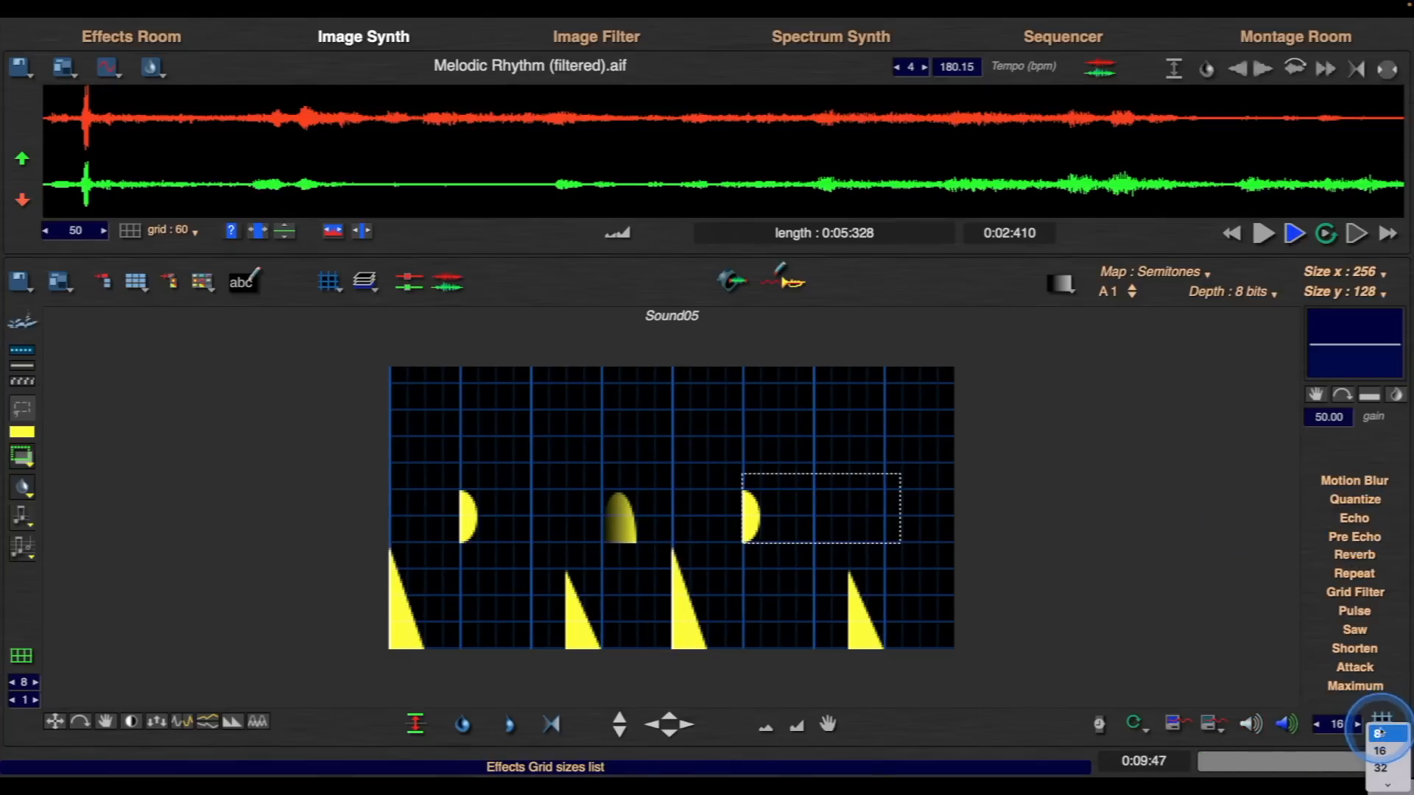
{"action": "left_click", "coordinate": [1355, 518]}
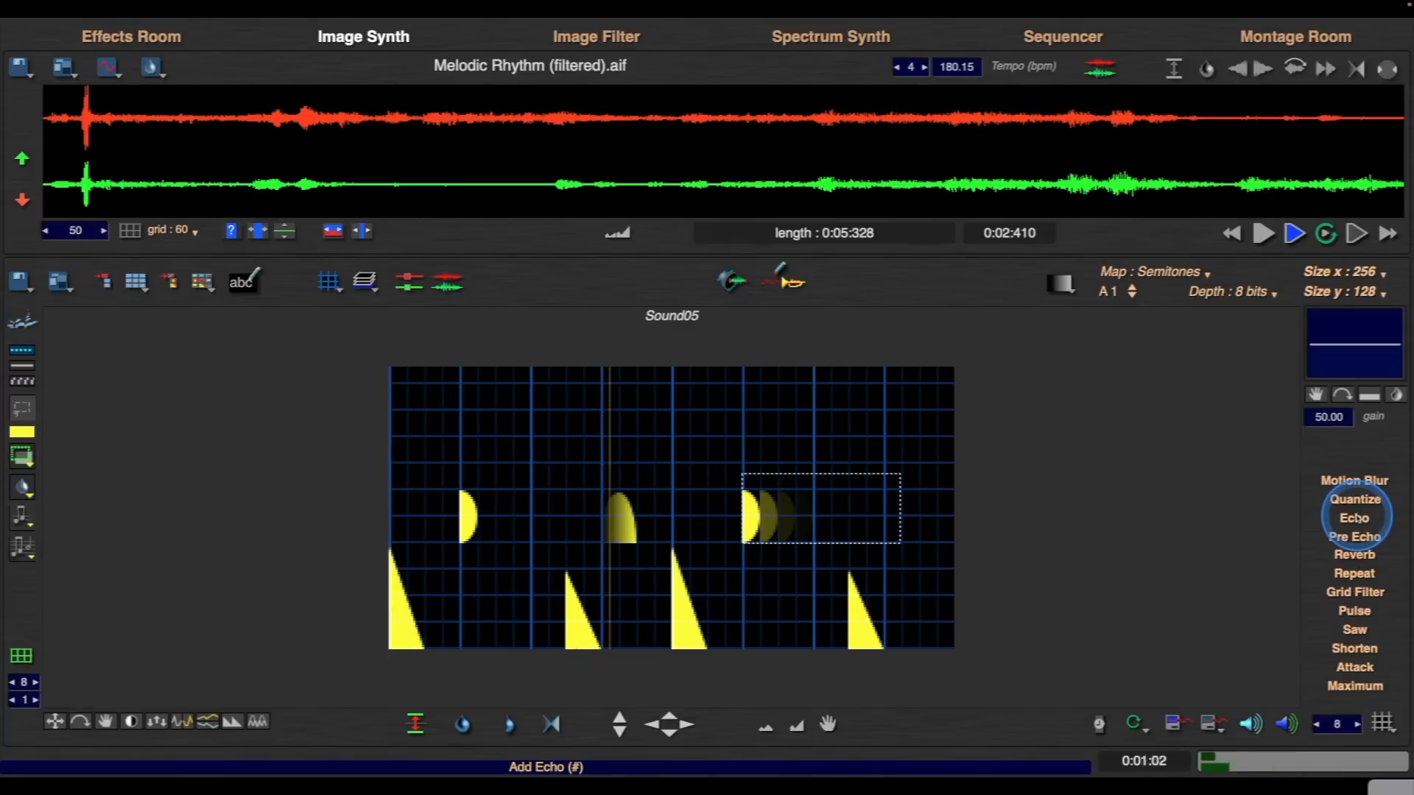
{"action": "left_click", "coordinate": [1359, 518]}
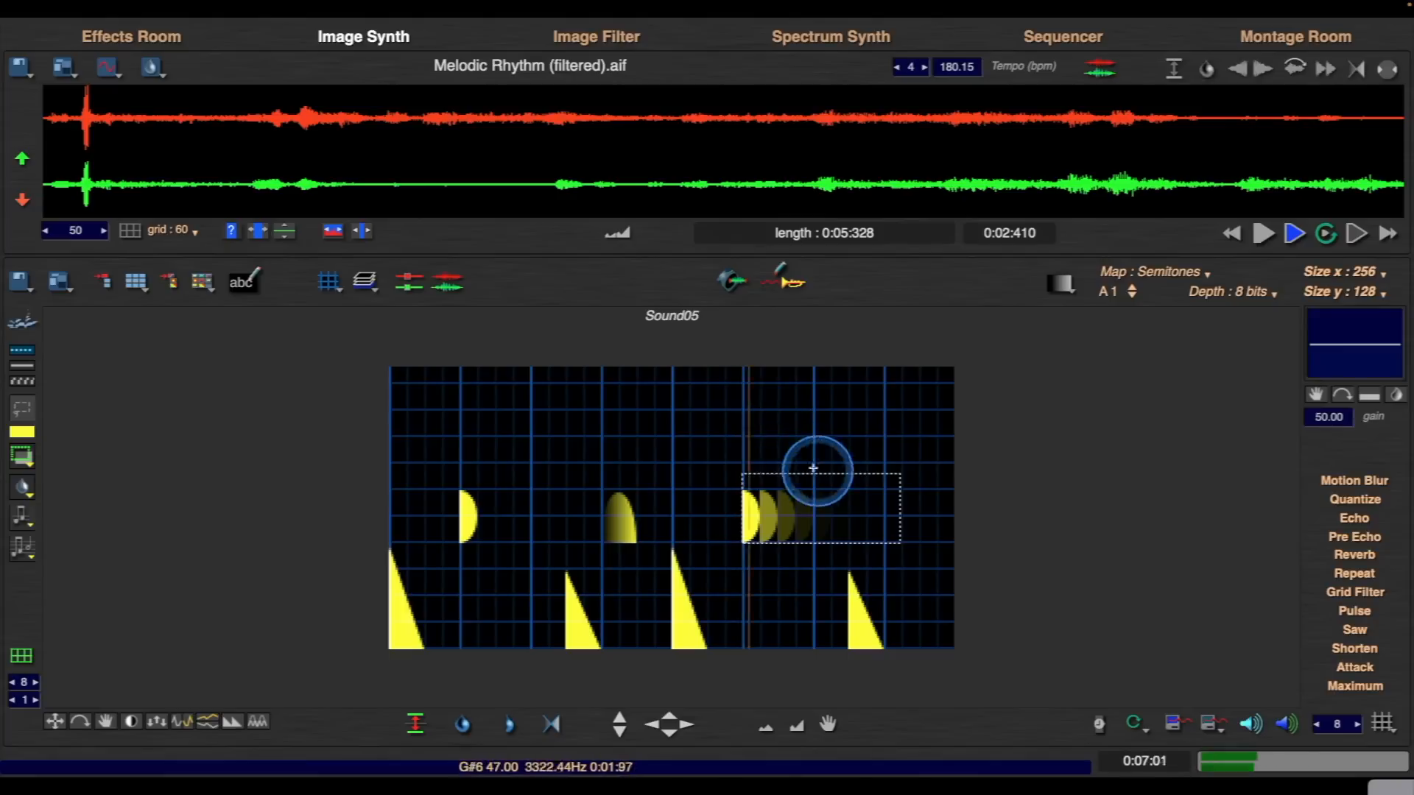
{"action": "key", "text": "space"}
{"action": "left_click", "coordinate": [1037, 482]}
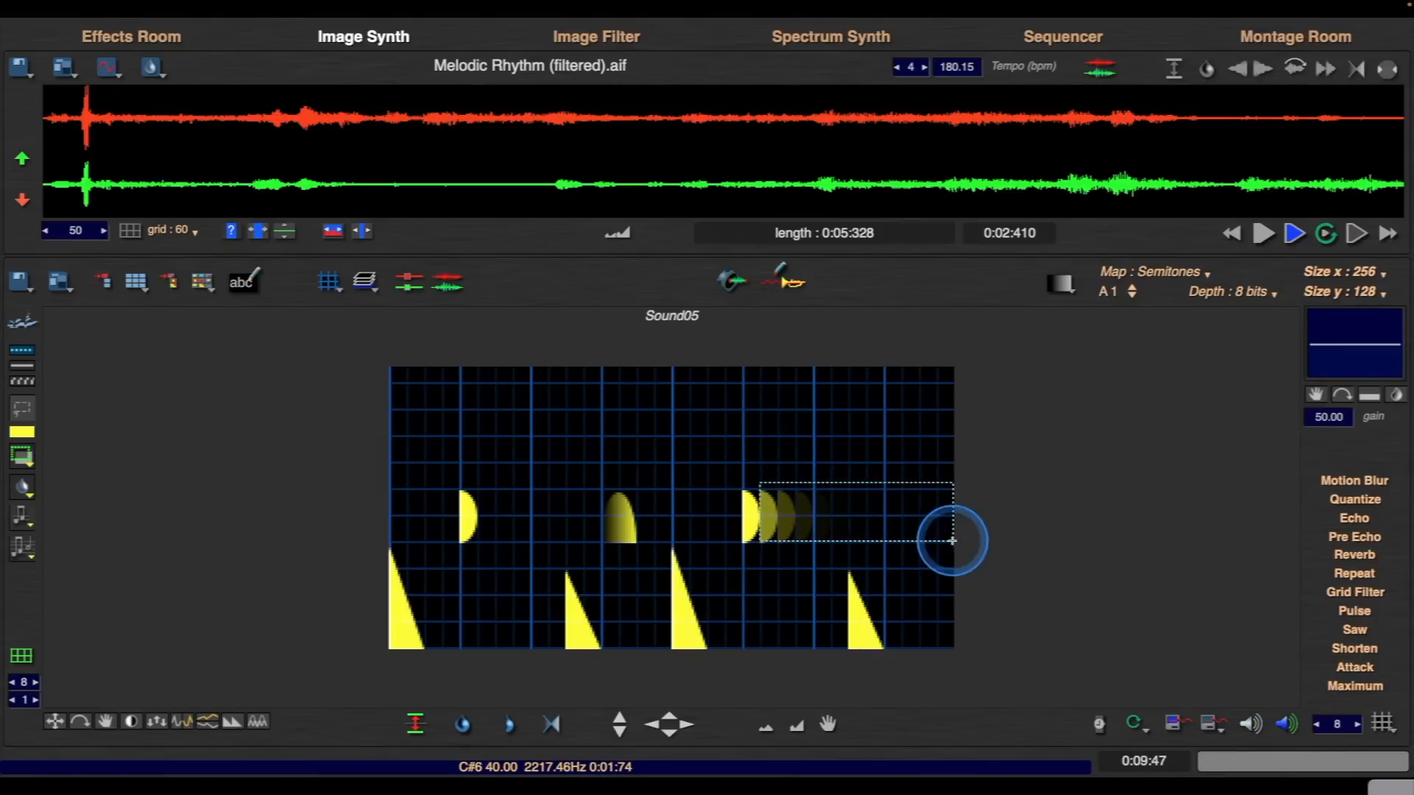
- Tint the selected echoes after the sixth-beat half-circle green with a colored gradient filter preset, and play the pattern
{"action": "left_click", "coordinate": [204, 281]}
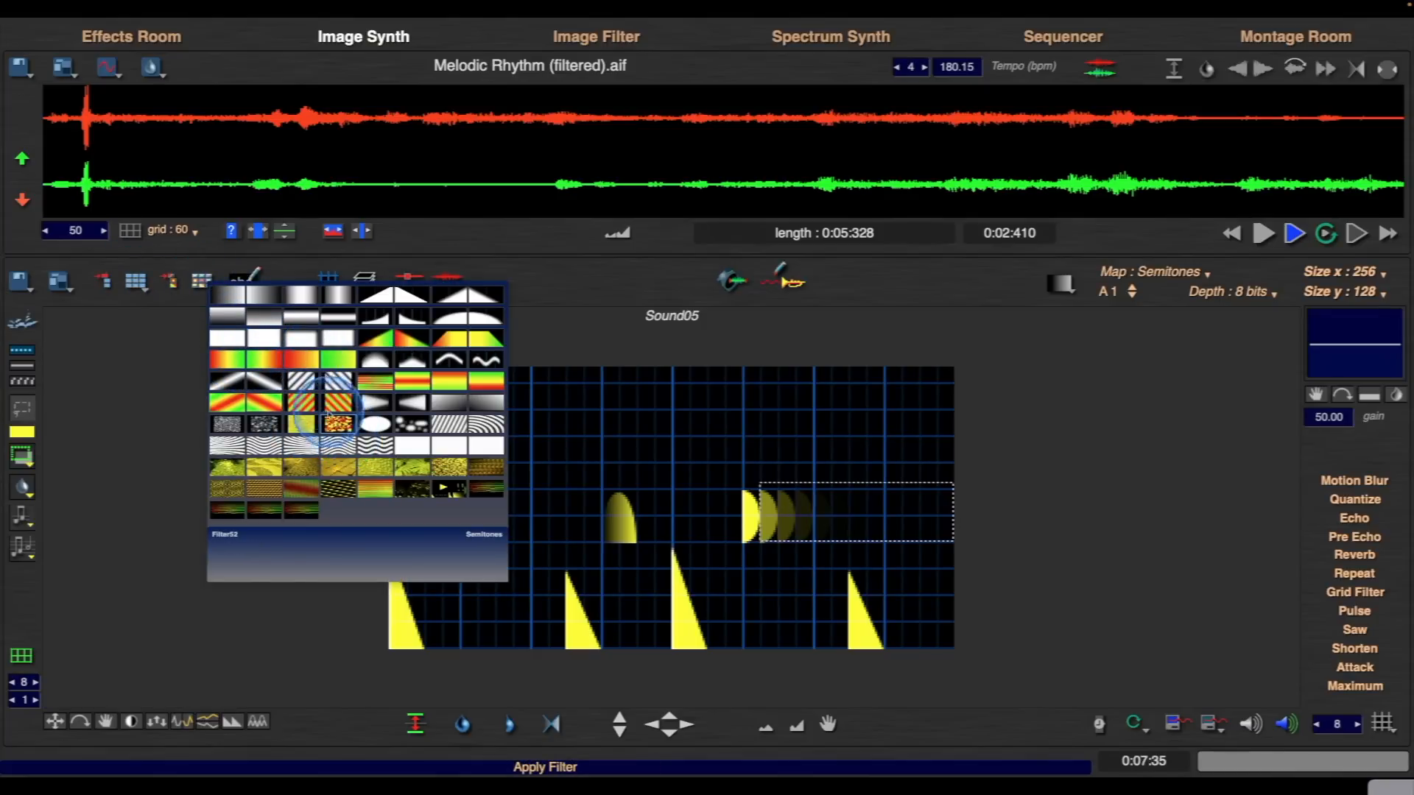
{"action": "left_click", "coordinate": [266, 361]}
{"action": "key", "text": "space"}
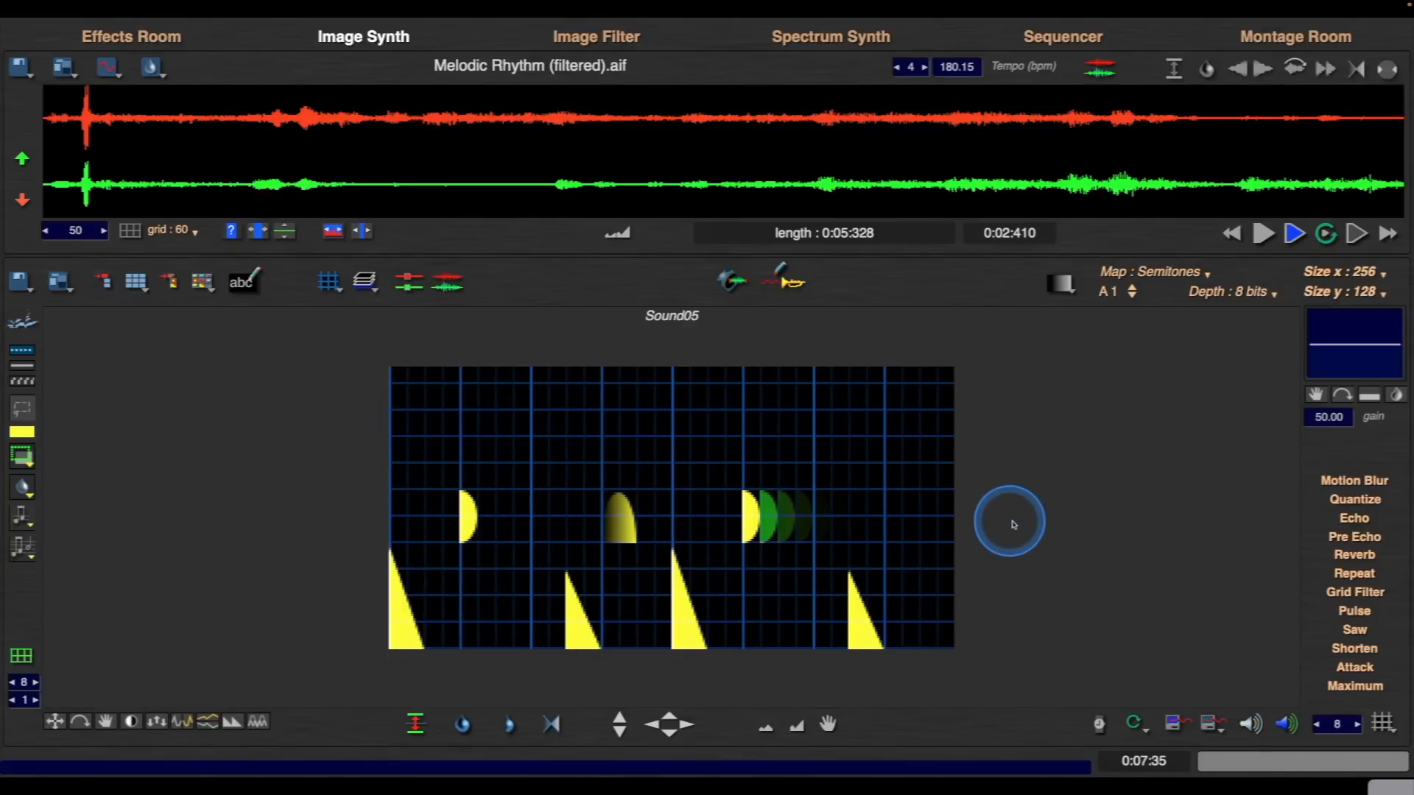
- Turn off grid snapping, smear the tip of the second low triangle upward and earlier with the smudge tool, and play the pattern
{"action": "right_click", "coordinate": [421, 488]}
{"action": "left_click", "coordinate": [489, 509]}
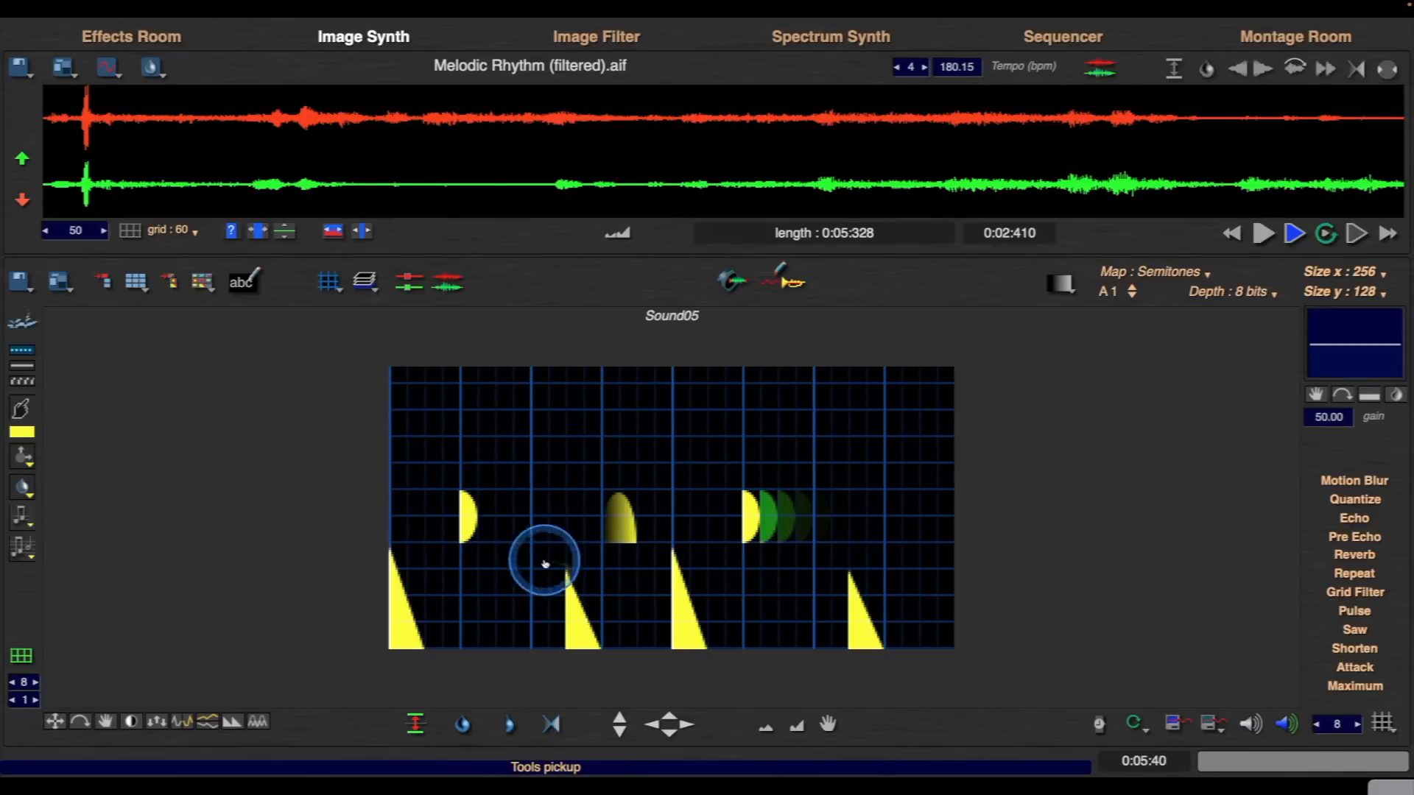
{"action": "left_click", "coordinate": [21, 656]}
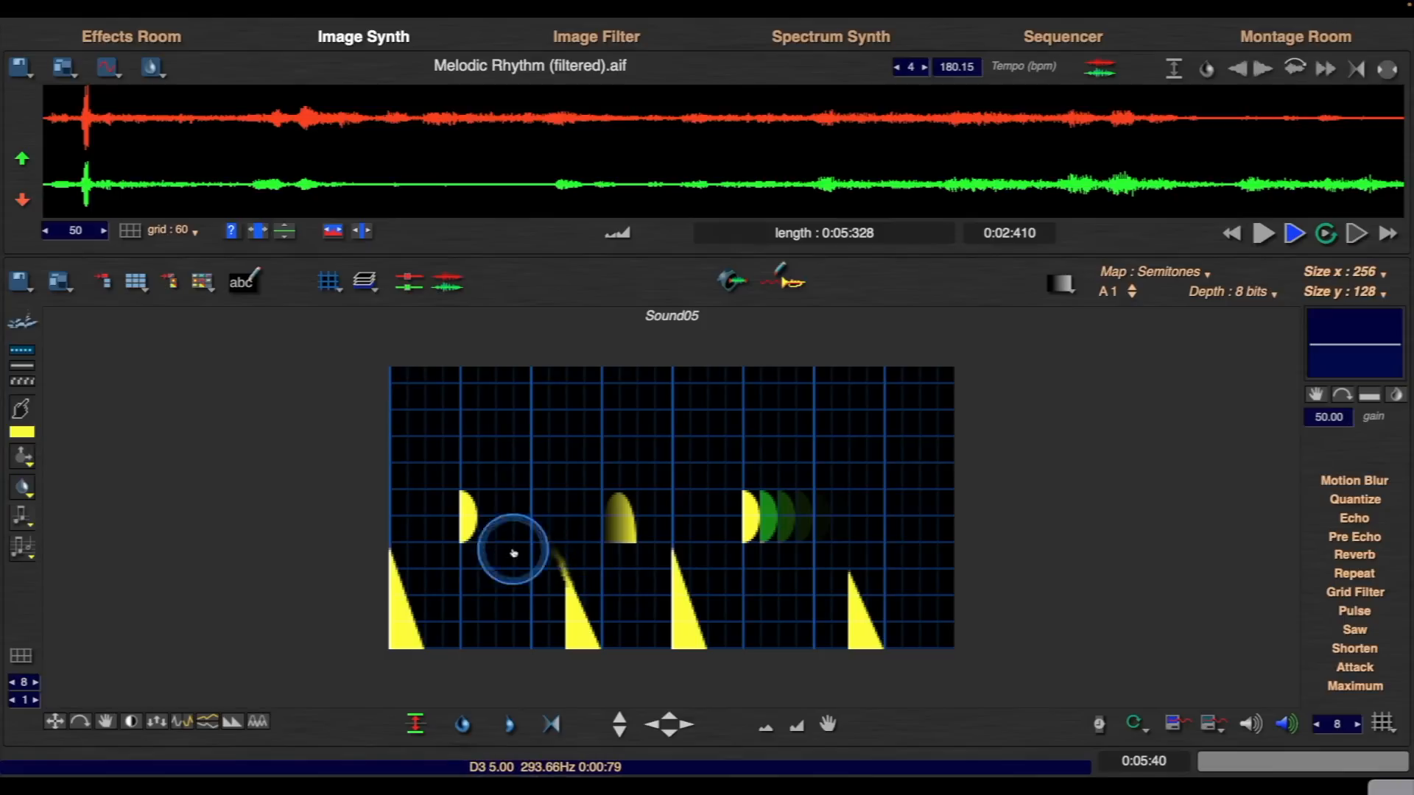
{"action": "key", "text": "space"}
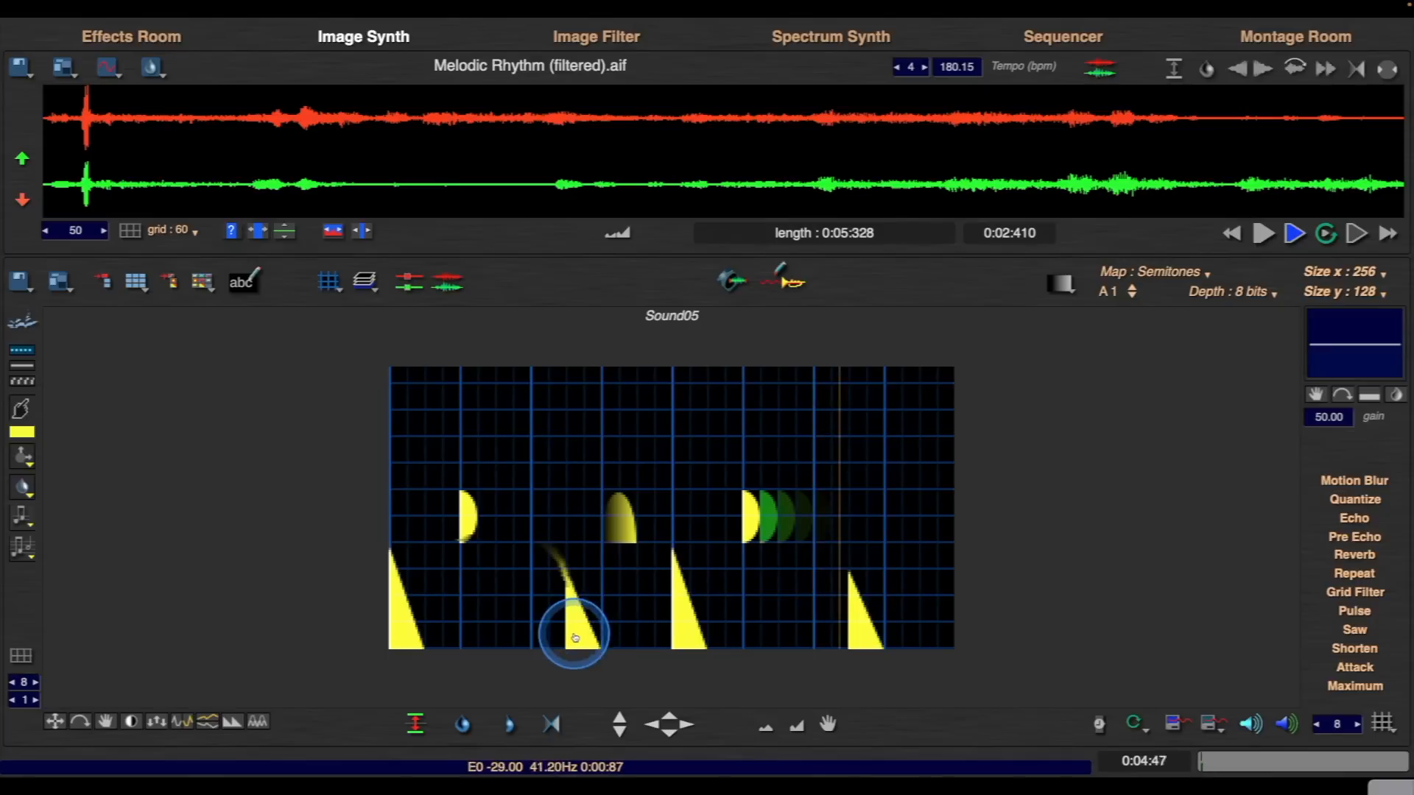
- Select and clear the curved smear above the low triangle just before the fourth beat line, and play the loop
{"action": "right_click", "coordinate": [582, 596]}
{"action": "left_click", "coordinate": [676, 617]}
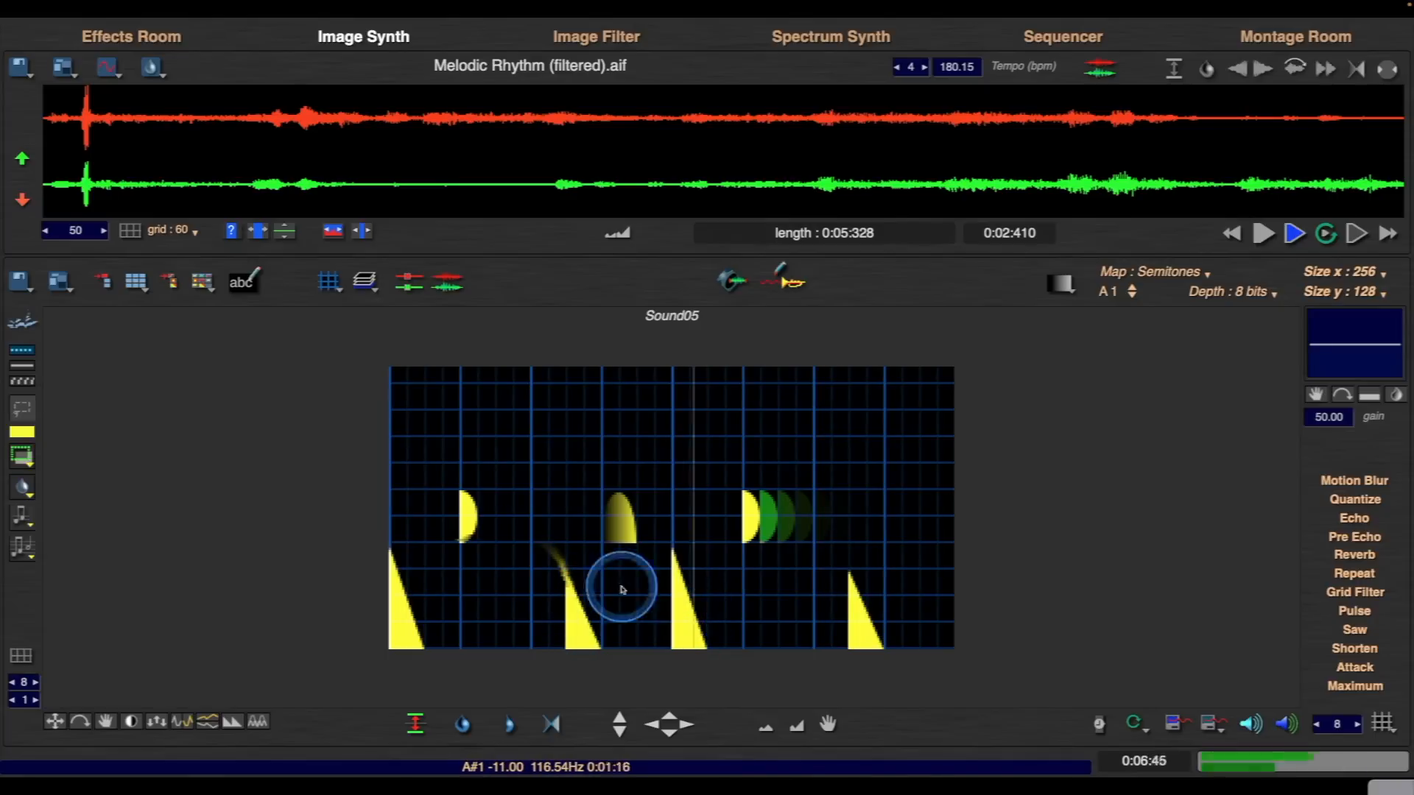
{"action": "key", "text": "space"}
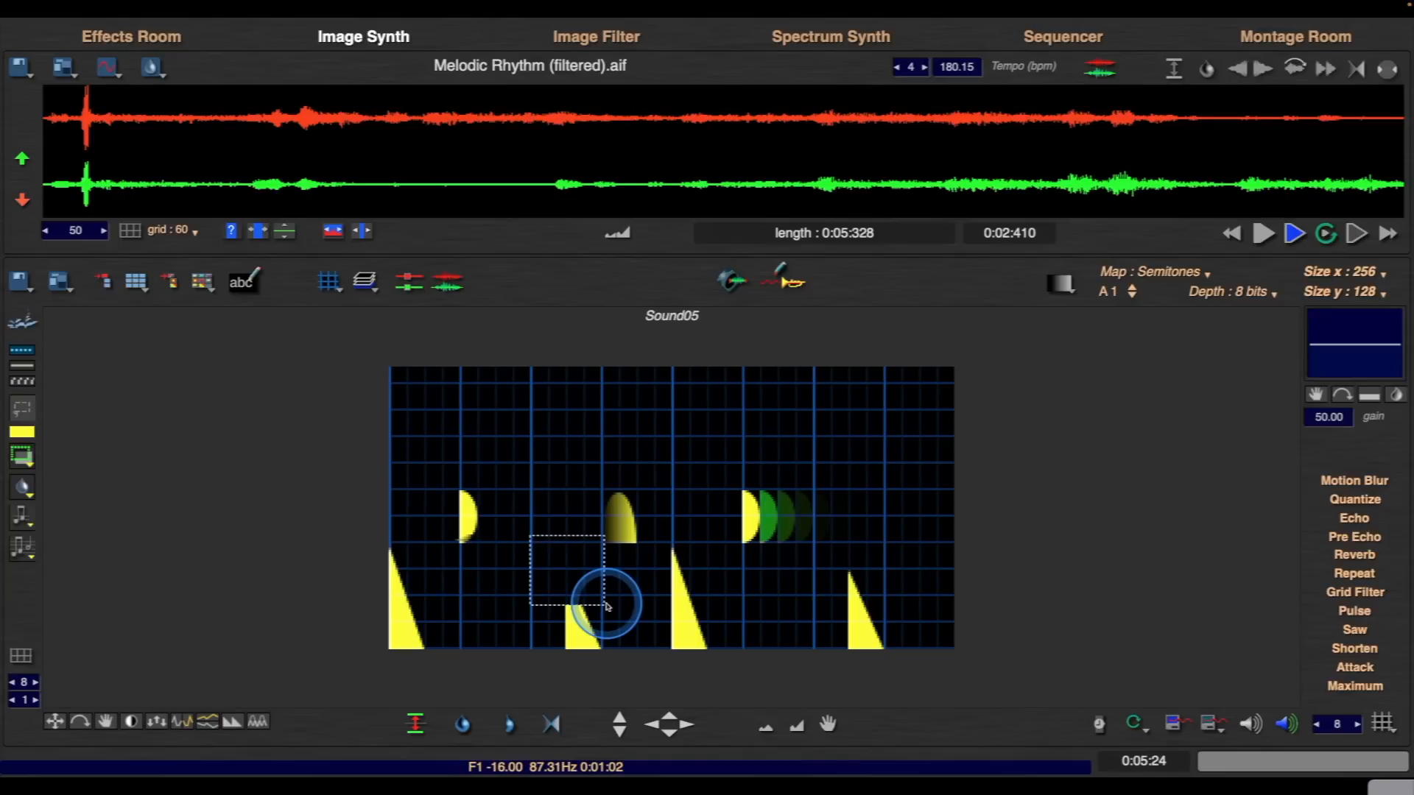
{"action": "key", "text": "space"}
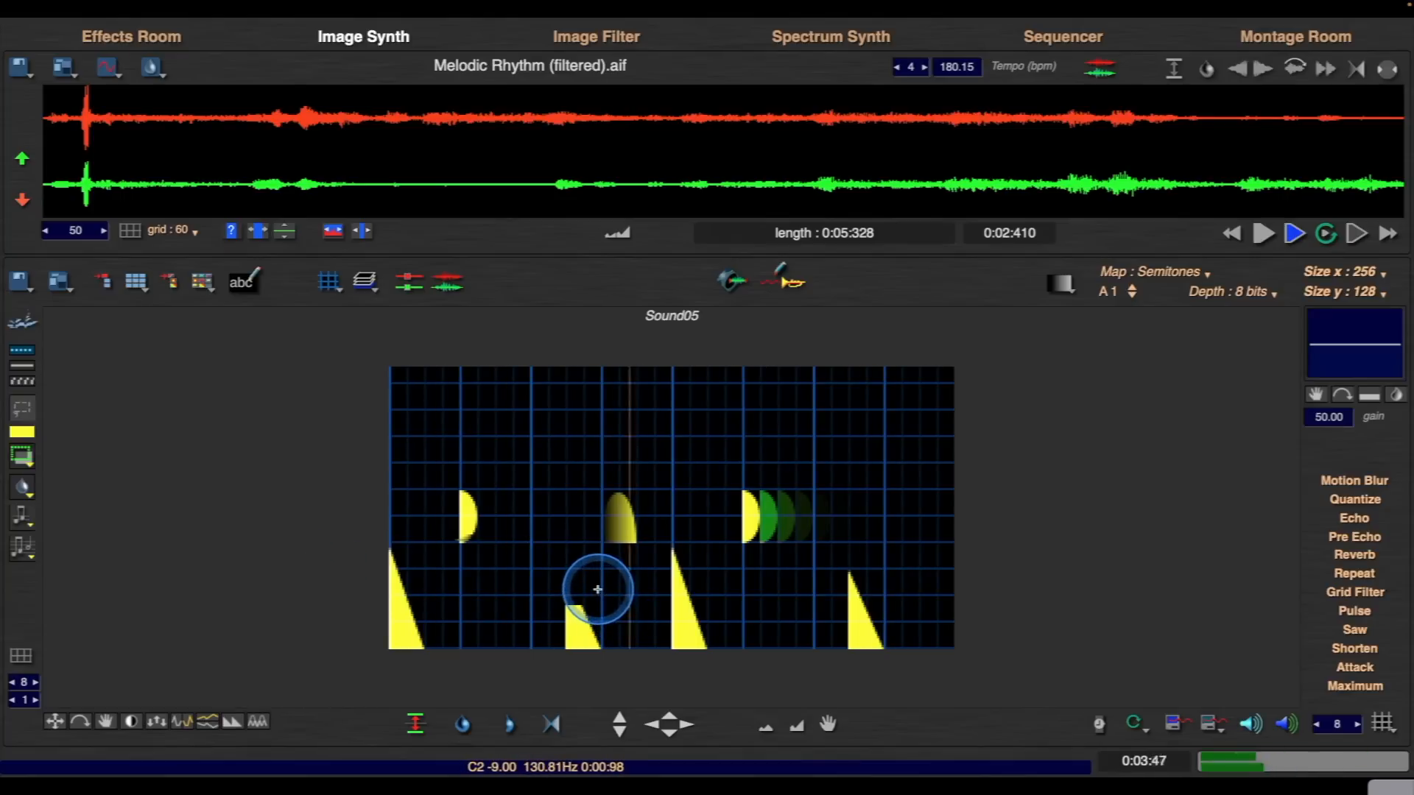
{"action": "right_click", "coordinate": [573, 579]}
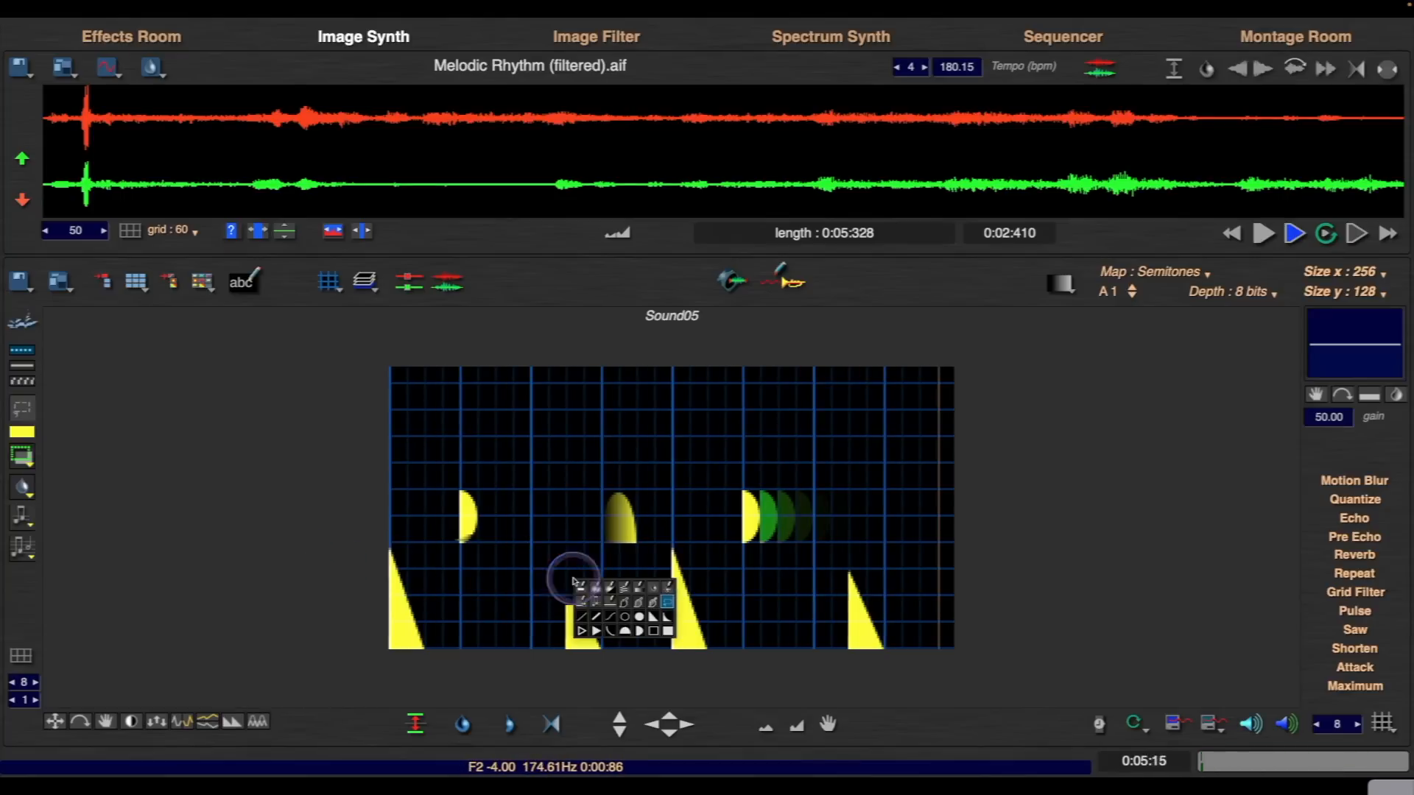
{"action": "left_click", "coordinate": [610, 603]}
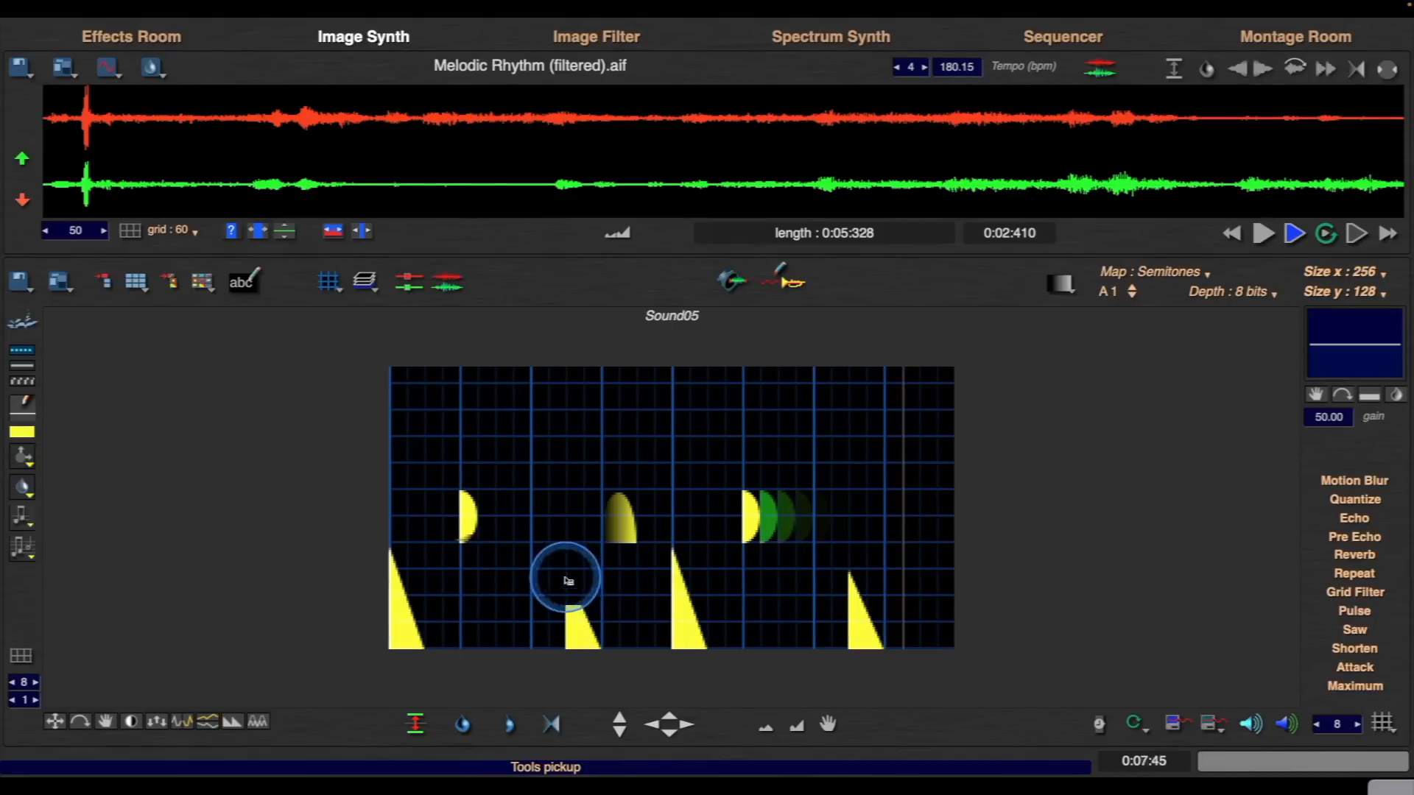
{"action": "left_click_drag", "start_coordinate": [567, 516], "coordinate": [565, 562]}
{"action": "key", "text": "super+z"}
{"action": "right_click", "coordinate": [583, 547]}
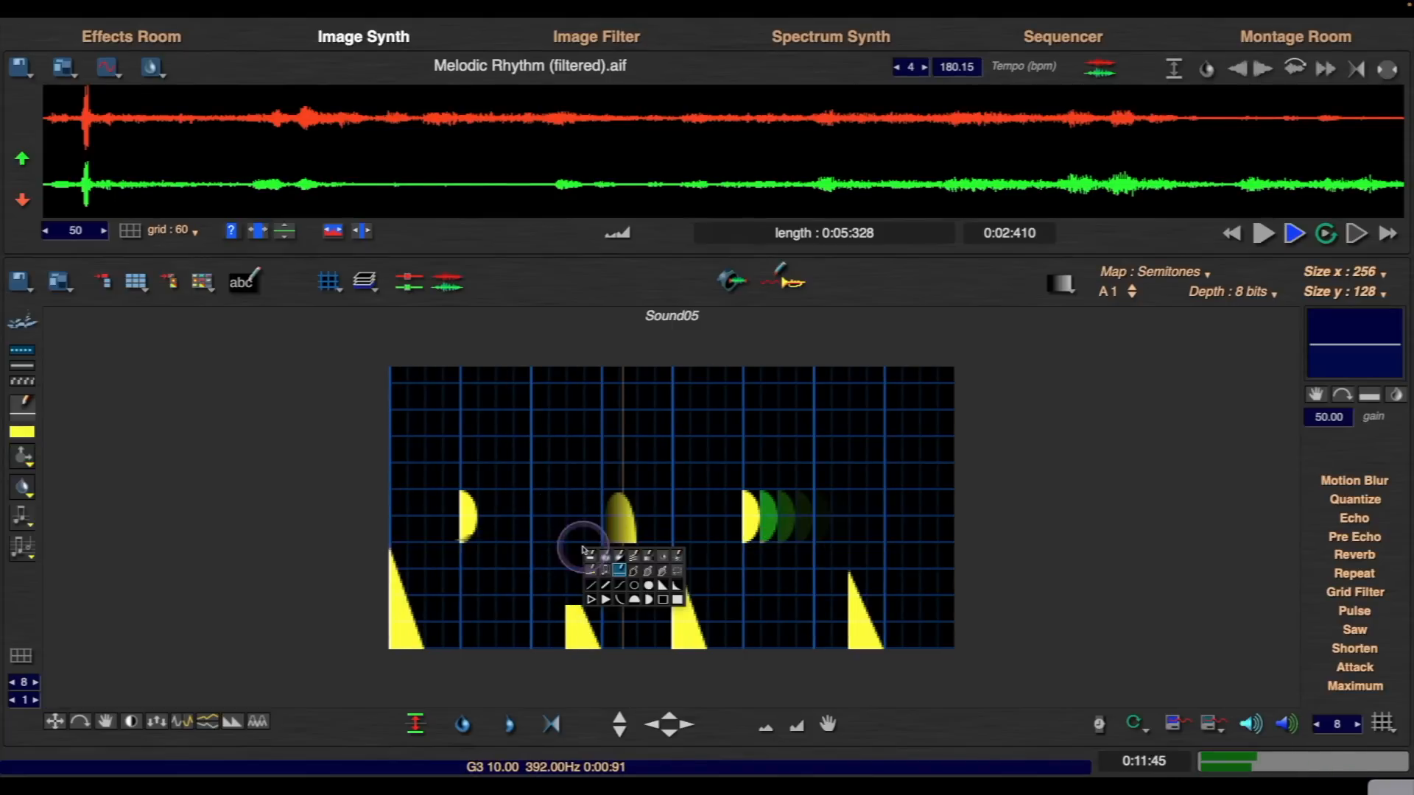
{"action": "left_click", "coordinate": [621, 589]}
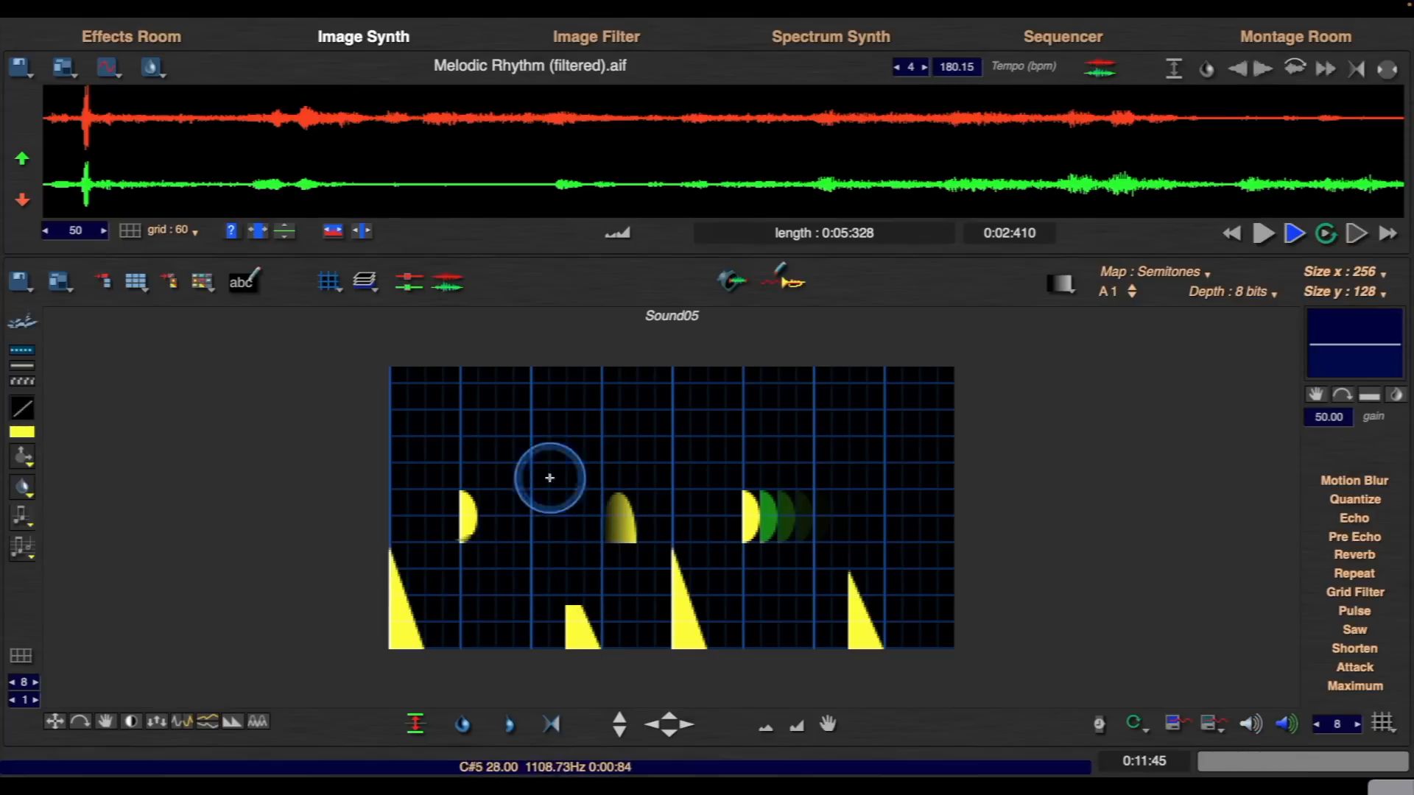
- Switch to Layer 2 and draw two small outlined triangles near the top of the first beat
{"action": "left_click", "coordinate": [366, 290]}
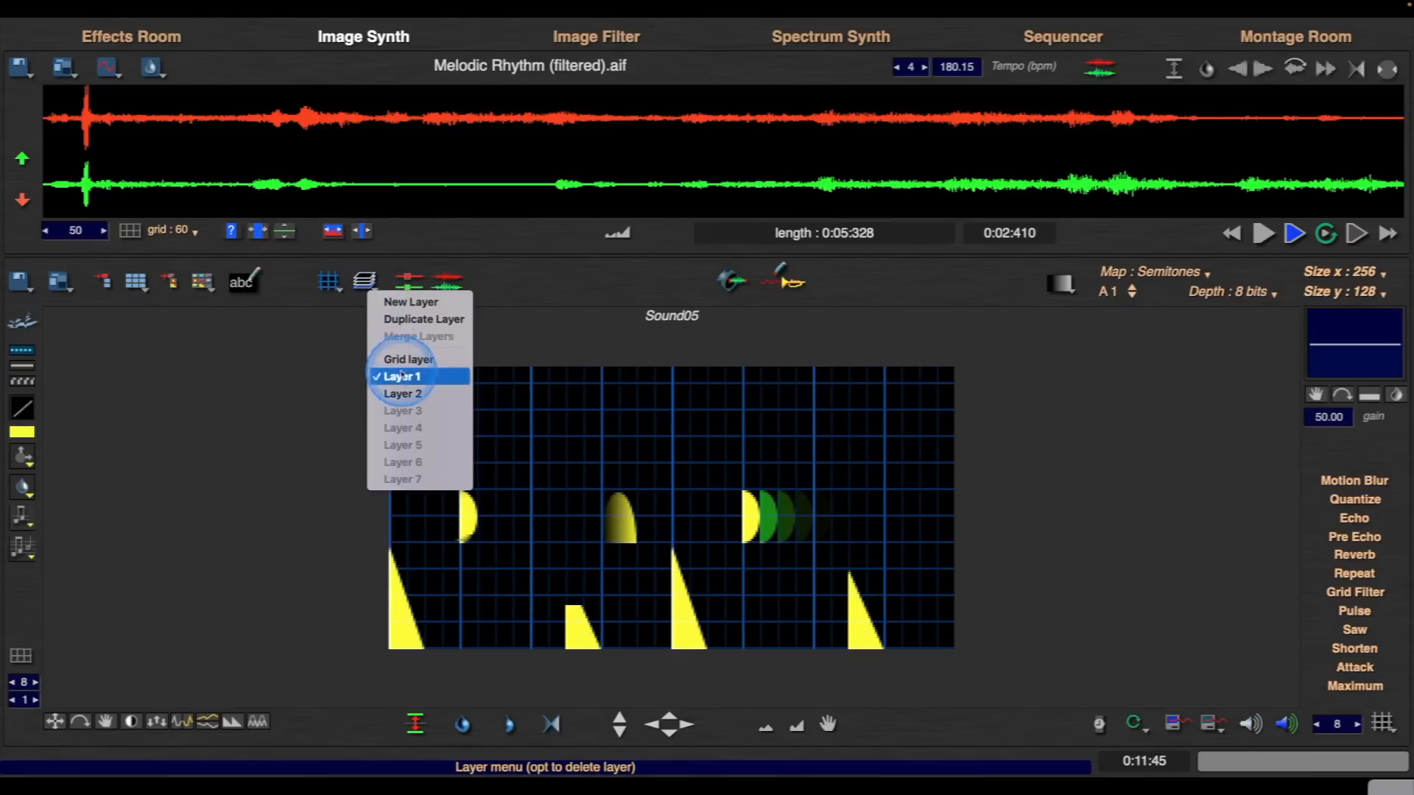
{"action": "left_click", "coordinate": [407, 394]}
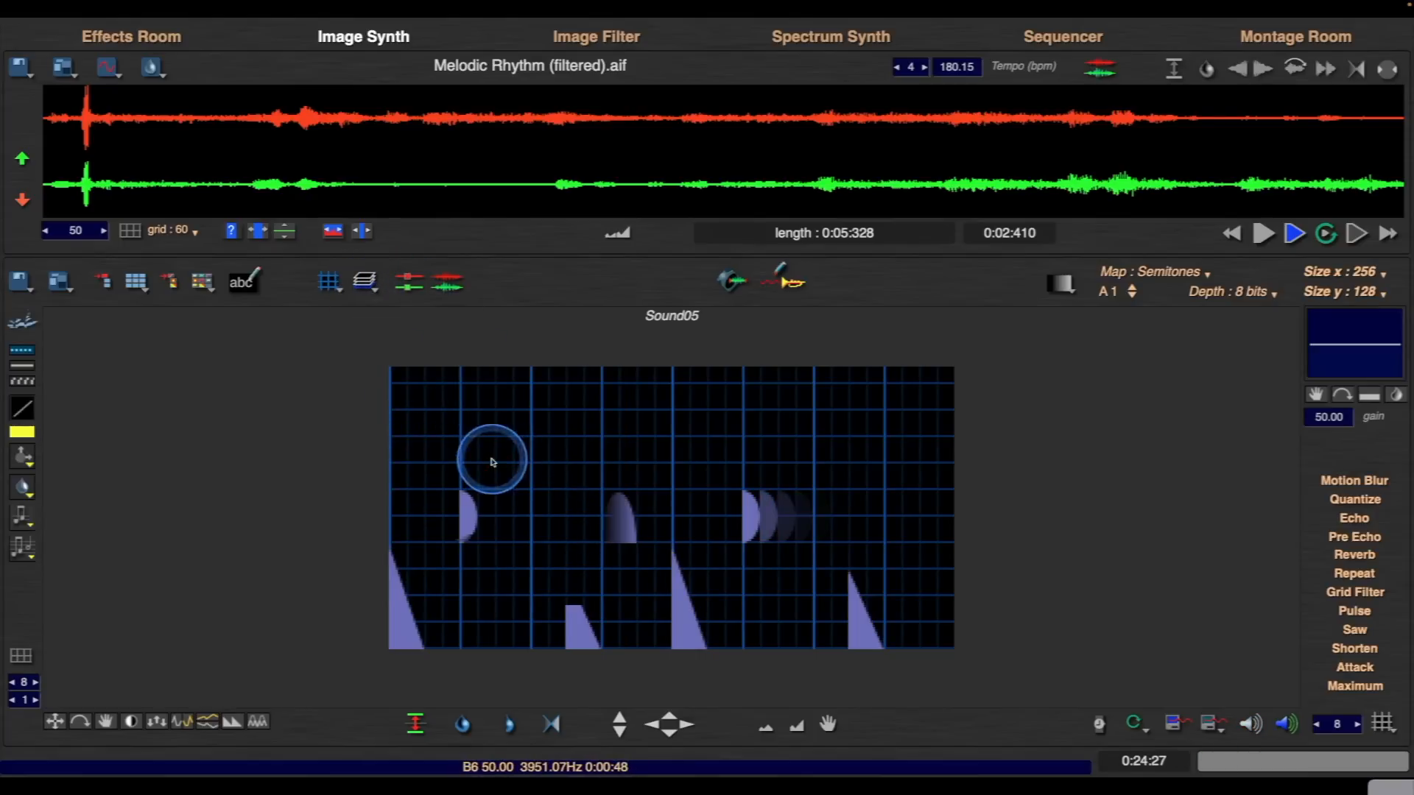
{"action": "right_click", "coordinate": [507, 475]}
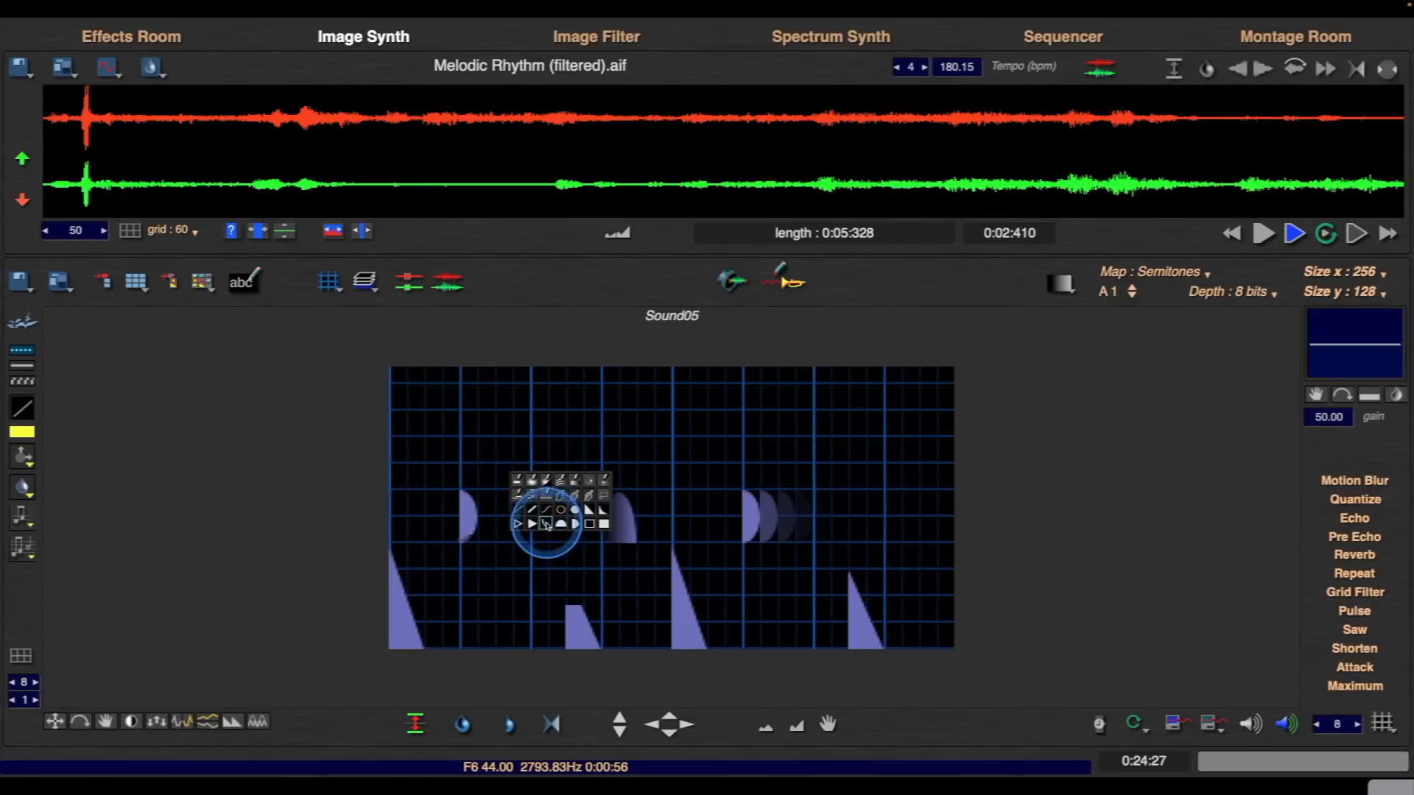
{"action": "left_click", "coordinate": [517, 523]}
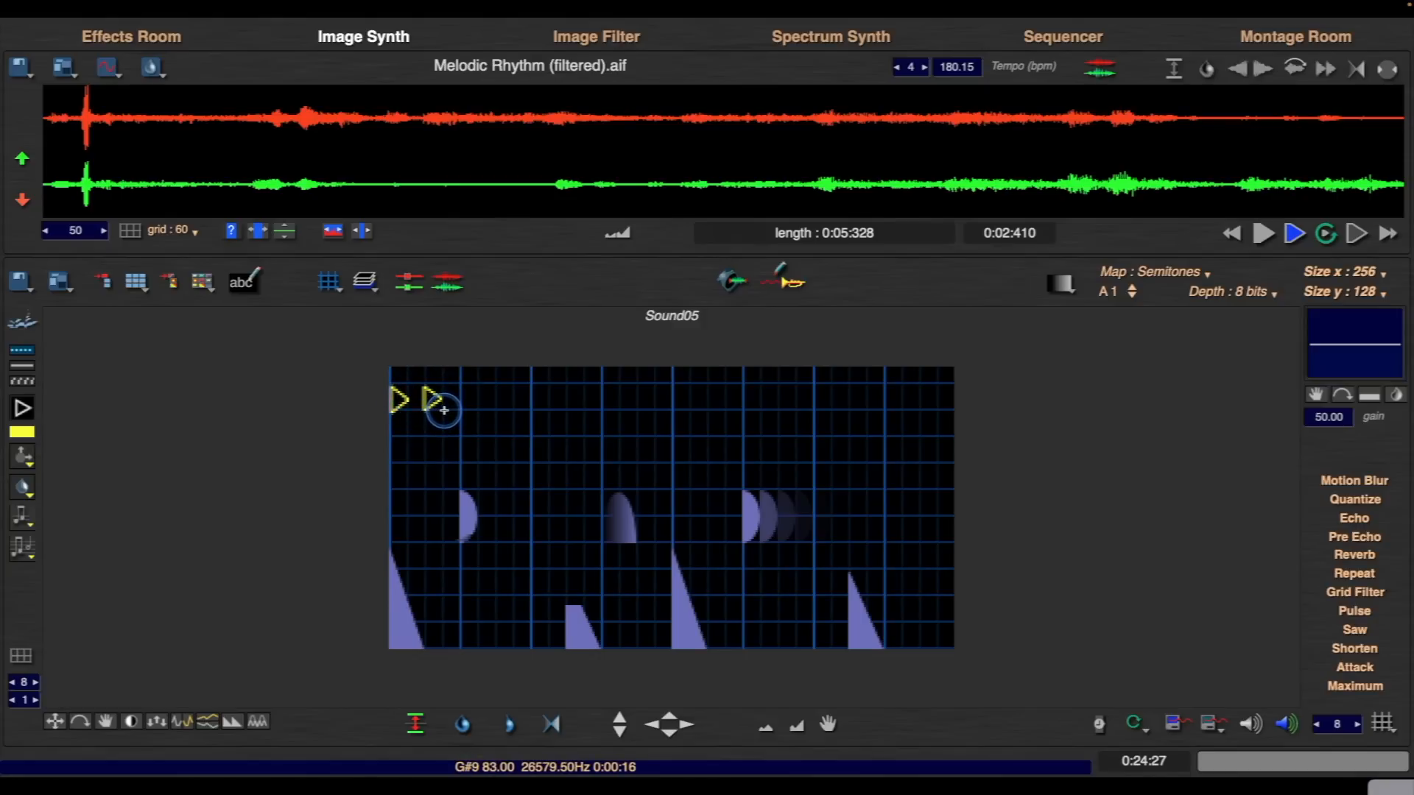
- Draw a filled triangle on the second beat and a smaller outlined triangle after it in the same row
{"action": "right_click", "coordinate": [477, 398]}
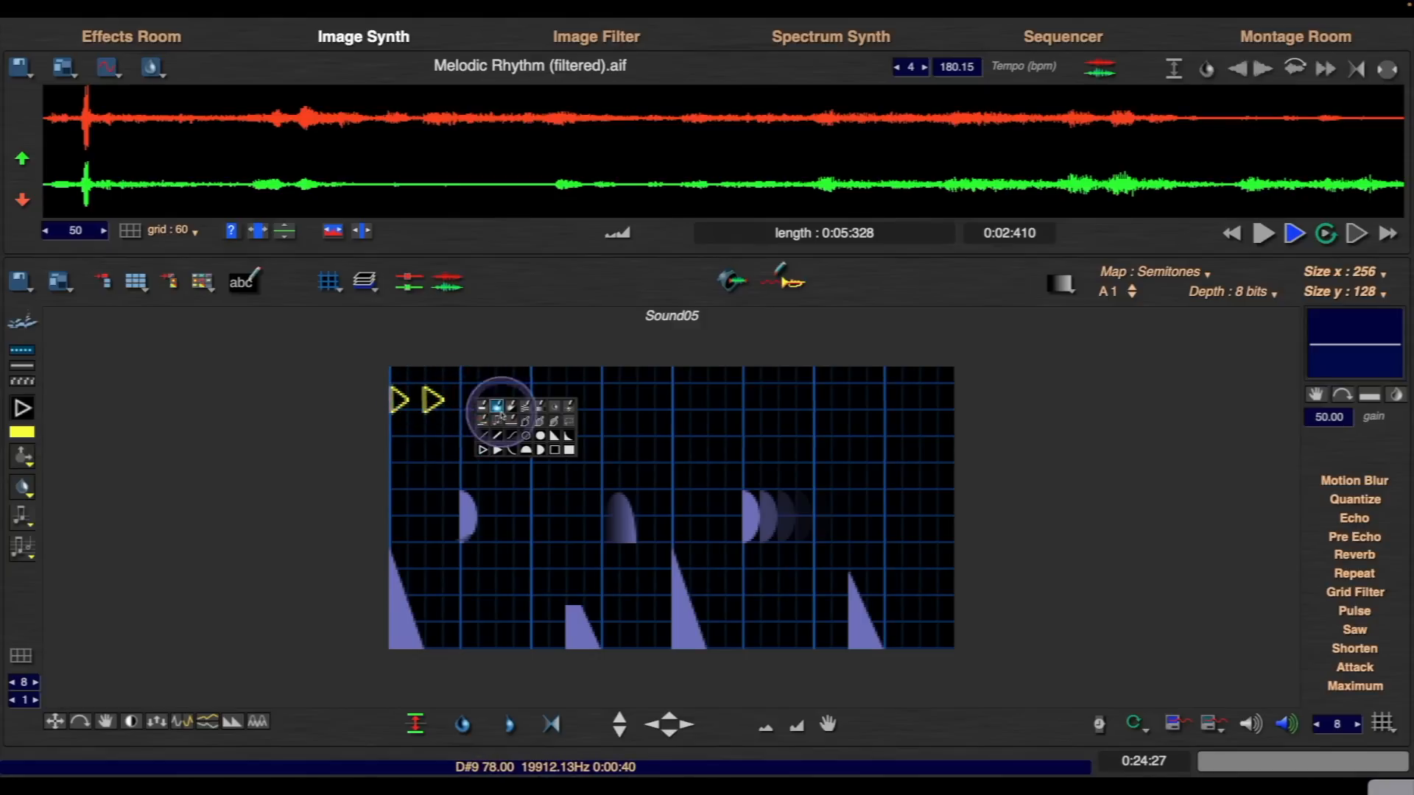
{"action": "left_click", "coordinate": [497, 450]}
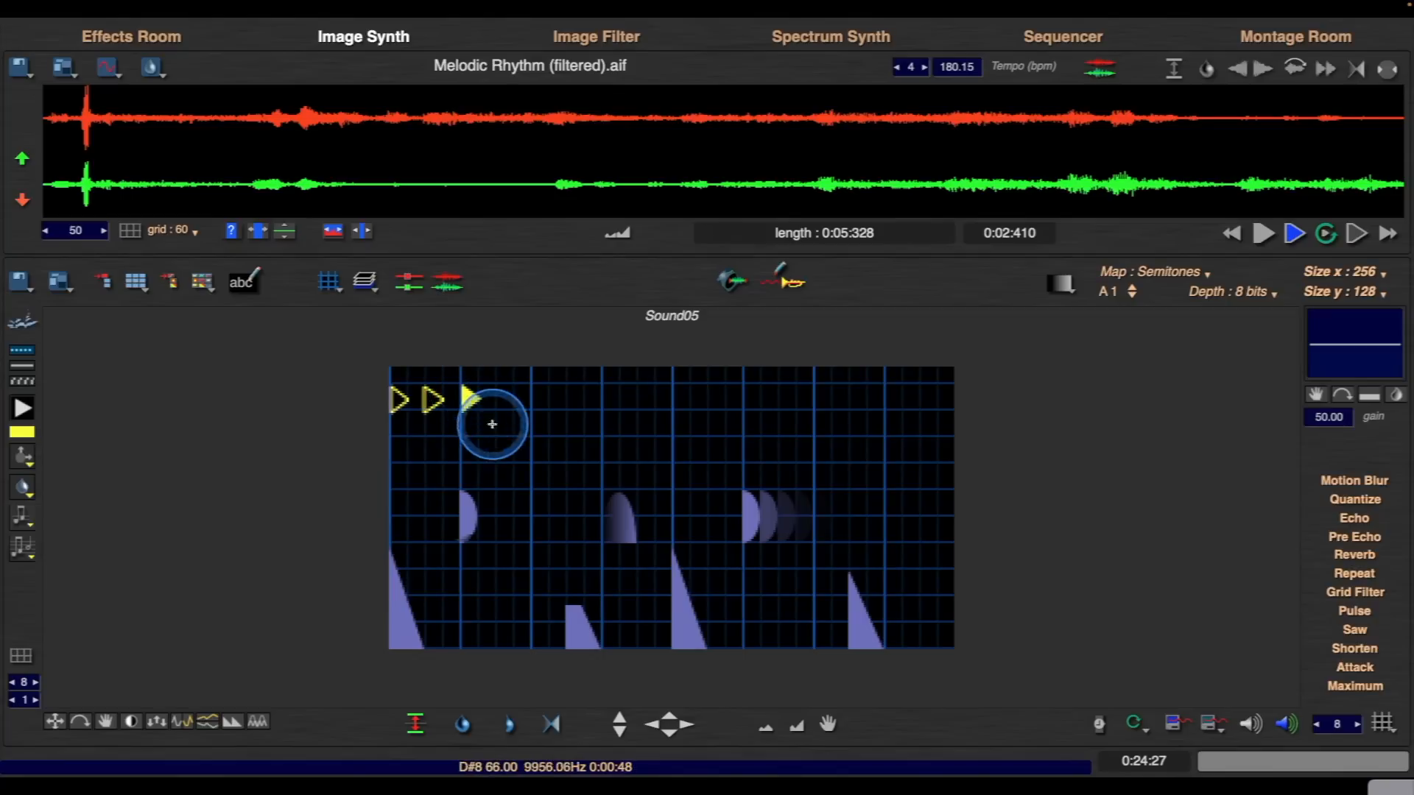
{"action": "right_click", "coordinate": [517, 452]}
{"action": "left_click", "coordinate": [517, 453]}
{"action": "mouse_move", "coordinate": [493, 388]}
{"action": "left_mouse_down"}
{"action": "mouse_move", "coordinate": [508, 409]}
{"action": "mouse_move", "coordinate": [391, 369]}
{"action": "mouse_move", "coordinate": [541, 406]}
{"action": "mouse_move", "coordinate": [682, 406]}
{"action": "left_mouse_up"}
- Select the four-triangle pattern and copy it three times to fill the rest of the top row
{"action": "right_click", "coordinate": [531, 399]}
{"action": "left_click", "coordinate": [625, 418]}
{"action": "left_click_drag", "start_coordinate": [682, 407], "coordinate": [815, 406]}
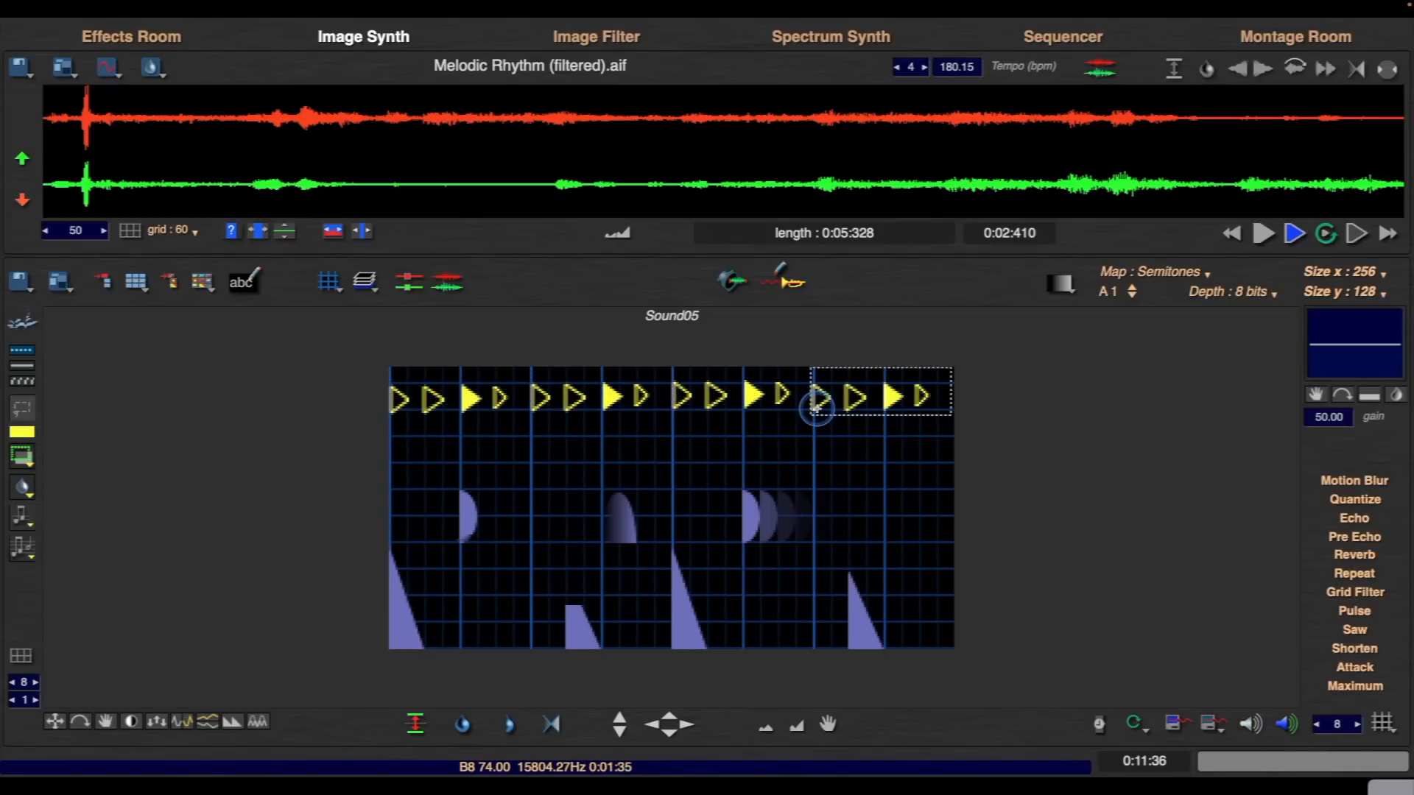
- Play the loop and undo the copied patterns and the drawn triangles on Layer 2
{"action": "key", "text": "space"}
{"action": "key", "text": "space"}
{"action": "key", "text": "super+z"}
{"action": "key", "text": "super+z"}
{"action": "key", "text": "super+z"}
{"action": "key", "text": "super+z"}
{"action": "key", "text": "super+z"}
{"action": "key", "text": "super+z"}
{"action": "key", "text": "super+z"}
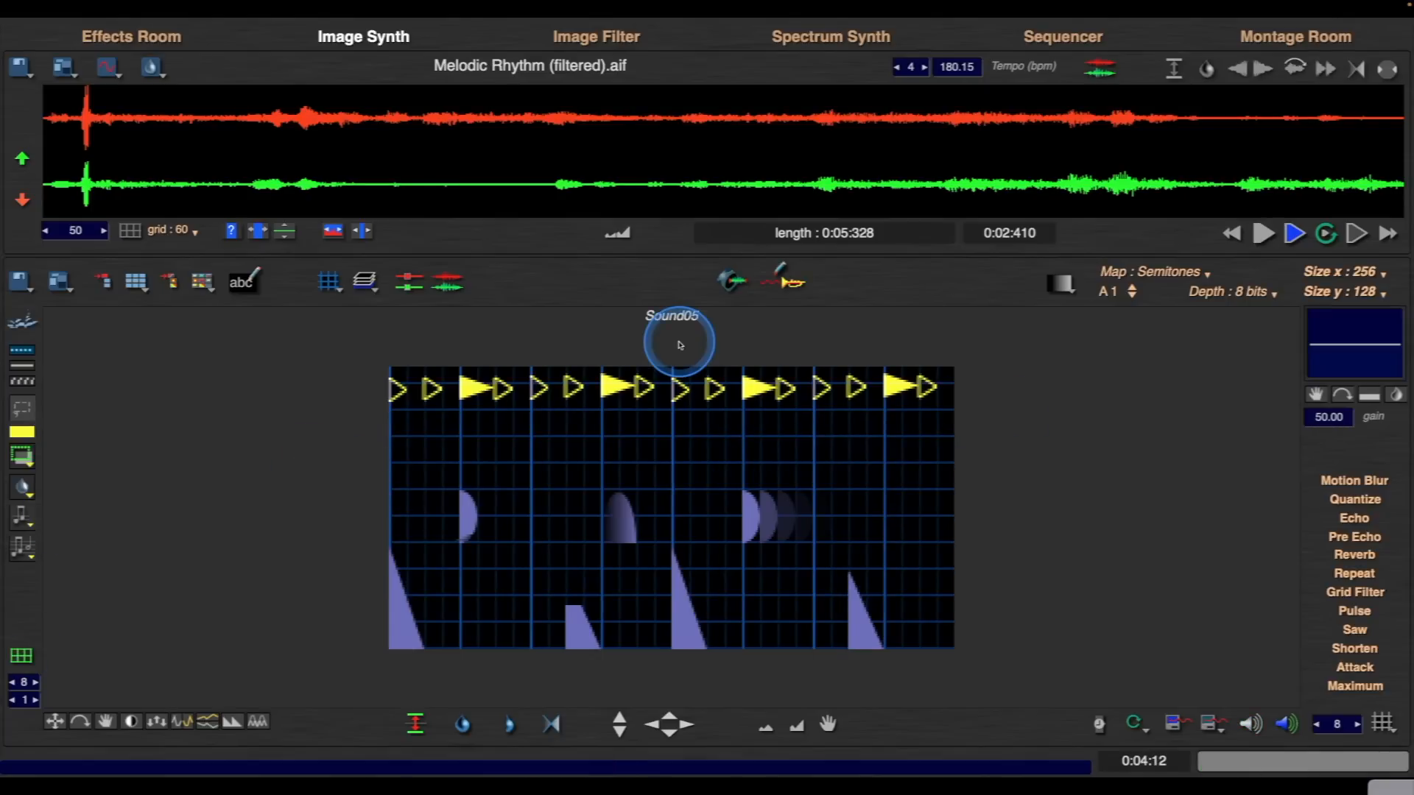
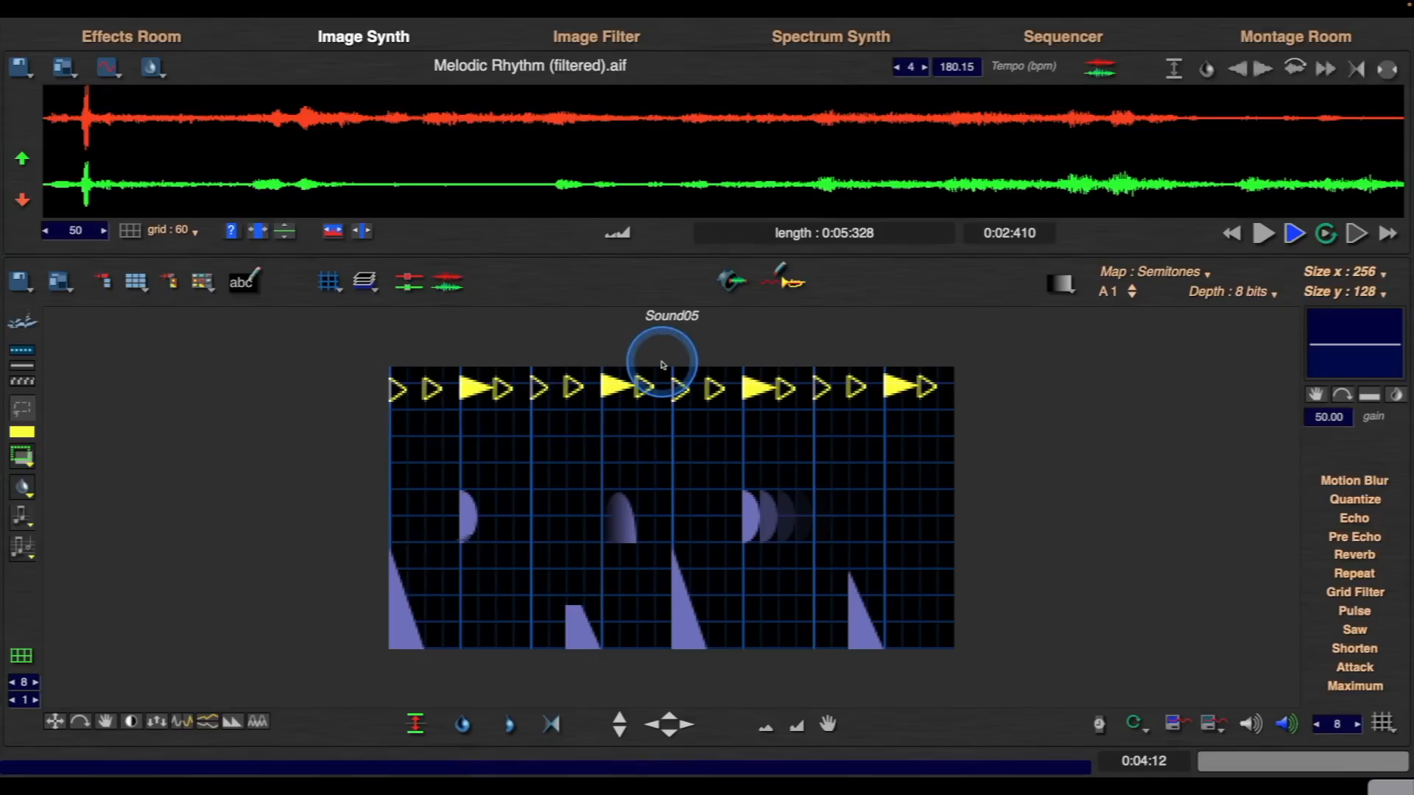
- Switch back to Layer 1, then select and delete the faded dome shape at the fourth beat line
{"action": "key", "text": "space"}
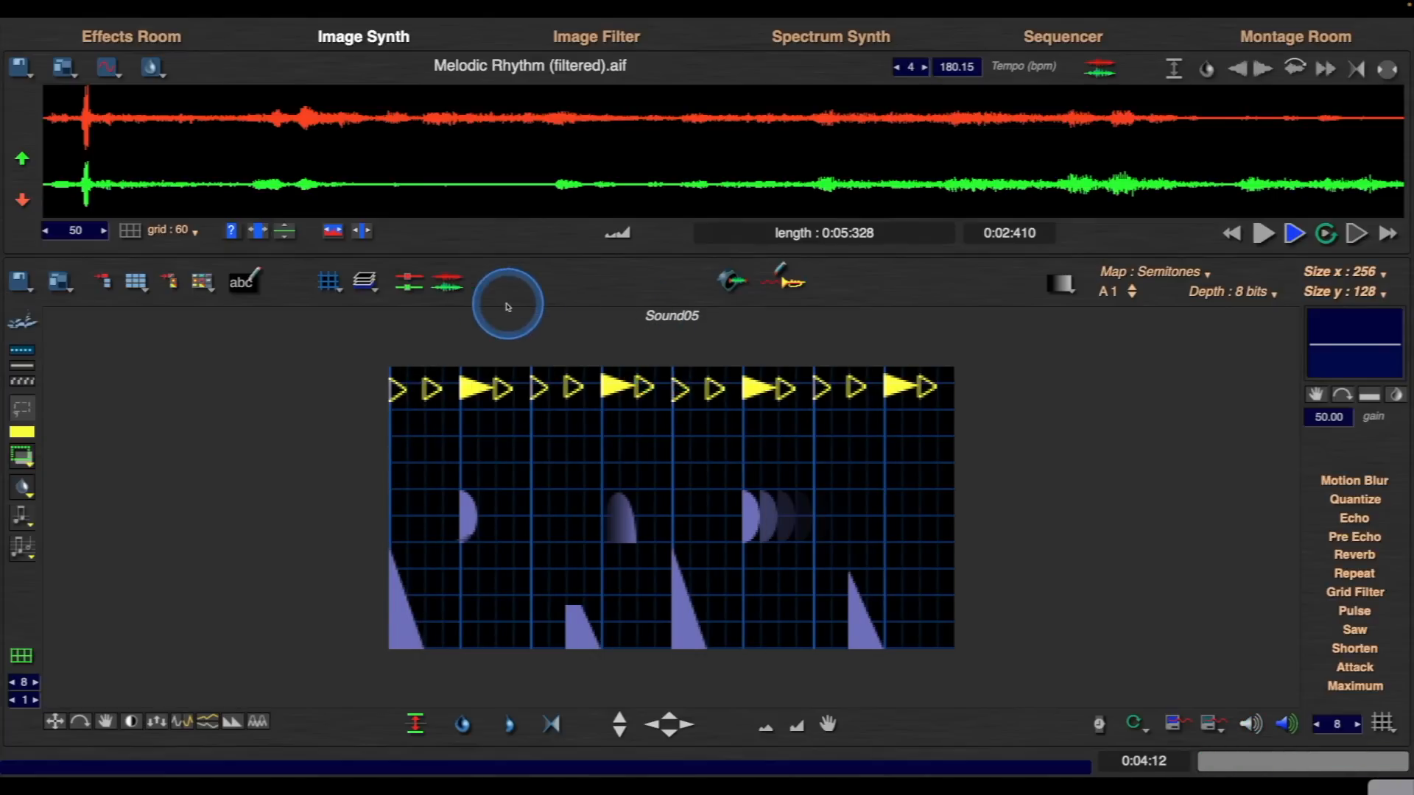
{"action": "left_click", "coordinate": [364, 281]}
{"action": "left_click", "coordinate": [413, 368]}
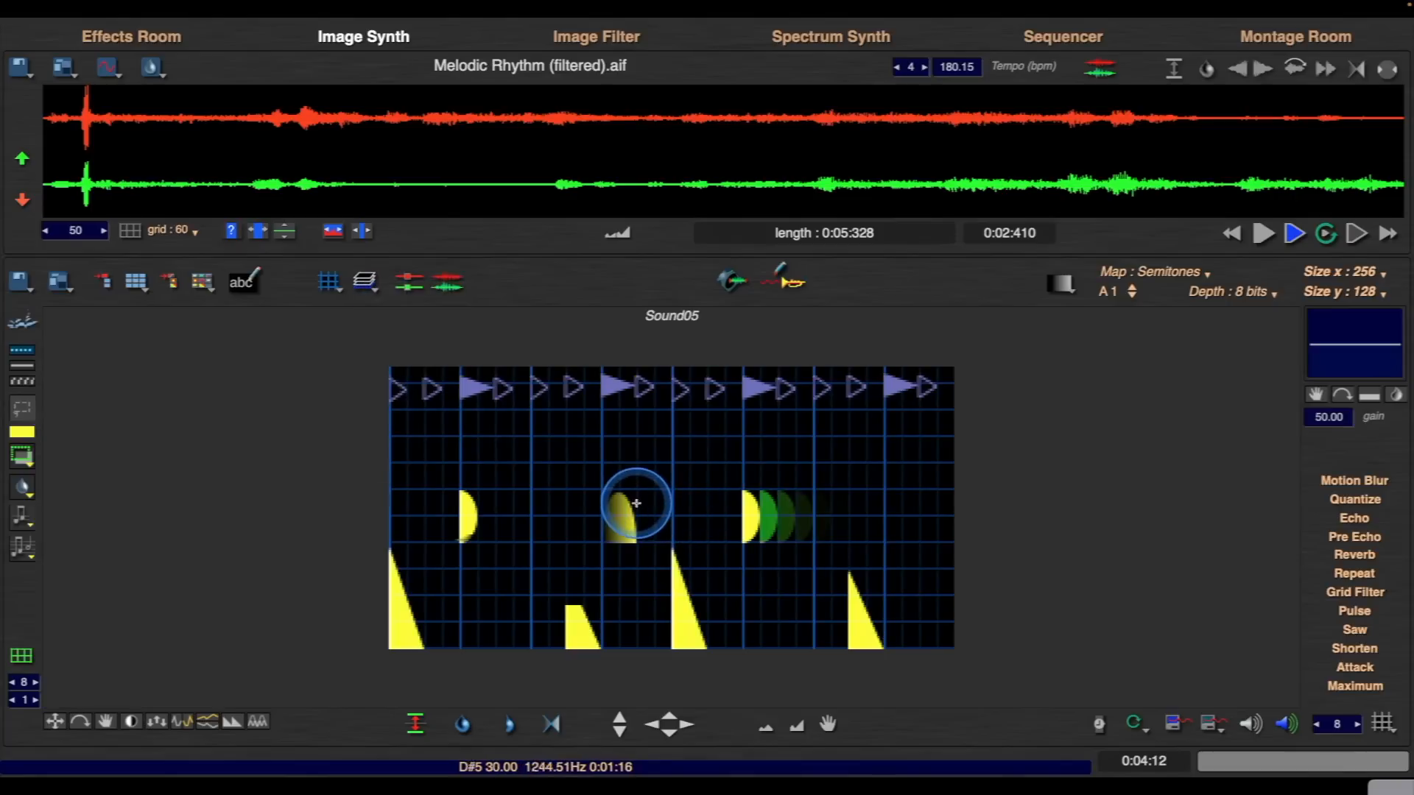
{"action": "right_click", "coordinate": [622, 505]}
{"action": "left_click", "coordinate": [712, 529]}
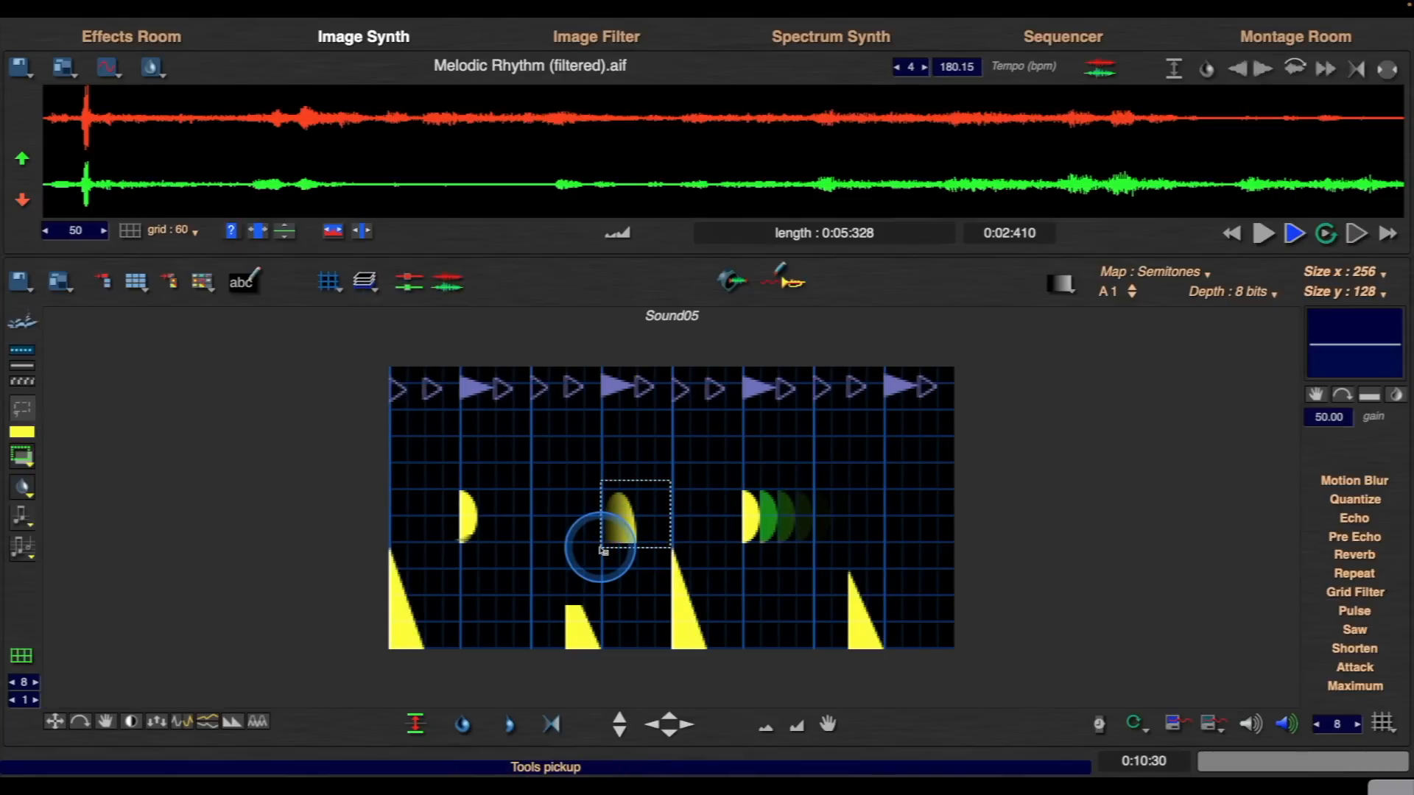
- Try an outlined triangle at the fourth beat line in place of the dome, play the loop and undo the shape
{"action": "right_click", "coordinate": [622, 503]}
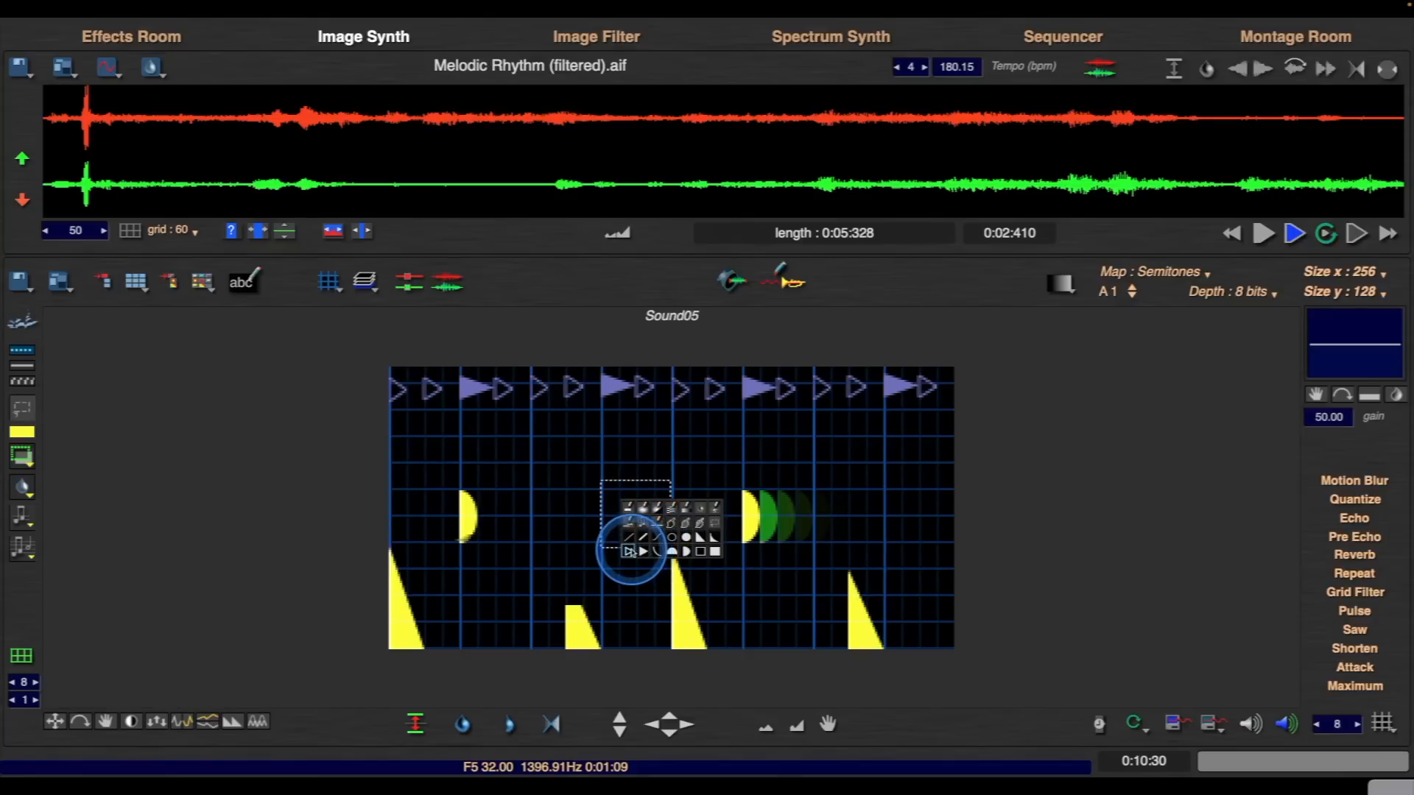
{"action": "left_click", "coordinate": [630, 551]}
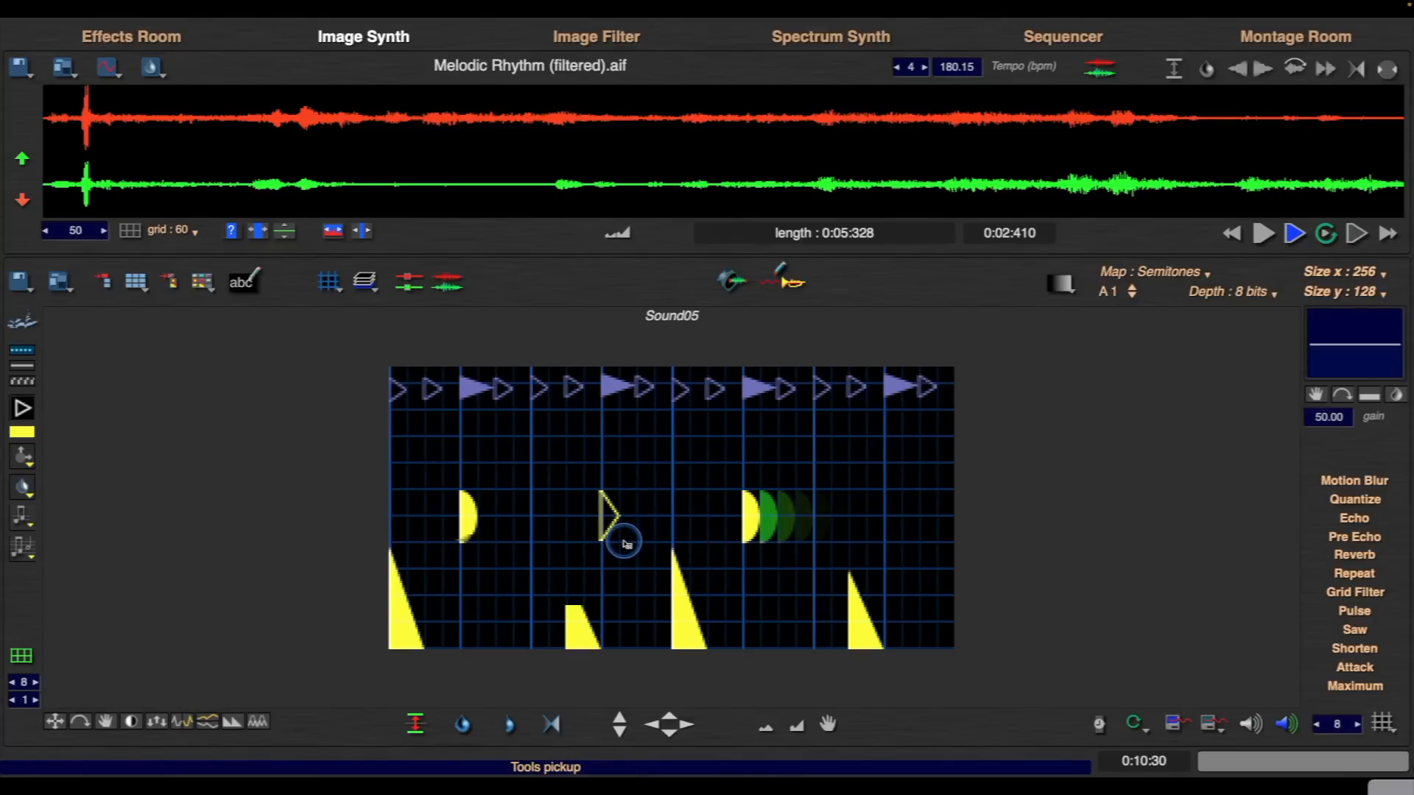
{"action": "key", "text": "space"}
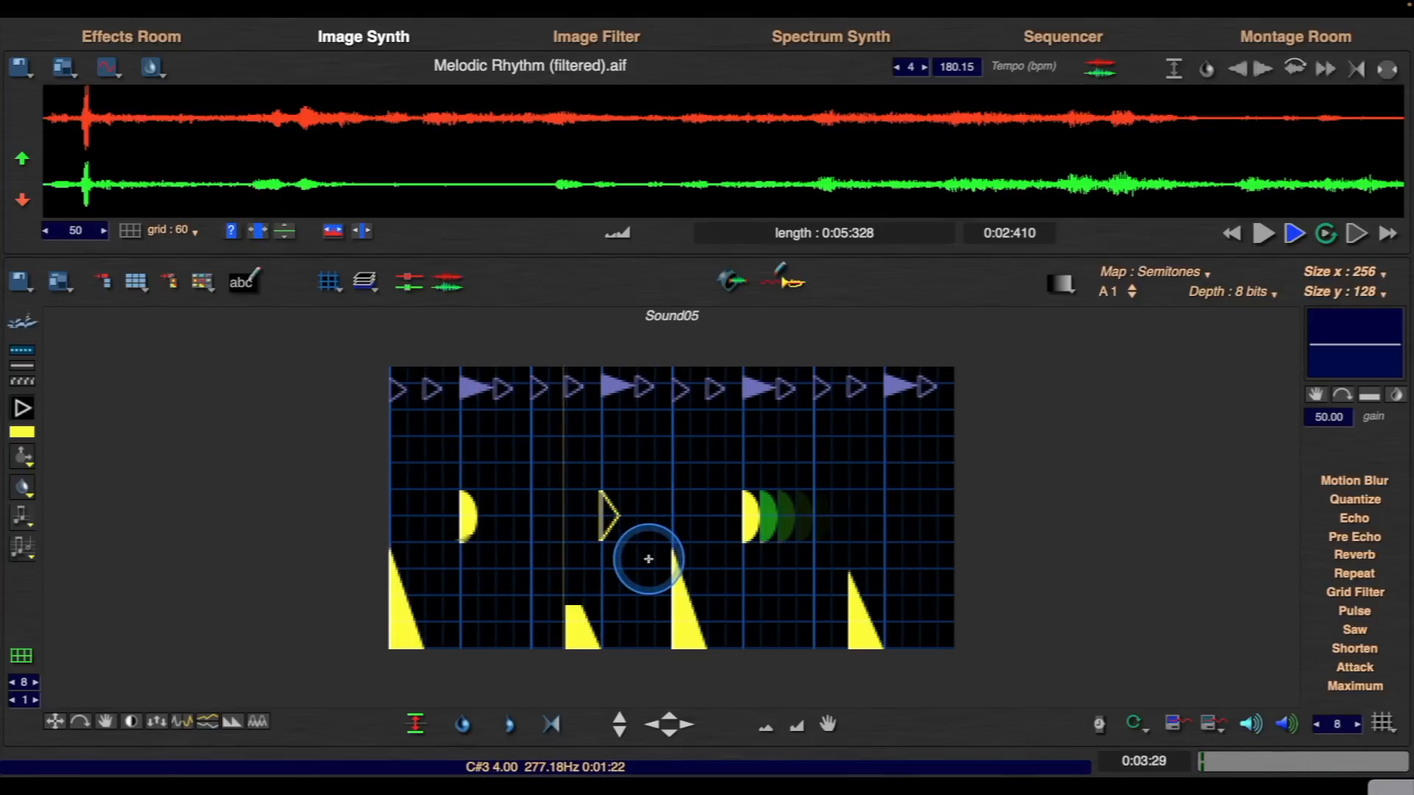
{"action": "key", "text": "space"}
{"action": "key", "text": "super+z"}
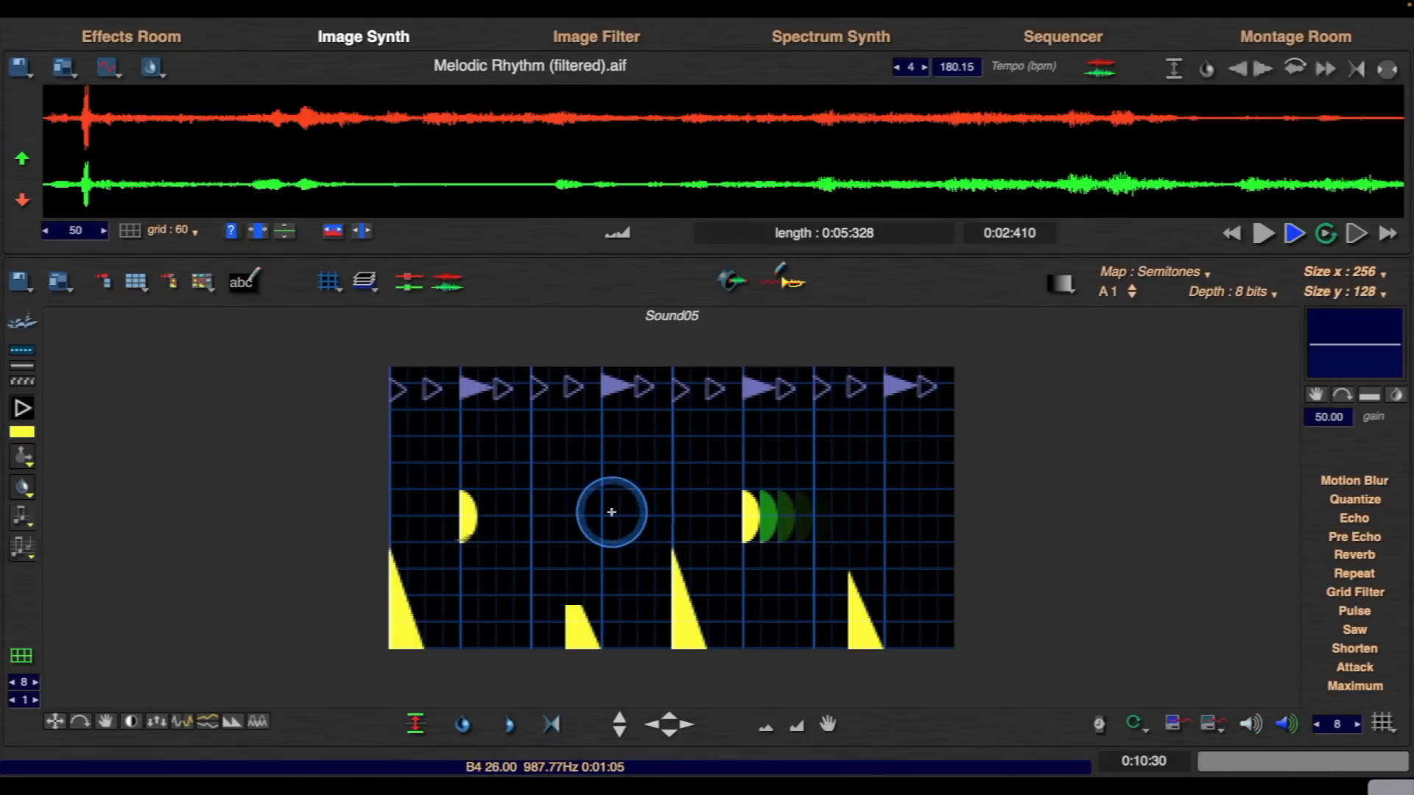
- Draw a narrow filled triangle at the fourth beat line and play the loop
{"action": "right_click", "coordinate": [611, 513]}
{"action": "left_click", "coordinate": [636, 569]}
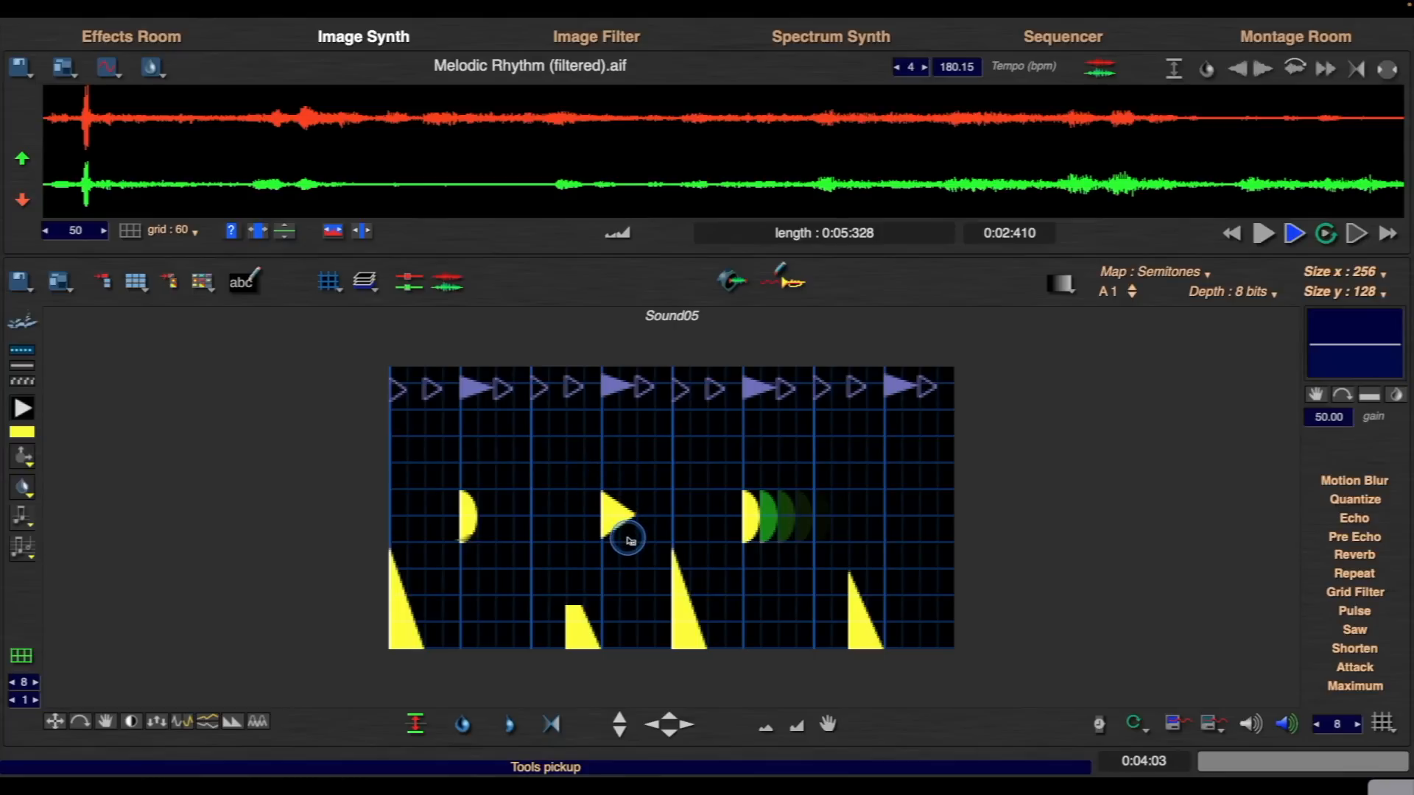
{"action": "key", "text": "space"}
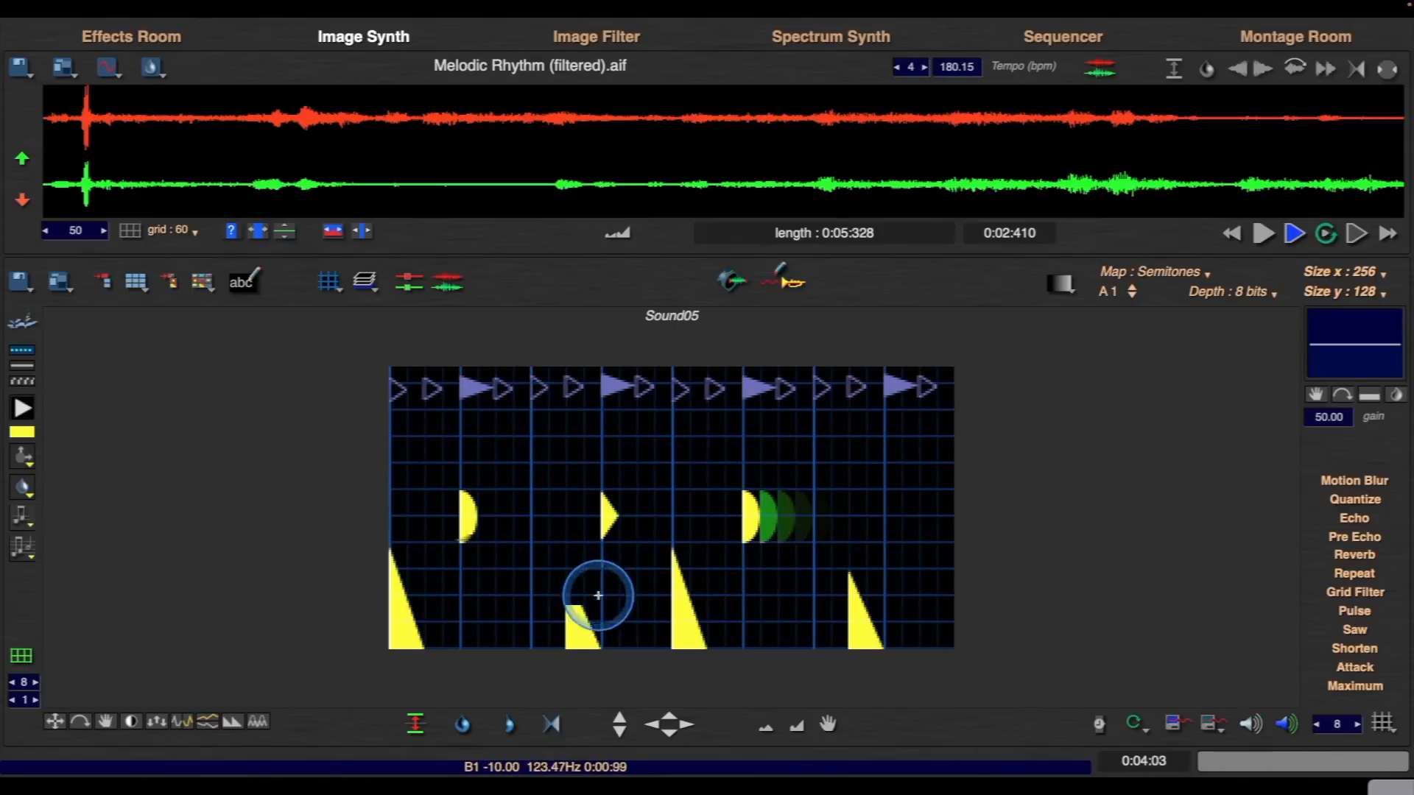
- Replace the clipped low shape before the fourth beat line with a full filled right triangle and play the loop
{"action": "right_click", "coordinate": [567, 603]}
{"action": "left_click", "coordinate": [567, 604]}
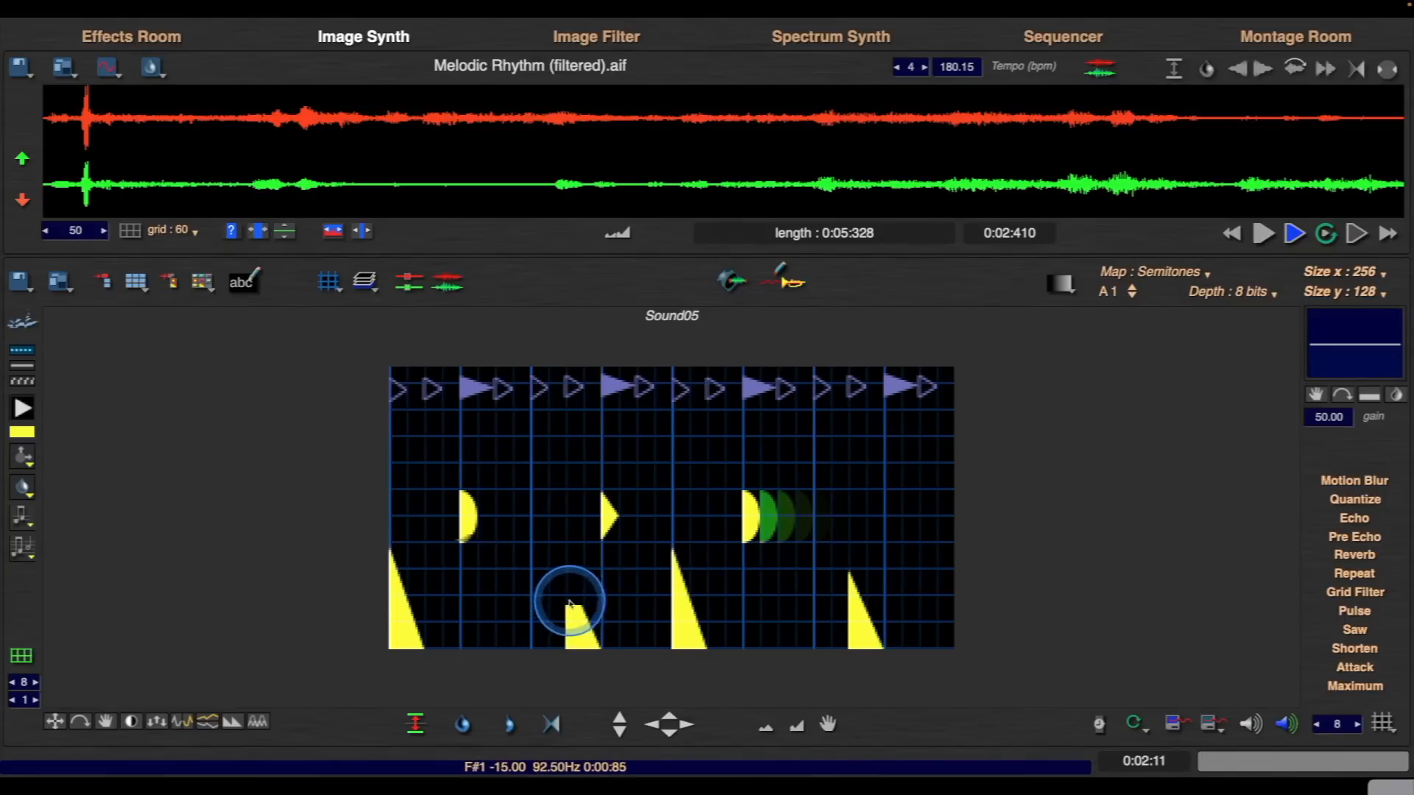
{"action": "right_click", "coordinate": [571, 597]}
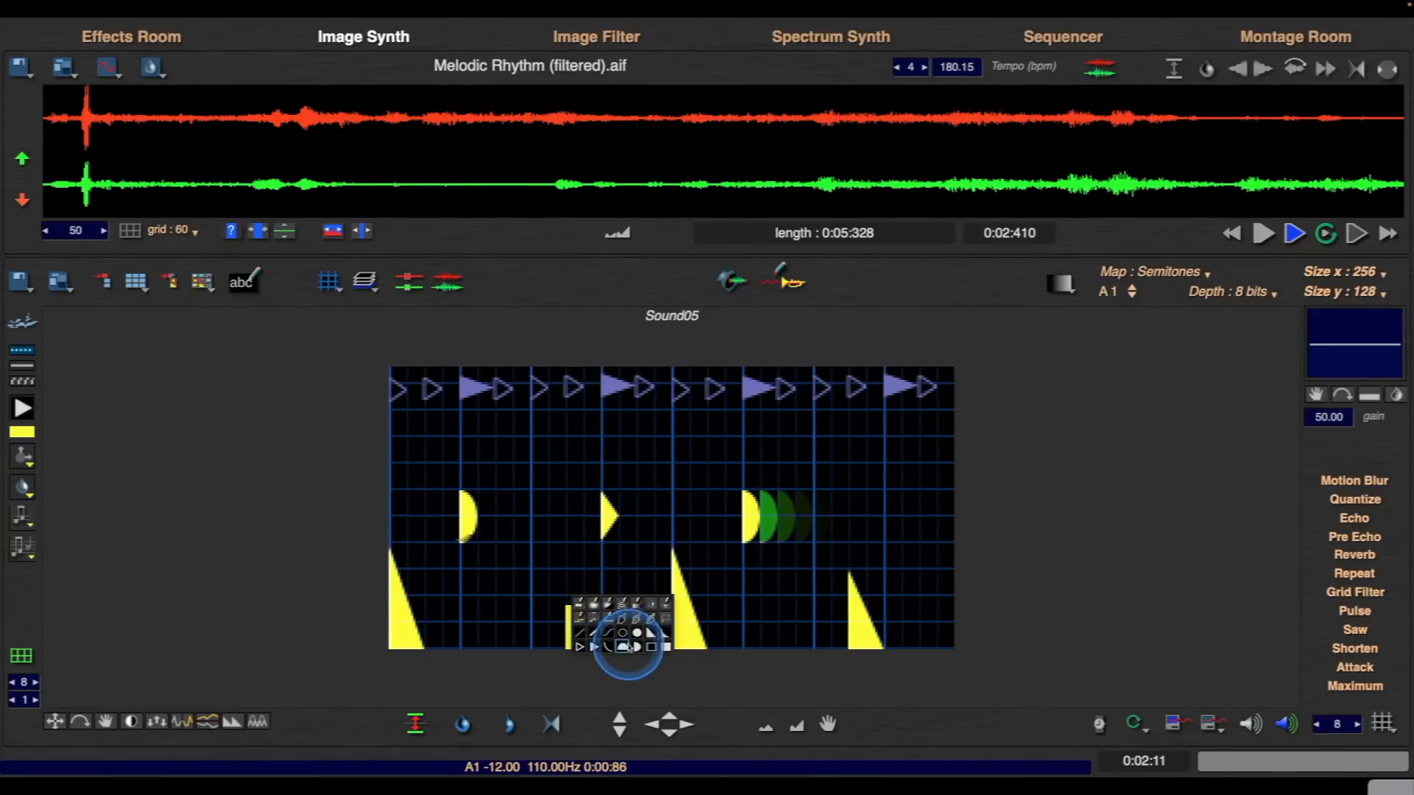
{"action": "left_click", "coordinate": [649, 631]}
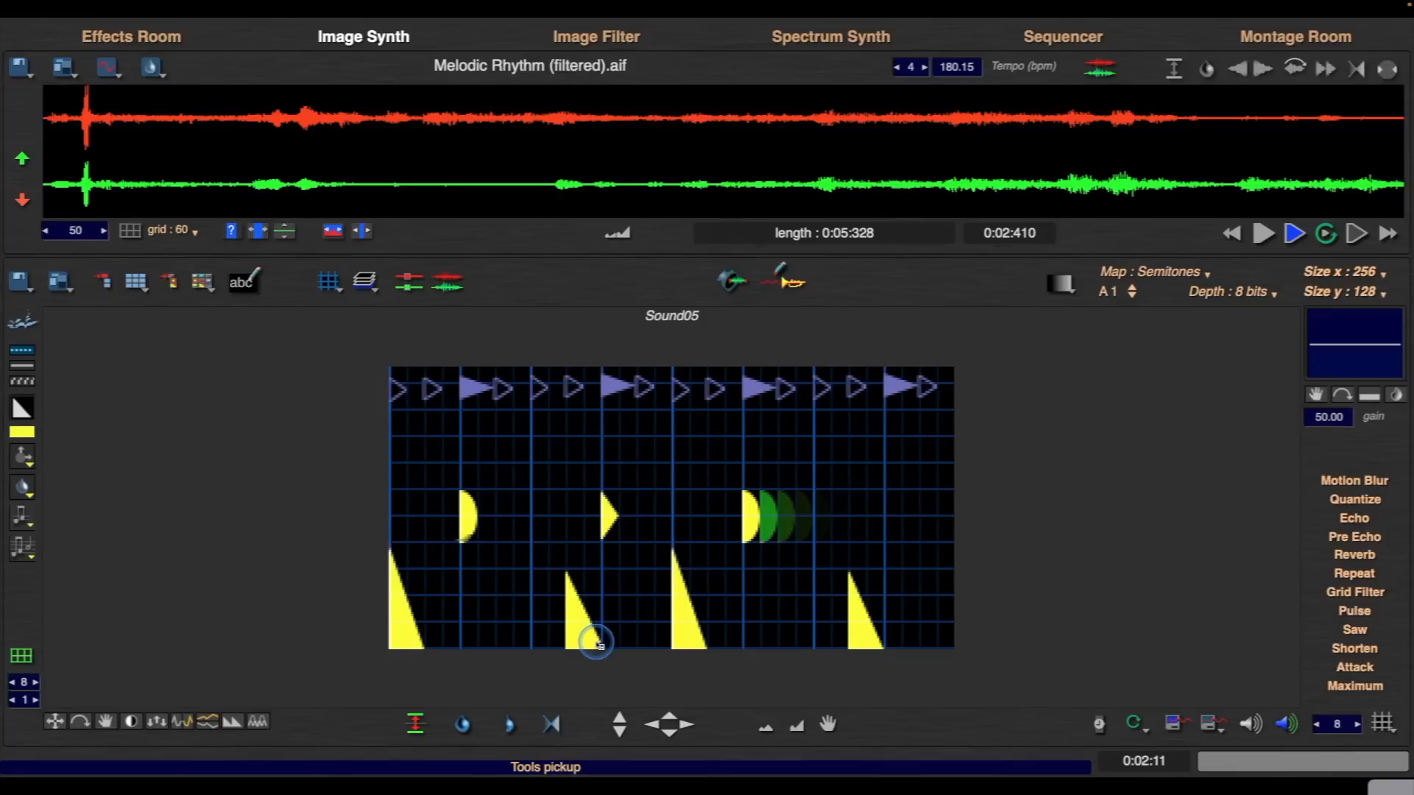
{"action": "key", "text": "space"}
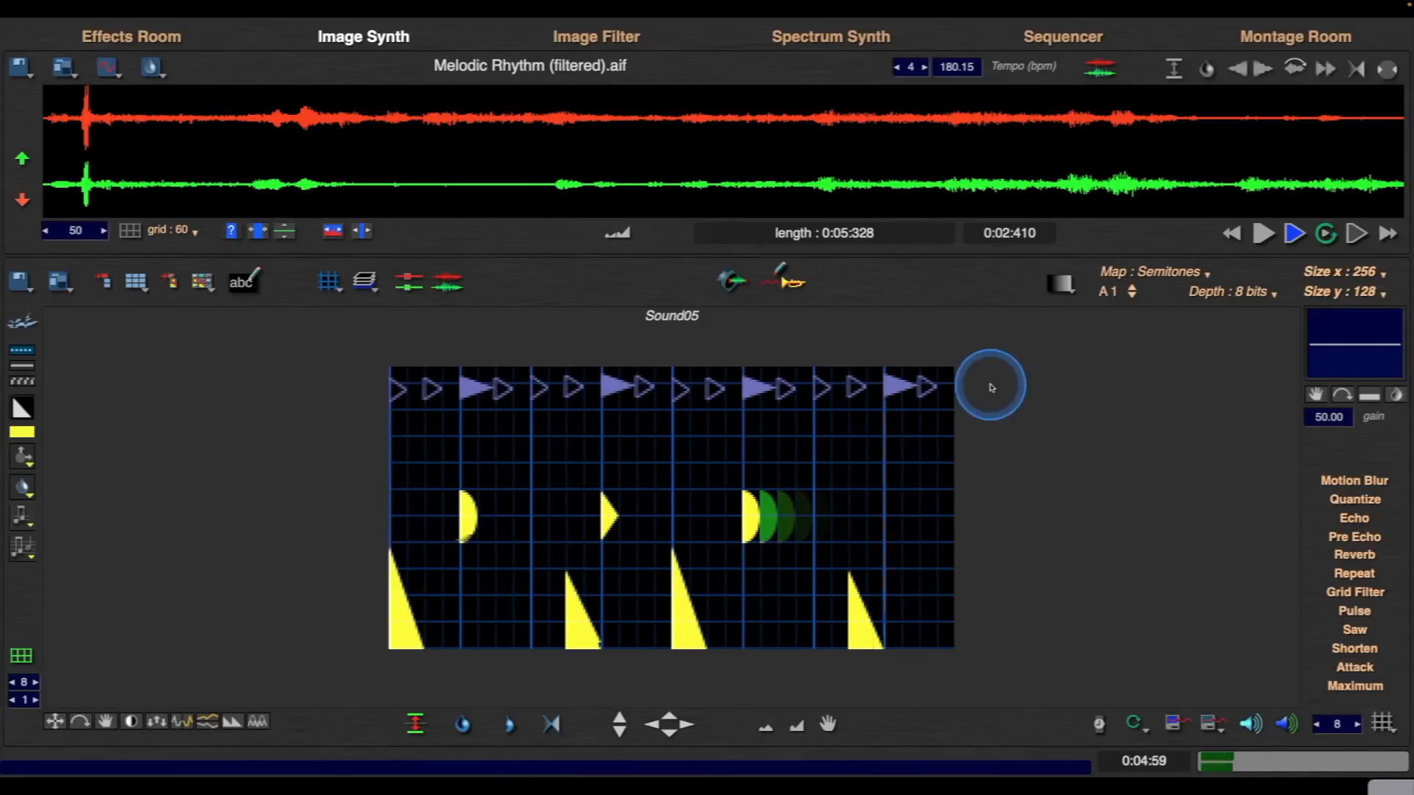
{"action": "key", "text": "space"}
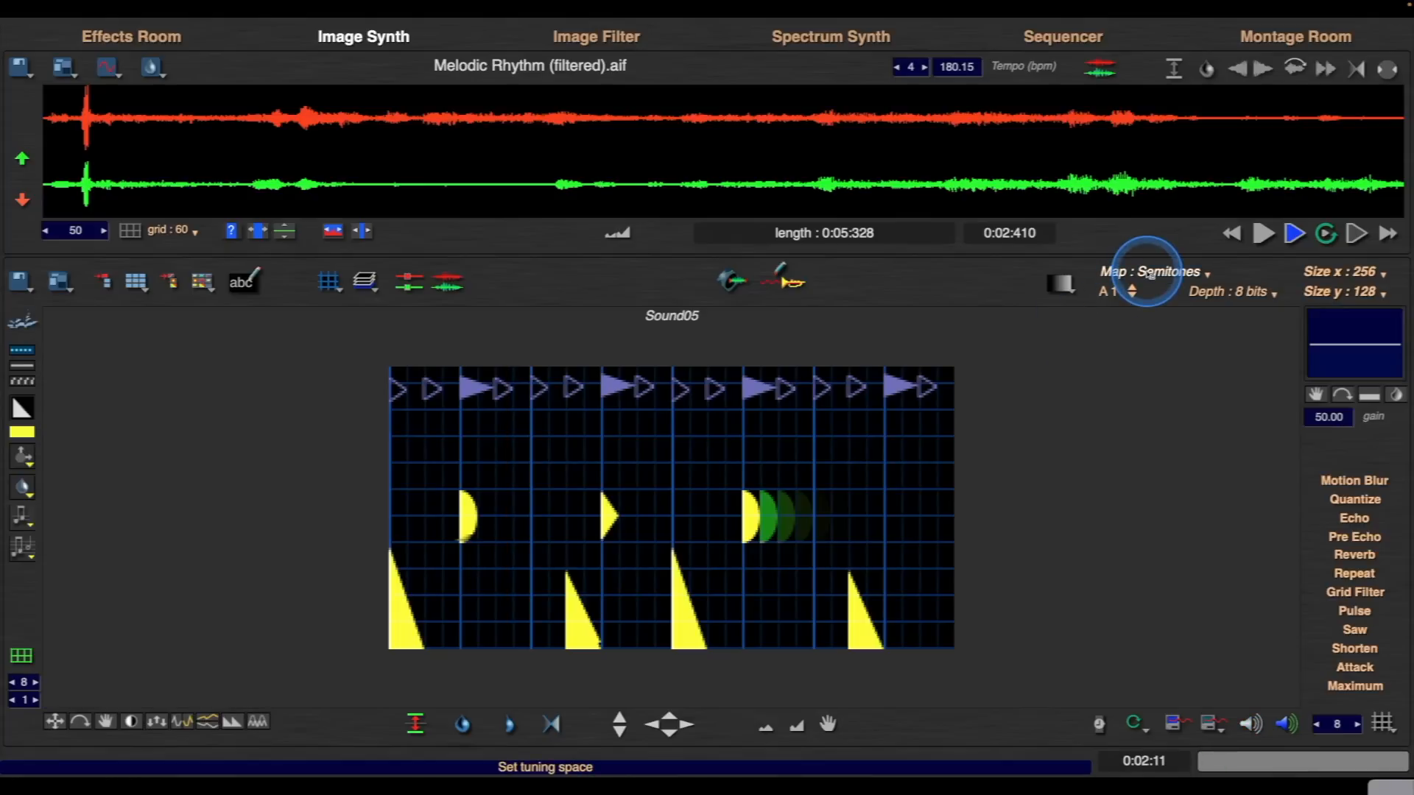
- Try the Exponential, Major Scale, Semitones and Whole Tones tuning maps one after another while the loop plays
{"action": "left_click", "coordinate": [1189, 274]}
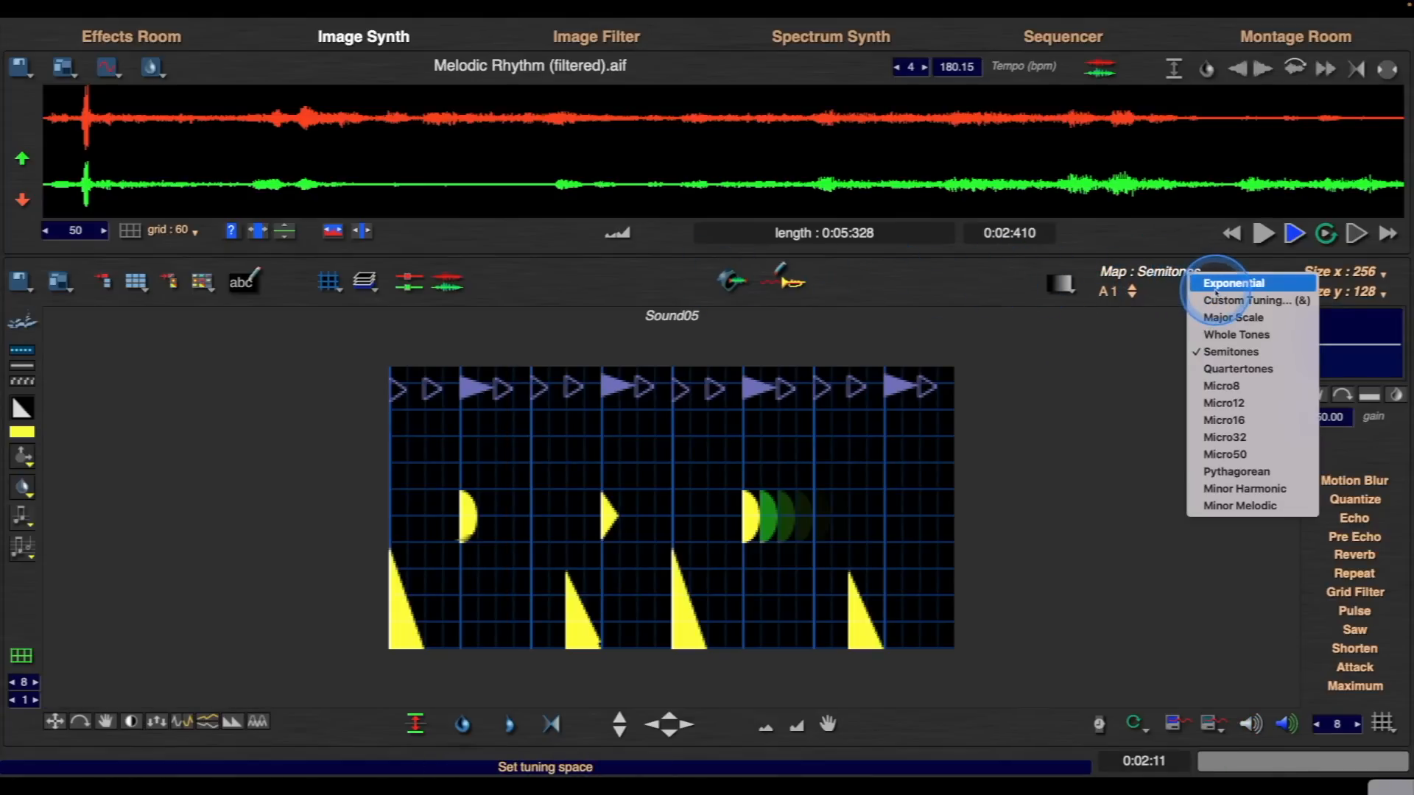
{"action": "left_click", "coordinate": [1215, 292]}
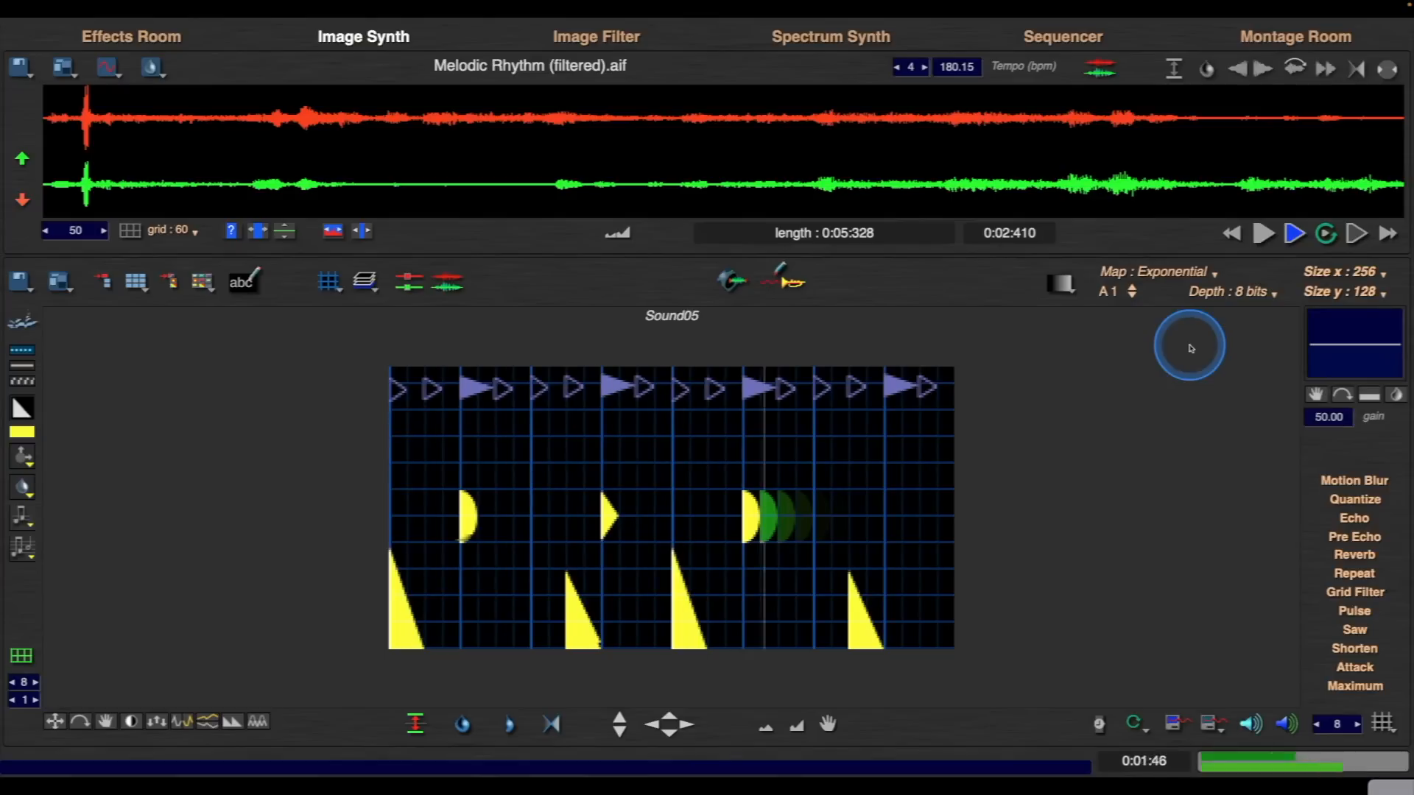
{"action": "left_click", "coordinate": [1189, 272]}
{"action": "left_click", "coordinate": [1202, 311]}
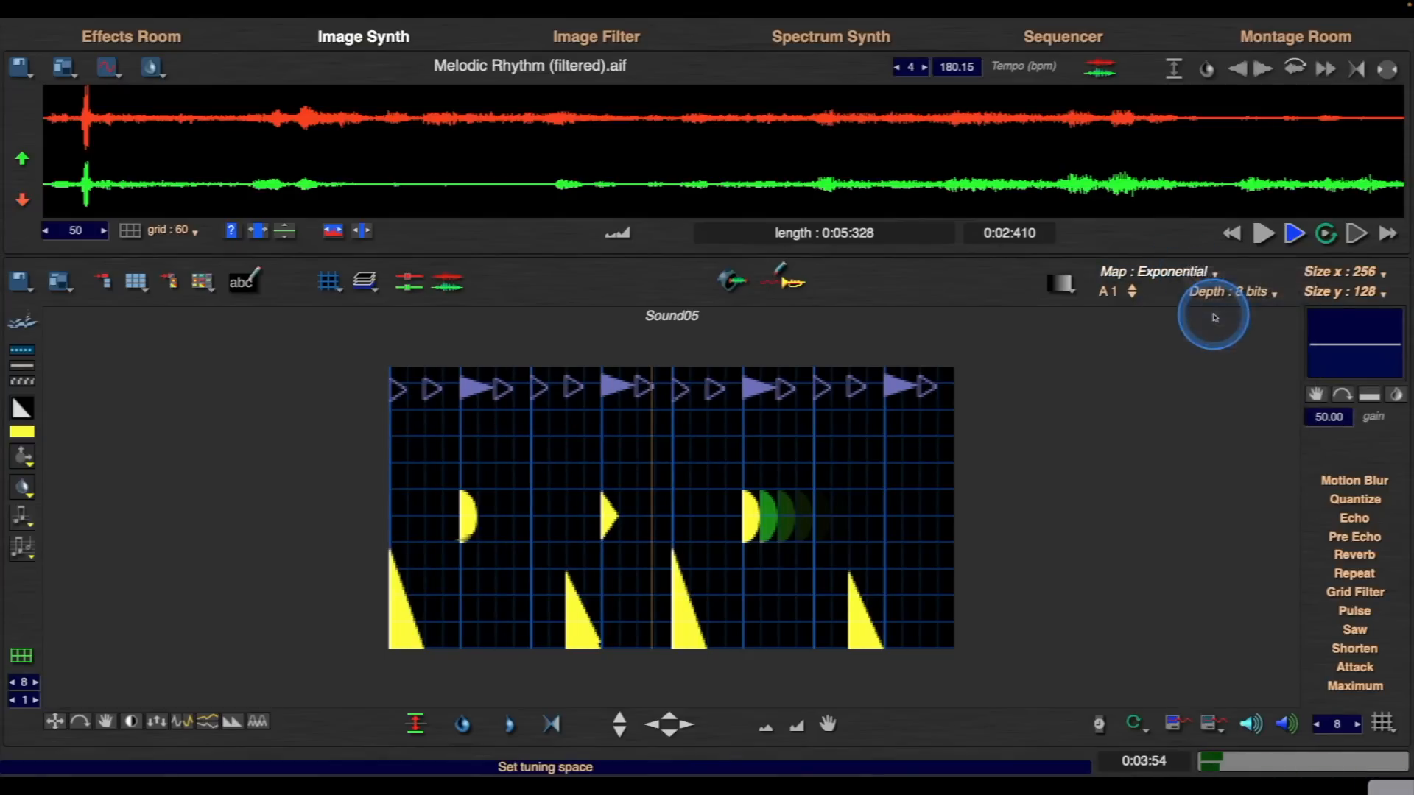
{"action": "left_click", "coordinate": [1183, 274]}
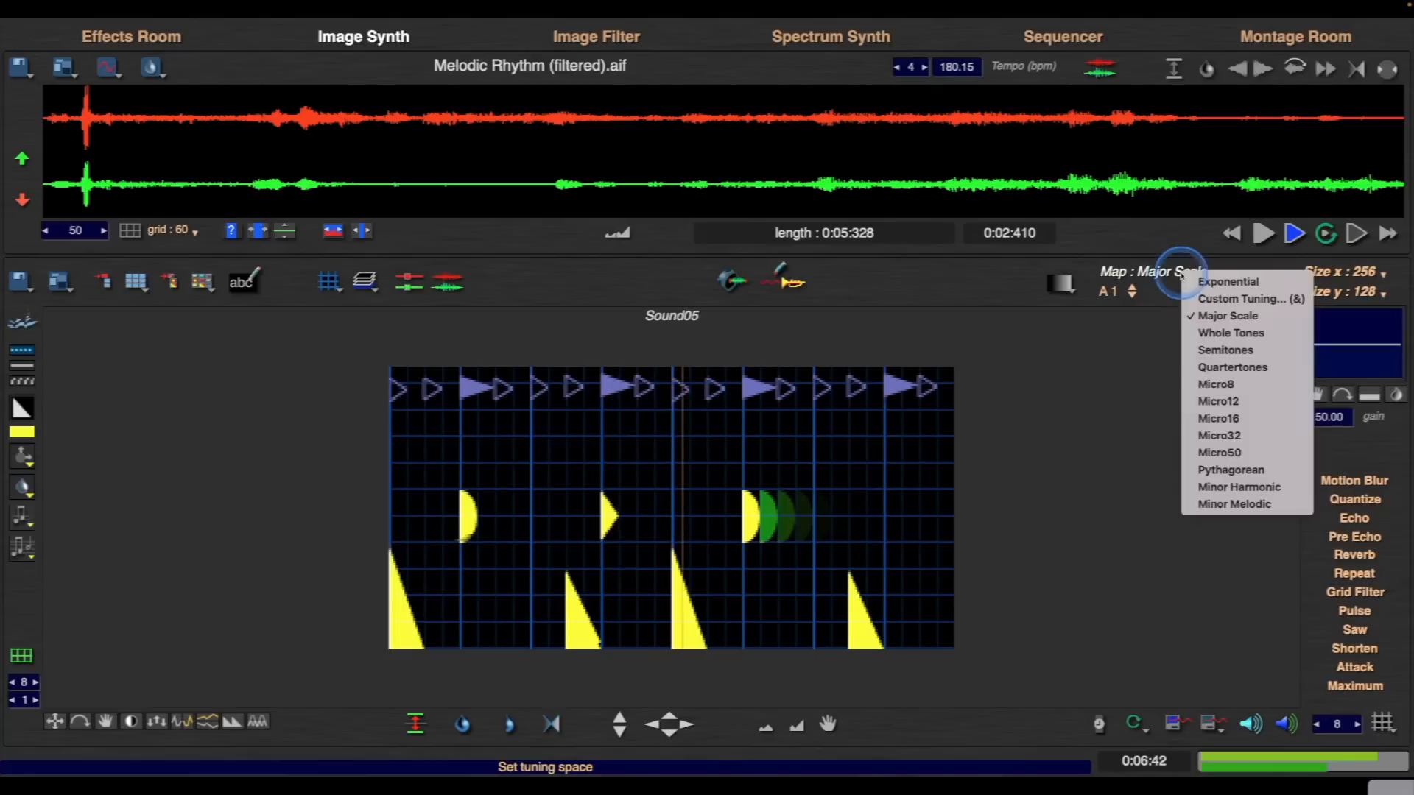
{"action": "left_click", "coordinate": [1219, 350]}
{"action": "left_click", "coordinate": [1177, 275]}
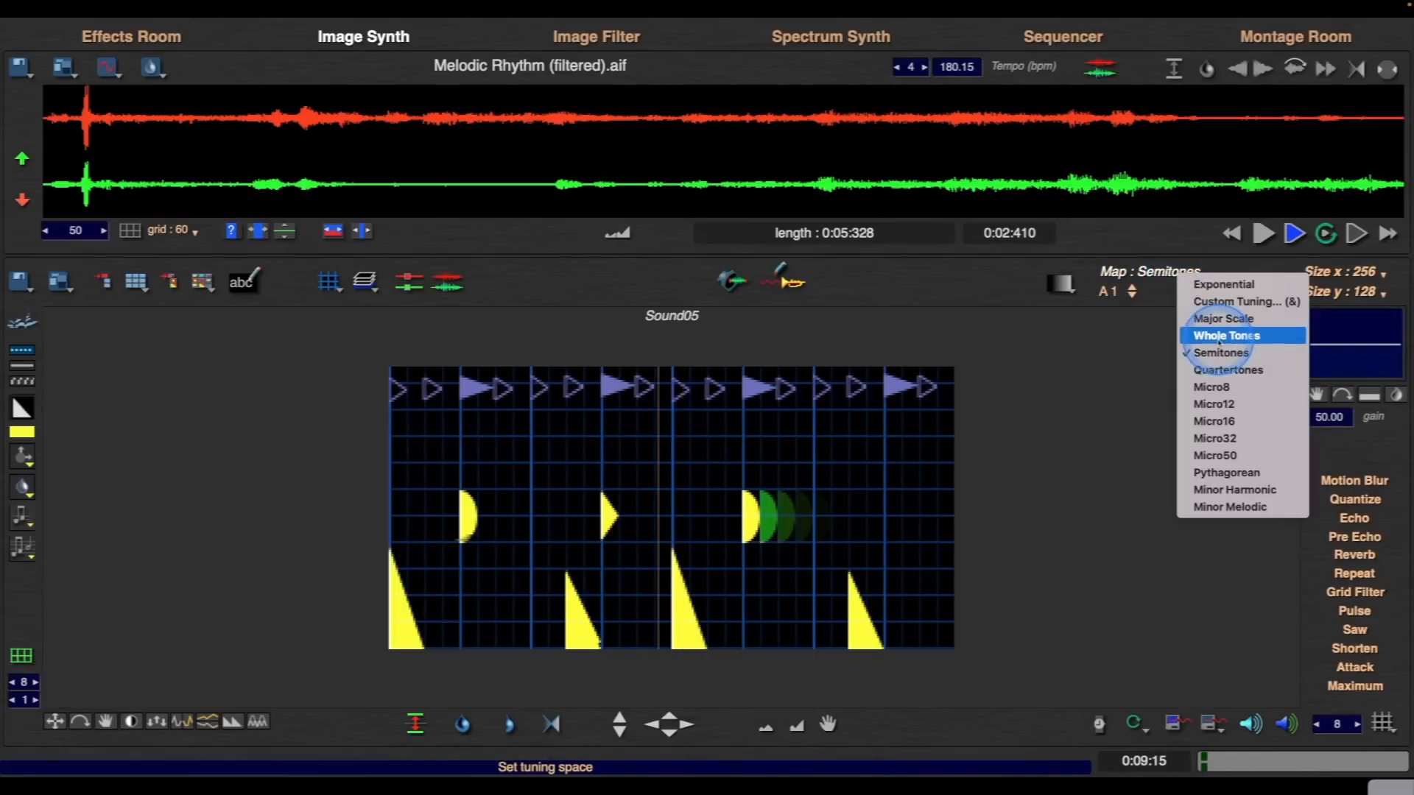
{"action": "left_click", "coordinate": [1219, 338]}
- Try the Micro8, Pythagorean, Minor Harmonic and Minor Melodic tuning maps in turn while listening to the loop
{"action": "left_click", "coordinate": [1174, 271]}
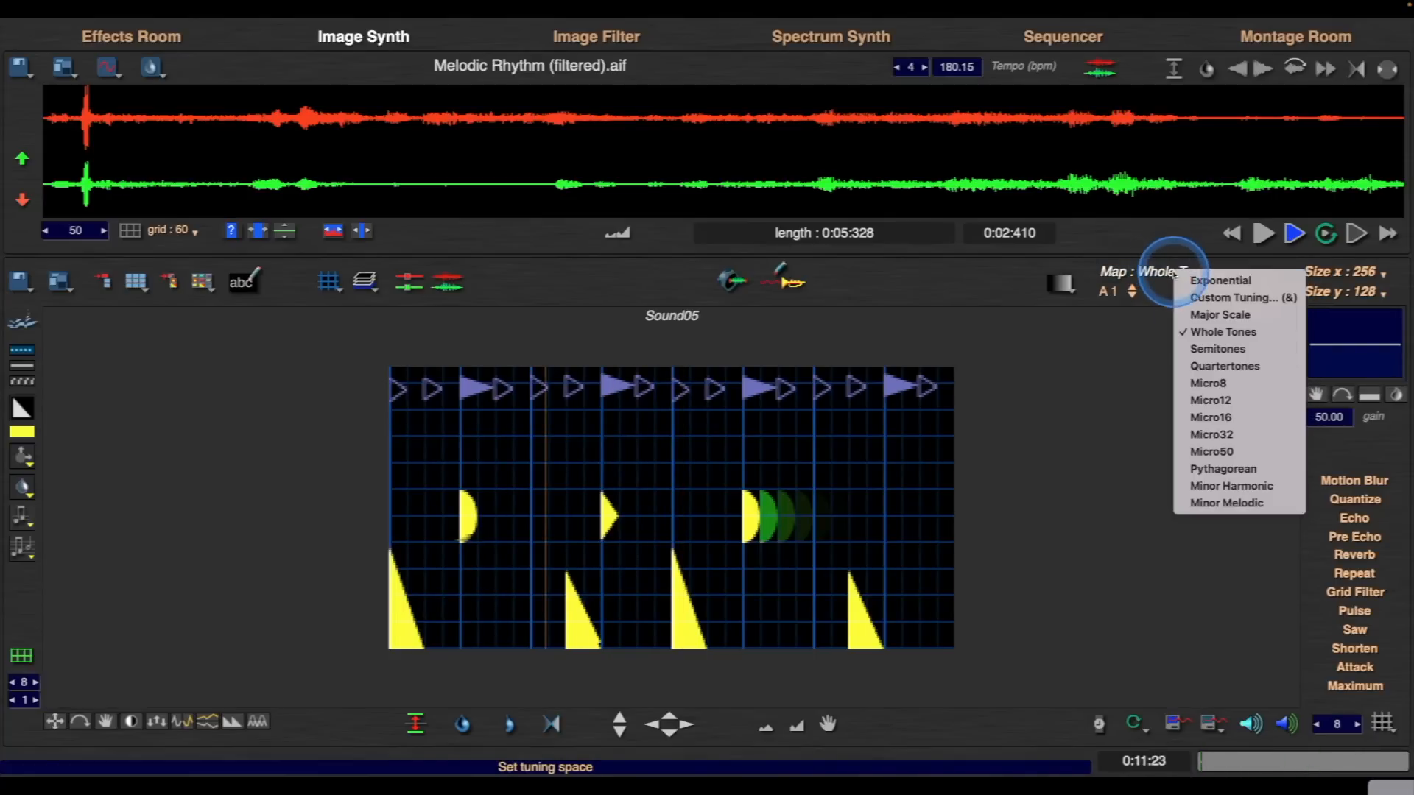
{"action": "left_click", "coordinate": [1211, 383]}
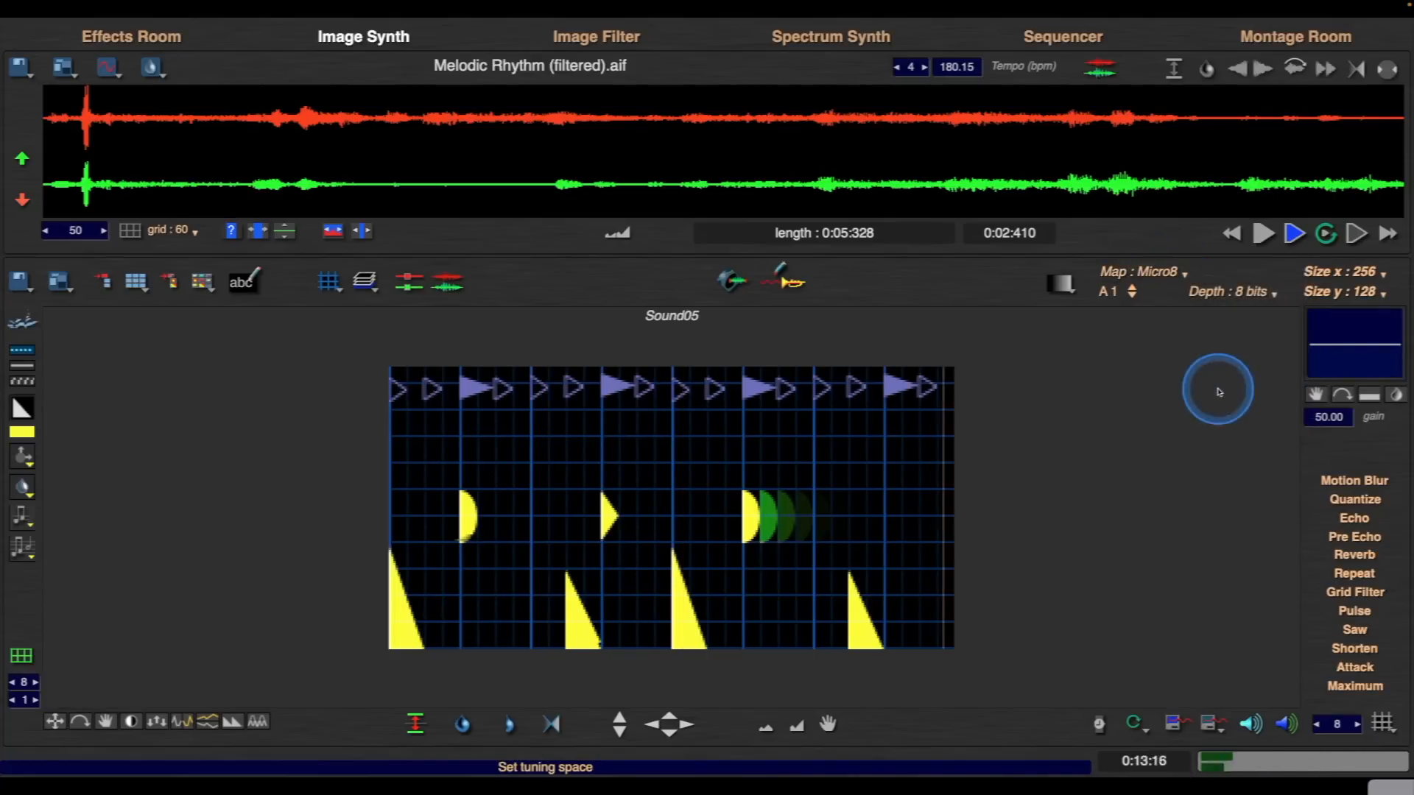
{"action": "left_click", "coordinate": [1174, 273]}
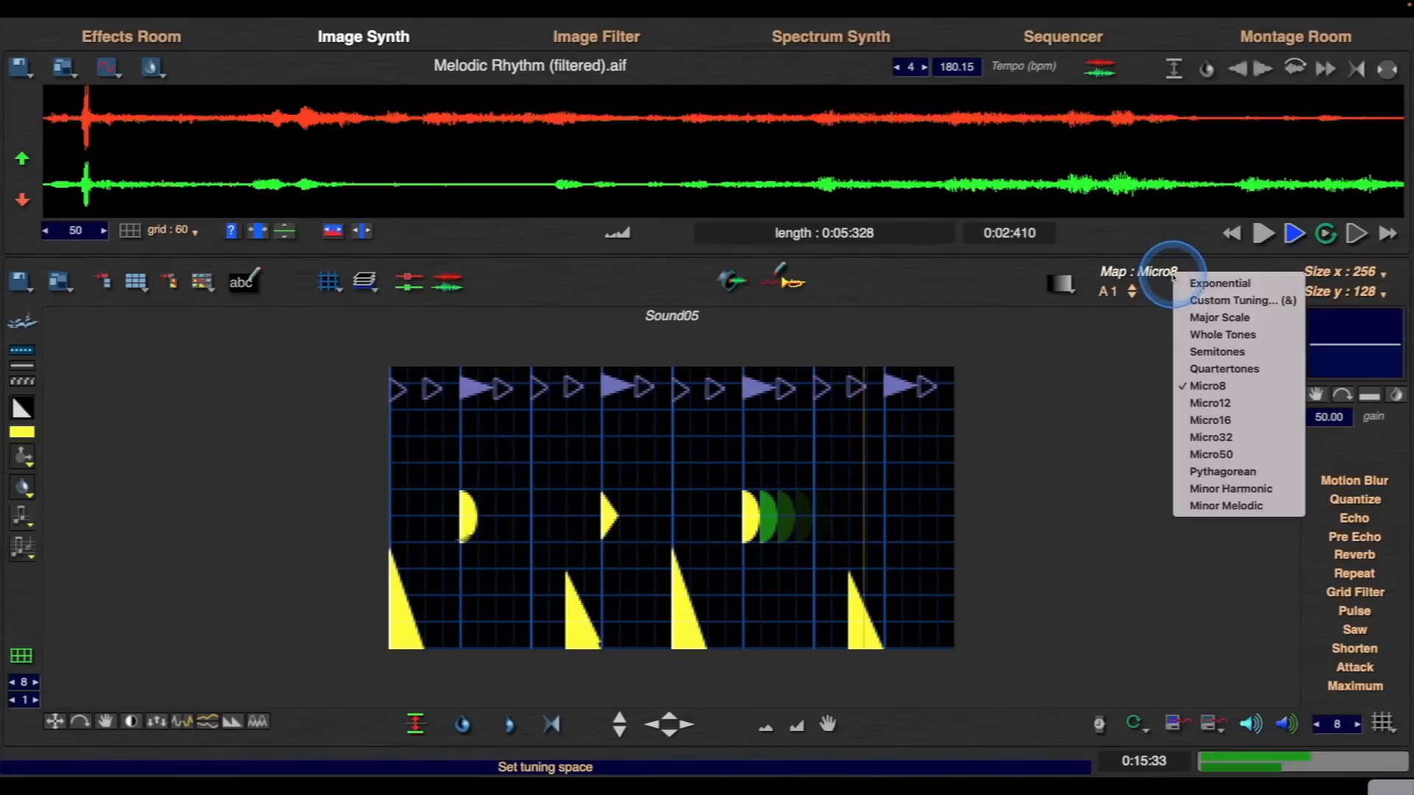
{"action": "left_click", "coordinate": [1235, 470]}
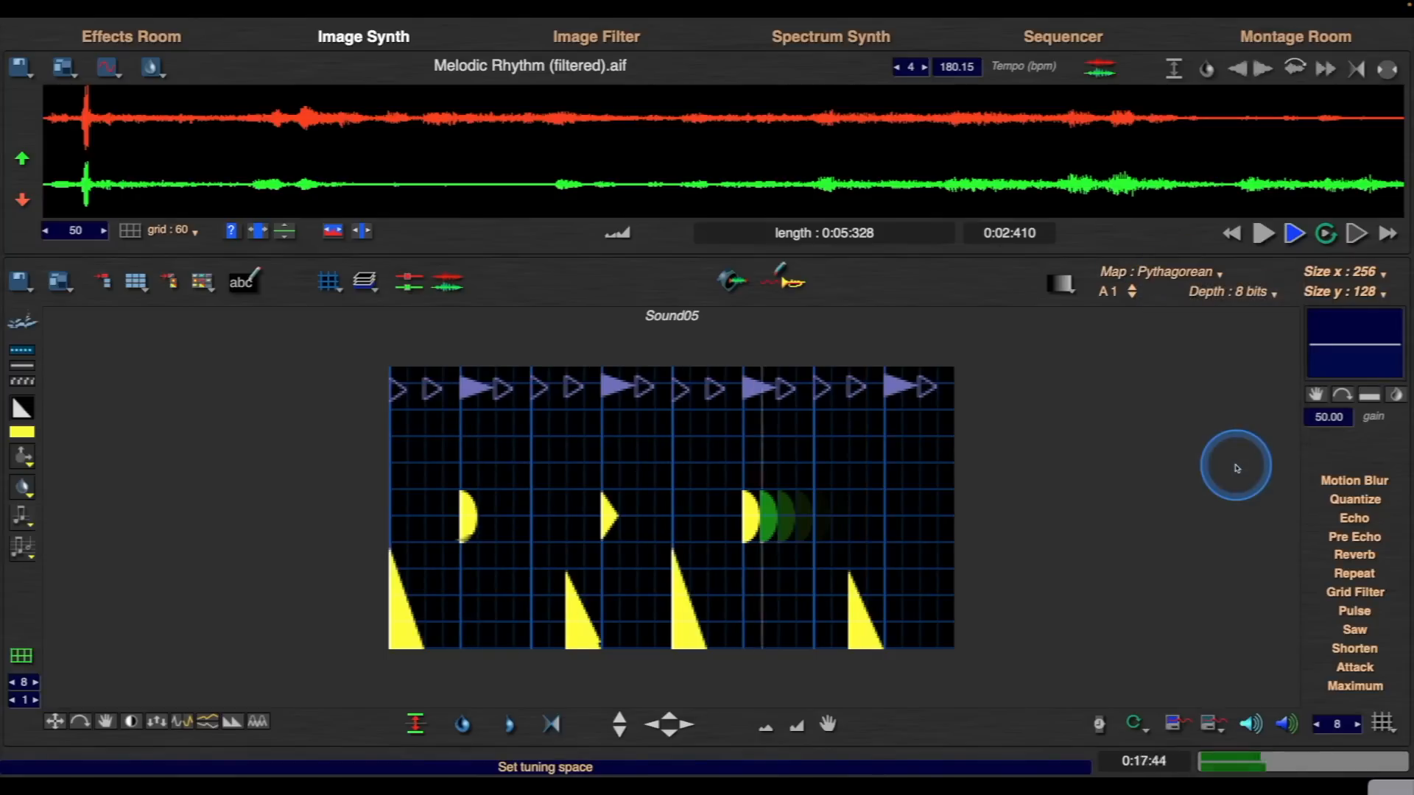
{"action": "left_click", "coordinate": [1163, 270]}
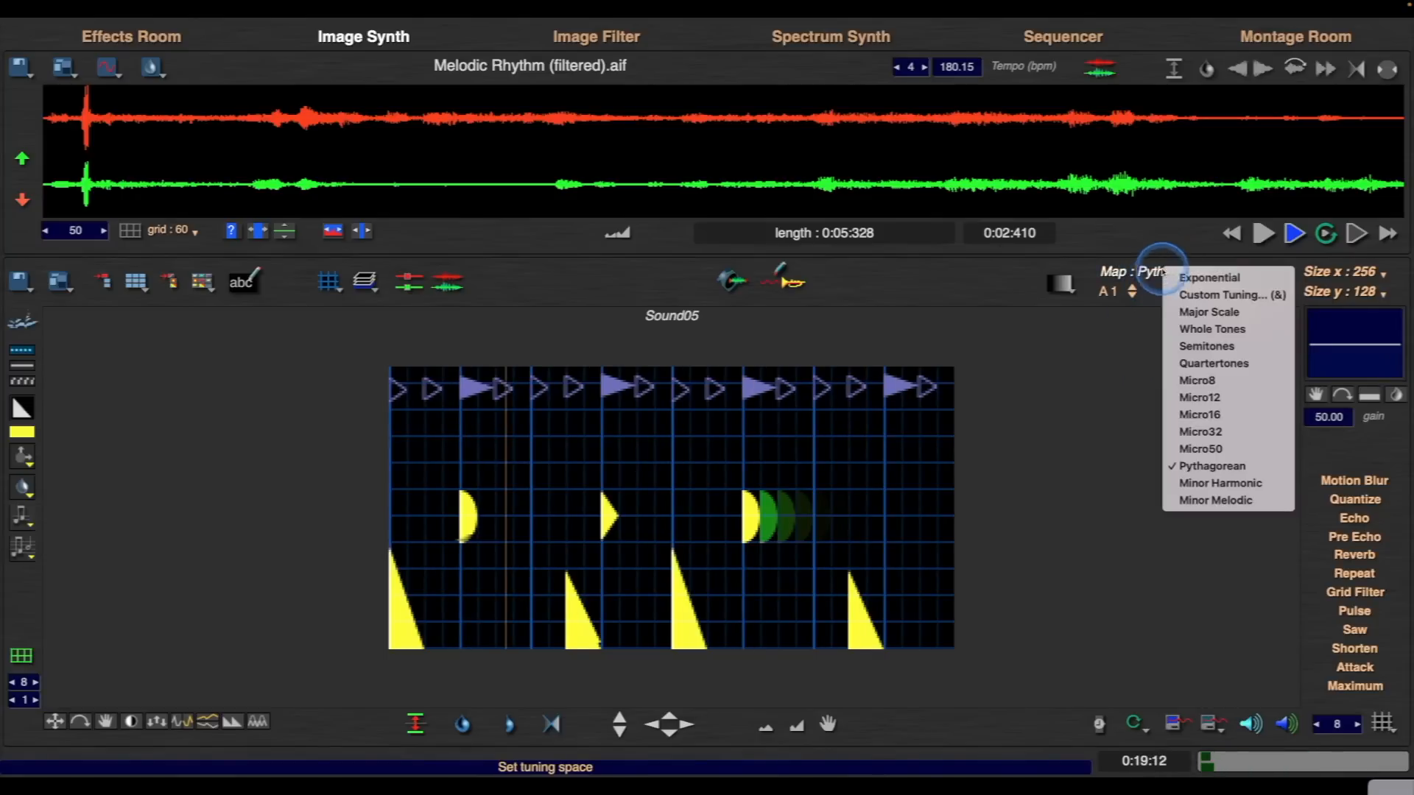
{"action": "left_click", "coordinate": [1217, 483]}
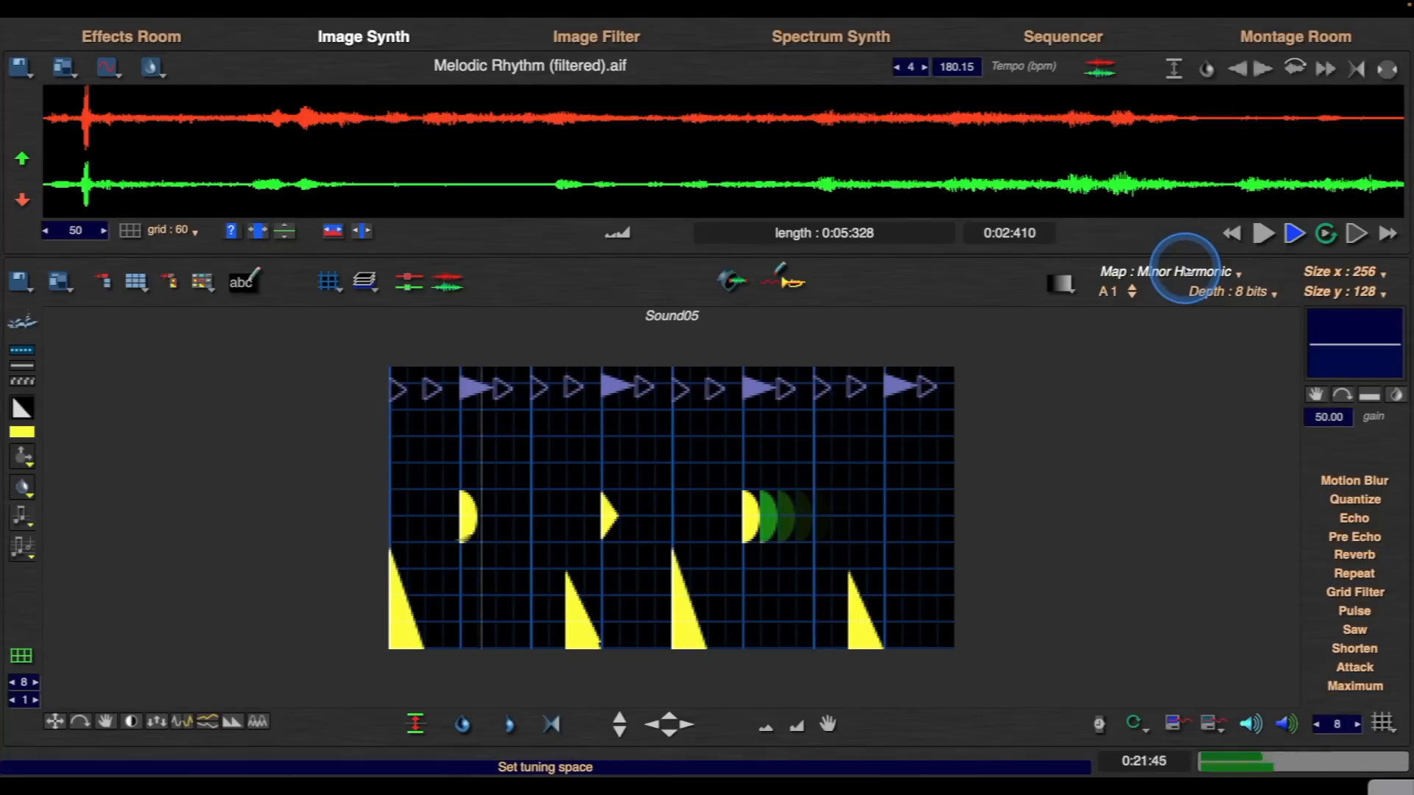
{"action": "left_click", "coordinate": [1186, 272]}
{"action": "left_click", "coordinate": [1240, 498]}
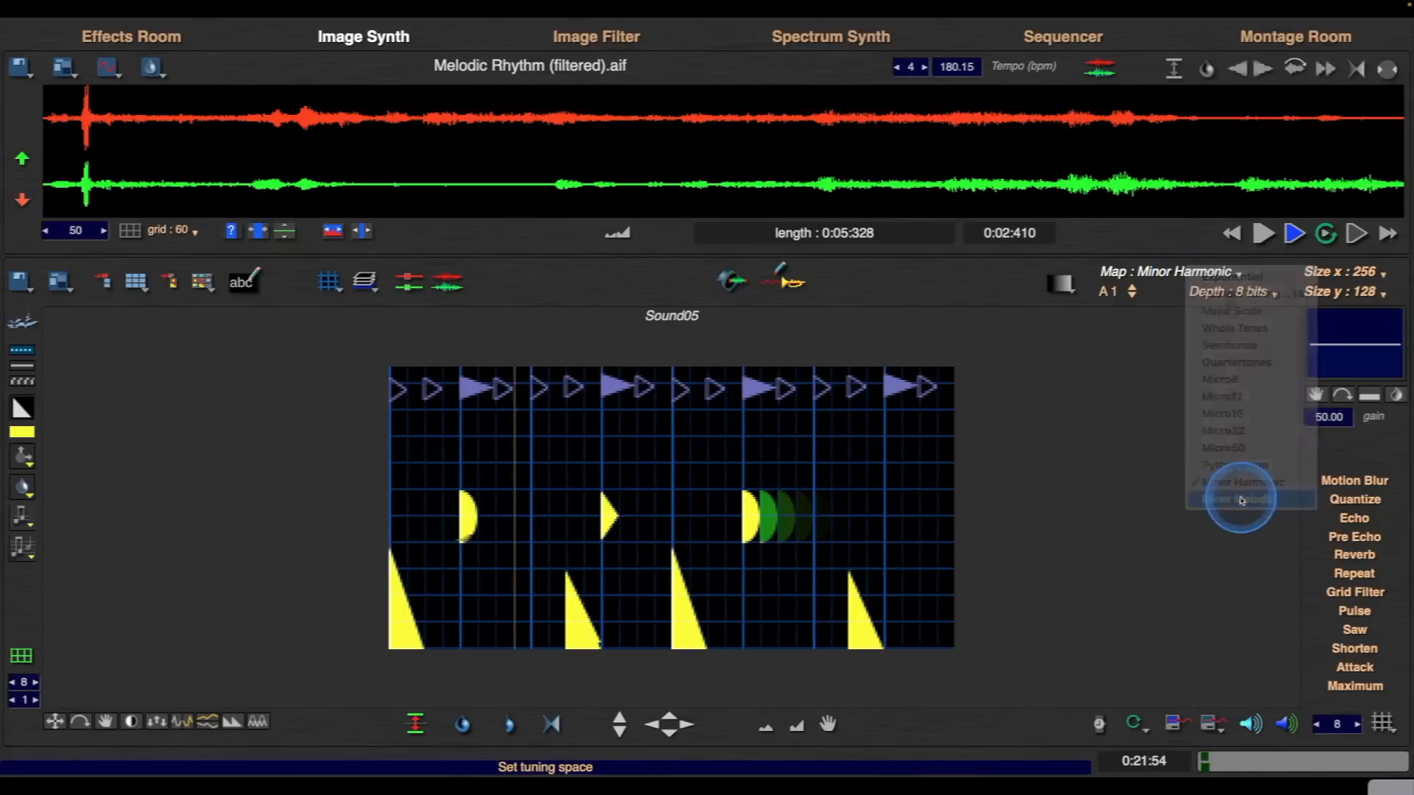
- Set the tuning map back to Semitones and compare master tunings A 1 and A 2, leaving it at A 2
{"action": "left_click", "coordinate": [1170, 283]}
{"action": "left_click", "coordinate": [1210, 366]}
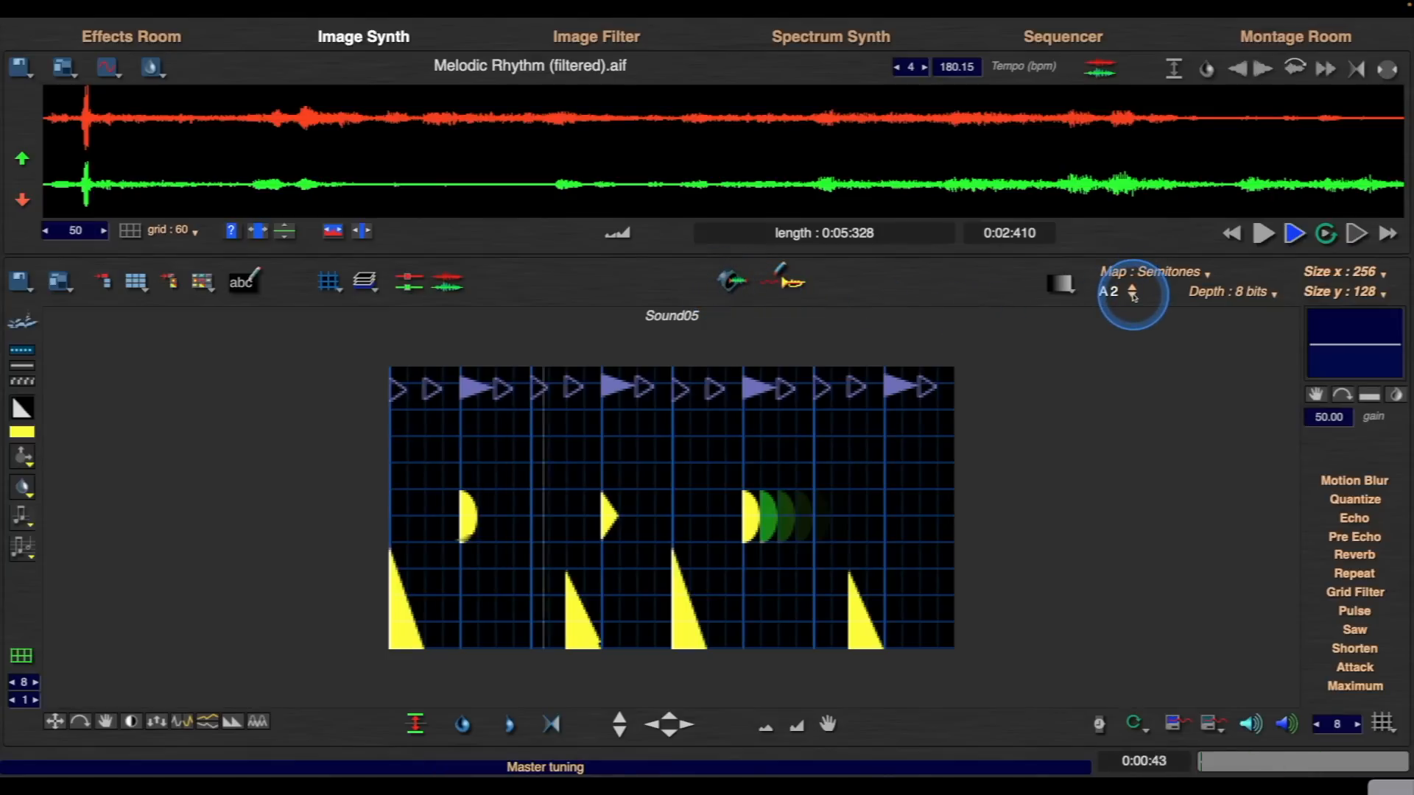
{"action": "left_click", "coordinate": [1134, 296]}
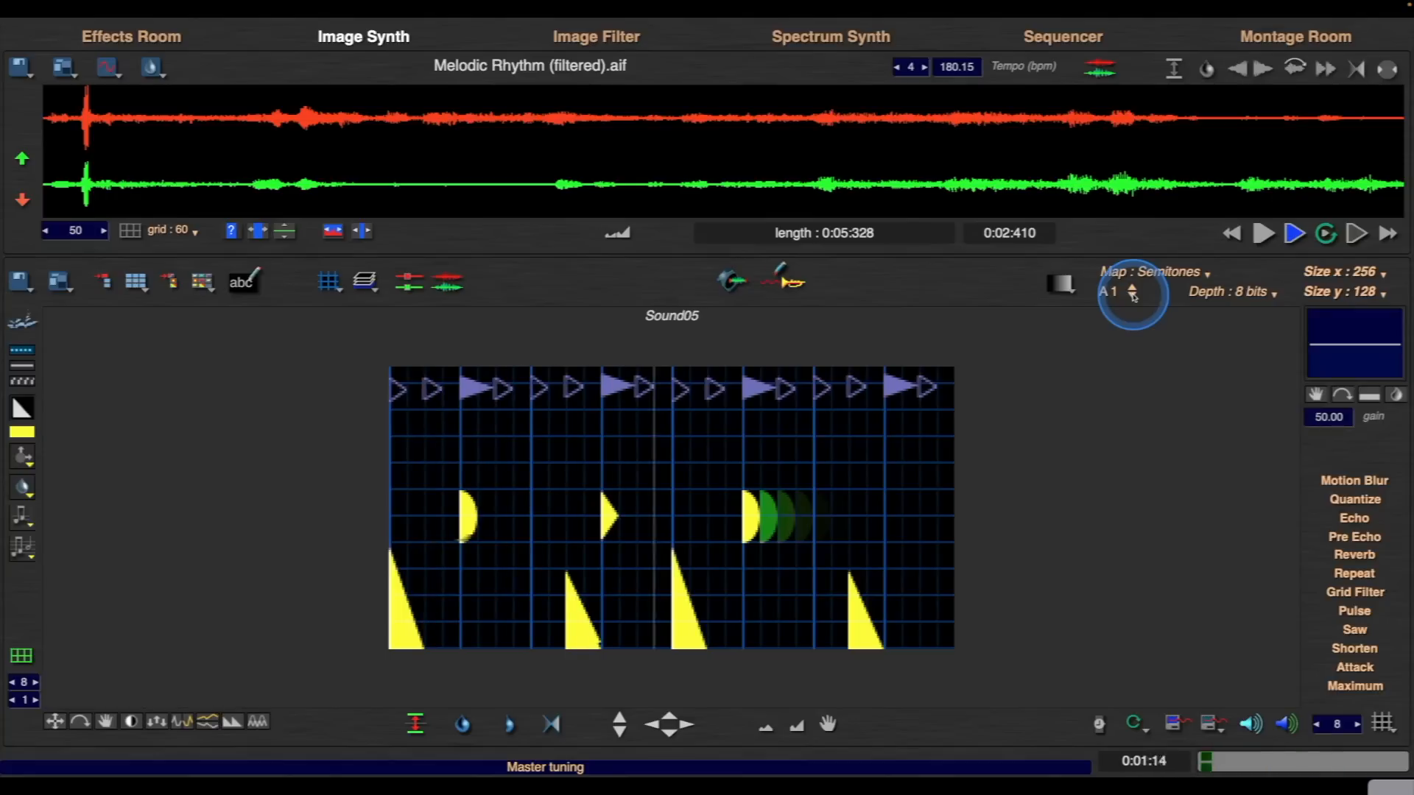
{"action": "left_click", "coordinate": [1133, 296]}
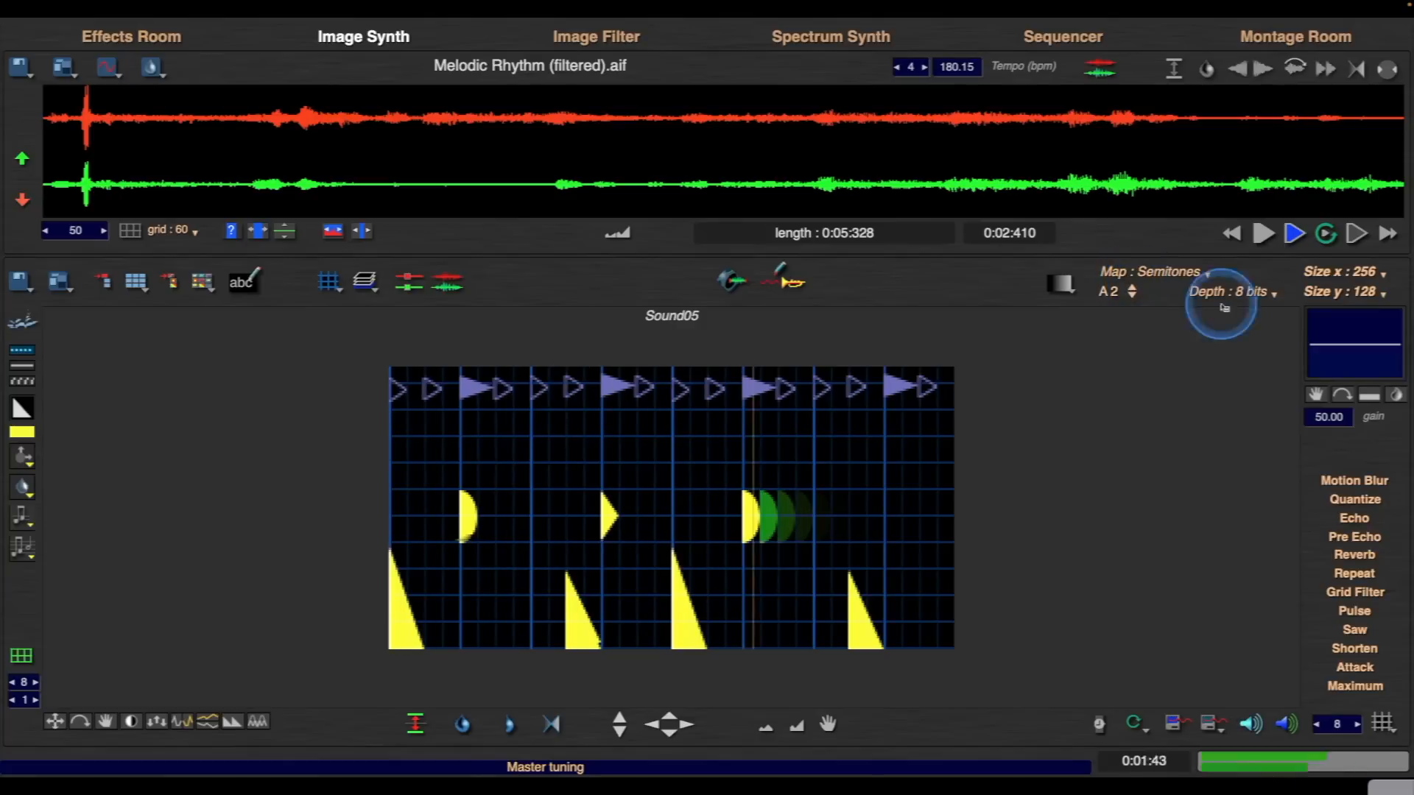
- Switch to Layer 2, nudge its row of small triangles down one octave and play the loop
{"action": "left_click", "coordinate": [366, 285]}
{"action": "left_click", "coordinate": [426, 296]}
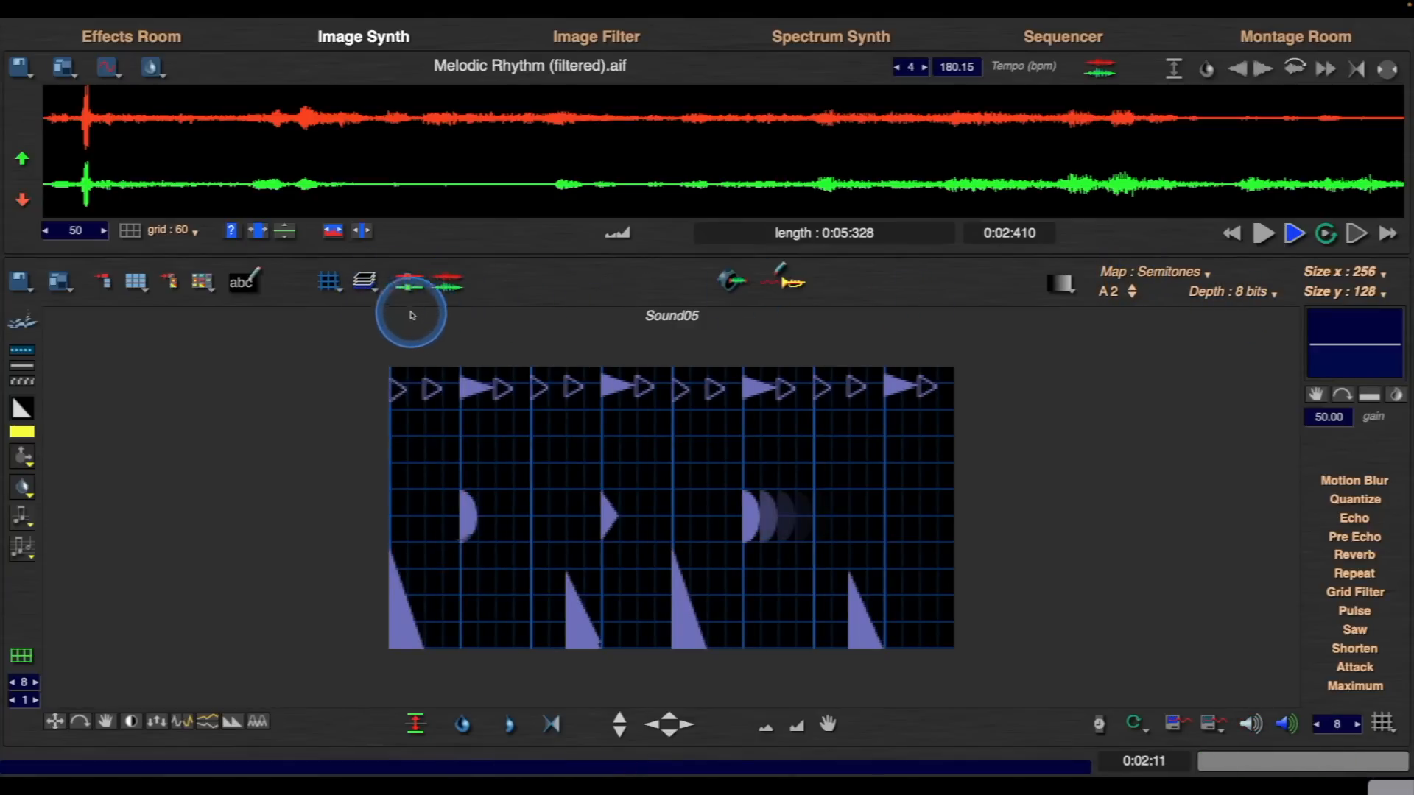
{"action": "left_click", "coordinate": [372, 283]}
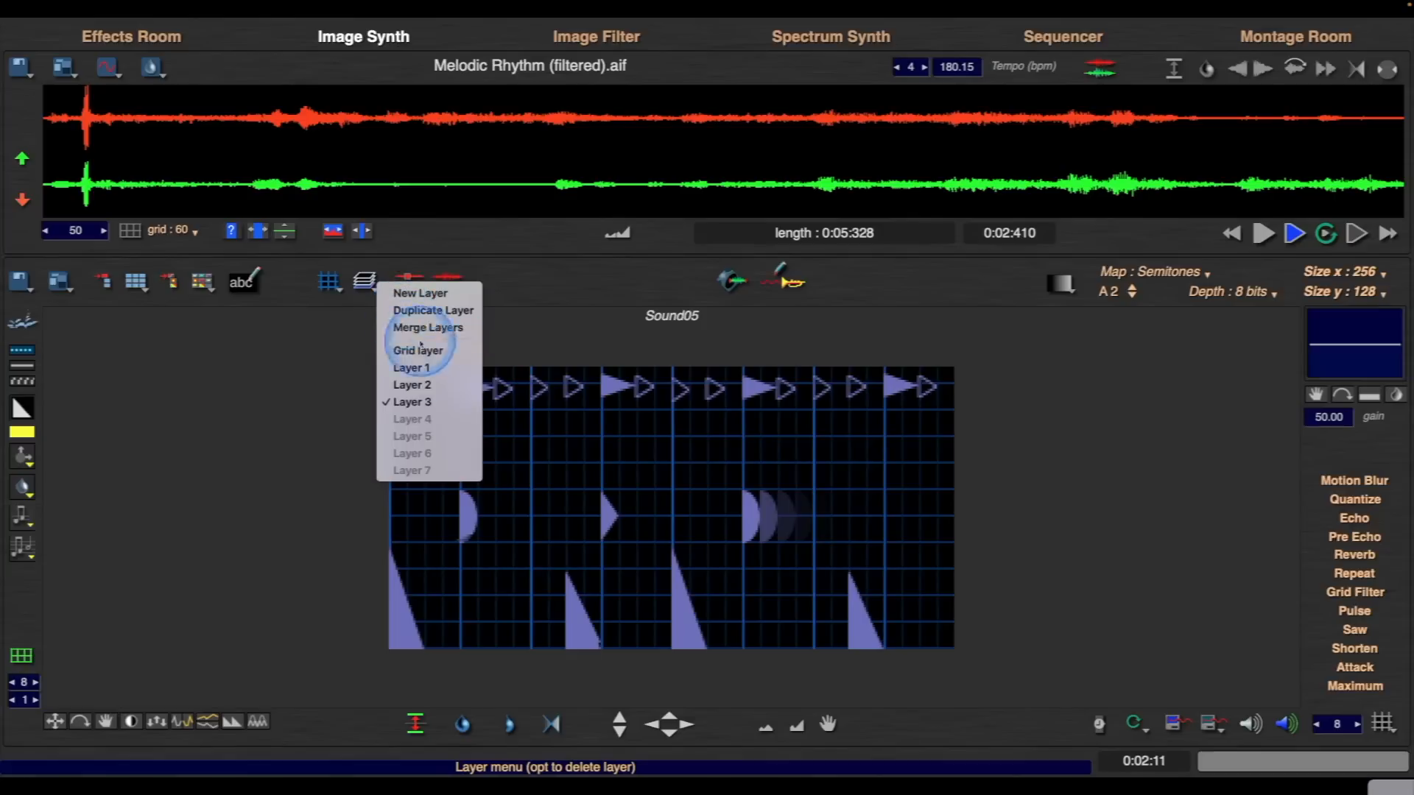
{"action": "left_click", "coordinate": [435, 383]}
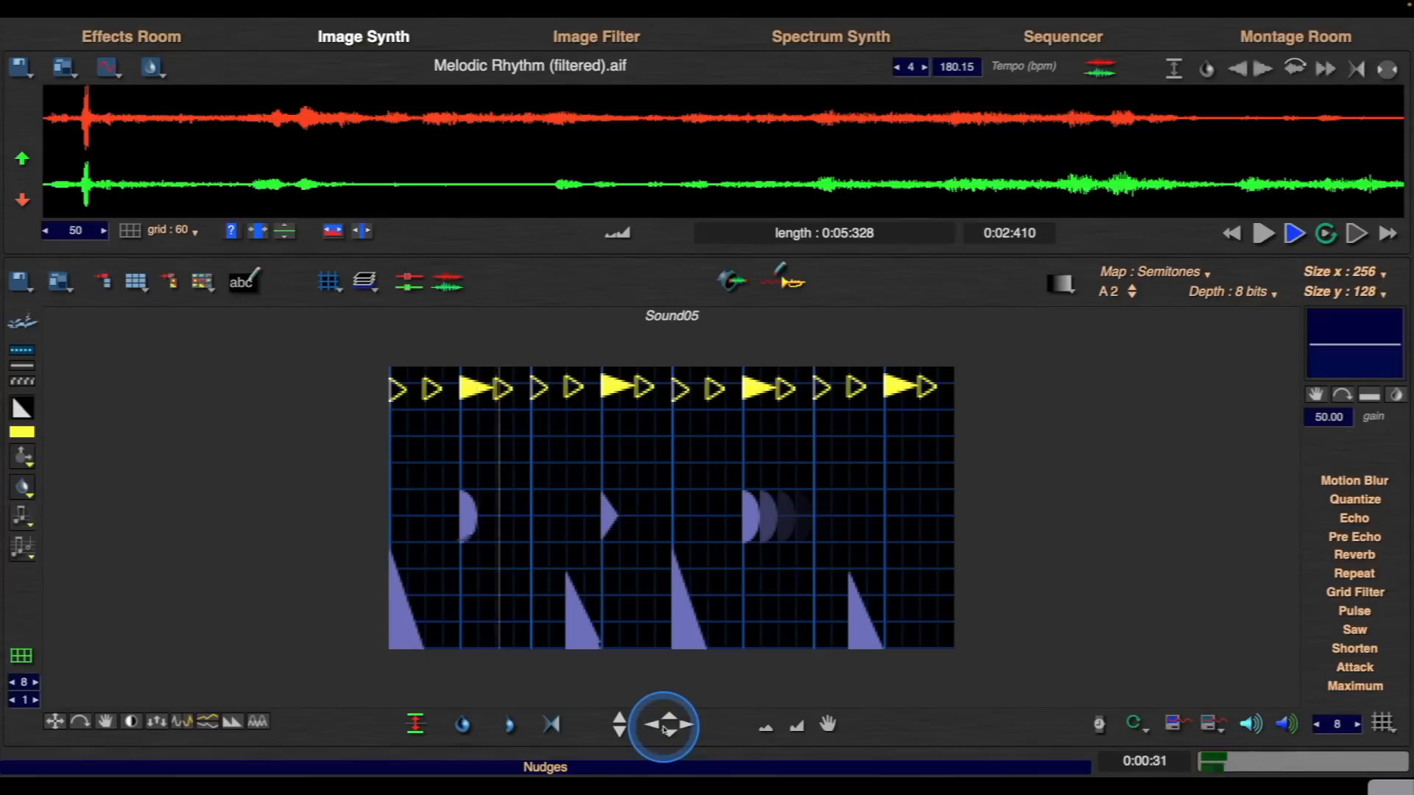
{"action": "left_click", "coordinate": [622, 732]}
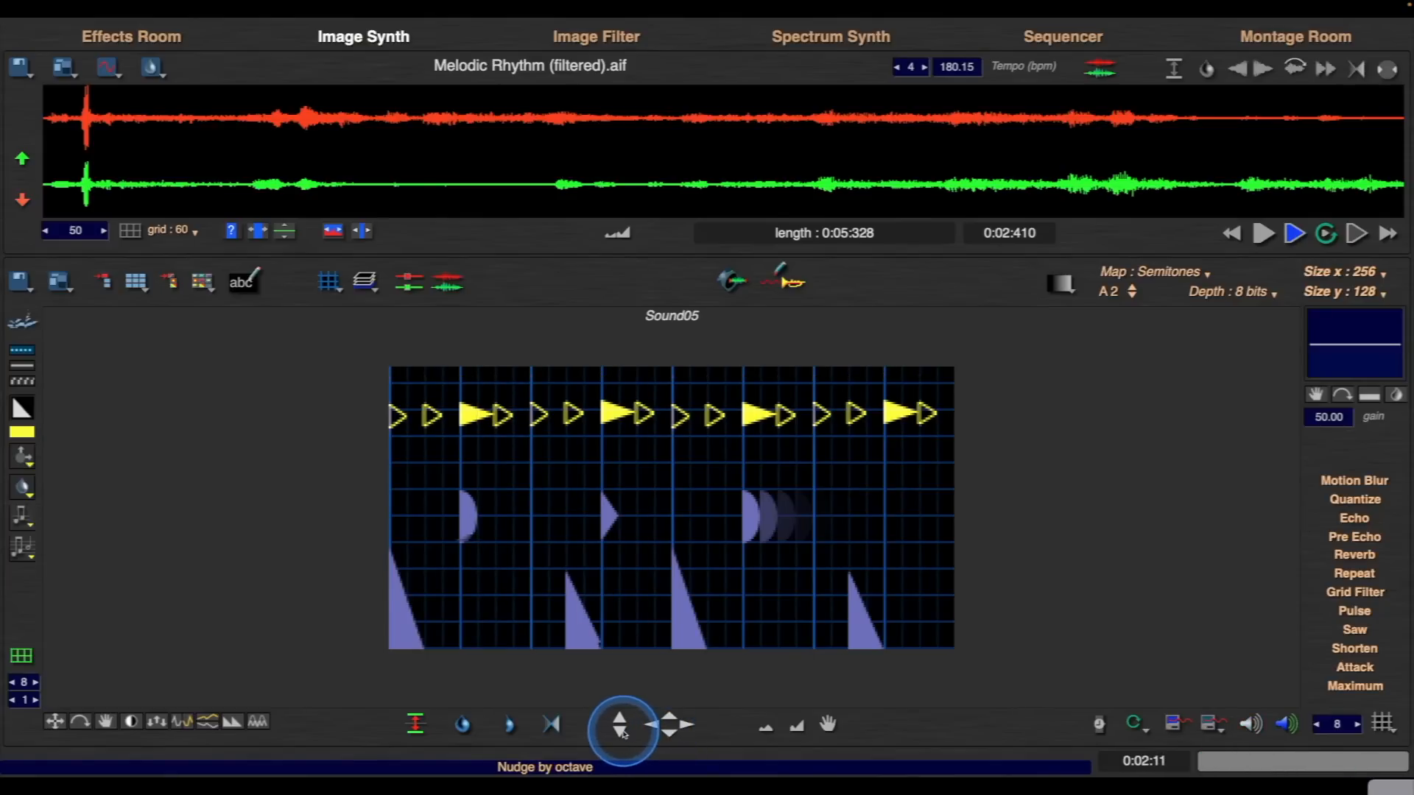
{"action": "key", "text": "space"}
- Switch to Layer 1, select a box around the triangle at the fourth beat line and apply Reverb to it
{"action": "left_click", "coordinate": [365, 280]}
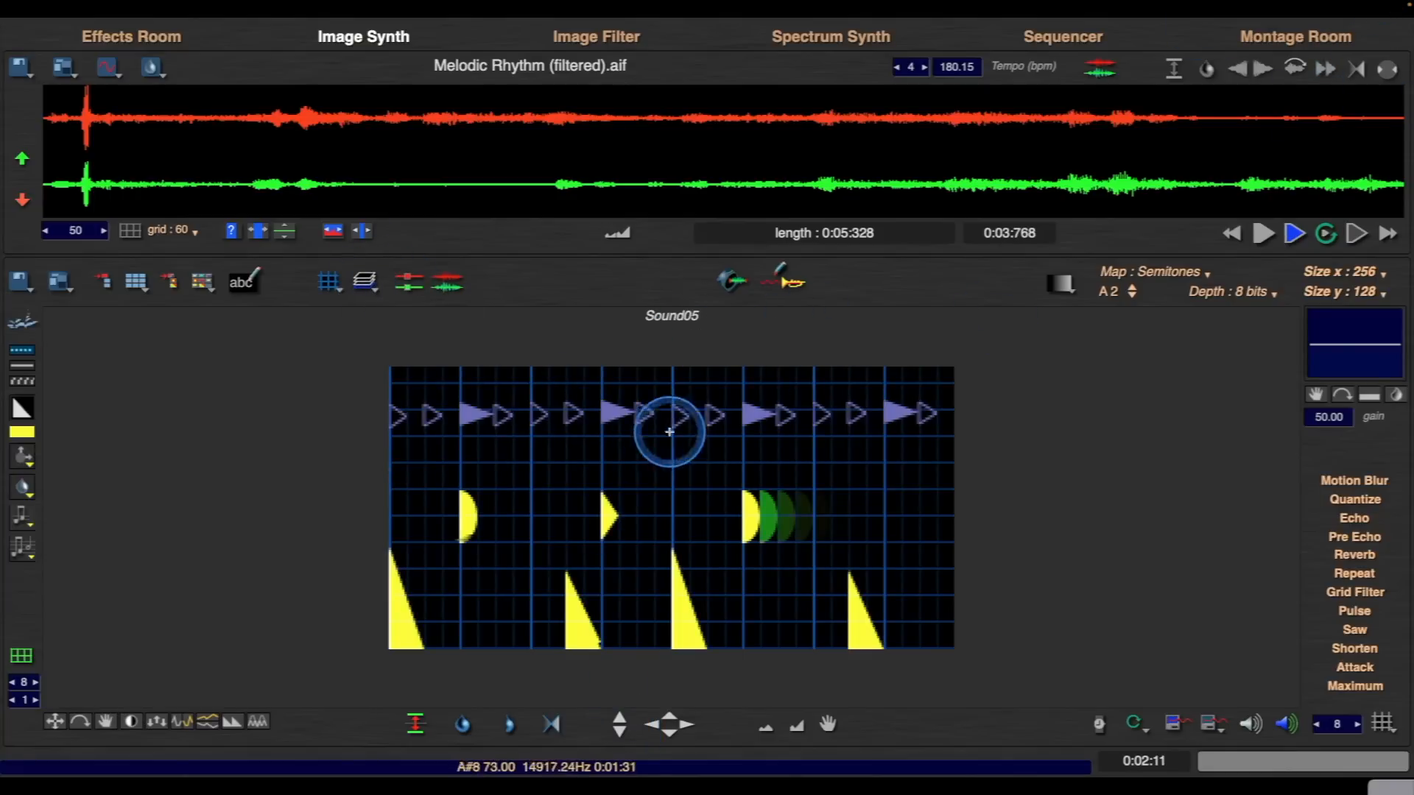
{"action": "right_click", "coordinate": [648, 497]}
{"action": "left_click", "coordinate": [735, 508]}
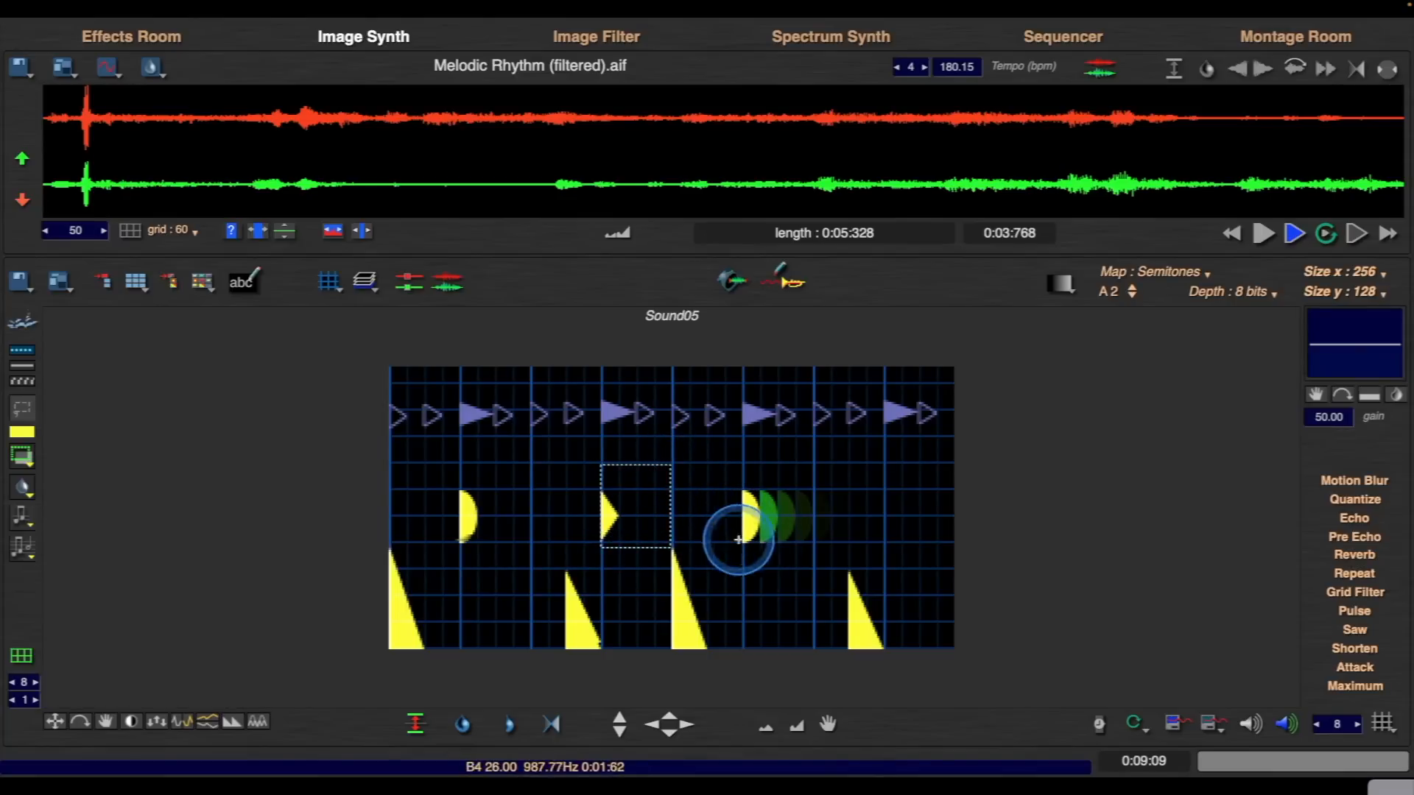
{"action": "left_click", "coordinate": [1359, 558]}
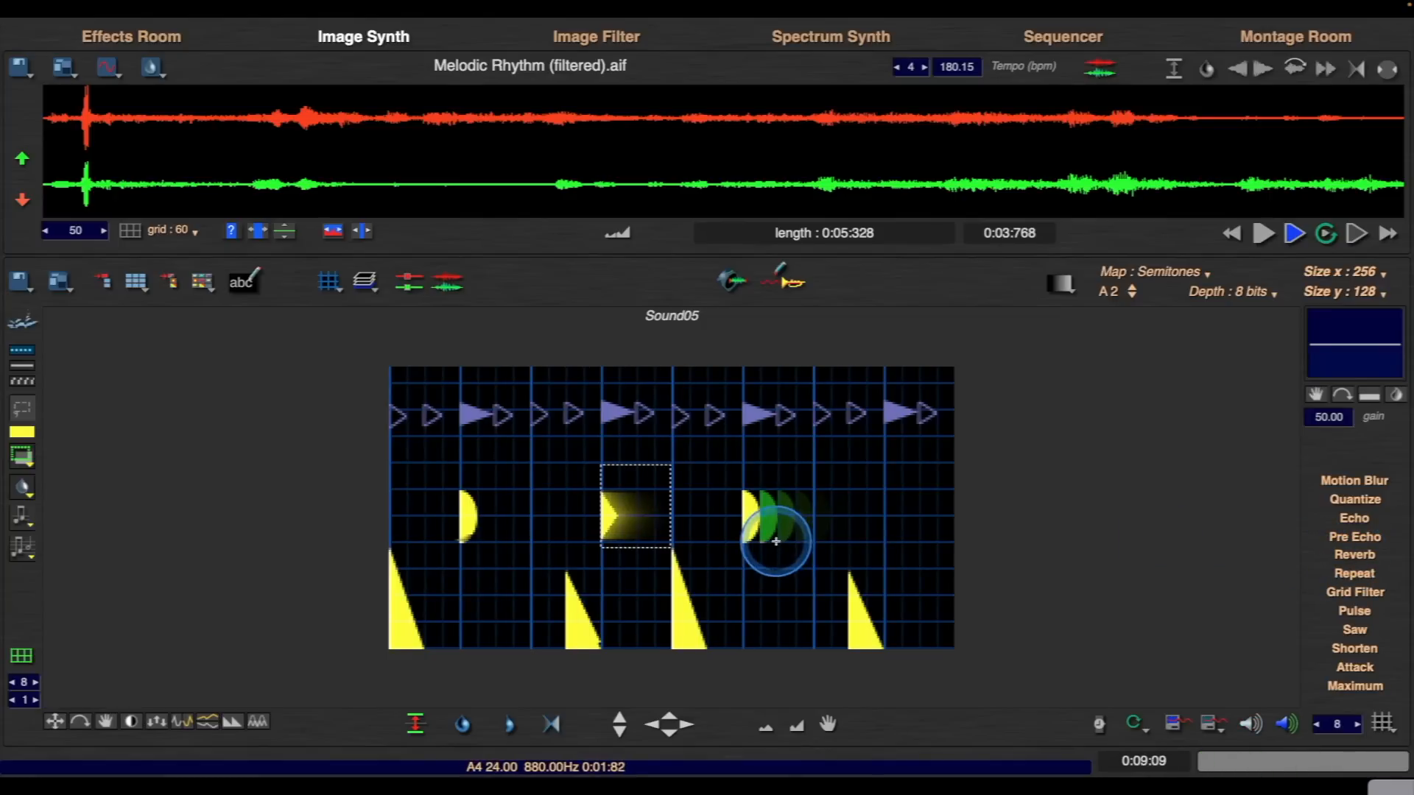
- Copy the reverberated triangle to just before the original, reverse the copy in time, join it to the fourth beat line and play the loop
{"action": "left_click_drag", "start_coordinate": [605, 512], "coordinate": [499, 514]}
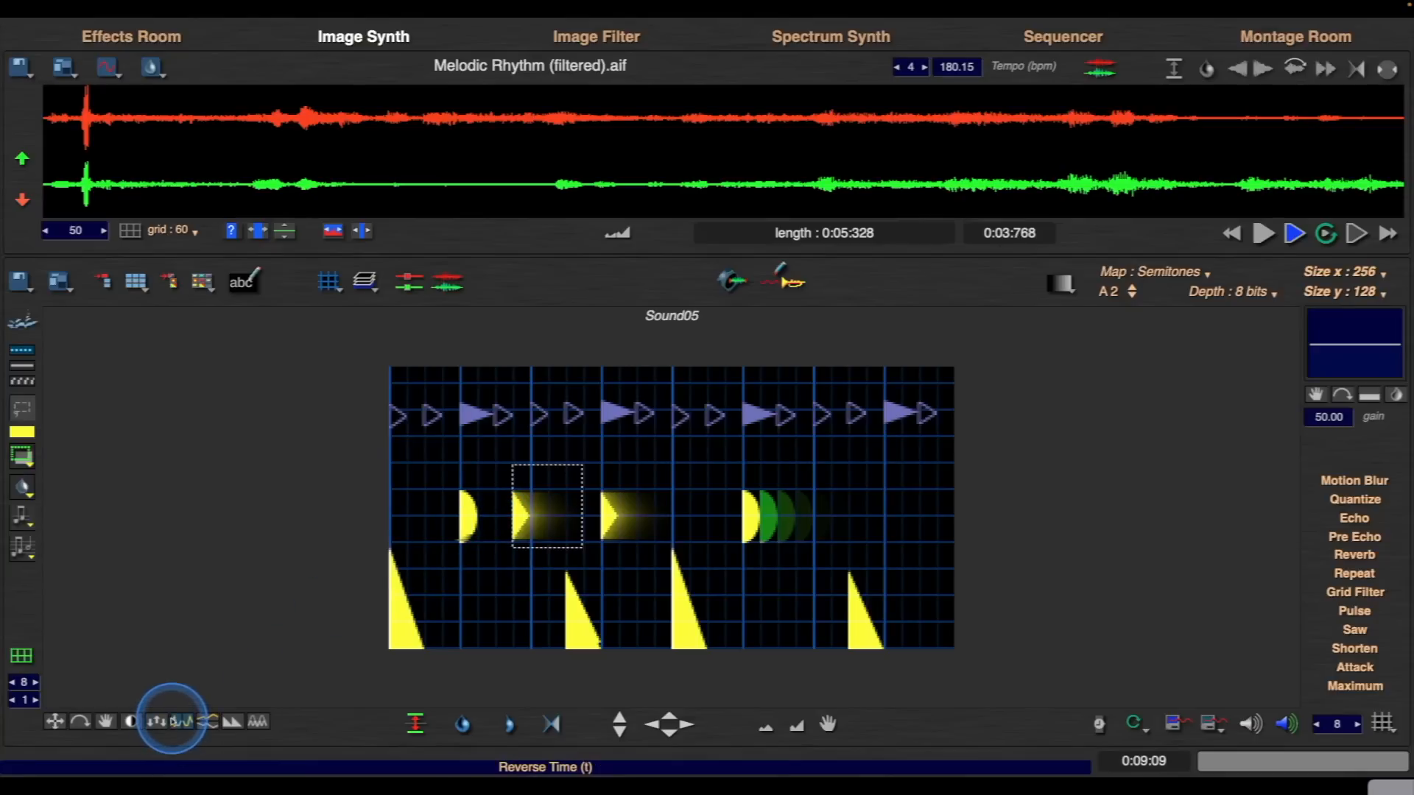
{"action": "left_click", "coordinate": [179, 722]}
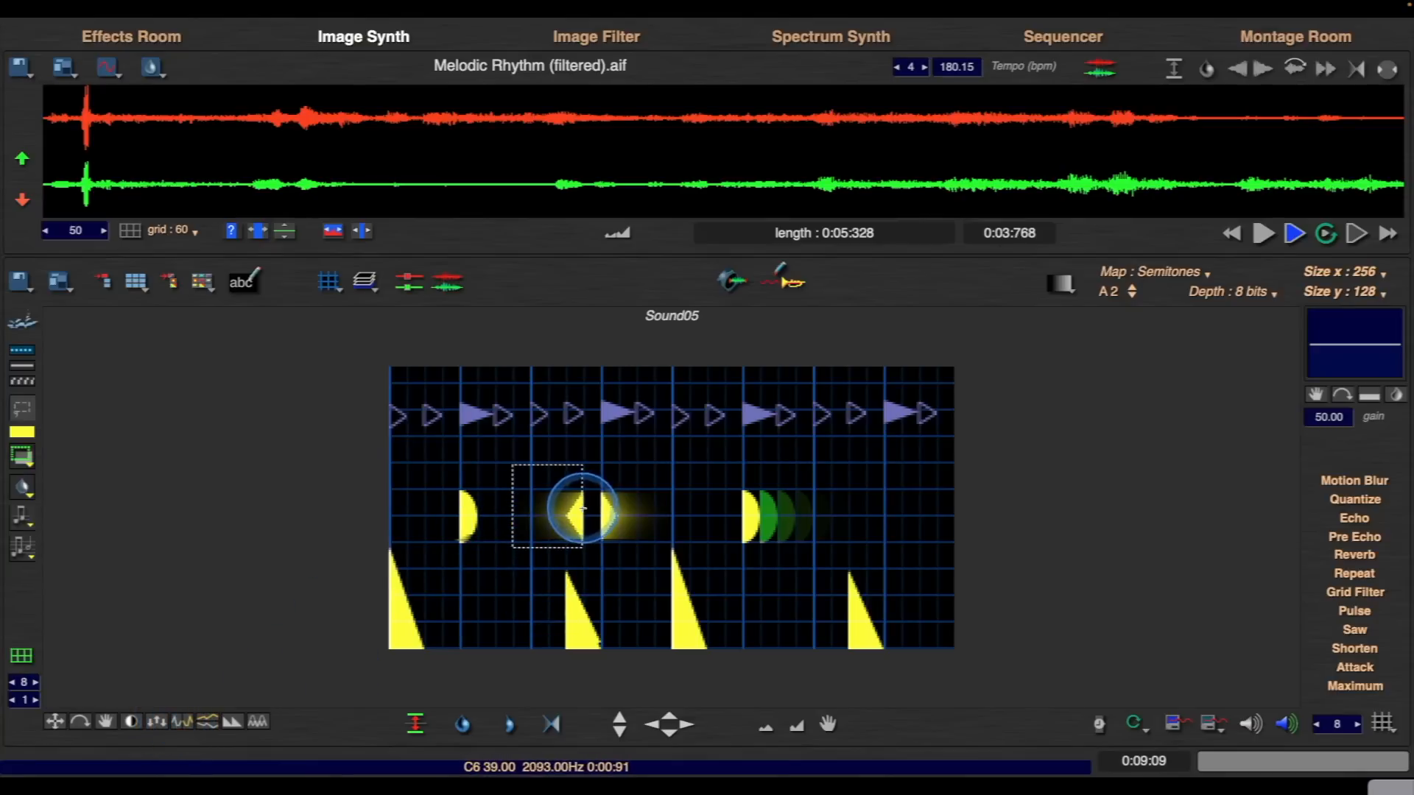
{"action": "left_click_drag", "start_coordinate": [582, 512], "coordinate": [593, 514]}
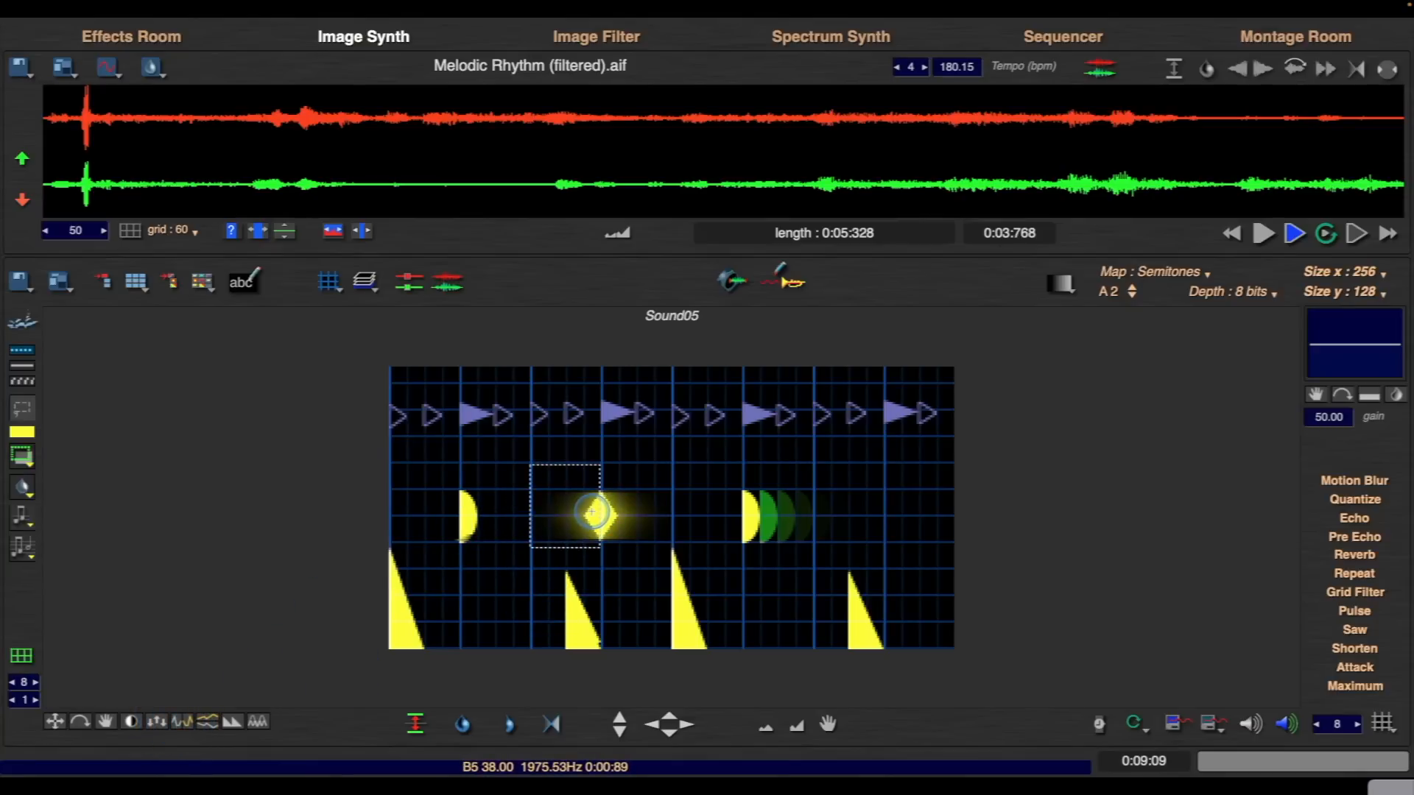
{"action": "key", "text": "space"}
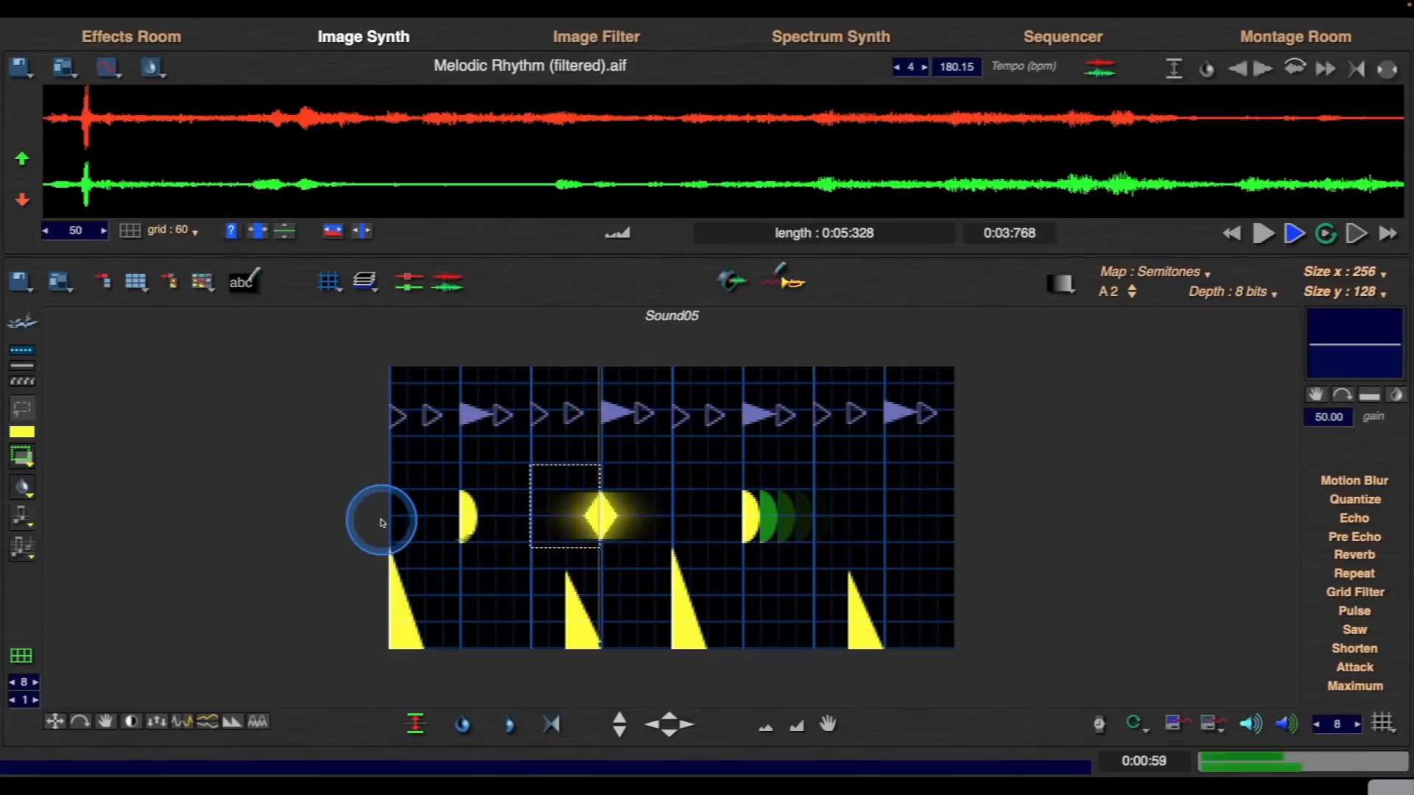
{"action": "key", "text": "space"}
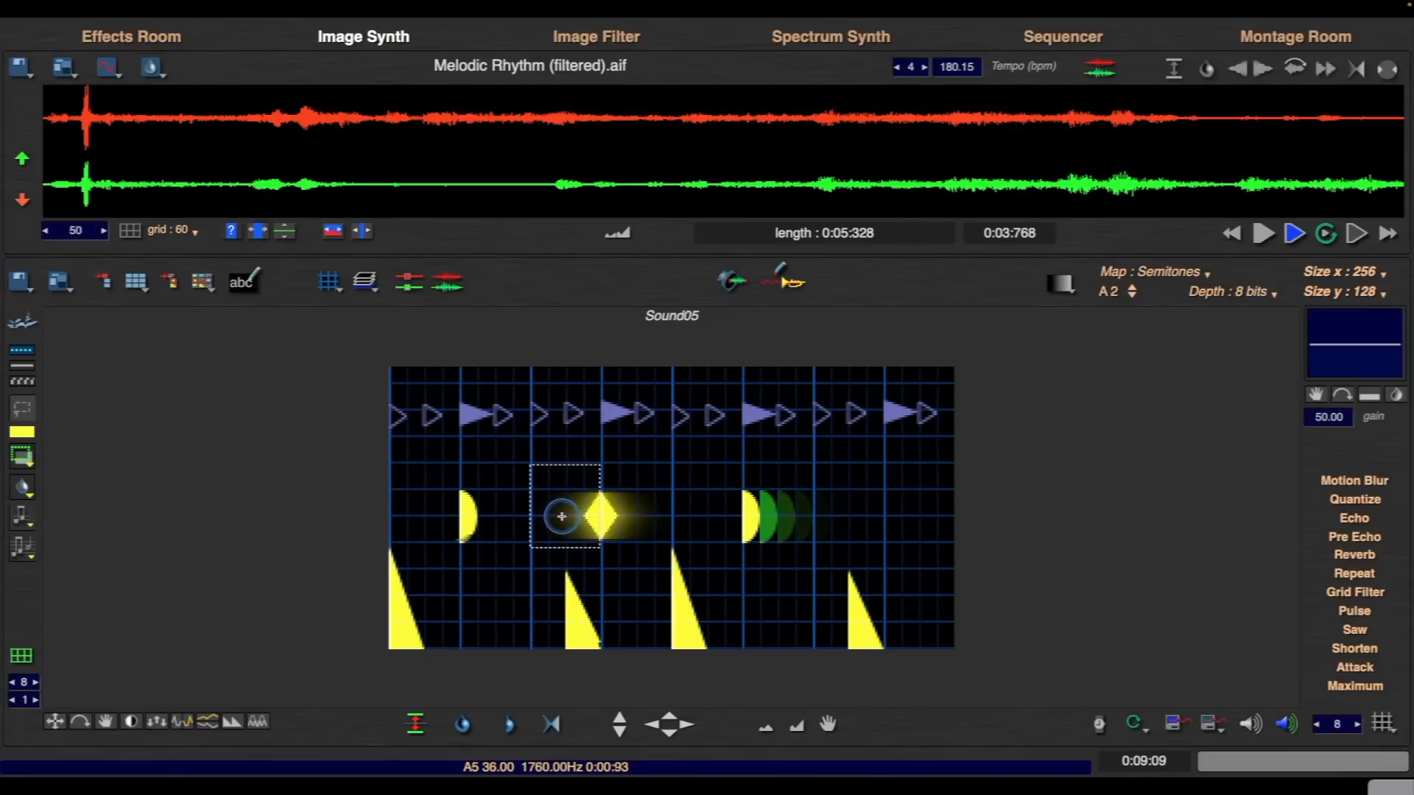
- Dim the reversed triangle copy to a faint swell leading into the fourth beat line and clear the selection
{"action": "left_click_drag", "start_coordinate": [561, 516], "coordinate": [556, 516]}
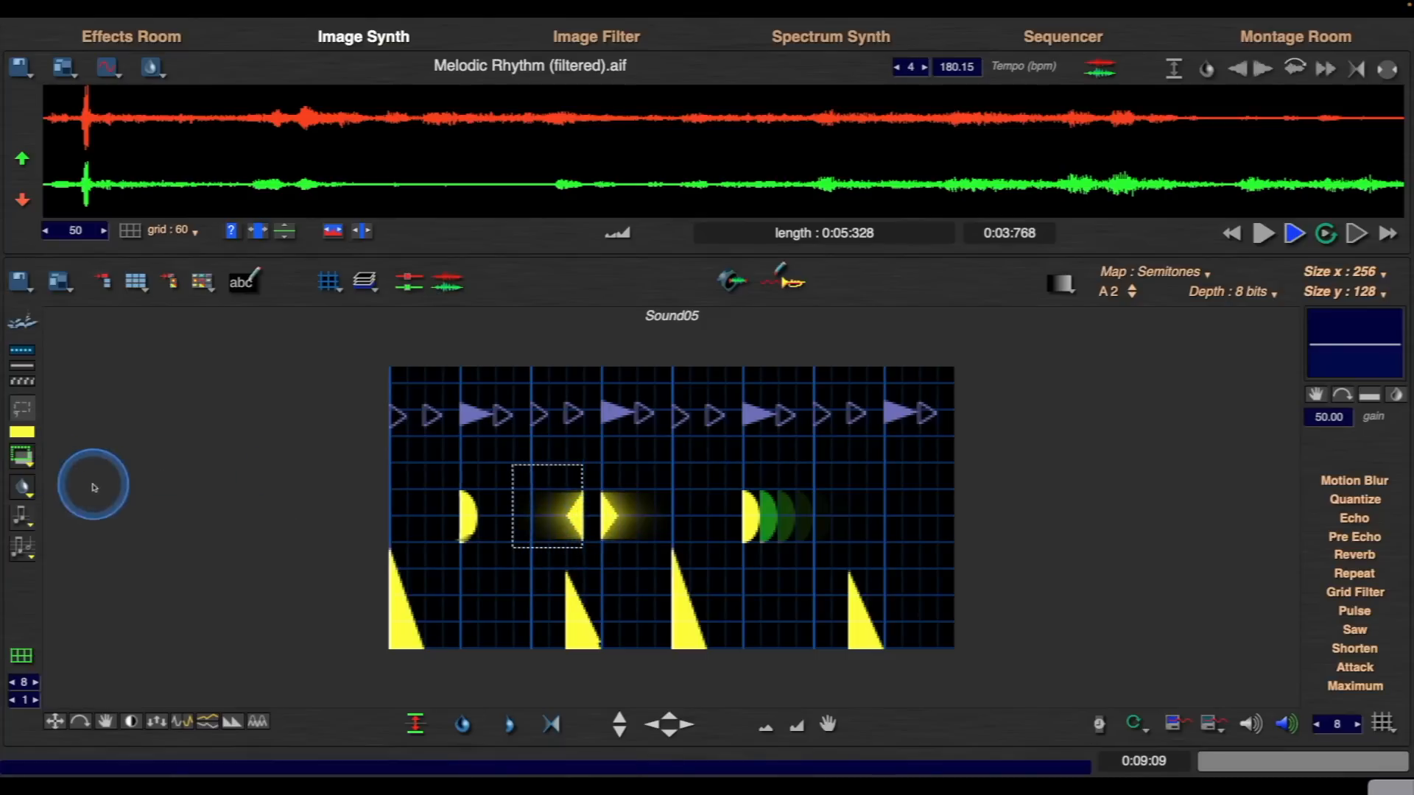
{"action": "left_click", "coordinate": [22, 455]}
{"action": "left_click", "coordinate": [97, 602]}
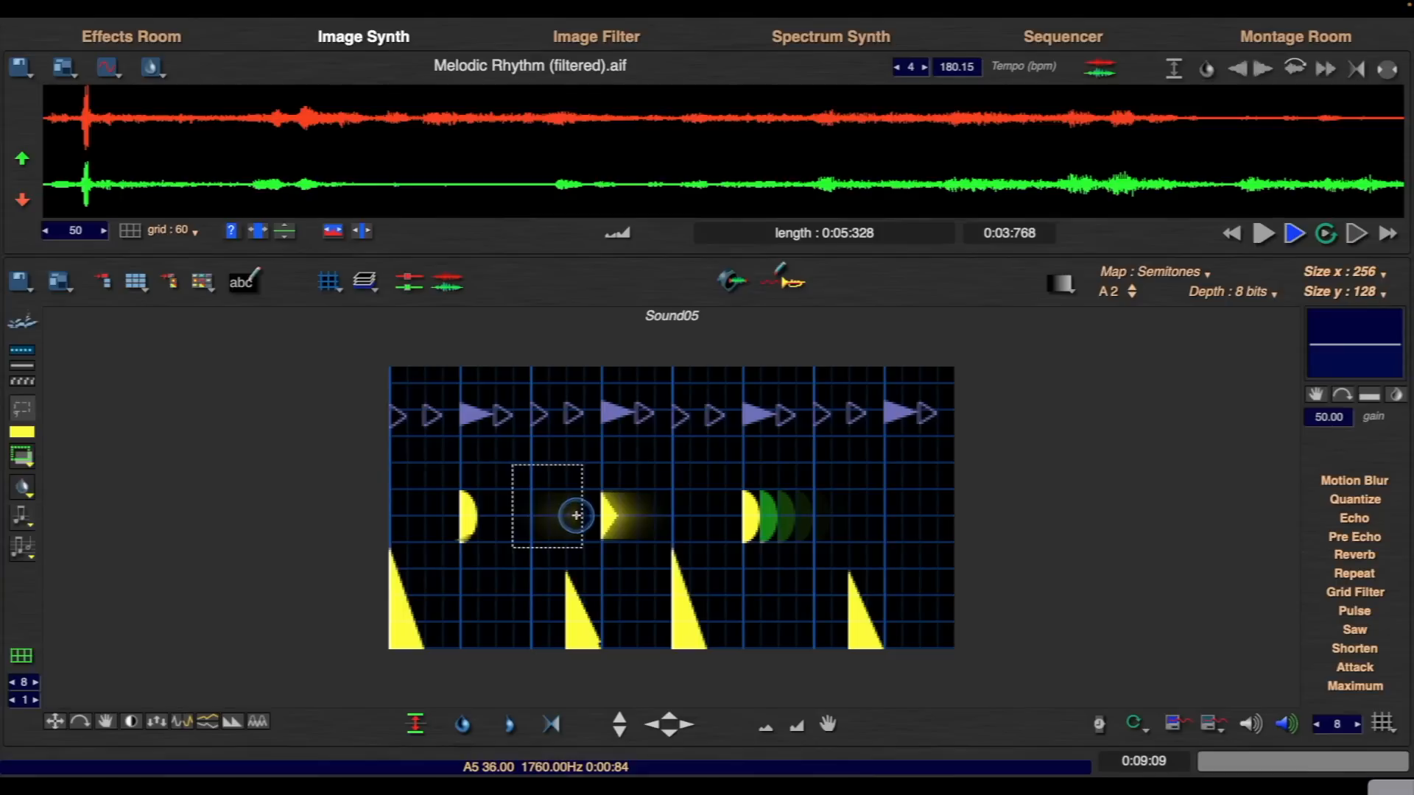
{"action": "left_click", "coordinate": [240, 496]}
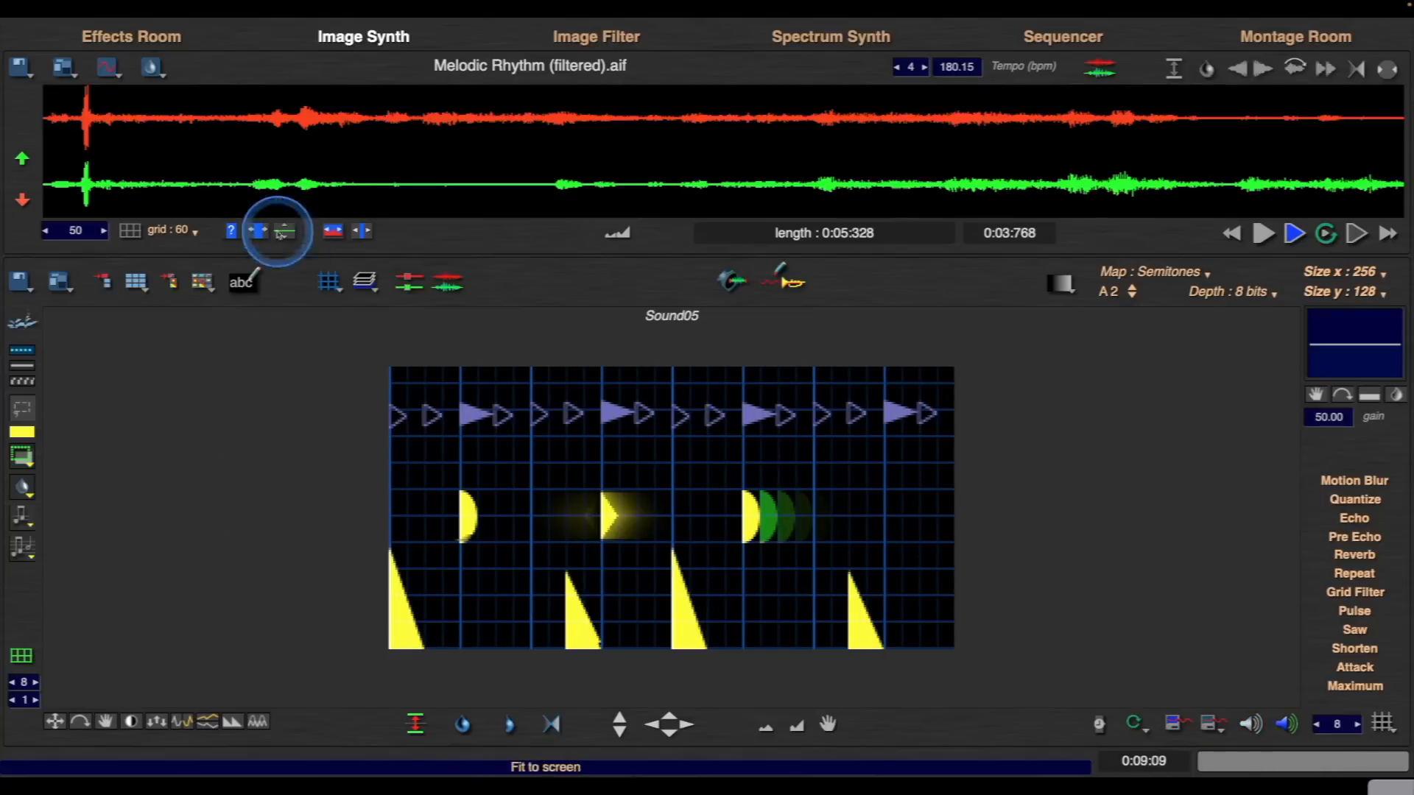
{"action": "left_click", "coordinate": [202, 282]}
{"action": "left_click", "coordinate": [187, 344]}
{"action": "left_click", "coordinate": [331, 280]}
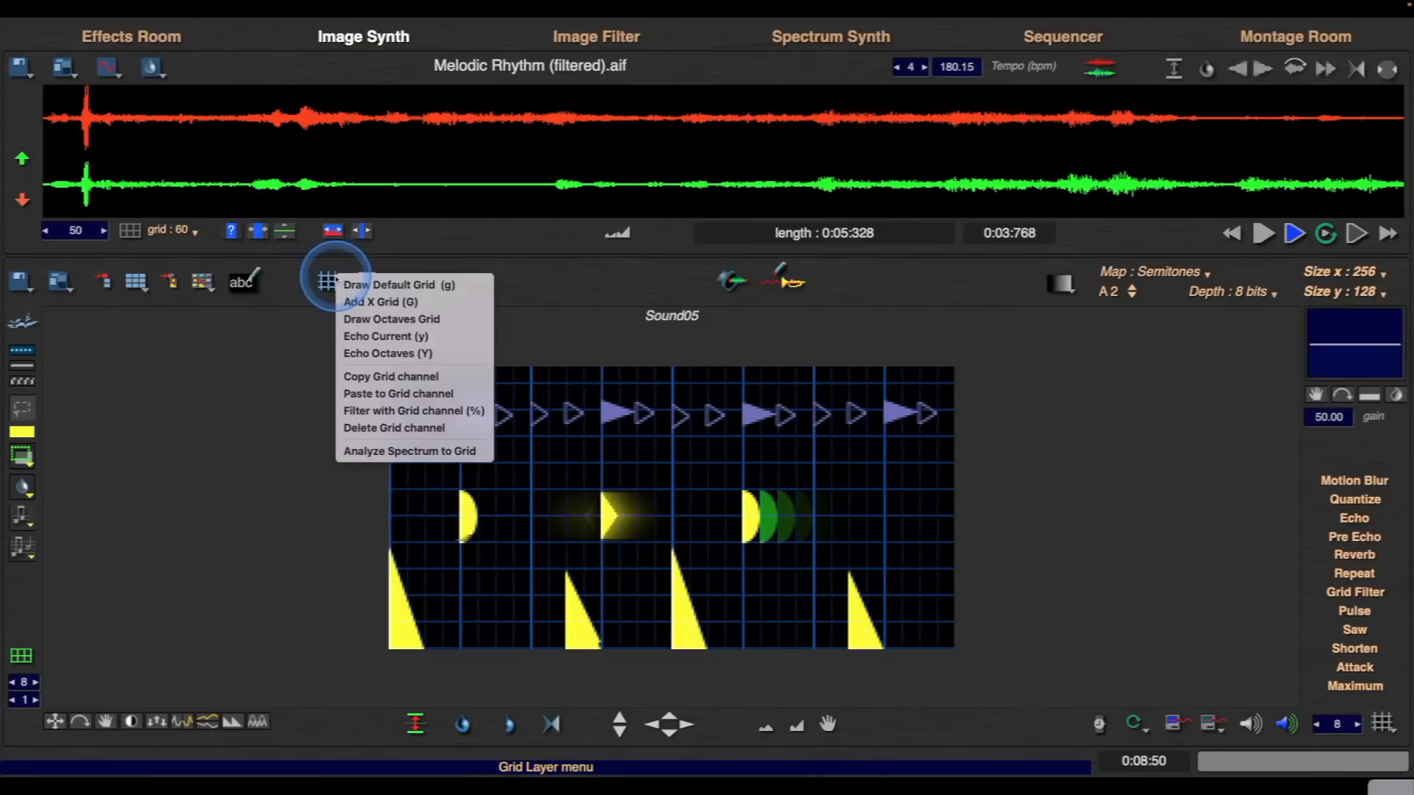
{"action": "left_click", "coordinate": [263, 352]}
- Switch to Layer 2 and browse the filter presets without applying one
{"action": "left_click", "coordinate": [365, 281]}
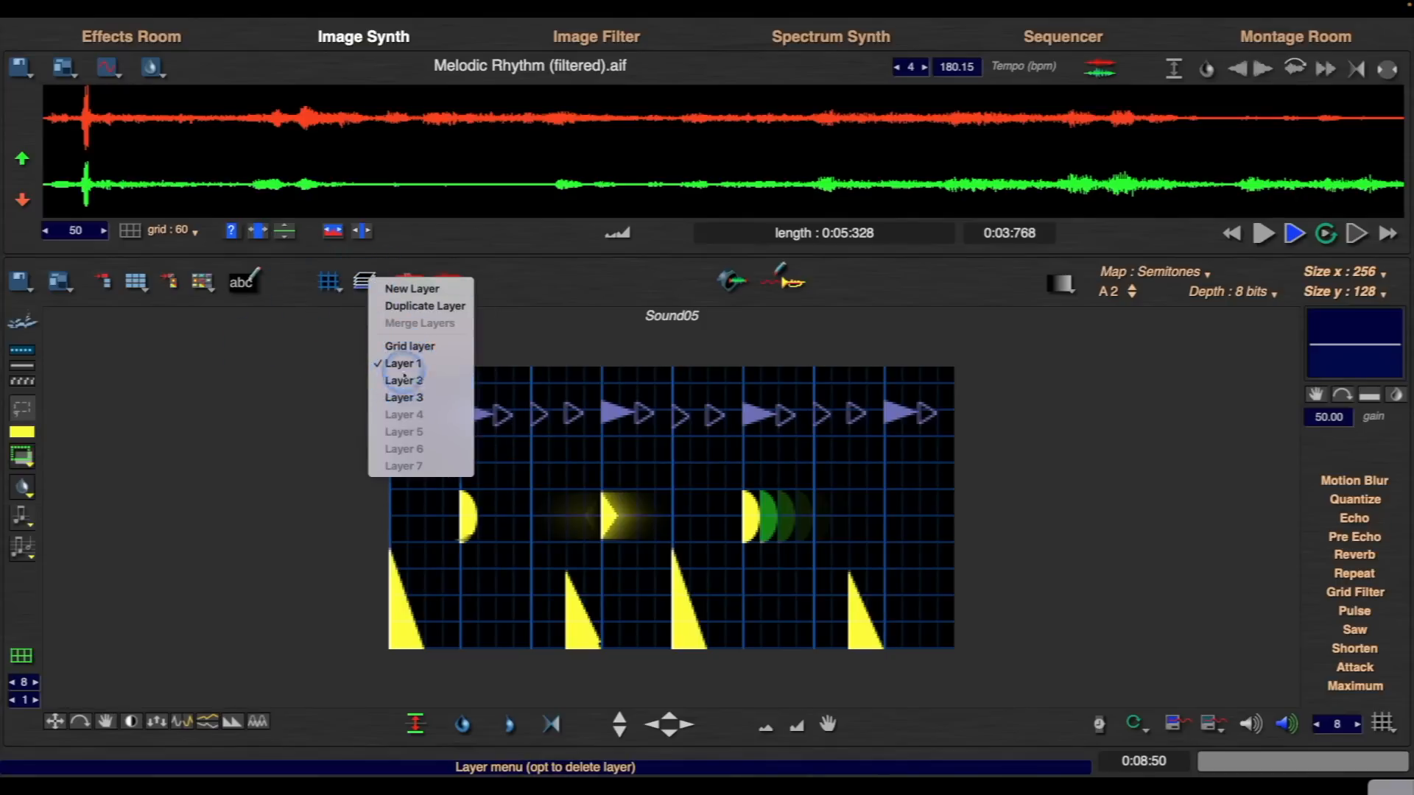
{"action": "left_click", "coordinate": [398, 380]}
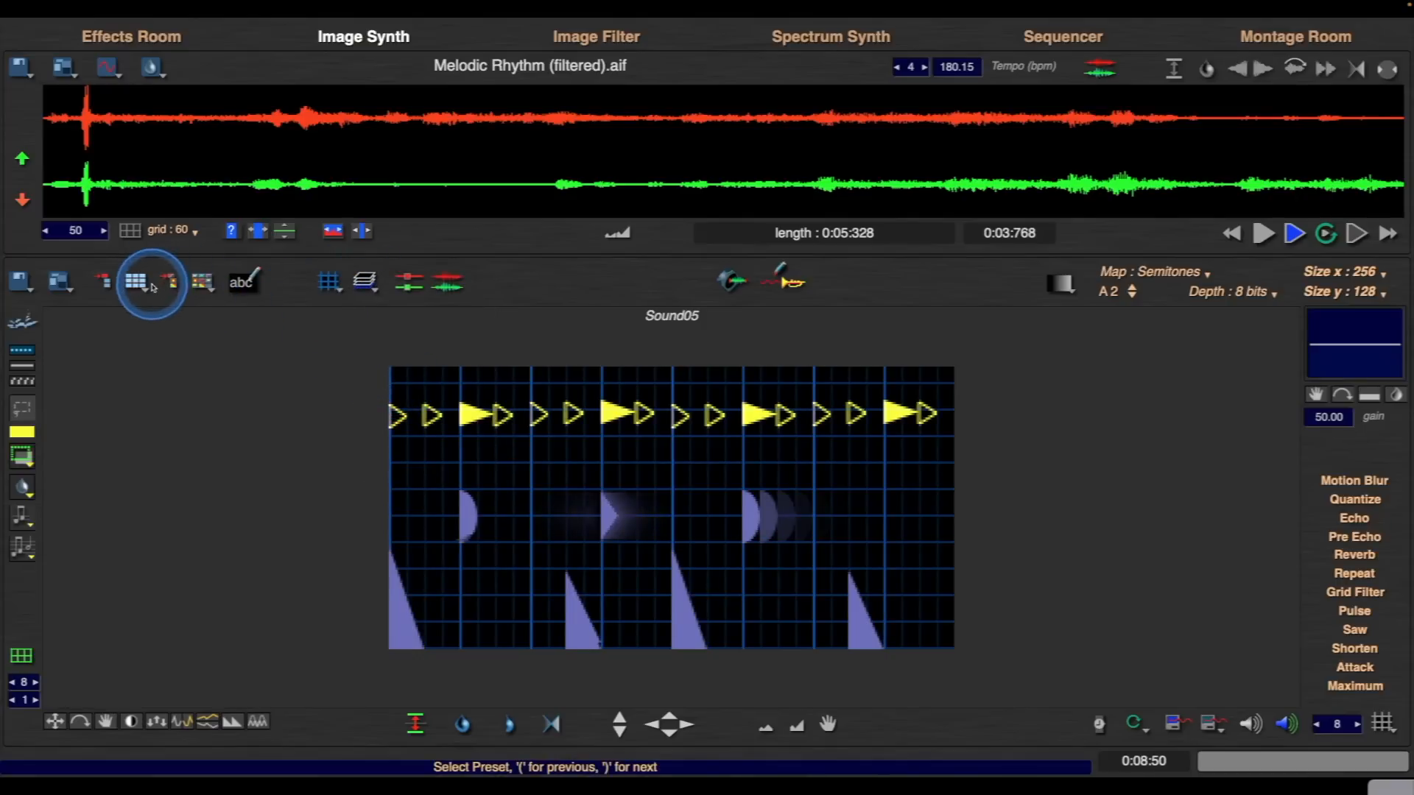
{"action": "left_click", "coordinate": [202, 282]}
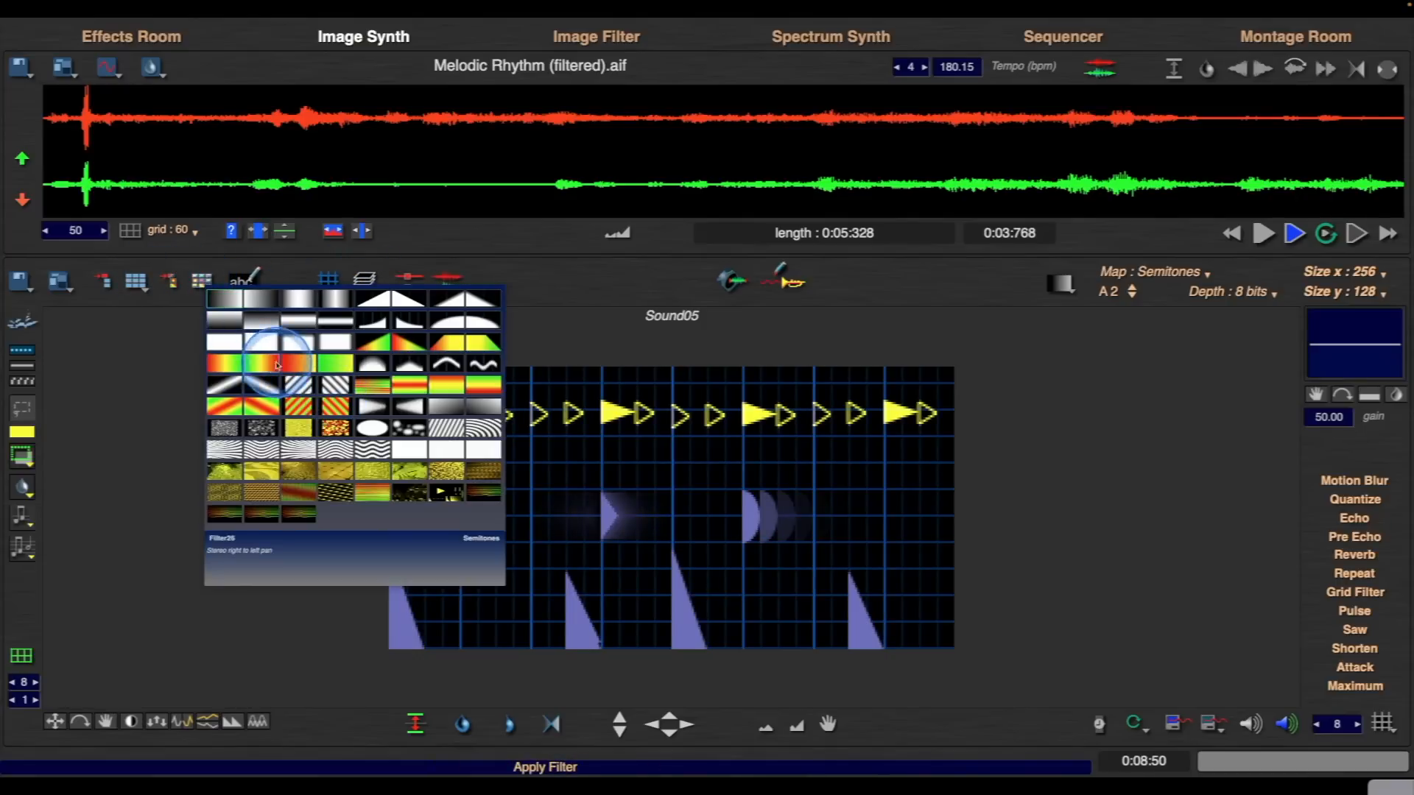
{"action": "left_click", "coordinate": [108, 529]}
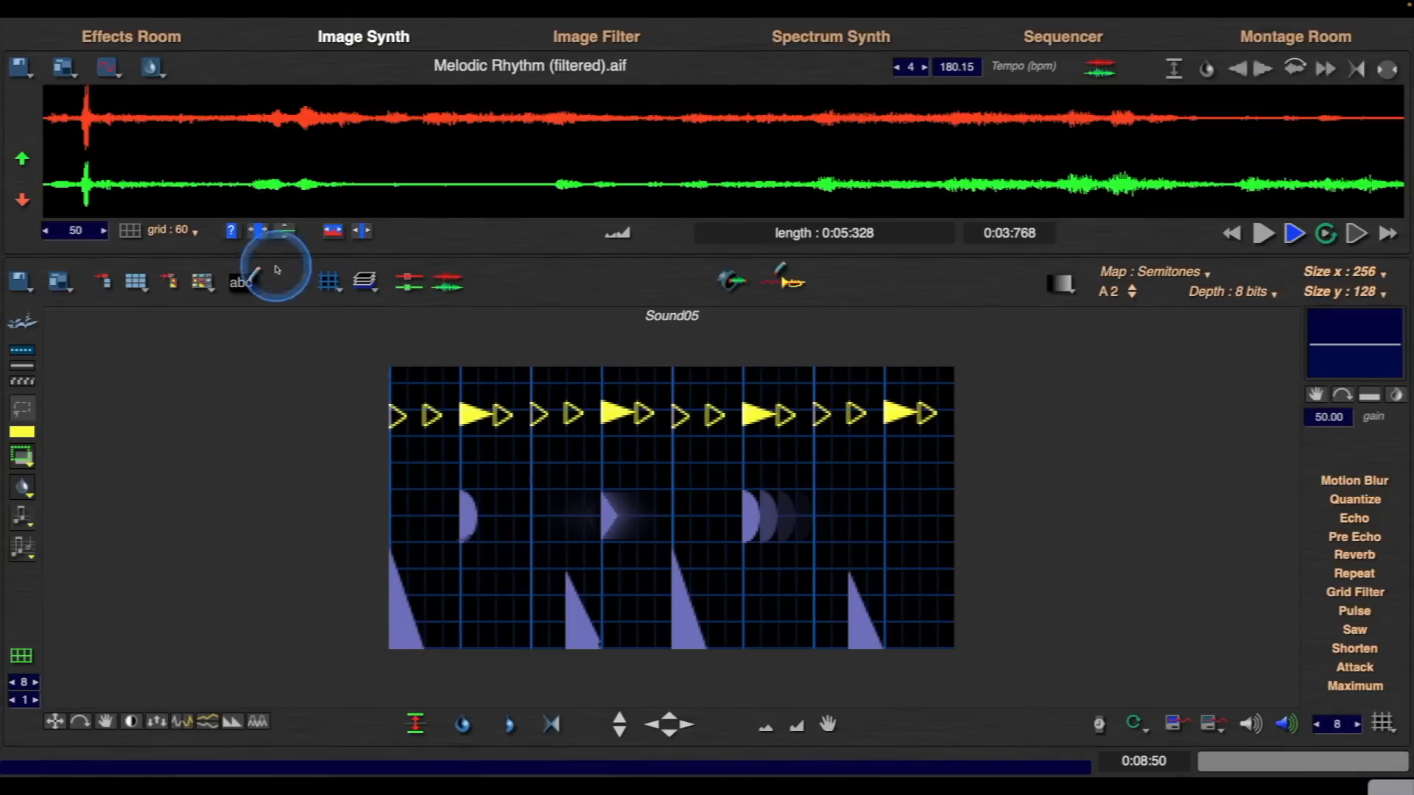
- Apply the red-to-yellow gradient filter preset to the row of triangles on Layer 2 and play the loop
{"action": "left_click", "coordinate": [202, 282]}
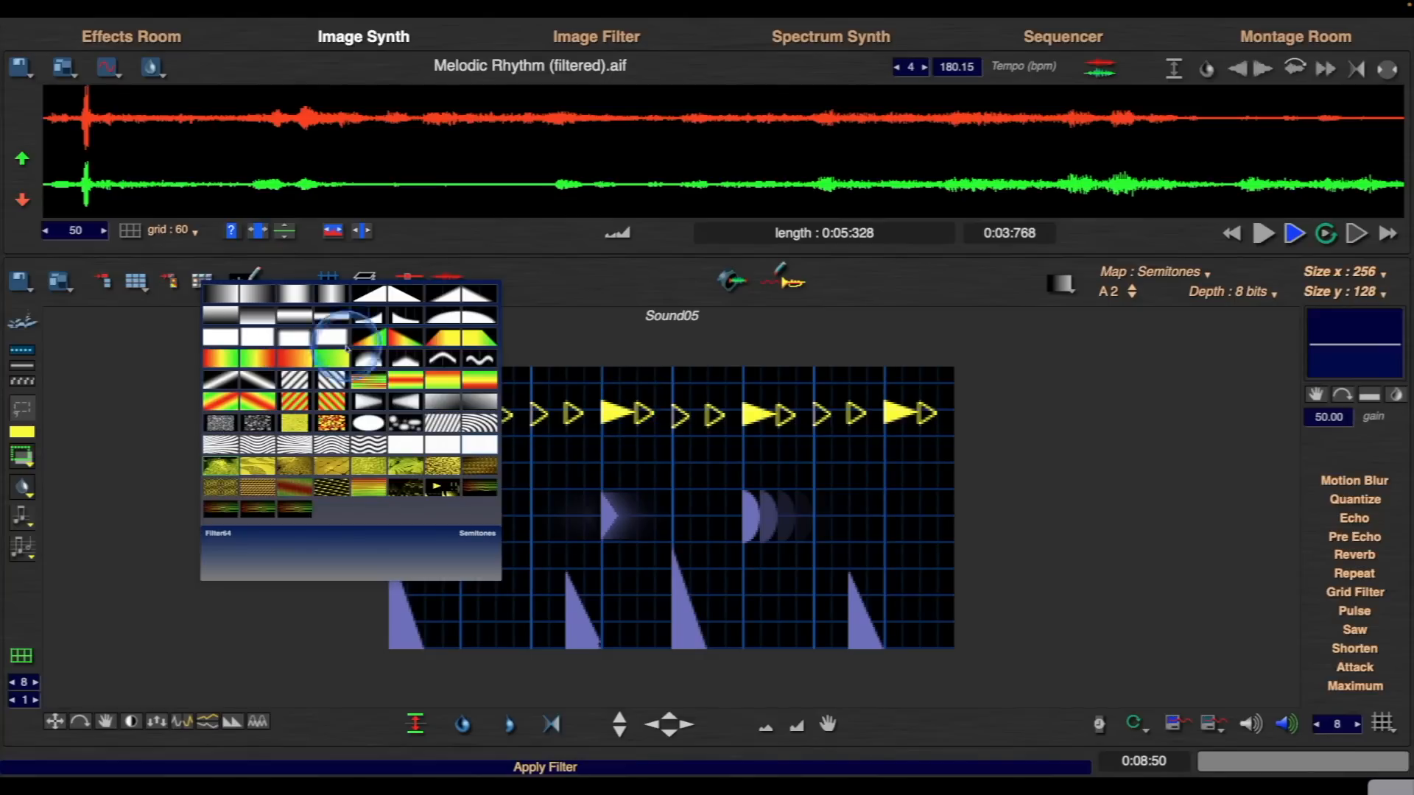
{"action": "left_click", "coordinate": [294, 359]}
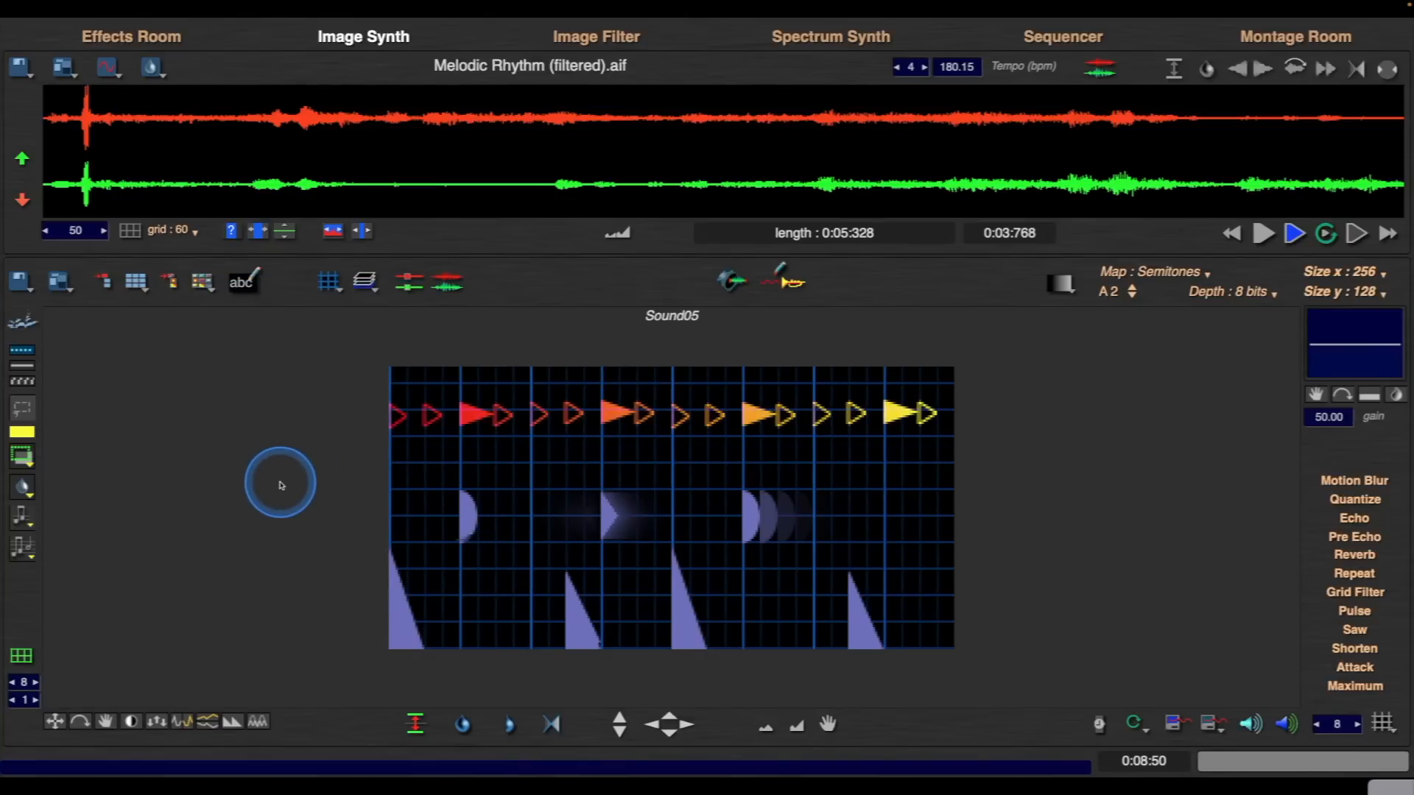
{"action": "key", "text": "space"}
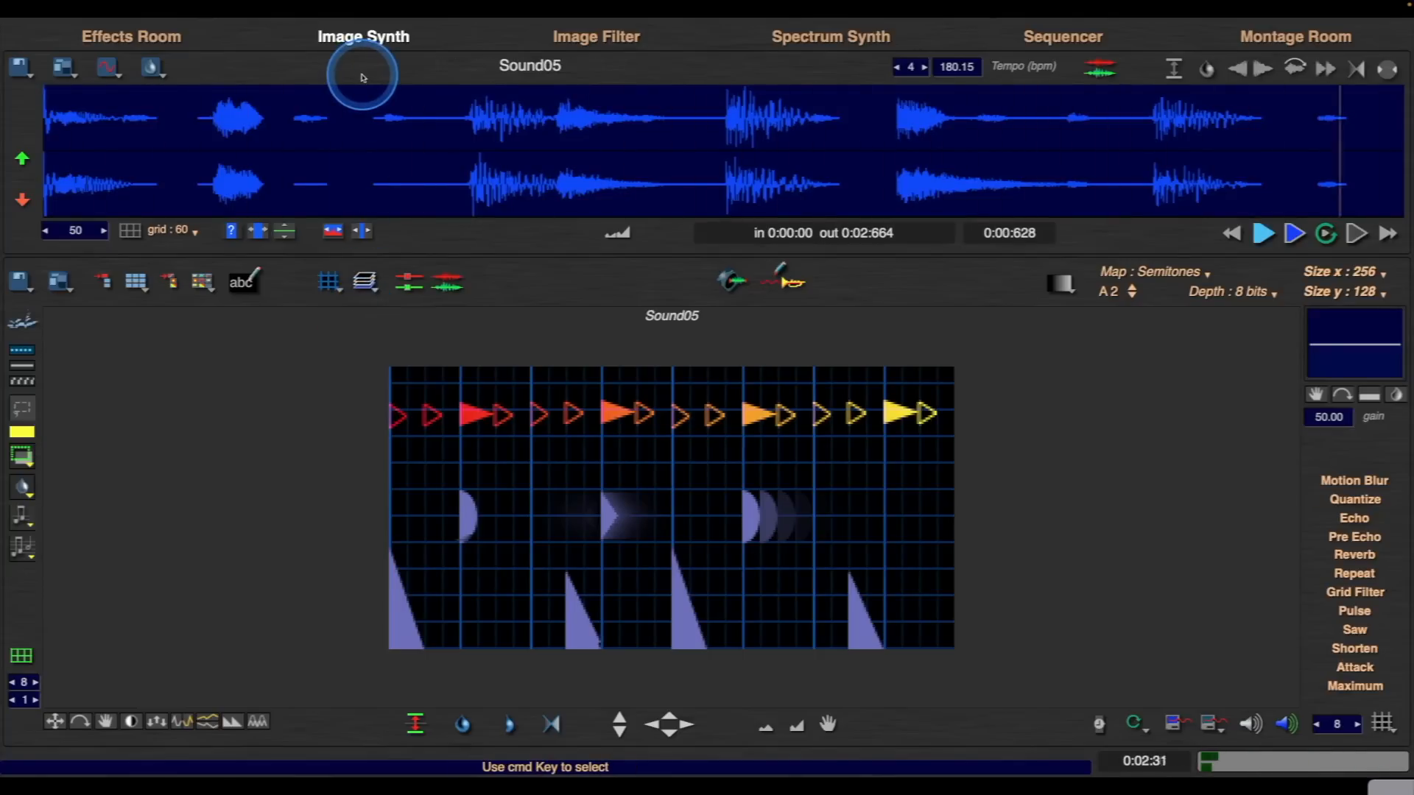
- Save the rendered loop as a new sound named Noise Drums and play it back
{"action": "left_click", "coordinate": [19, 68]}
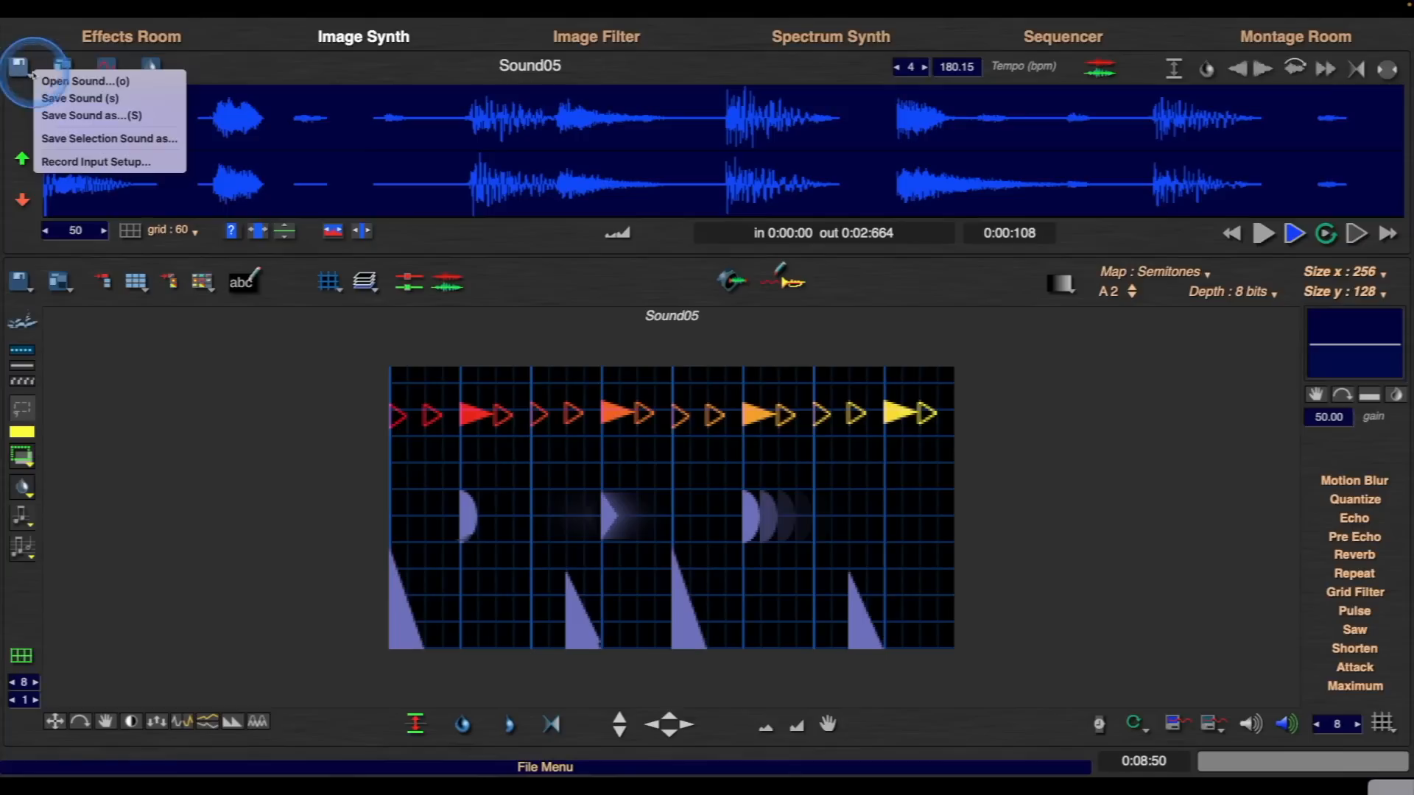
{"action": "left_click", "coordinate": [81, 116]}
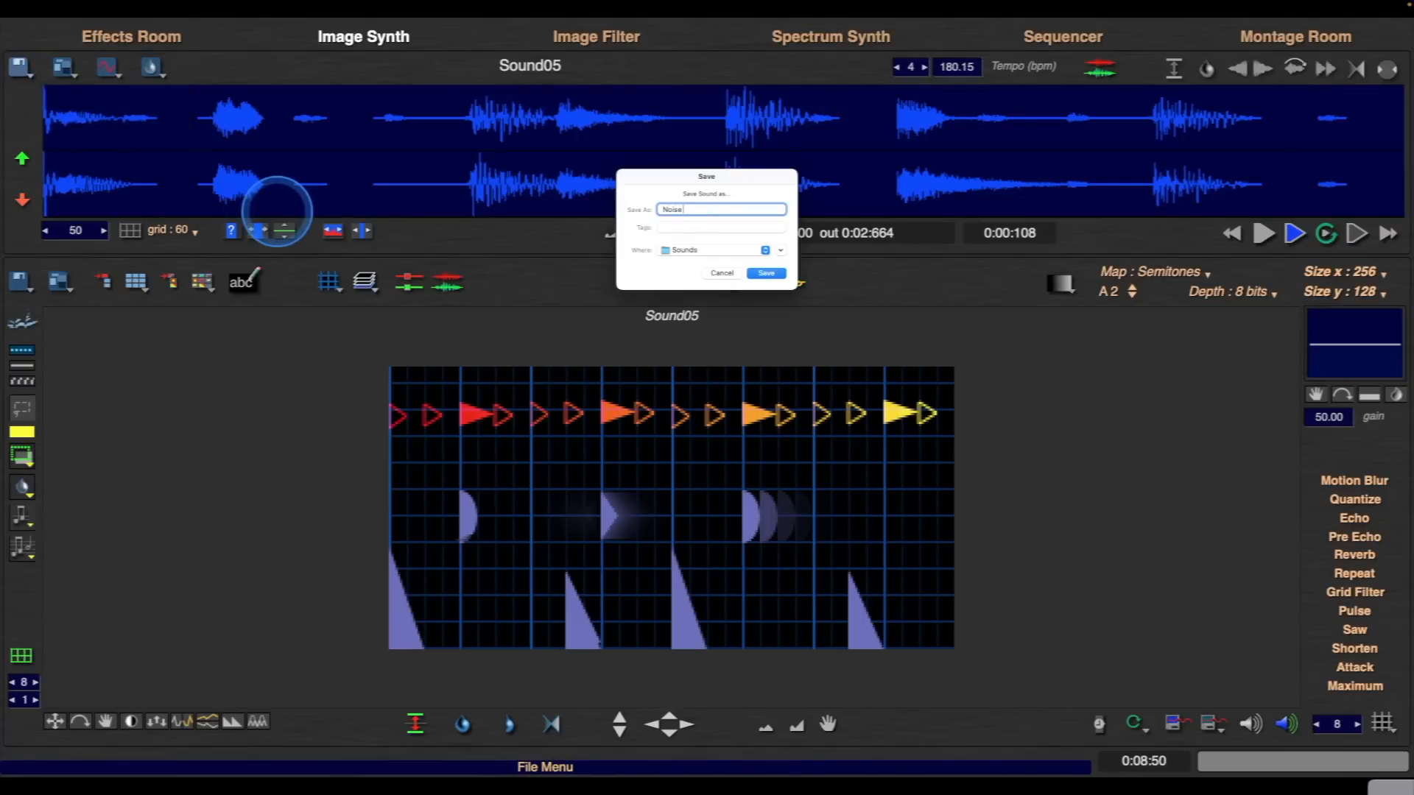
{"action": "key", "text": "Return"}
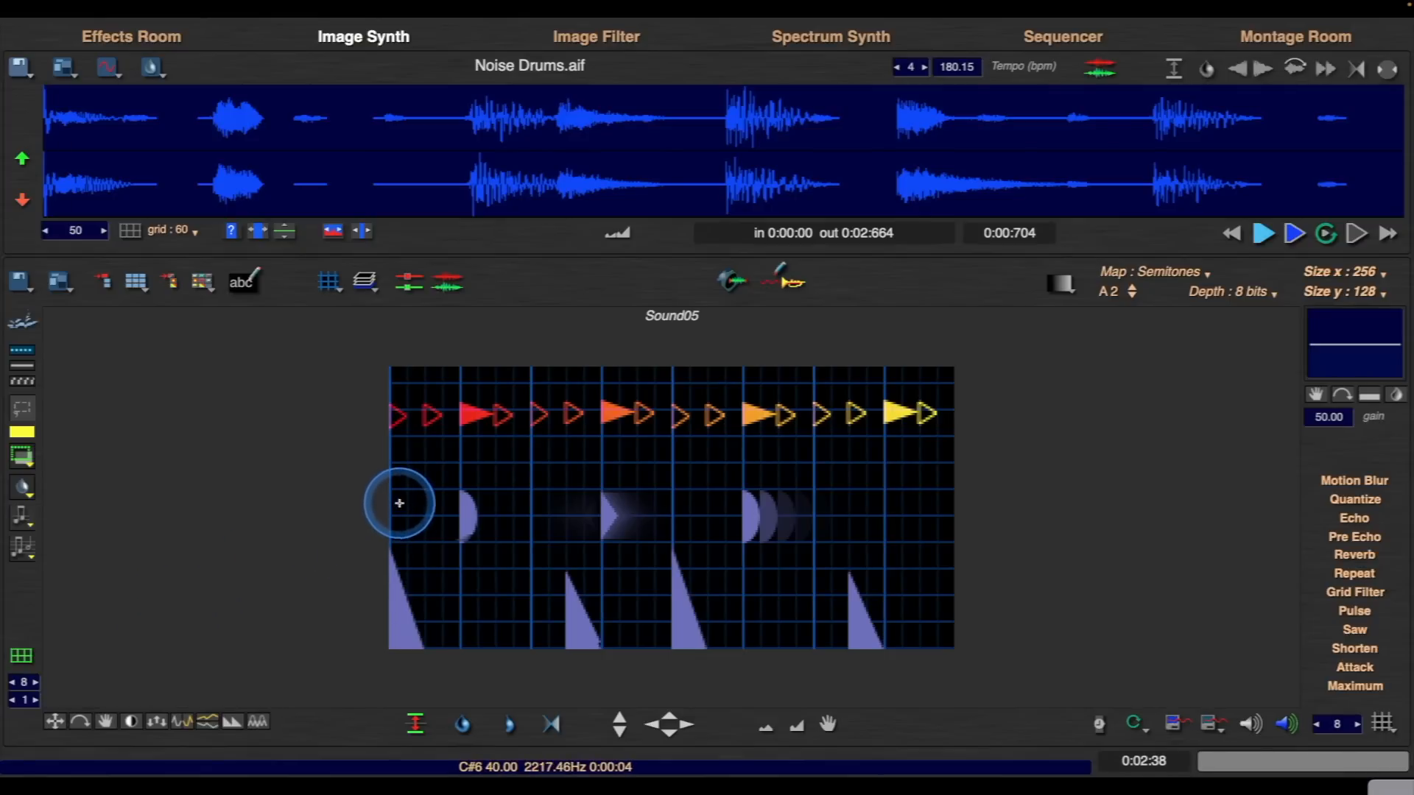
{"action": "key", "text": "space"}
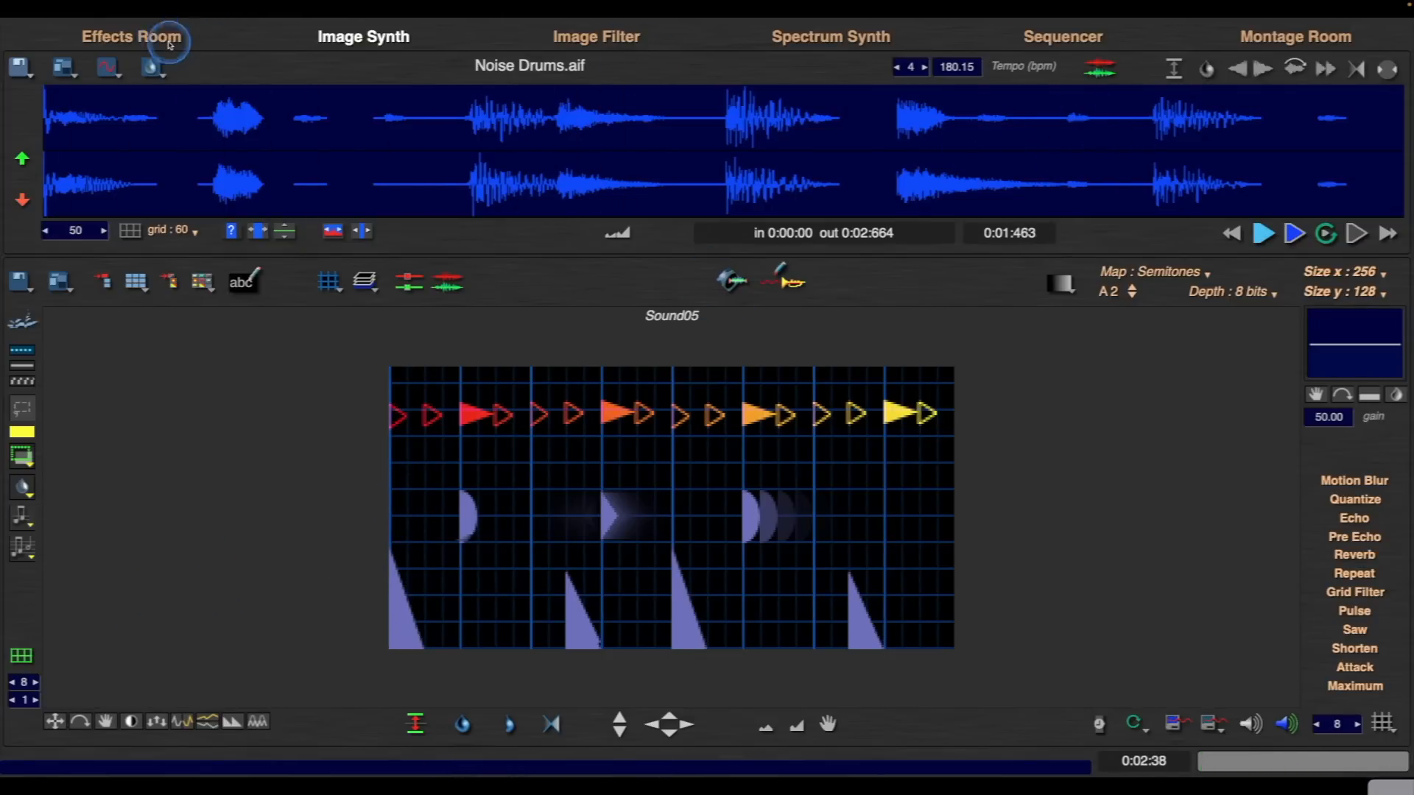
- Go to the Effects Room and audition the Compressor with expansion at about 4.86% and window size at about 20.8 ms
{"action": "left_click", "coordinate": [166, 38]}
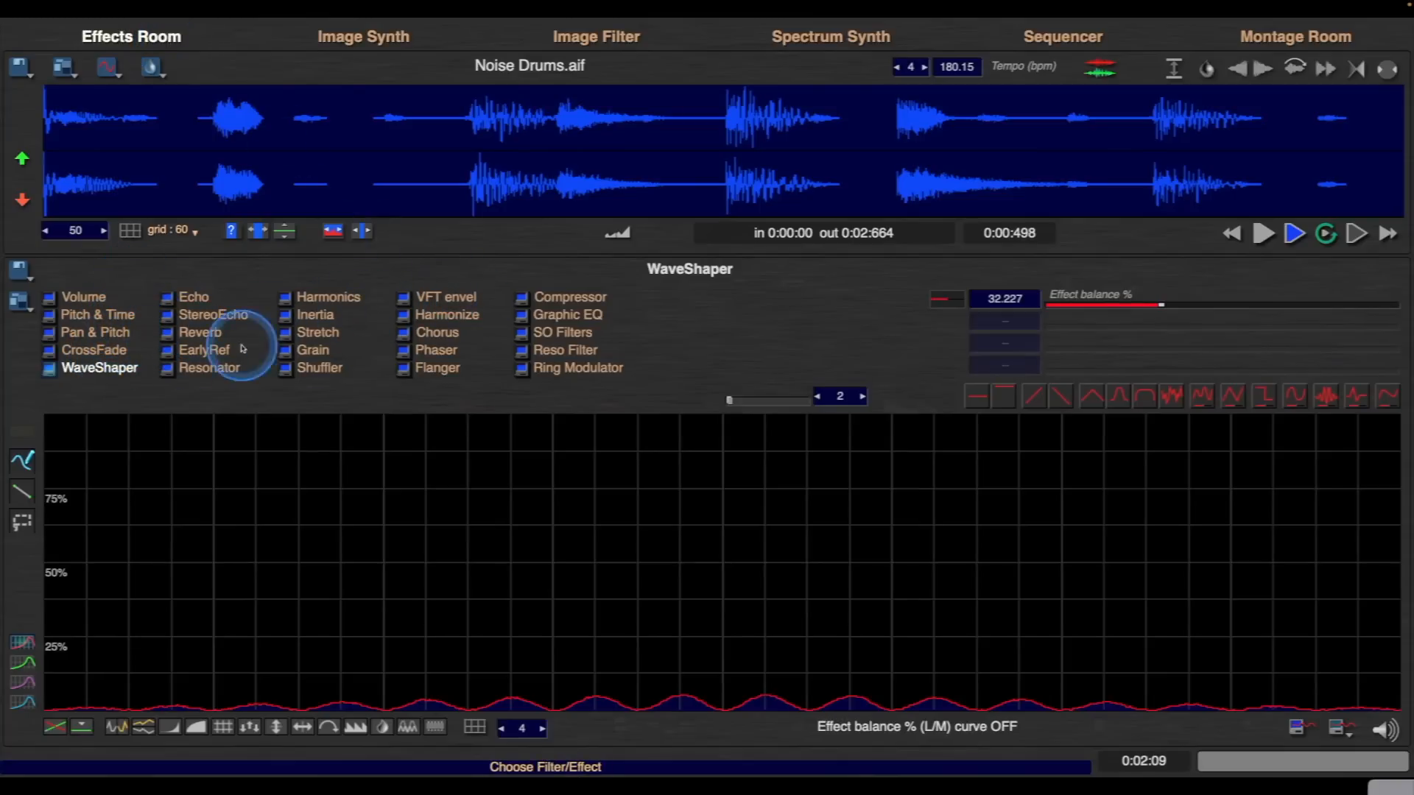
{"action": "left_click", "coordinate": [527, 298]}
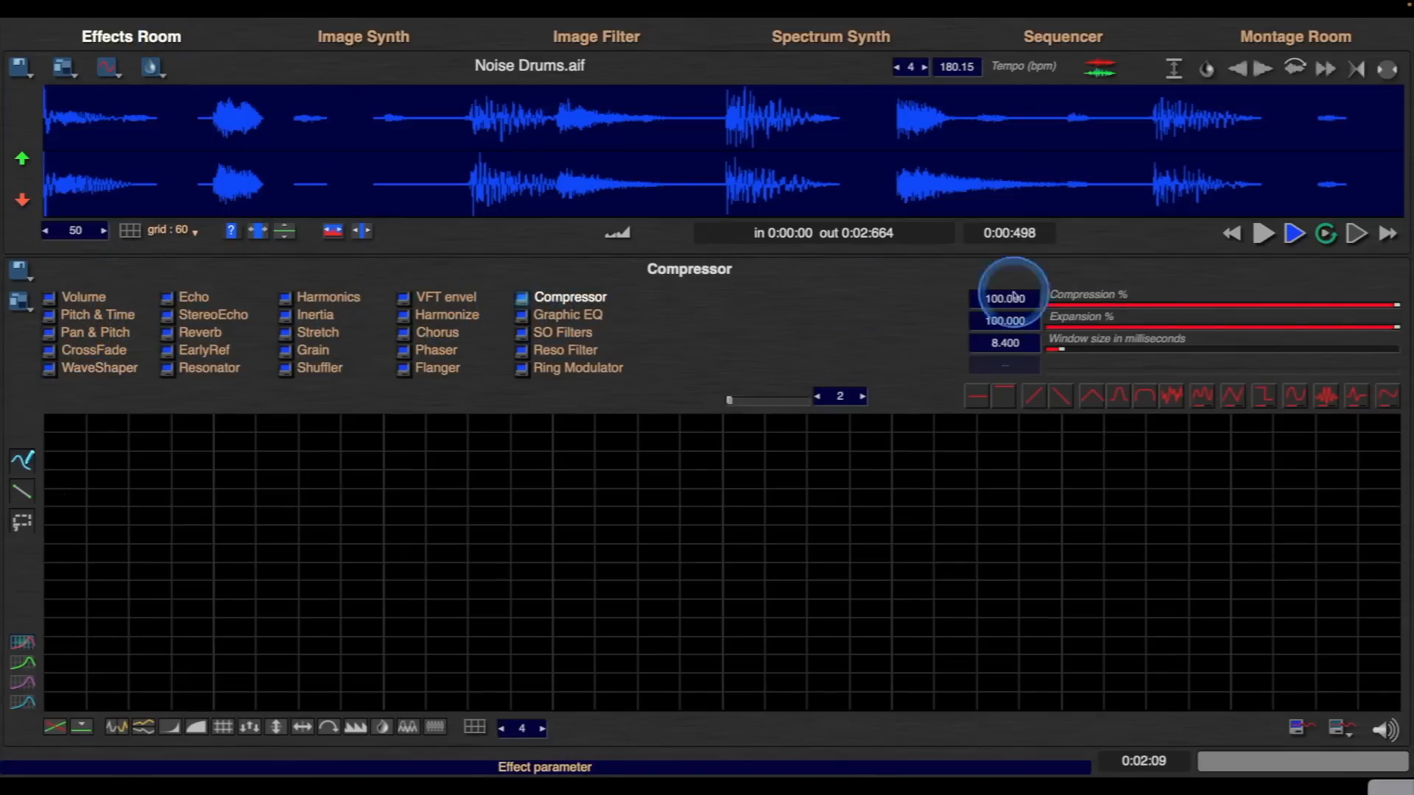
{"action": "key", "text": "space"}
{"action": "left_click", "coordinate": [1076, 344]}
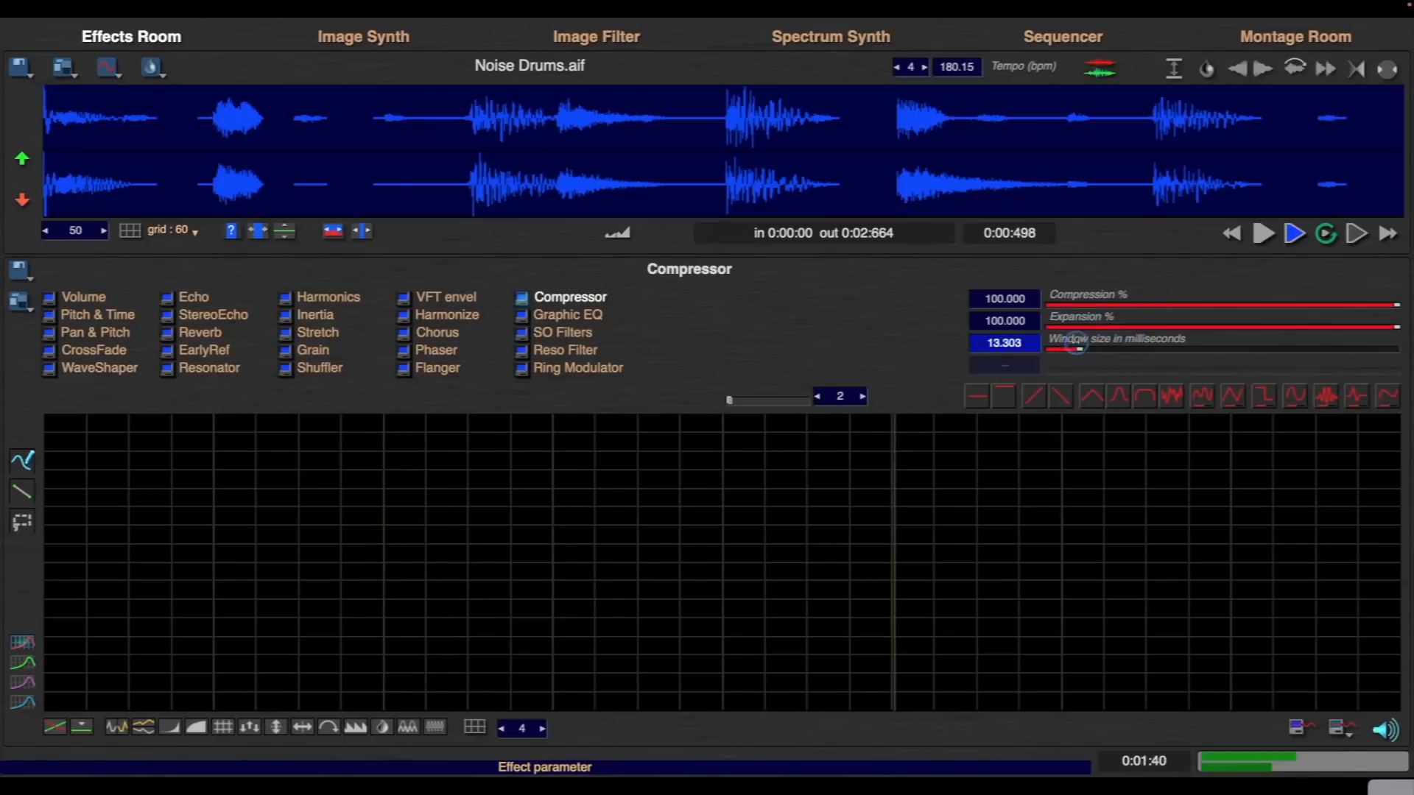
{"action": "mouse_move", "coordinate": [1077, 344]}
{"action": "left_mouse_down"}
{"action": "mouse_move", "coordinate": [1108, 346]}
{"action": "mouse_move", "coordinate": [1065, 326]}
{"action": "left_mouse_up"}
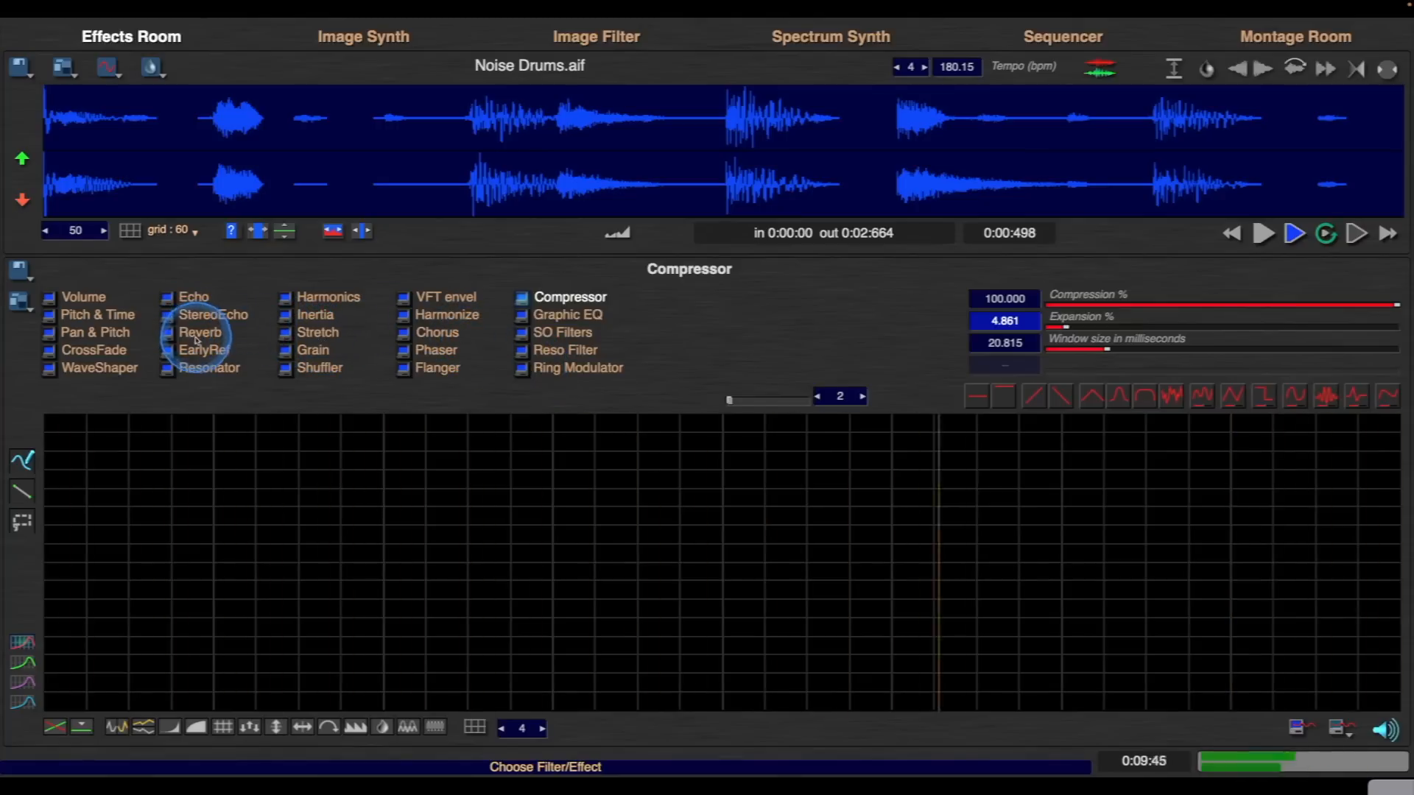
- Switch the effect to Shuffler and adjust its grain position curve
{"action": "left_click", "coordinate": [286, 373]}
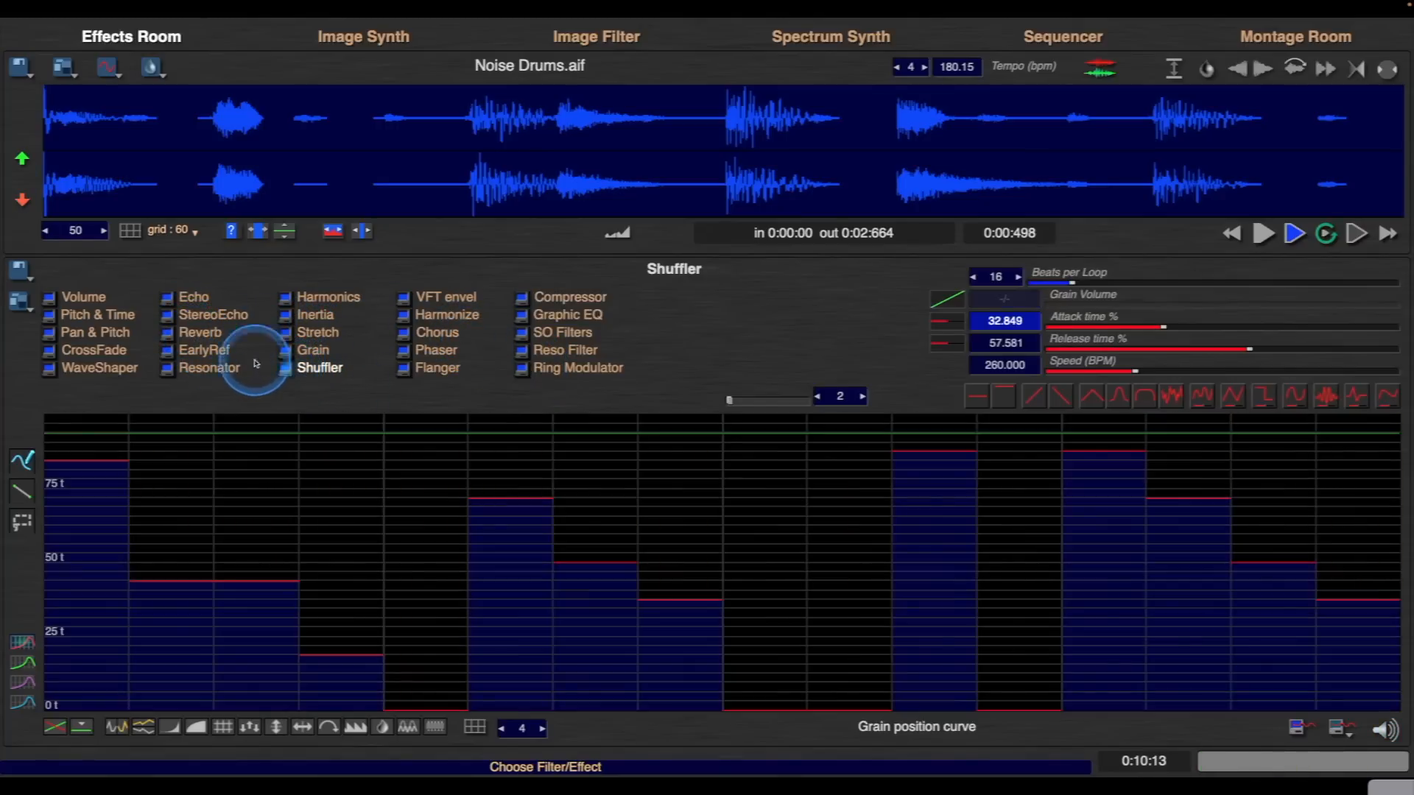
{"action": "left_click", "coordinate": [223, 727]}
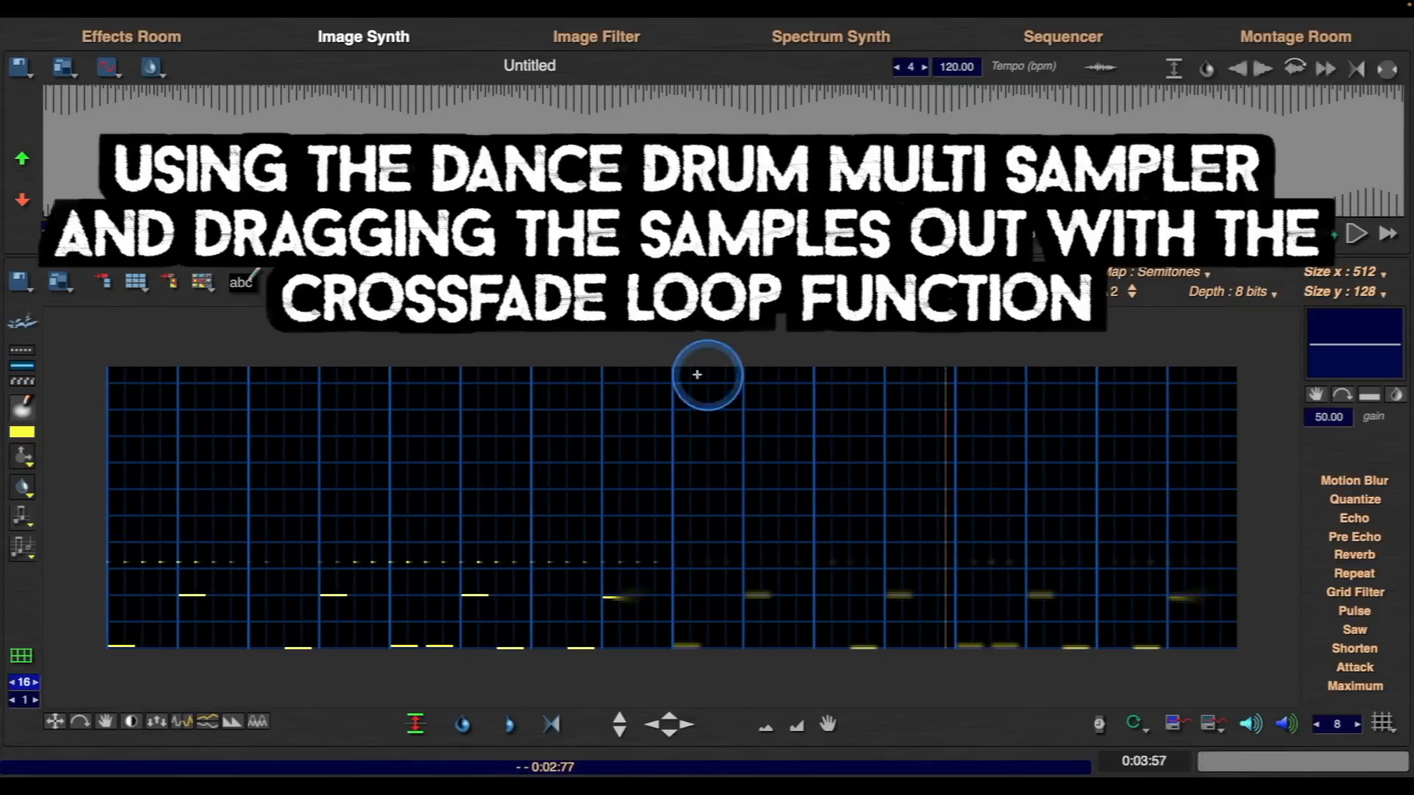
- Switch to Layer 2, paint a thick looping yellow stroke over the low pitches of the second half, and apply Motion Blur four times
{"action": "left_click", "coordinate": [372, 283]}
{"action": "left_click", "coordinate": [397, 383]}
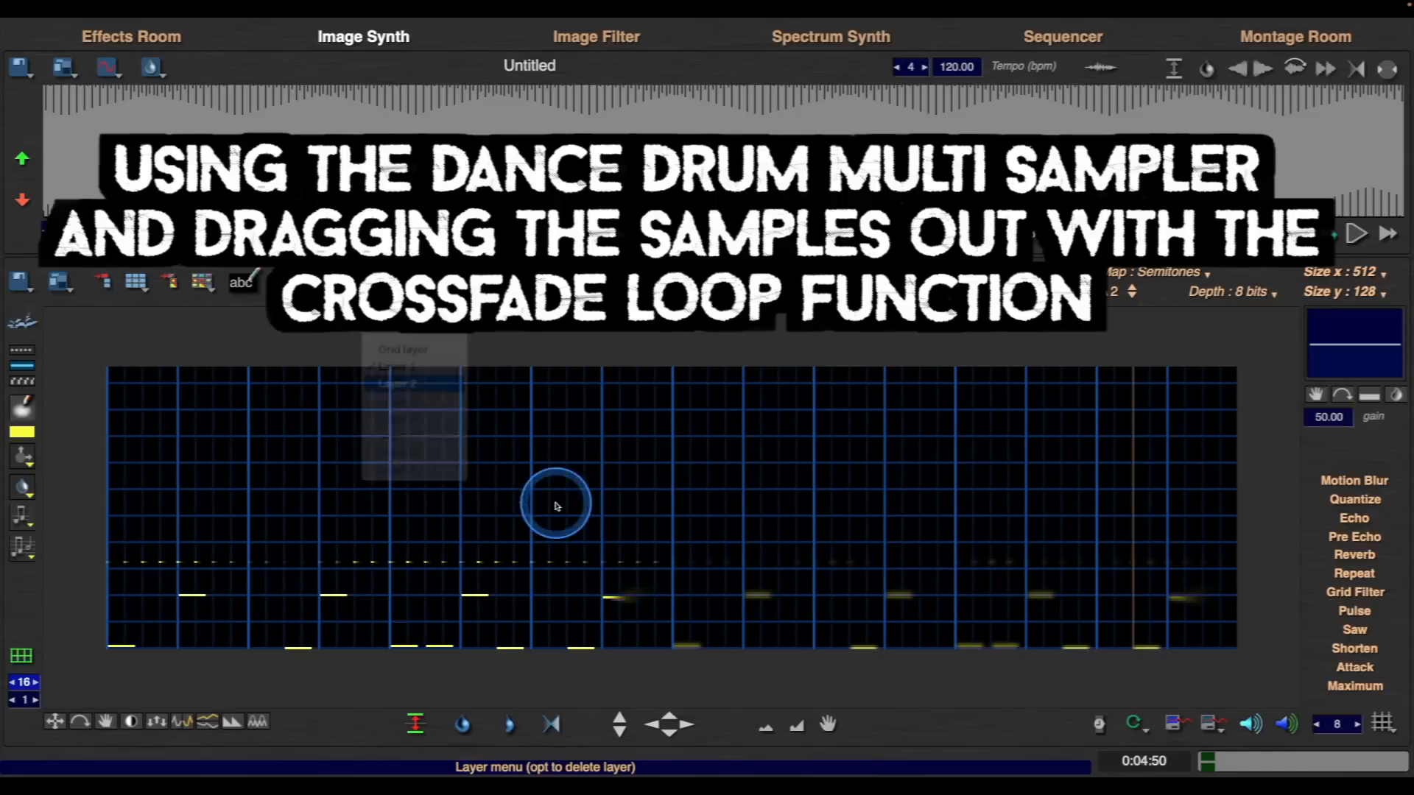
{"action": "mouse_move", "coordinate": [681, 619]}
{"action": "left_mouse_down"}
{"action": "mouse_move", "coordinate": [736, 628]}
{"action": "mouse_move", "coordinate": [903, 577]}
{"action": "mouse_move", "coordinate": [1183, 567]}
{"action": "mouse_move", "coordinate": [1221, 618]}
{"action": "mouse_move", "coordinate": [765, 626]}
{"action": "left_mouse_up"}
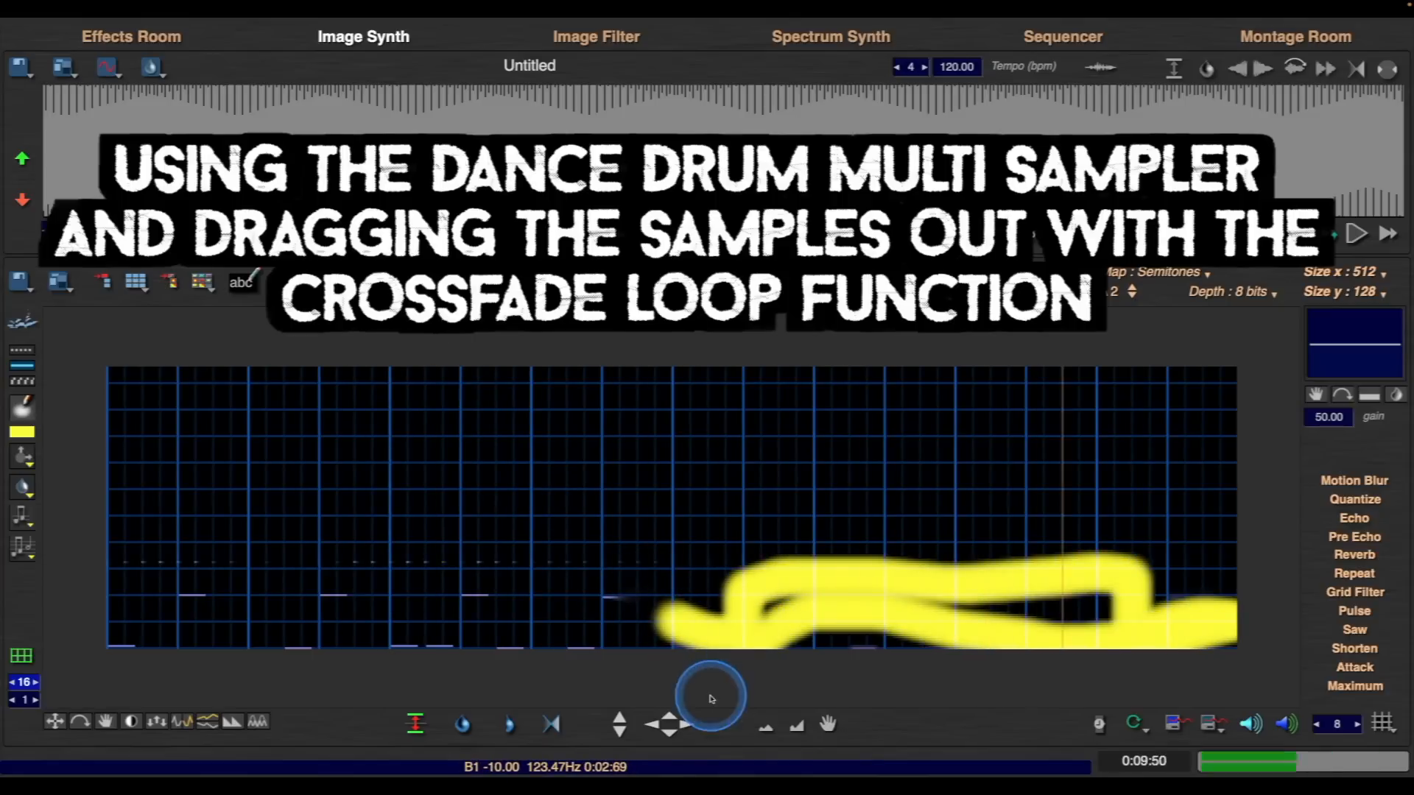
{"action": "left_click", "coordinate": [1375, 484]}
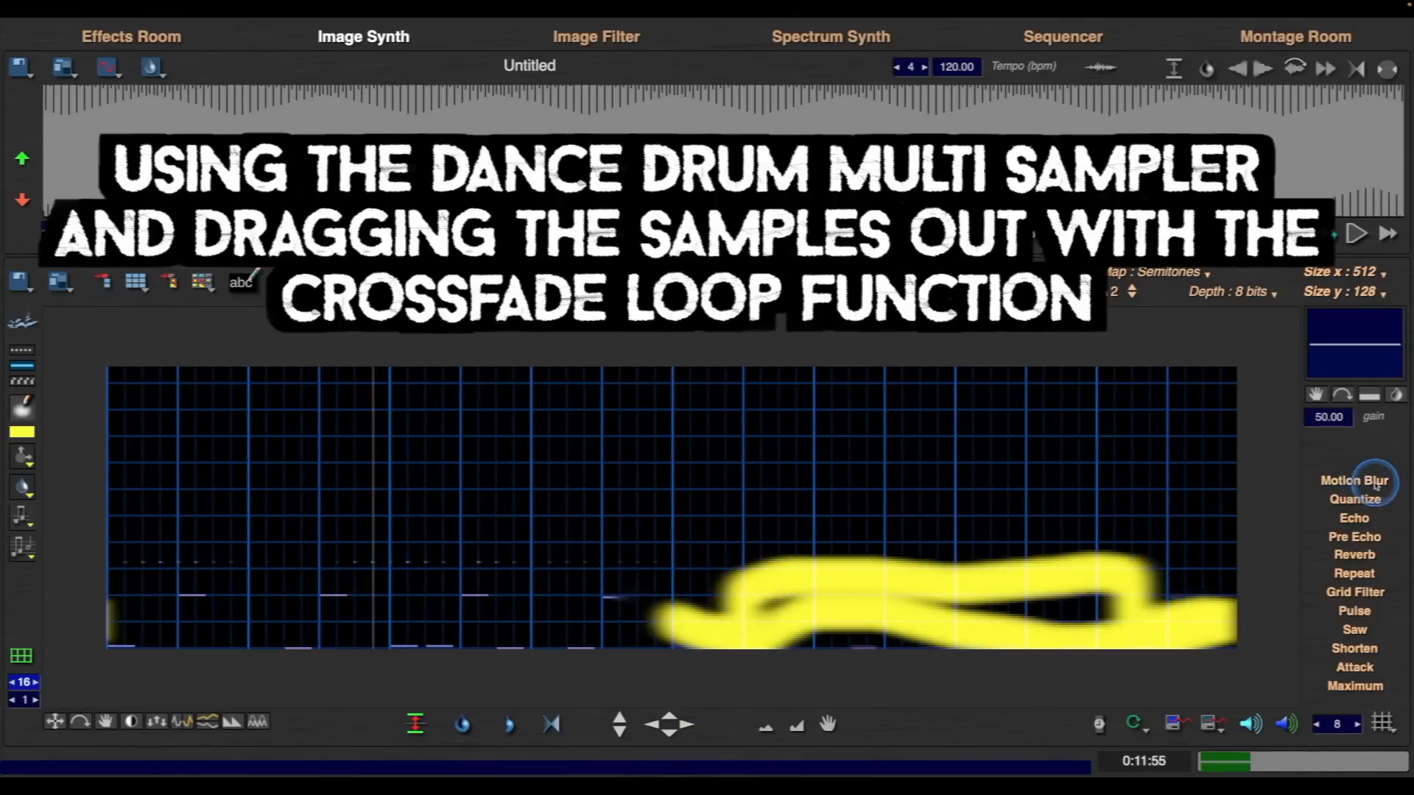
{"action": "left_click", "coordinate": [1375, 484]}
{"action": "left_click", "coordinate": [1375, 484]}
{"action": "left_click", "coordinate": [1375, 484]}
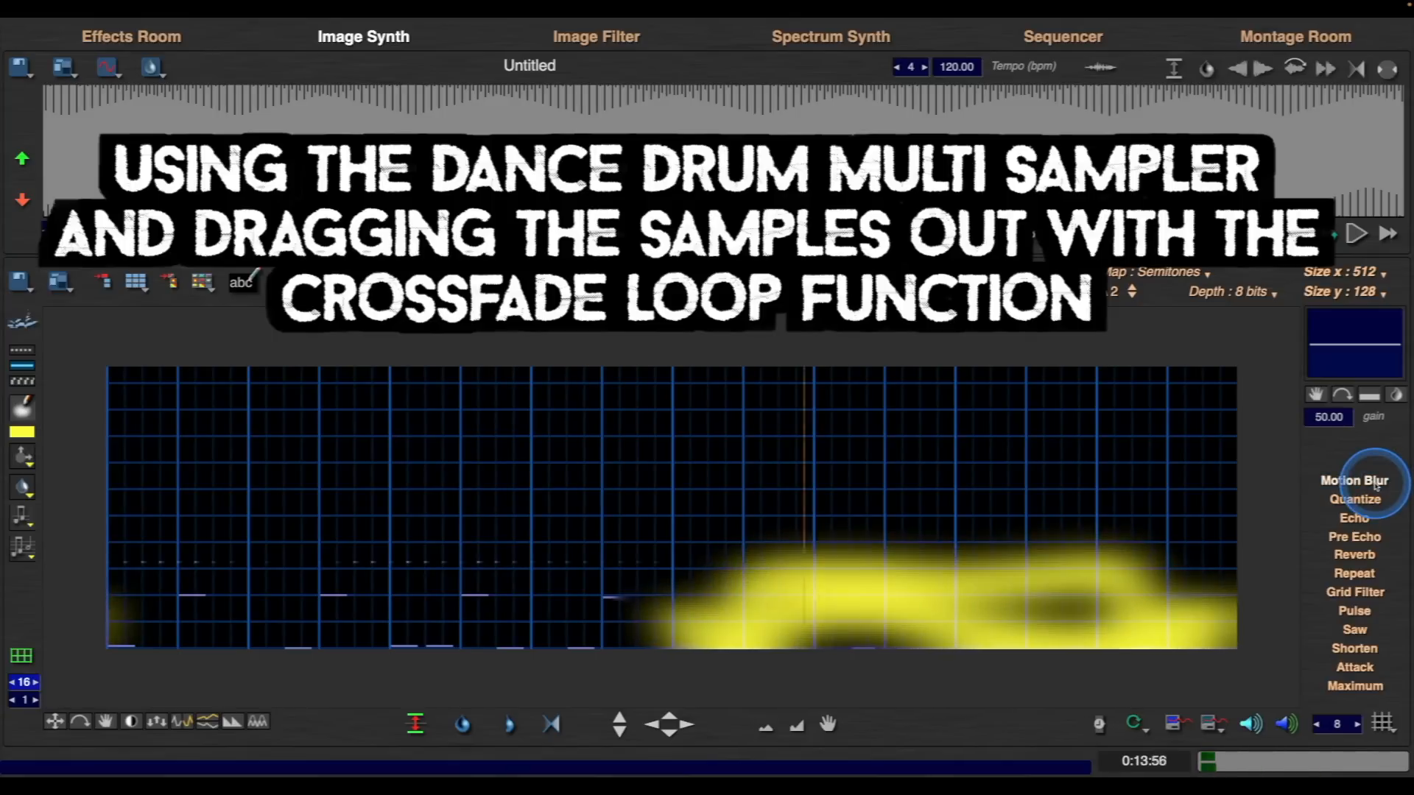
- Stay on Layer 2 and apply the mottled red-yellow noise filter preset to the blurred stroke
{"action": "left_click", "coordinate": [378, 284]}
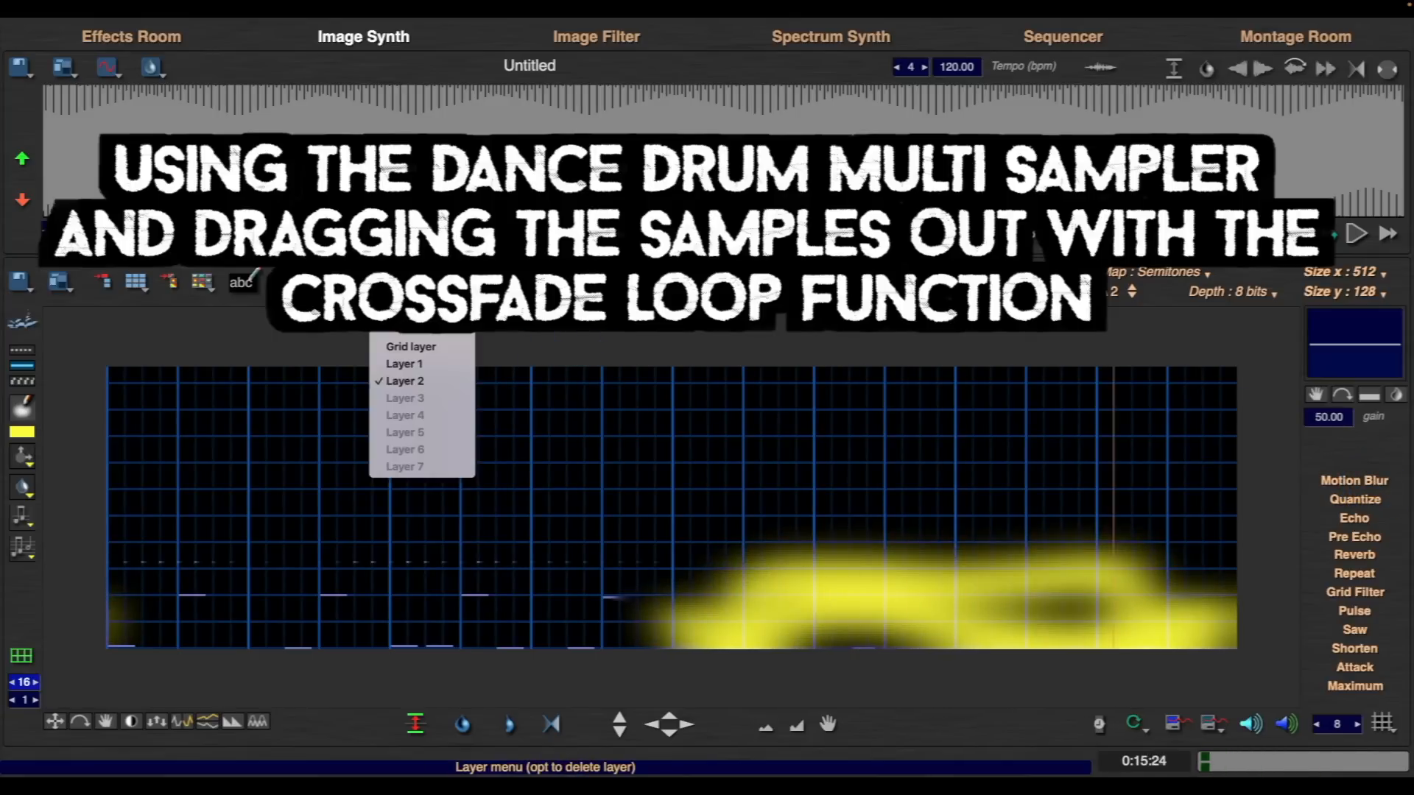
{"action": "left_click", "coordinate": [280, 348]}
{"action": "left_click", "coordinate": [201, 282]}
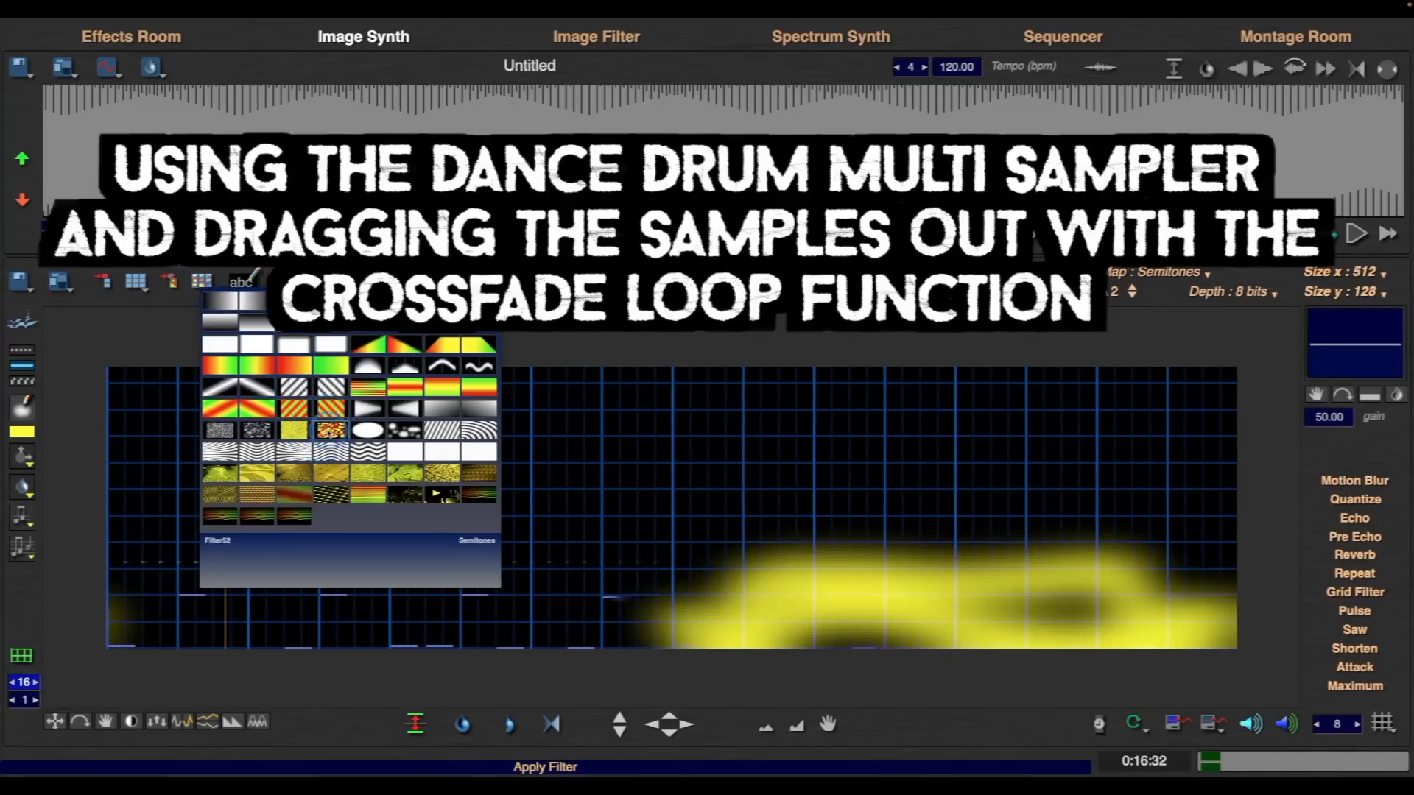
{"action": "left_click", "coordinate": [332, 430]}
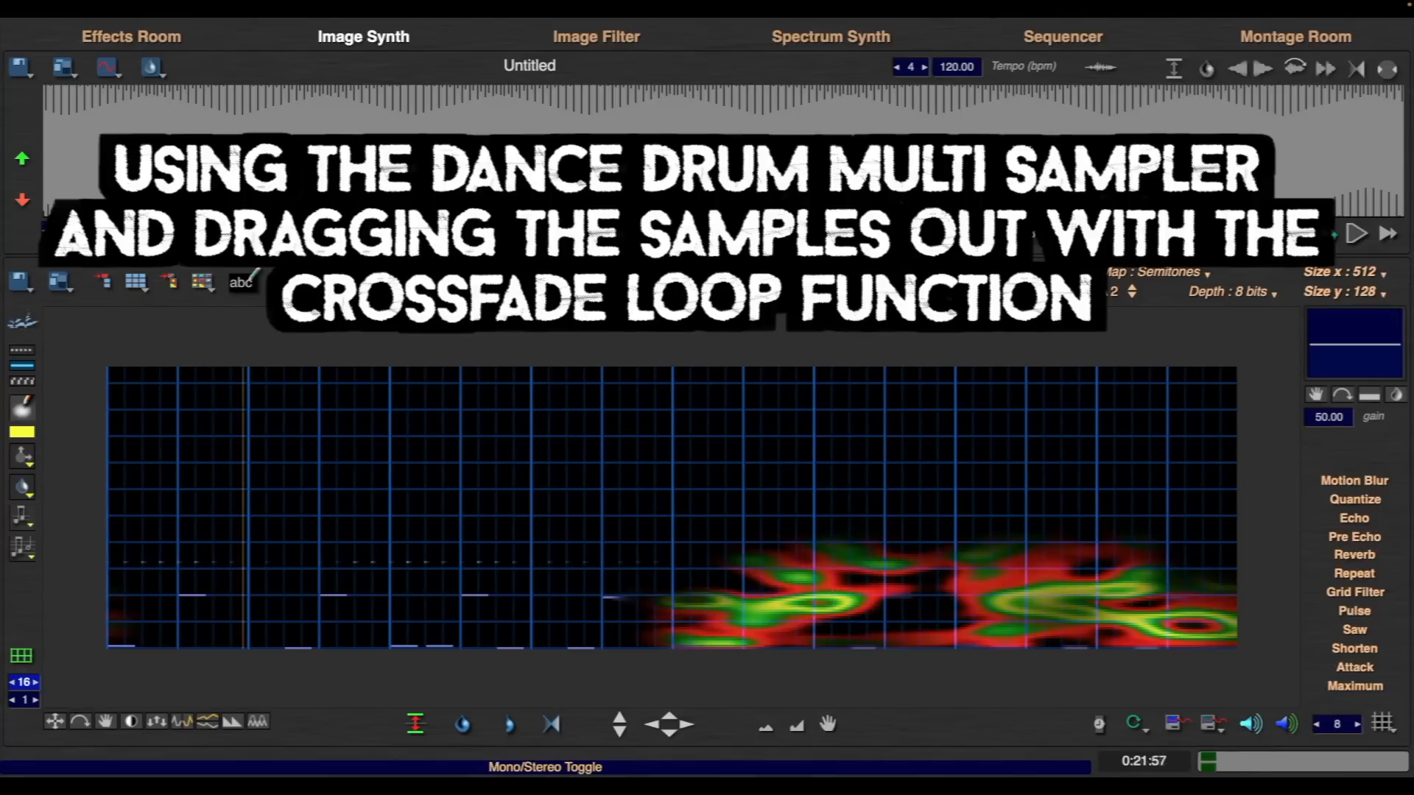
- Edit the DanceDrum10 multisampler instrument, set its mode to Crossfaded Loop and accept the change
{"action": "left_click", "coordinate": [781, 323]}
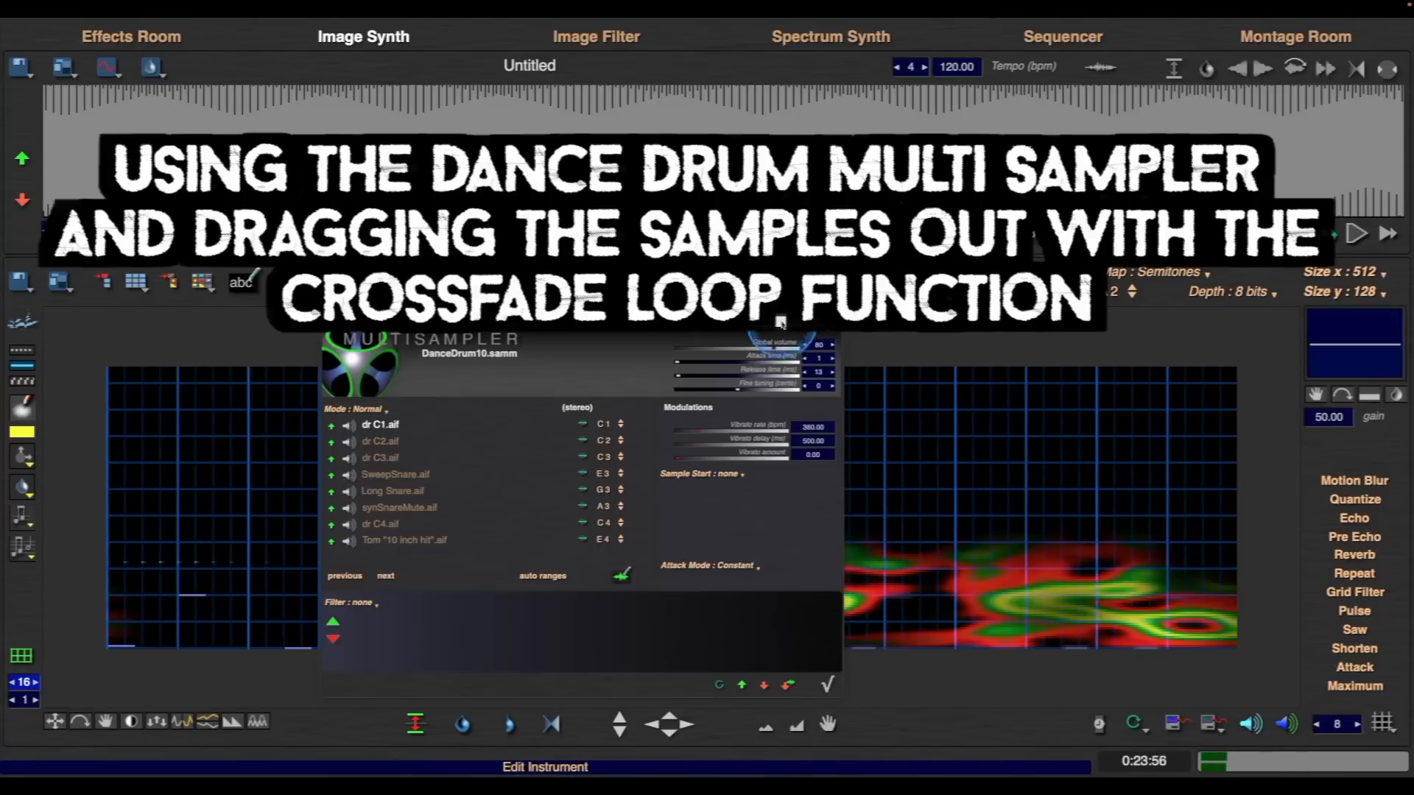
{"action": "left_click", "coordinate": [369, 410]}
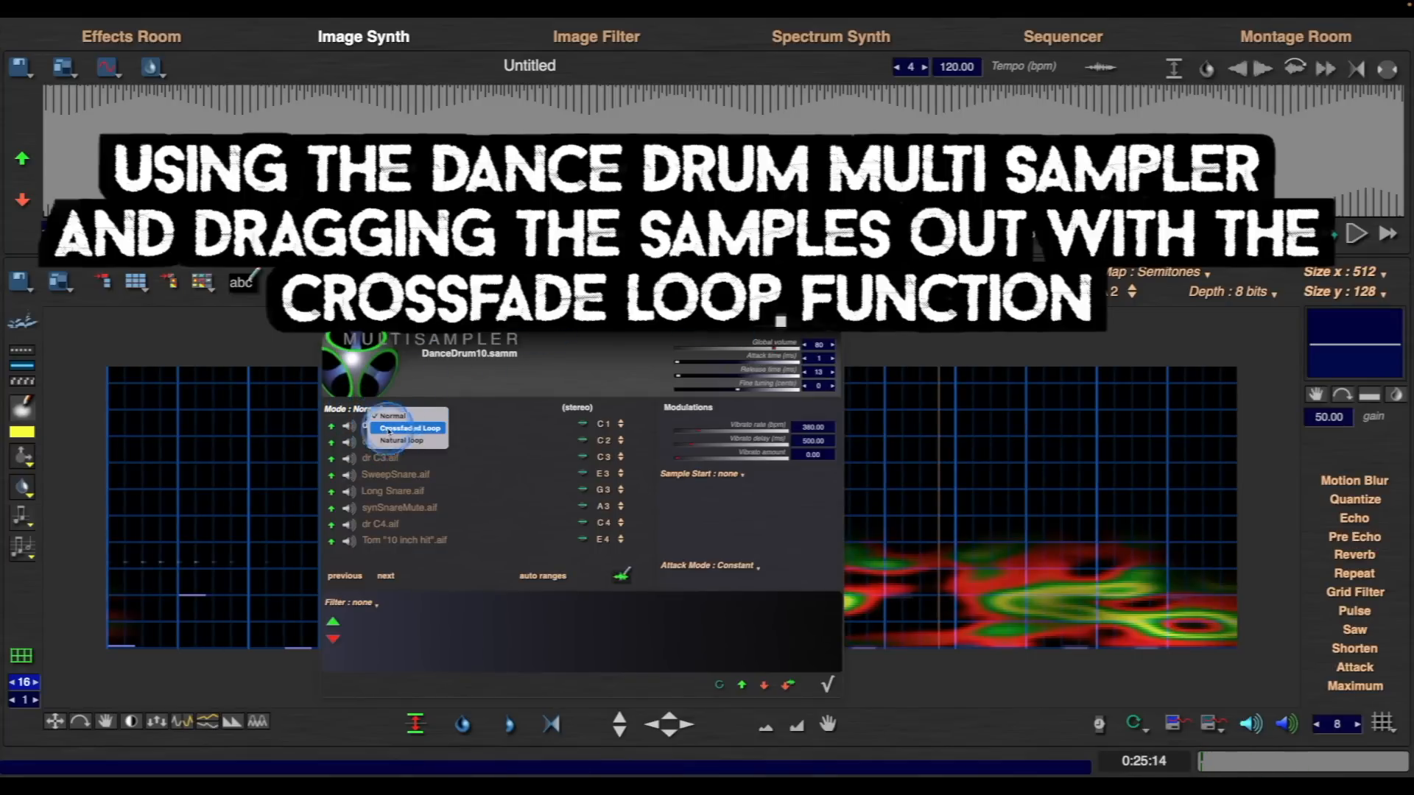
{"action": "left_click", "coordinate": [389, 429]}
{"action": "left_click", "coordinate": [827, 684]}
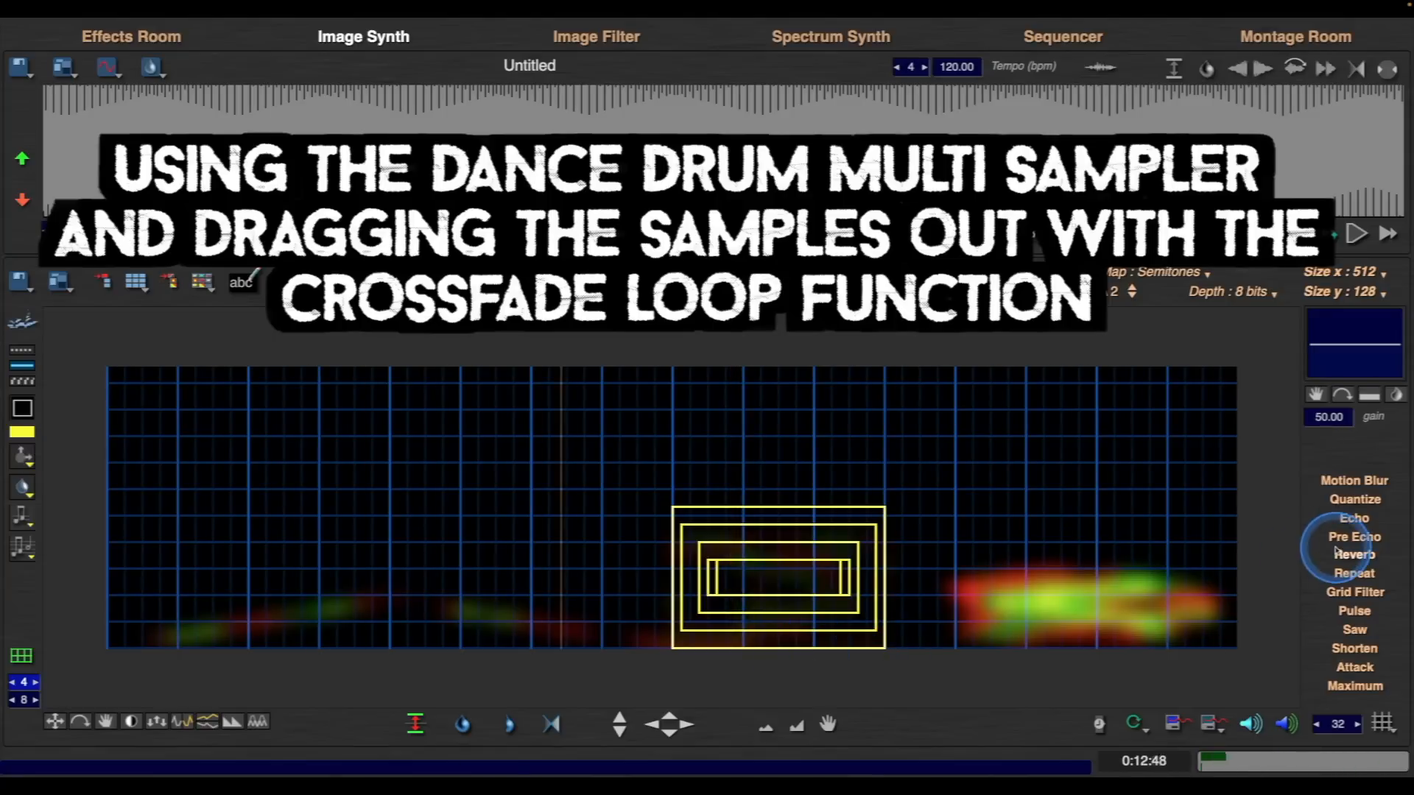
- Apply Echo to the image with the nested rectangles, then adjust contrast to about 92.2 and offset to about -25.8%
{"action": "left_click", "coordinate": [1355, 520]}
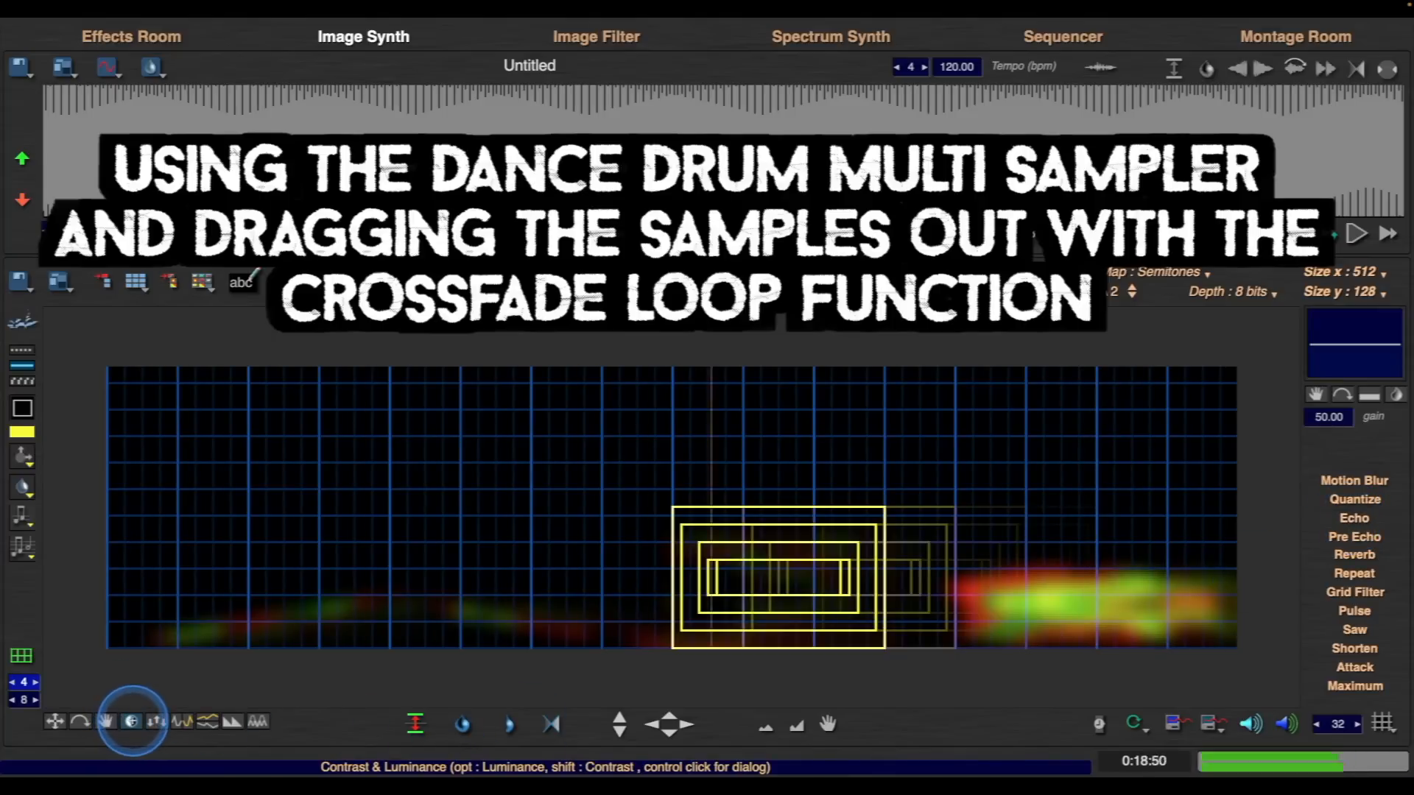
{"action": "left_click_drag", "start_coordinate": [131, 721], "coordinate": [123, 790]}
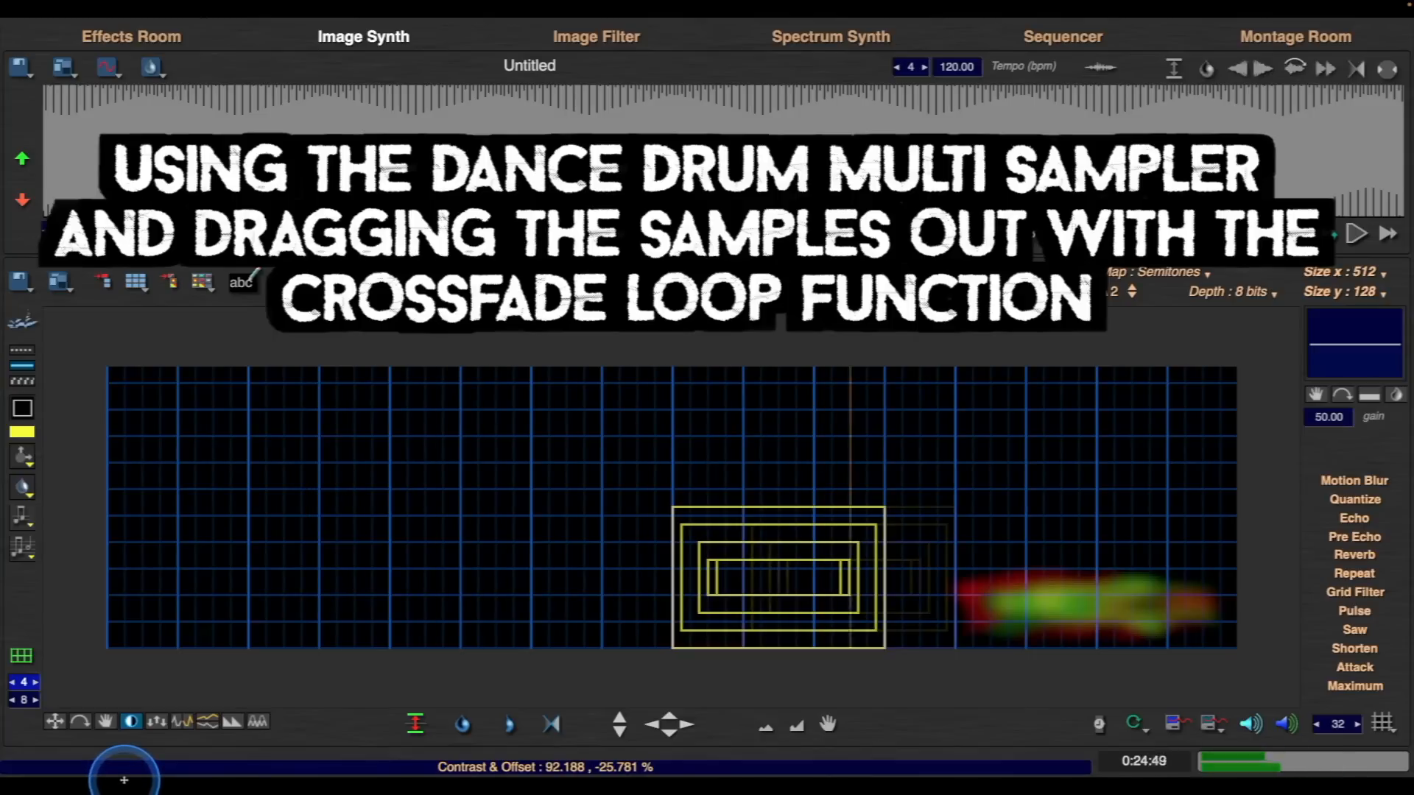
- Choose the spray brush, undo a first stroke, change the stroke mode and scatter yellow dots over the low pitches of the first half
{"action": "right_click", "coordinate": [253, 594]}
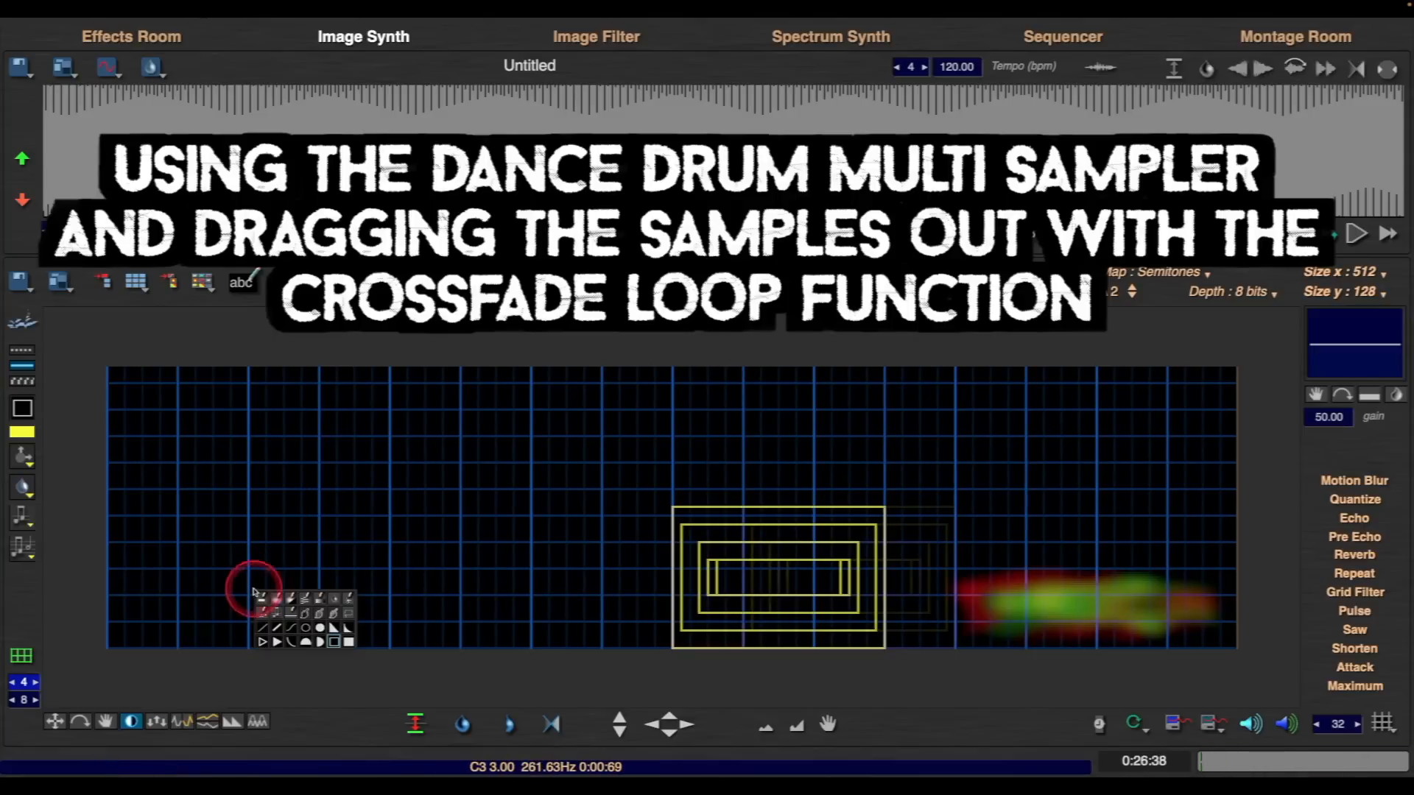
{"action": "left_click", "coordinate": [351, 601]}
{"action": "mouse_move", "coordinate": [121, 611]}
{"action": "left_mouse_down"}
{"action": "mouse_move", "coordinate": [189, 641]}
{"action": "mouse_move", "coordinate": [452, 643]}
{"action": "mouse_move", "coordinate": [602, 589]}
{"action": "left_mouse_up"}
{"action": "key", "text": "super+z"}
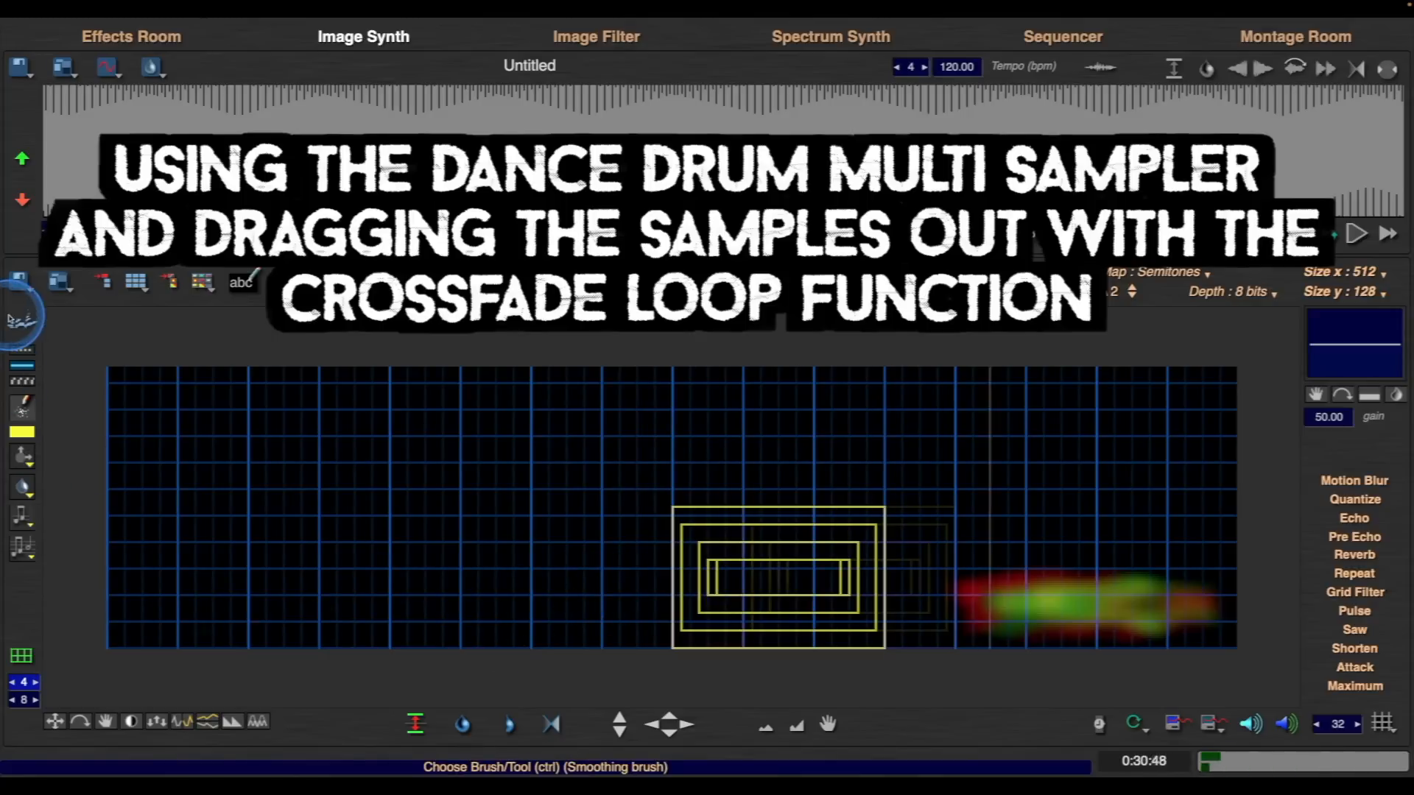
{"action": "left_click", "coordinate": [32, 349]}
{"action": "mouse_move", "coordinate": [117, 597]}
{"action": "left_mouse_down"}
{"action": "mouse_move", "coordinate": [126, 622]}
{"action": "mouse_move", "coordinate": [262, 581]}
{"action": "mouse_move", "coordinate": [511, 613]}
{"action": "left_mouse_up"}
{"action": "mouse_move", "coordinate": [321, 642]}
{"action": "left_mouse_down"}
{"action": "mouse_move", "coordinate": [640, 616]}
{"action": "mouse_move", "coordinate": [181, 562]}
{"action": "mouse_move", "coordinate": [161, 587]}
{"action": "mouse_move", "coordinate": [373, 656]}
{"action": "left_mouse_up"}
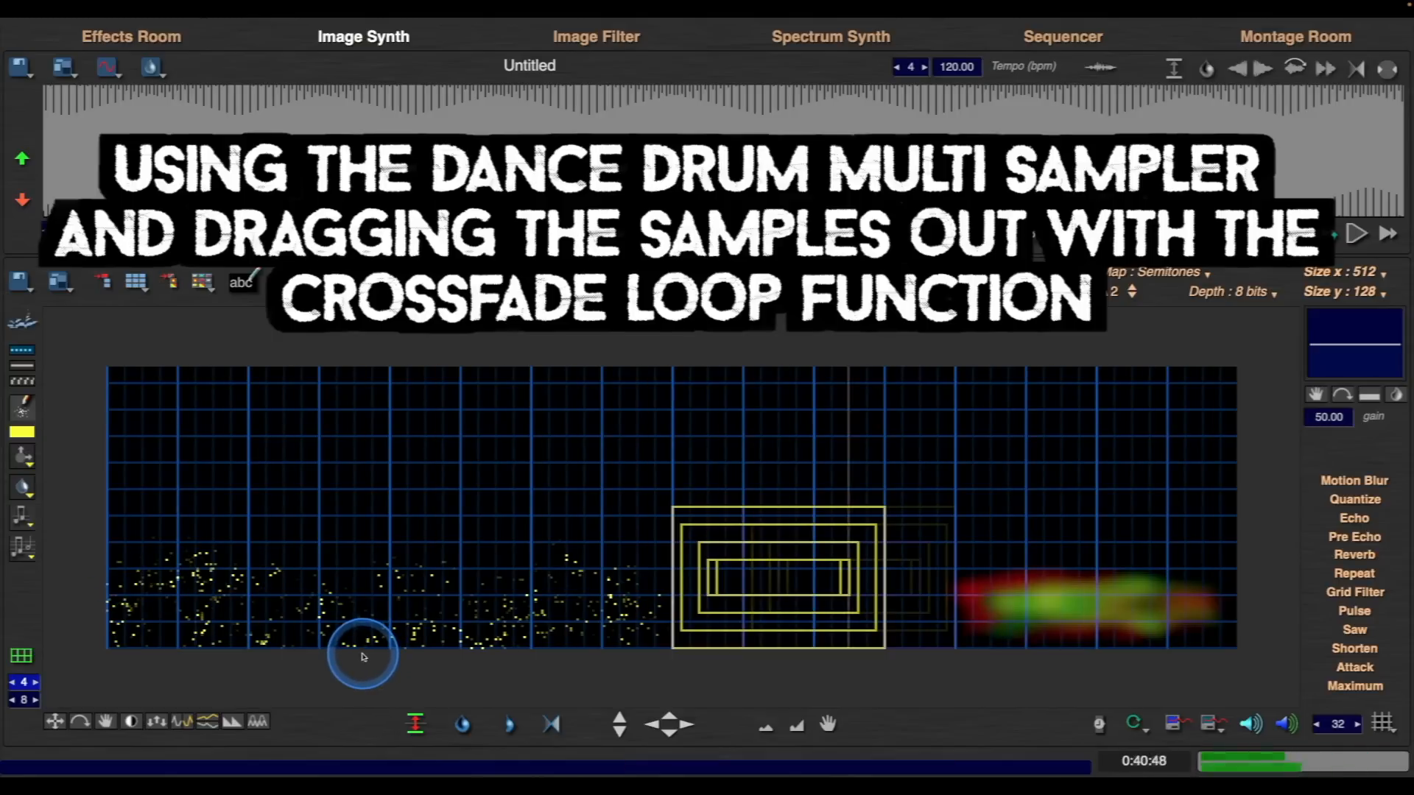
- Select a box around the scattered dots in the first half and apply Motion Blur and Maximum to it
{"action": "right_click", "coordinate": [505, 581]}
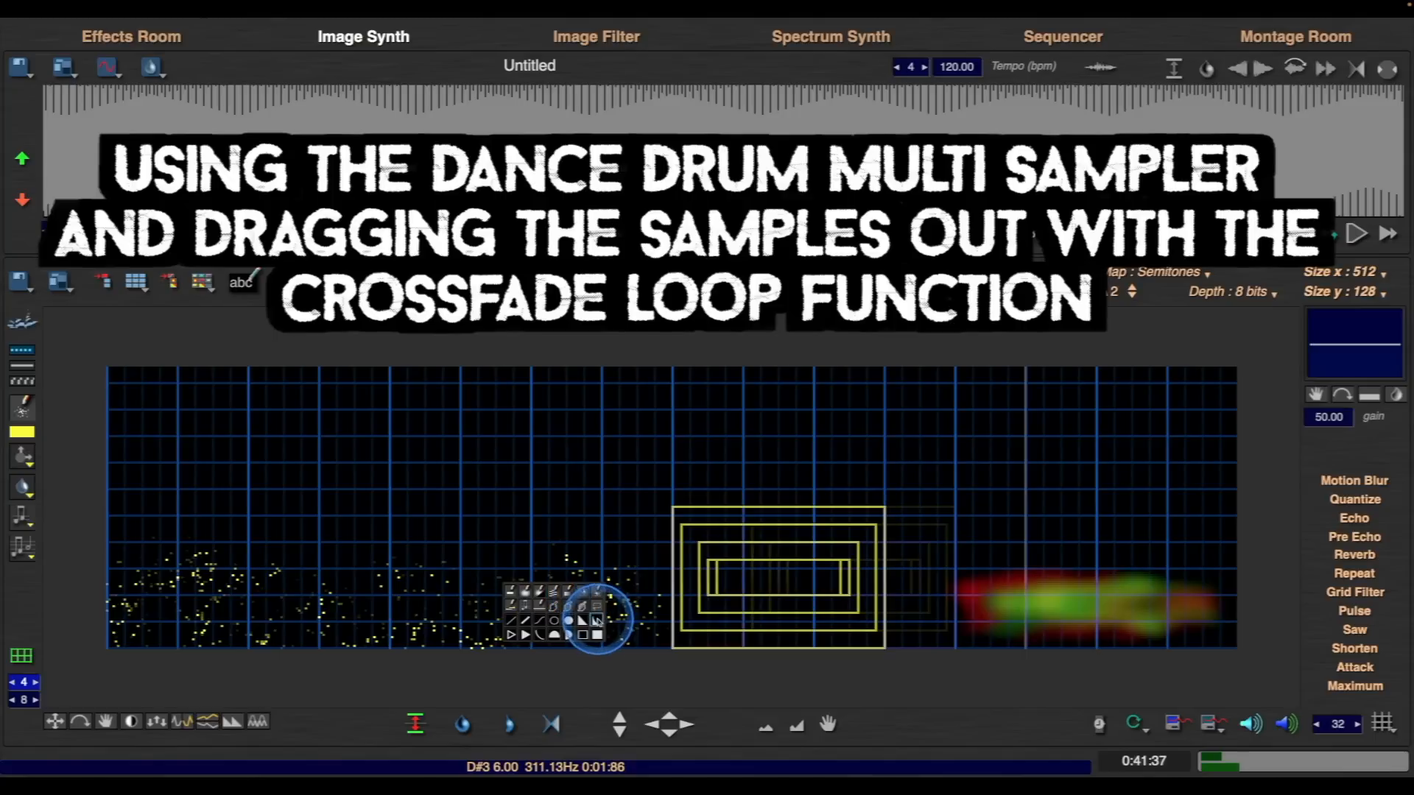
{"action": "left_click", "coordinate": [531, 569]}
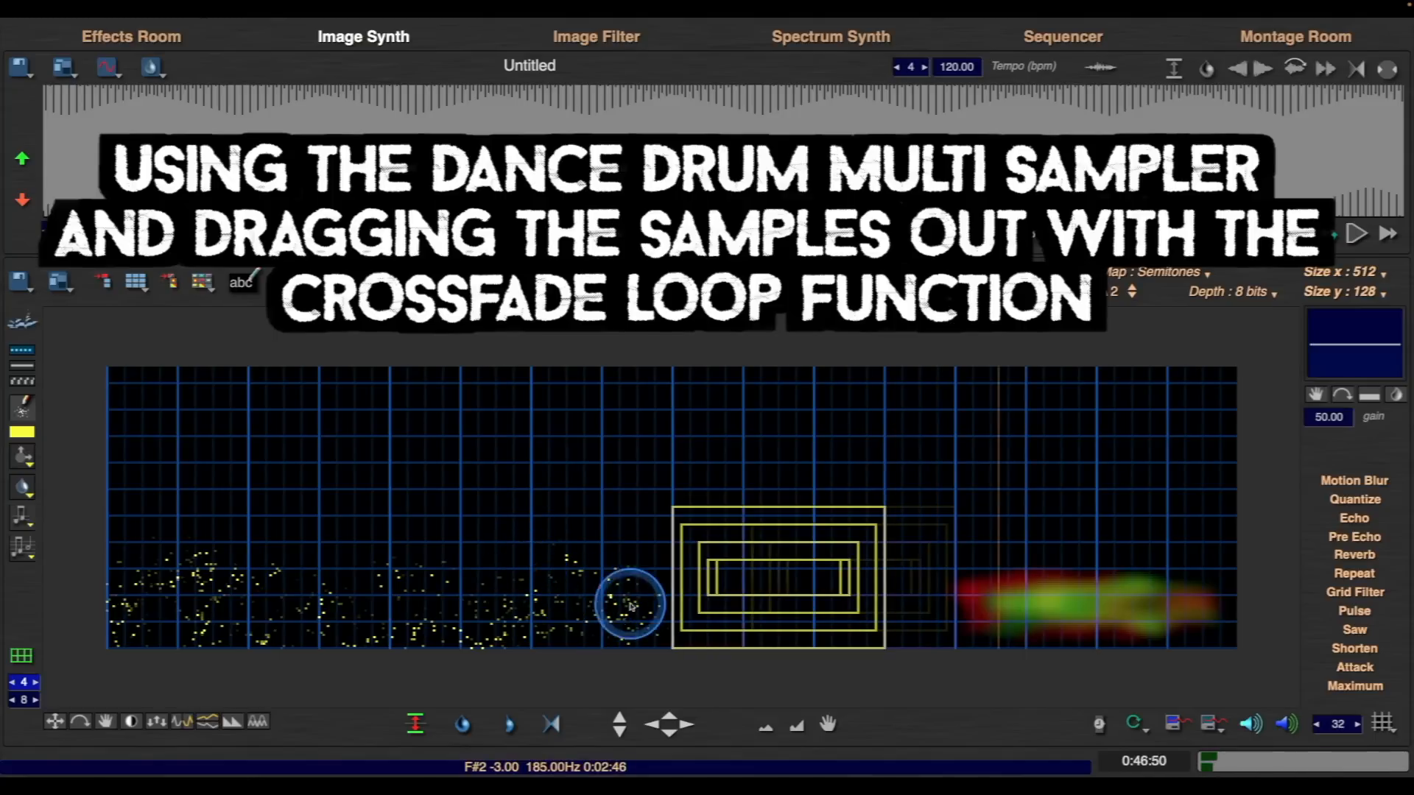
{"action": "right_click", "coordinate": [669, 625]}
{"action": "left_click", "coordinate": [728, 628]}
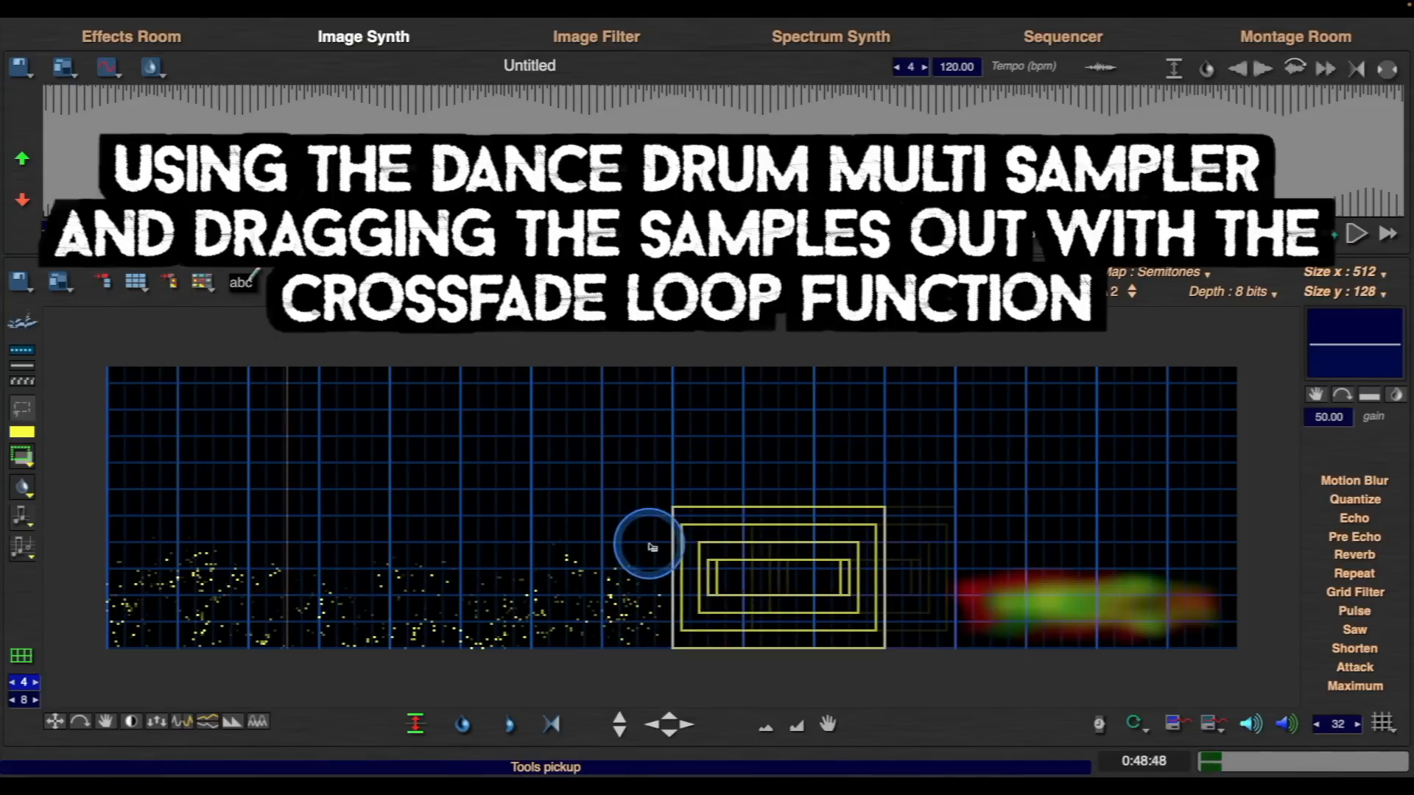
{"action": "left_click_drag", "start_coordinate": [662, 544], "coordinate": [81, 661]}
{"action": "left_click", "coordinate": [1337, 481]}
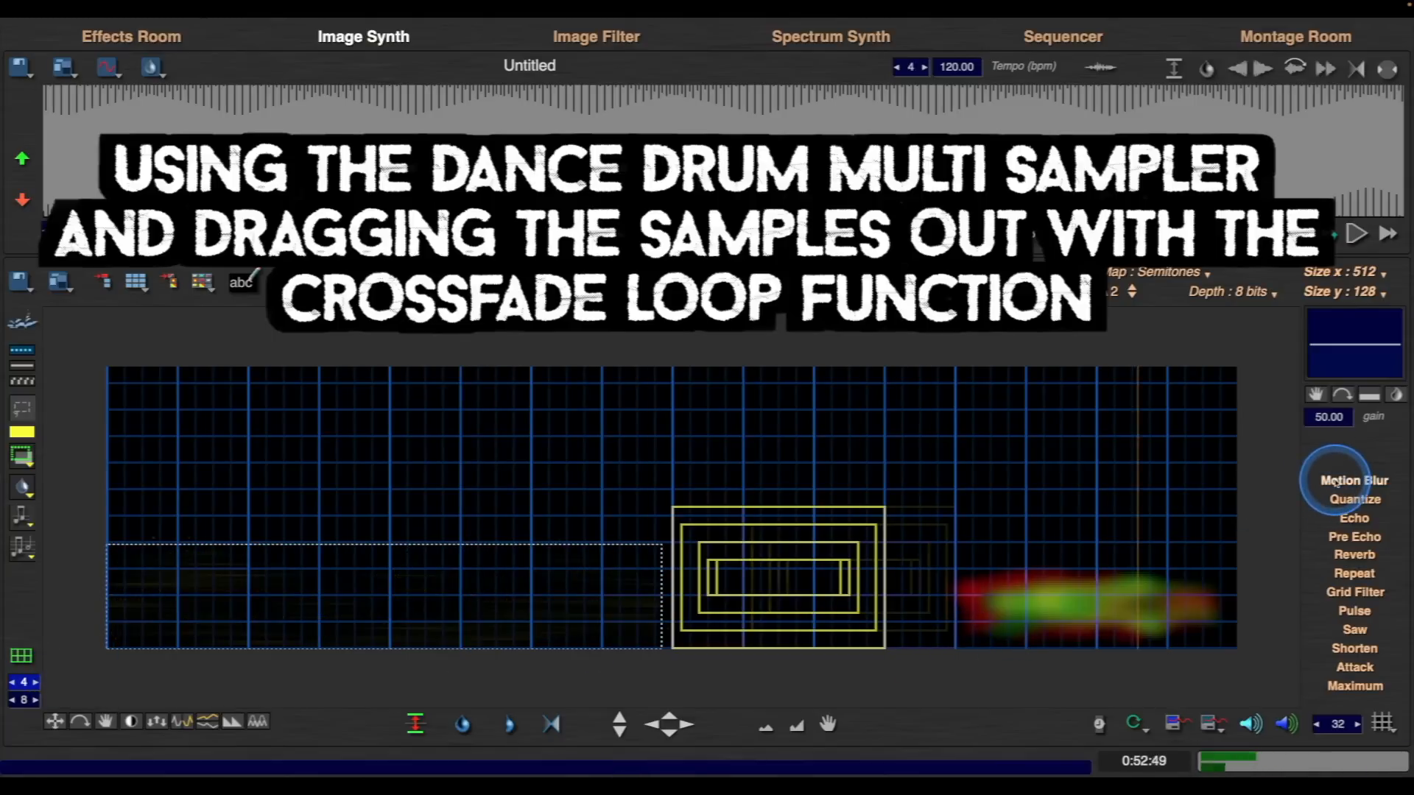
{"action": "left_click", "coordinate": [1357, 686]}
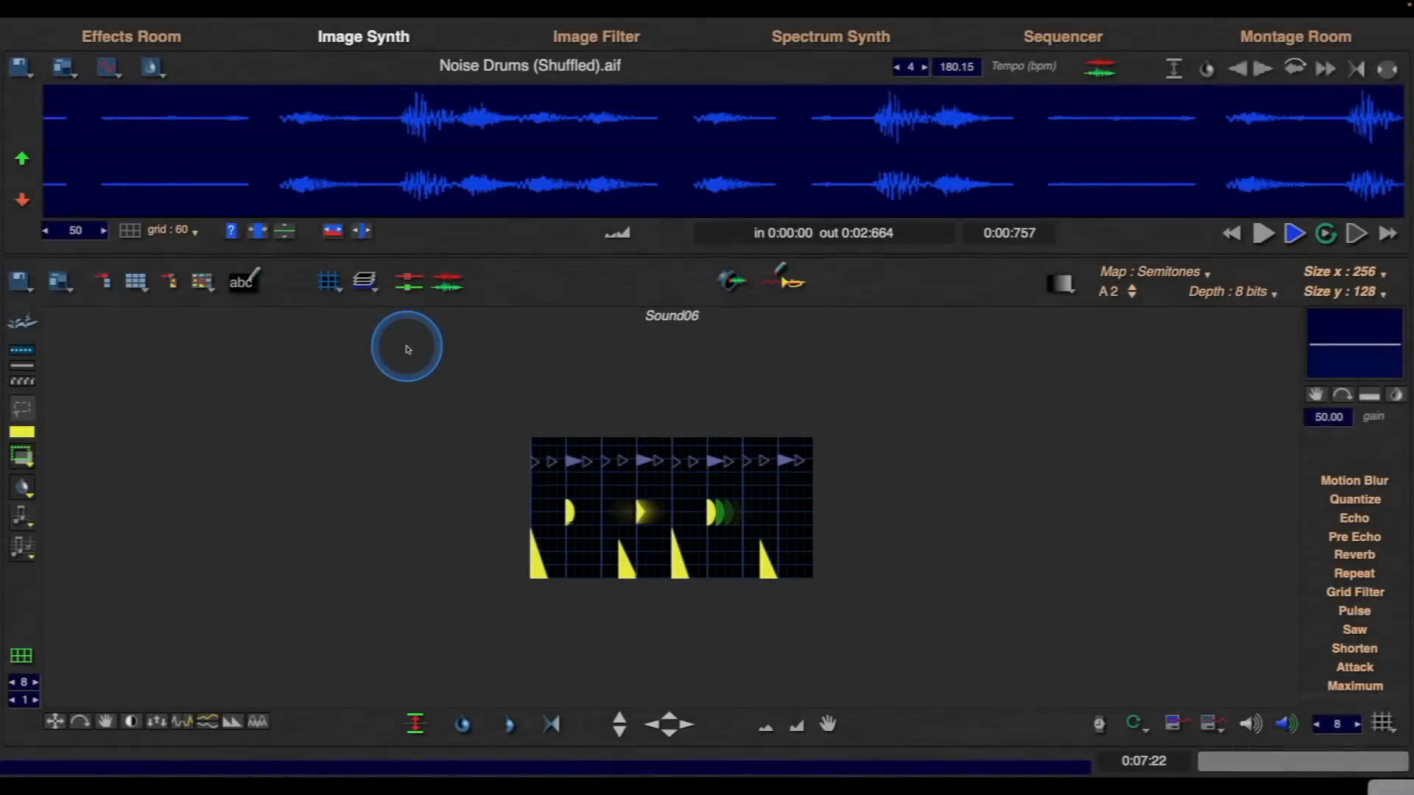
- Clear the drum shapes from the active layer, then create a new blank Image Synth image 512 pixels wide
{"action": "key", "text": "Delete"}
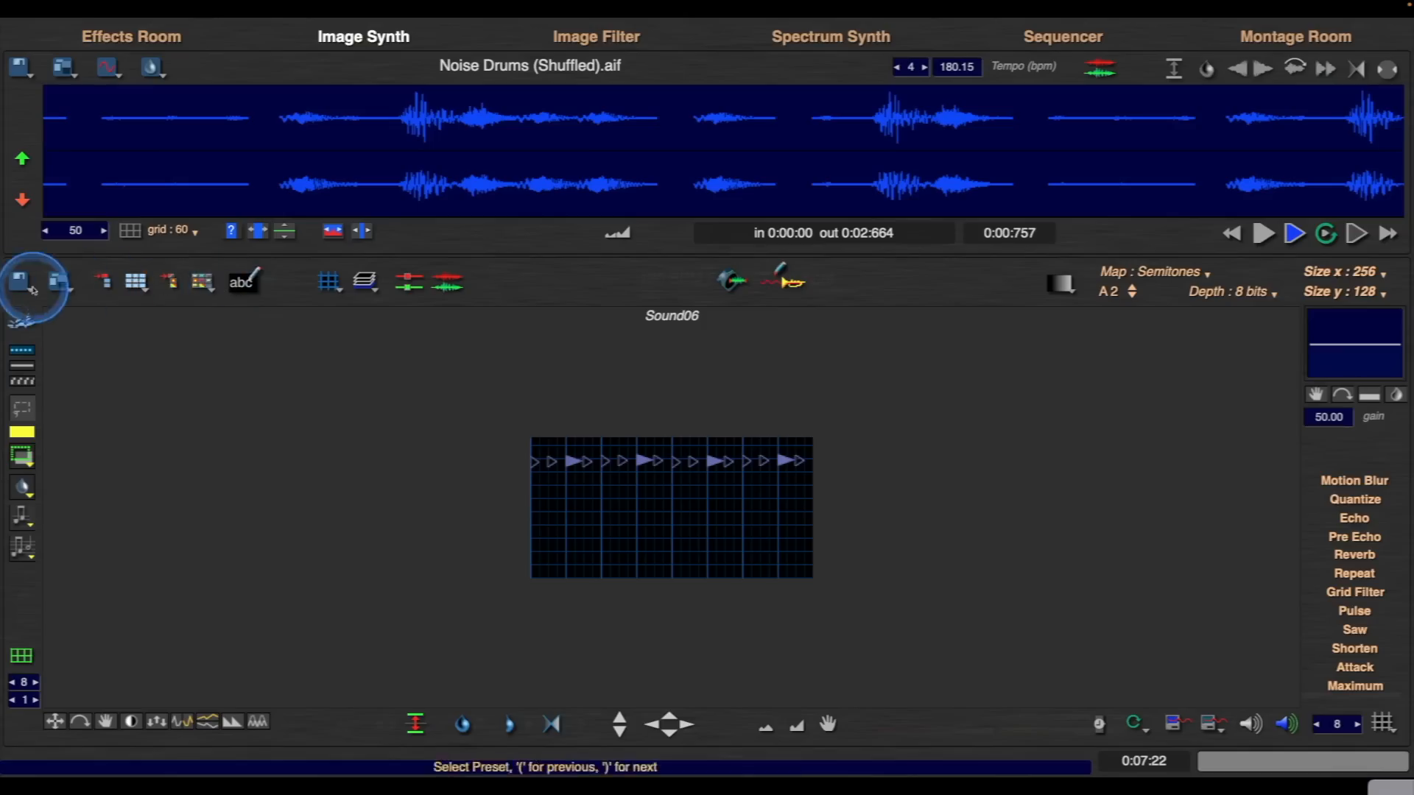
{"action": "left_click", "coordinate": [33, 290]}
{"action": "left_click", "coordinate": [70, 404]}
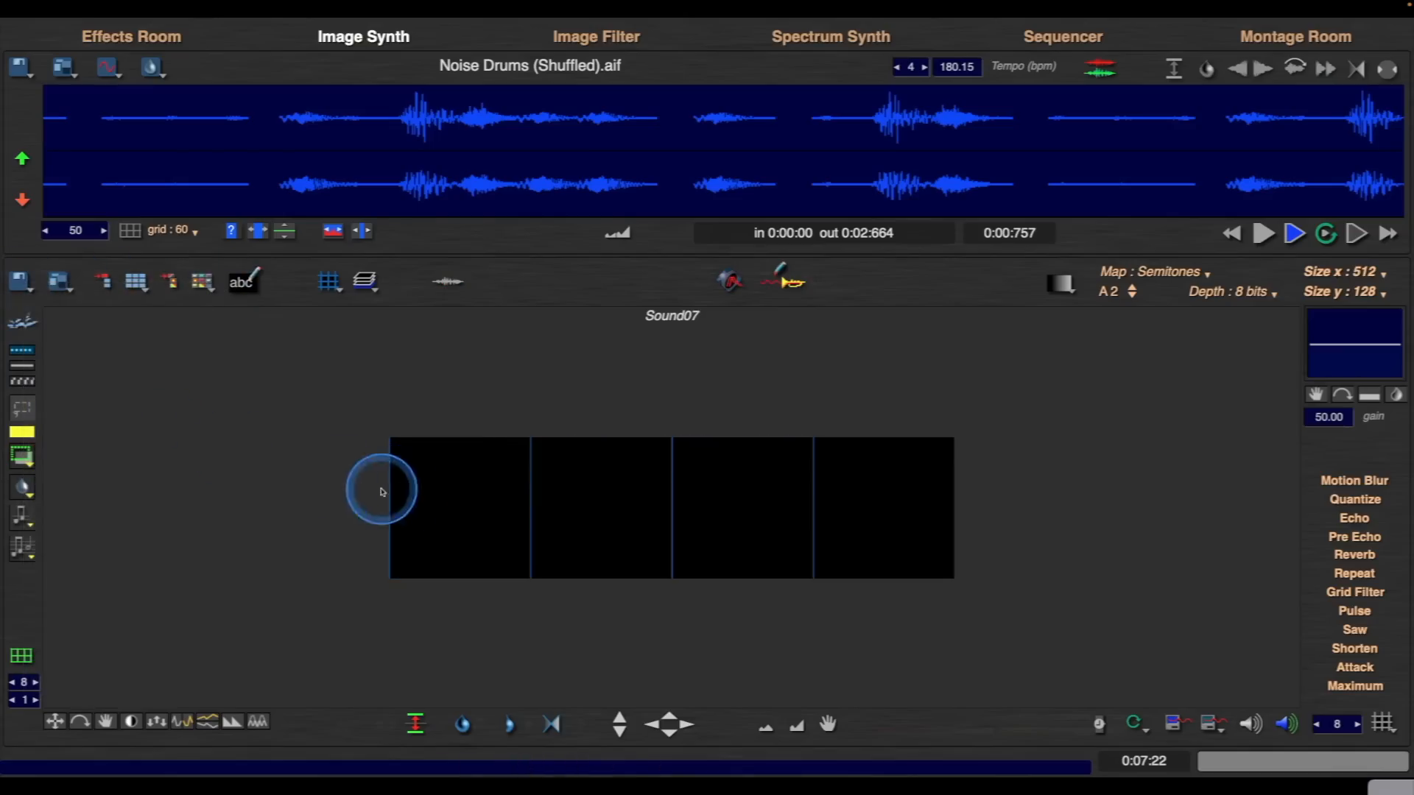
- Draw a filled white circle in the first quarter of the blank image and nudge it horizontally to the middle of that quarter
{"action": "right_click", "coordinate": [552, 496]}
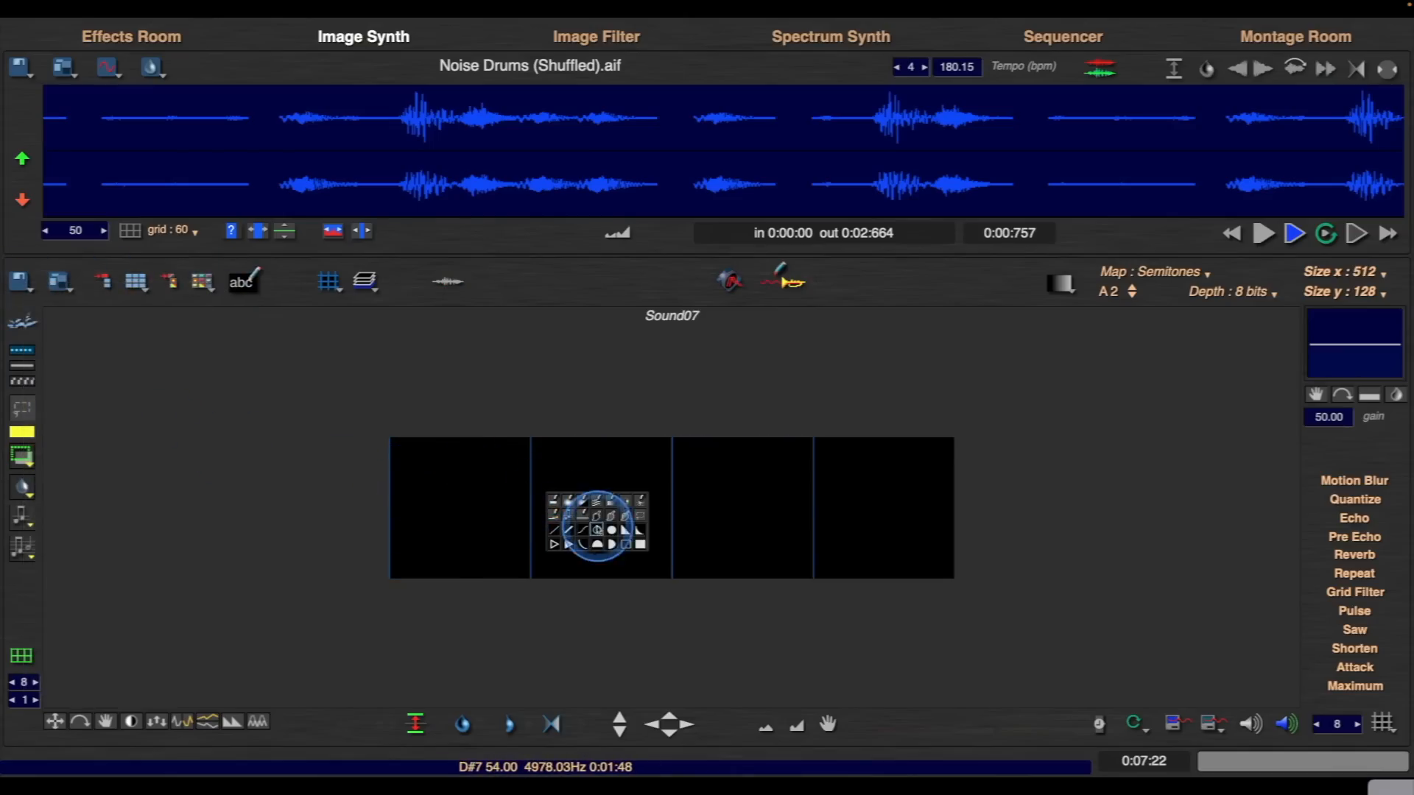
{"action": "left_click", "coordinate": [597, 529]}
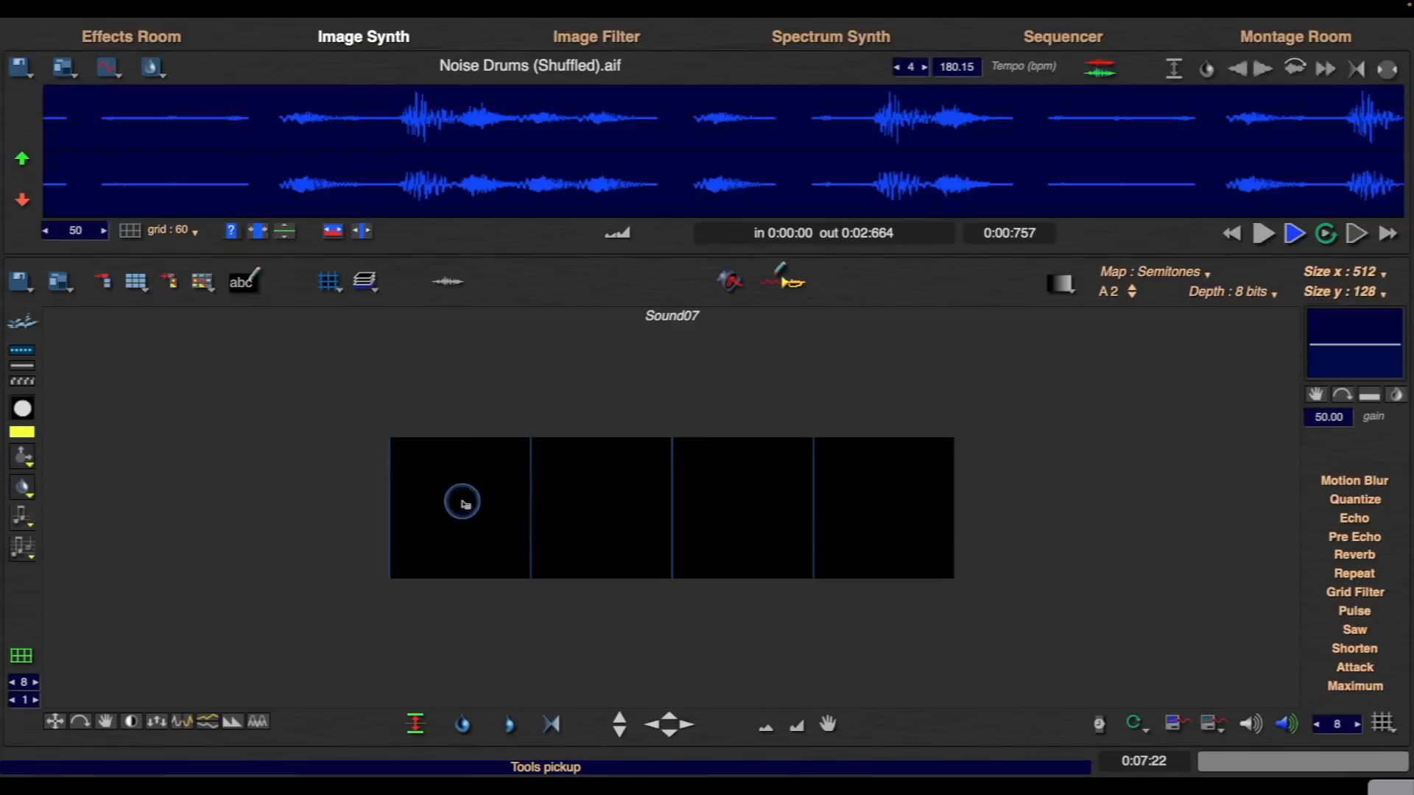
{"action": "left_click_drag", "start_coordinate": [462, 503], "coordinate": [518, 551]}
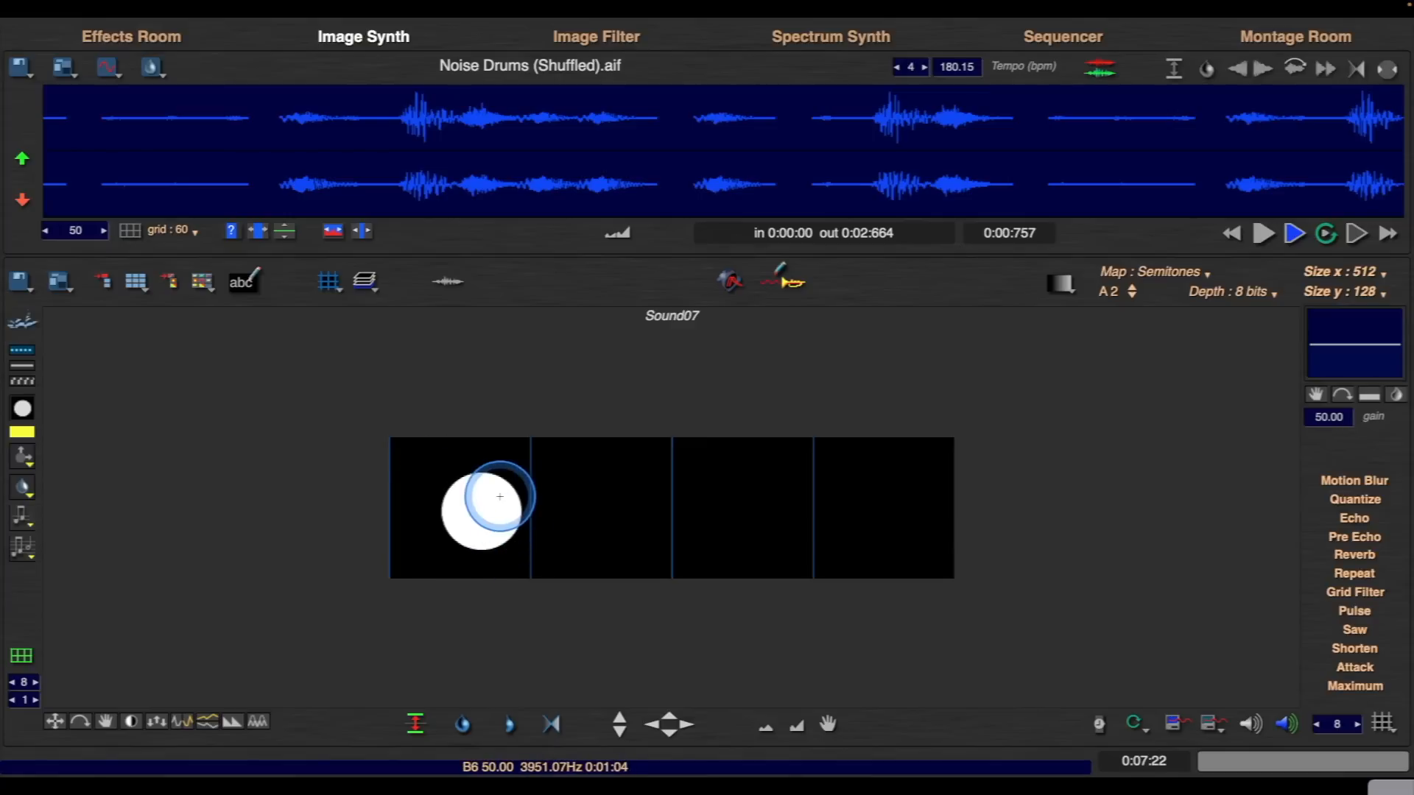
{"action": "left_click", "coordinate": [654, 725]}
{"action": "left_click", "coordinate": [654, 725]}
{"action": "left_click", "coordinate": [654, 725]}
{"action": "left_click", "coordinate": [654, 725]}
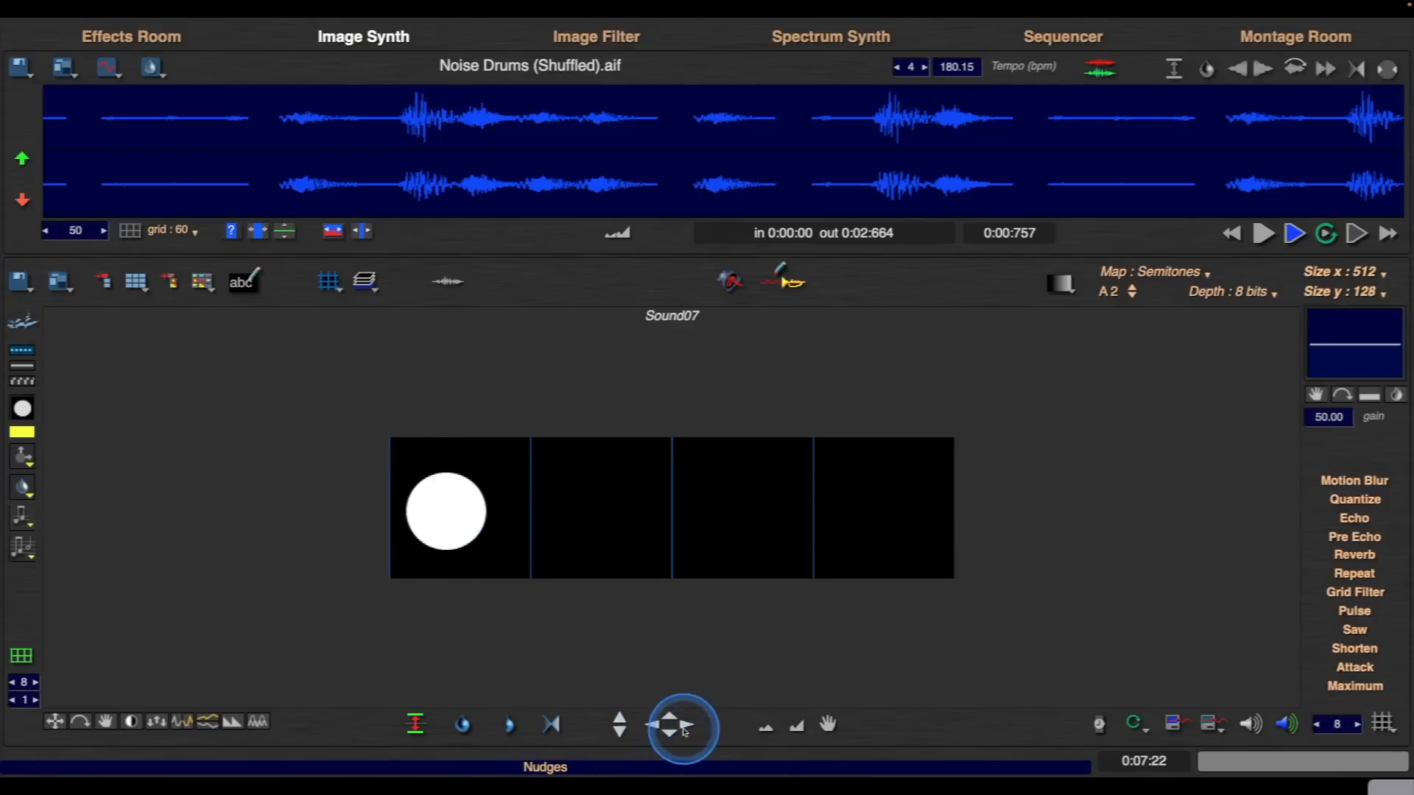
{"action": "left_click", "coordinate": [687, 726]}
{"action": "left_click", "coordinate": [687, 726]}
- Draw three descending curved lines side by side in the second quarter of the image, converging at their lower ends
{"action": "right_click", "coordinate": [613, 536]}
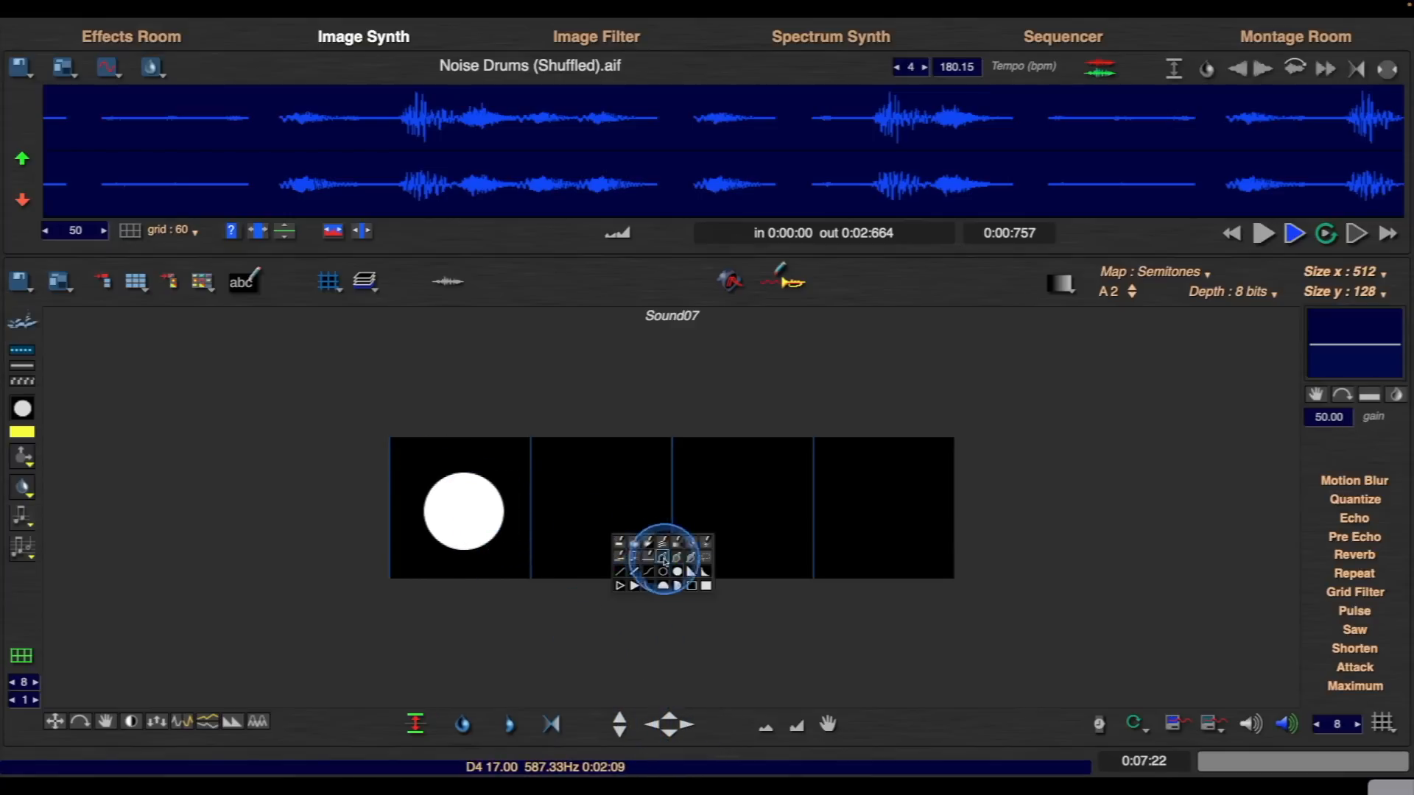
{"action": "left_click", "coordinate": [647, 587]}
{"action": "left_click_drag", "start_coordinate": [537, 465], "coordinate": [550, 465]}
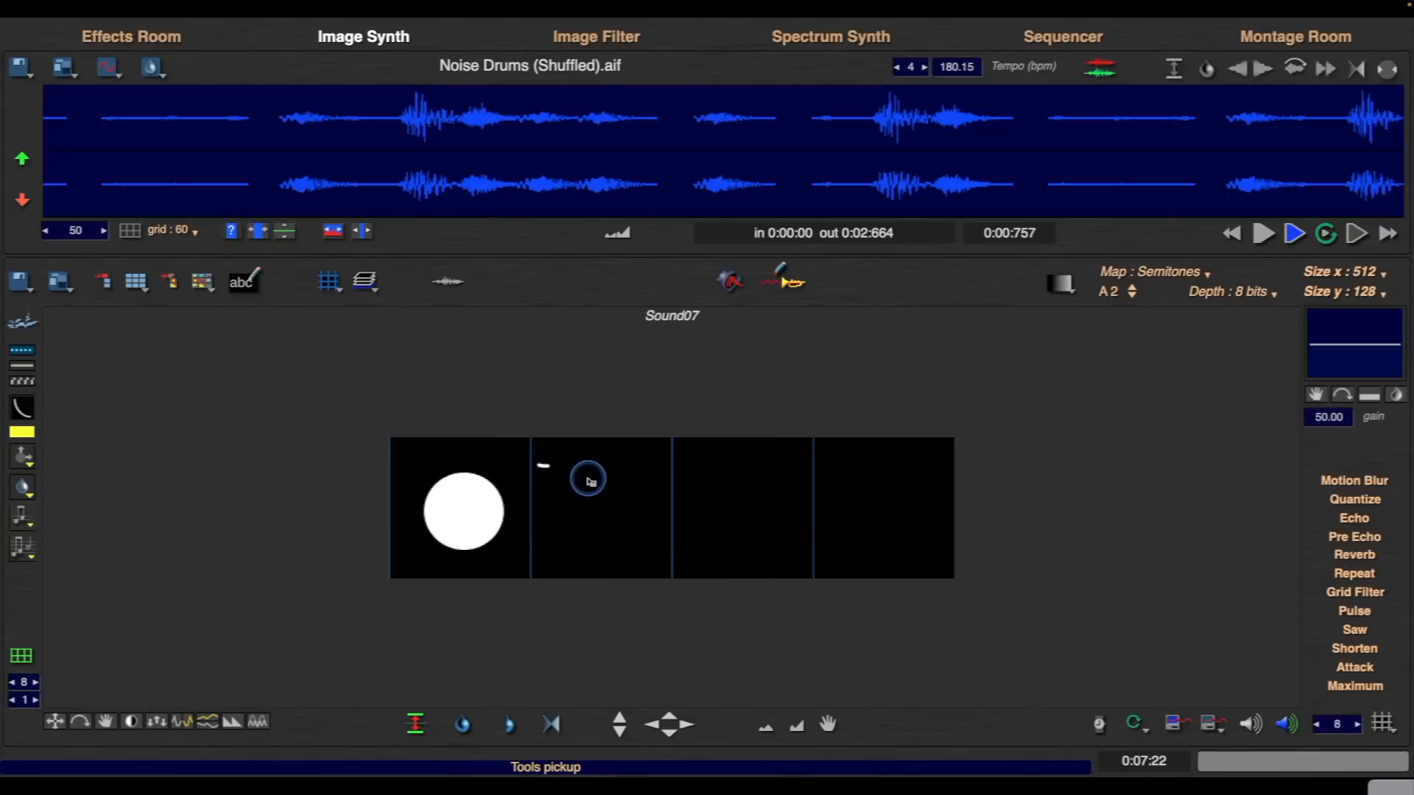
{"action": "left_click_drag", "start_coordinate": [633, 555], "coordinate": [635, 558]}
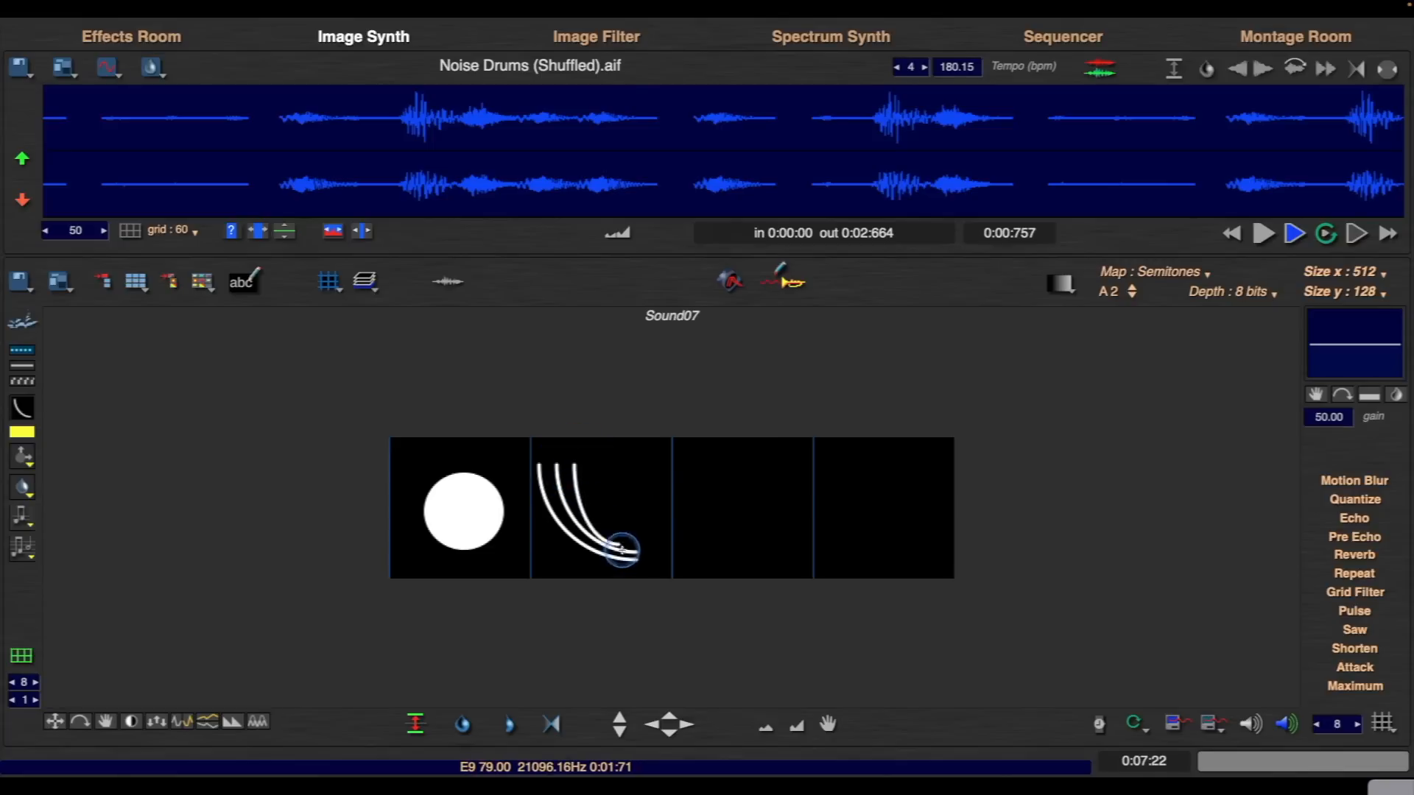
- Draw a series of concentric rectangle outlines filling the third quarter of the image
{"action": "right_click", "coordinate": [718, 502]}
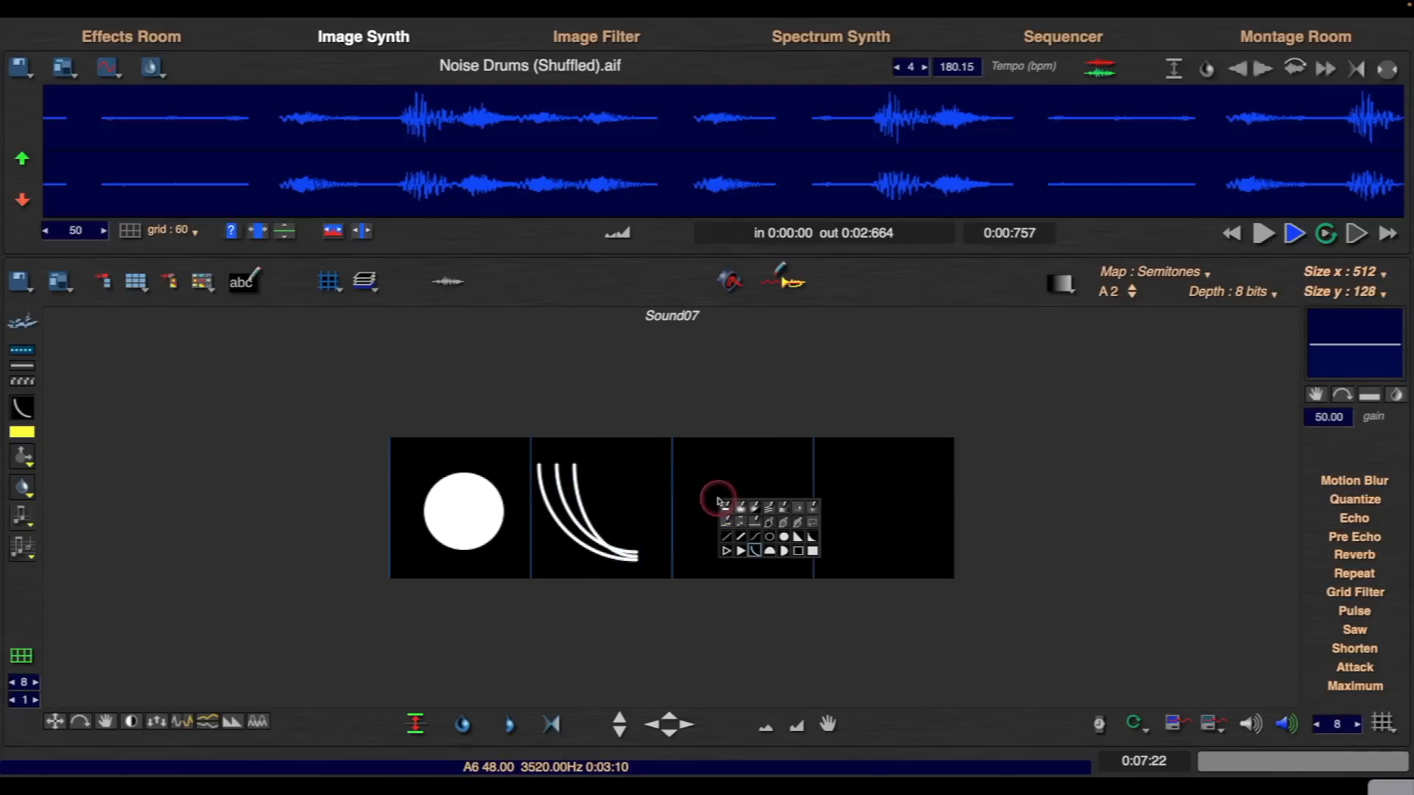
{"action": "left_click", "coordinate": [794, 551]}
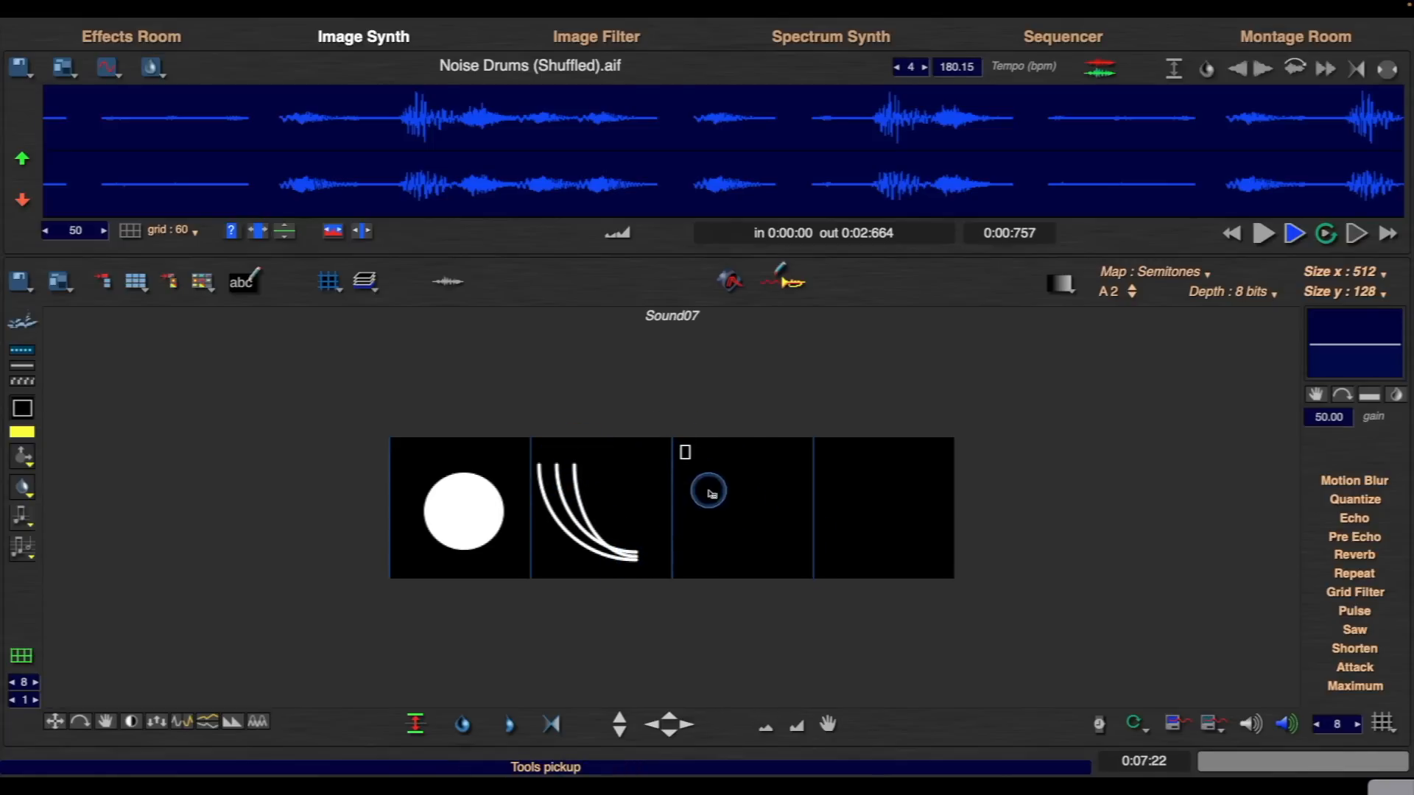
{"action": "left_click_drag", "start_coordinate": [801, 572], "coordinate": [806, 571]}
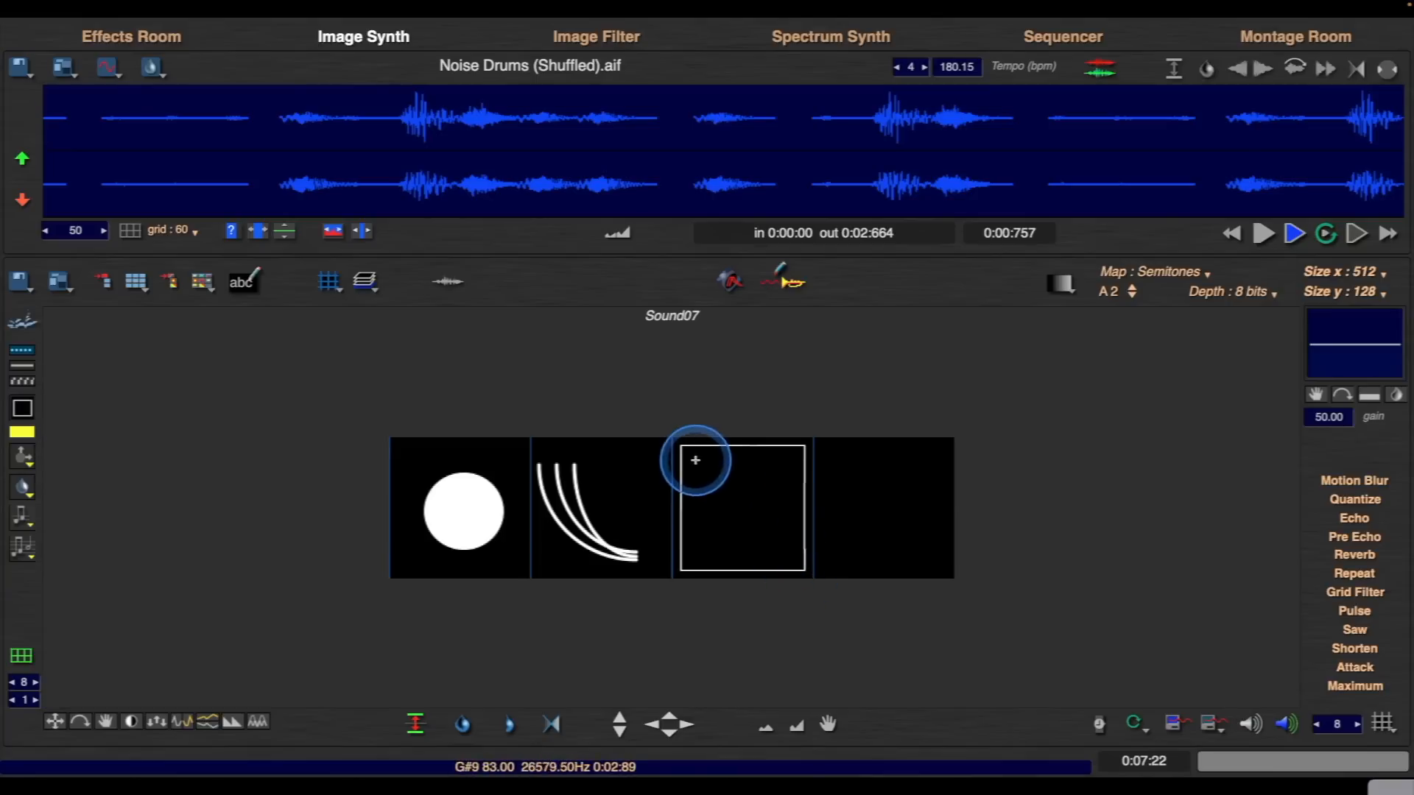
{"action": "left_click_drag", "start_coordinate": [688, 457], "coordinate": [750, 529]}
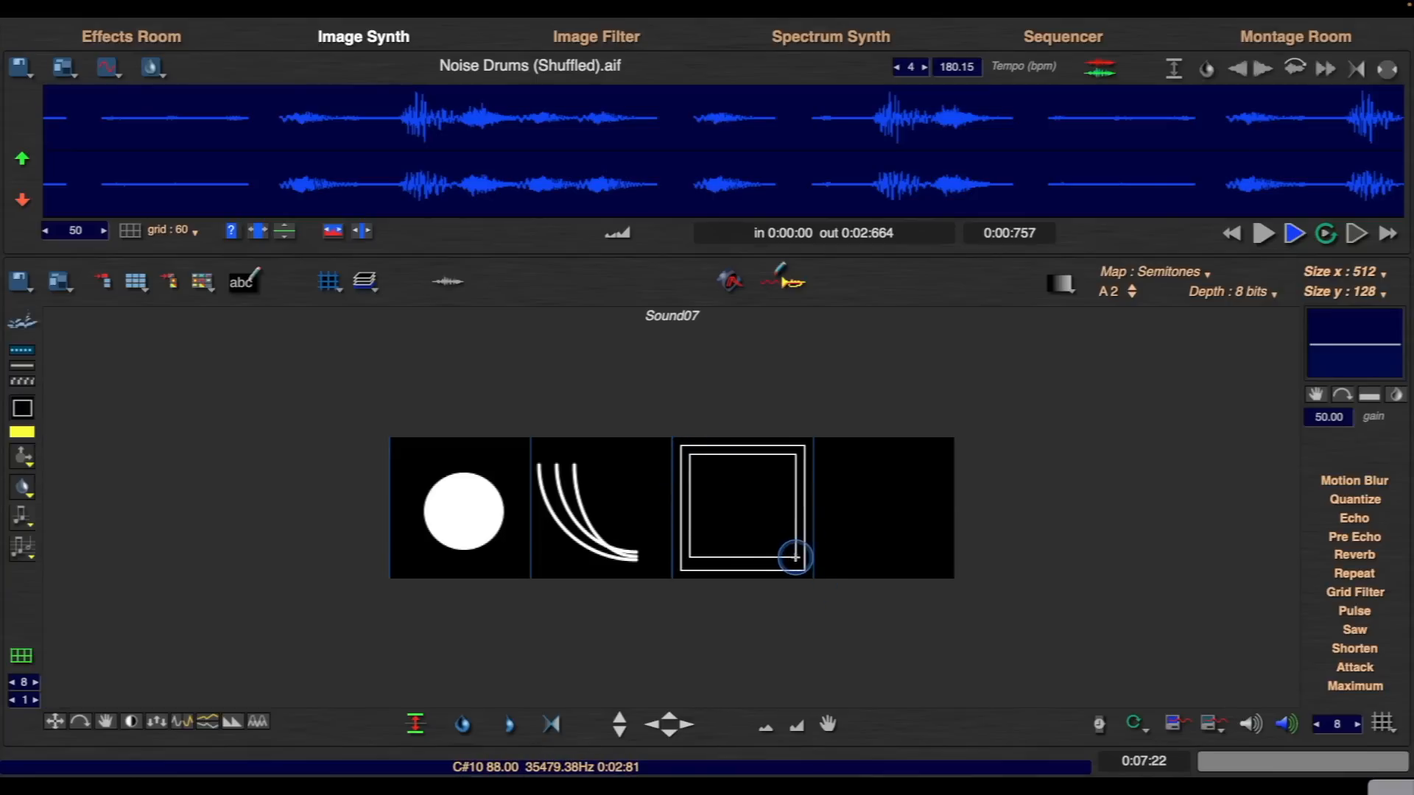
{"action": "left_click_drag", "start_coordinate": [697, 464], "coordinate": [787, 547]}
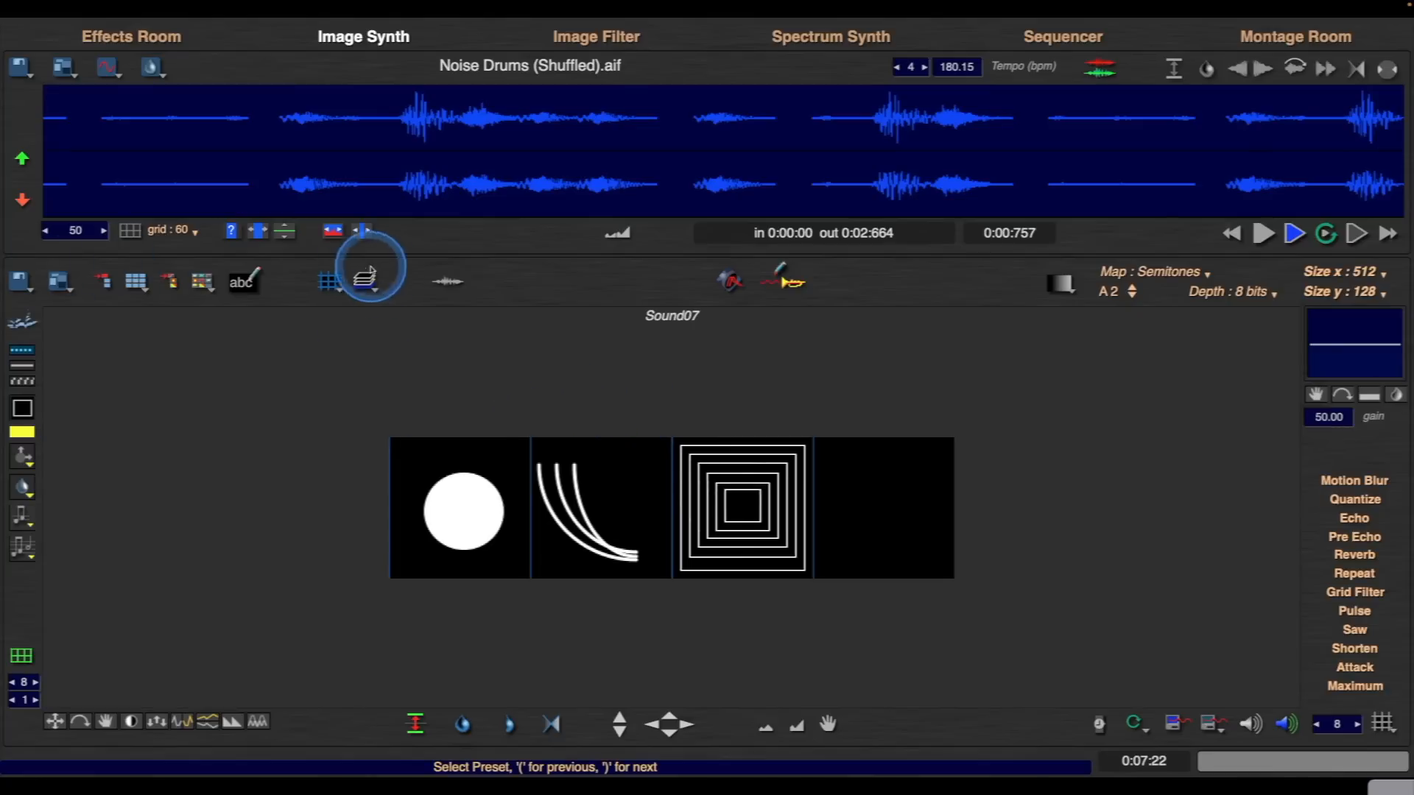
- Switch the image to stereo colour and apply a red-and-green patterned filter preset to all the shapes
{"action": "left_click", "coordinate": [447, 281]}
{"action": "left_click", "coordinate": [200, 281]}
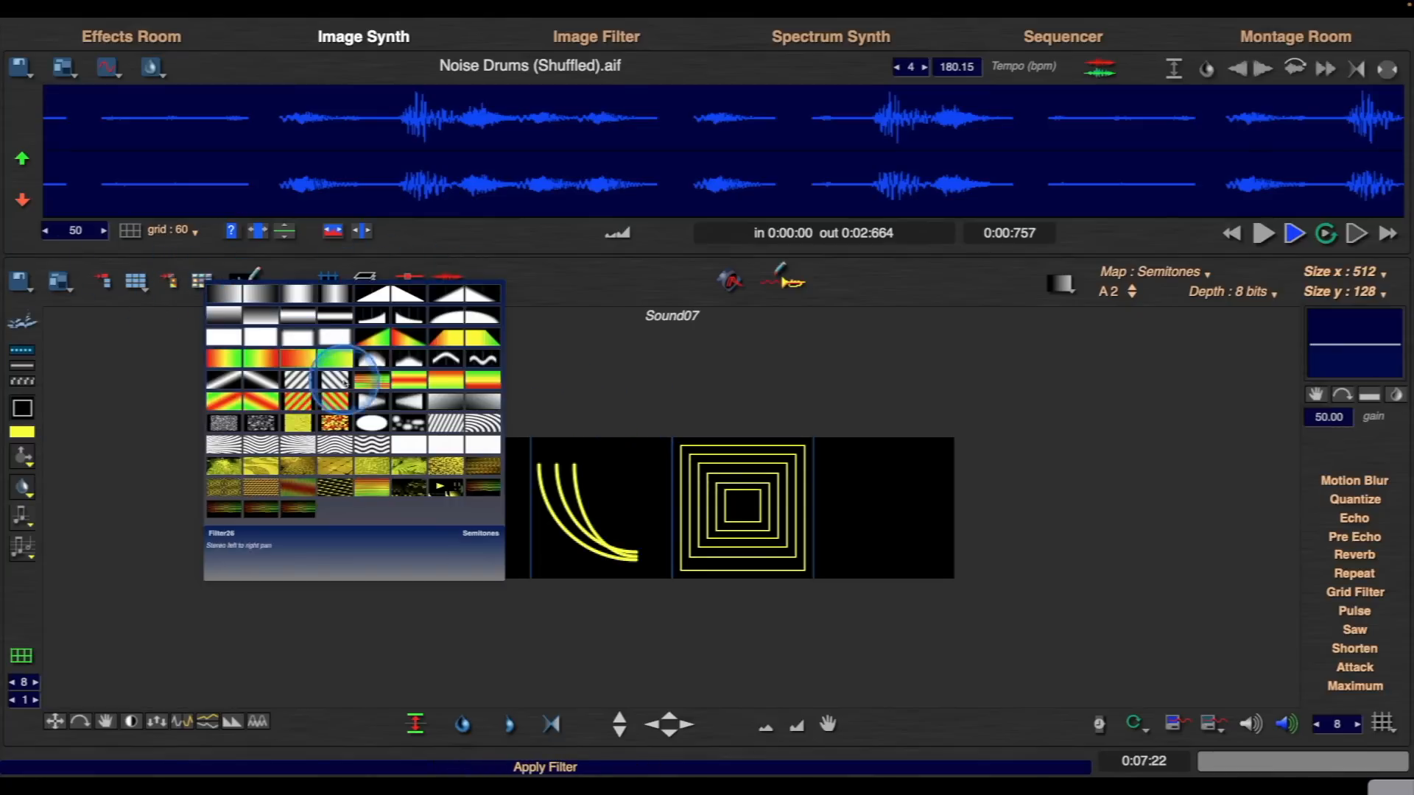
{"action": "left_click", "coordinate": [333, 404]}
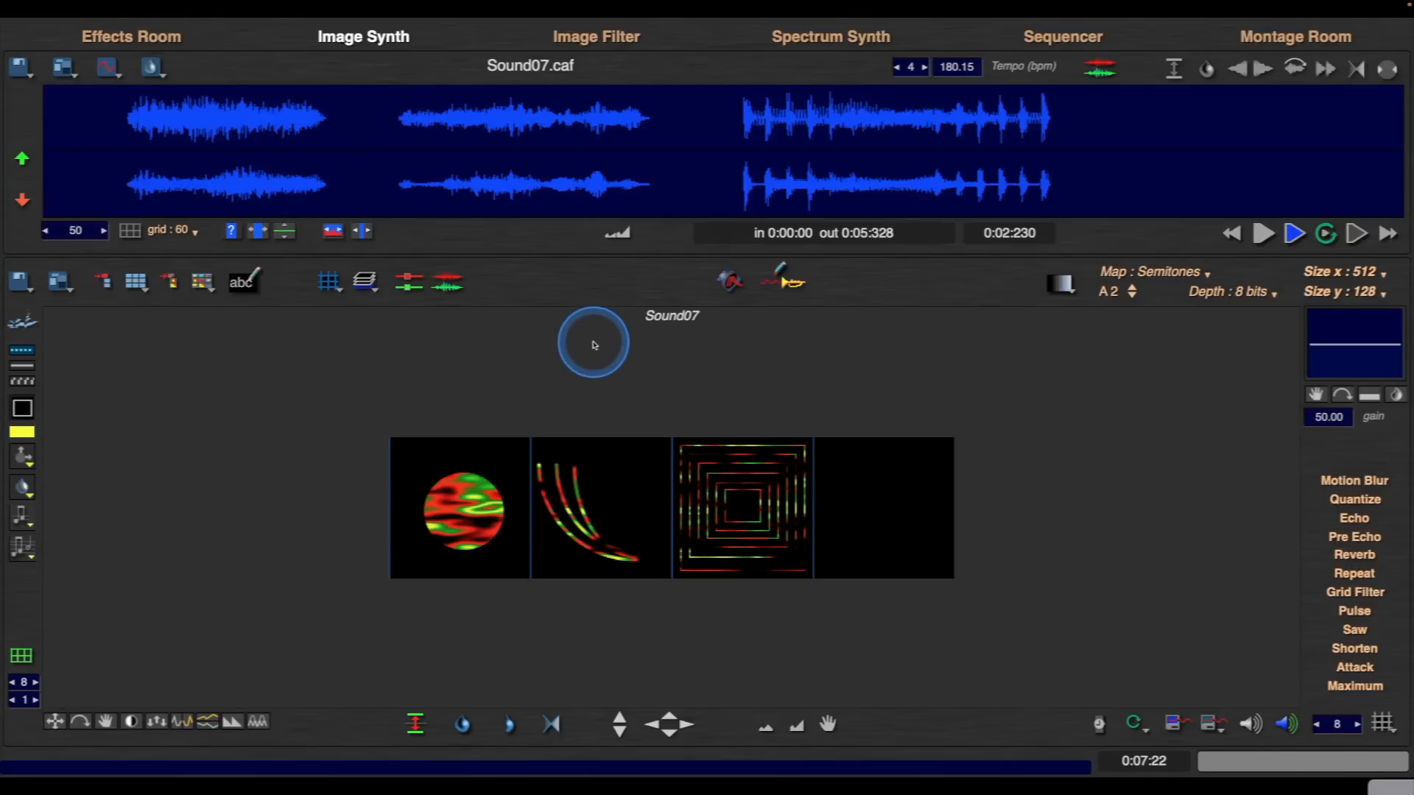
- Slide the rendered sound's samples slightly later, shift the selection over its first two sections and delete them, keeping the square's rhythm
{"action": "left_click", "coordinate": [523, 178]}
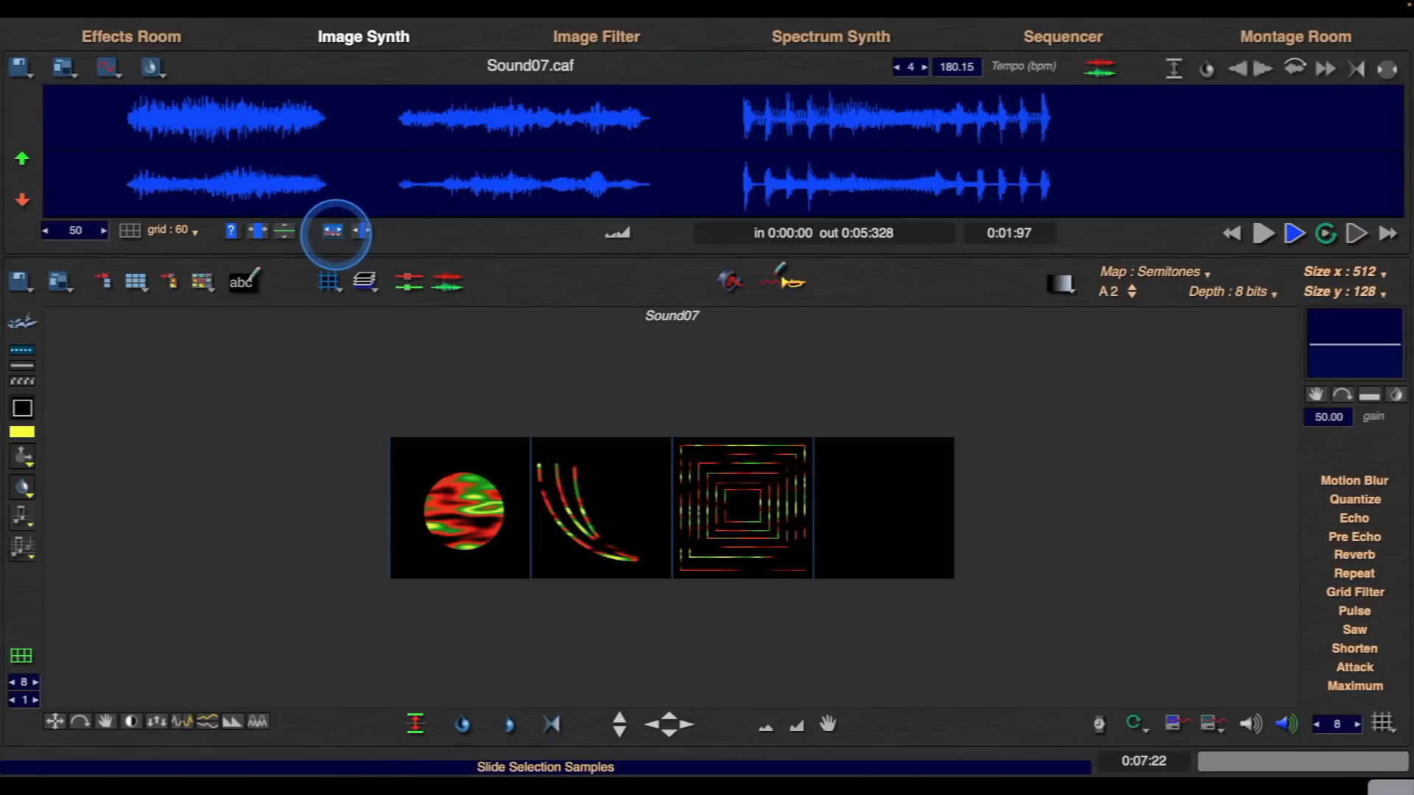
{"action": "left_click_drag", "start_coordinate": [334, 231], "coordinate": [358, 233]}
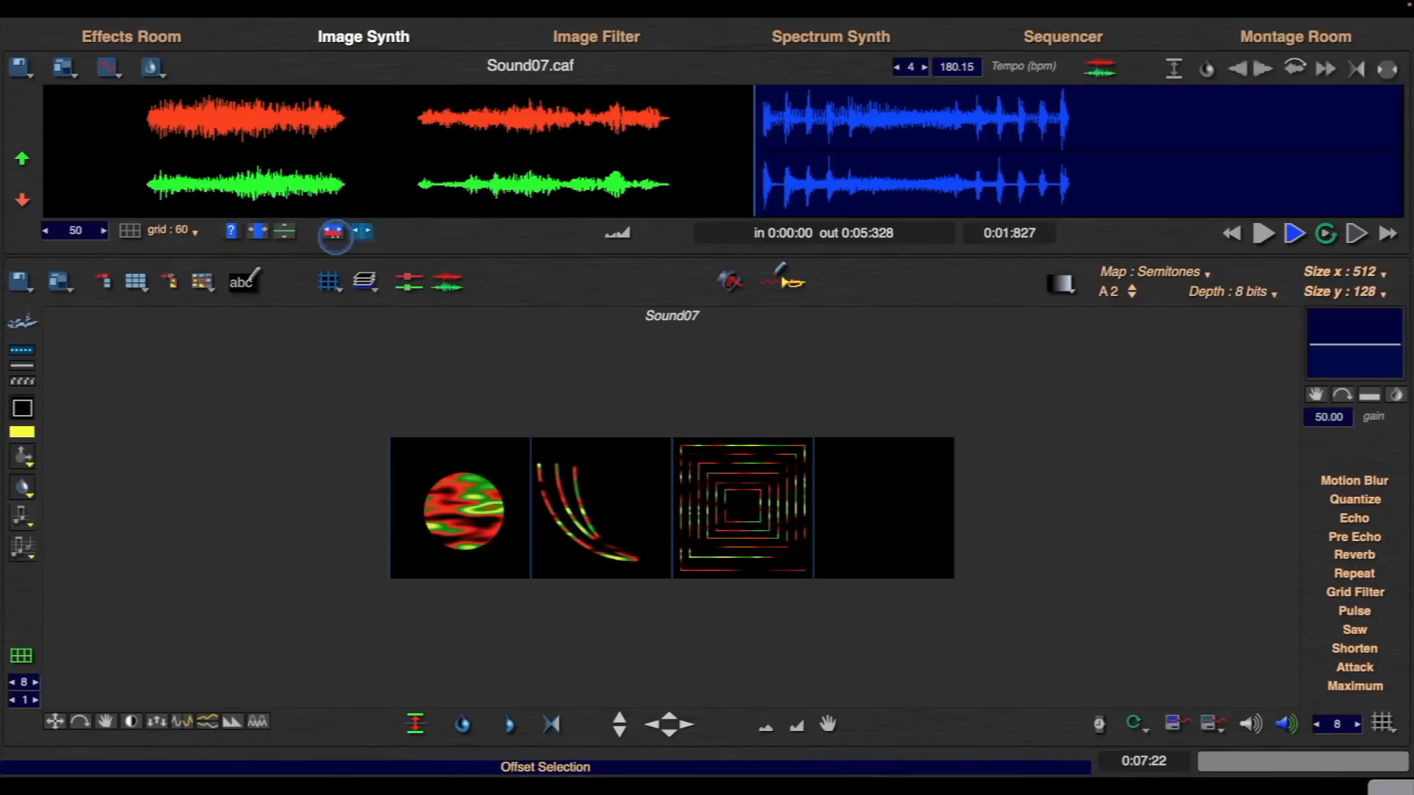
{"action": "left_click_drag", "start_coordinate": [129, 240], "coordinate": [3, 431]}
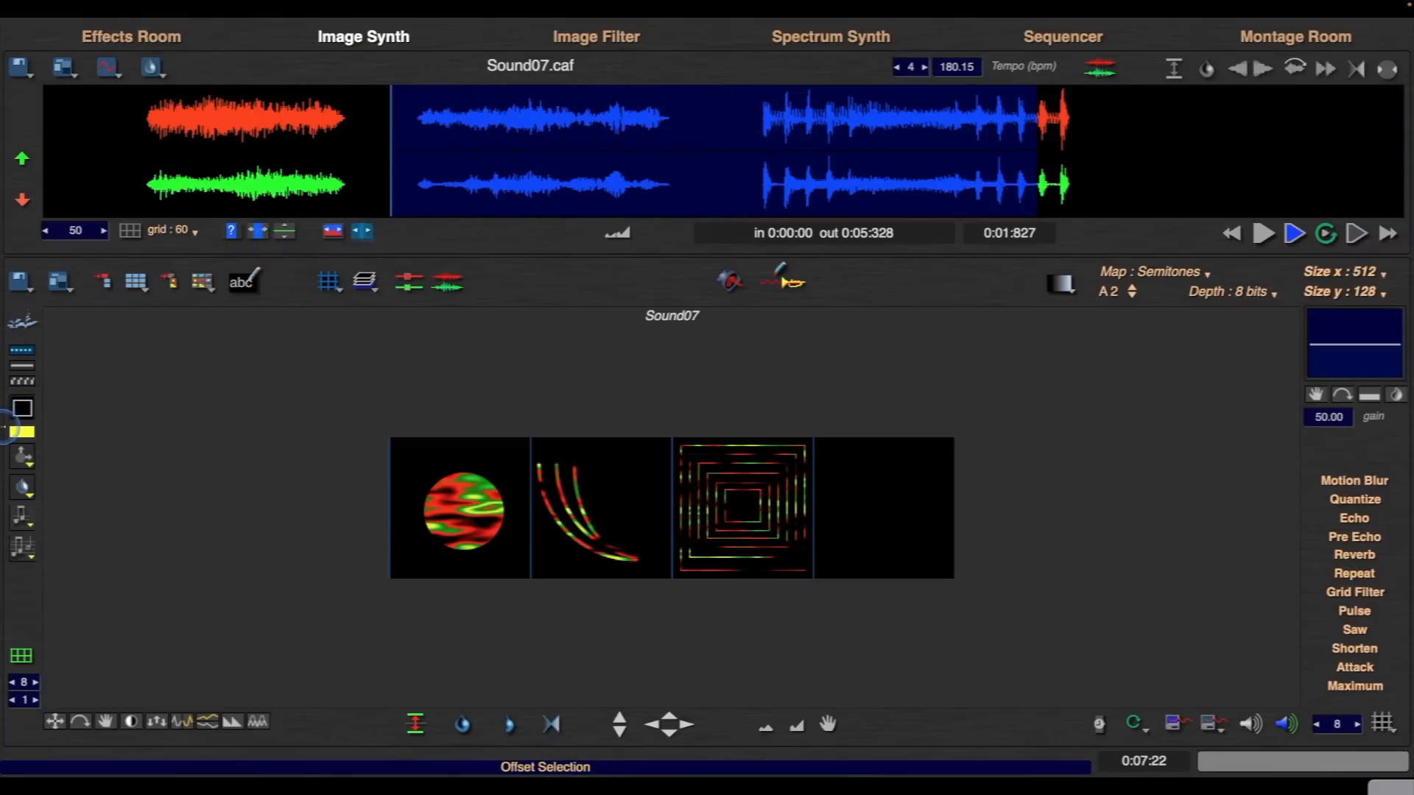
{"action": "left_click_drag", "start_coordinate": [362, 230], "coordinate": [83, 243]}
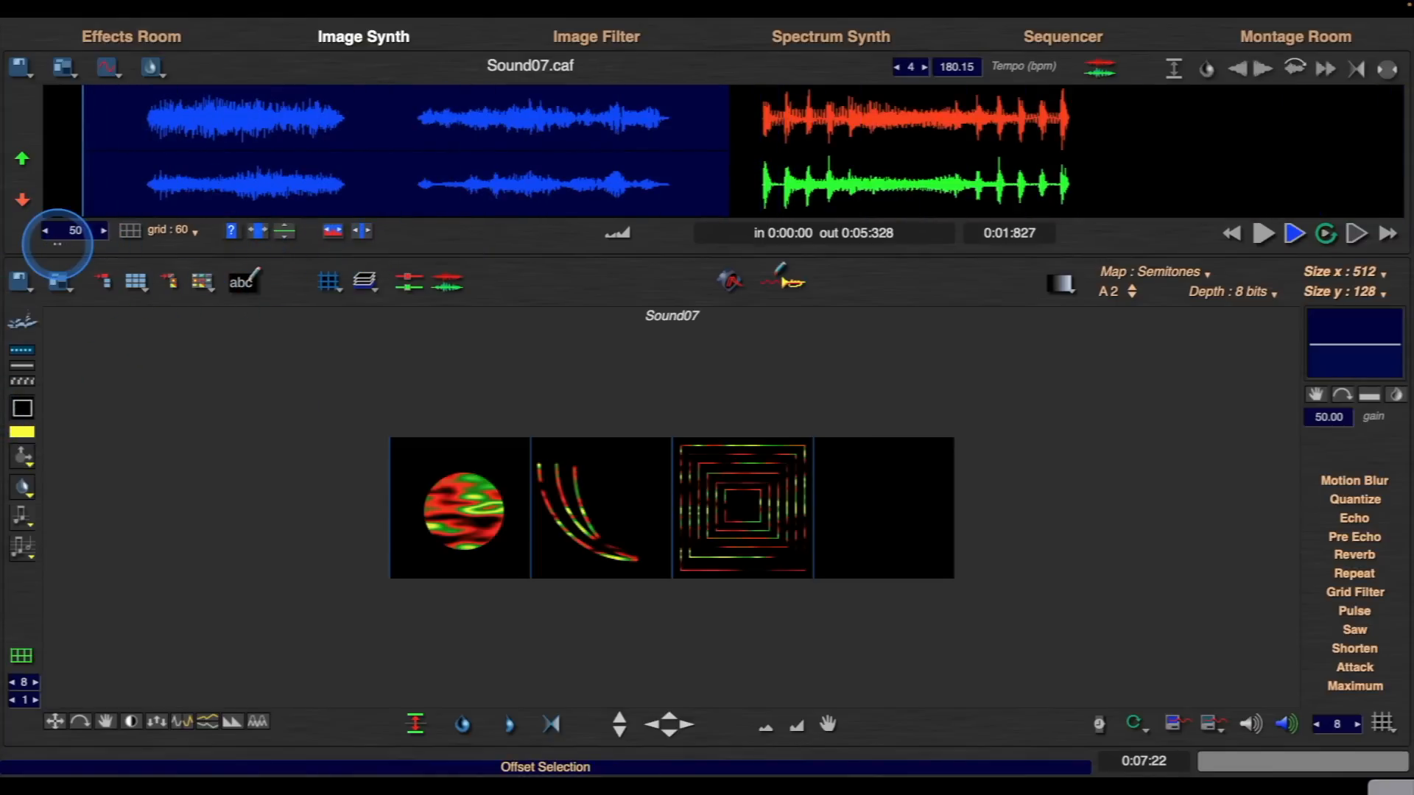
{"action": "key", "text": "Delete"}
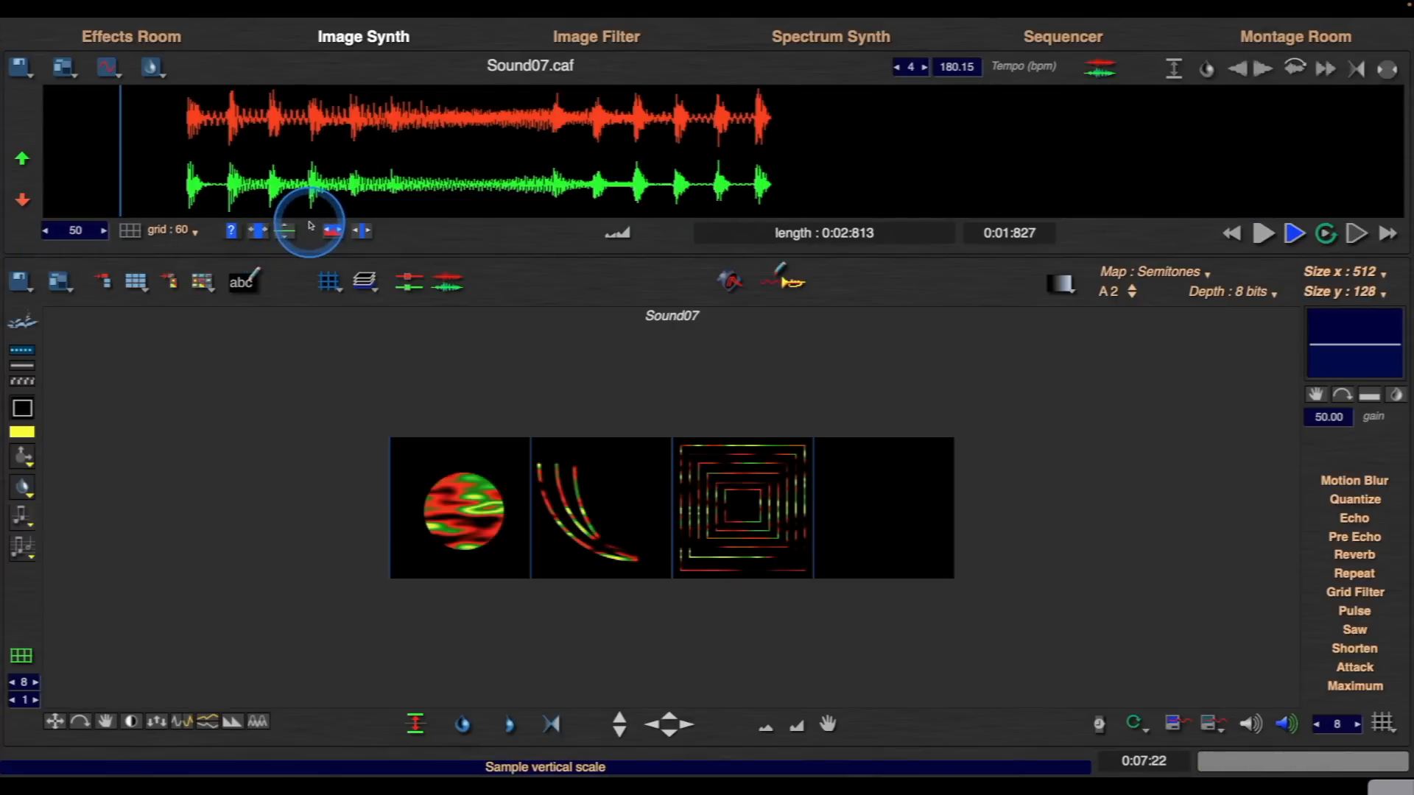
- Save the trimmed sound as "Square Rhythm" in the Sounds folder
{"action": "key", "text": "super+s"}
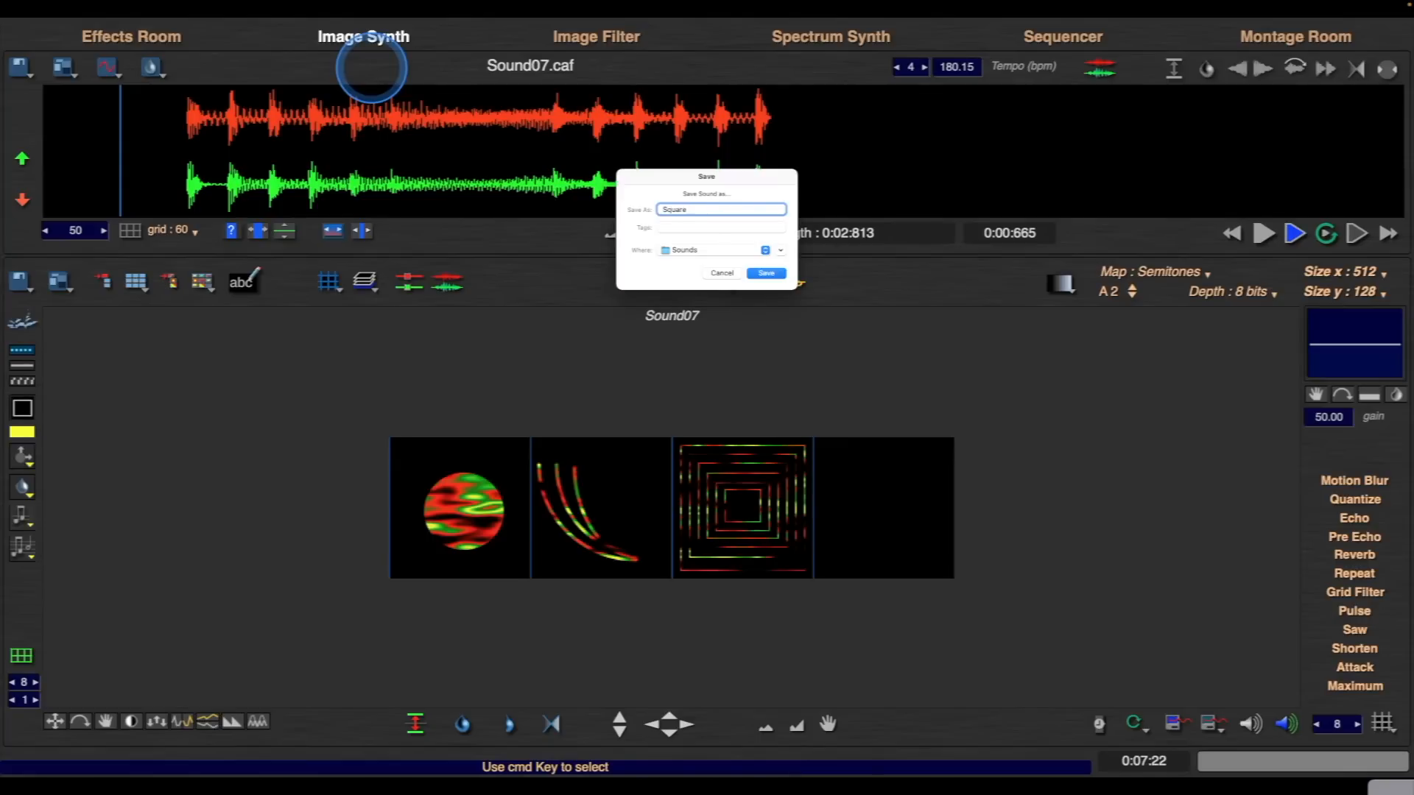
{"action": "type", "text": "Square Rhythm"}
{"action": "key", "text": "Return"}
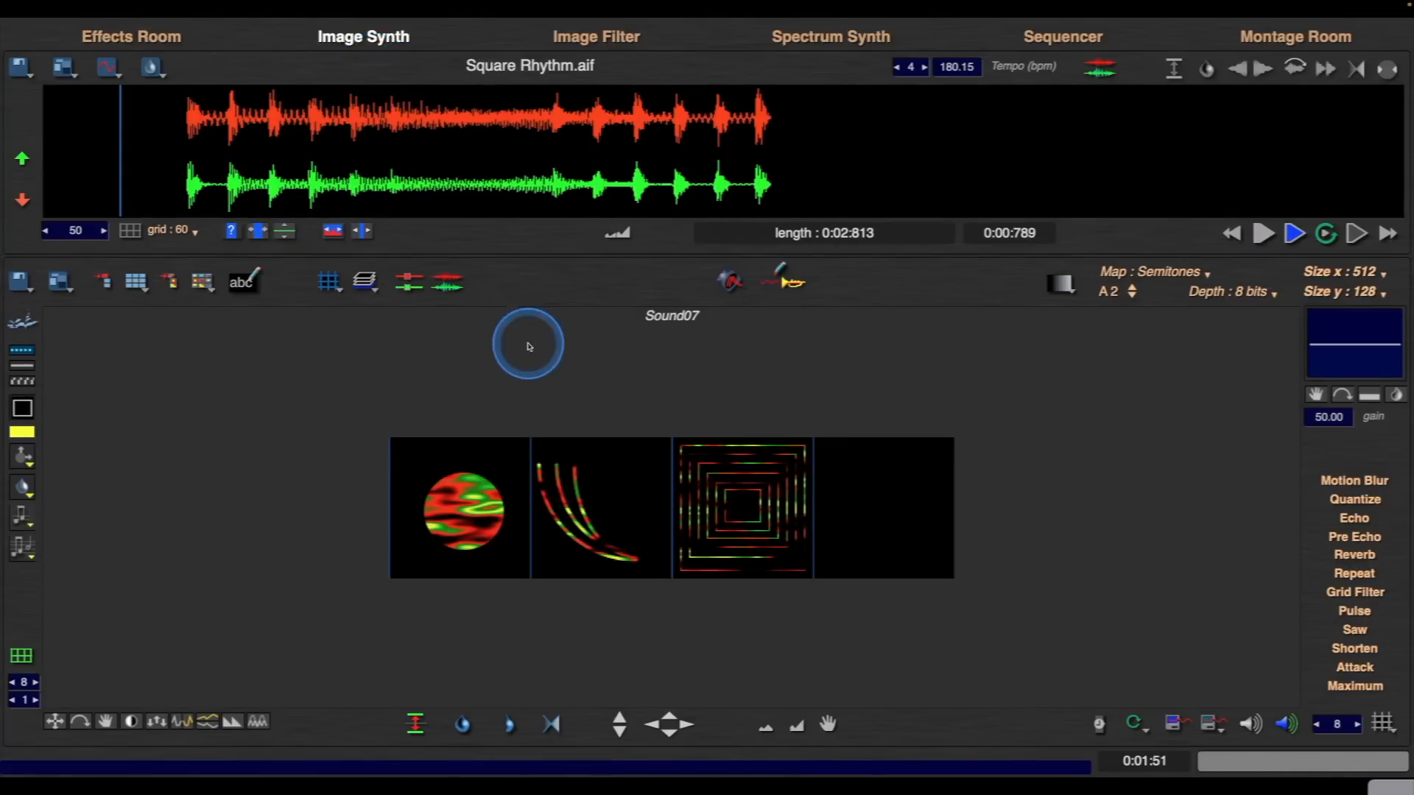
- Fit the image to the Major 2212221 scale and apply Motion Blur to it
{"action": "left_click", "coordinate": [22, 546]}
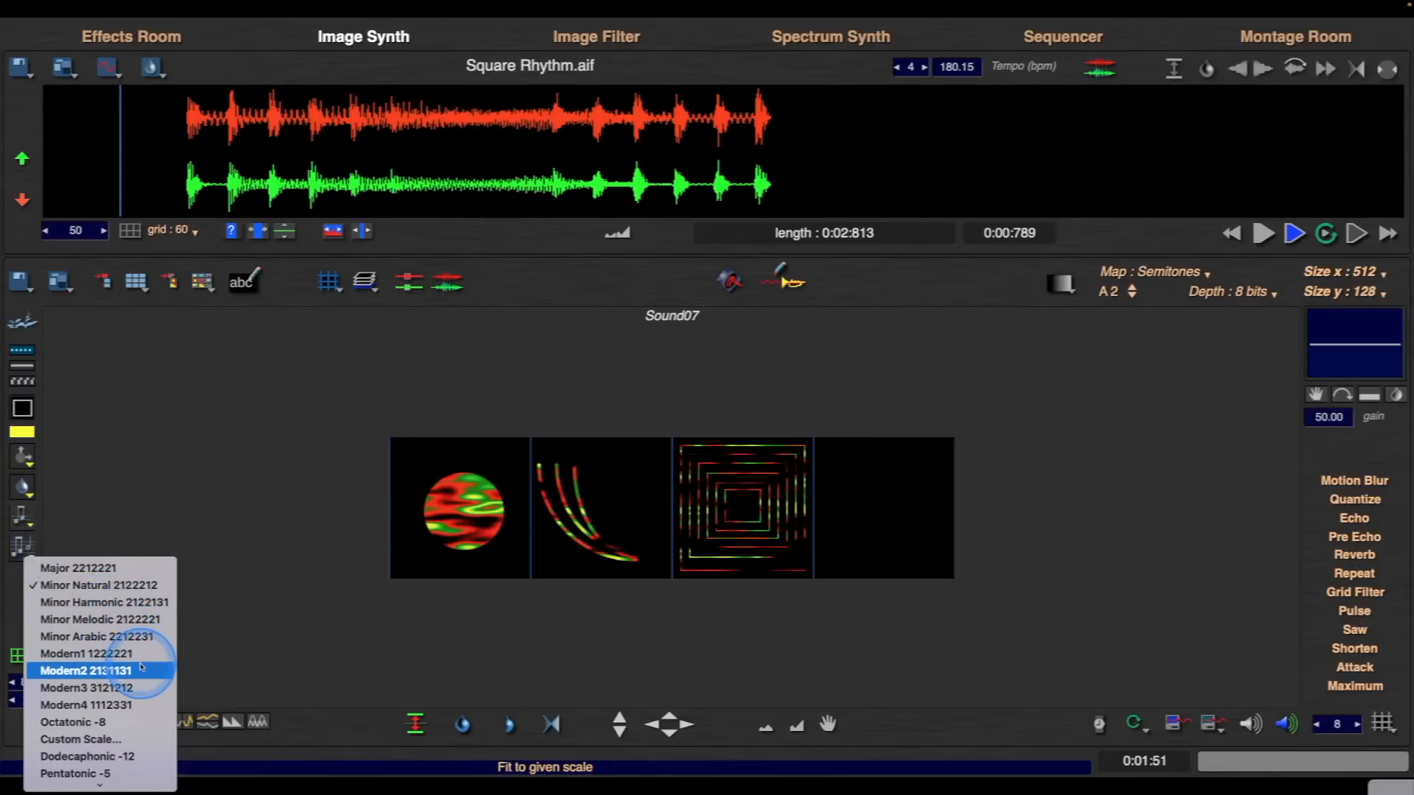
{"action": "left_click", "coordinate": [140, 570]}
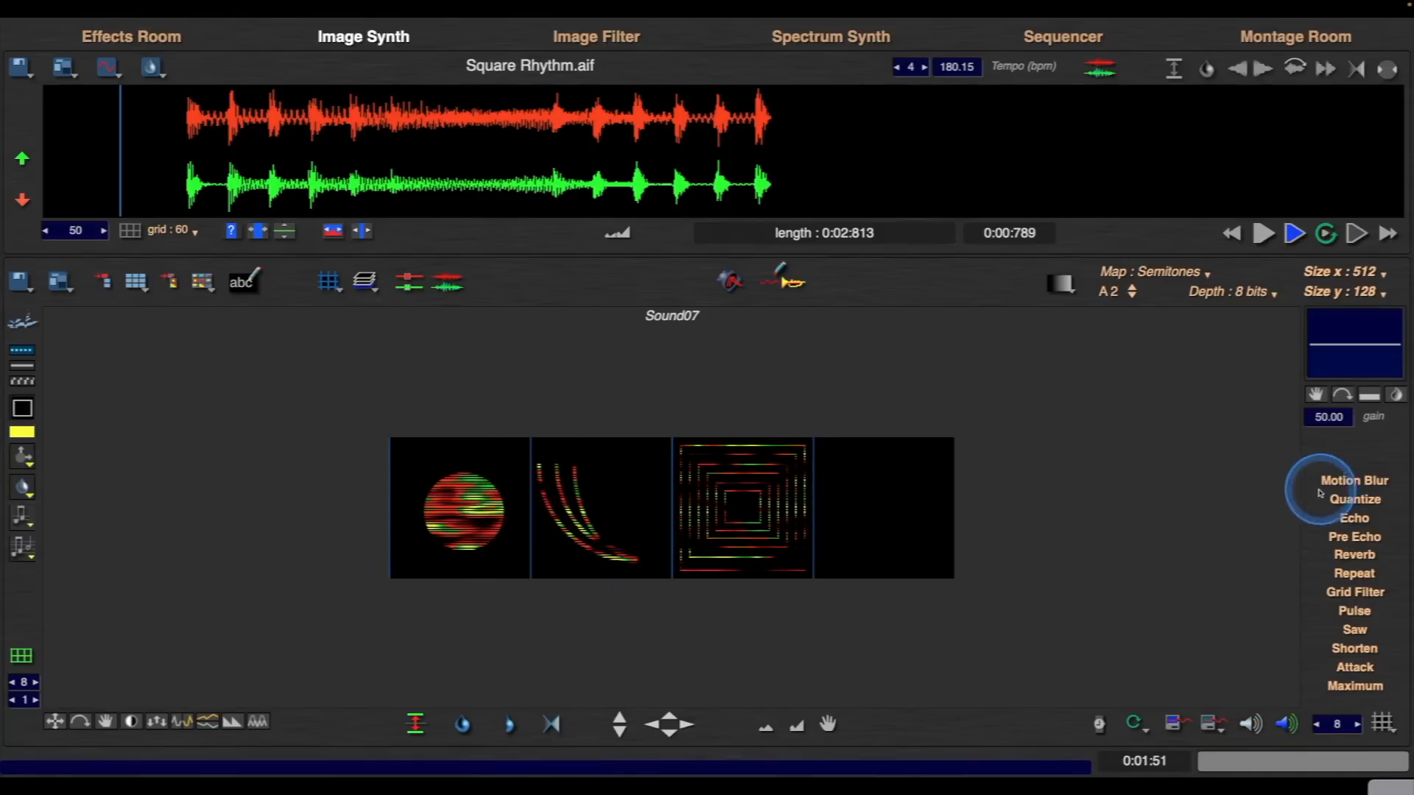
{"action": "left_click", "coordinate": [1339, 481]}
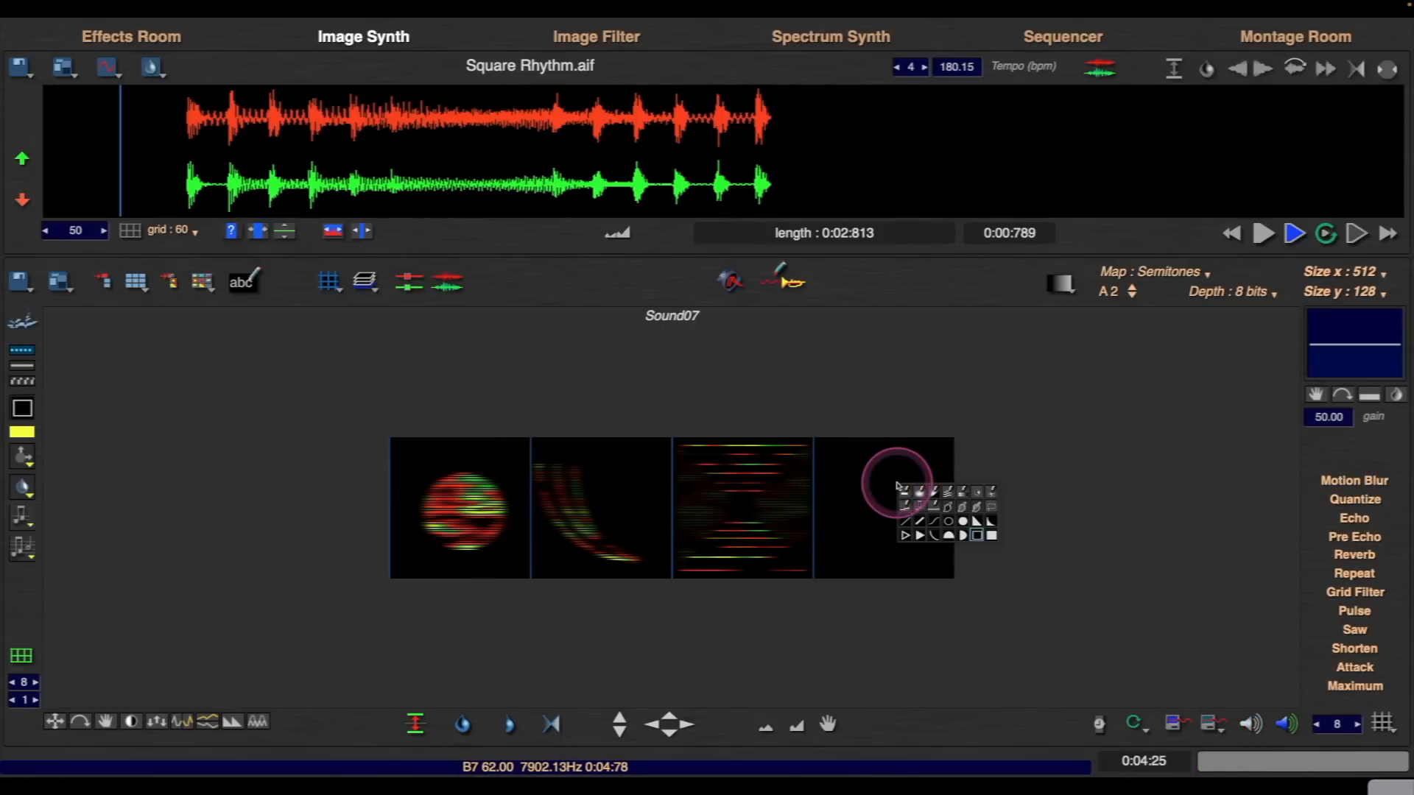
- Set the pitch map to Exponential and blend the GrainSynth instrument's wave table with Sine wave and Cosmic
{"action": "left_click", "coordinate": [1182, 271]}
{"action": "left_click", "coordinate": [1182, 273]}
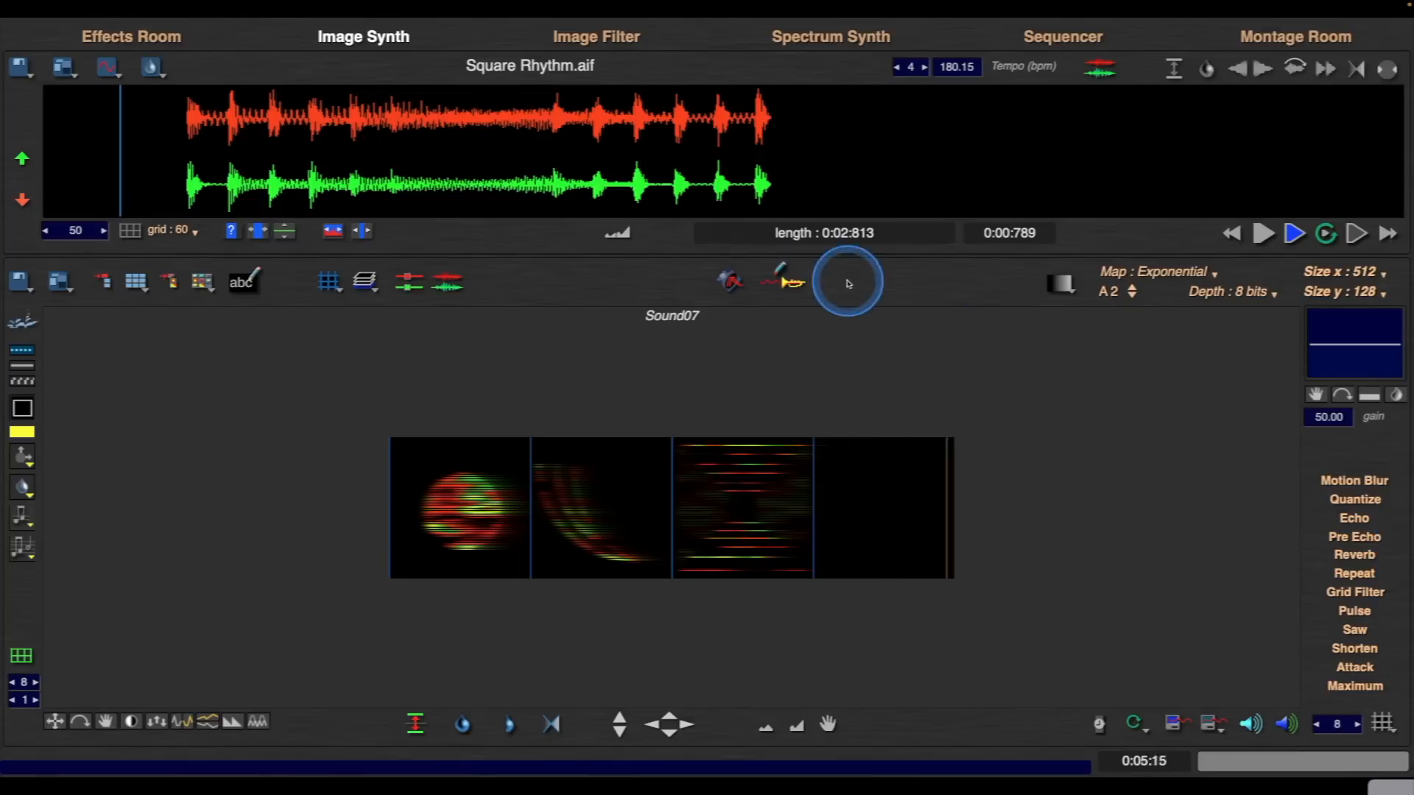
{"action": "left_click", "coordinate": [792, 283]}
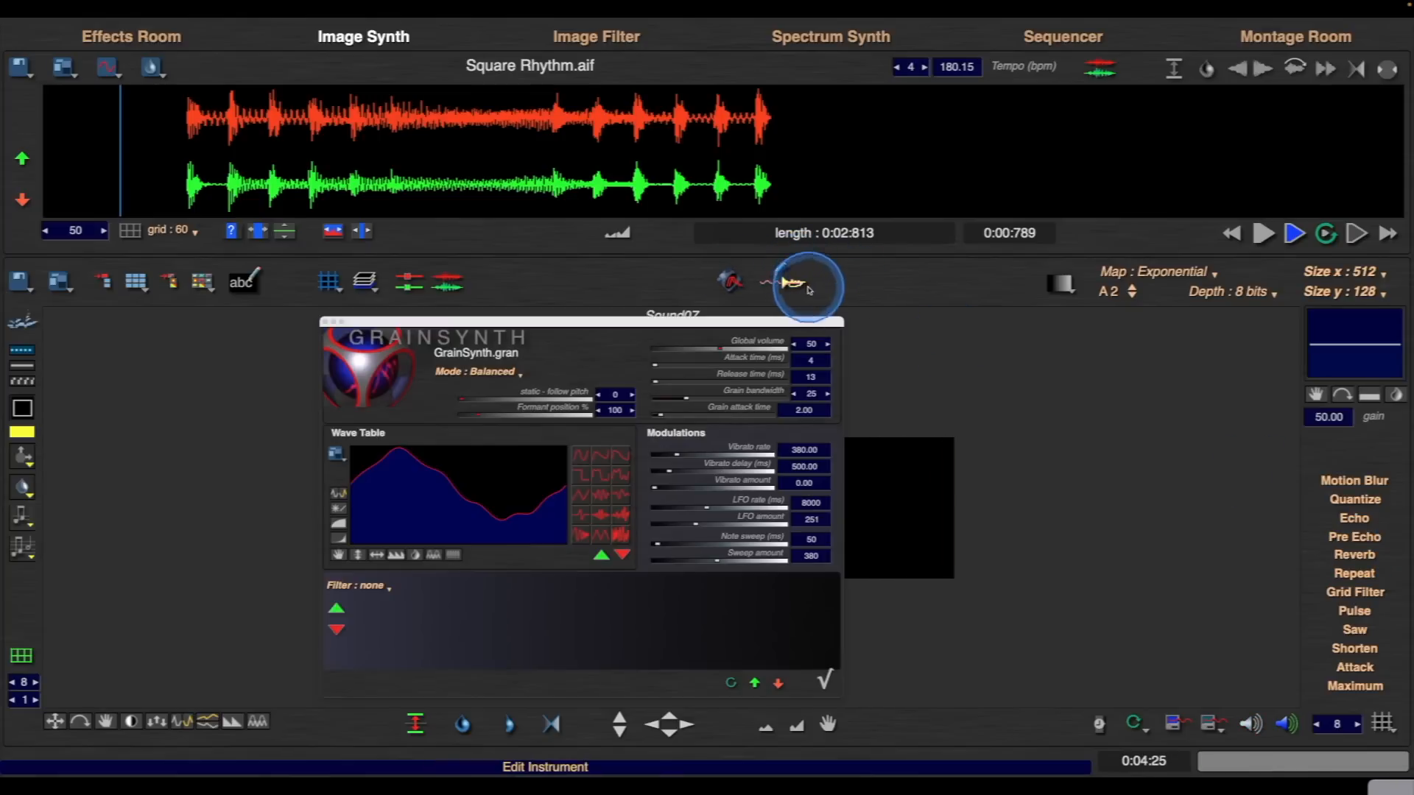
{"action": "left_click", "coordinate": [623, 454]}
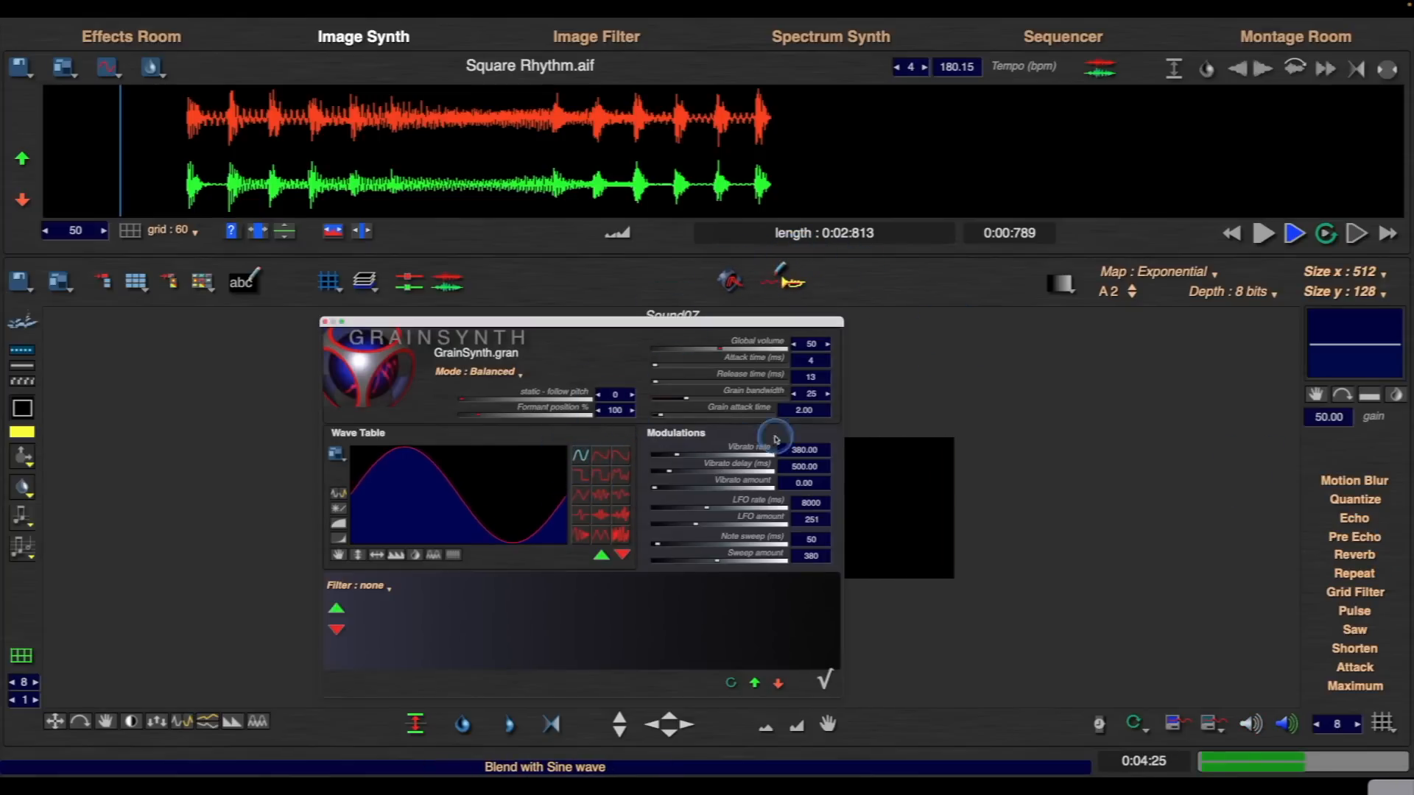
{"action": "left_click", "coordinate": [600, 515]}
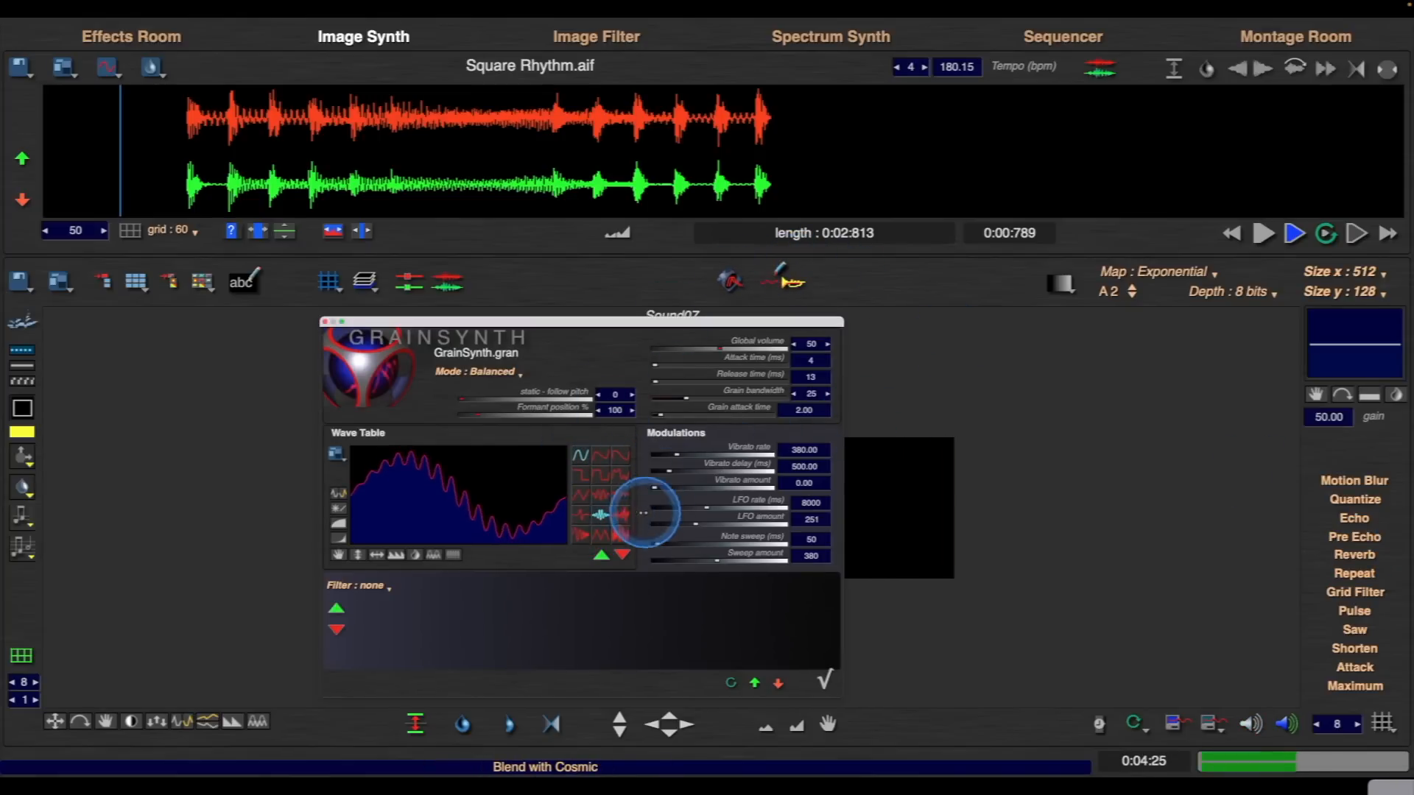
{"action": "left_click", "coordinate": [825, 679]}
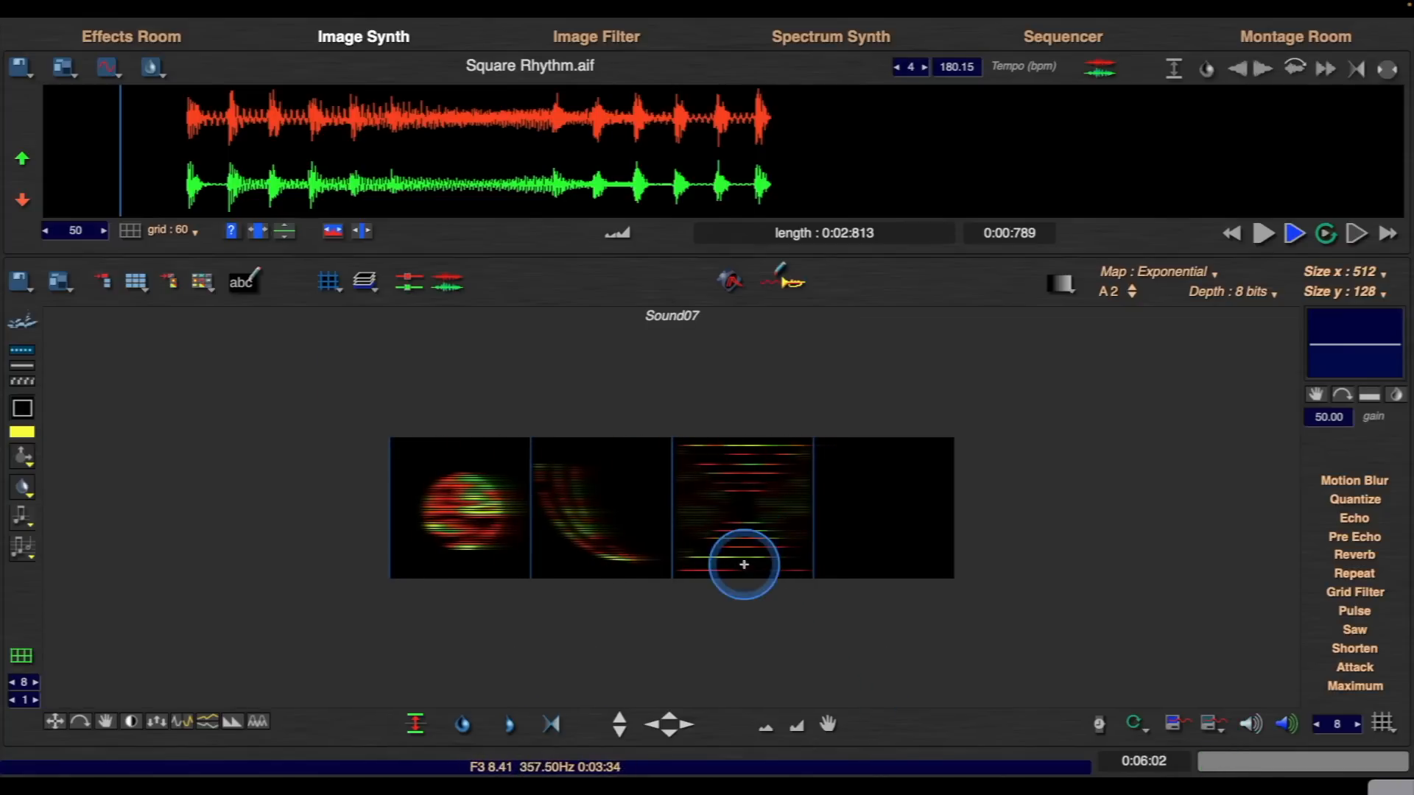
{"action": "left_click", "coordinate": [365, 281]}
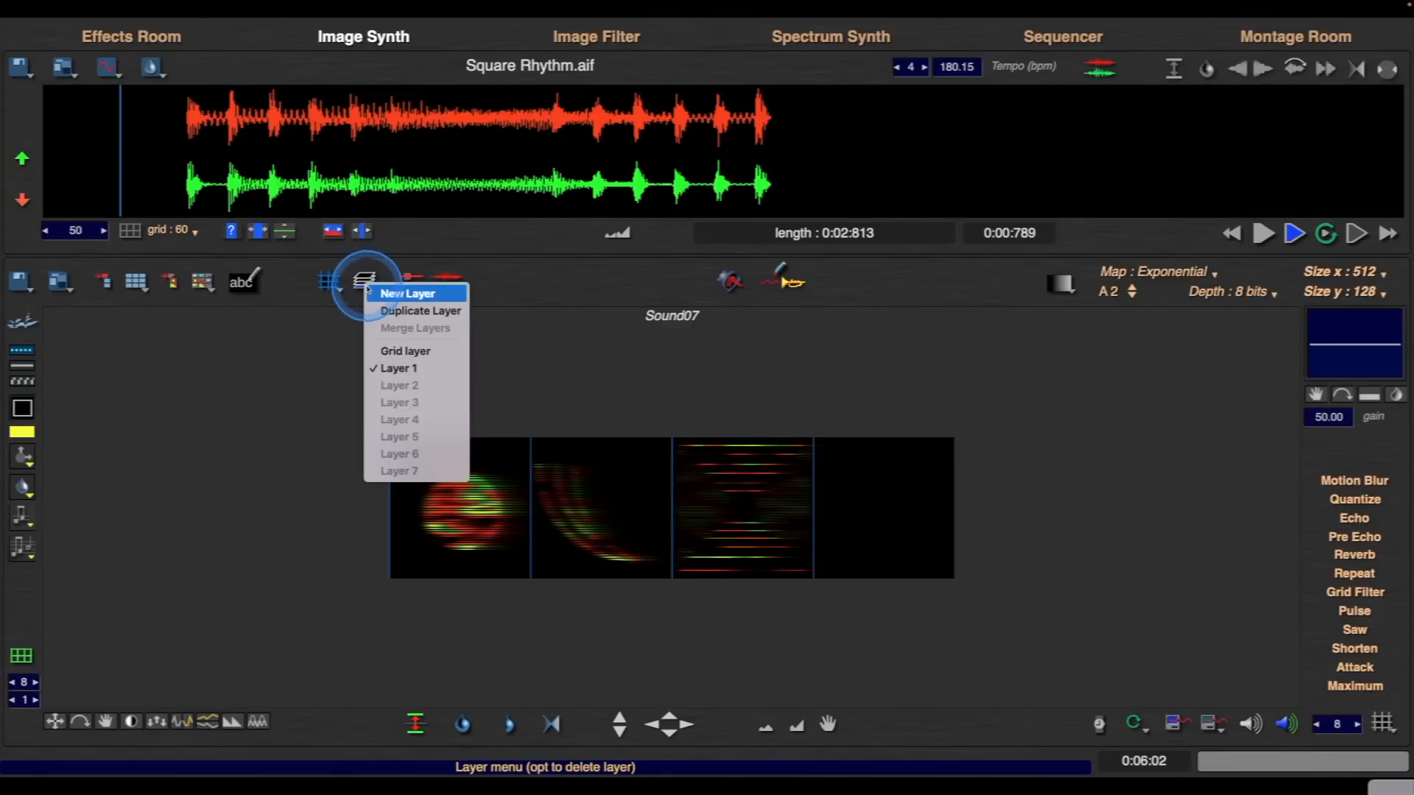
{"action": "left_click", "coordinate": [444, 360]}
{"action": "left_click", "coordinate": [620, 402]}
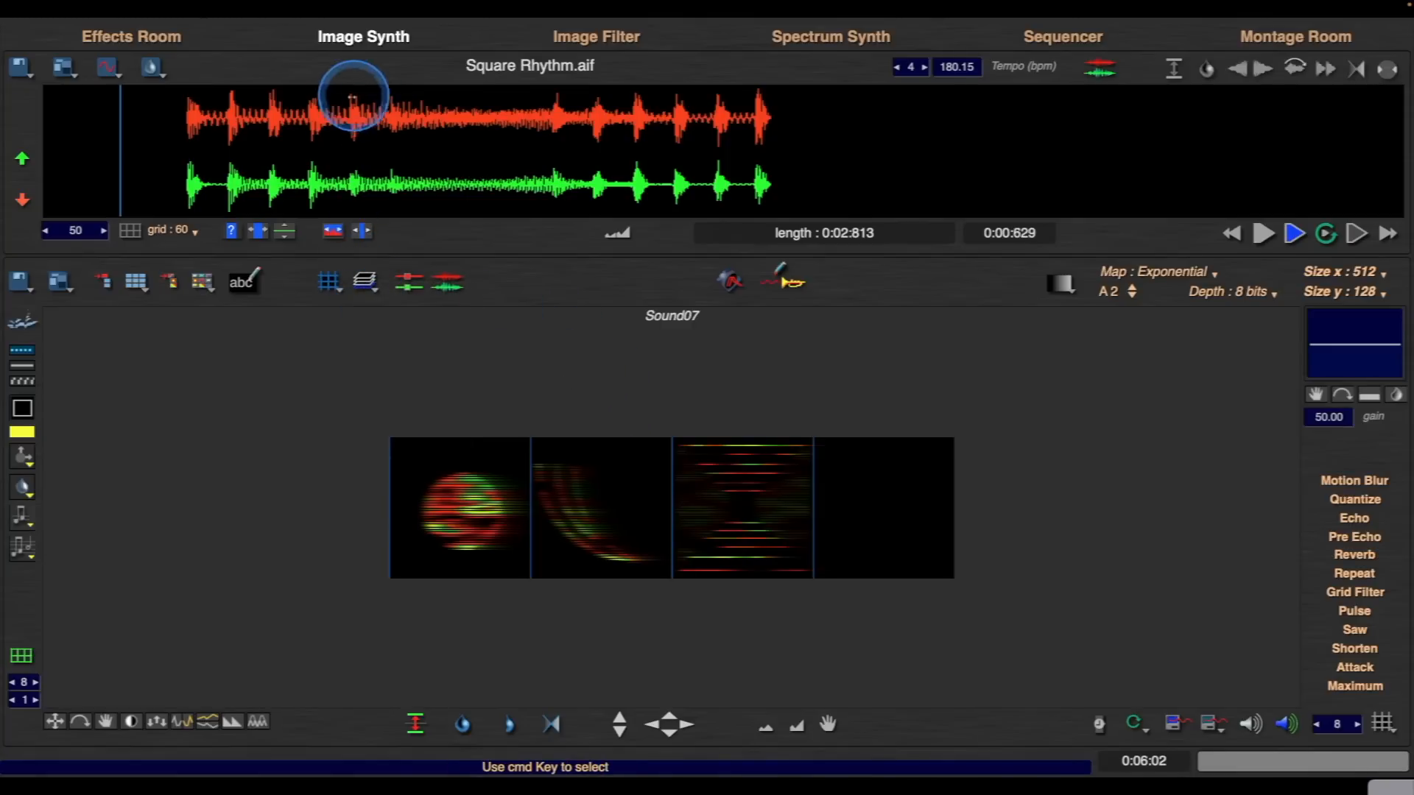
- Draw a large yellow quarter arc and a right-pointing outlined triangle in the image's empty fourth section
{"action": "right_click", "coordinate": [684, 429]}
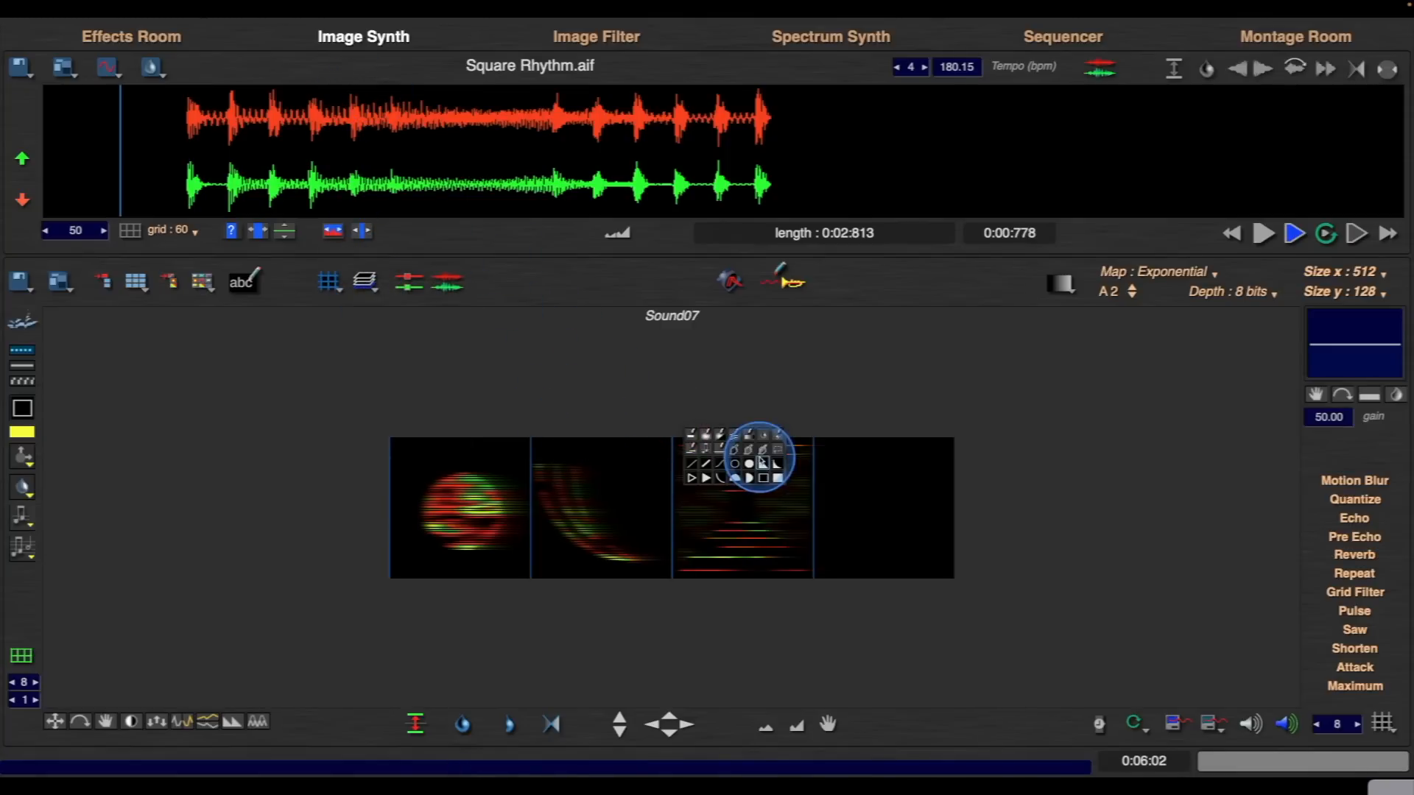
{"action": "left_click", "coordinate": [720, 477]}
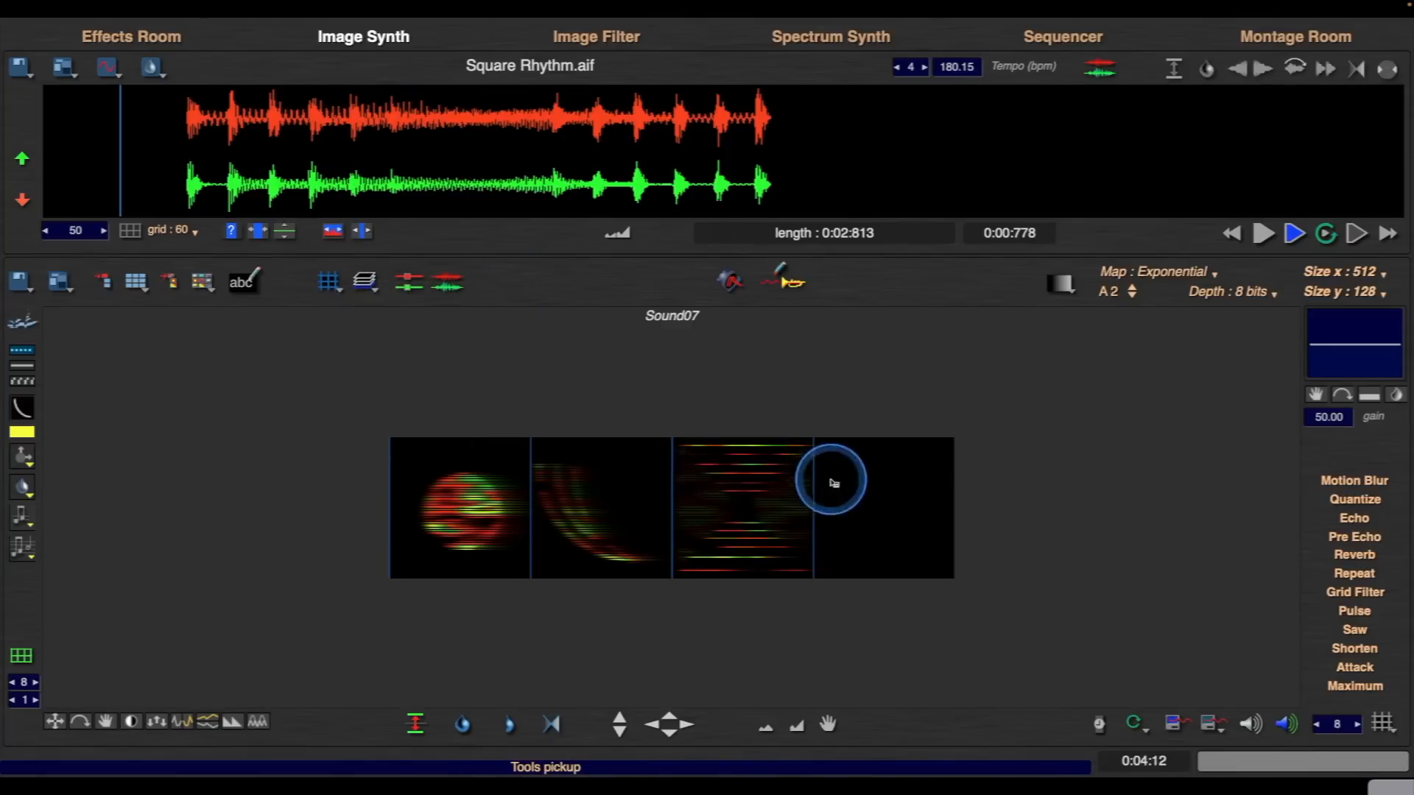
{"action": "left_click_drag", "start_coordinate": [830, 477], "coordinate": [815, 433]}
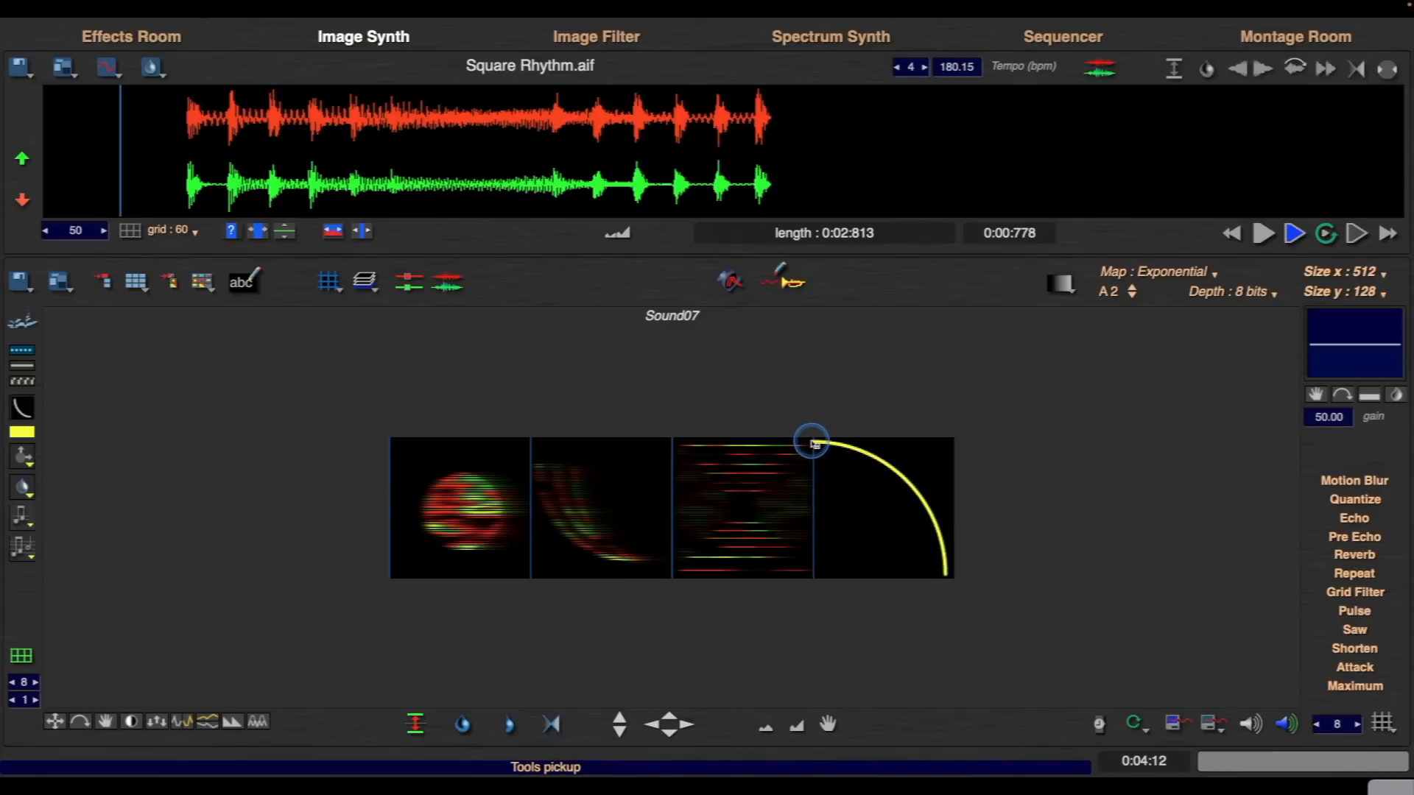
{"action": "right_click", "coordinate": [854, 488]}
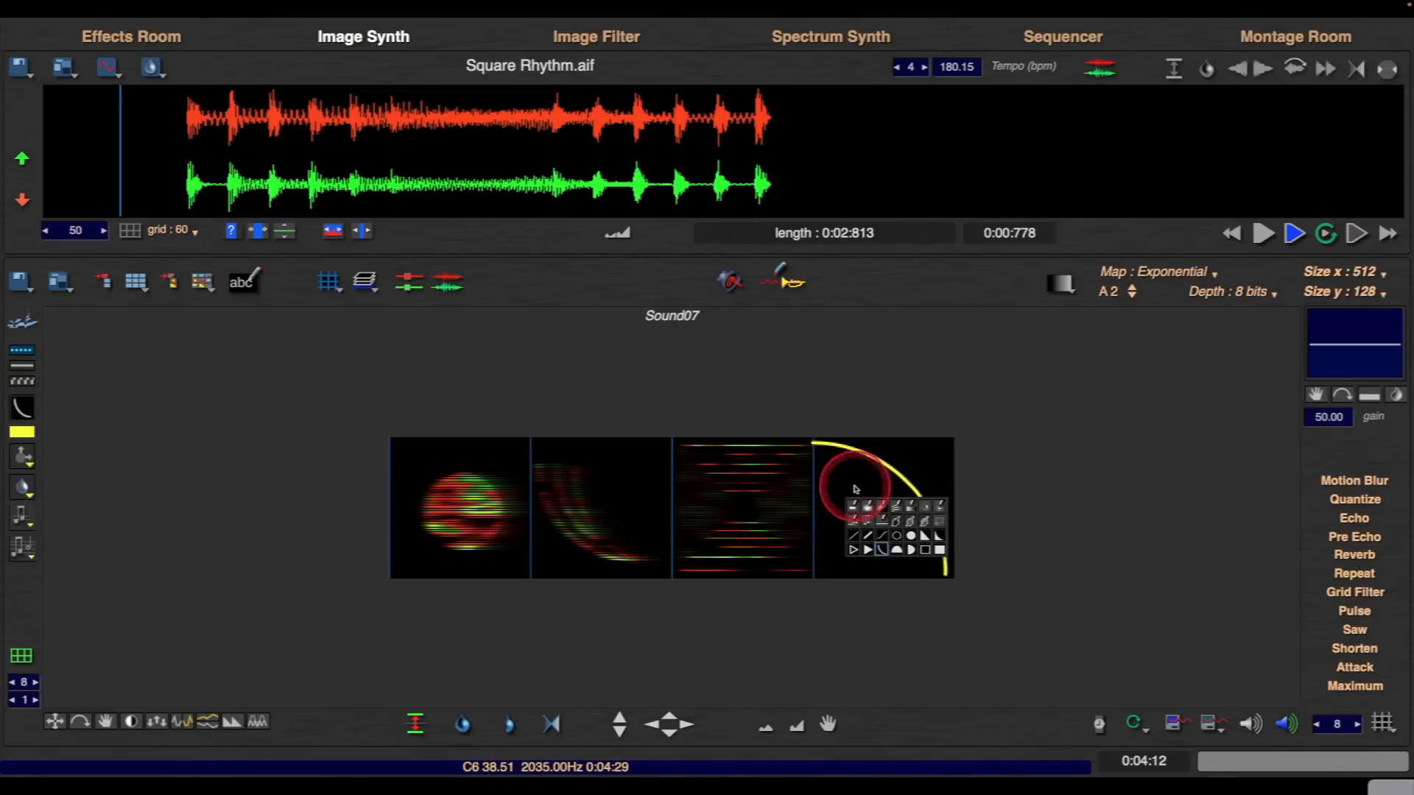
{"action": "left_click", "coordinate": [852, 547]}
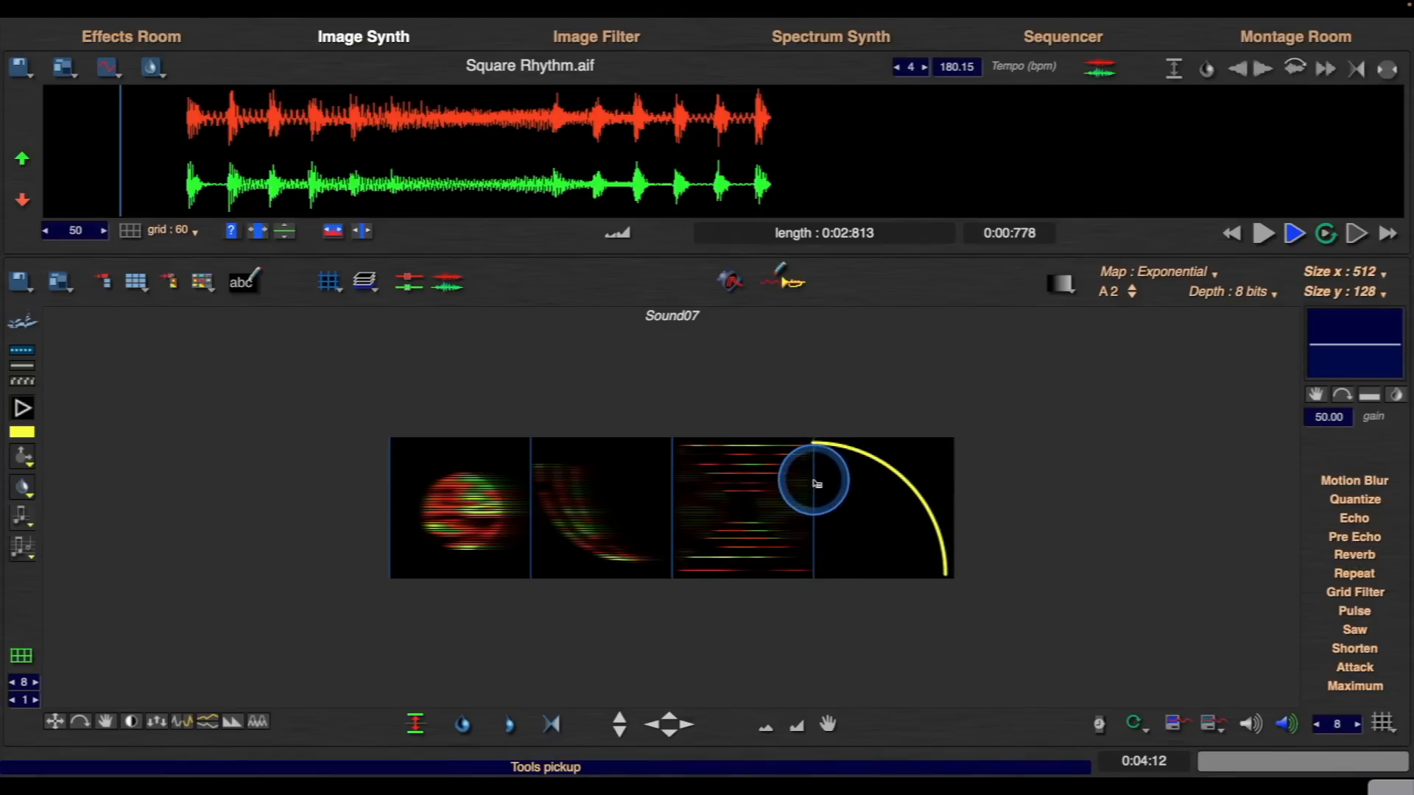
{"action": "left_click", "coordinate": [816, 480]}
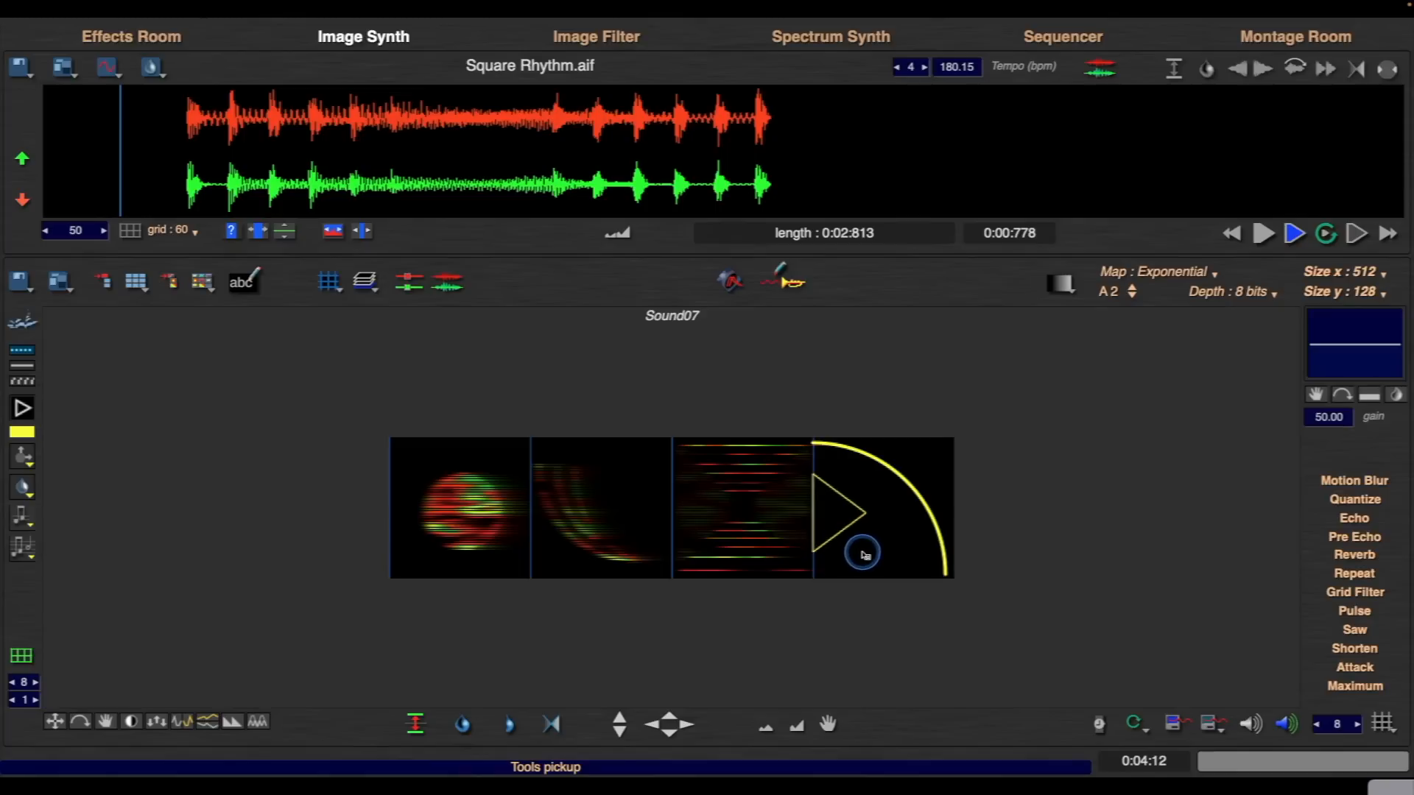
- Draw a thin rising S-curve across the fourth section and play the image
{"action": "right_click", "coordinate": [930, 554]}
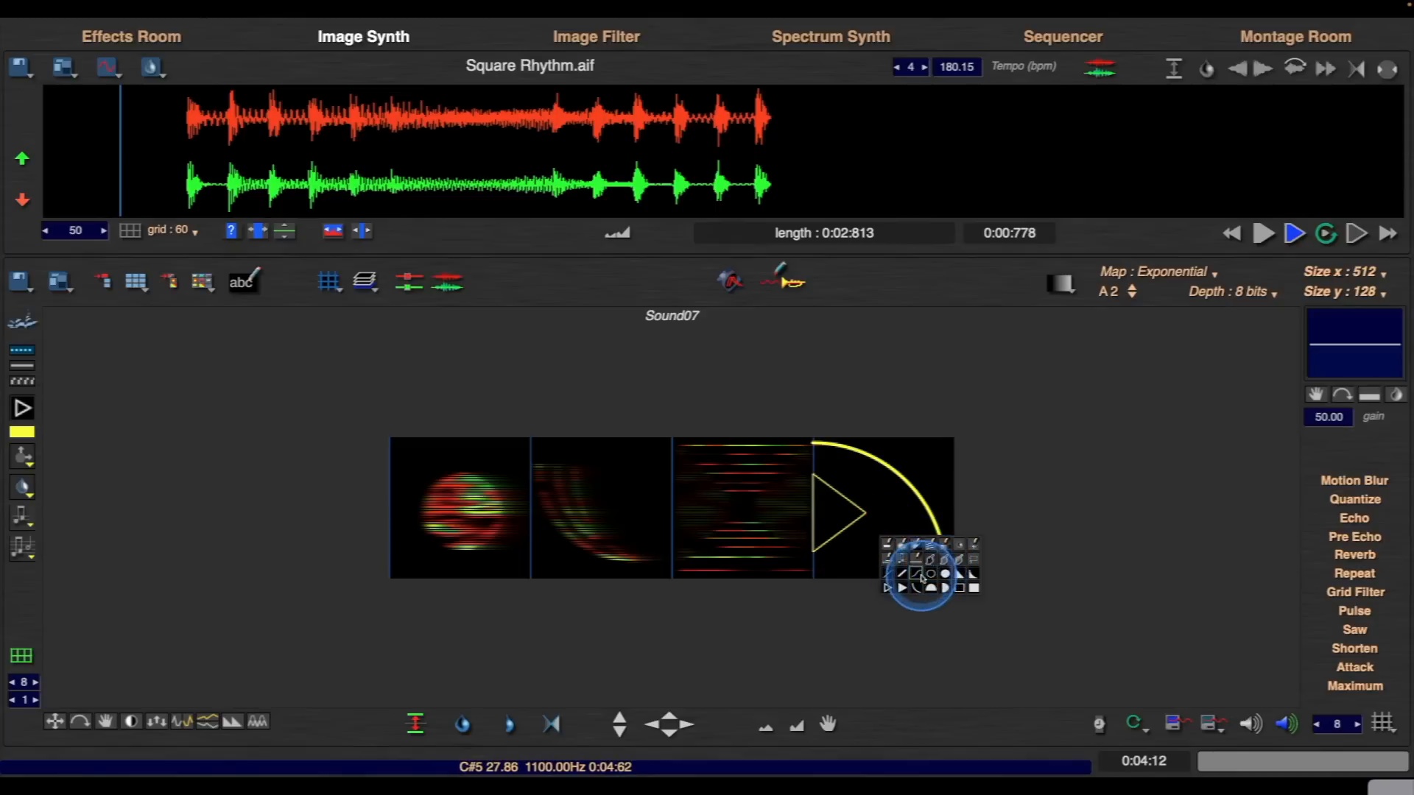
{"action": "left_click", "coordinate": [931, 559]}
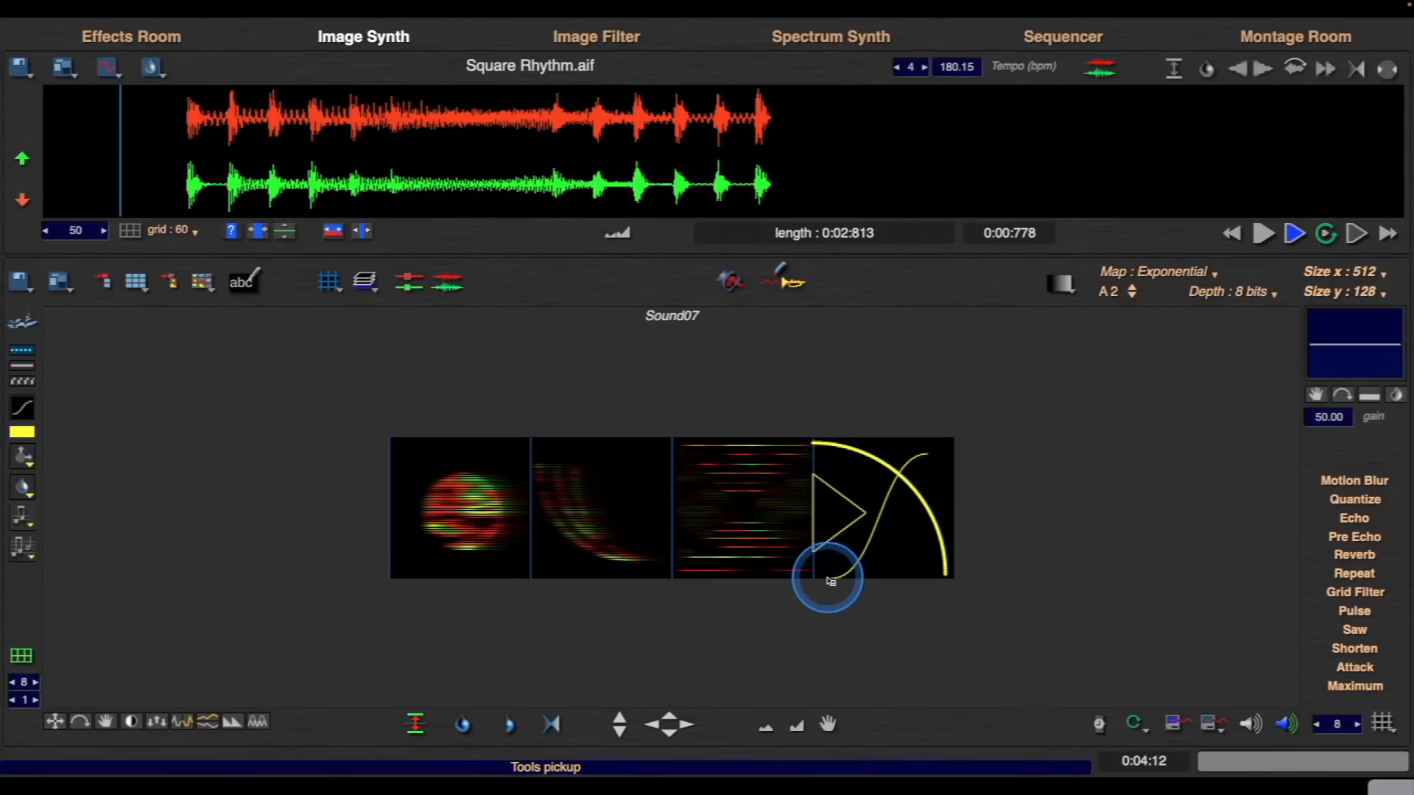
{"action": "key", "text": "space"}
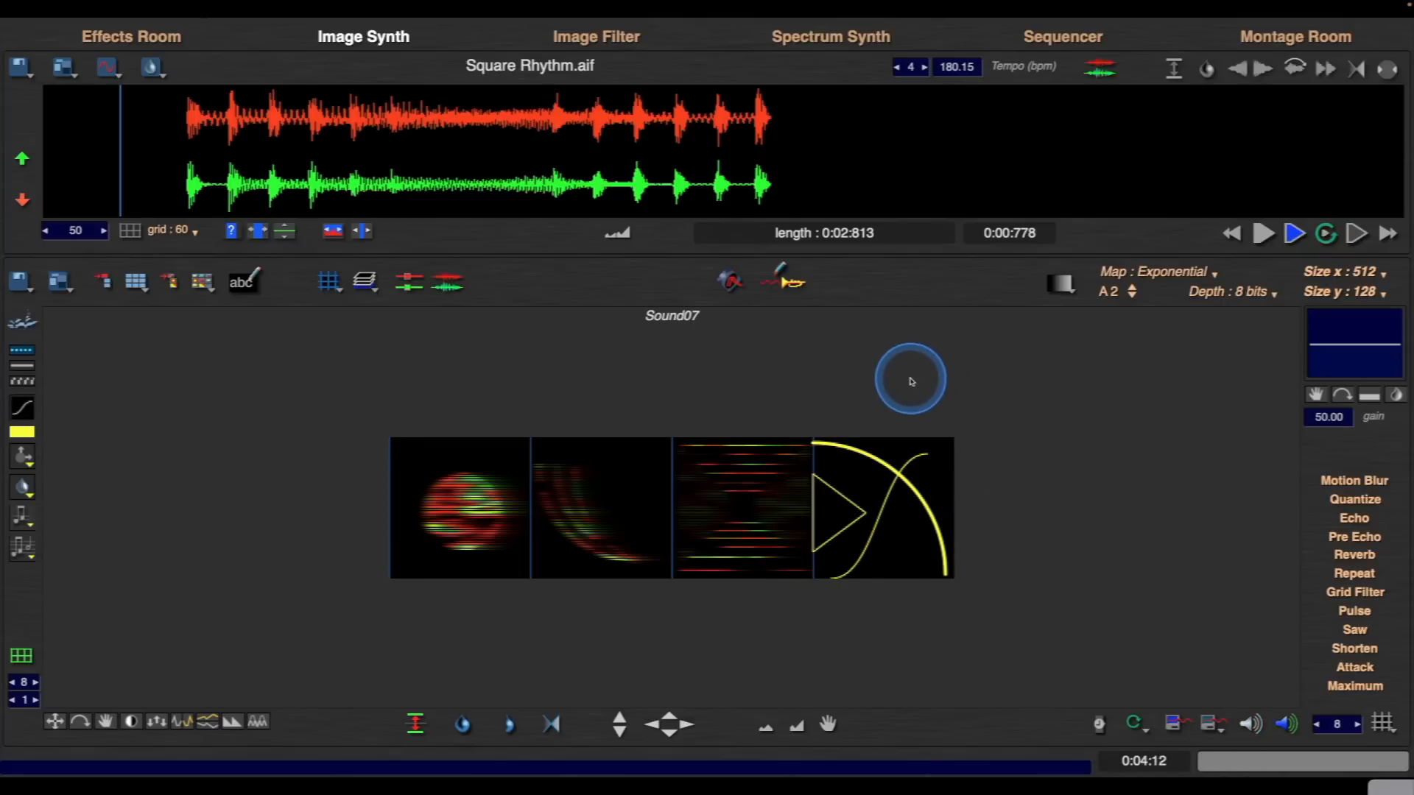
- Analyze Sound07 into a spectrum in the Spectrum Synth and set the spectrum size to 2048
{"action": "left_click", "coordinate": [821, 40]}
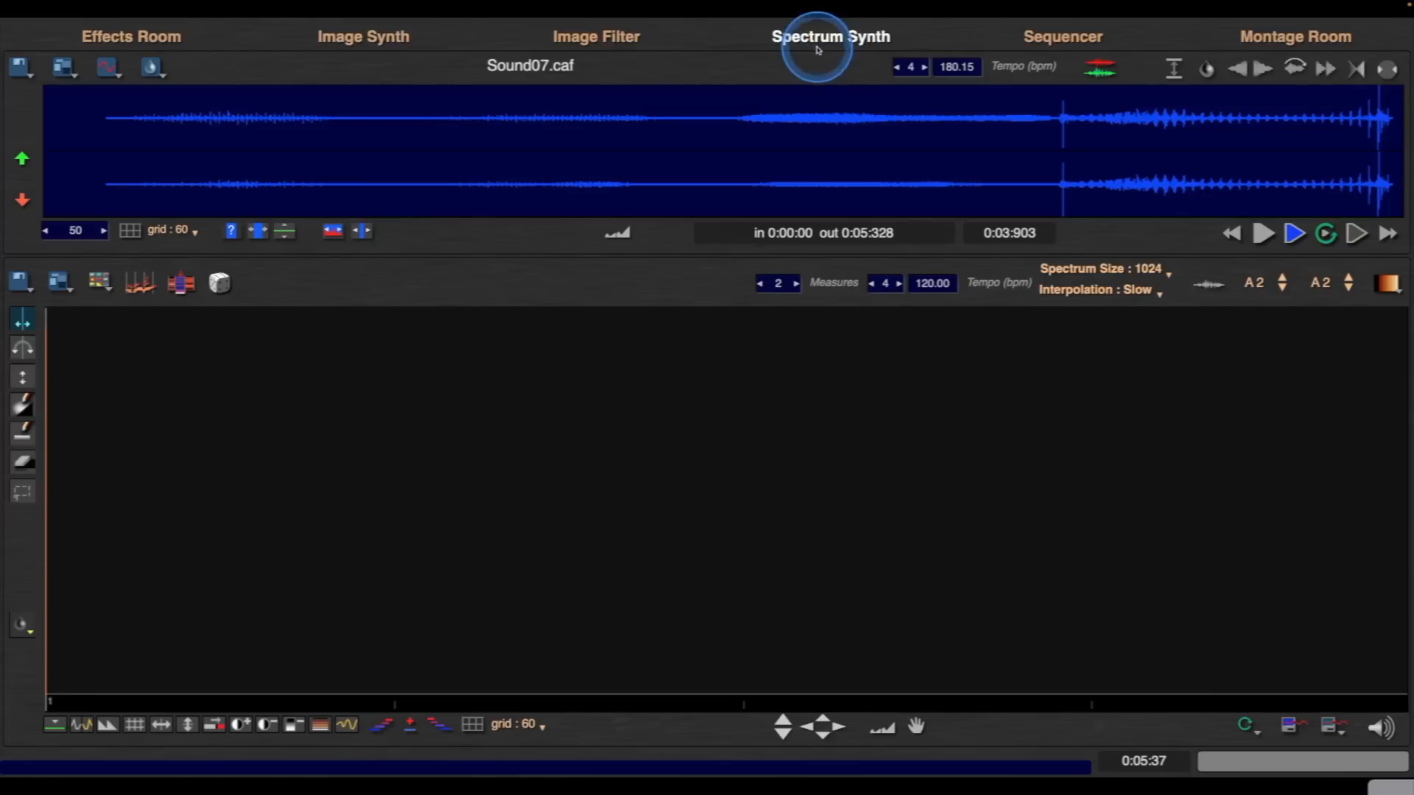
{"action": "left_click", "coordinate": [141, 281]}
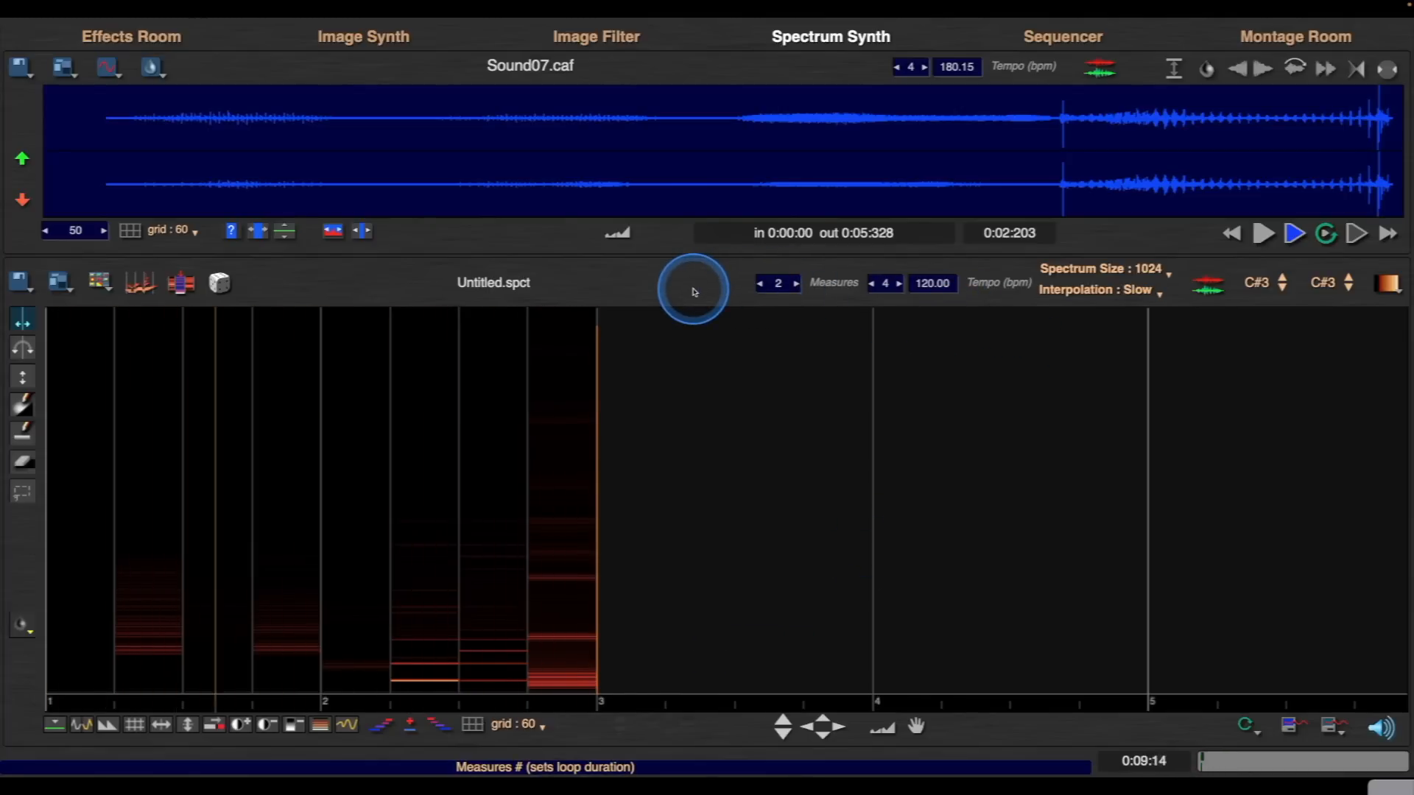
{"action": "left_click", "coordinate": [1120, 269]}
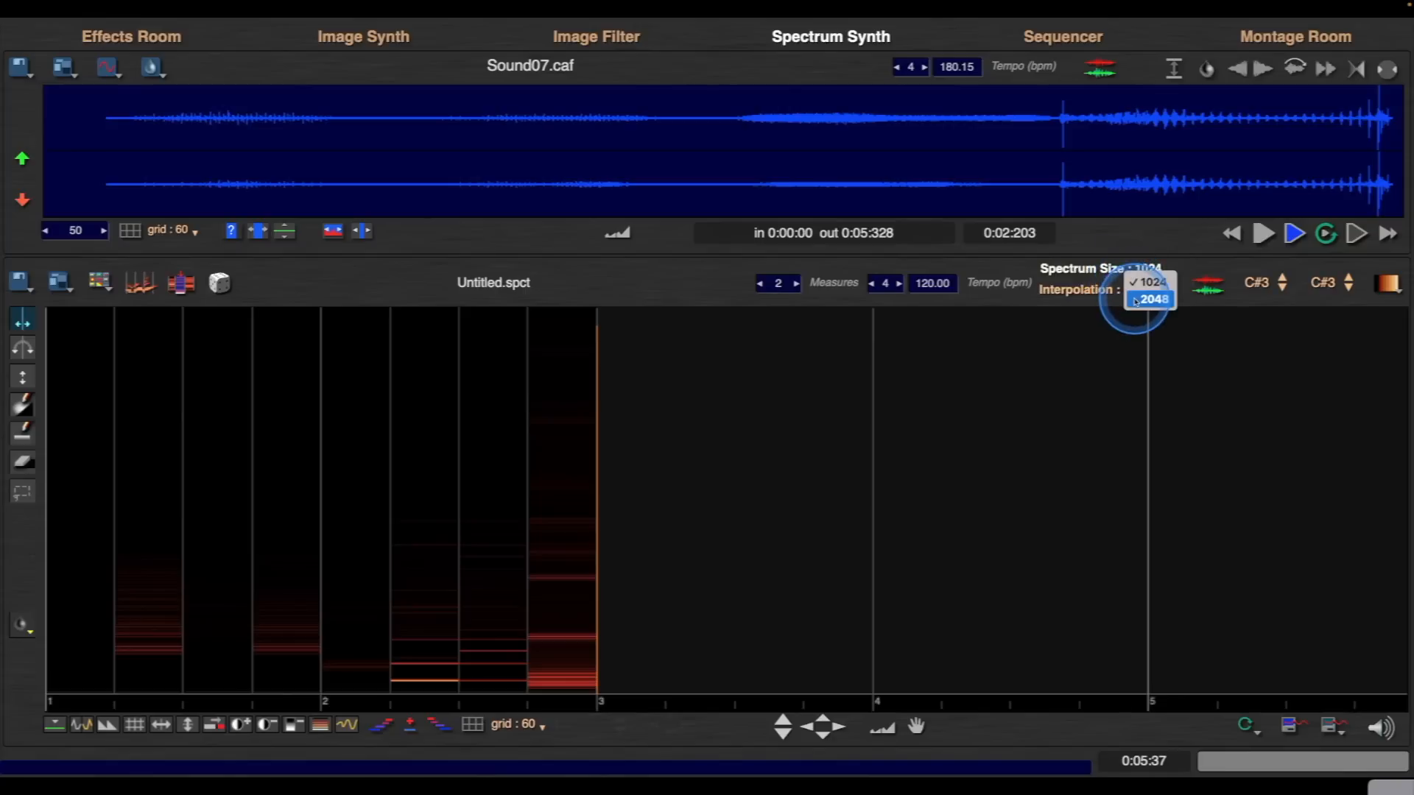
{"action": "left_click", "coordinate": [1135, 300]}
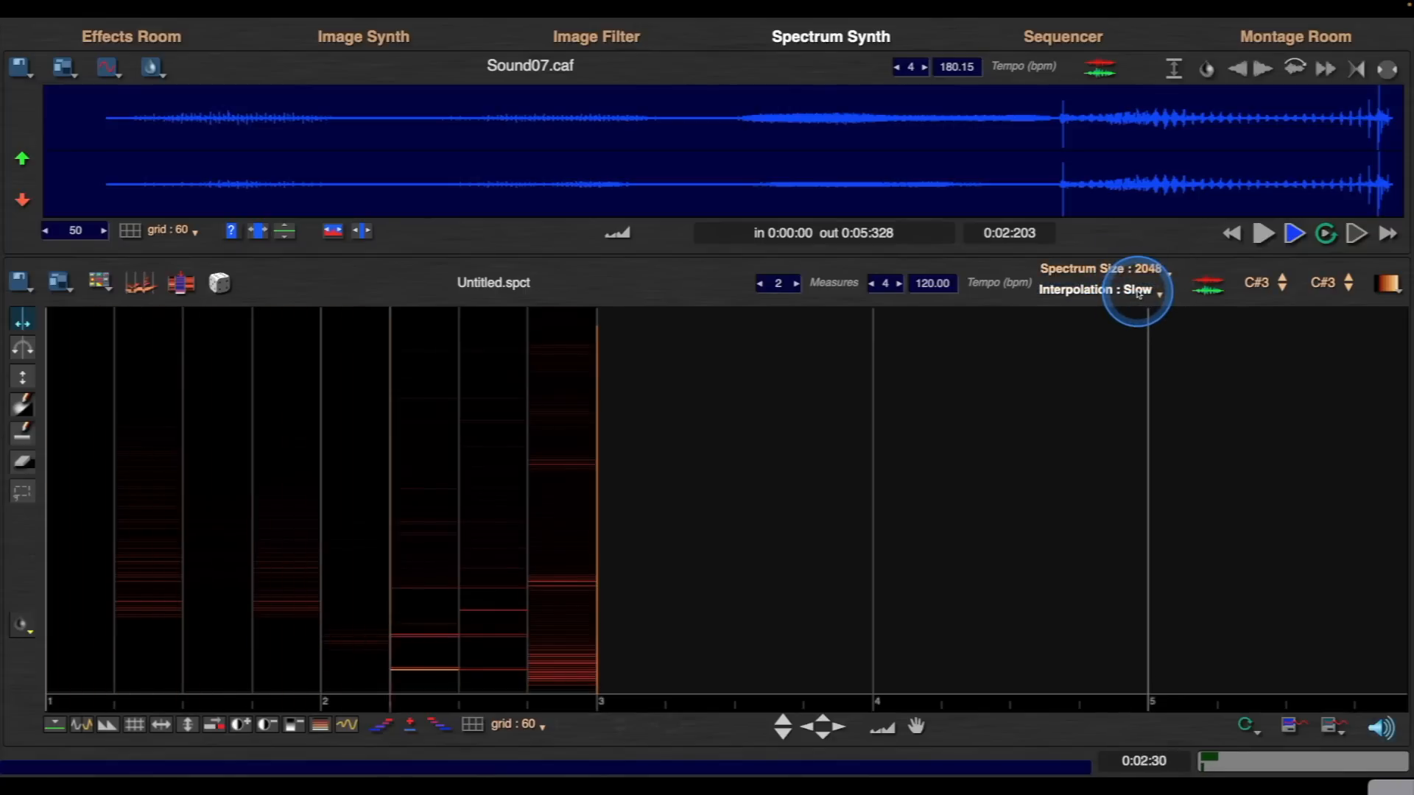
- Try the Fast interpolation on the playing spectrum, then set the interpolation to Attack S
{"action": "left_click", "coordinate": [1138, 293]}
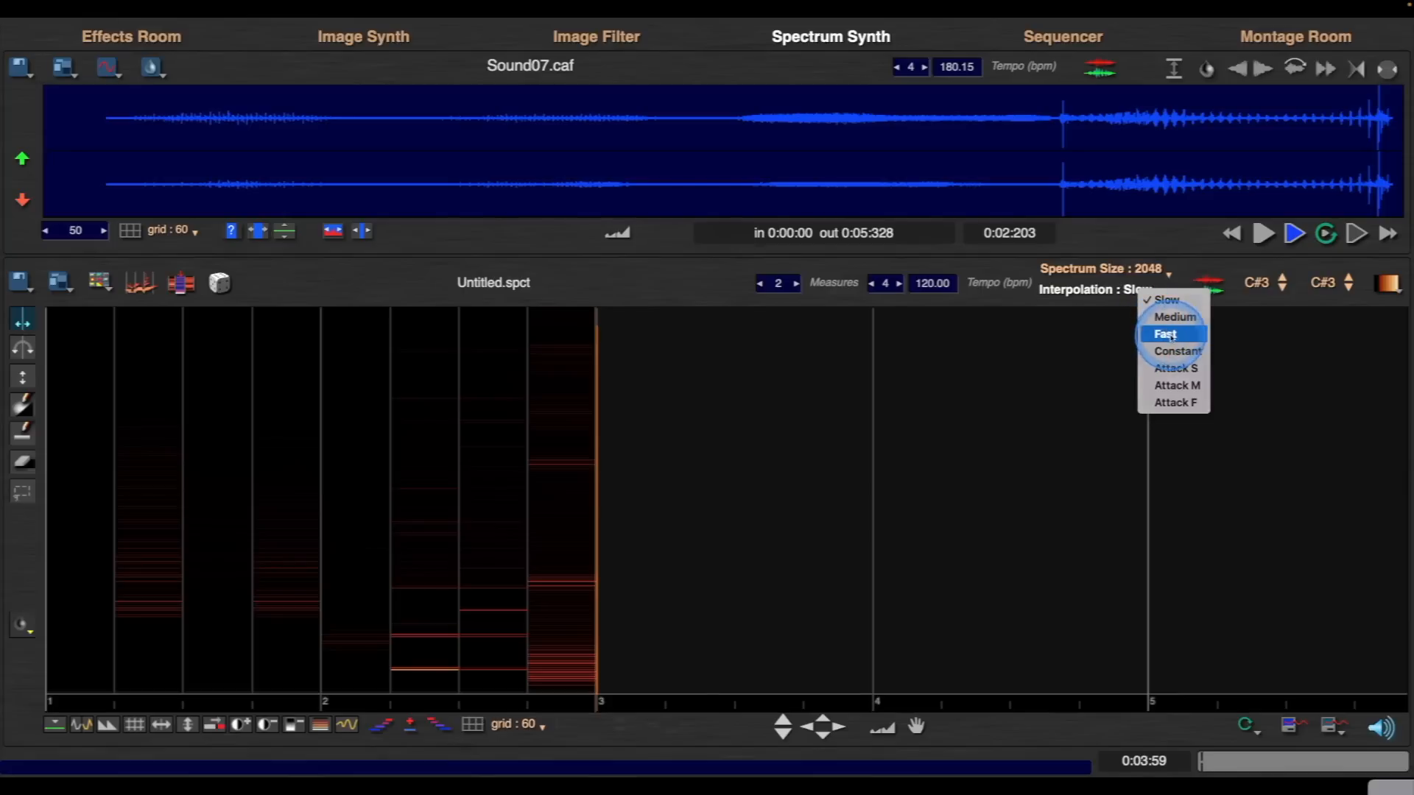
{"action": "left_click", "coordinate": [1171, 336]}
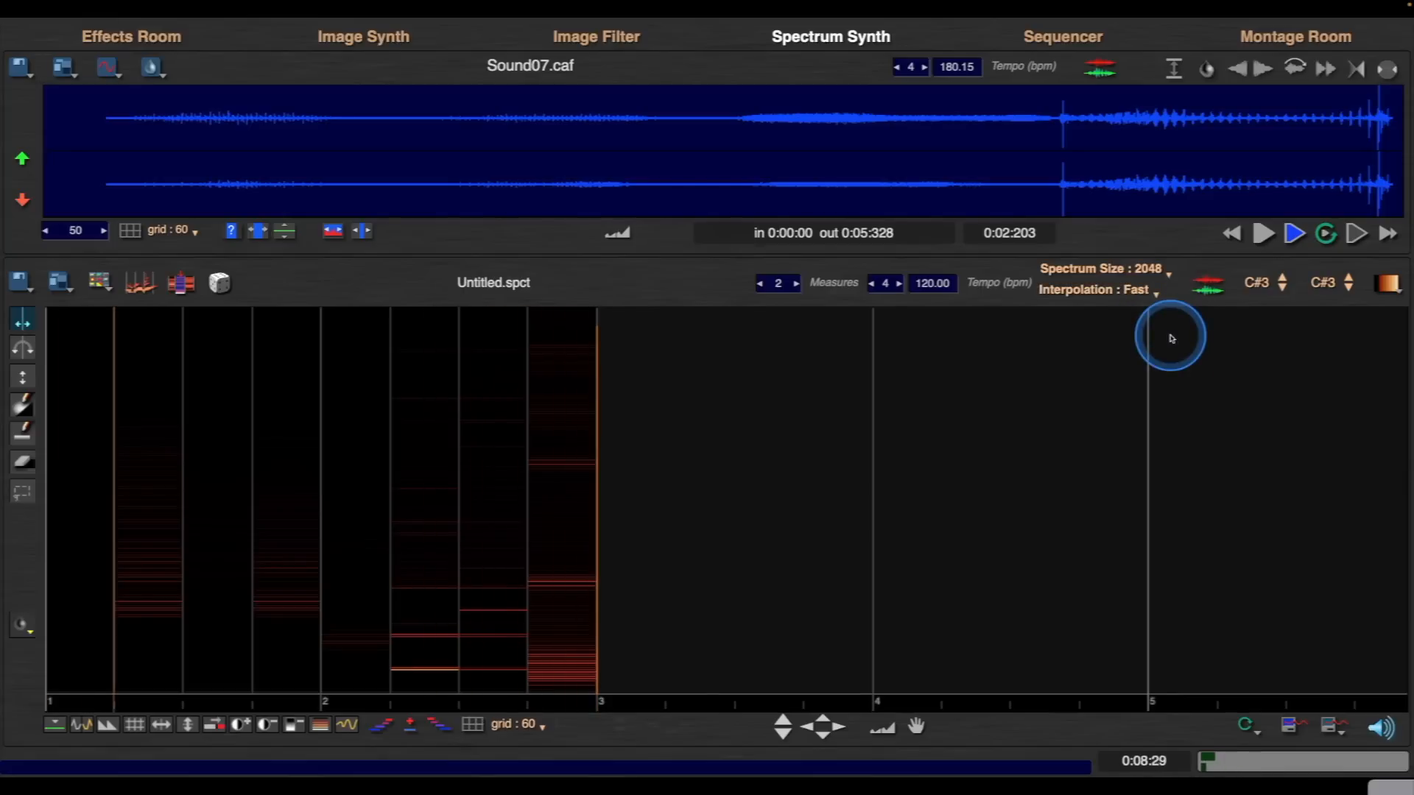
{"action": "left_click", "coordinate": [1144, 308]}
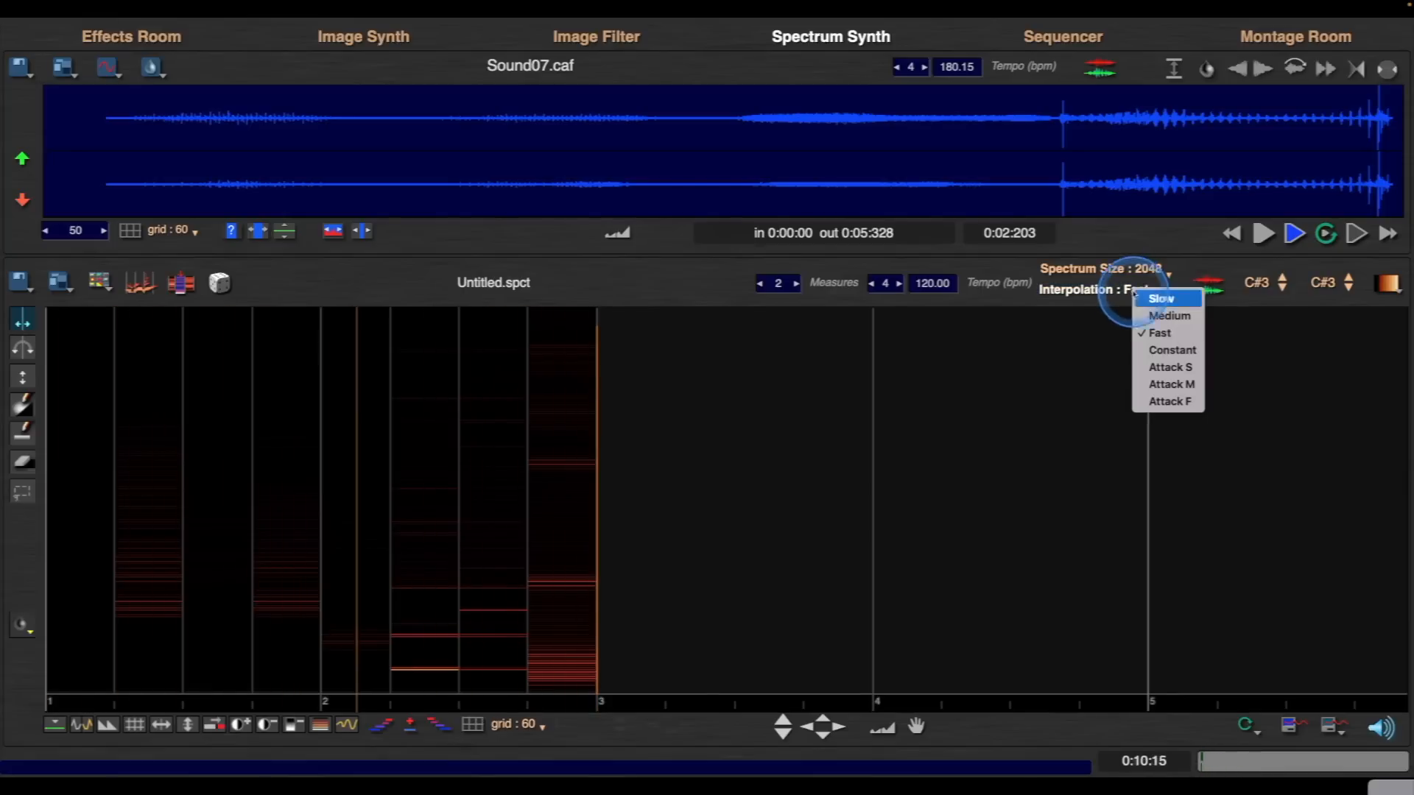
{"action": "left_click", "coordinate": [1170, 377]}
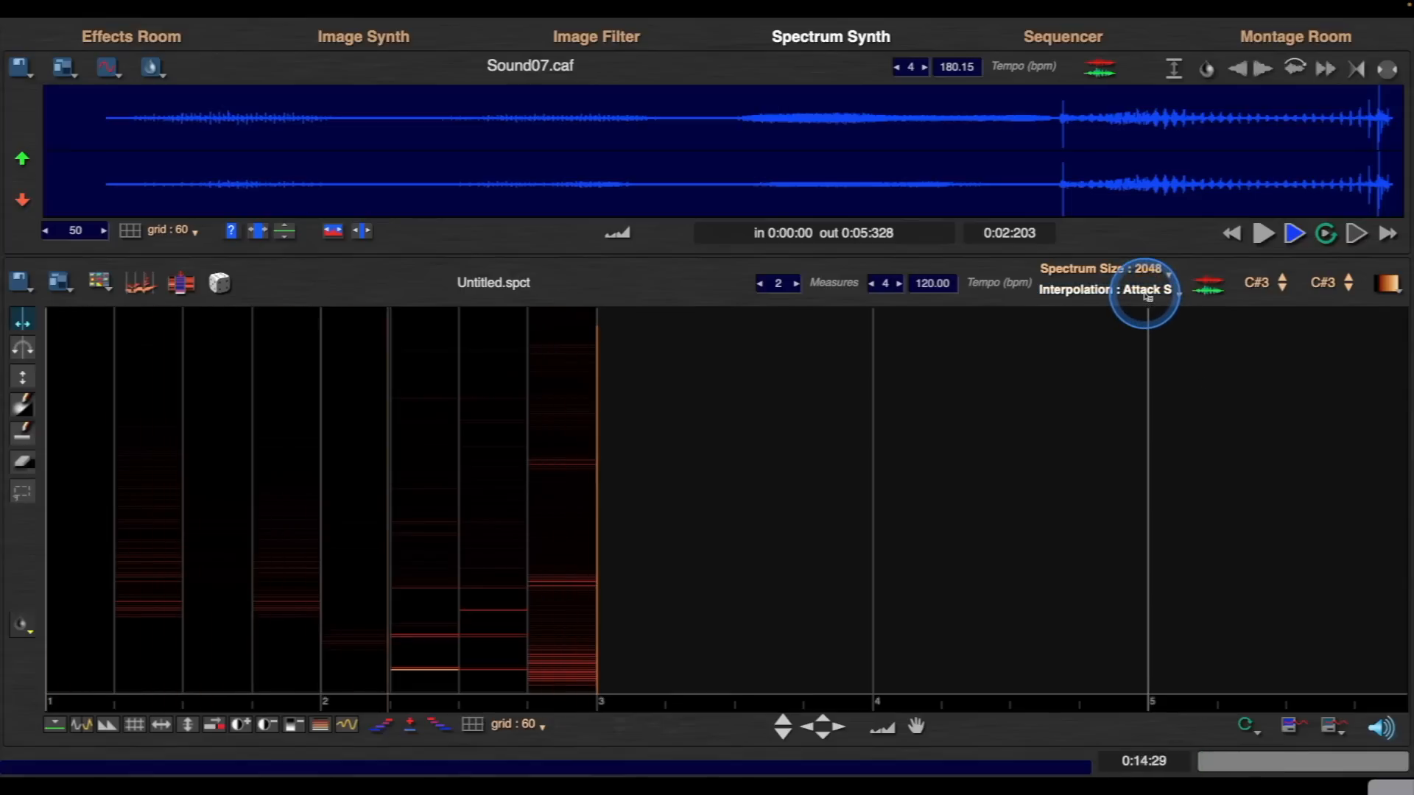
- Set the spectrum to 3 beats per measure, try very fast tempos, and set the tempo to 180 bpm
{"action": "left_click", "coordinate": [873, 284]}
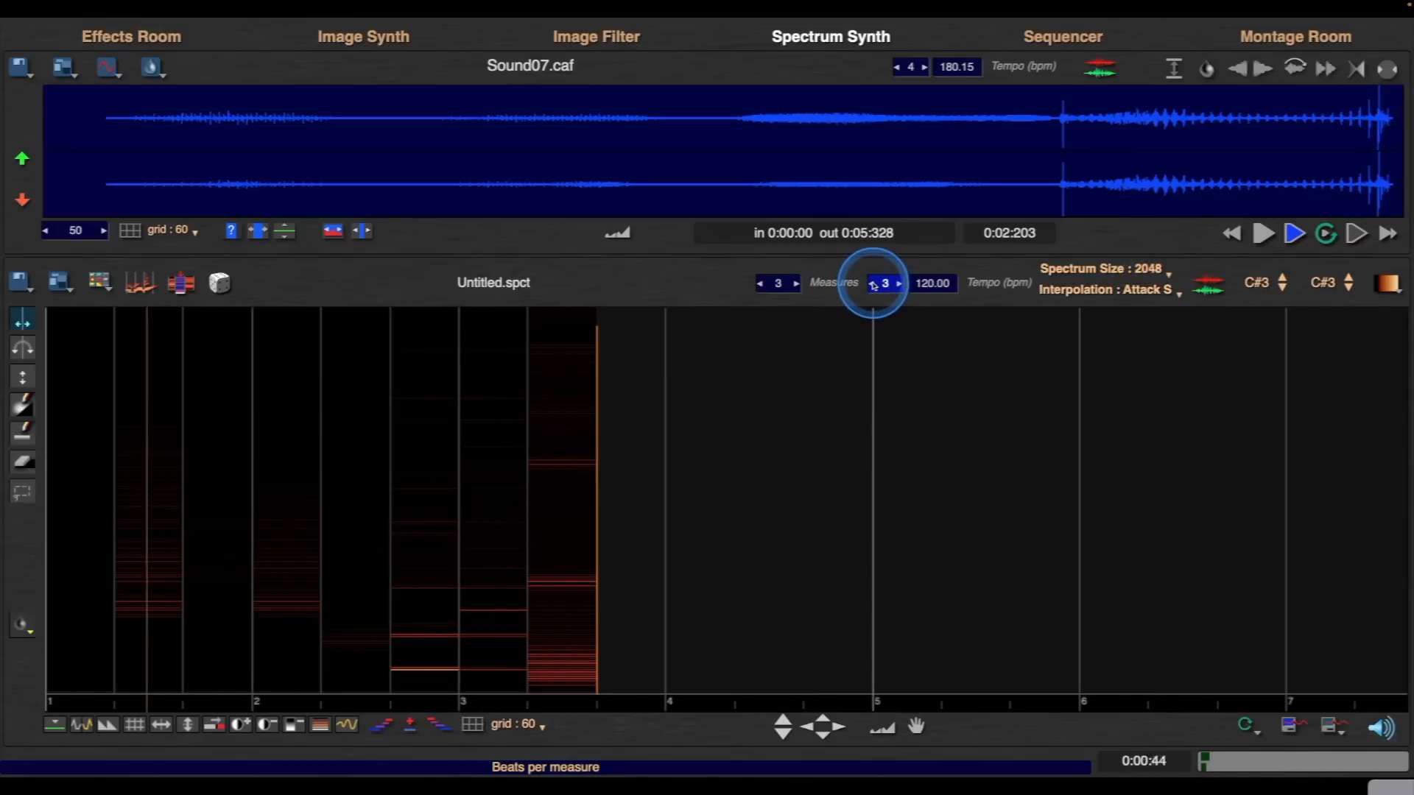
{"action": "left_click", "coordinate": [924, 283]}
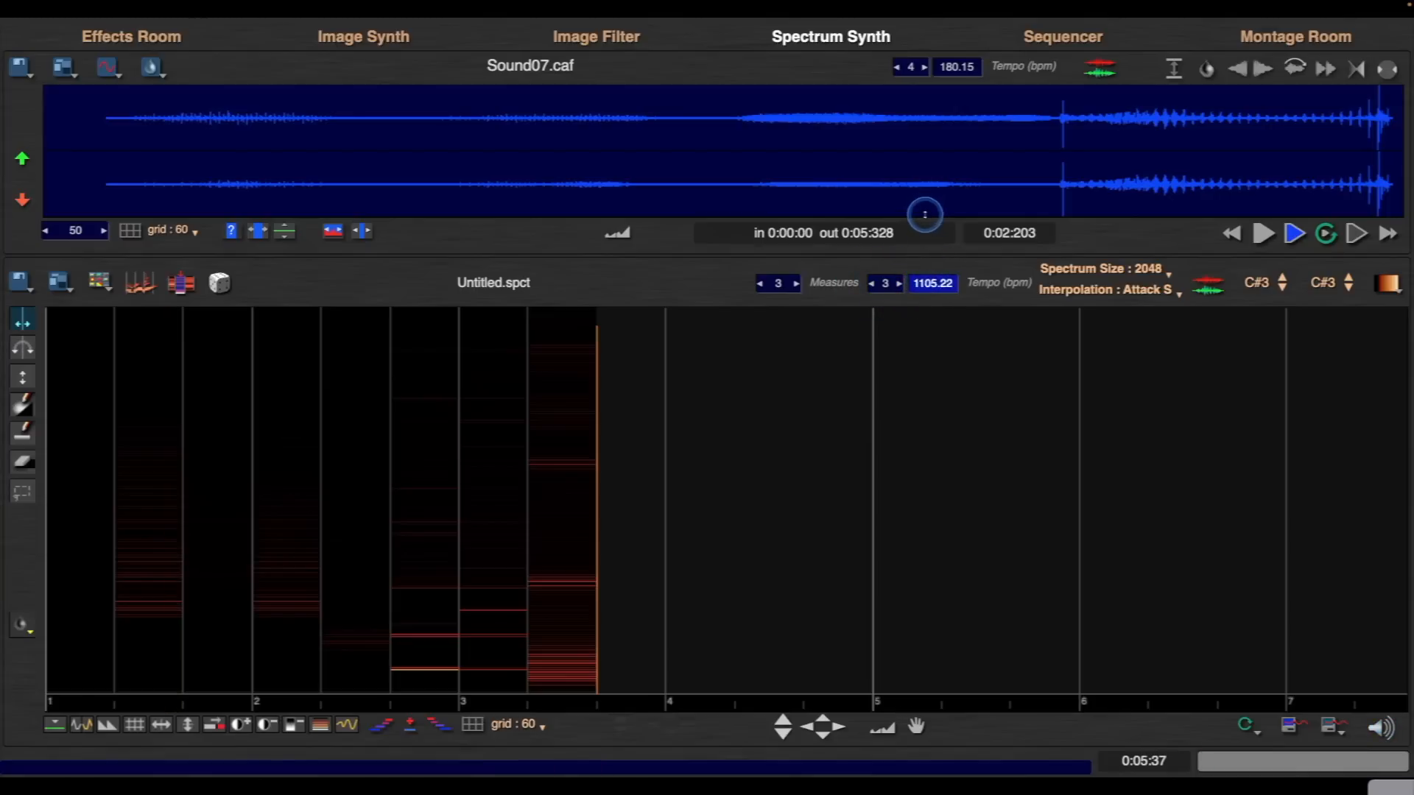
{"action": "left_click_drag", "start_coordinate": [924, 214], "coordinate": [916, 227]}
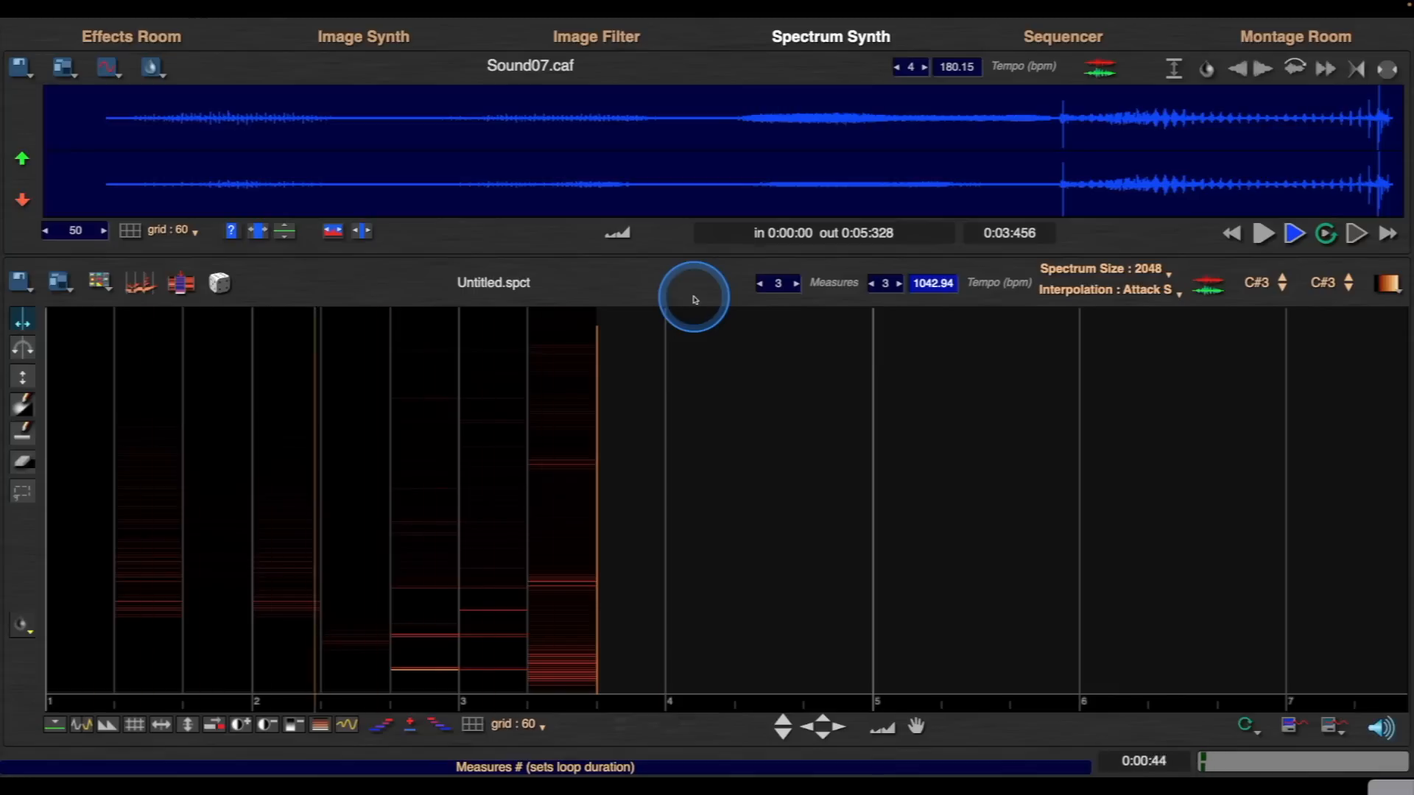
{"action": "mouse_move", "coordinate": [934, 284]}
{"action": "left_mouse_down"}
{"action": "mouse_move", "coordinate": [927, 340]}
{"action": "mouse_move", "coordinate": [929, 283]}
{"action": "left_mouse_up"}
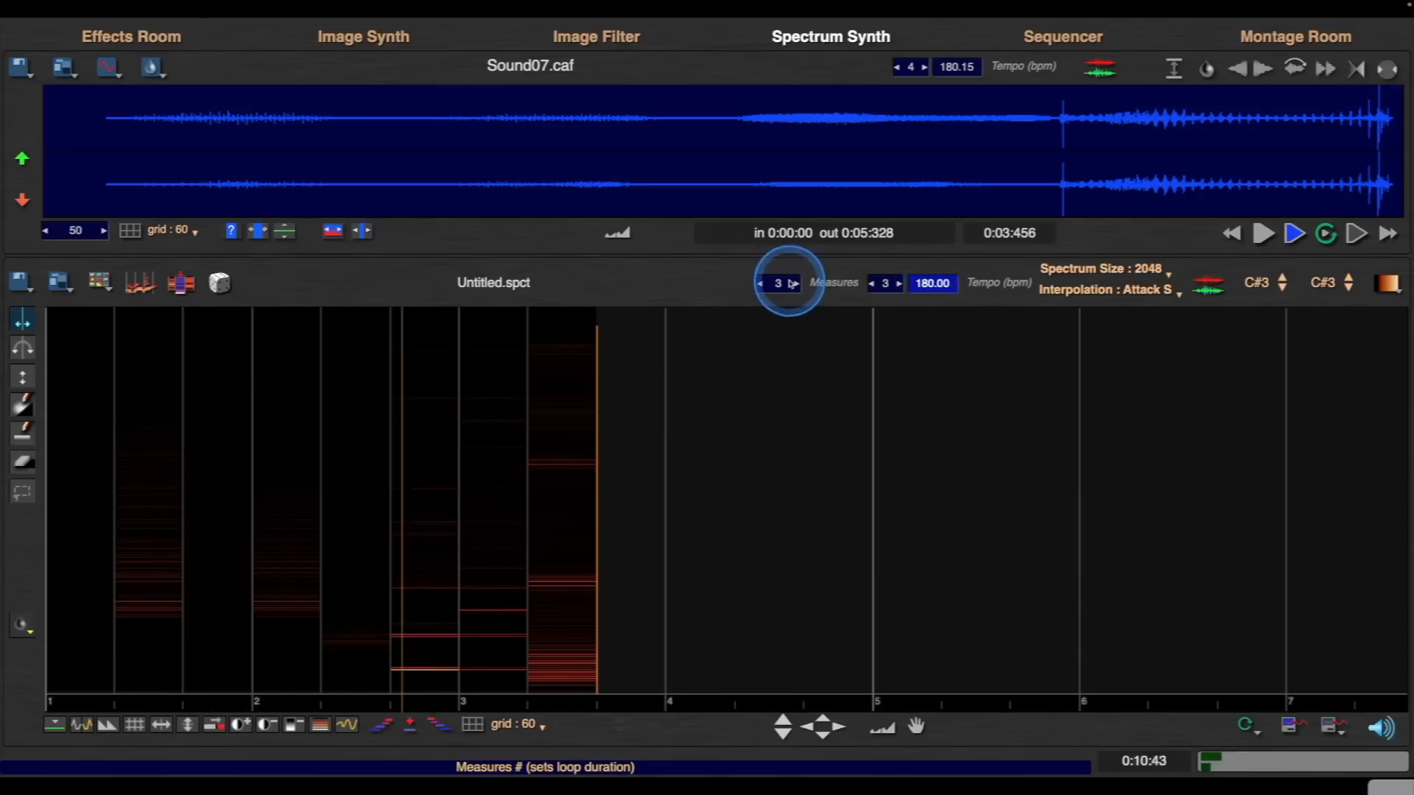
{"action": "key", "text": "space"}
- Set the spectrum's loop to 4 measures with 2 beats per measure and play it
{"action": "left_click_drag", "start_coordinate": [782, 286], "coordinate": [769, 287]}
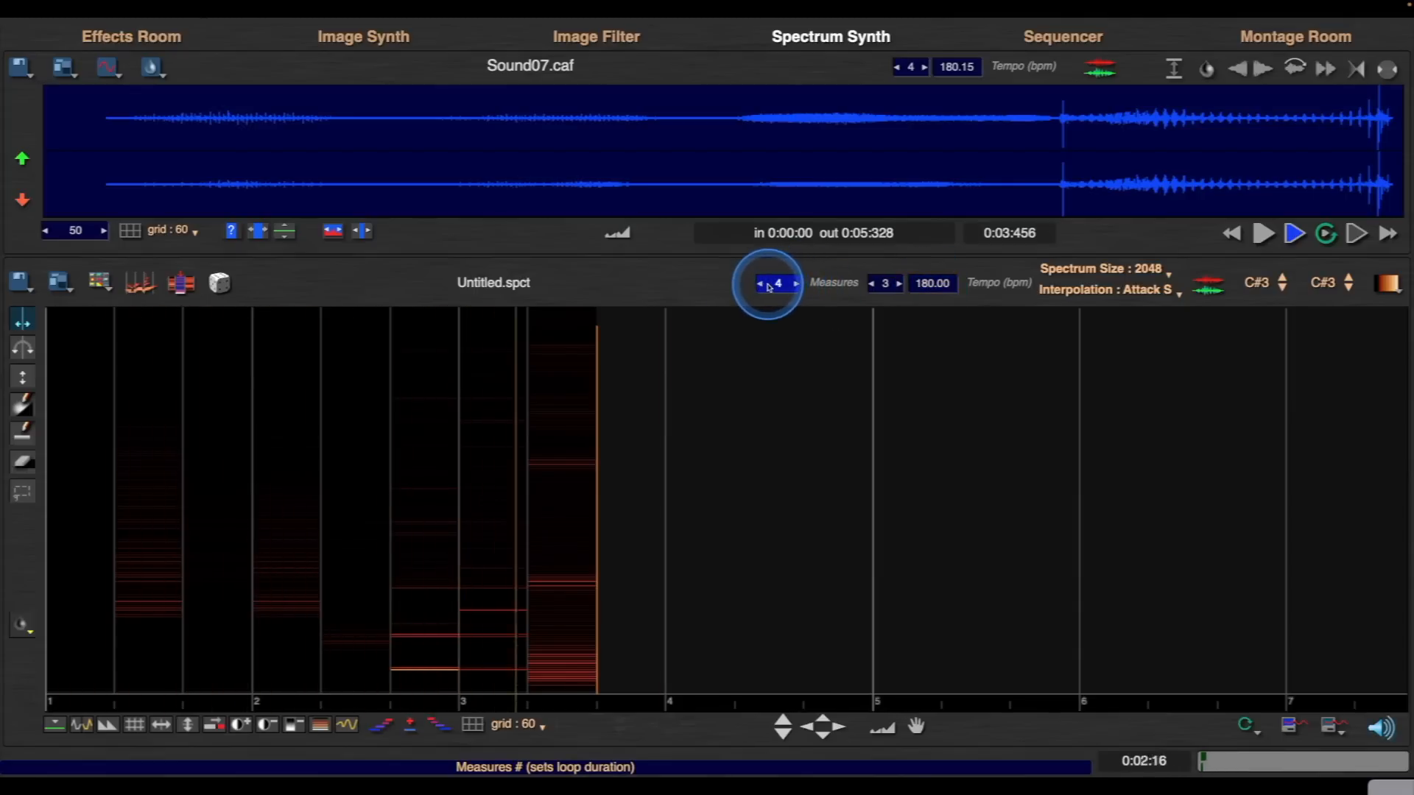
{"action": "left_click", "coordinate": [871, 284]}
{"action": "key", "text": "space"}
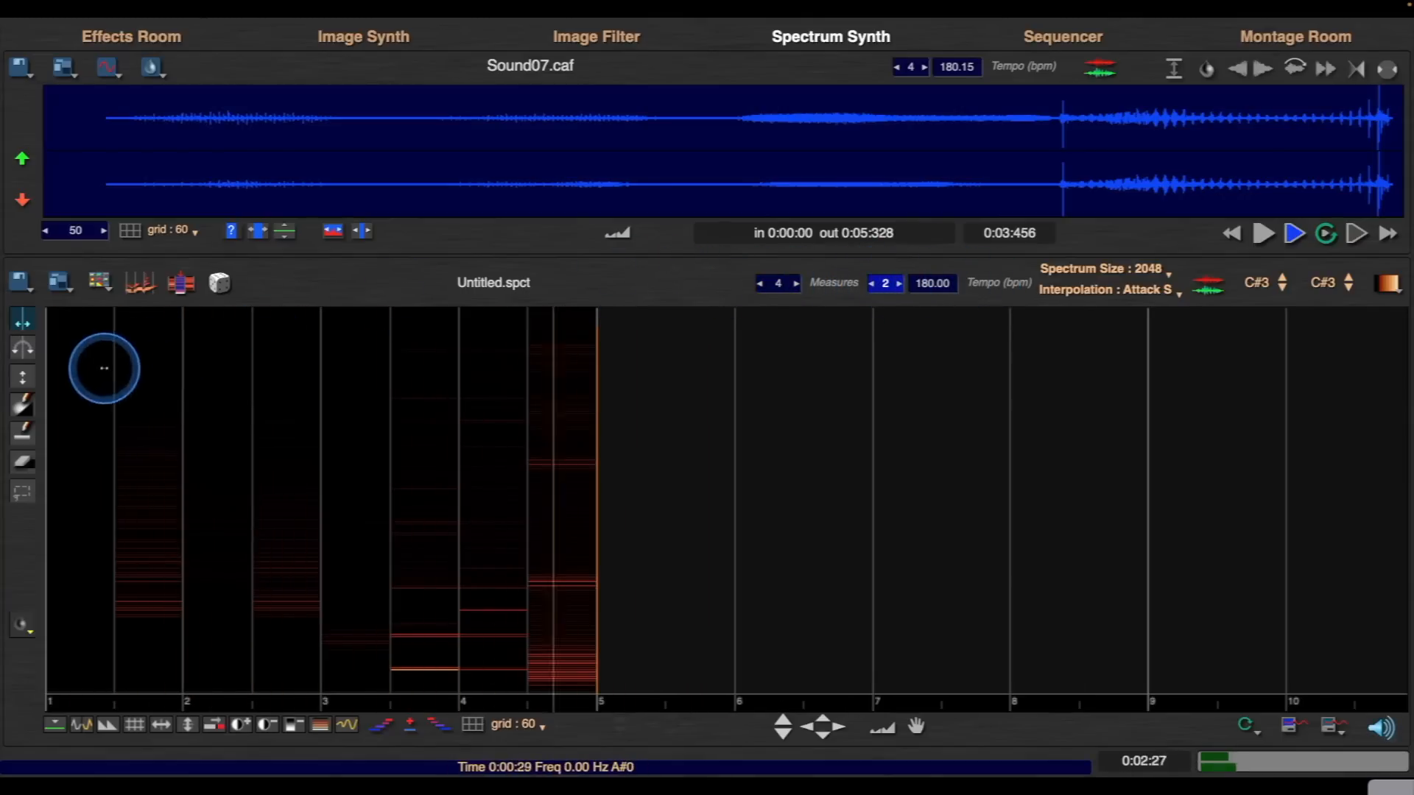
- Paint five bright, evenly spaced horizontal frequency lines in the spectrum's third event, starting at measure 2
{"action": "left_click", "coordinate": [22, 435]}
{"action": "left_click_drag", "start_coordinate": [200, 437], "coordinate": [219, 601]}
{"action": "left_click", "coordinate": [22, 405]}
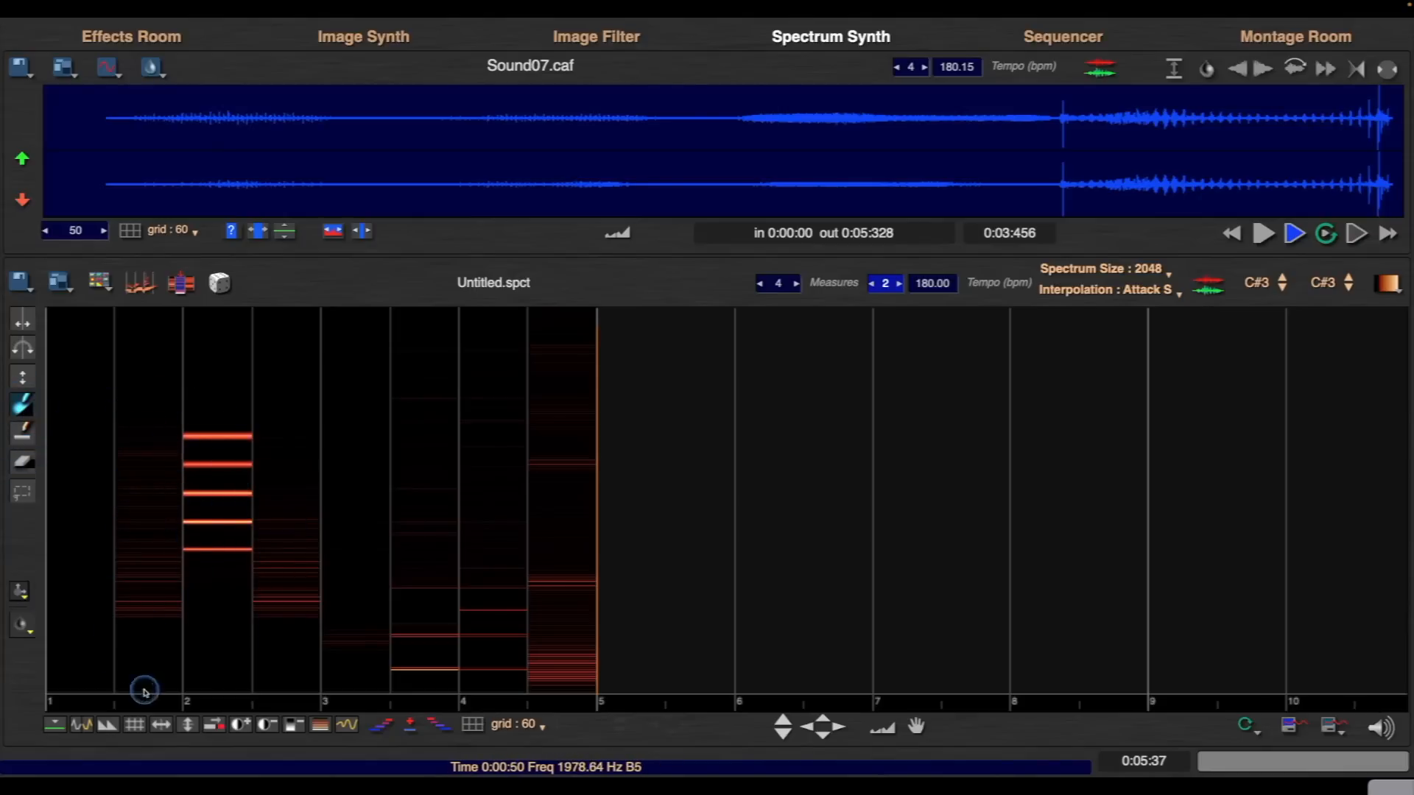
- Erase most of the painted frequency lines in the third event, leaving one bright line, and play the spectrum
{"action": "left_click", "coordinate": [22, 461]}
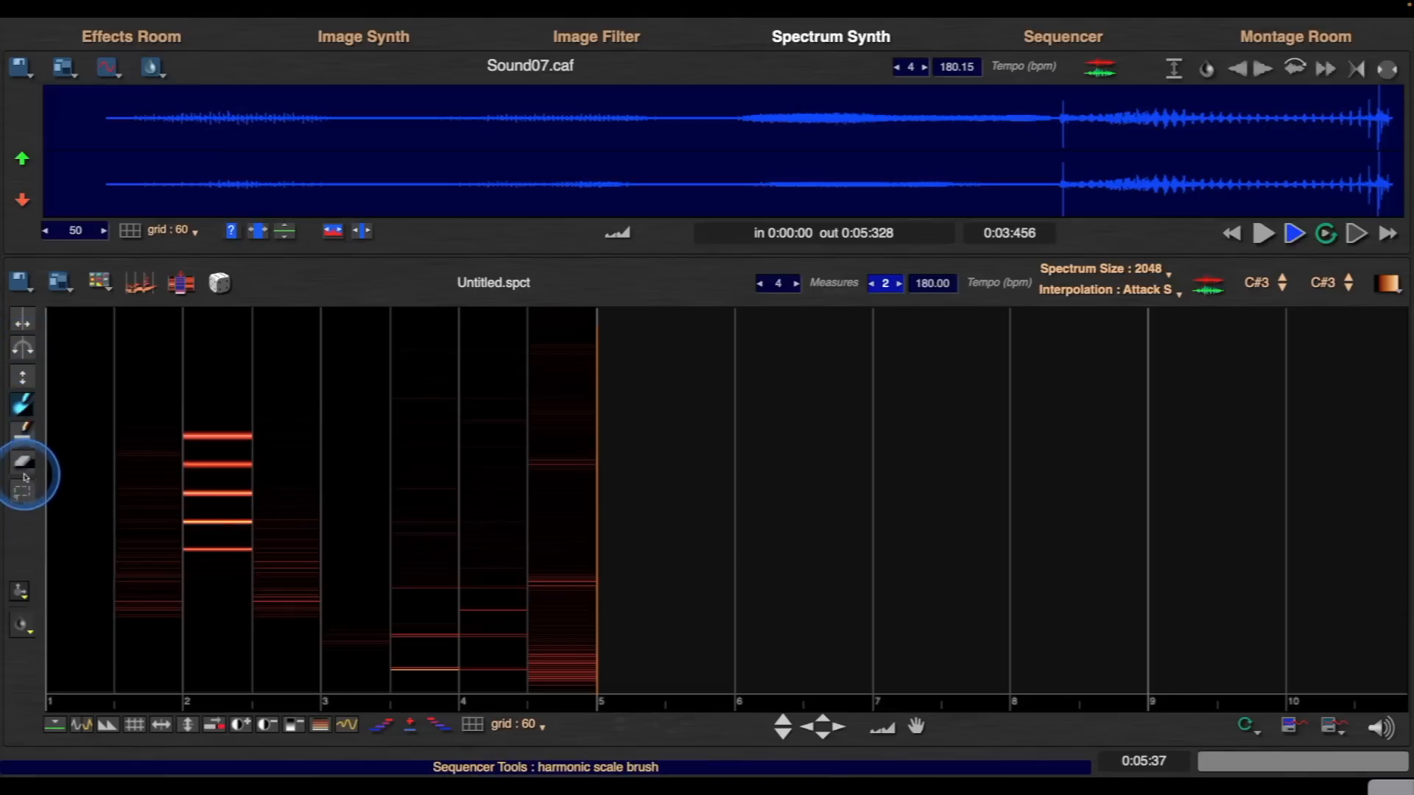
{"action": "mouse_move", "coordinate": [193, 434]}
{"action": "left_mouse_down"}
{"action": "mouse_move", "coordinate": [206, 552]}
{"action": "mouse_move", "coordinate": [206, 458]}
{"action": "mouse_move", "coordinate": [150, 599]}
{"action": "left_mouse_up"}
{"action": "key", "text": "space"}
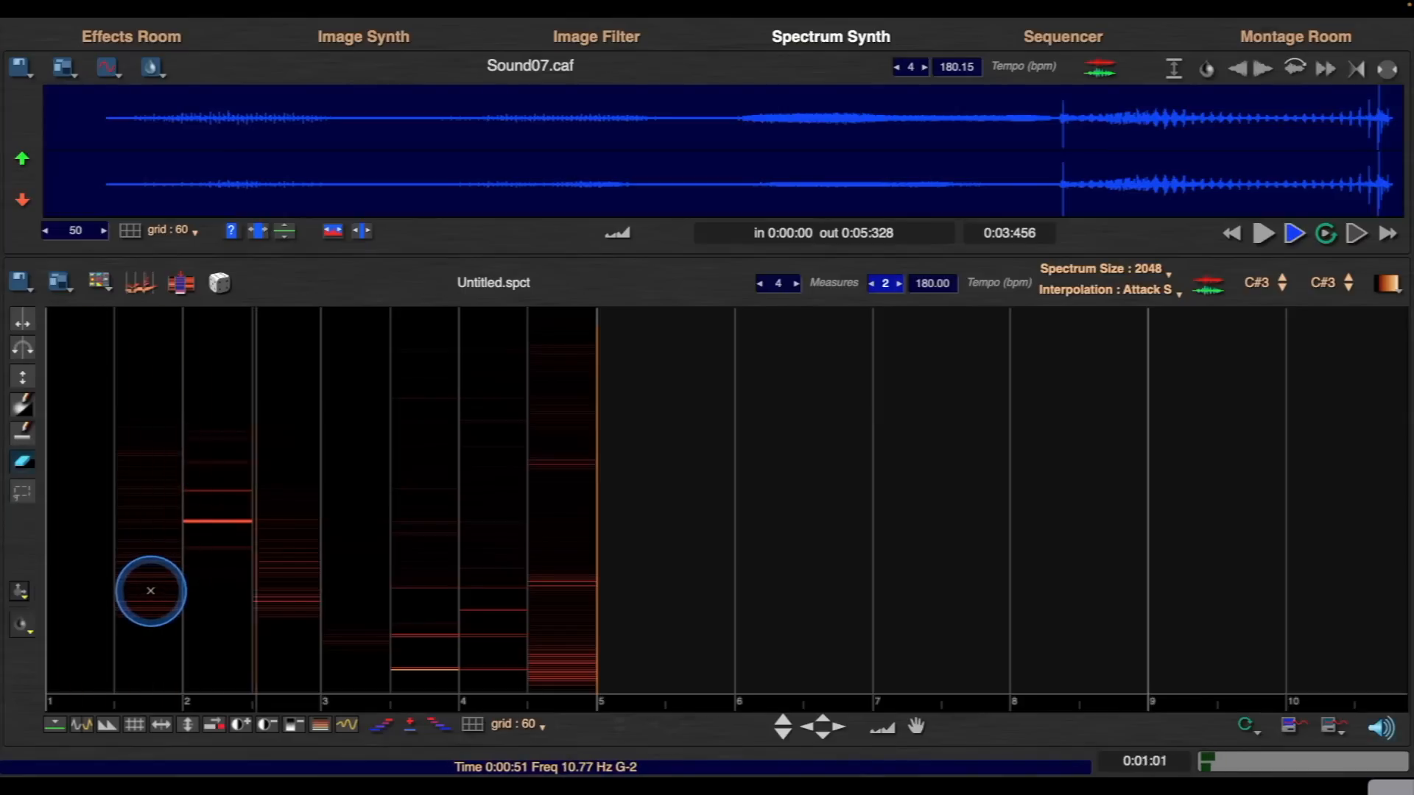
- Return to the Image Synth and open the picture of a knob-covered panel on a pink background
{"action": "left_click", "coordinate": [411, 31]}
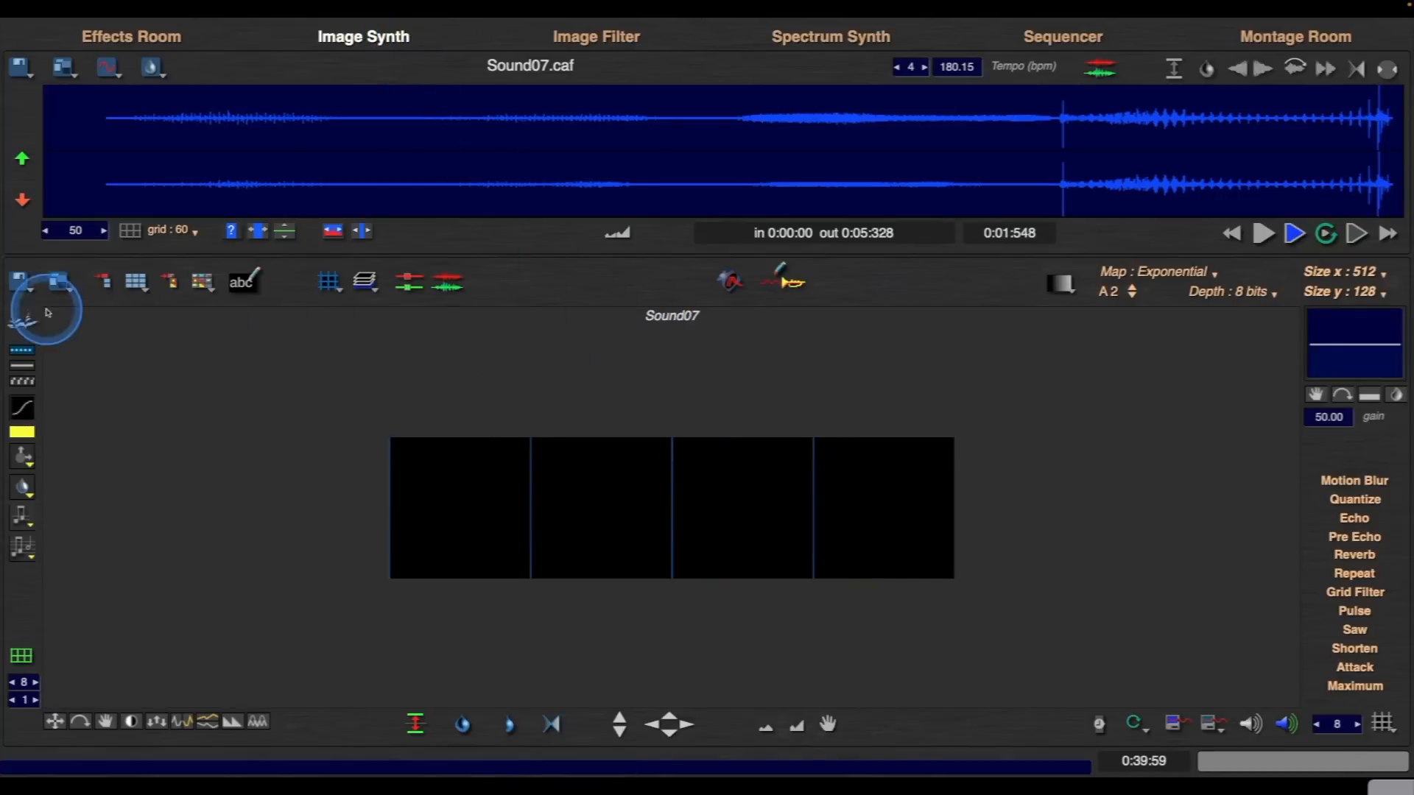
{"action": "left_click", "coordinate": [20, 280]}
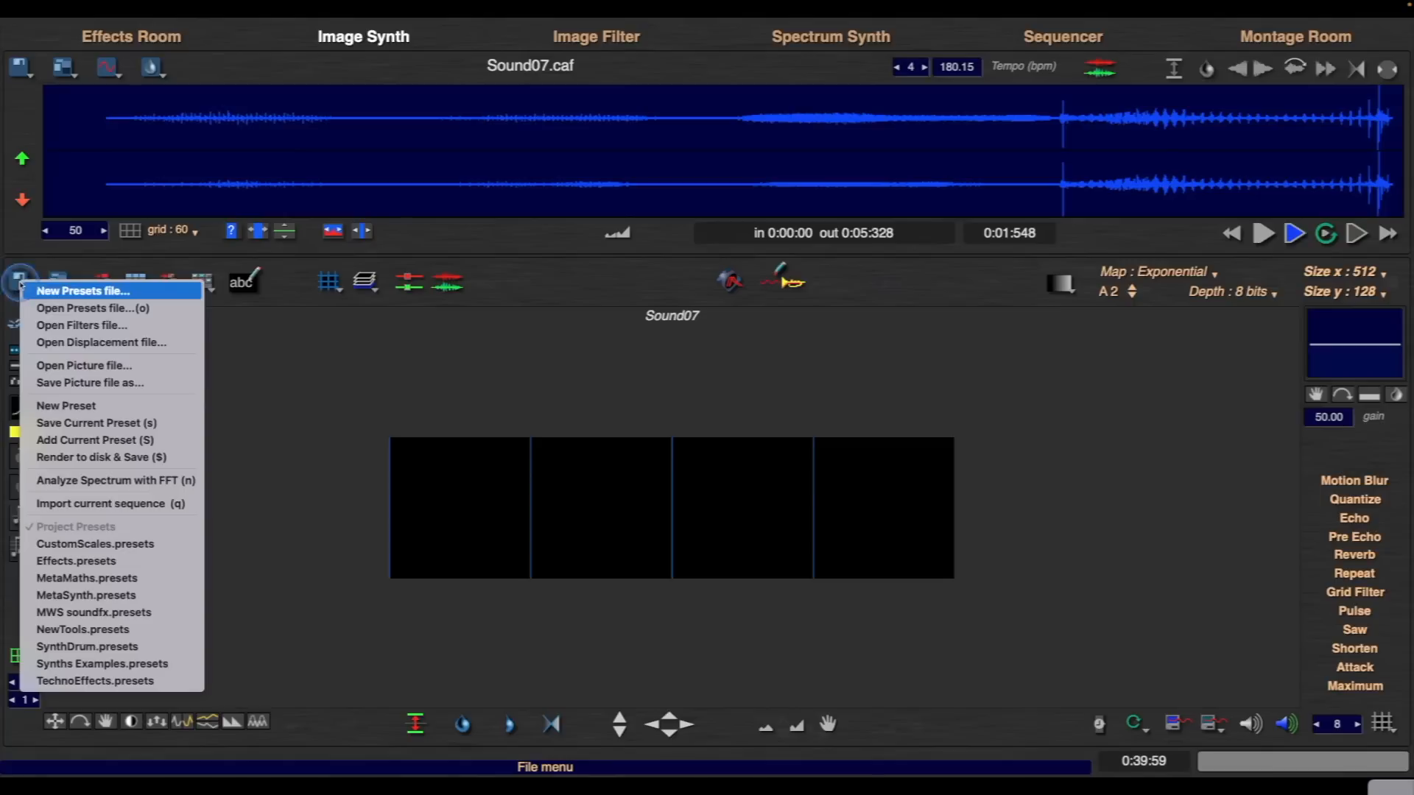
{"action": "left_click", "coordinate": [149, 365]}
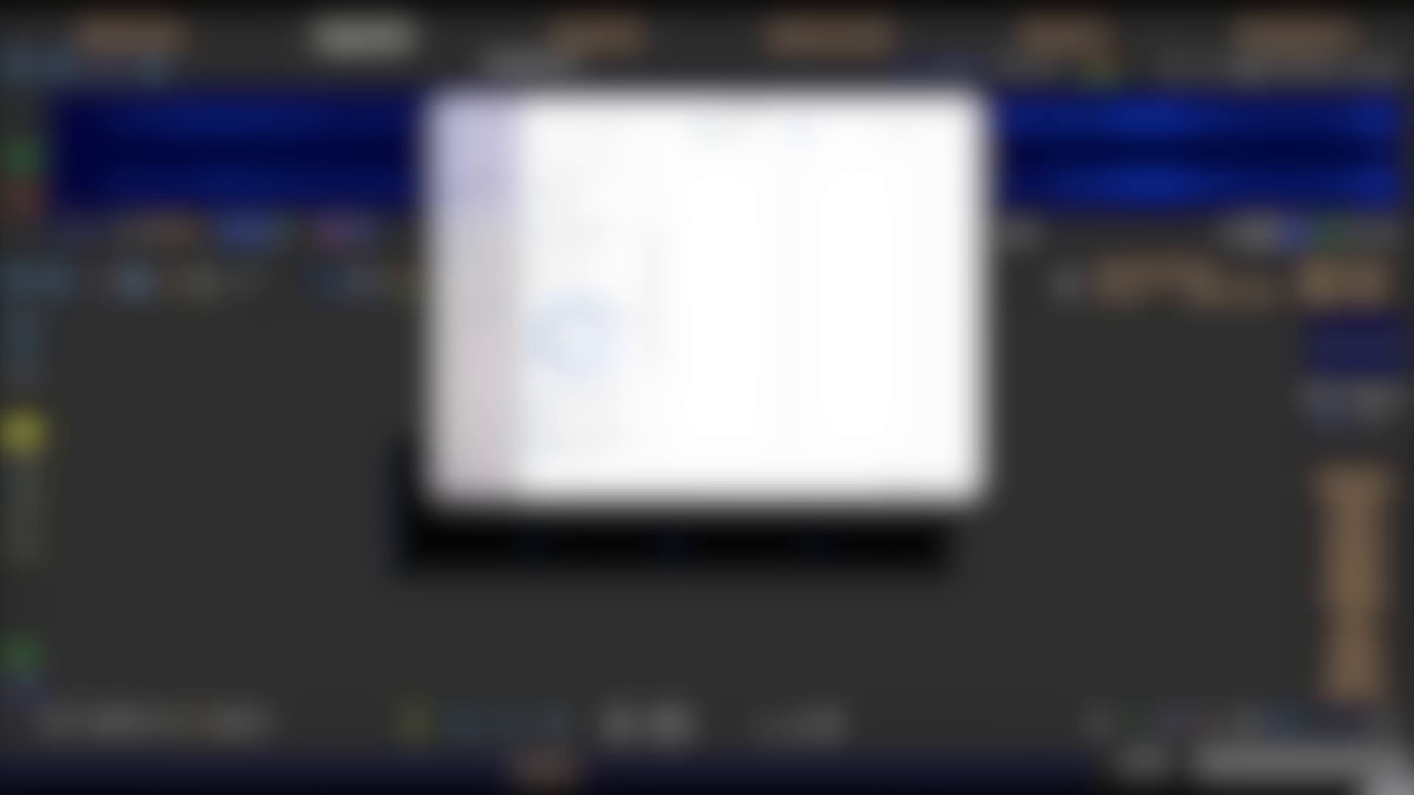
{"action": "left_click", "coordinate": [582, 340]}
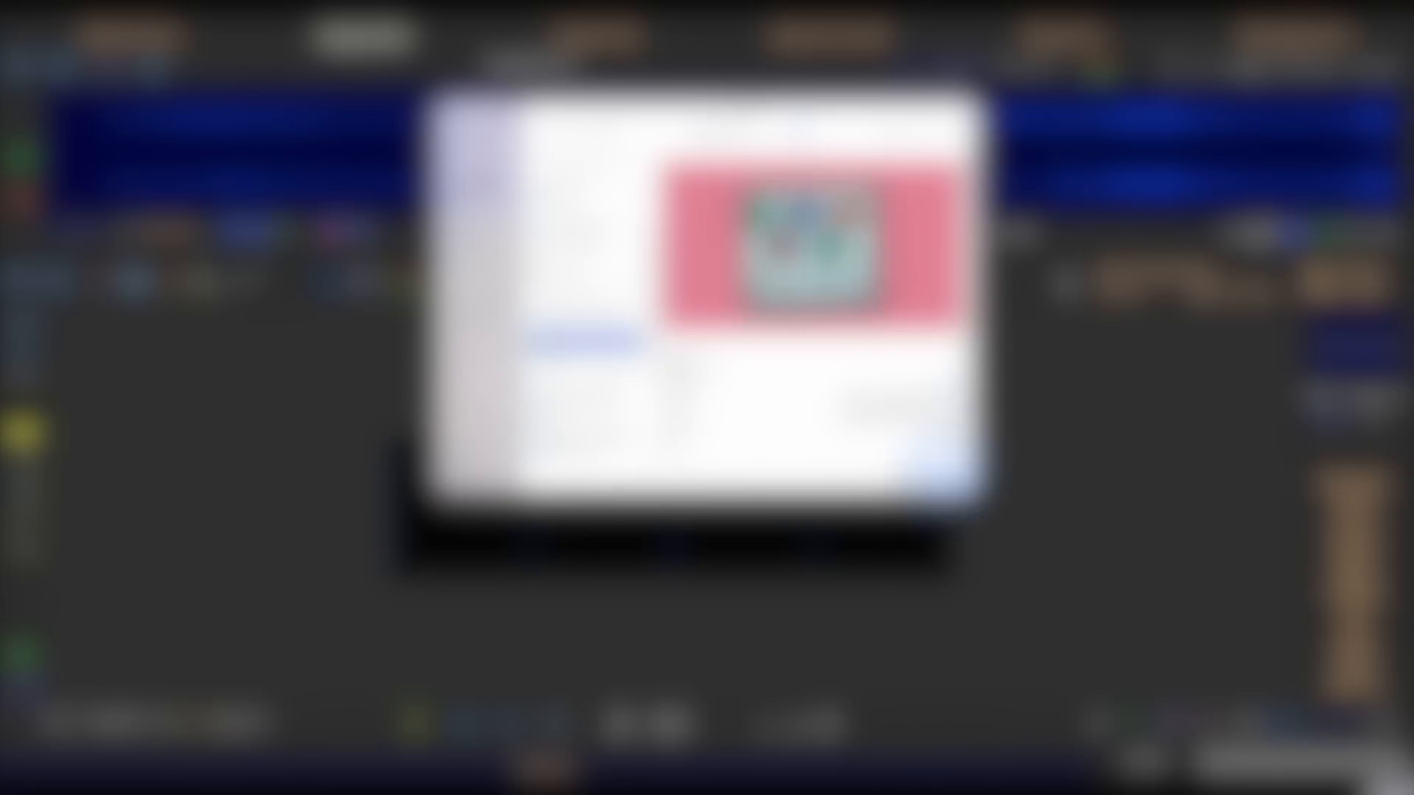
{"action": "left_click", "coordinate": [943, 473]}
{"action": "key", "text": "space"}
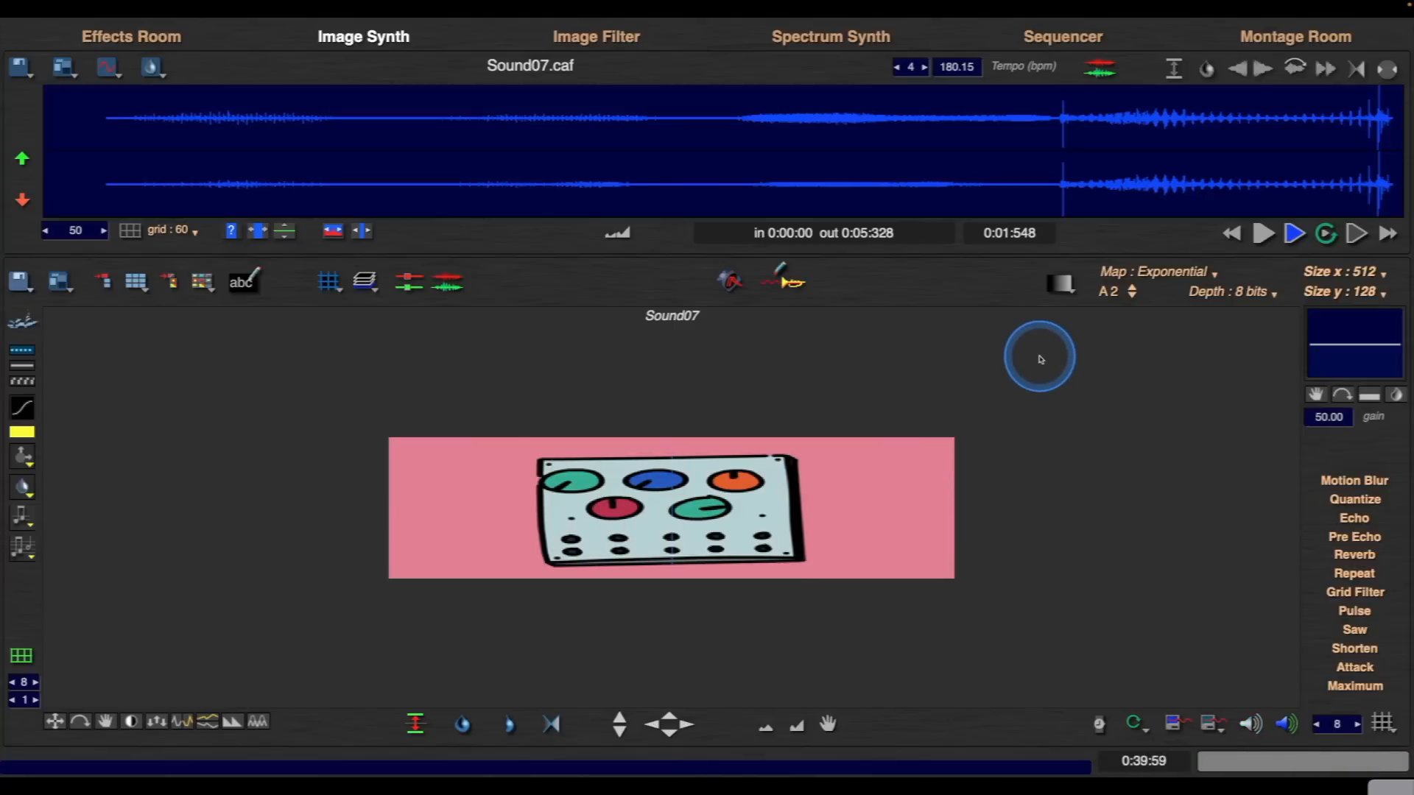
- Set the picture's height to 256, then raise it to 384
{"action": "left_click", "coordinate": [1359, 291]}
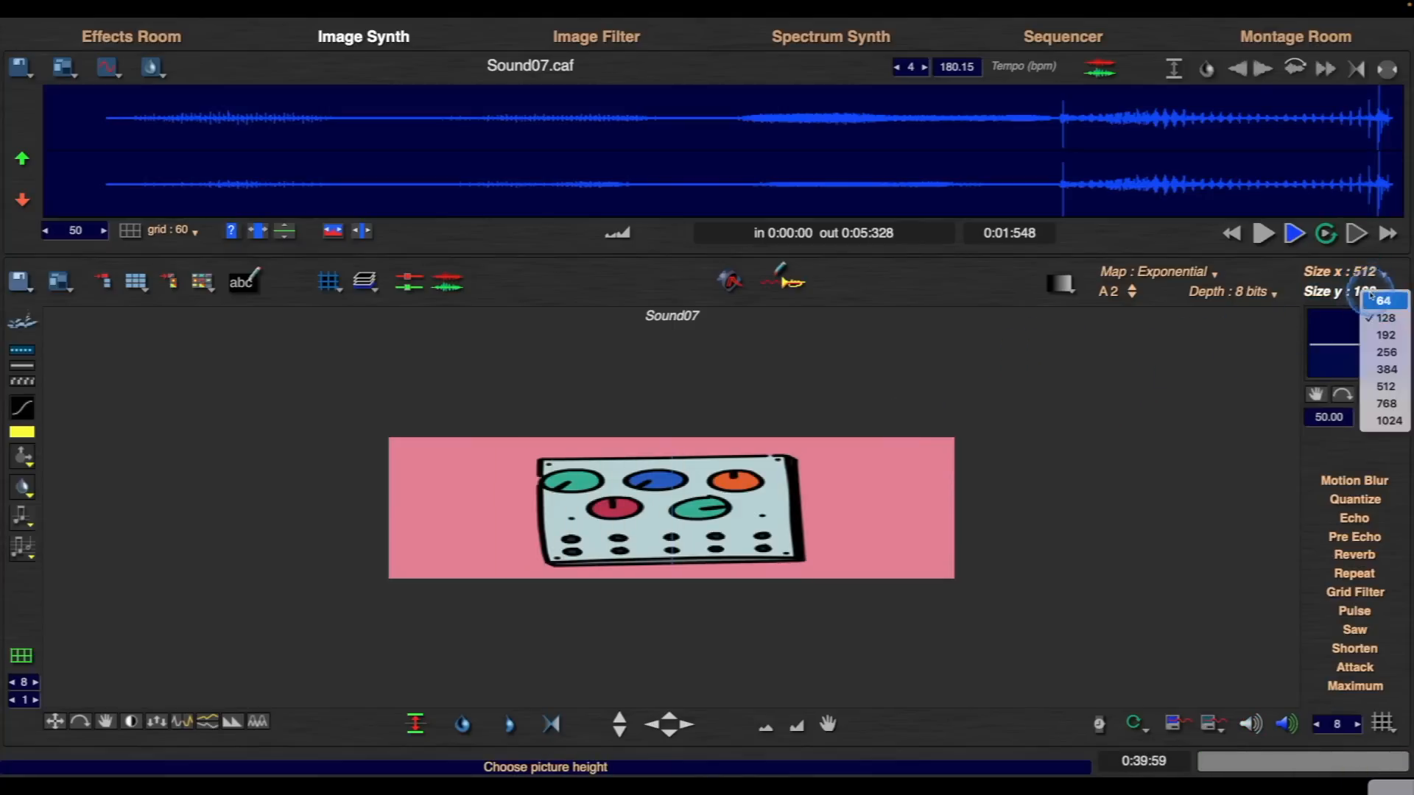
{"action": "left_click", "coordinate": [1386, 352]}
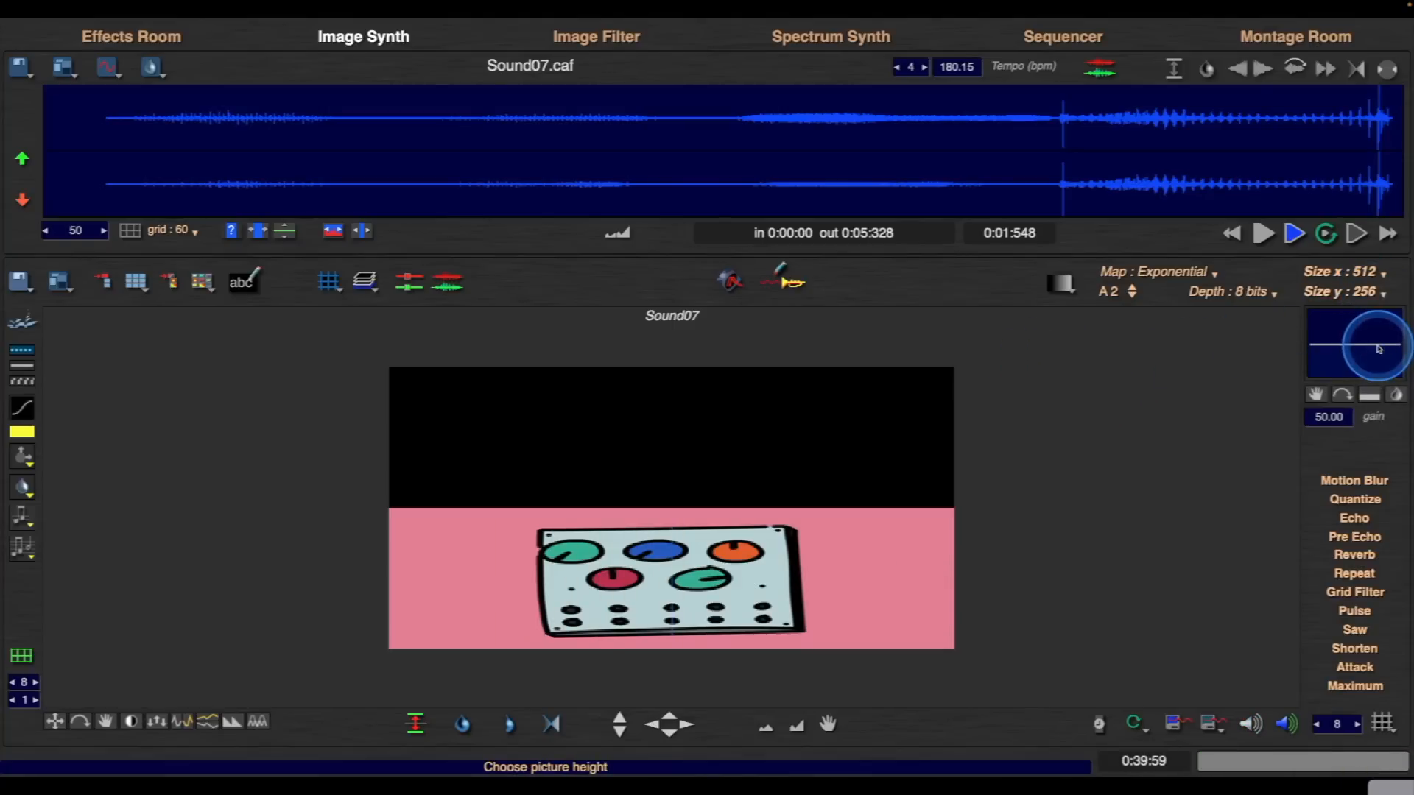
{"action": "left_click", "coordinate": [1377, 292]}
{"action": "left_click", "coordinate": [1386, 365]}
{"action": "left_click", "coordinate": [1373, 272]}
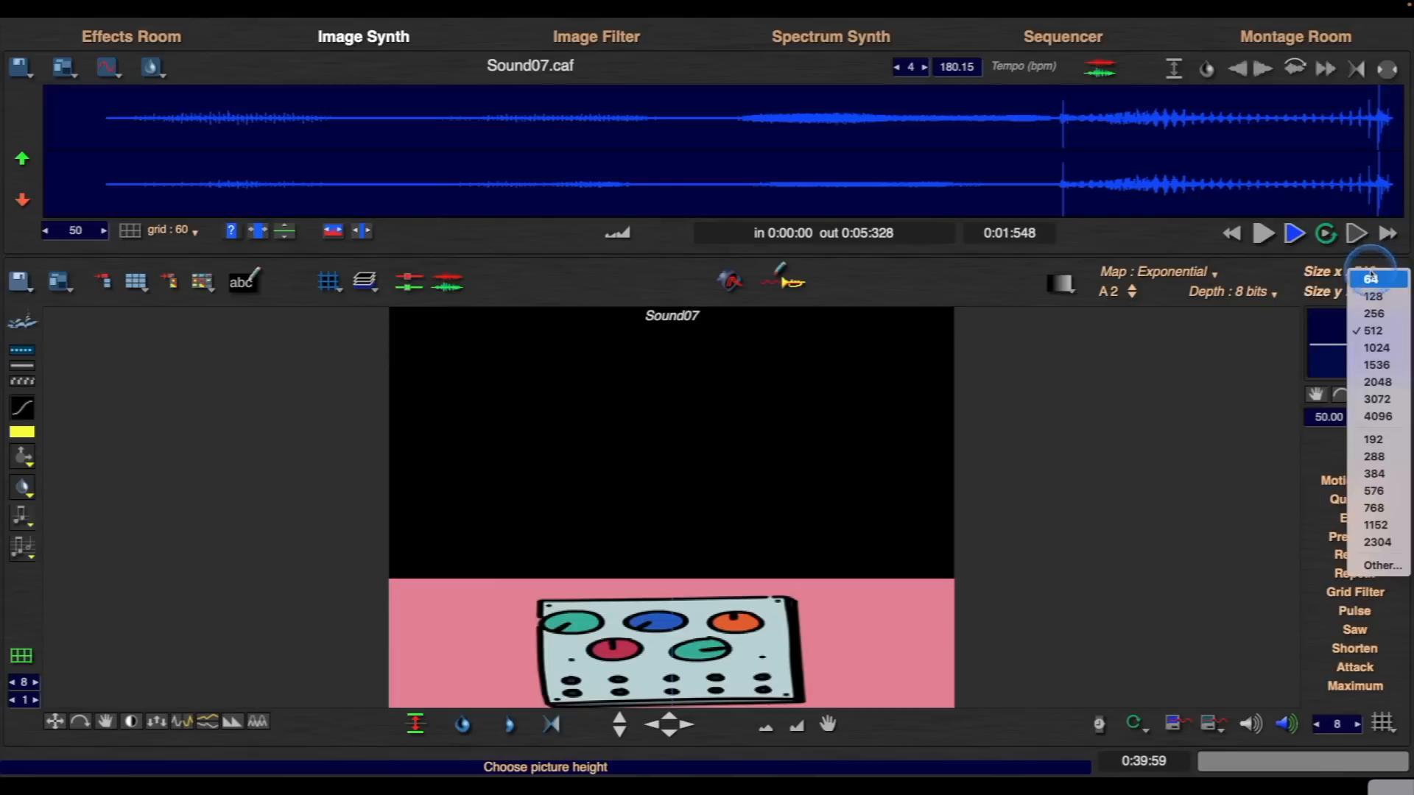
{"action": "left_click", "coordinate": [1161, 391]}
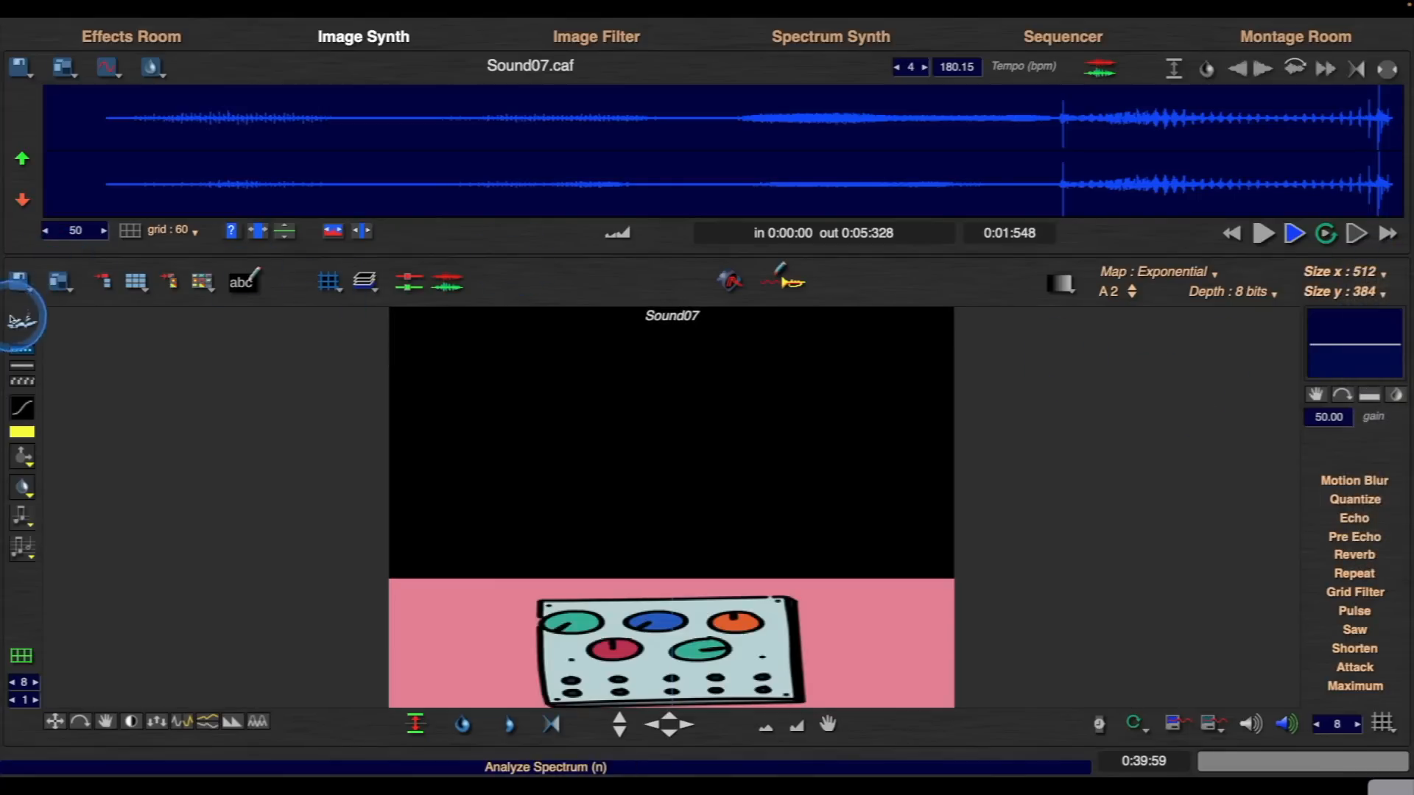
- Reopen the picture of the knob-covered panel on a pink background so it fills the 512 by 384 canvas
{"action": "left_click", "coordinate": [20, 281]}
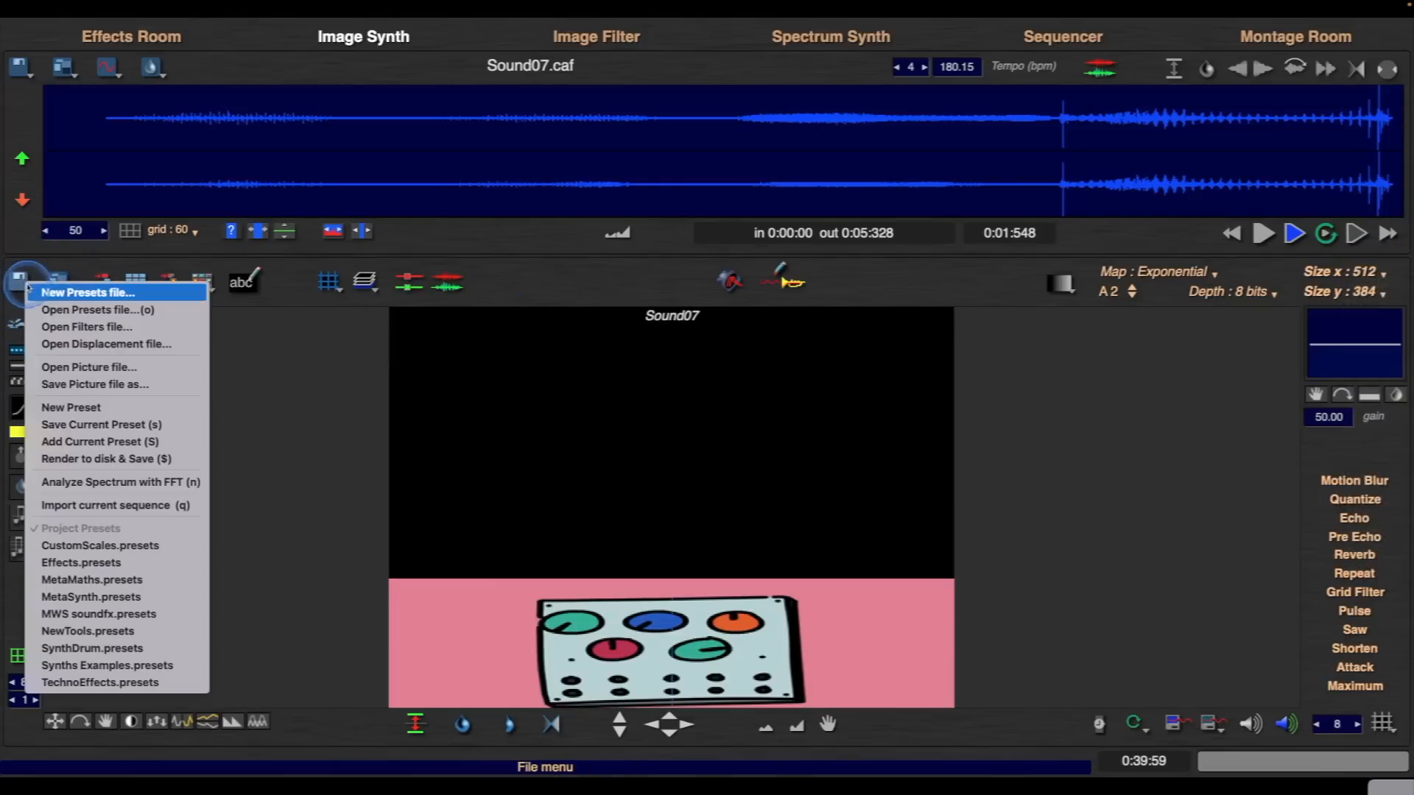
{"action": "left_click", "coordinate": [163, 368]}
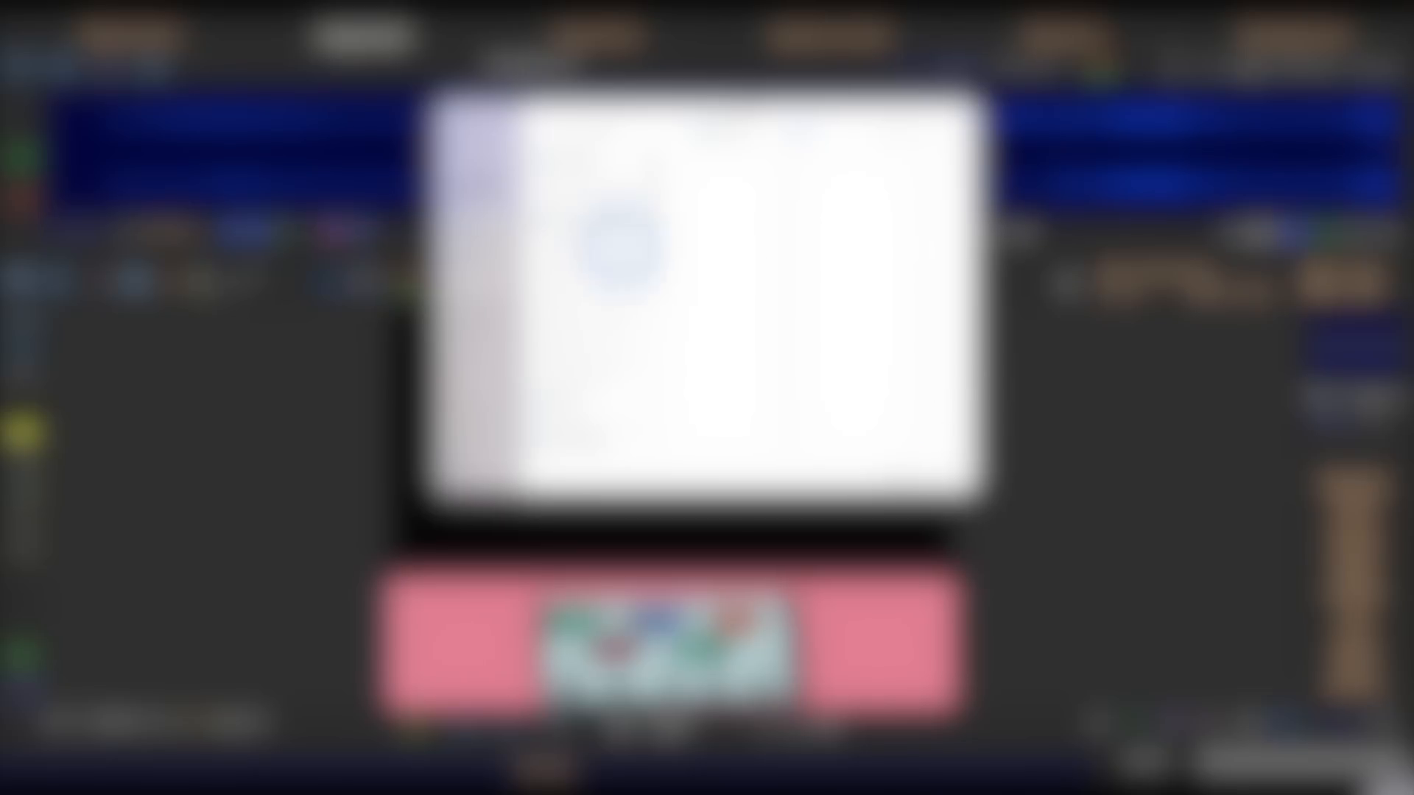
{"action": "left_click", "coordinate": [567, 297]}
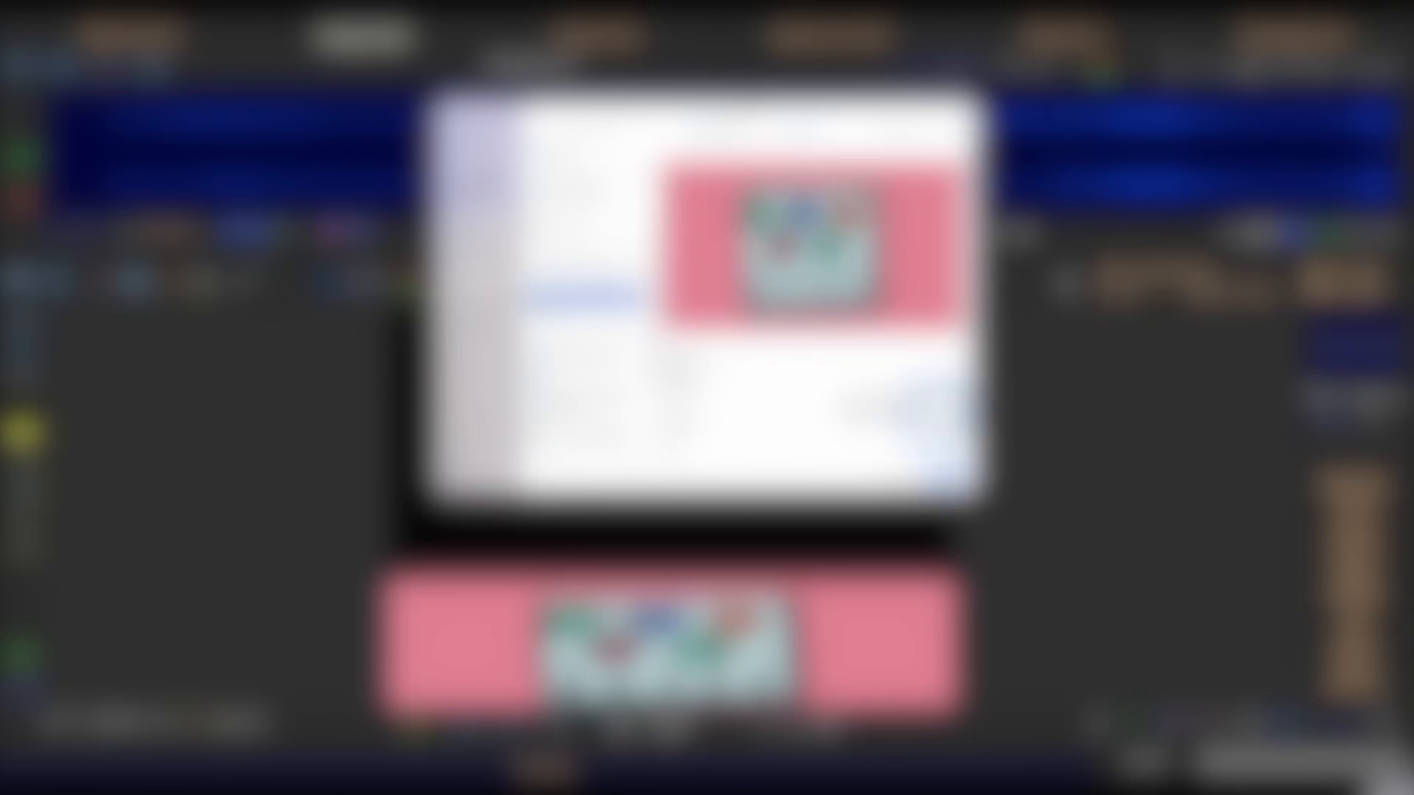
{"action": "left_click", "coordinate": [956, 472]}
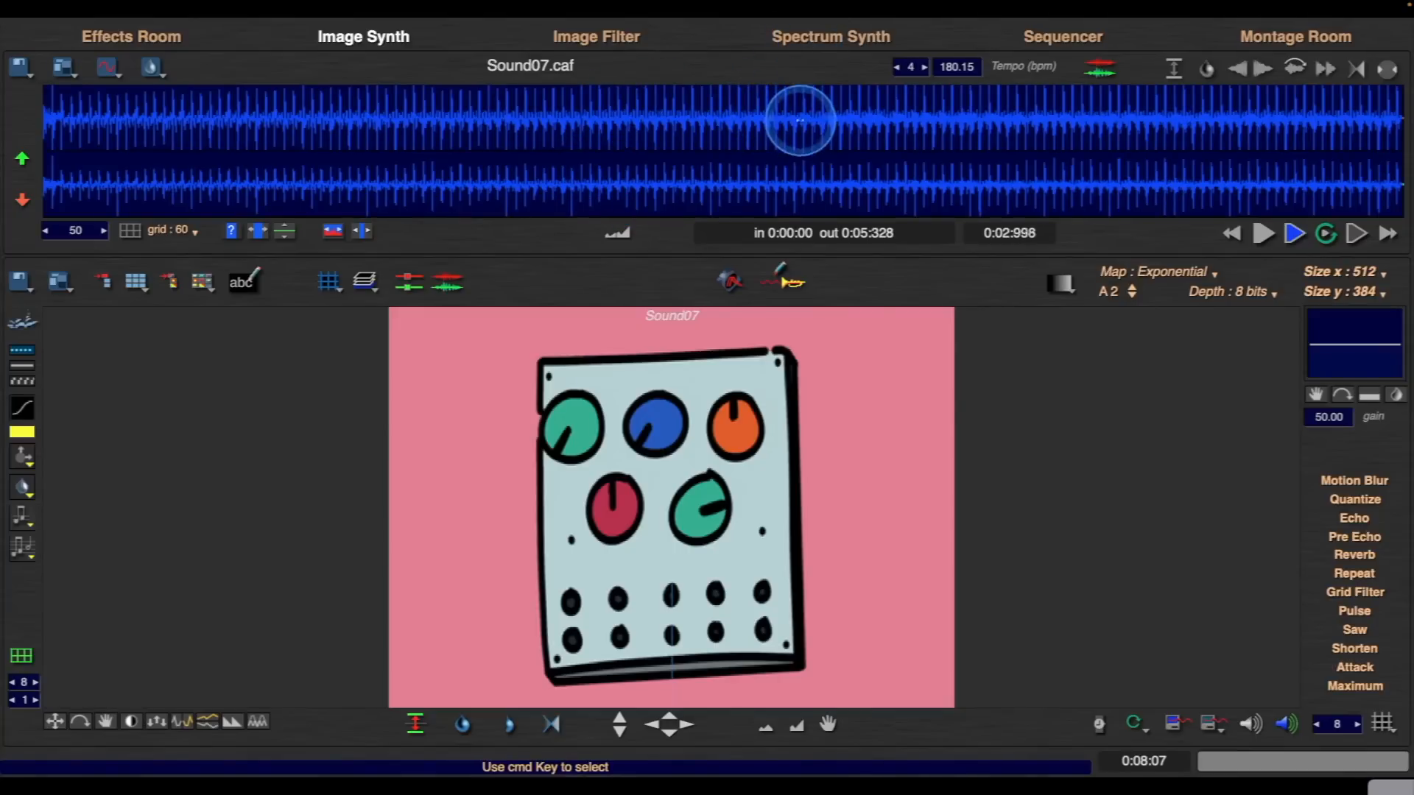
- Analyze the picture's sound in the Spectrum Synth, and try transposing the spectrum down 12 semitones and stretching its time
{"action": "left_click", "coordinate": [824, 37]}
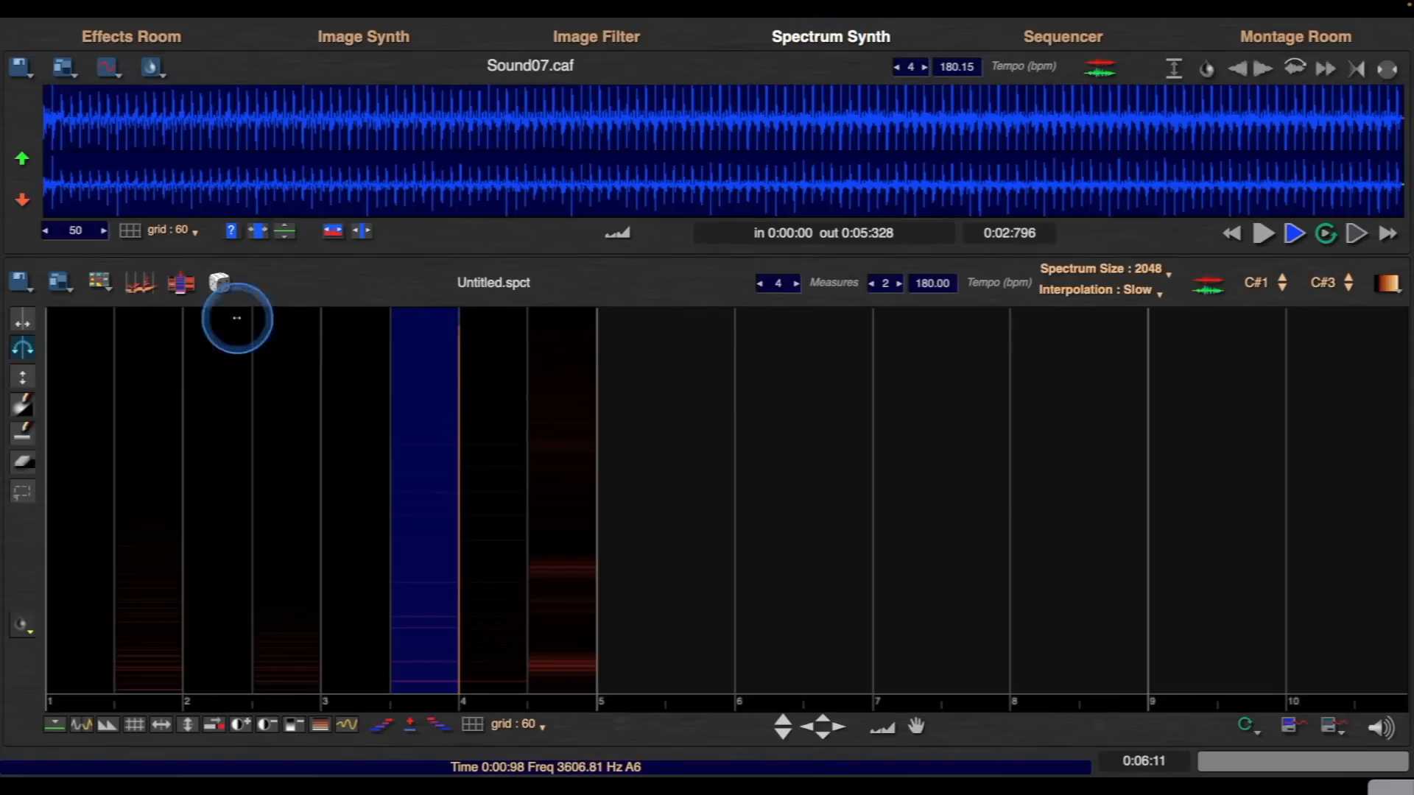
{"action": "left_click", "coordinate": [179, 286]}
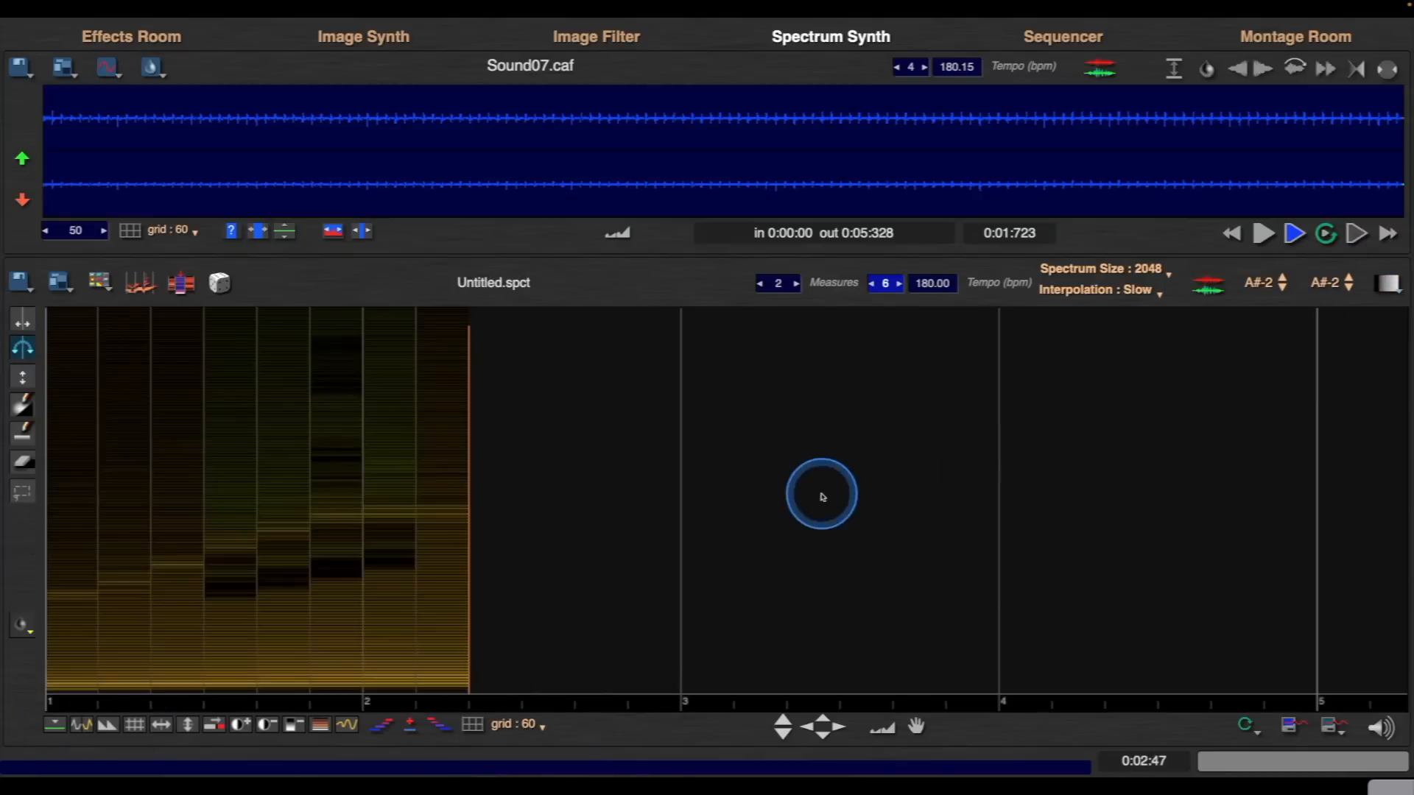
{"action": "mouse_move", "coordinate": [188, 726]}
{"action": "left_mouse_down"}
{"action": "mouse_move", "coordinate": [190, 789]}
{"action": "mouse_move", "coordinate": [189, 751]}
{"action": "left_mouse_up"}
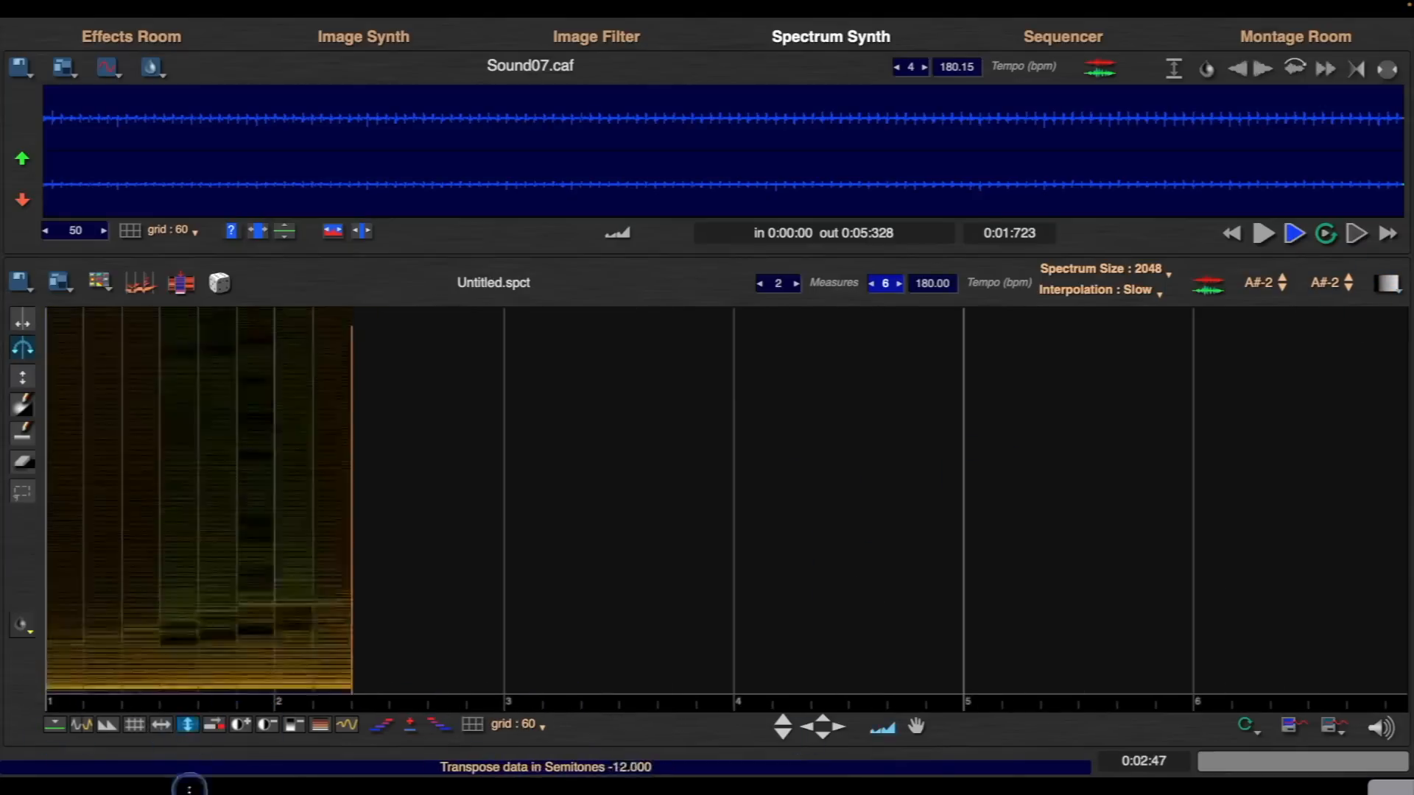
{"action": "left_click_drag", "start_coordinate": [161, 725], "coordinate": [231, 718]}
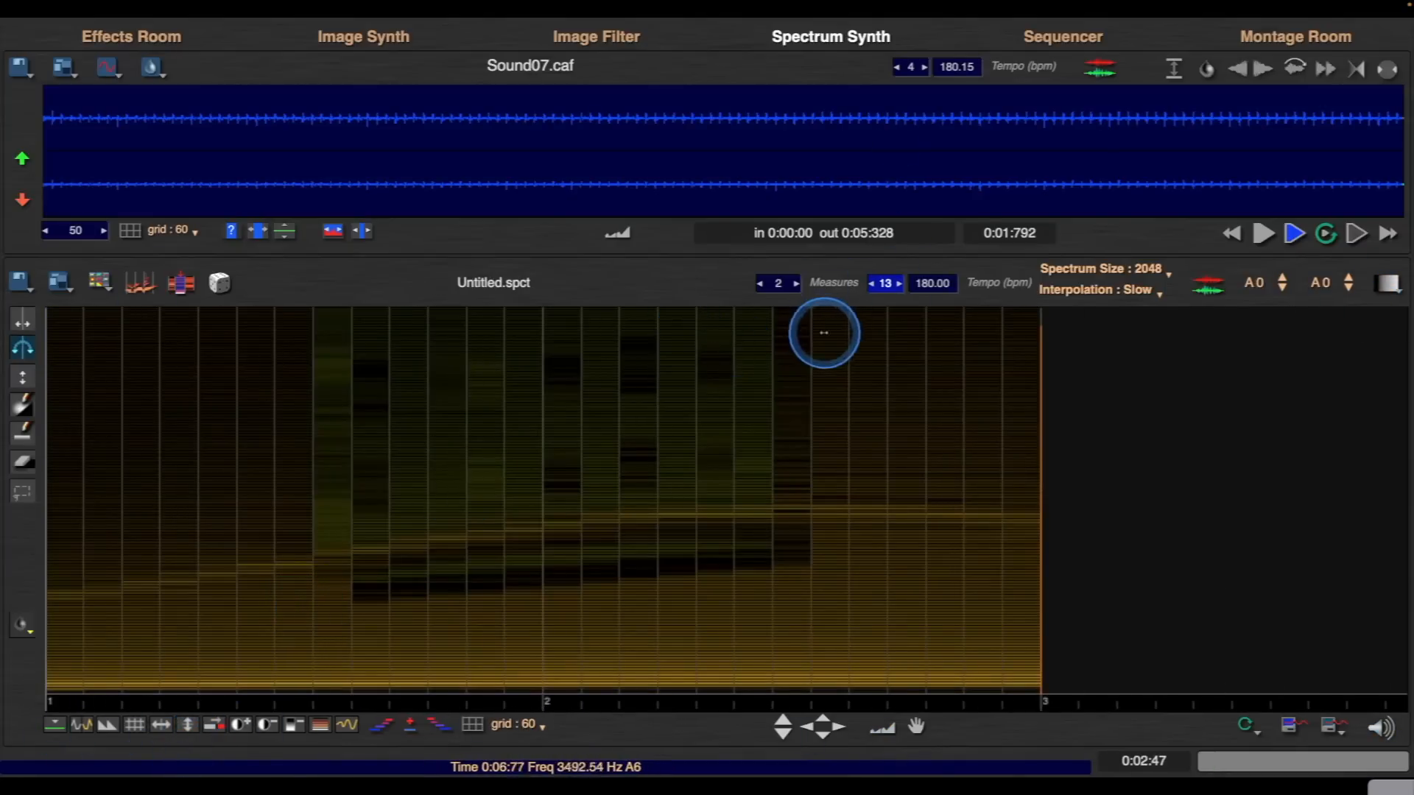
- Check the picture in the Image Synth, return to the Spectrum Synth, and transpose the analyzed spectrum down and play it
{"action": "left_click", "coordinate": [366, 37]}
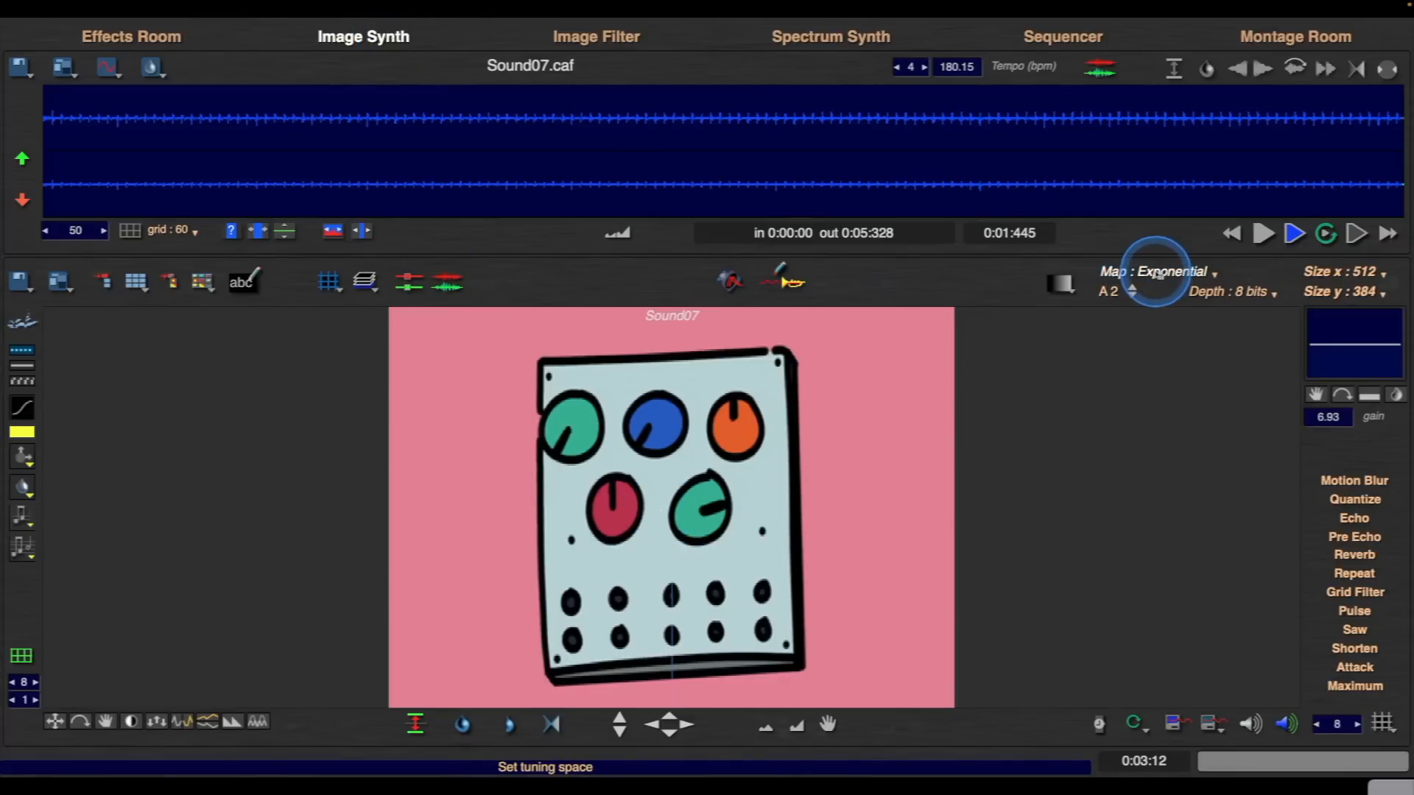
{"action": "left_click", "coordinate": [852, 37]}
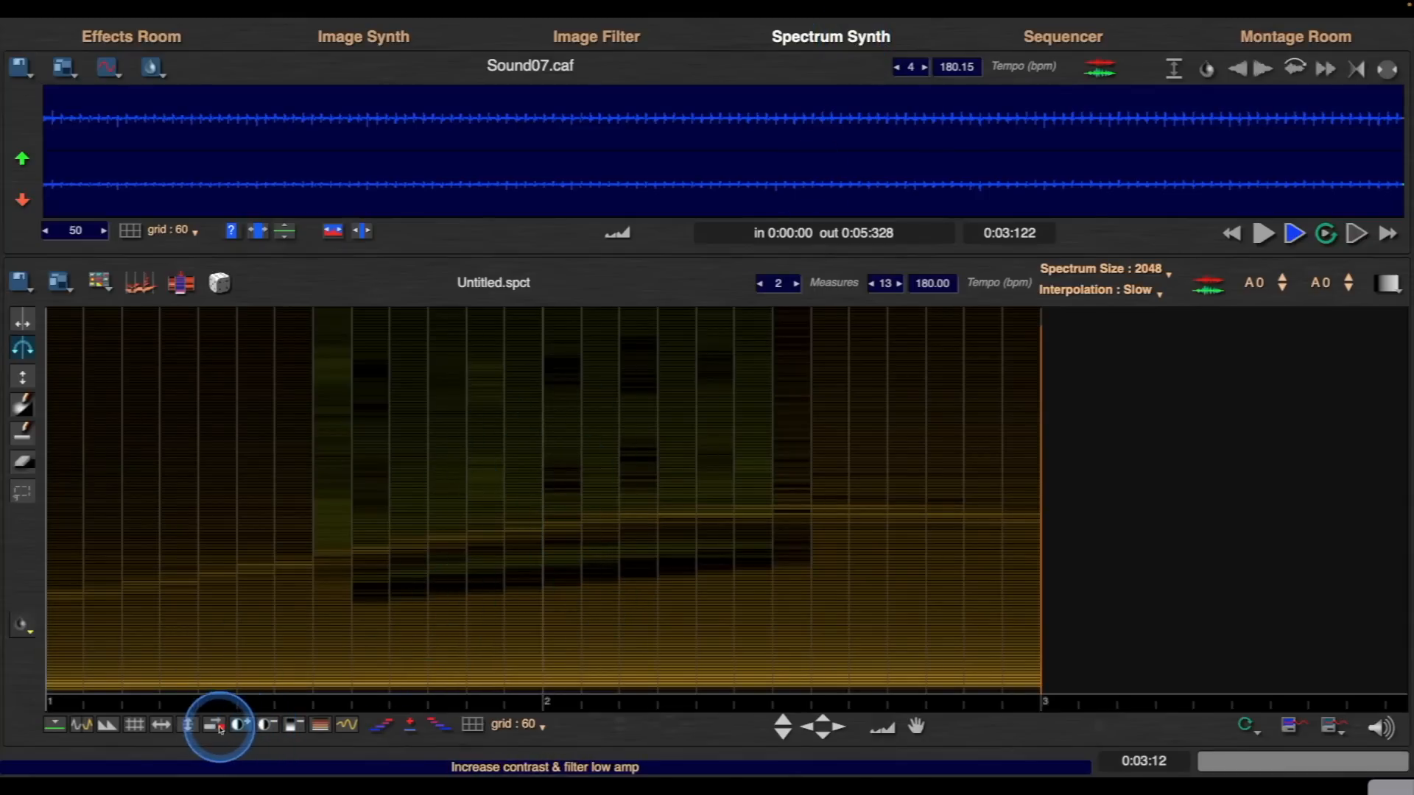
{"action": "left_click", "coordinate": [187, 725]}
{"action": "left_click_drag", "start_coordinate": [186, 736], "coordinate": [189, 788]}
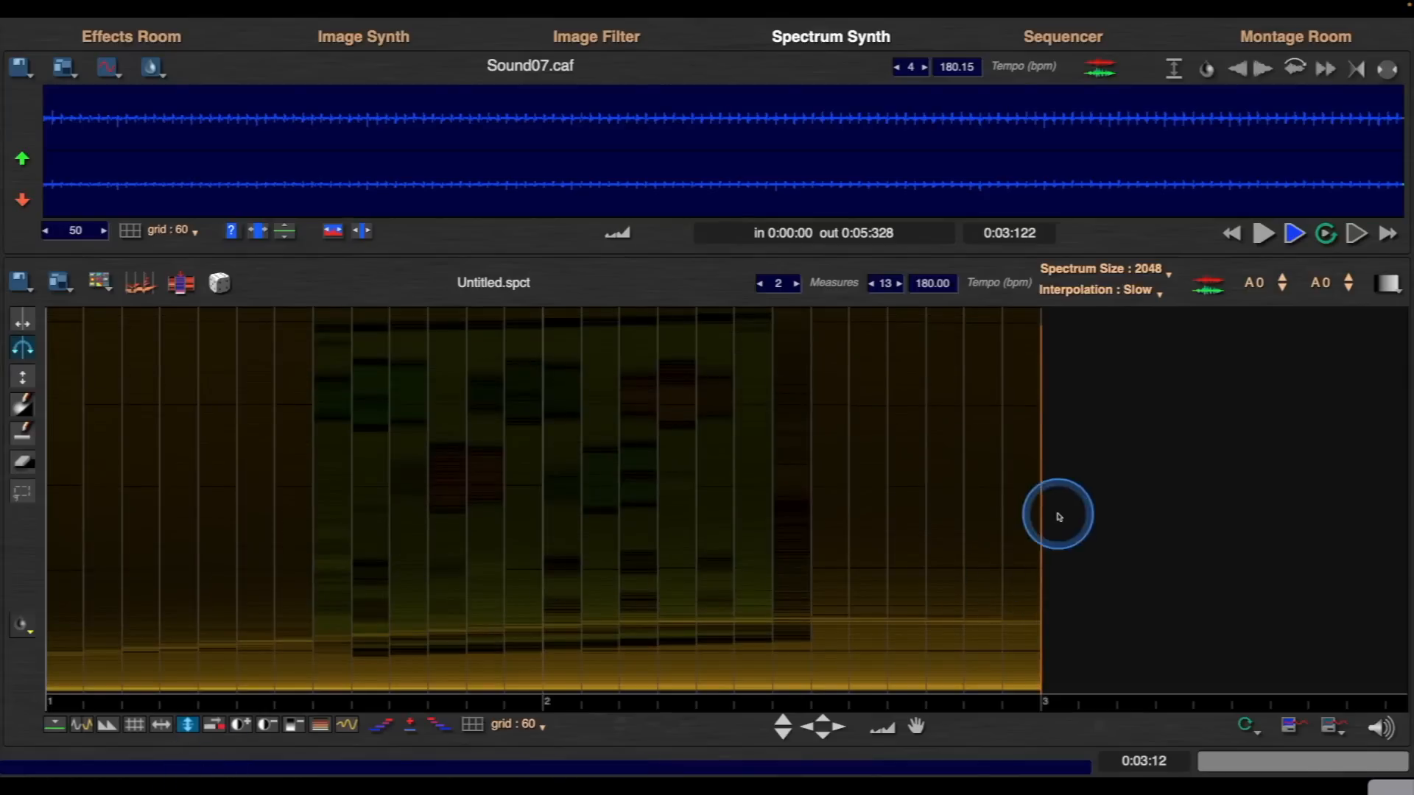
{"action": "key", "text": "space"}
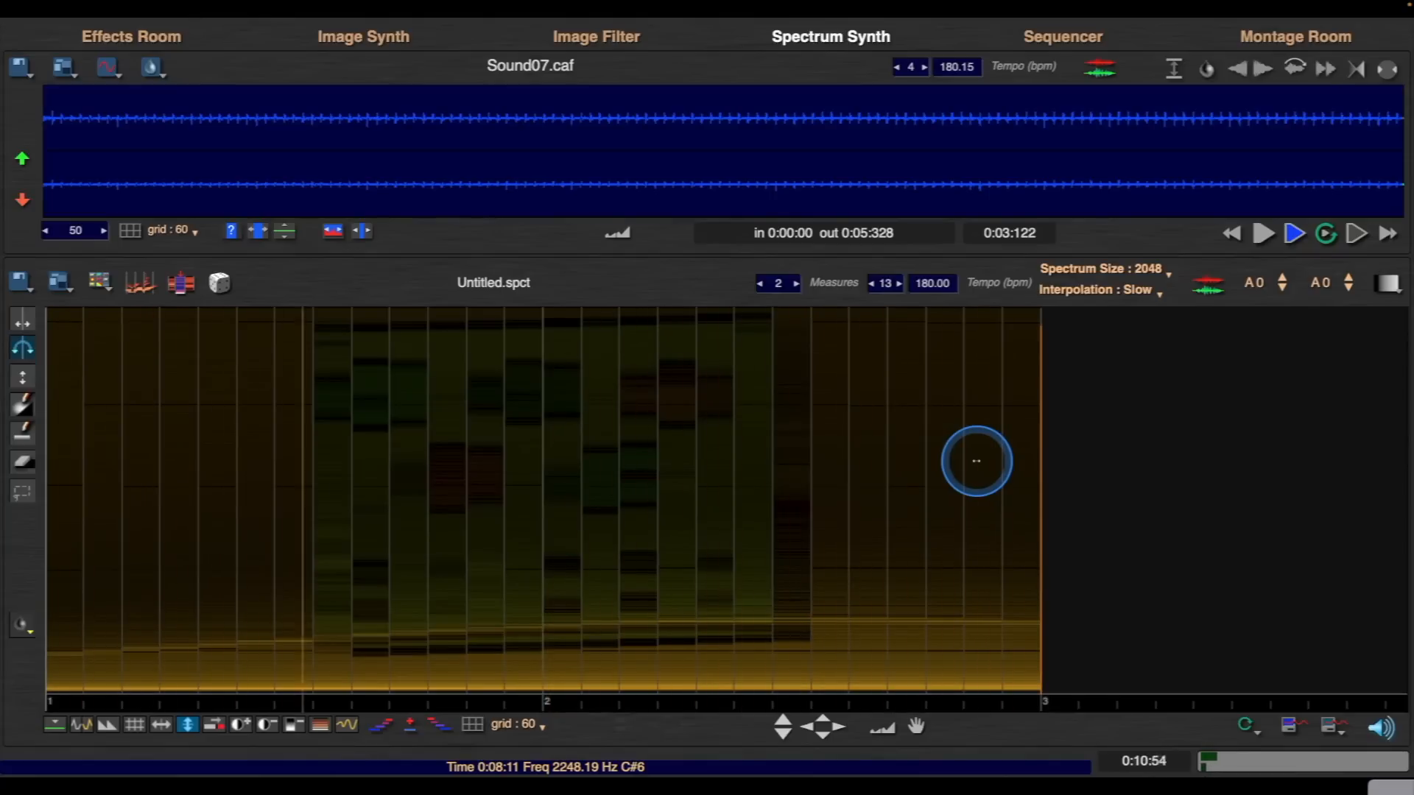
{"action": "key", "text": "space"}
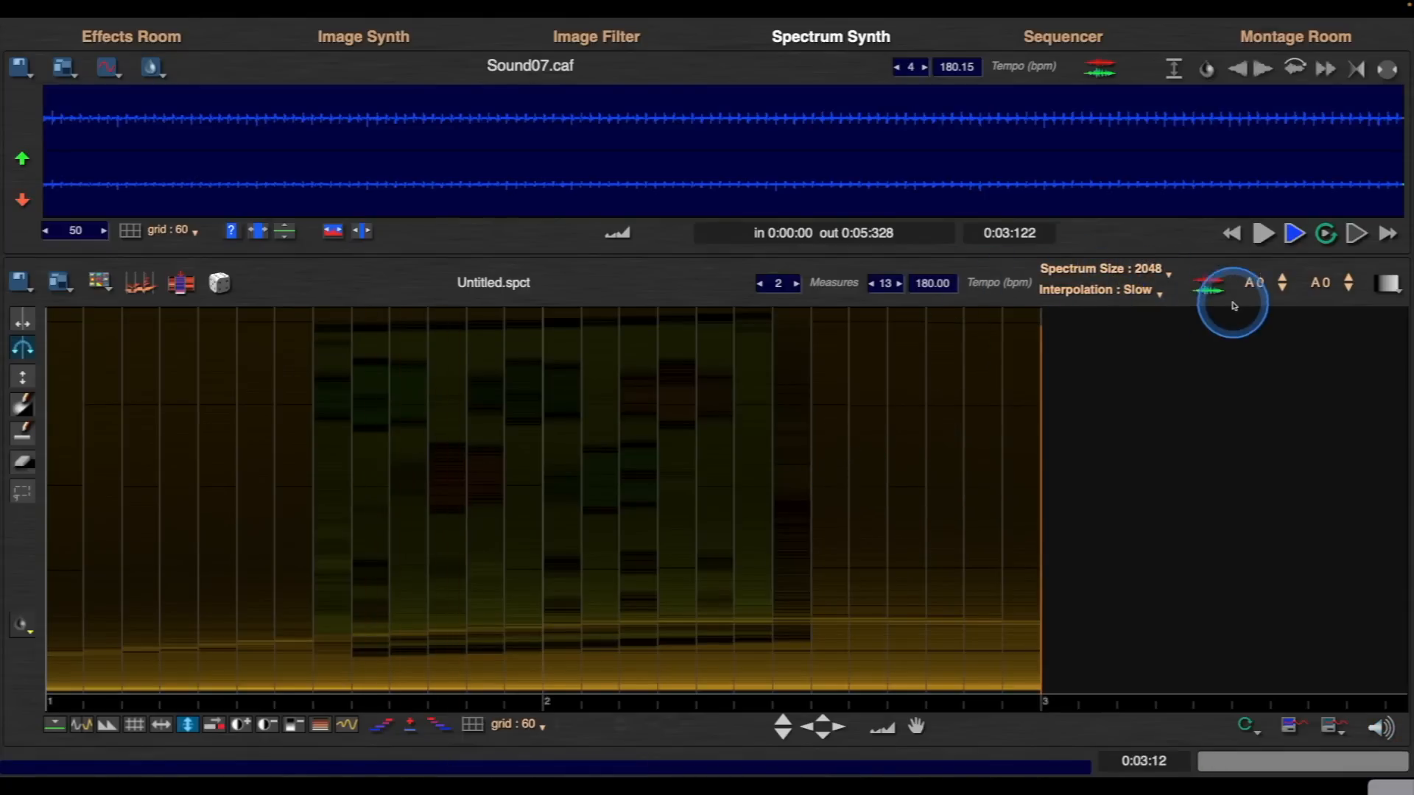
- Compare the Spectrum Fire, False Colors and Direct amplitude color modes, then return to Low Gamma
{"action": "left_click", "coordinate": [1392, 282]}
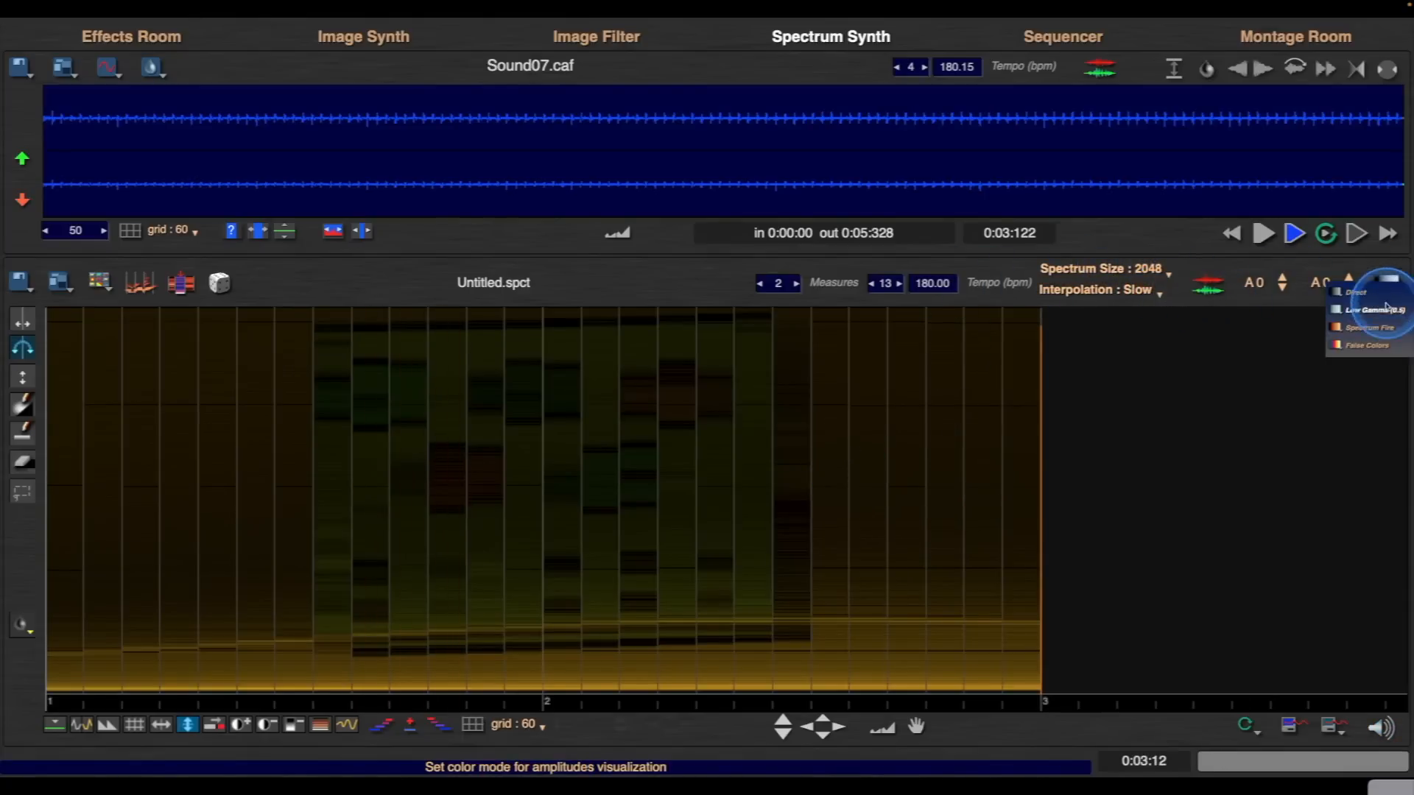
{"action": "left_click", "coordinate": [1370, 328]}
{"action": "left_click", "coordinate": [1388, 283]}
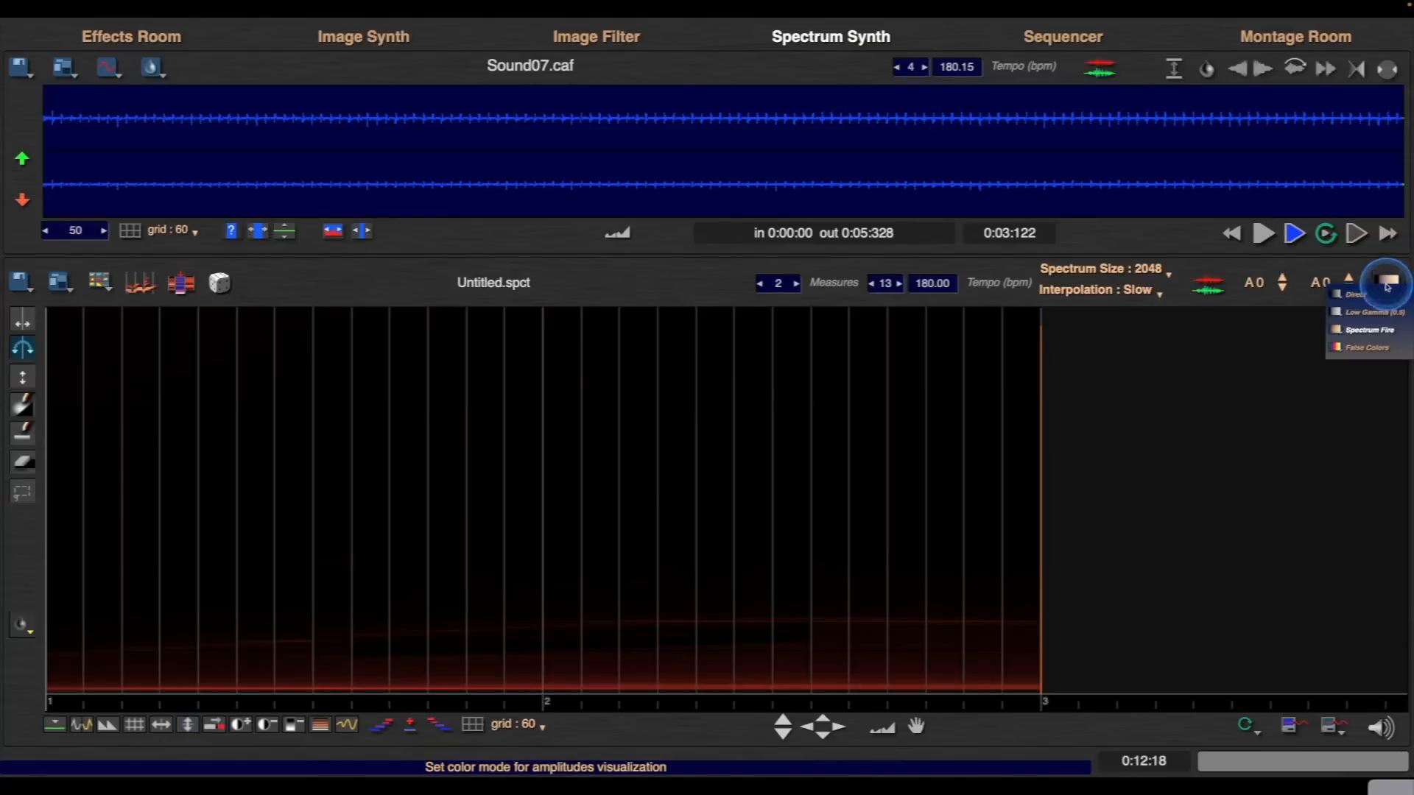
{"action": "left_click", "coordinate": [1379, 344]}
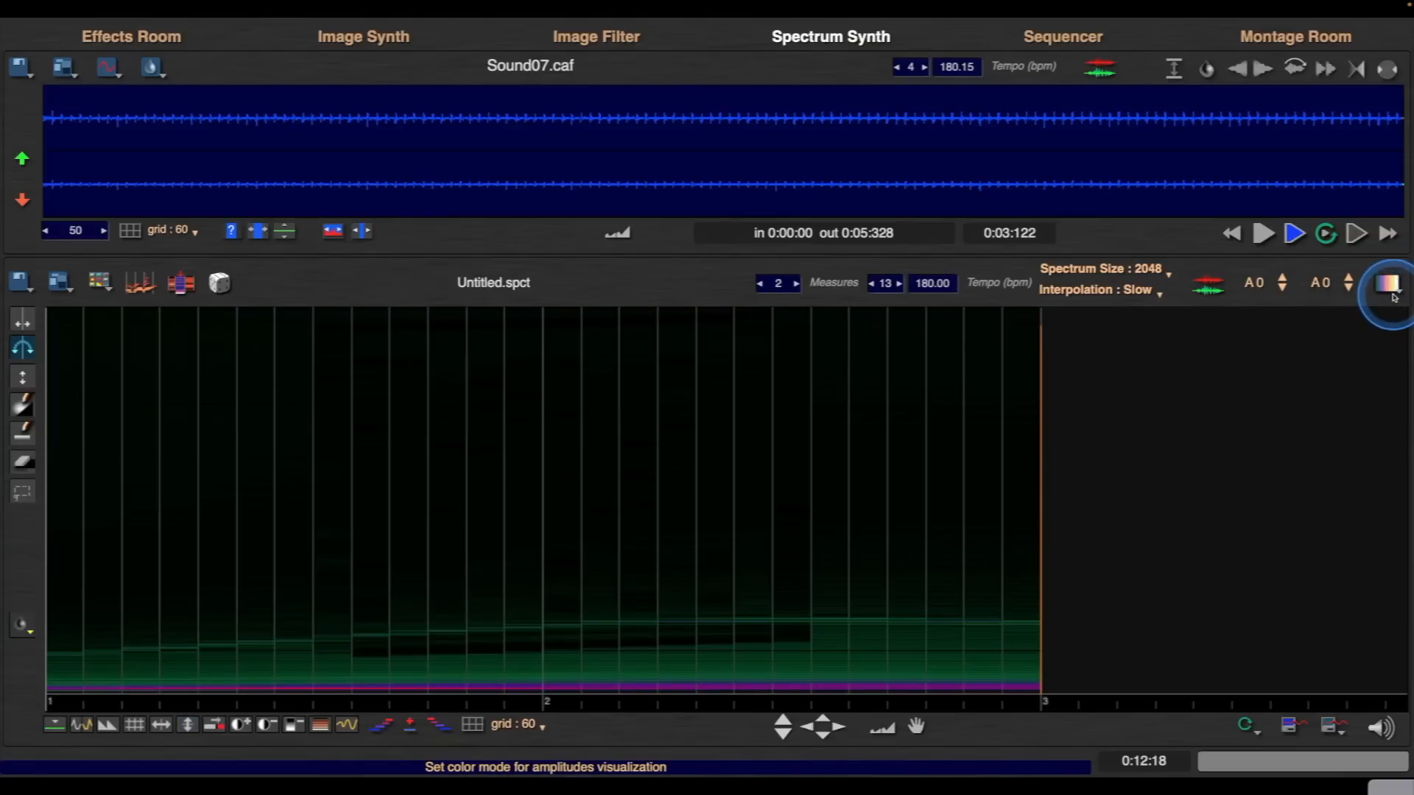
{"action": "left_click", "coordinate": [1392, 284]}
{"action": "left_click", "coordinate": [1394, 300]}
{"action": "left_click", "coordinate": [1399, 281]}
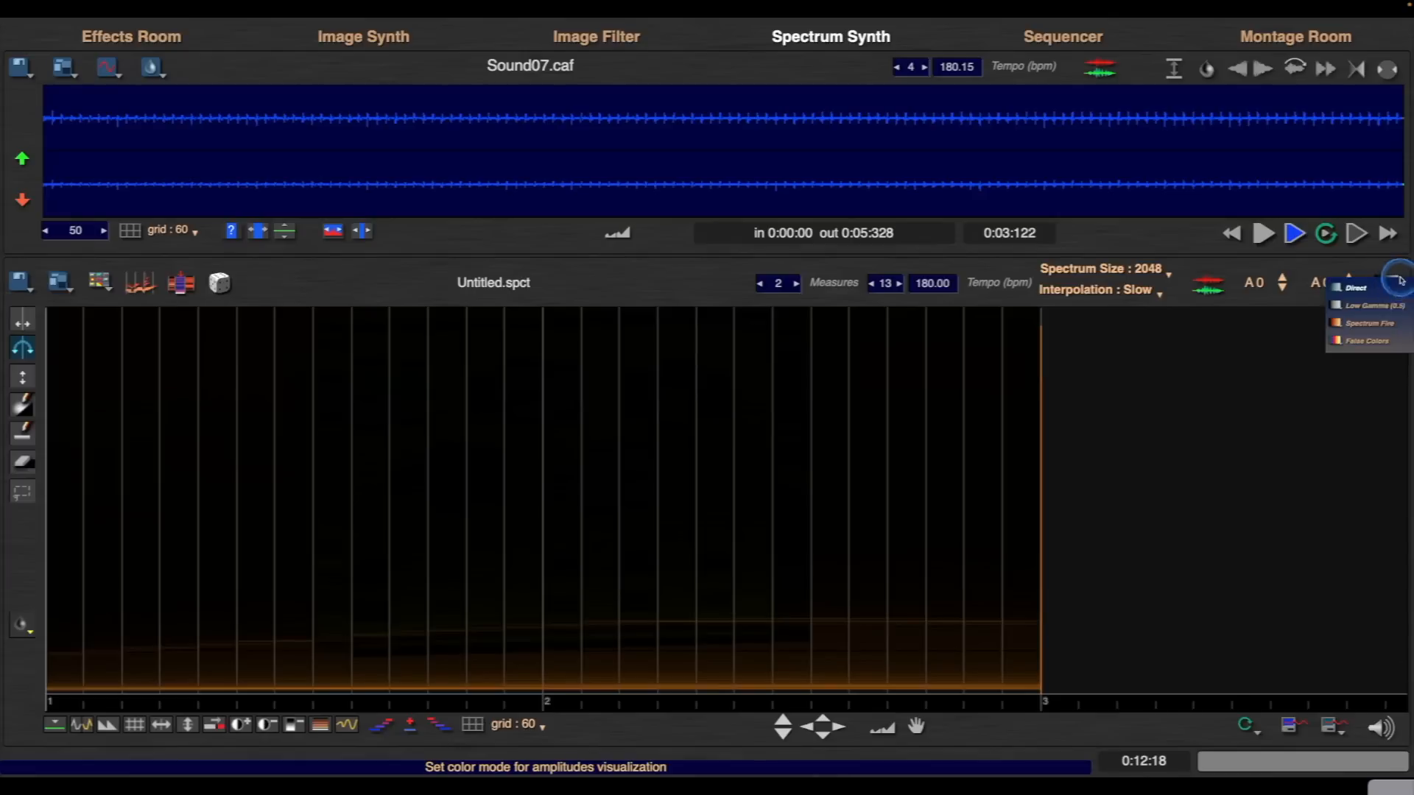
{"action": "left_click", "coordinate": [1385, 323]}
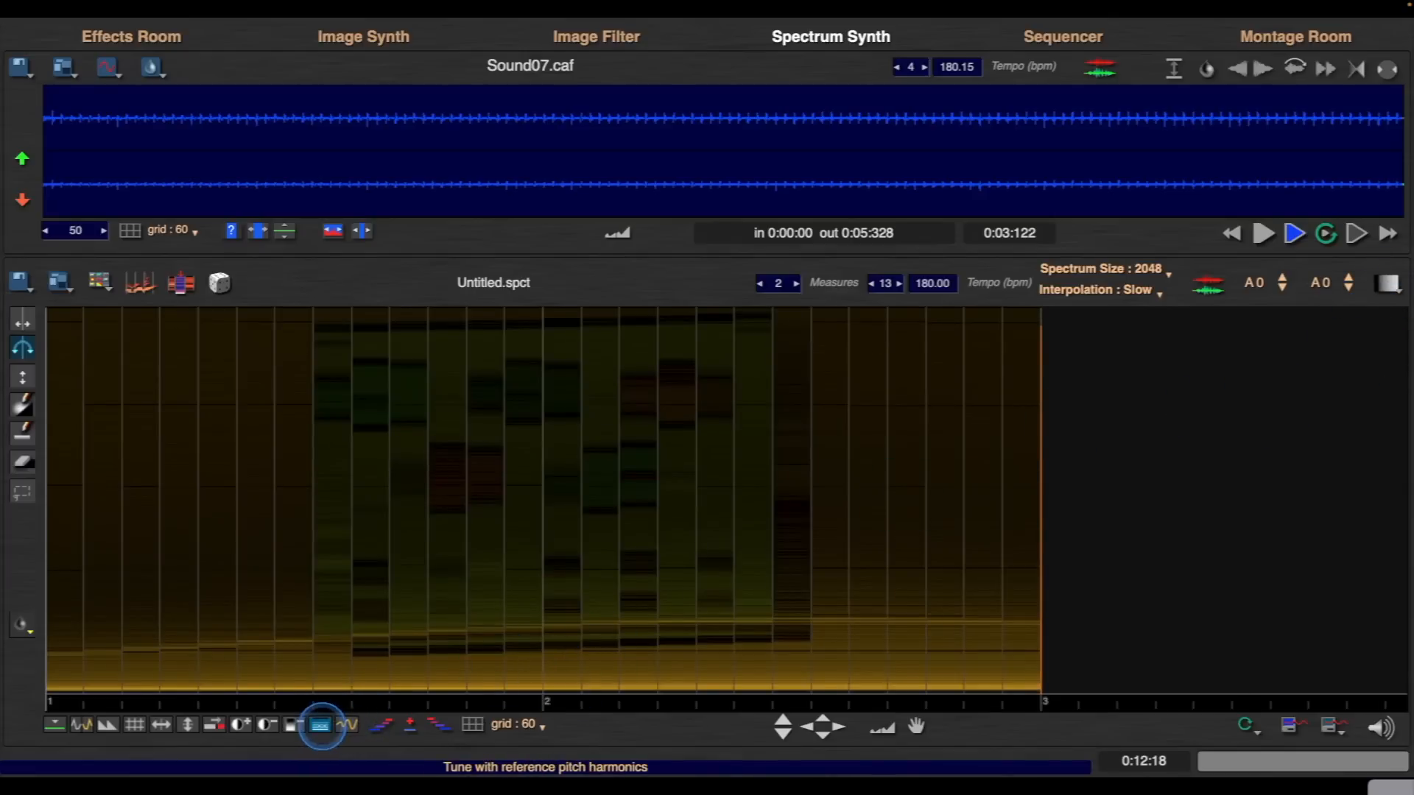
- Compress the spectrum's time to a little over half its length, play it, and set the interpolation to Fast
{"action": "left_click_drag", "start_coordinate": [334, 725], "coordinate": [186, 727]}
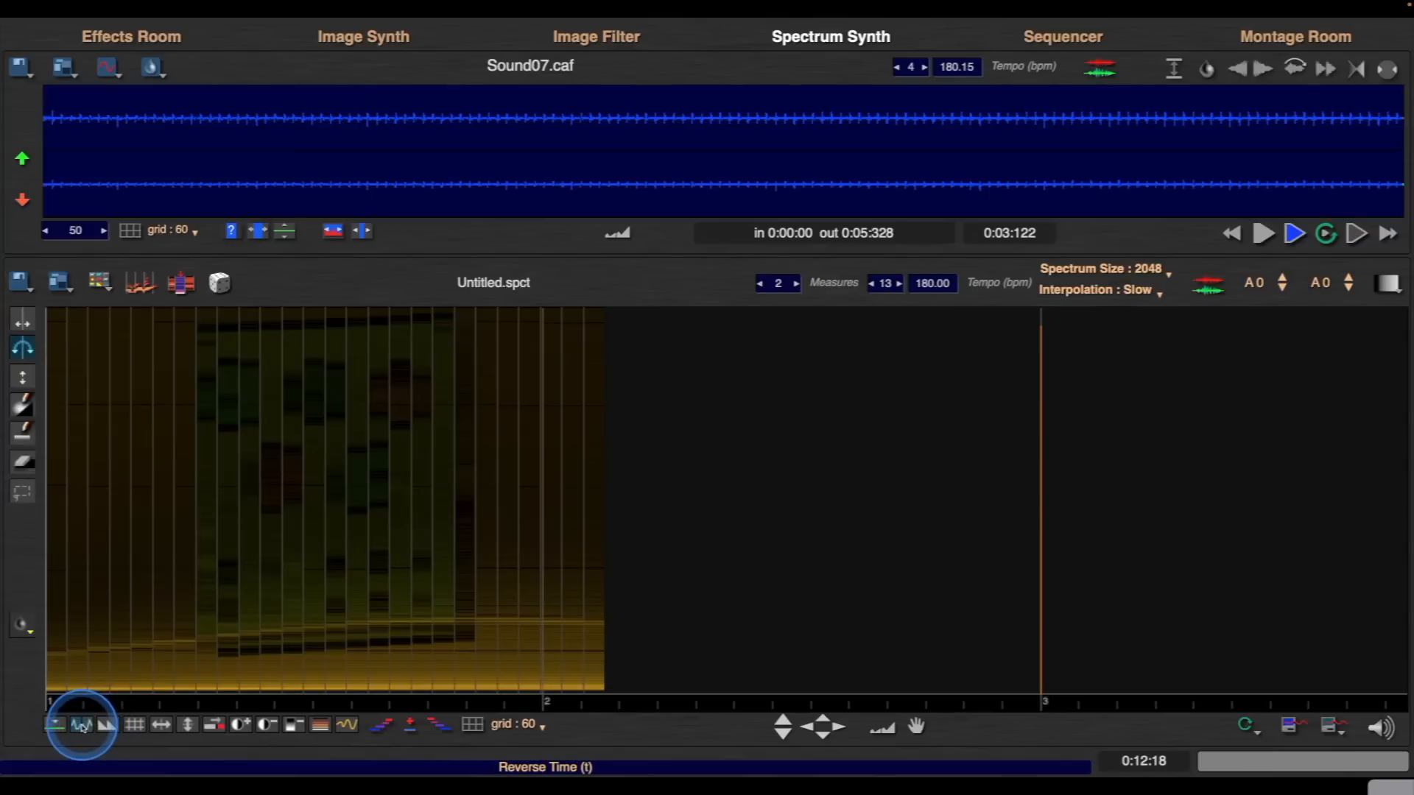
{"action": "key", "text": "space"}
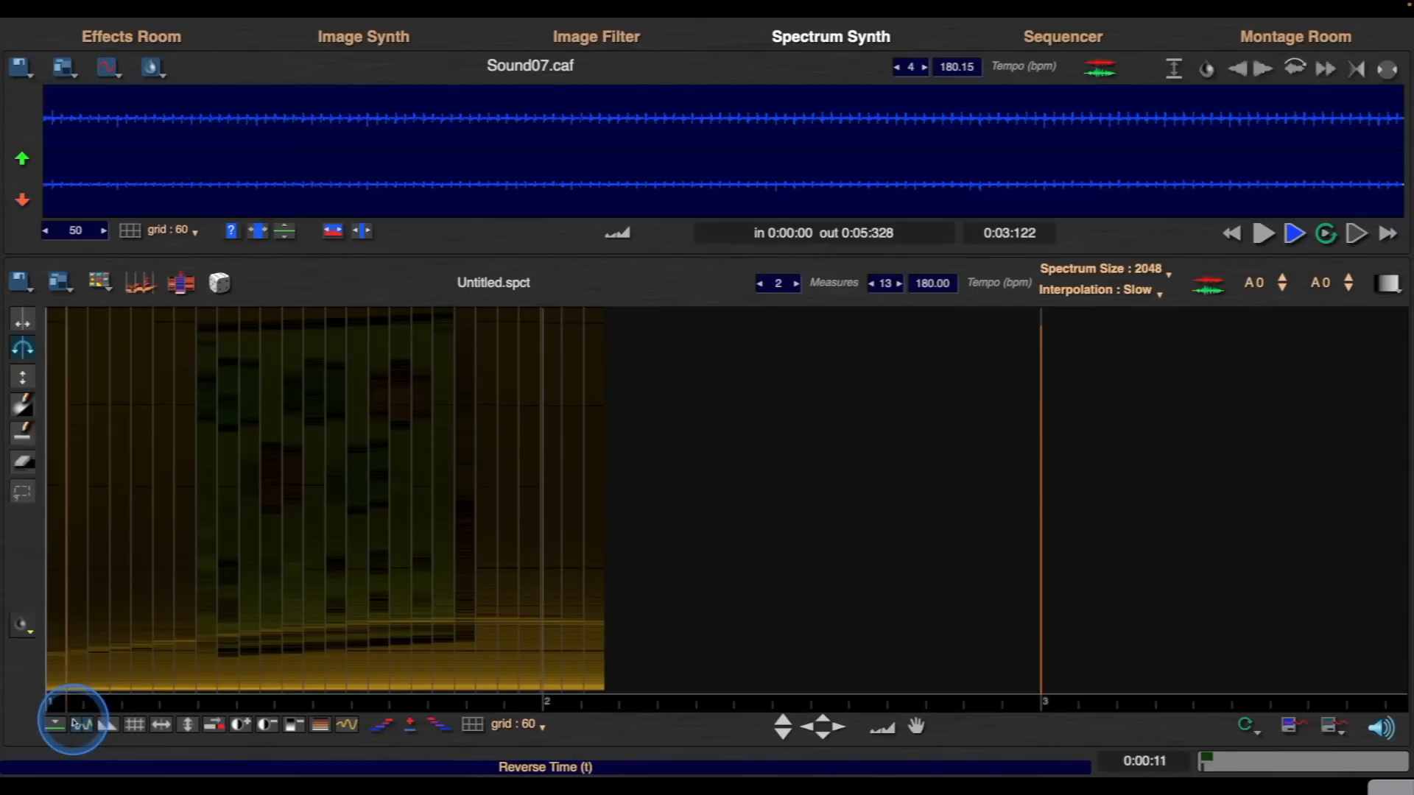
{"action": "left_click", "coordinate": [1146, 293]}
{"action": "left_click", "coordinate": [1166, 333]}
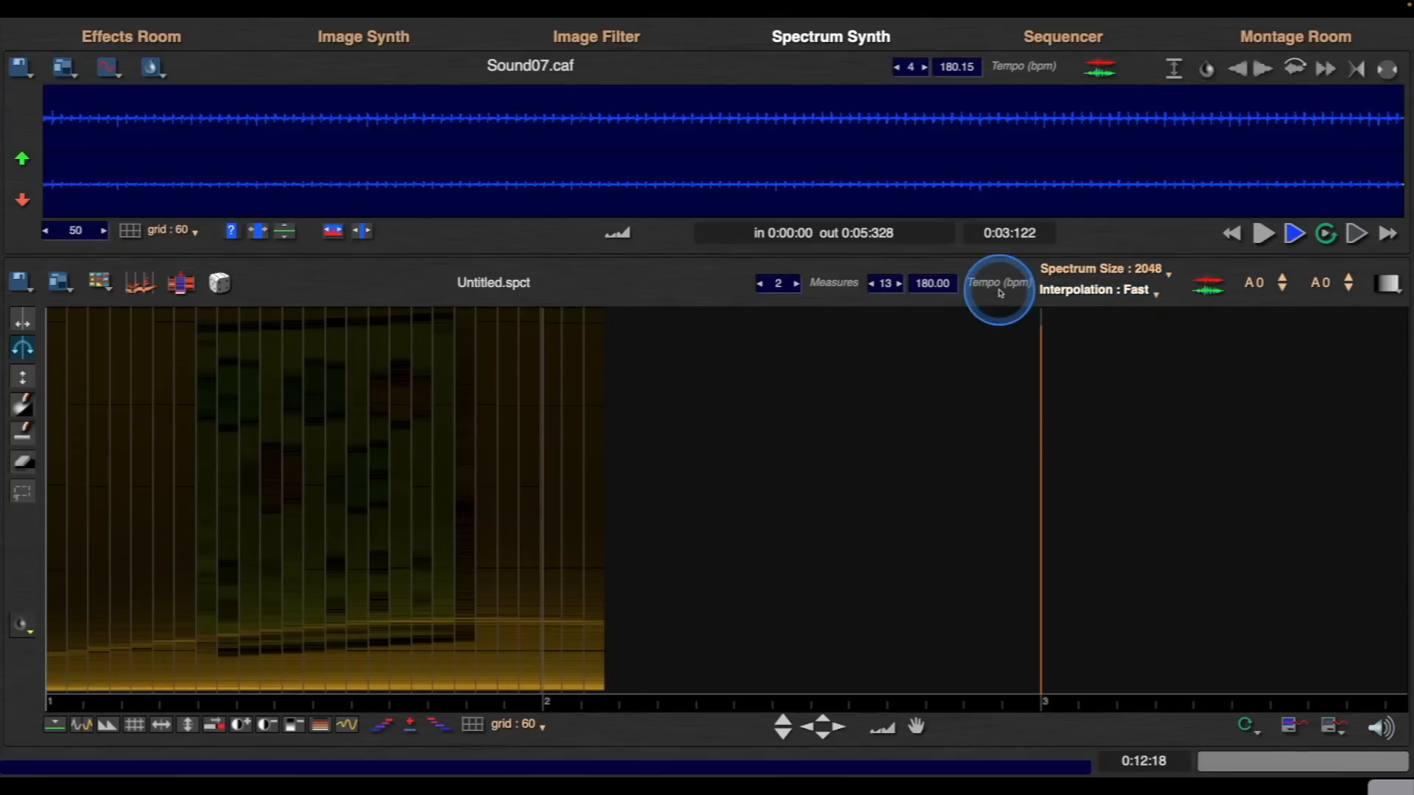
- Set the spectrum's beats per measure to 8
{"action": "left_click", "coordinate": [871, 286]}
{"action": "left_click", "coordinate": [871, 286]}
{"action": "left_click", "coordinate": [871, 286]}
{"action": "left_click", "coordinate": [872, 286]}
{"action": "left_click", "coordinate": [872, 285]}
{"action": "left_click", "coordinate": [872, 286]}
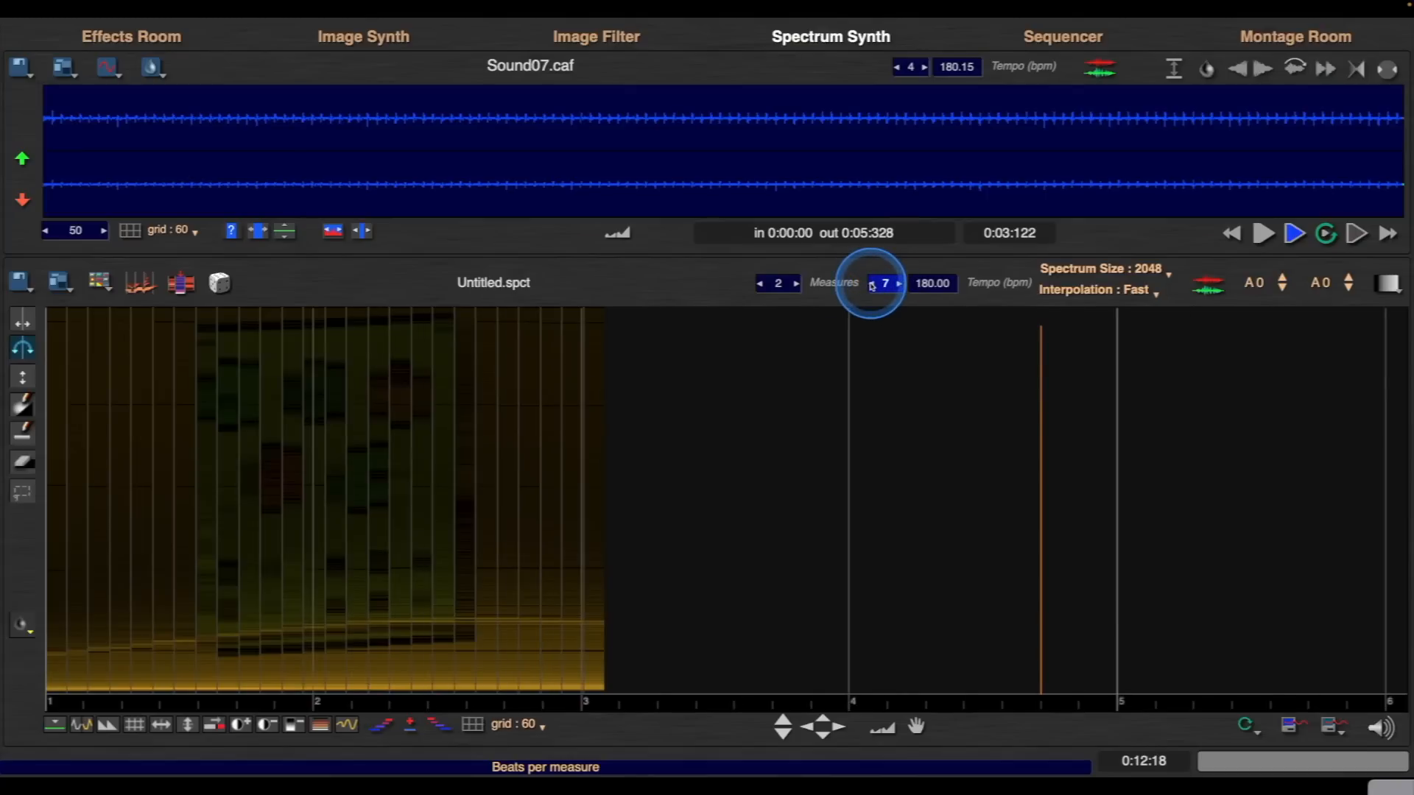
{"action": "left_click", "coordinate": [898, 286]}
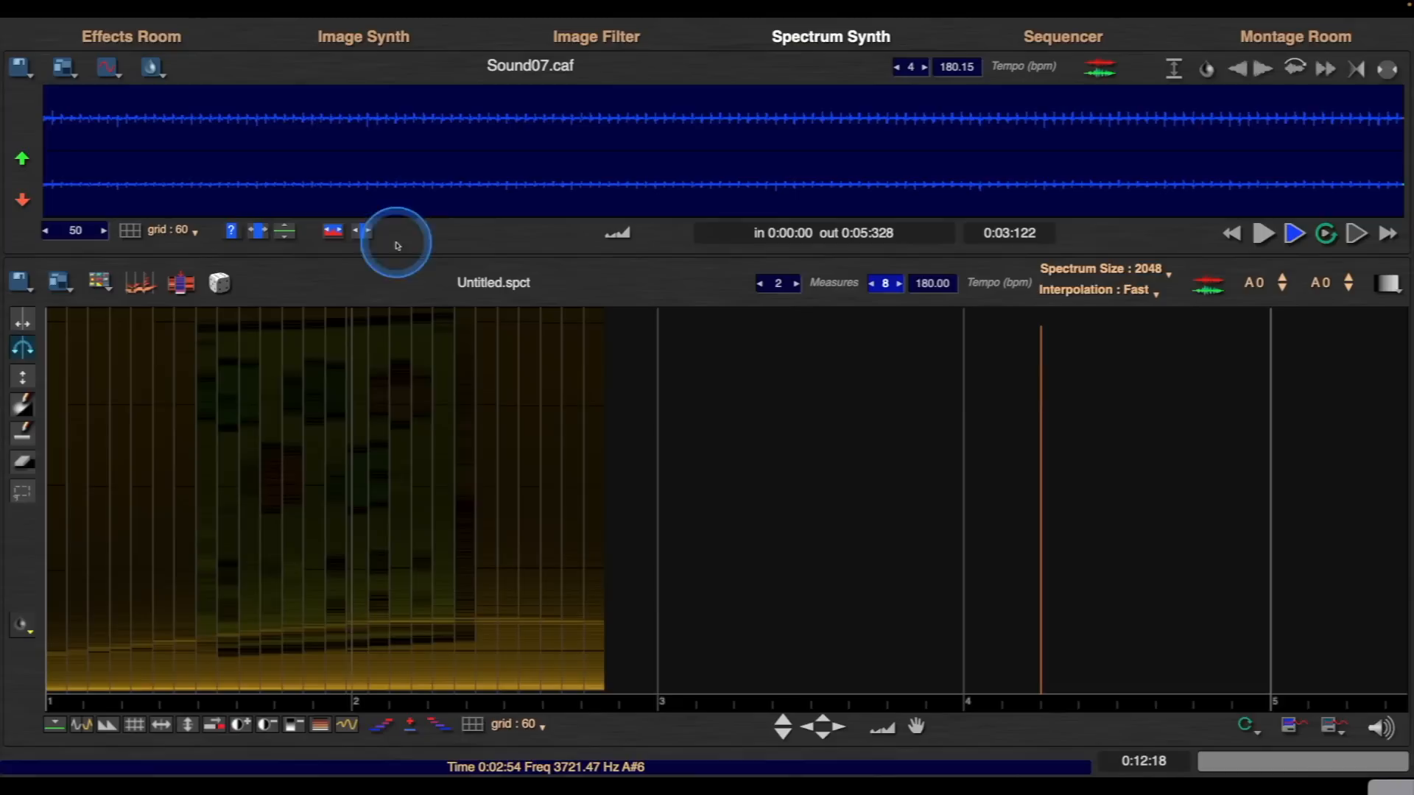
- Render the compressed spectrum into the sound editor and play the rendered sound
{"action": "key", "text": "Return"}
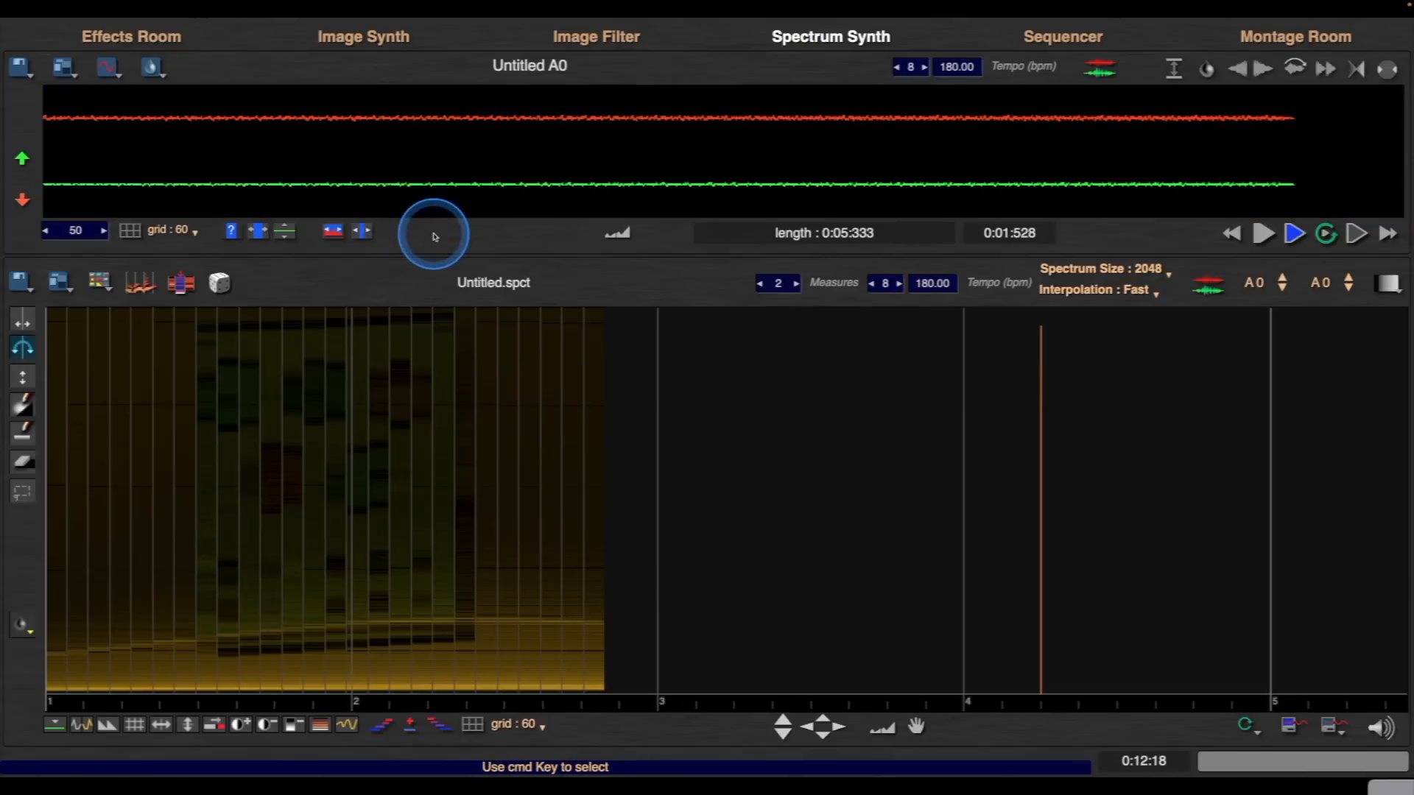
{"action": "key", "text": "space"}
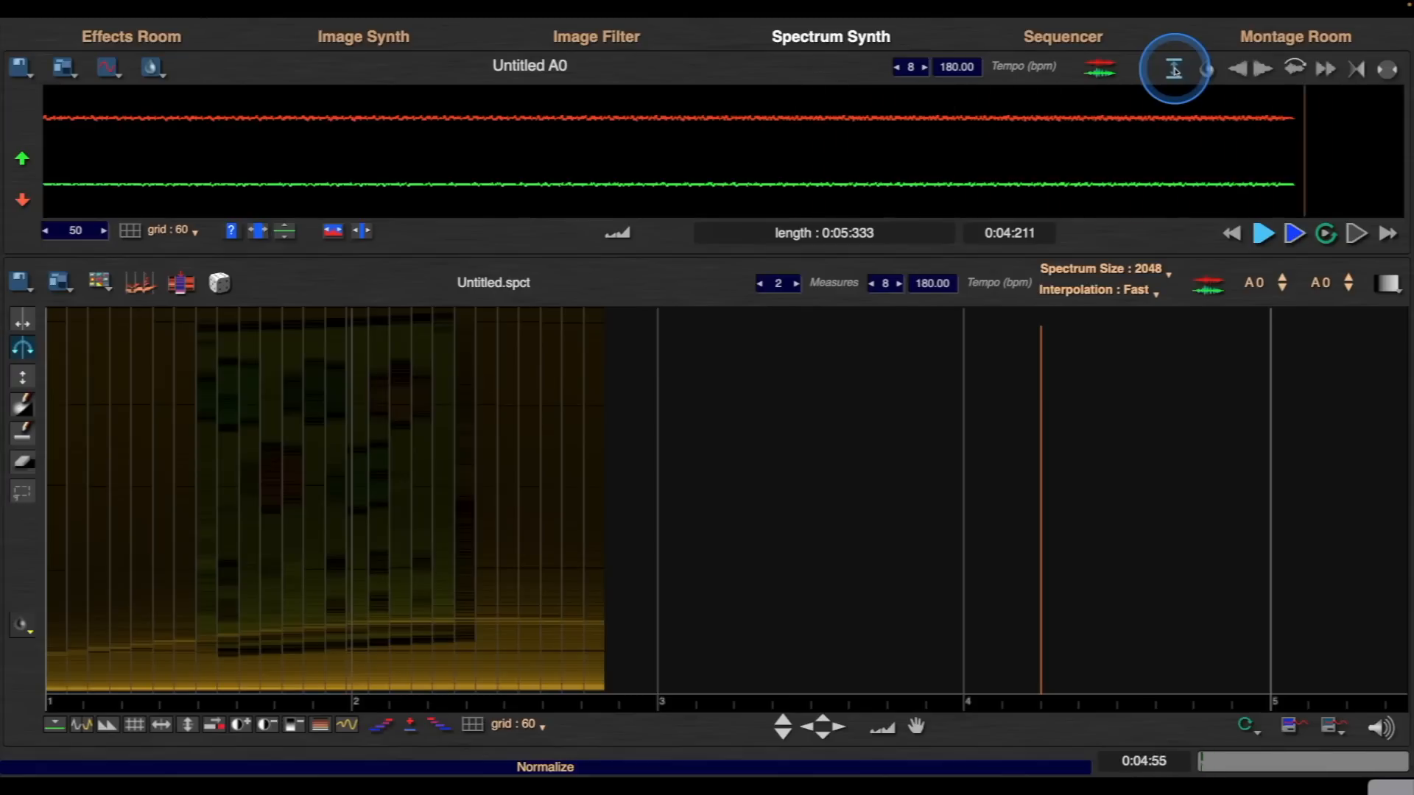
{"action": "left_click", "coordinate": [619, 33]}
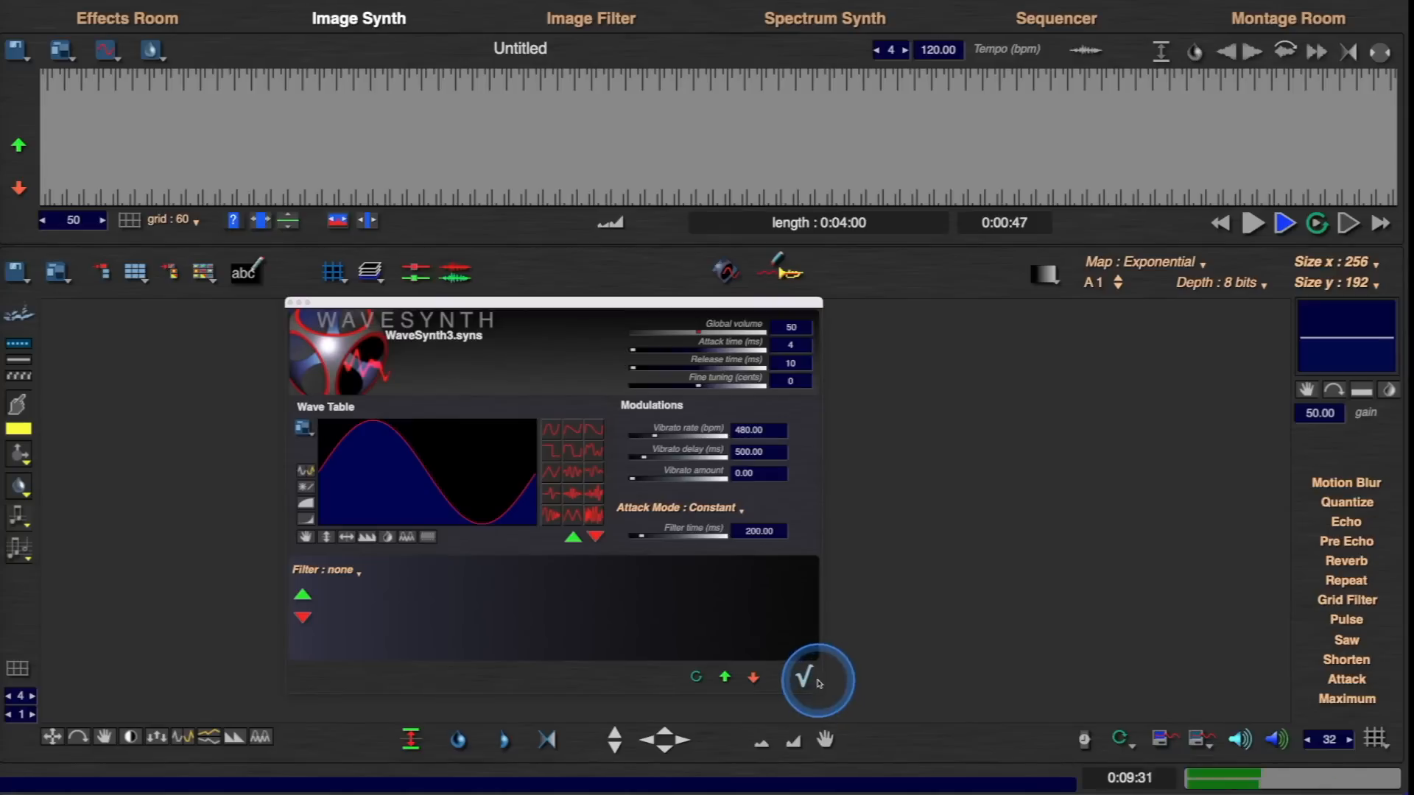
- Accept the WaveSynth3 instrument and apply Filter52, the red, green and yellow noise pattern, to the yellow burst in Sound03
{"action": "left_click", "coordinate": [805, 676]}
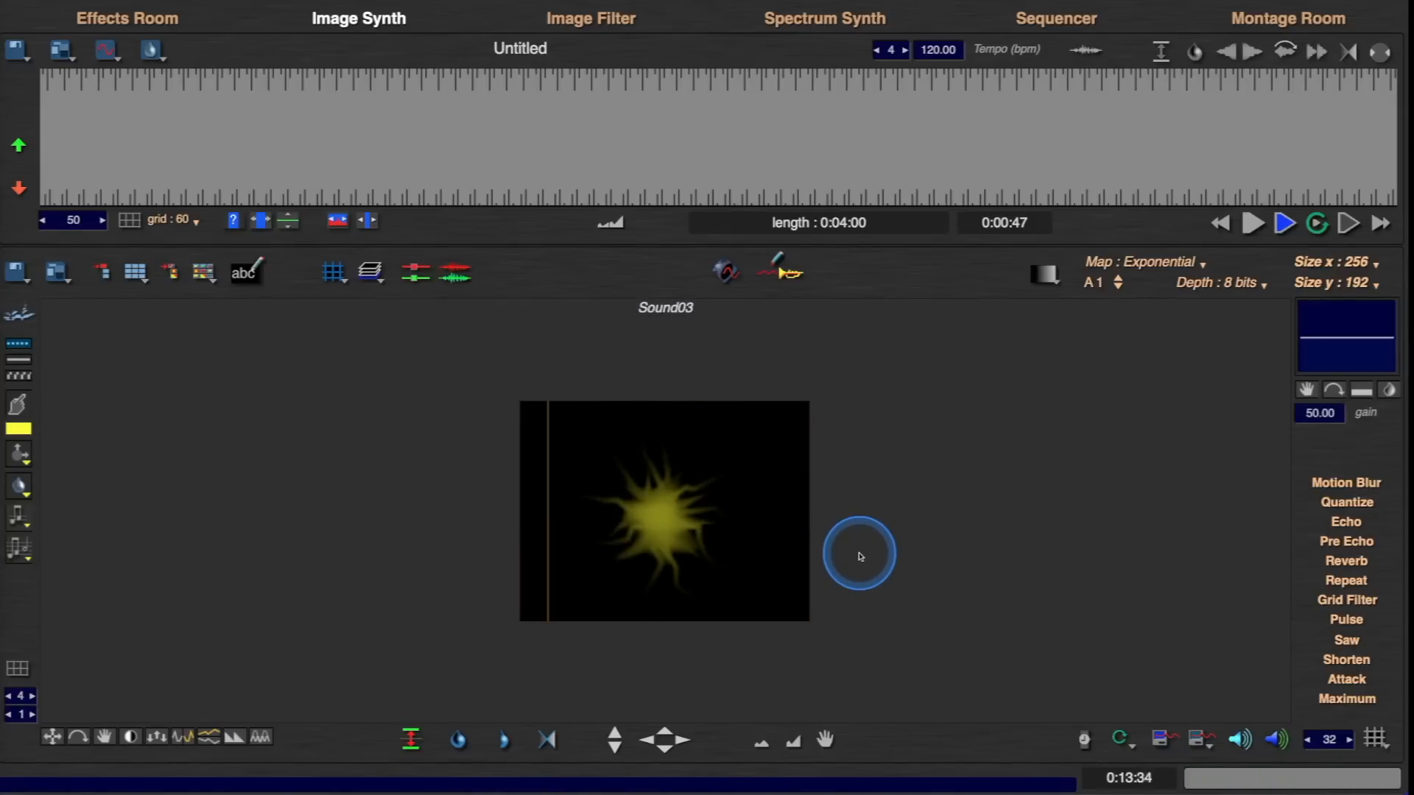
{"action": "key", "text": "z"}
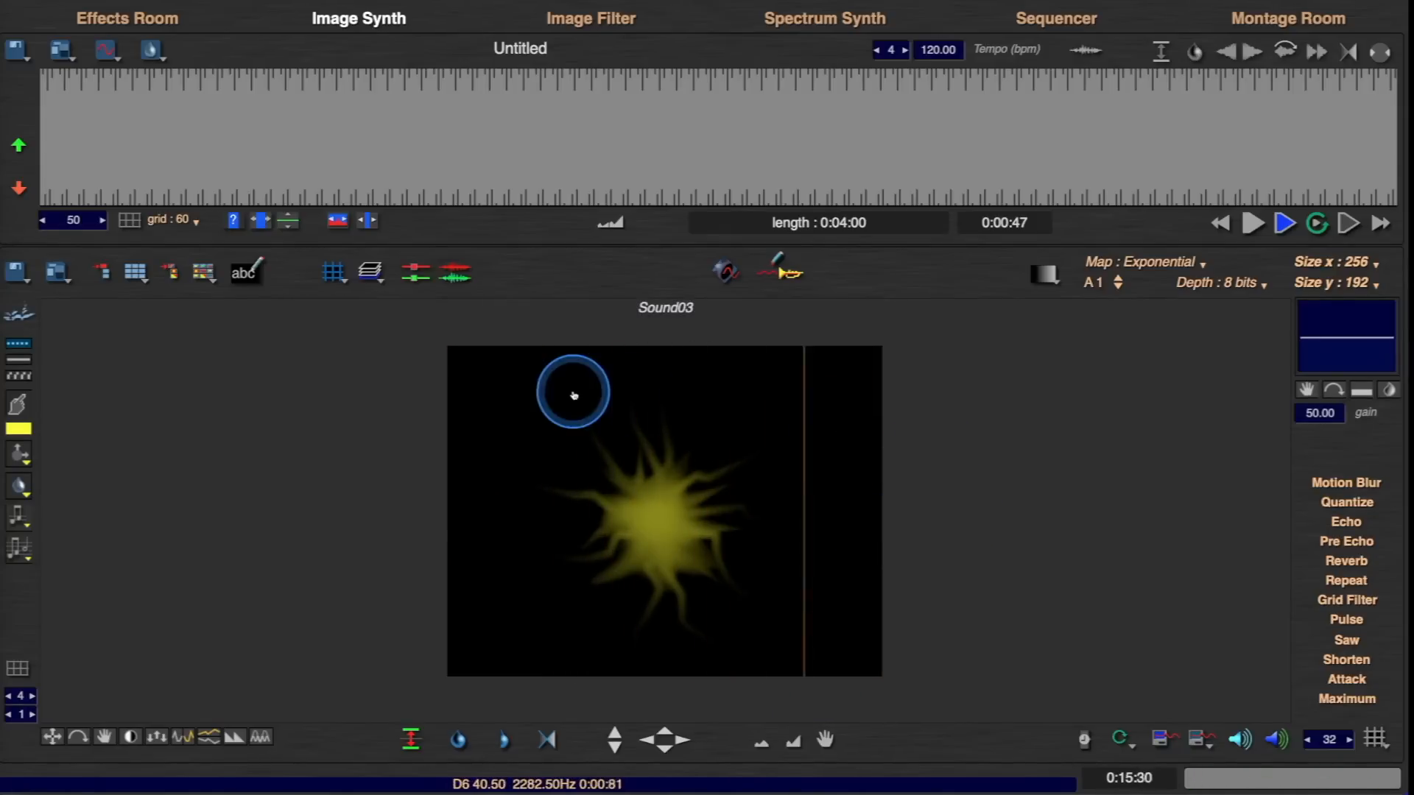
{"action": "left_click", "coordinate": [201, 273]}
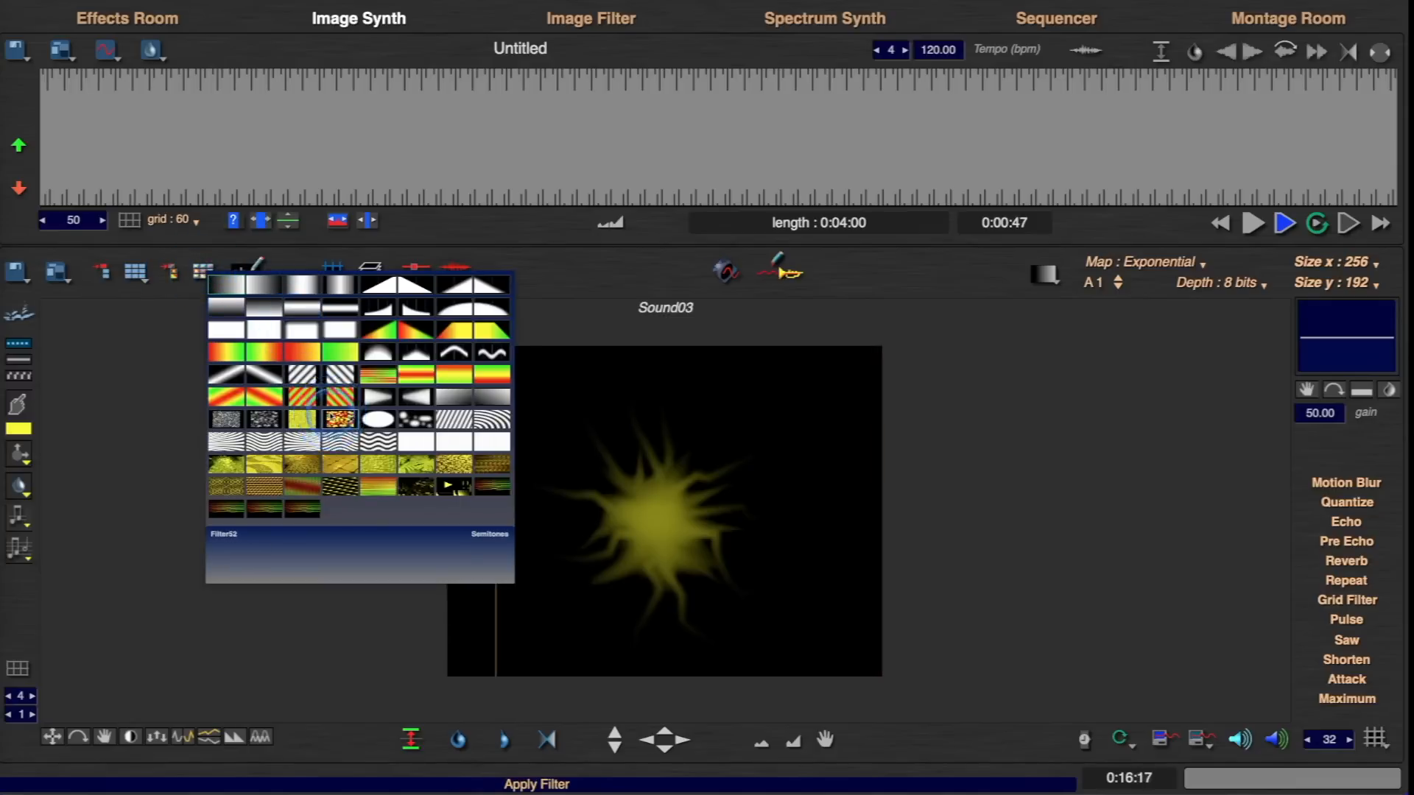
{"action": "left_click", "coordinate": [330, 416]}
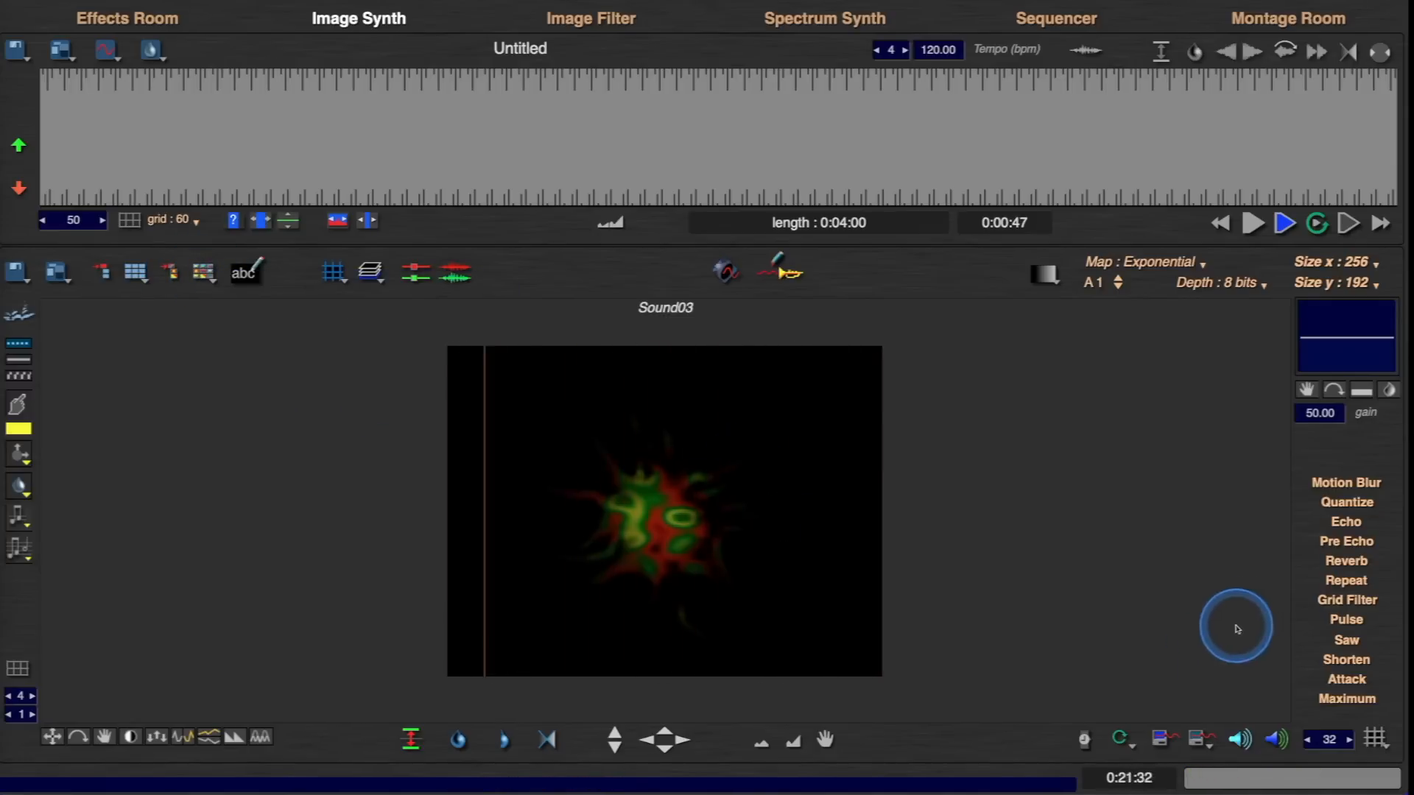
- Apply the Reverb effect twice to the filtered red and green burst
{"action": "left_click", "coordinate": [1344, 561]}
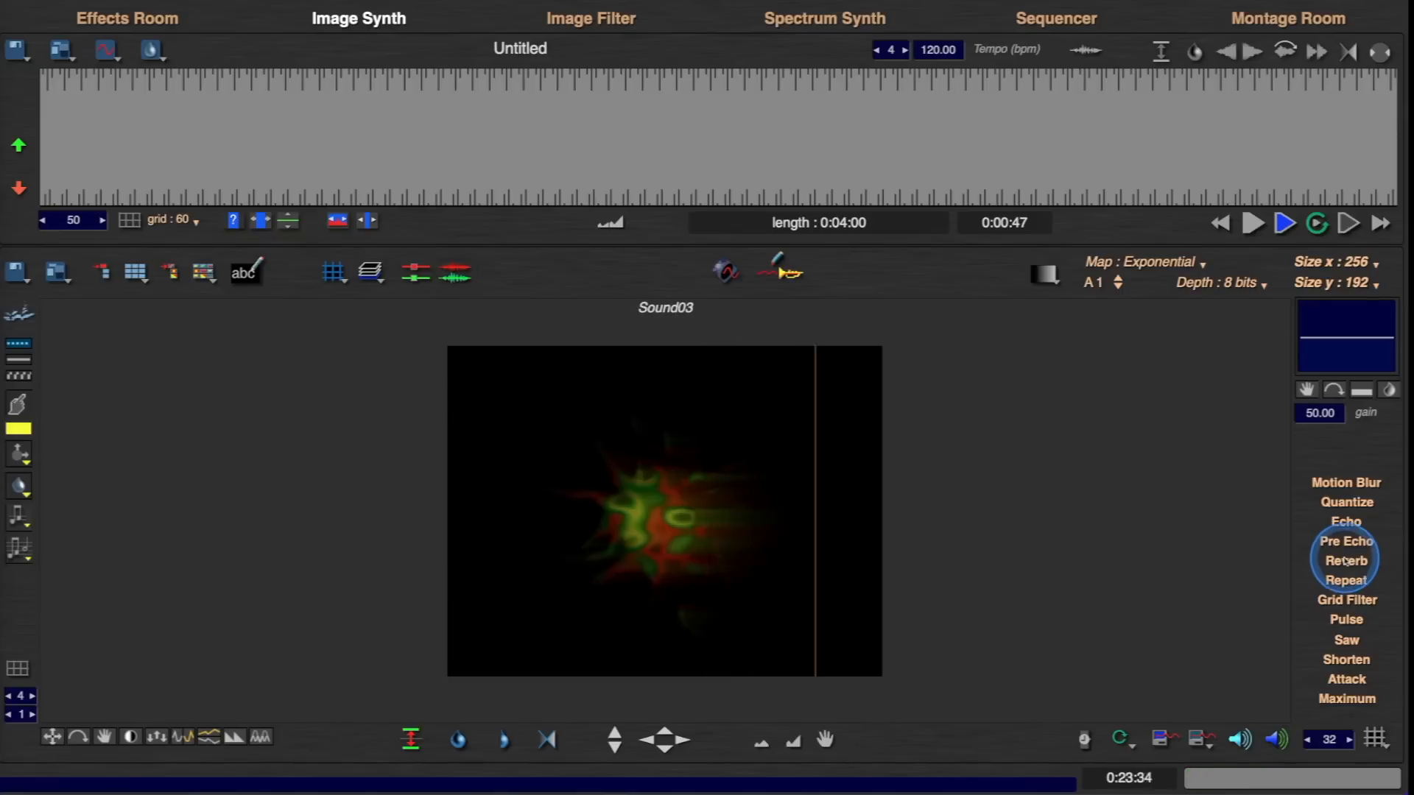
{"action": "left_click", "coordinate": [1346, 562]}
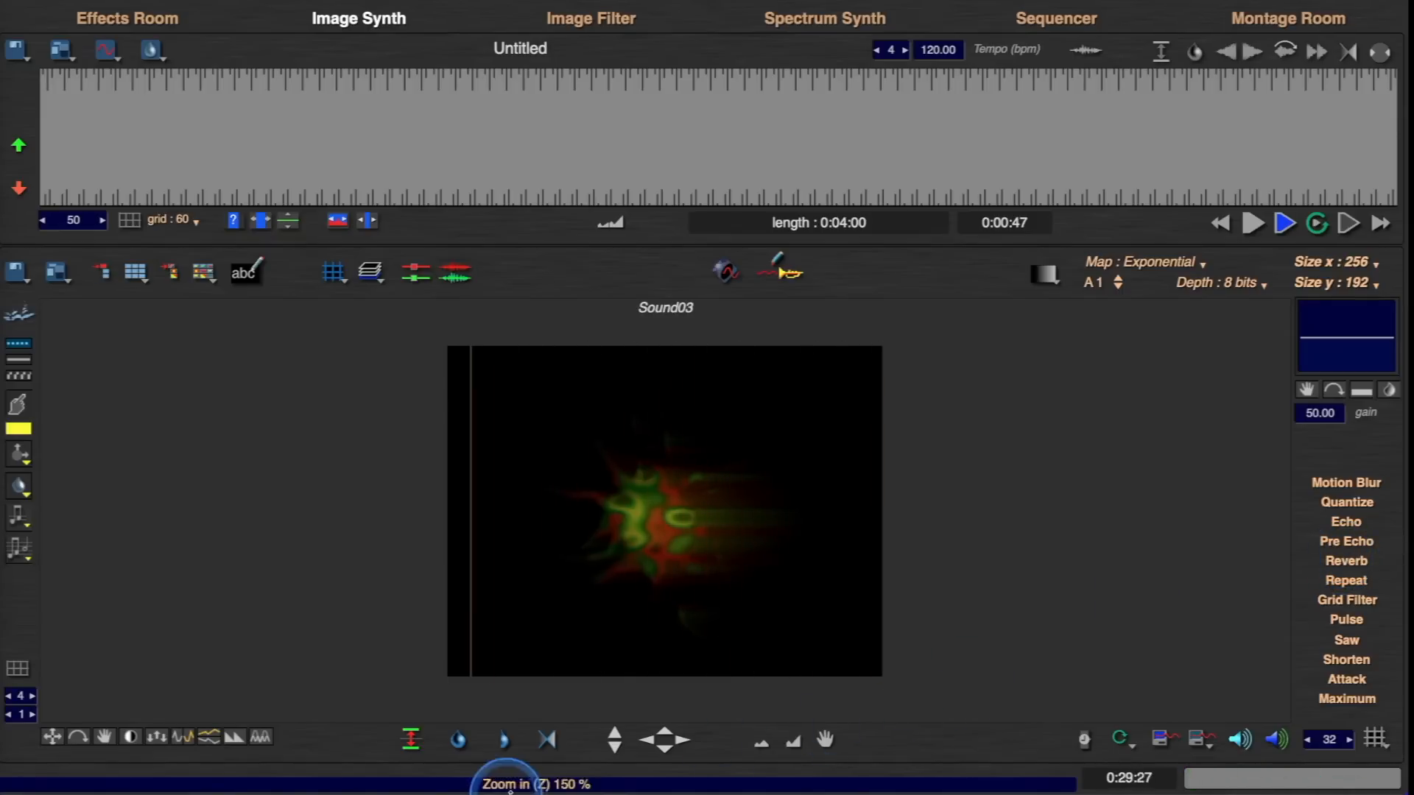
{"action": "left_click_drag", "start_coordinate": [157, 737], "coordinate": [287, 777]}
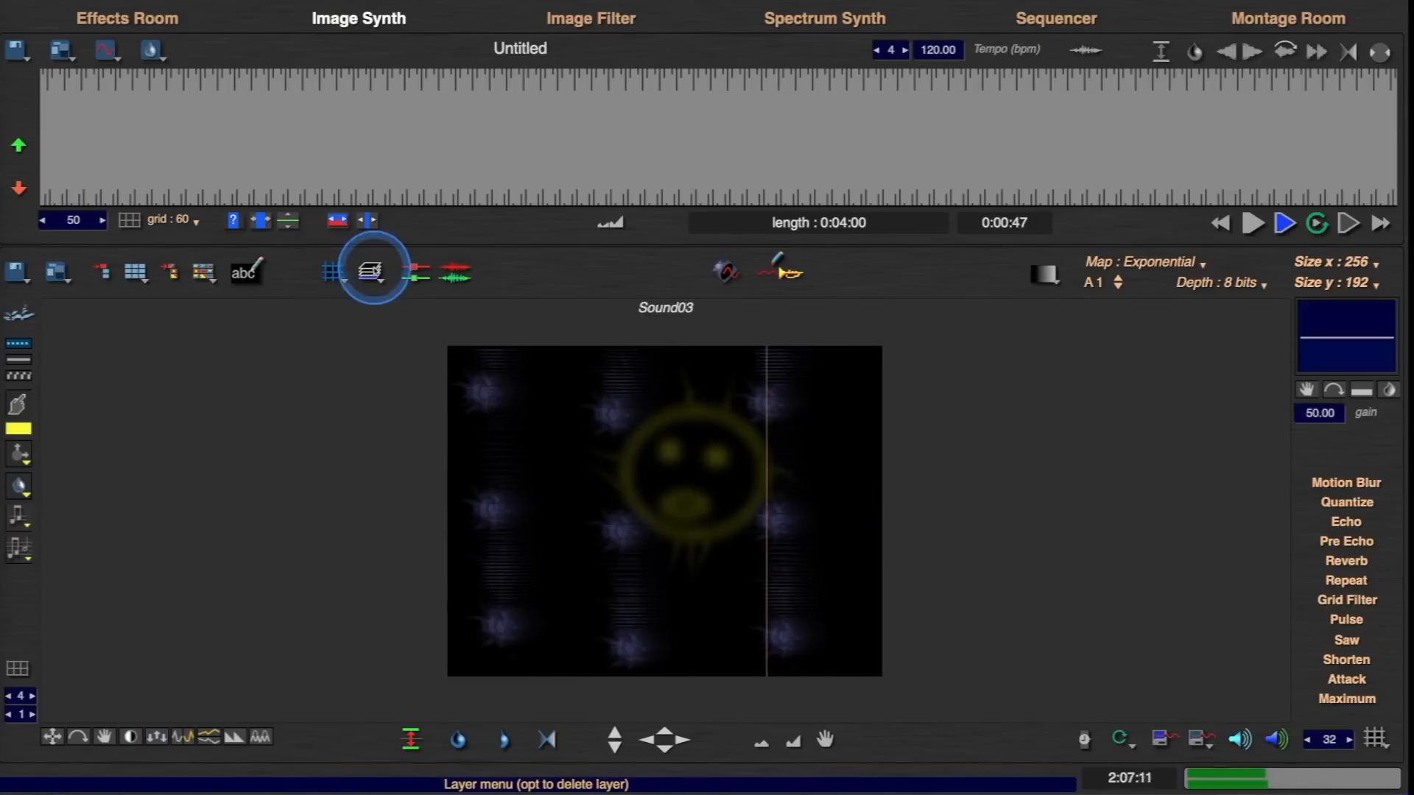
- Draw echoed yellow triangles and arcs on a new layer in Sound03 and tint them with a red-to-yellow filter
{"action": "left_click", "coordinate": [371, 272]}
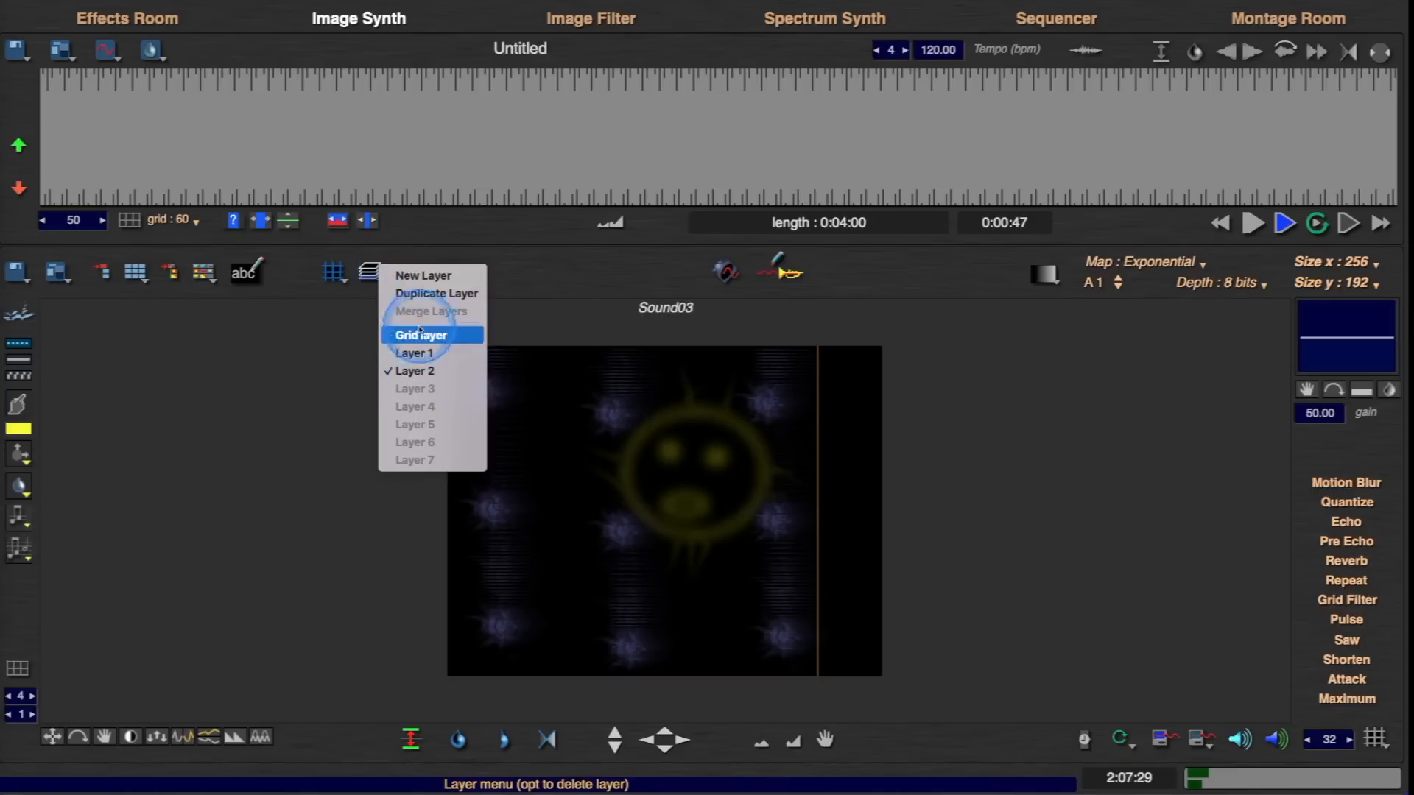
{"action": "left_click", "coordinate": [421, 352]}
{"action": "right_click", "coordinate": [513, 488]}
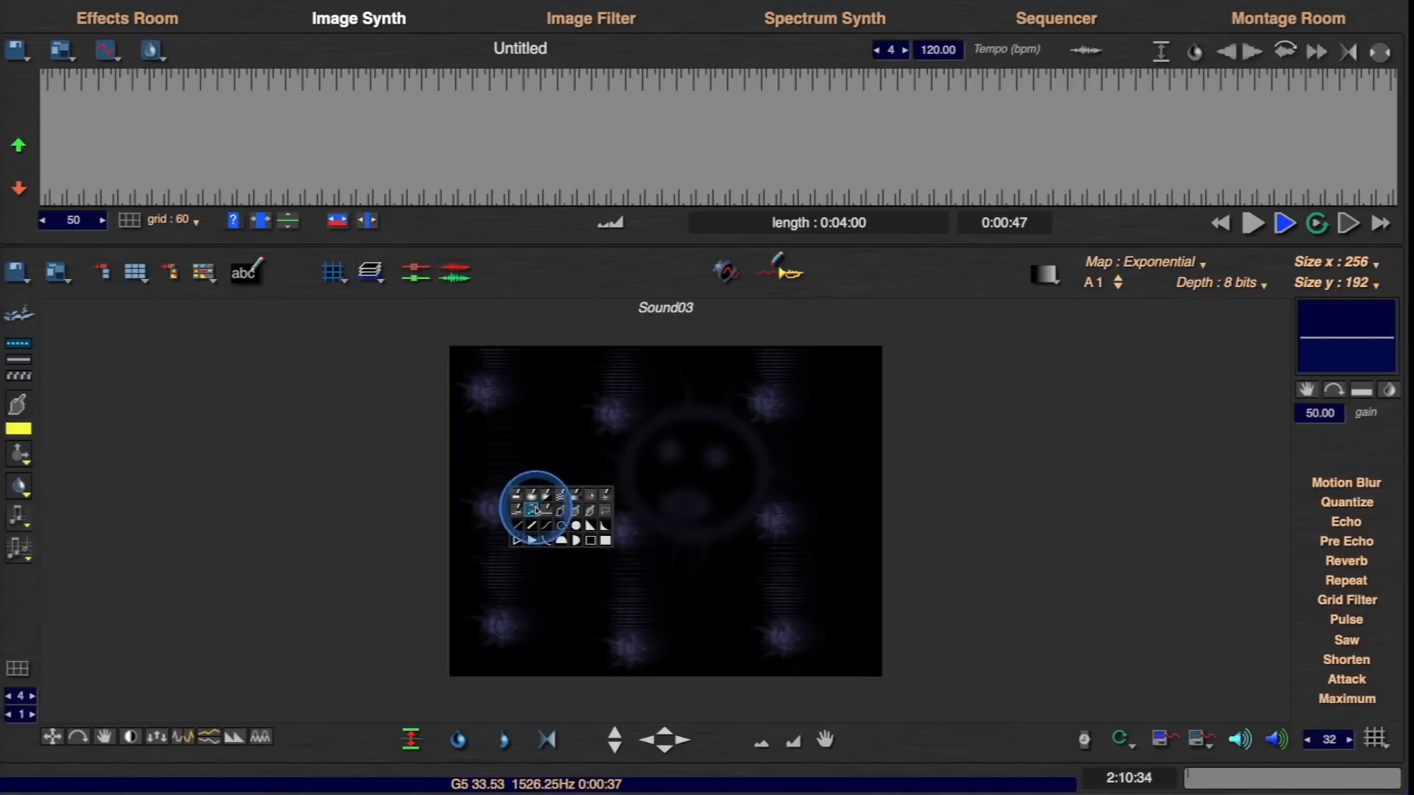
{"action": "left_click", "coordinate": [517, 540]}
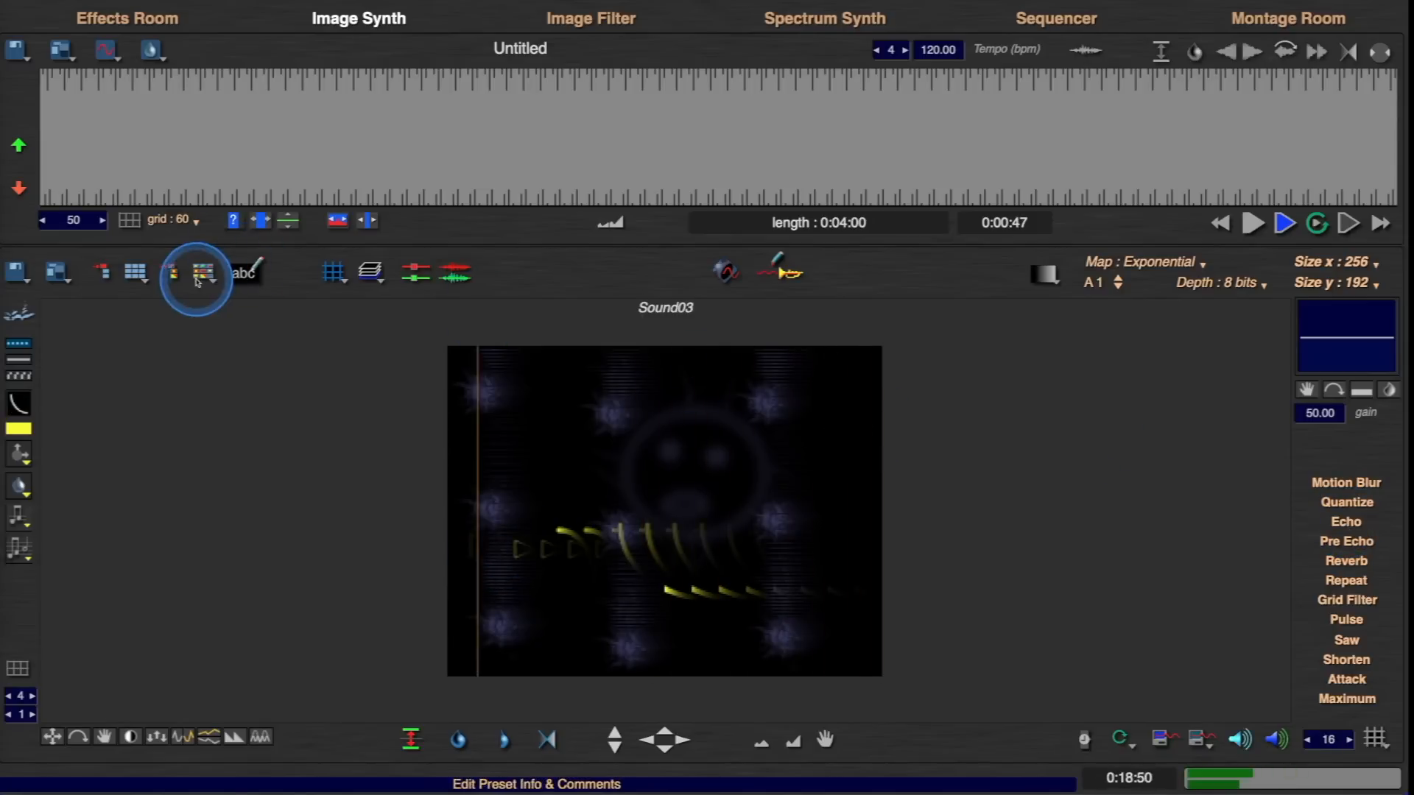
{"action": "left_click", "coordinate": [203, 271]}
{"action": "left_click", "coordinate": [230, 357]}
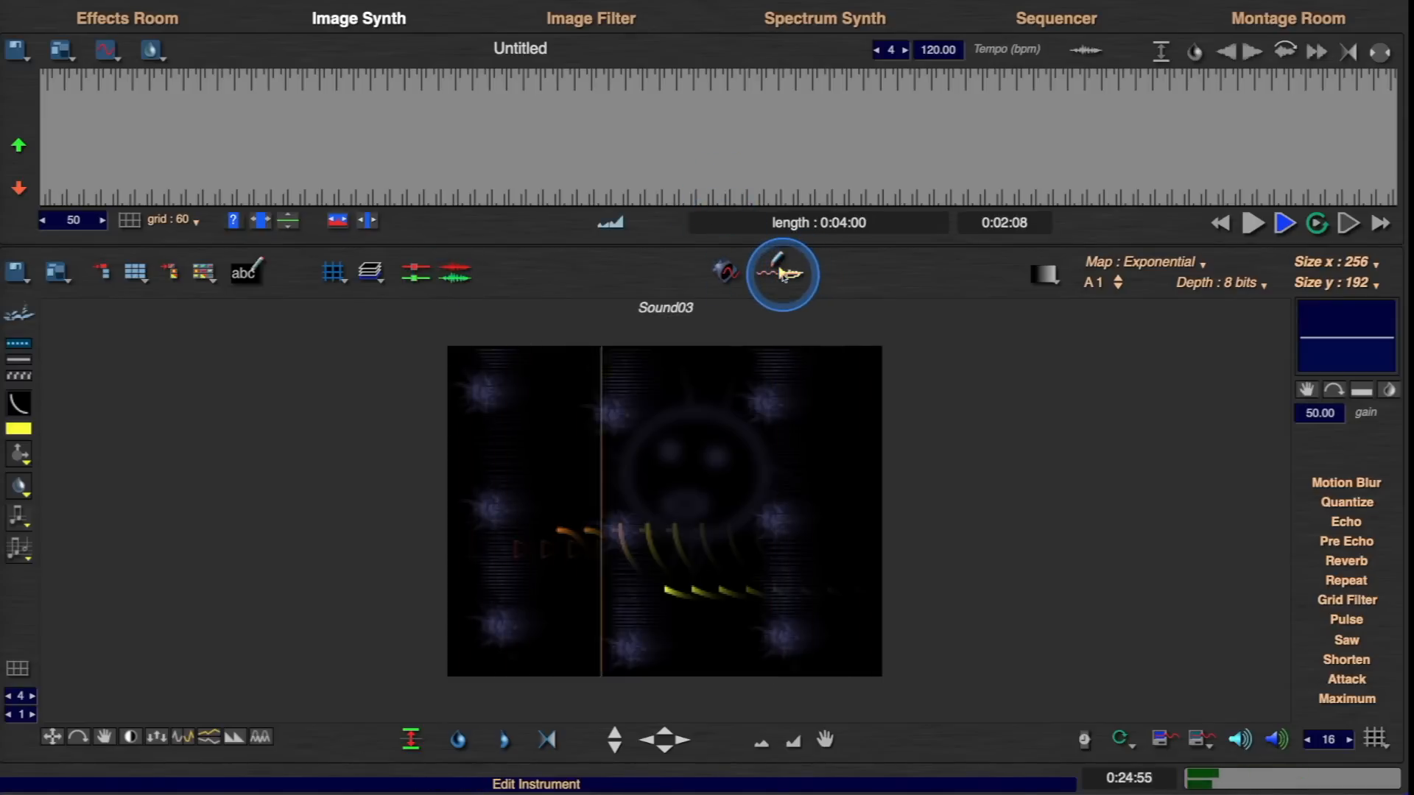
- Make Layer 1 of Sound03 the active layer and view the settings of its WaveSynth3 instrument
{"action": "left_click", "coordinate": [371, 272]}
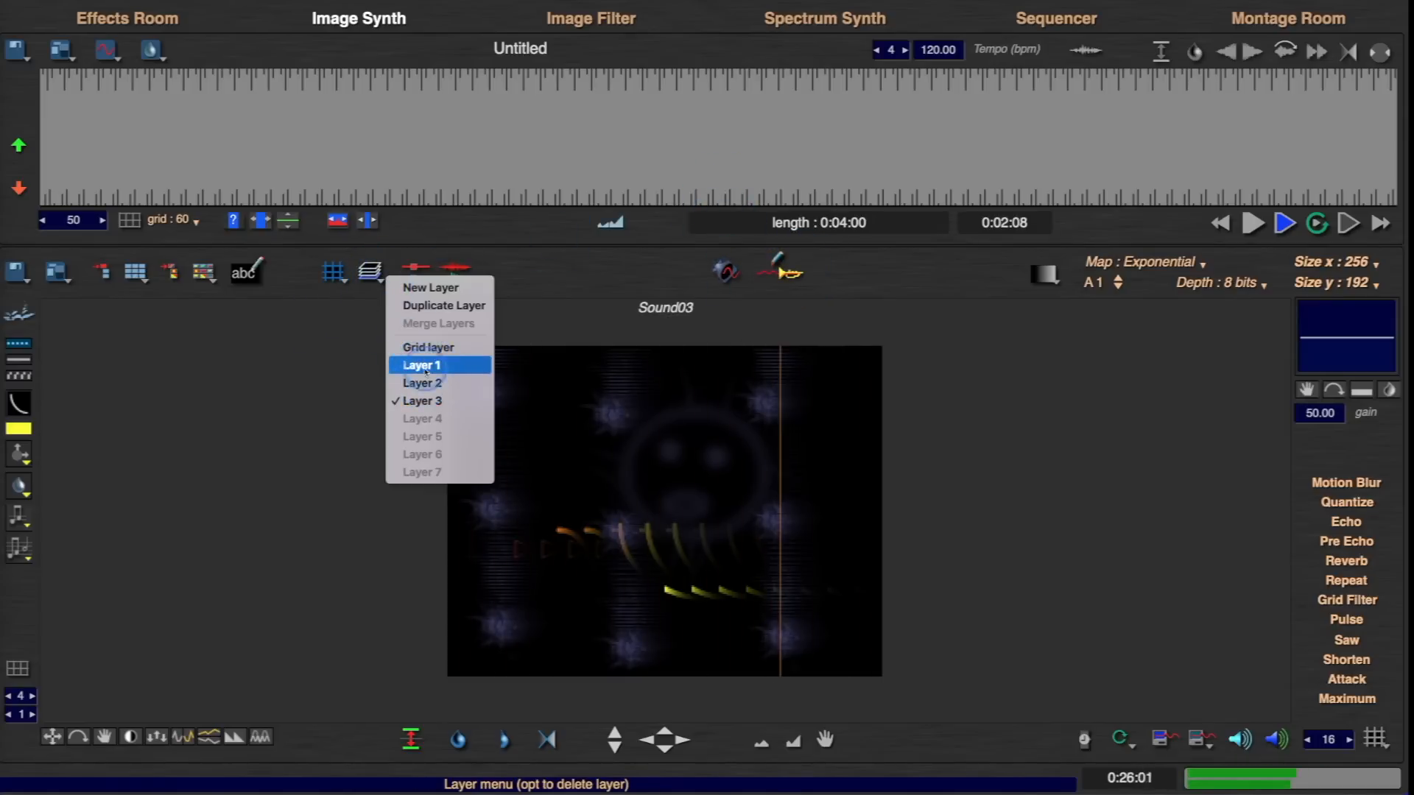
{"action": "left_click", "coordinate": [425, 366]}
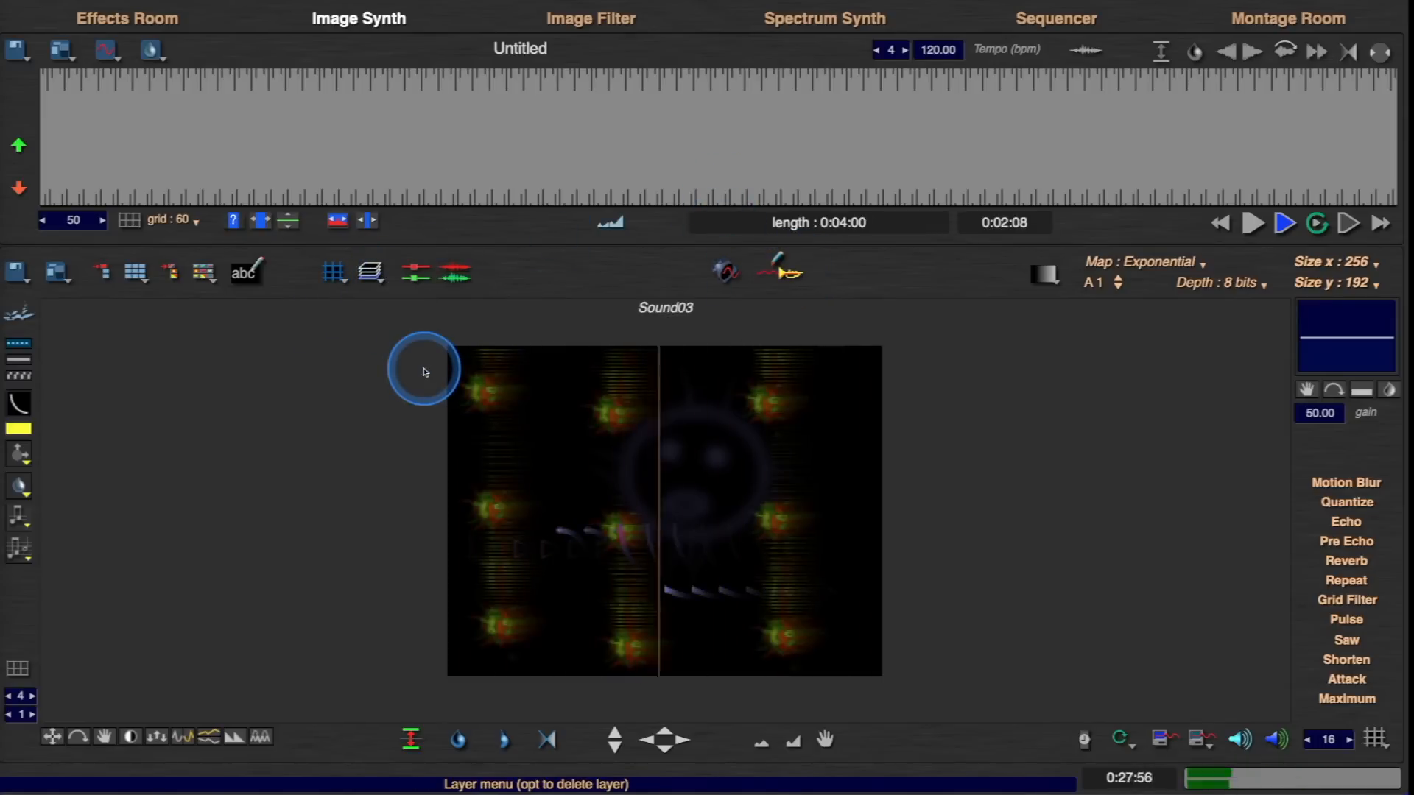
{"action": "right_click", "coordinate": [373, 378]}
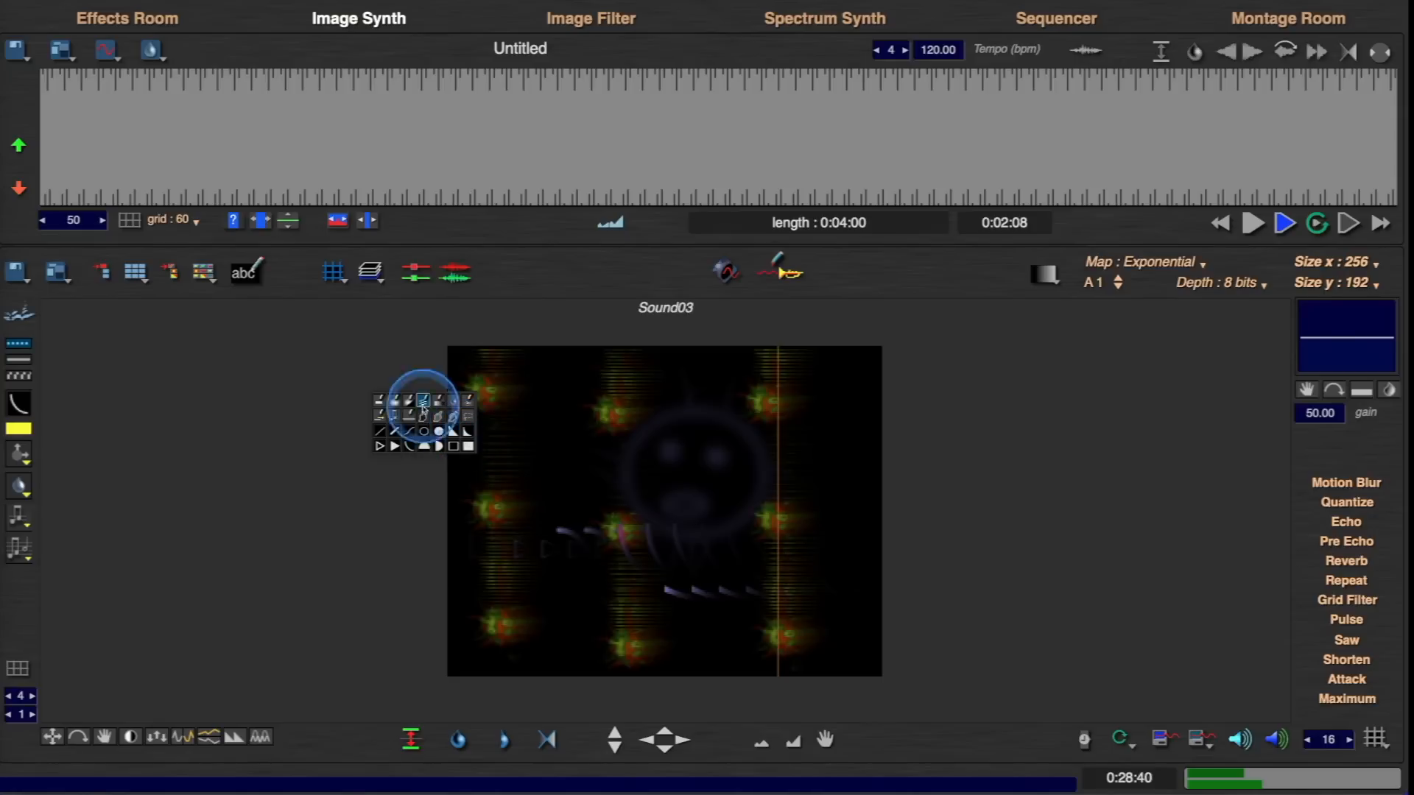
{"action": "left_click", "coordinate": [278, 408]}
{"action": "left_click", "coordinate": [773, 274]}
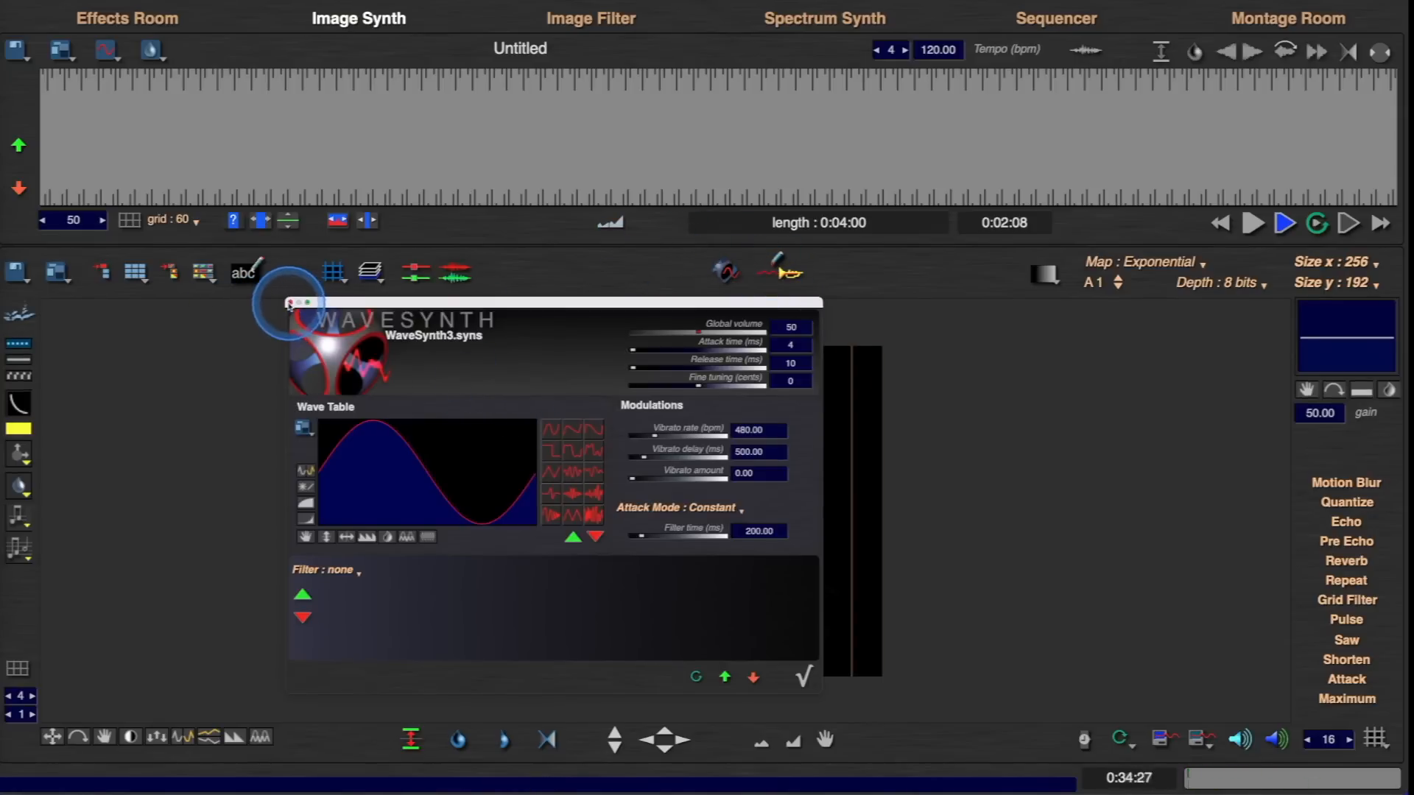
{"action": "left_click", "coordinate": [290, 303]}
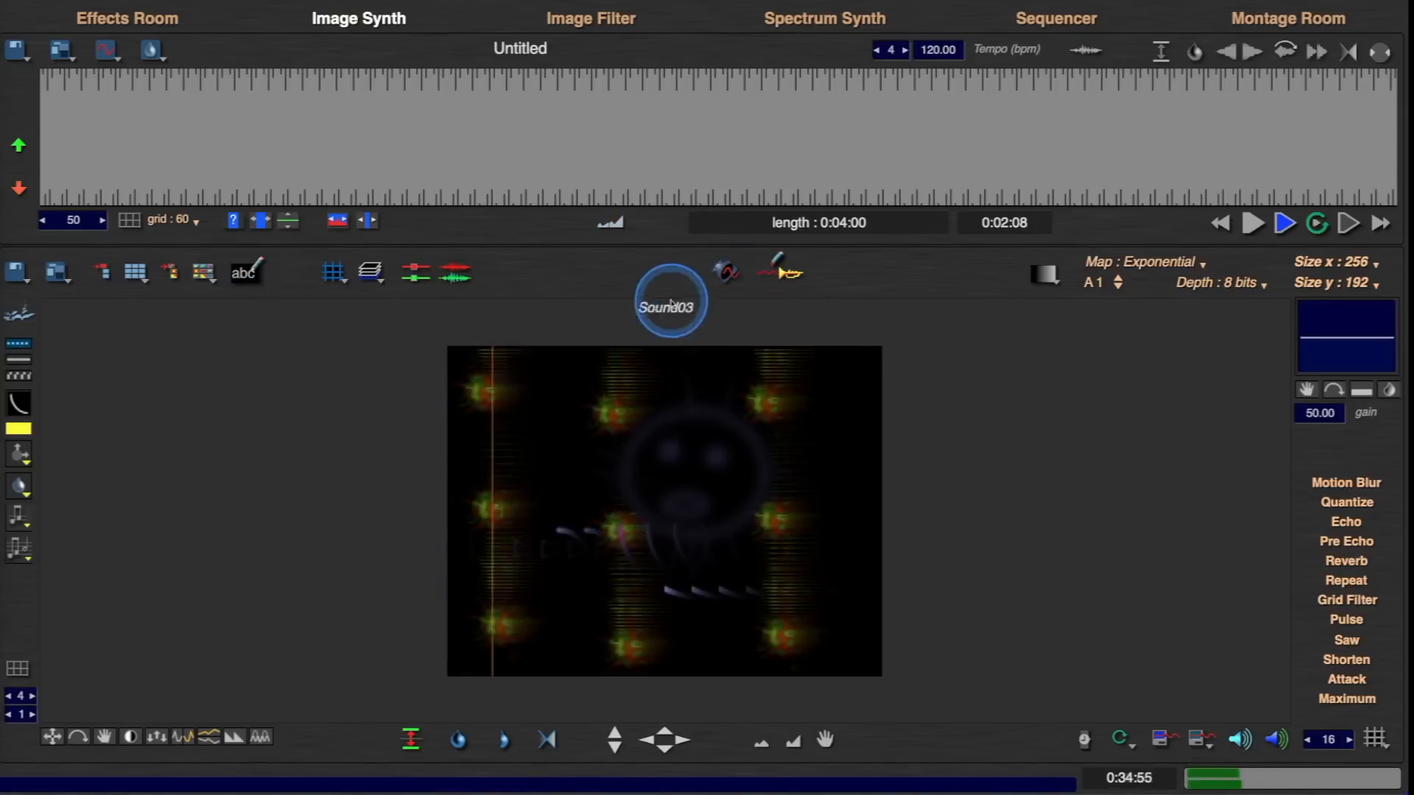
- Load the French horn multisampler from the sampler library as the instrument for Sound03
{"action": "left_click", "coordinate": [725, 272]}
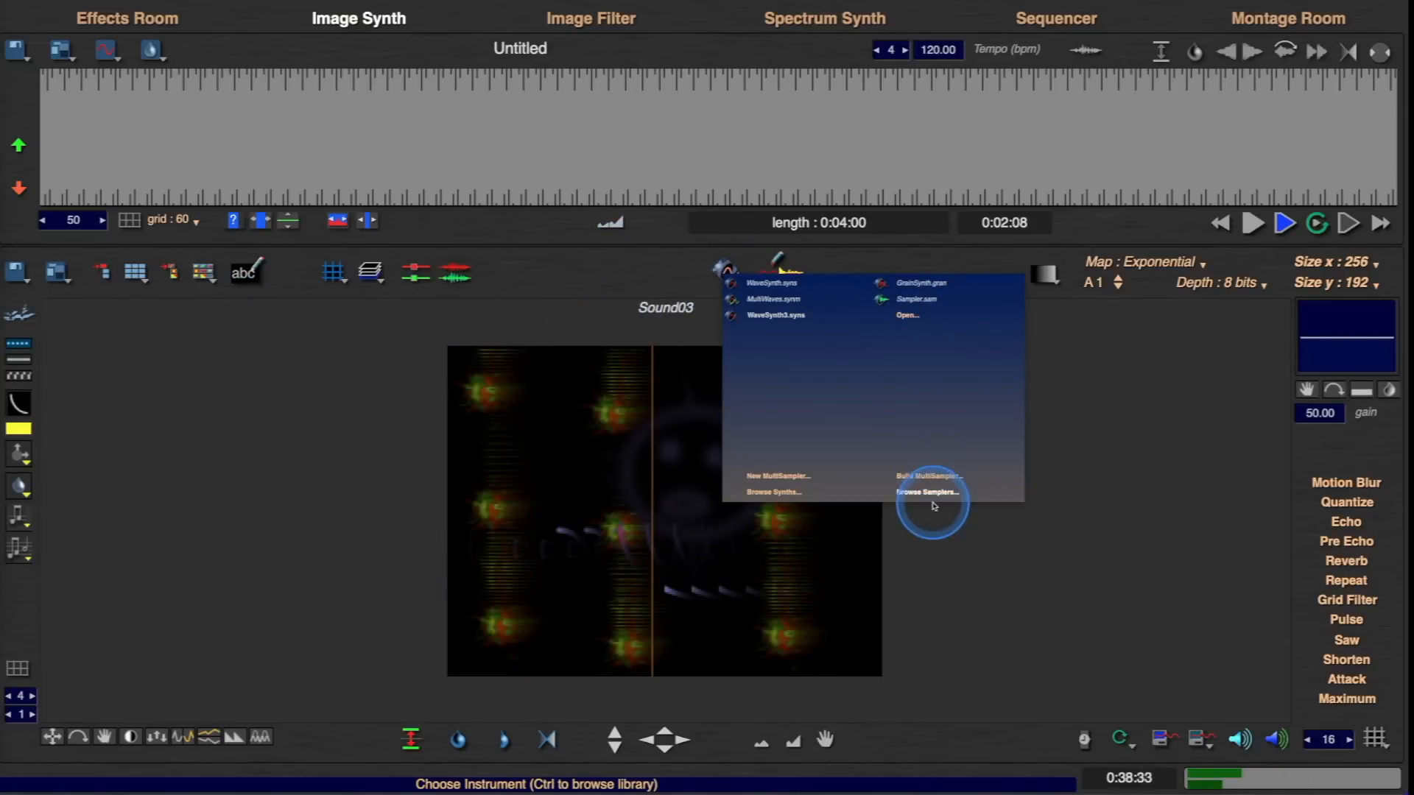
{"action": "left_click", "coordinate": [930, 495]}
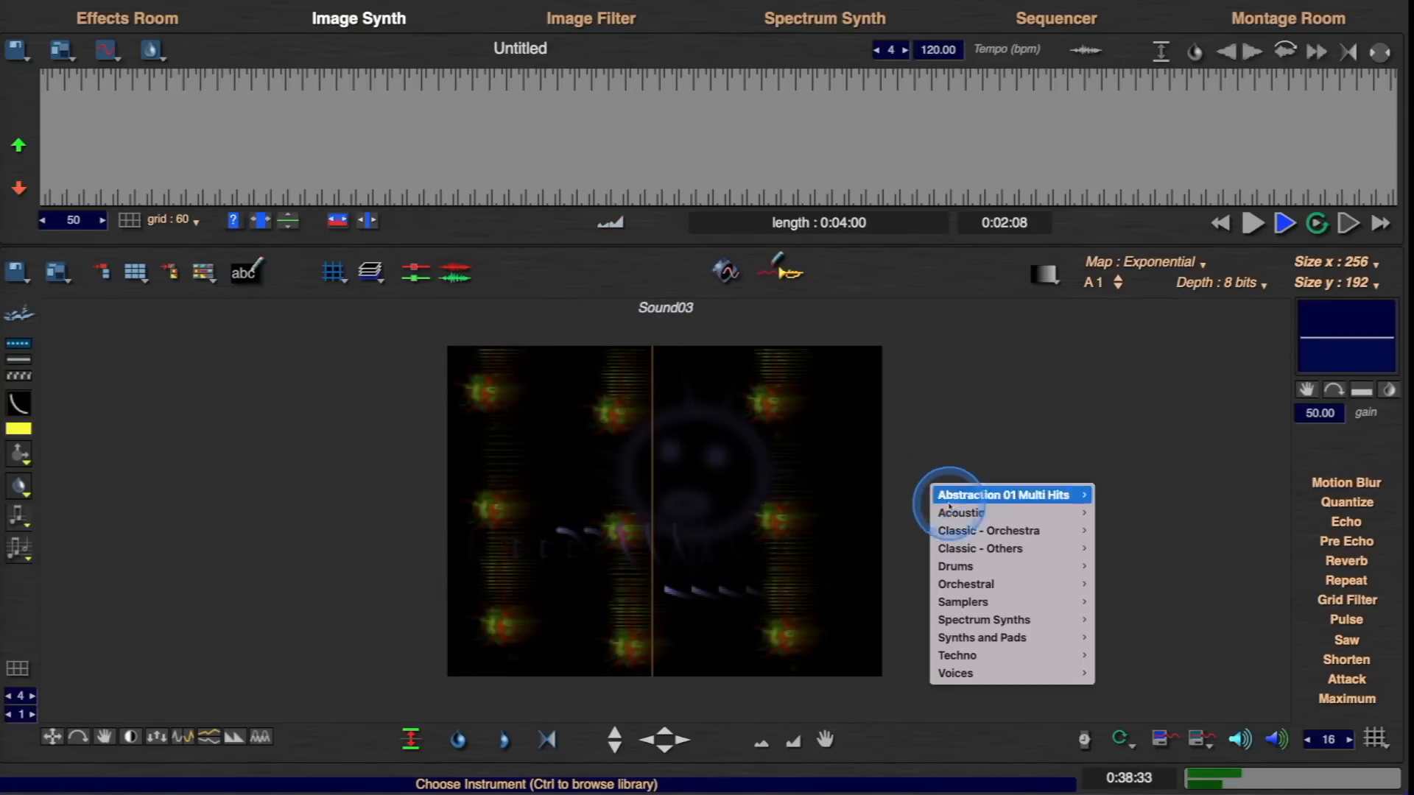
{"action": "mouse_move", "coordinate": [972, 513]}
{"action": "left_click", "coordinate": [1173, 511]}
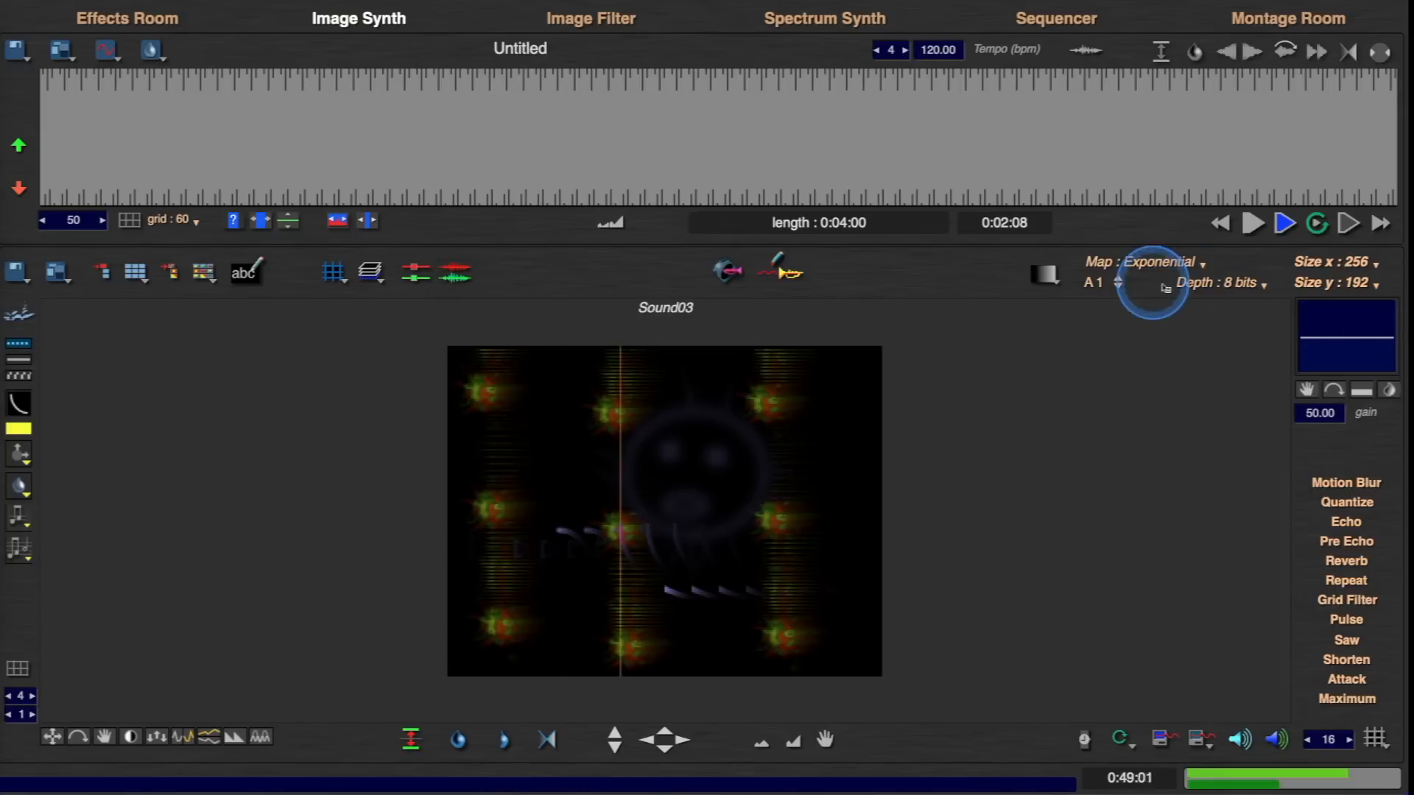
- Set the instrument to the Female and Males Oh Ah sampler from the Voices category
{"action": "left_click", "coordinate": [733, 274]}
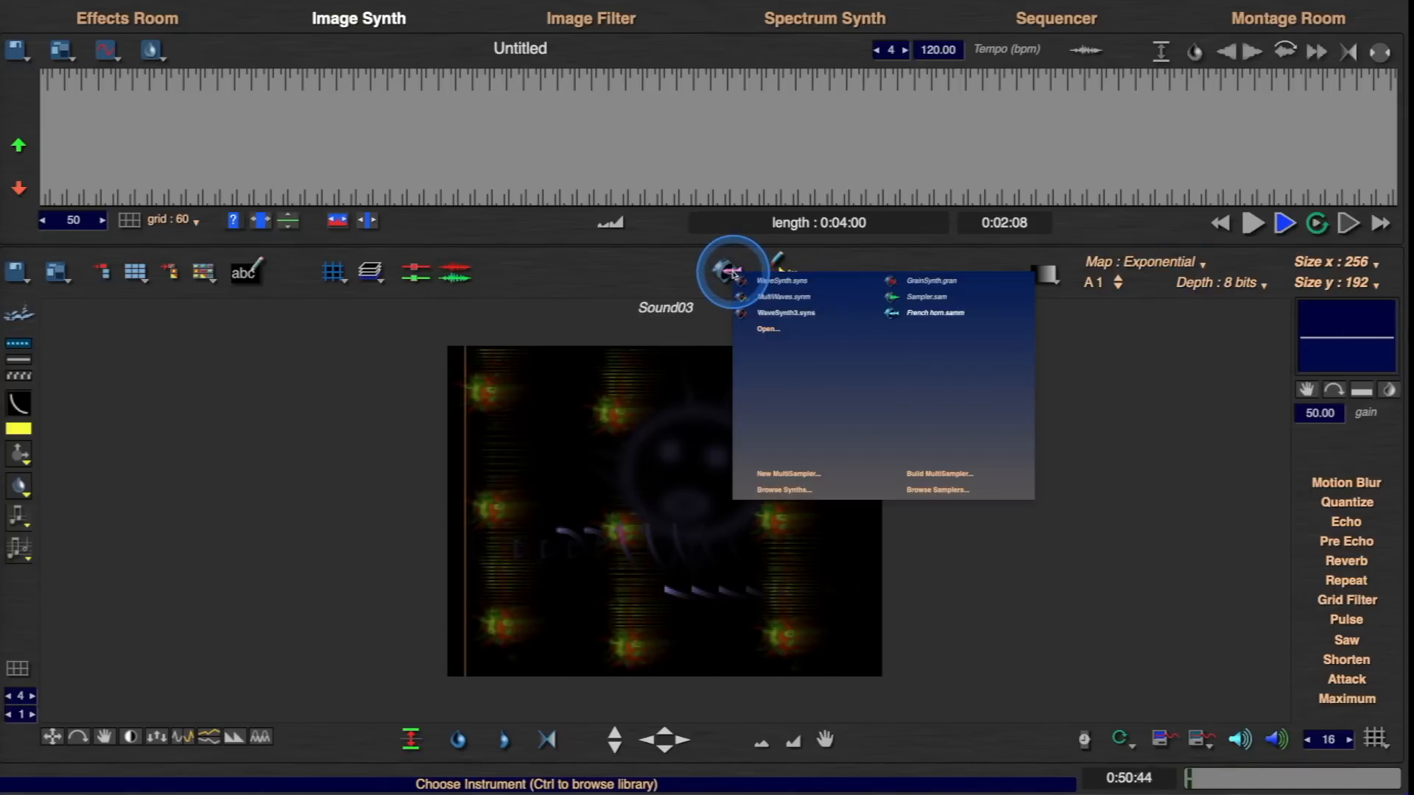
{"action": "left_click", "coordinate": [933, 490]}
{"action": "mouse_move", "coordinate": [1005, 618]}
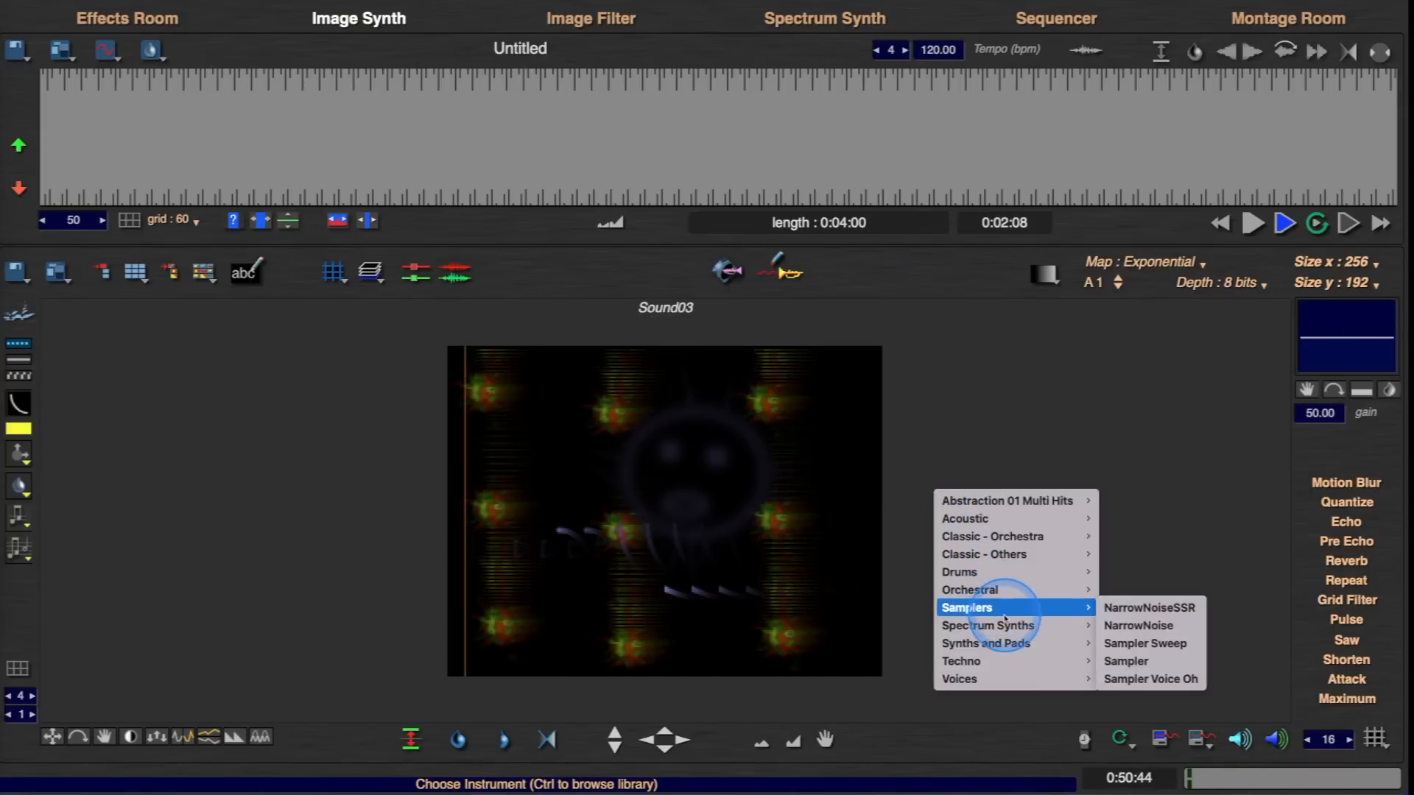
{"action": "mouse_move", "coordinate": [1013, 679]}
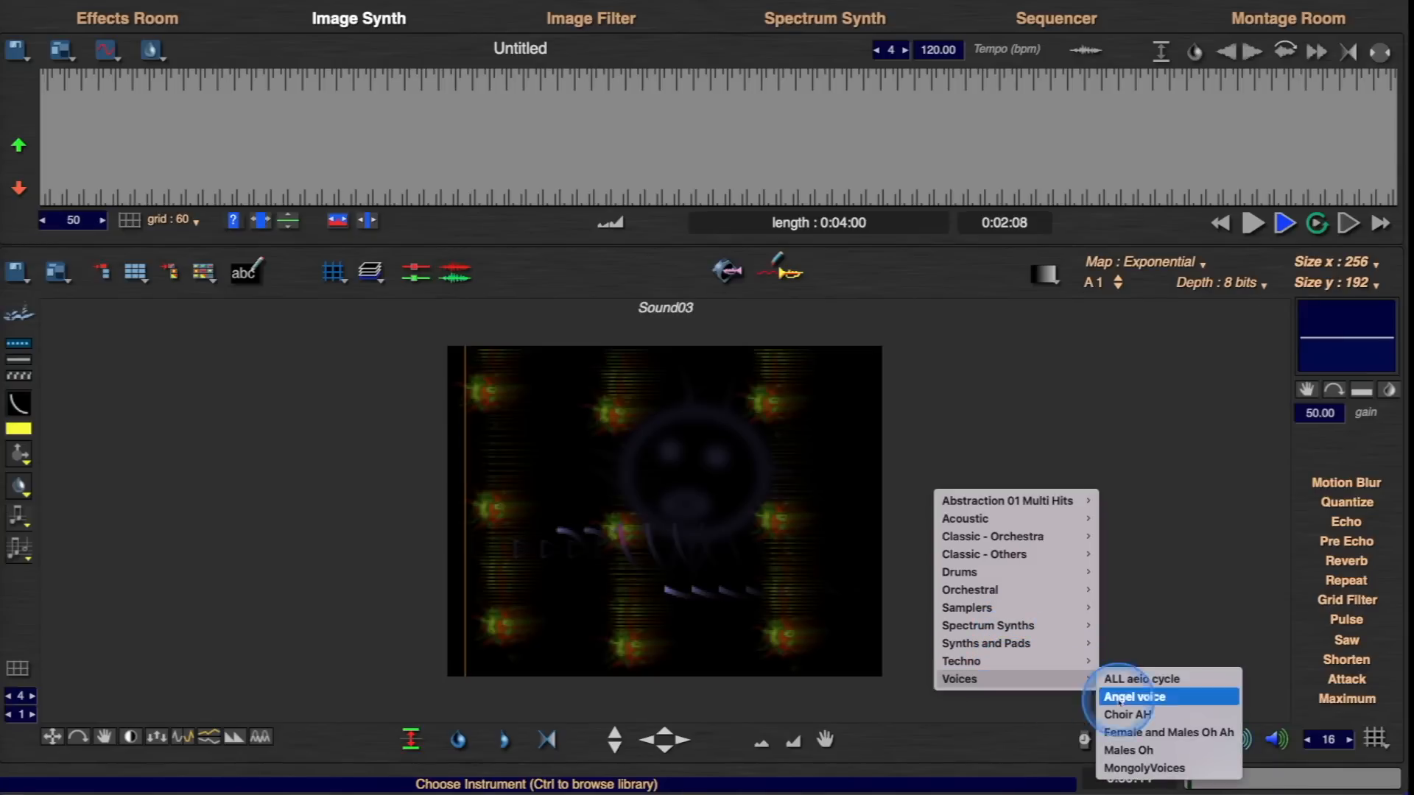
{"action": "left_click", "coordinate": [1164, 732]}
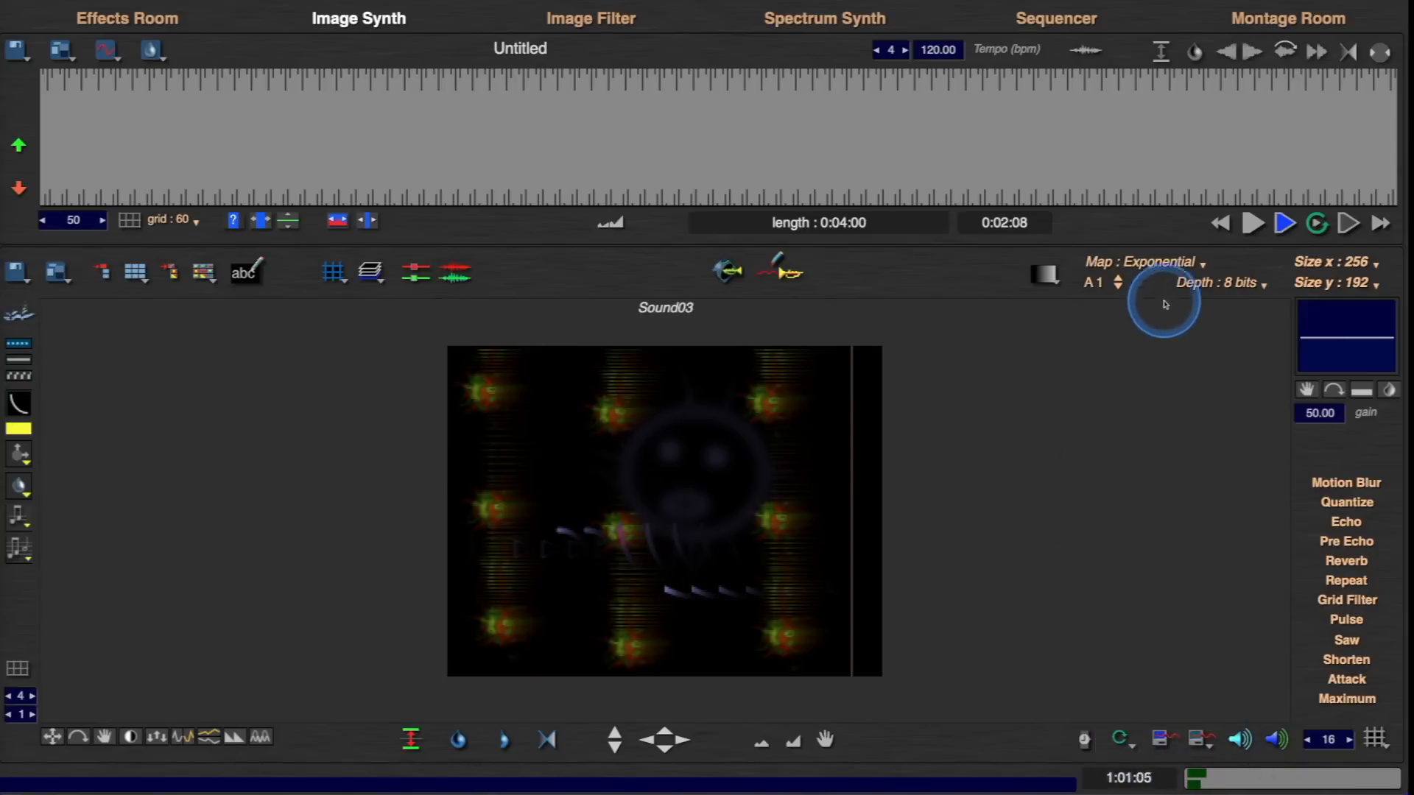
- Try the Micro8 tuning map on Sound03 and change the map to Major Scale
{"action": "left_click", "coordinate": [1175, 266]}
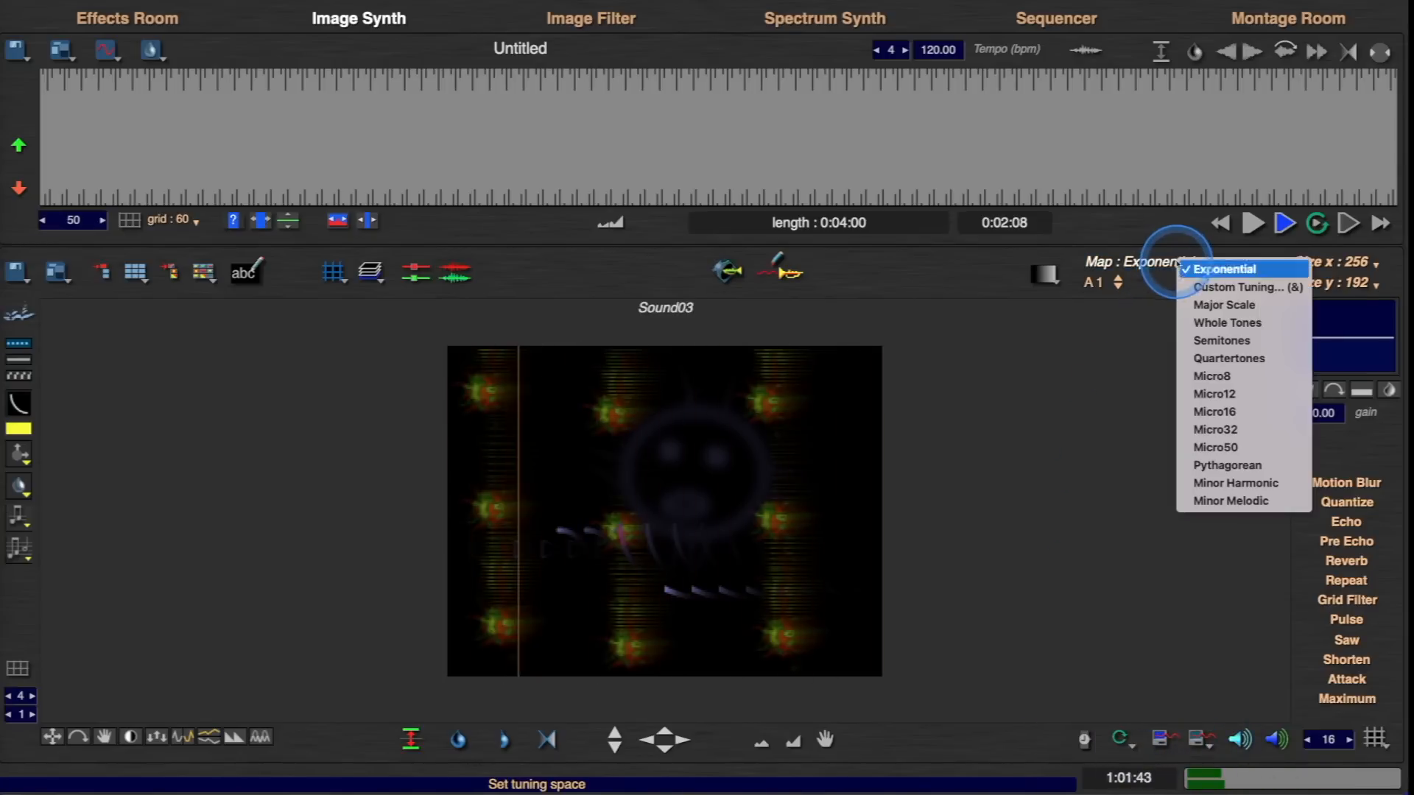
{"action": "left_click", "coordinate": [1214, 376]}
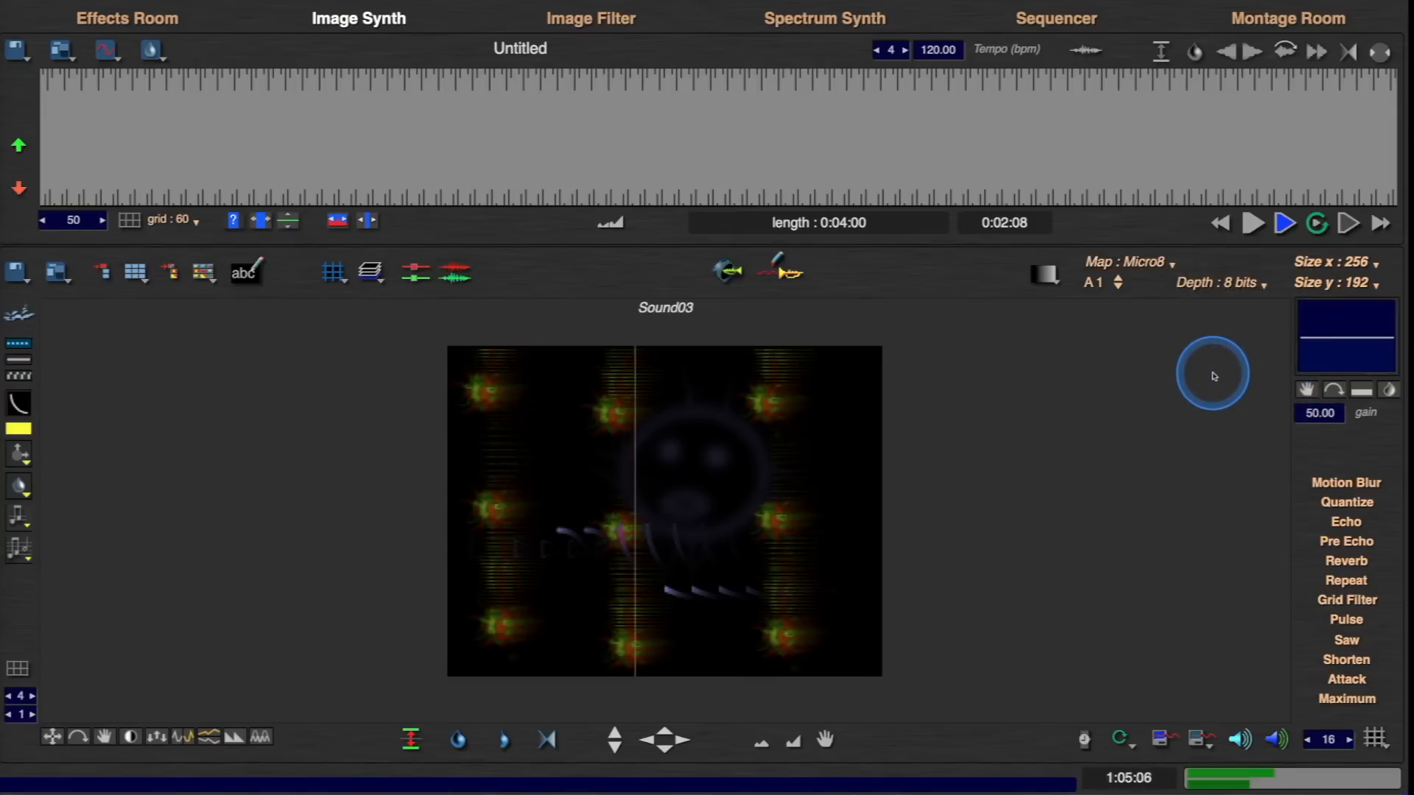
{"action": "left_click", "coordinate": [1151, 262]}
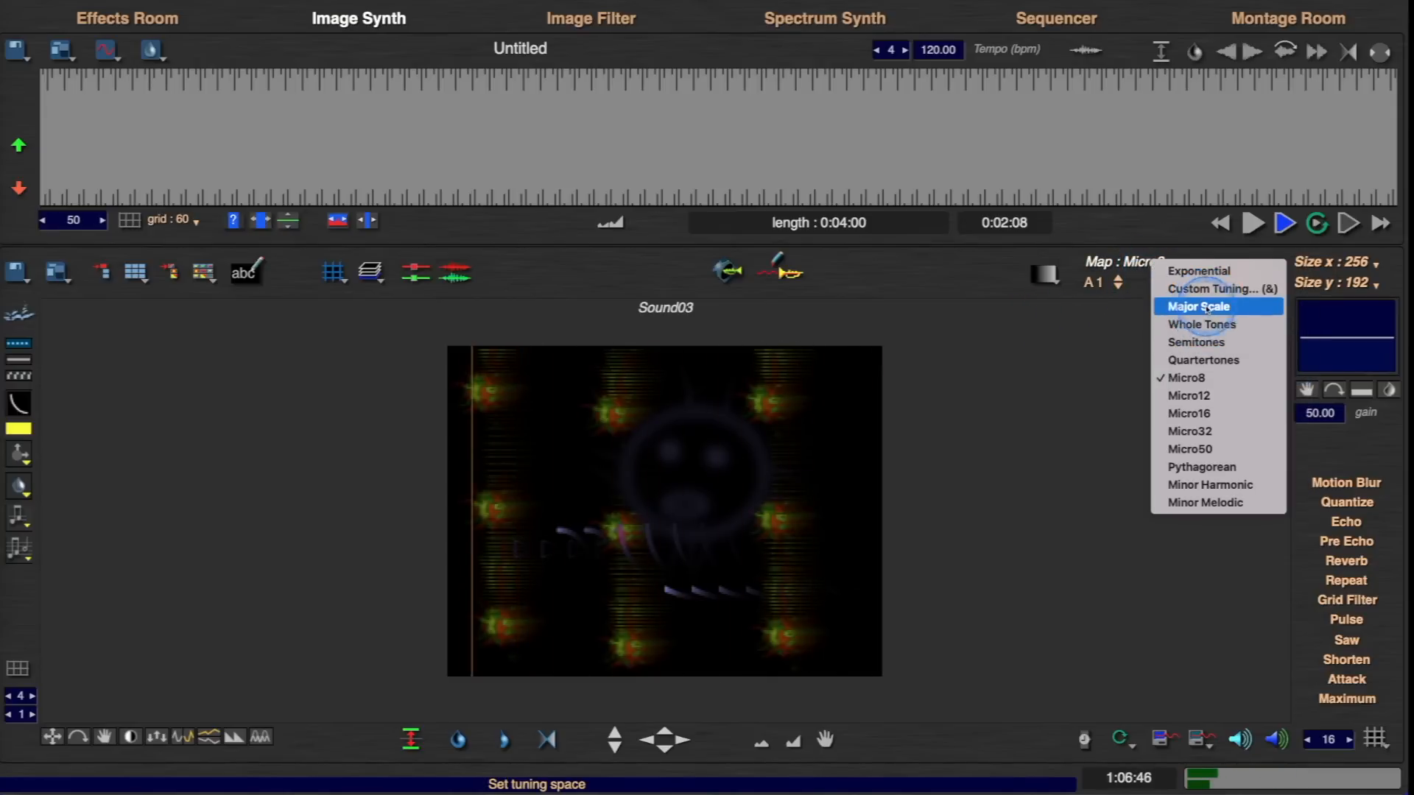
{"action": "left_click", "coordinate": [1208, 306]}
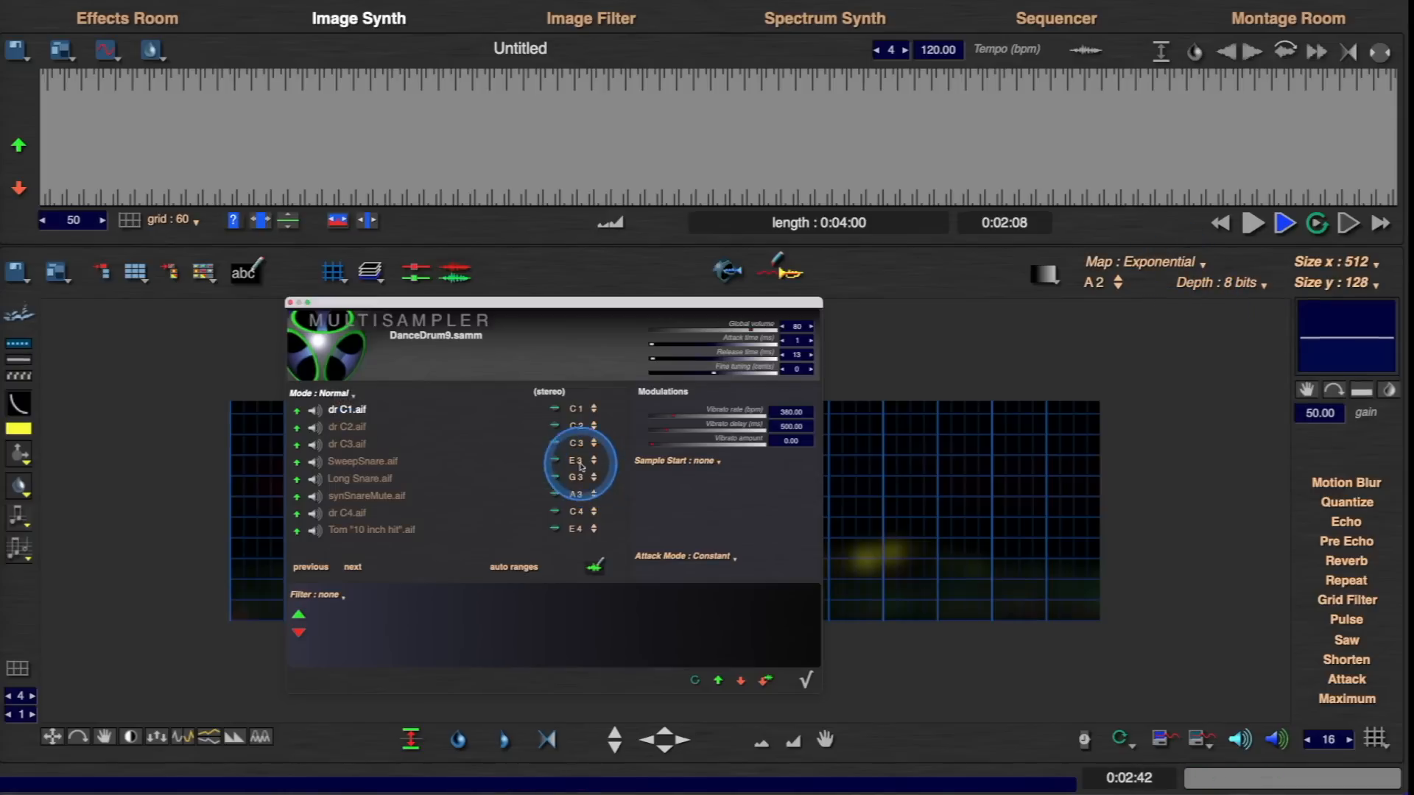
- Accept the DanceDrum9 multisampler and add a new layer to Sound09
{"action": "left_click", "coordinate": [808, 687]}
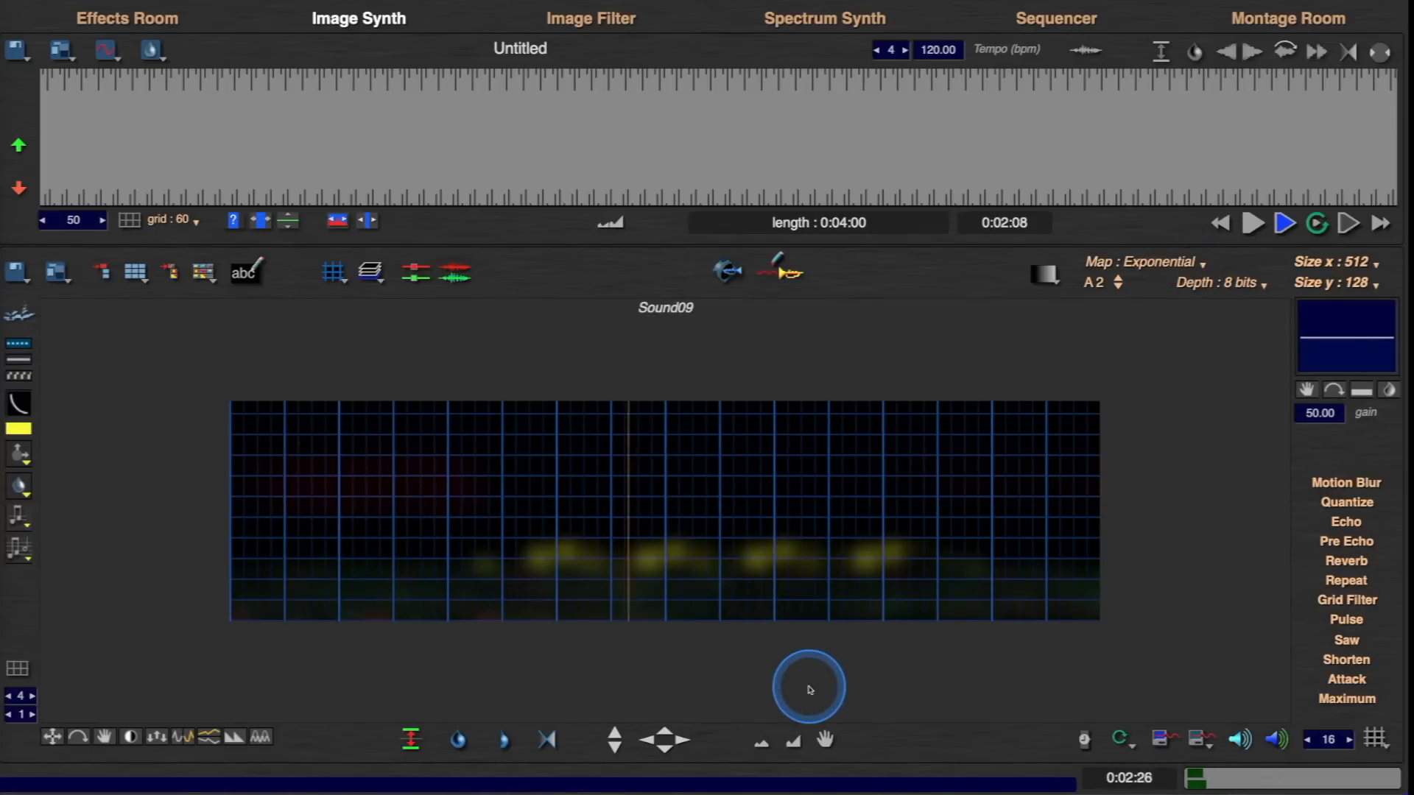
{"action": "right_click", "coordinate": [771, 498]}
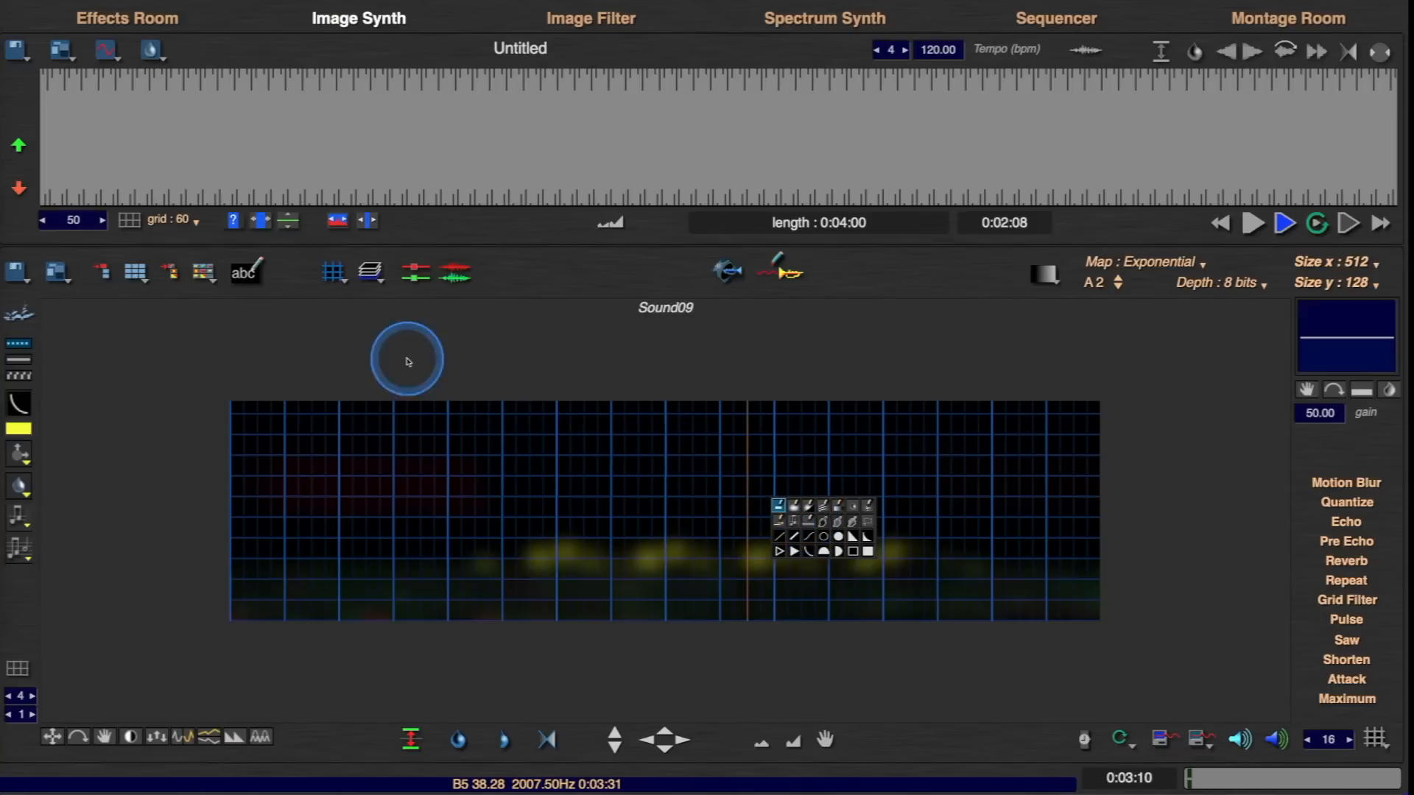
{"action": "left_click", "coordinate": [371, 273]}
{"action": "left_click", "coordinate": [410, 338]}
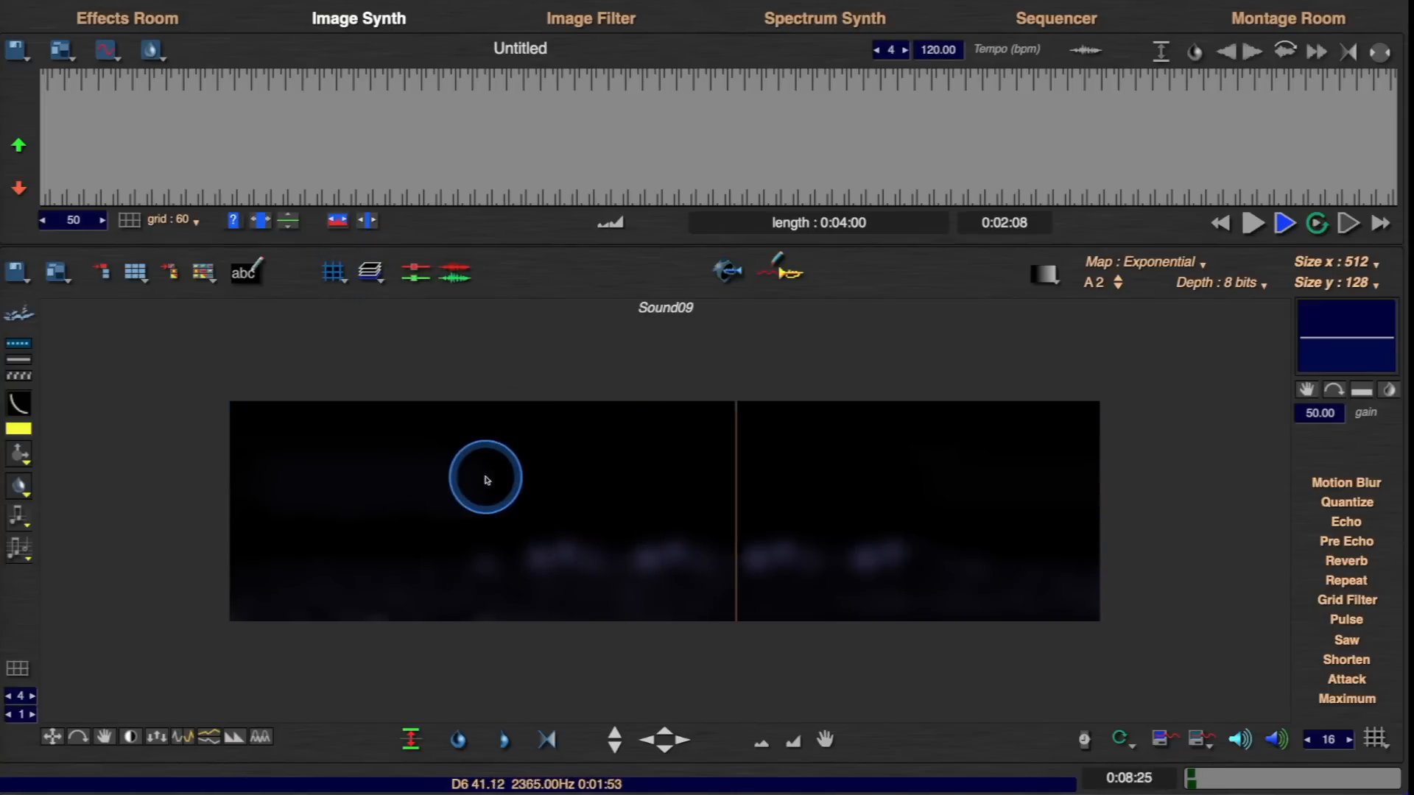
{"action": "right_click", "coordinate": [499, 499]}
{"action": "left_click", "coordinate": [370, 272]}
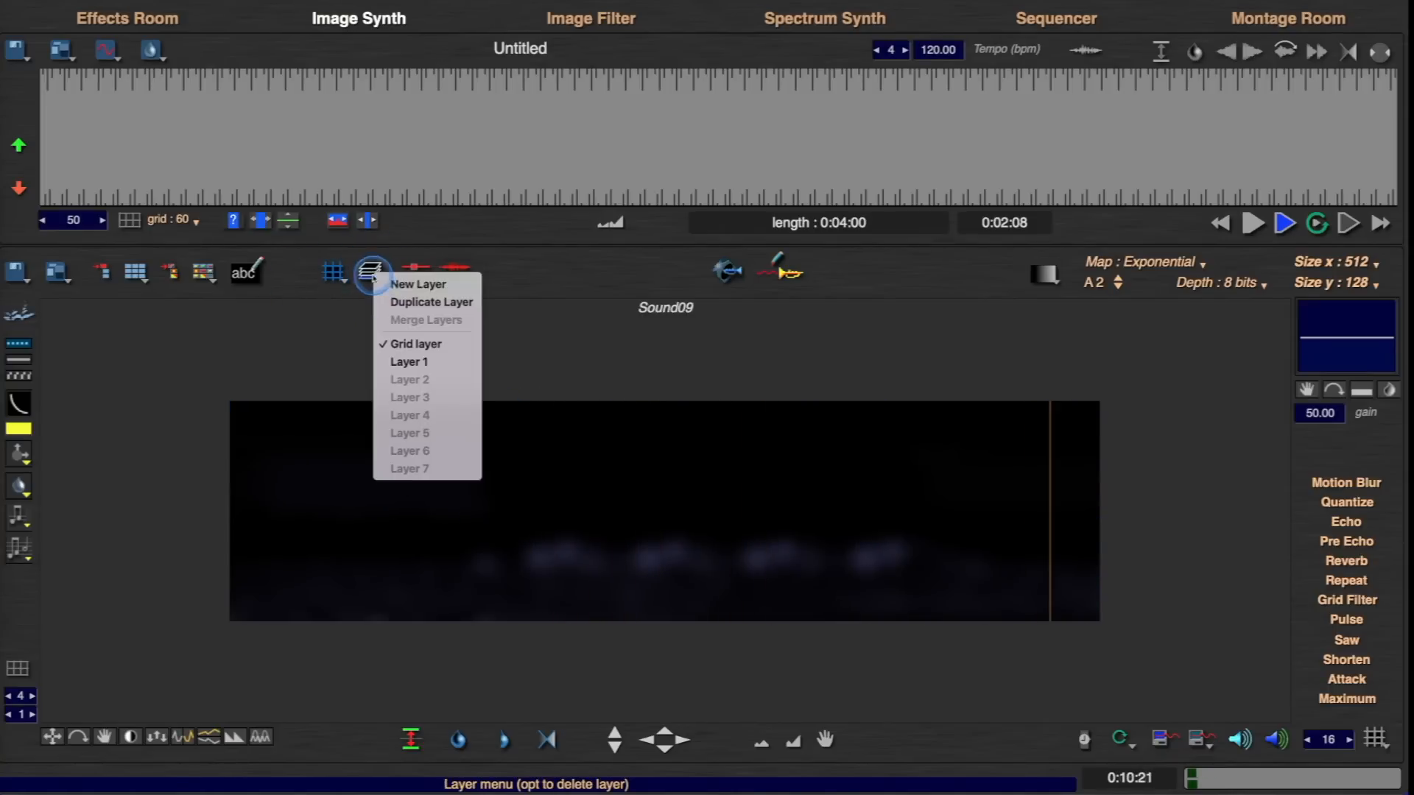
{"action": "left_click", "coordinate": [402, 282]}
- Draw a yellow arc near the start of the new layer and a flipped arc past its middle, applying Echo to each
{"action": "right_click", "coordinate": [492, 471]}
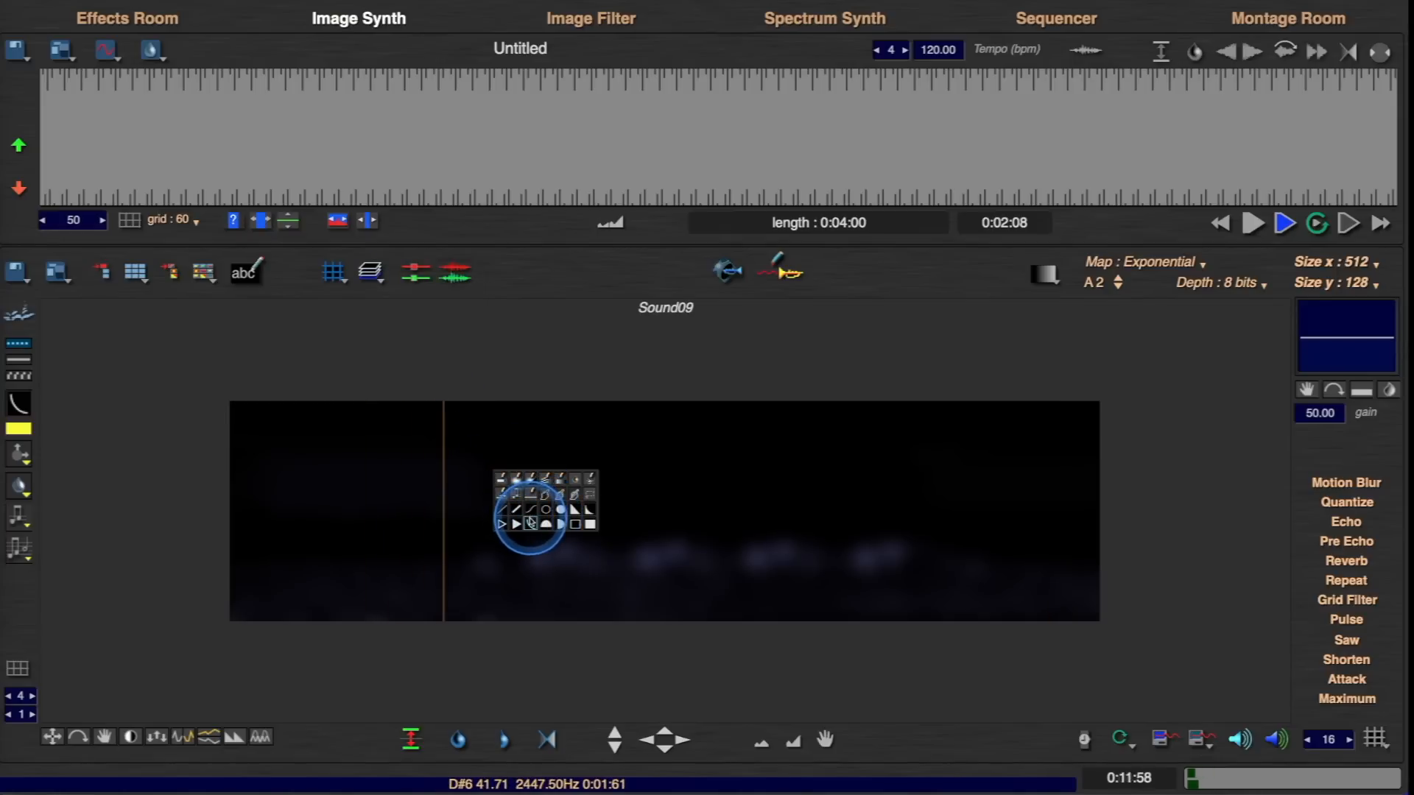
{"action": "left_click", "coordinate": [530, 522]}
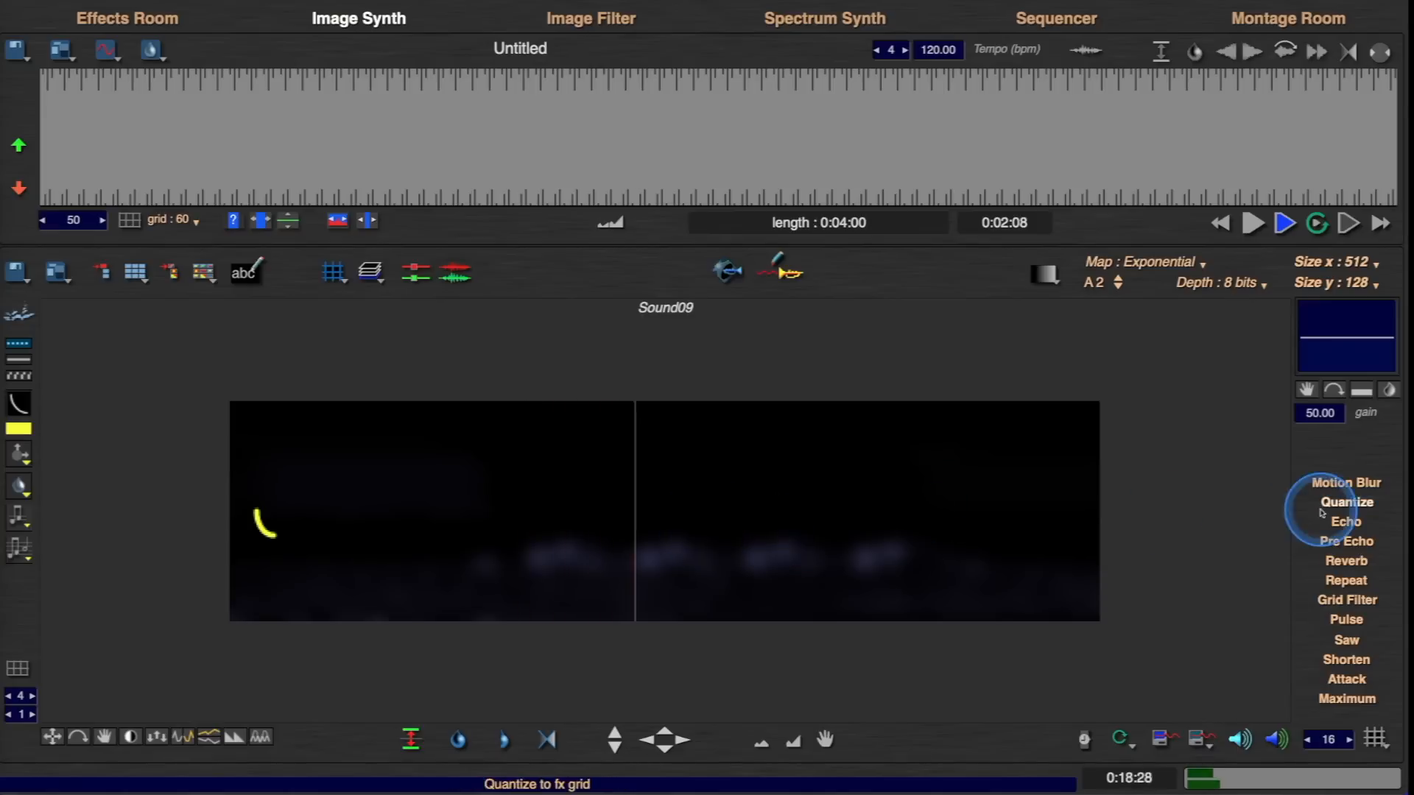
{"action": "left_click", "coordinate": [1339, 524]}
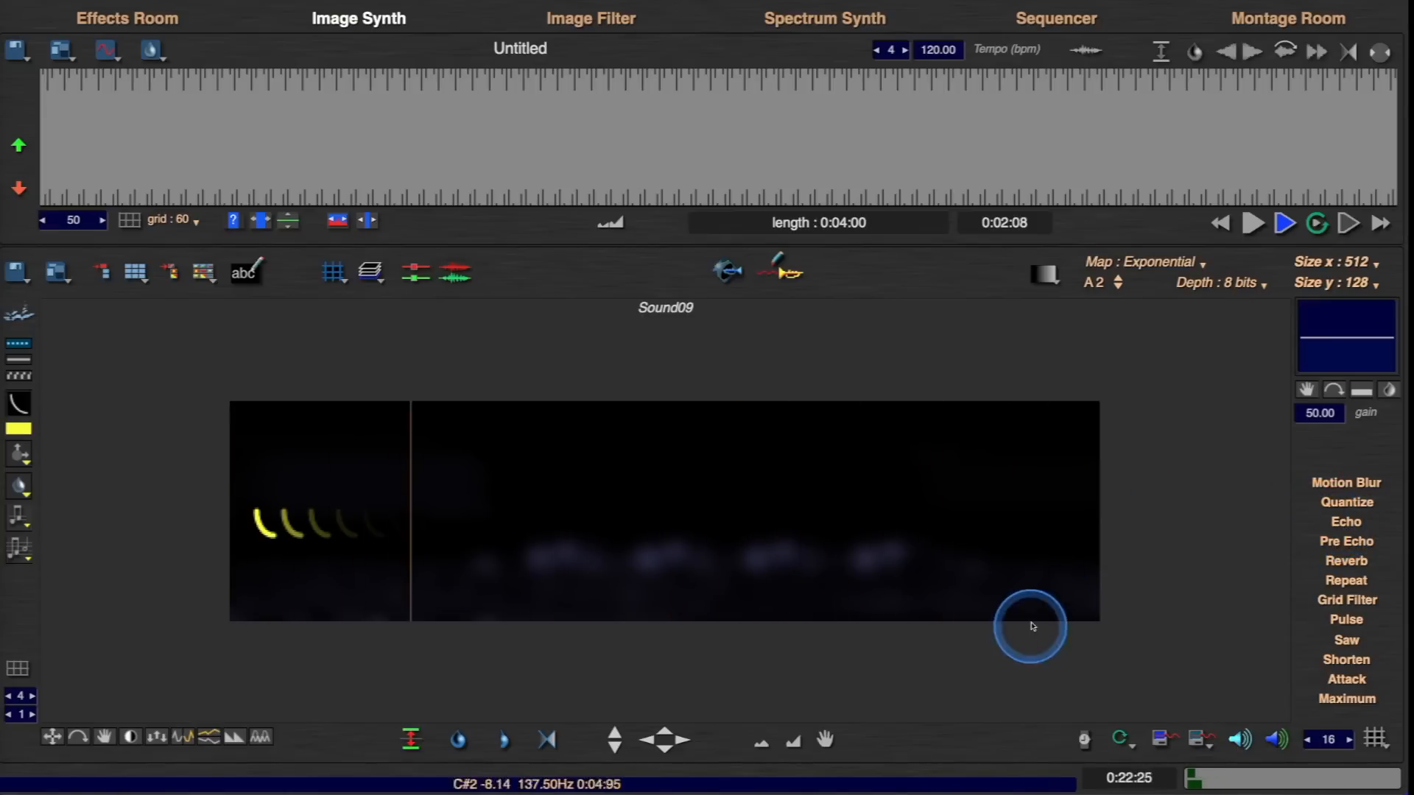
{"action": "left_click_drag", "start_coordinate": [746, 552], "coordinate": [724, 531]}
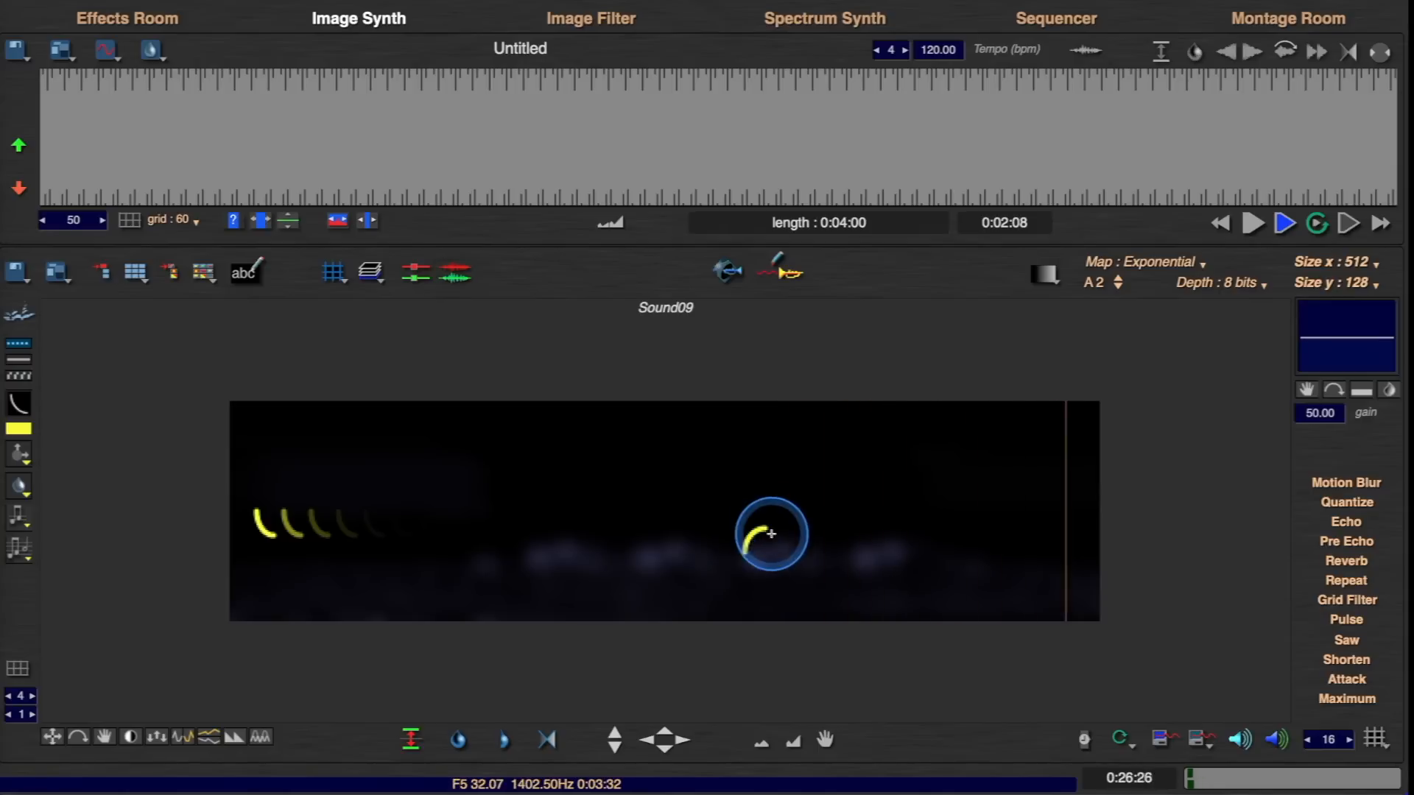
{"action": "left_click", "coordinate": [1346, 521]}
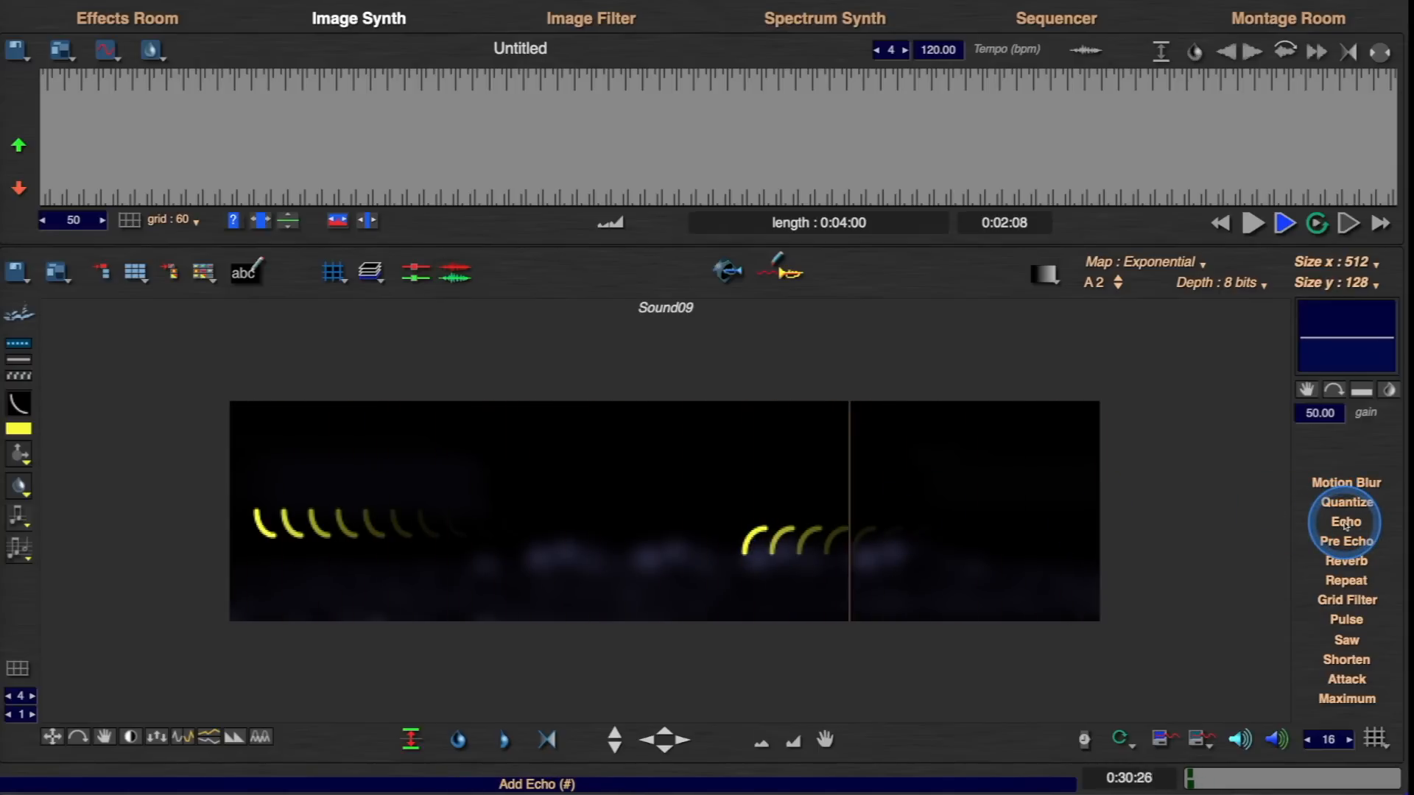
- Soften the leading edge of the flipped arcs with a soft brush tool
{"action": "right_click", "coordinate": [956, 530]}
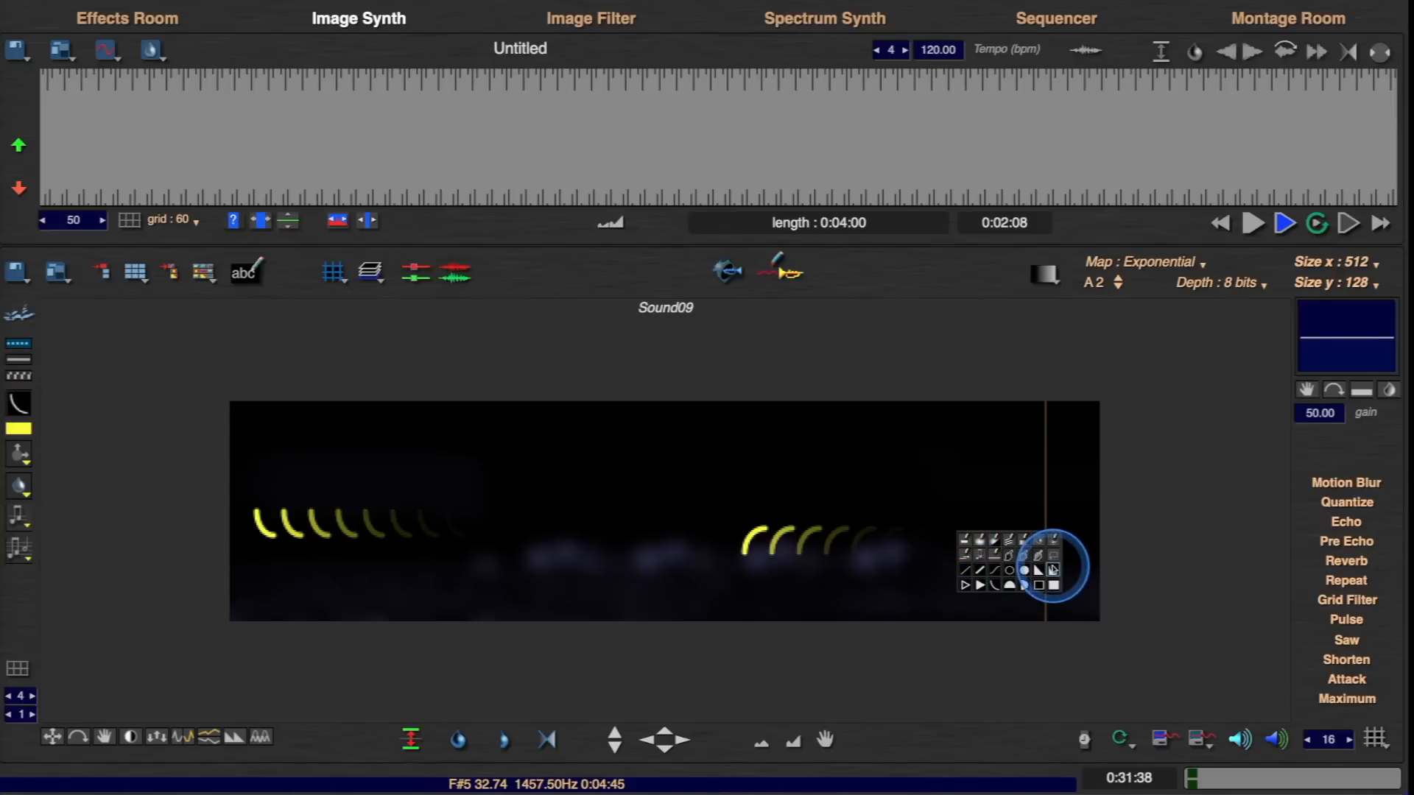
{"action": "left_click", "coordinate": [1042, 539]}
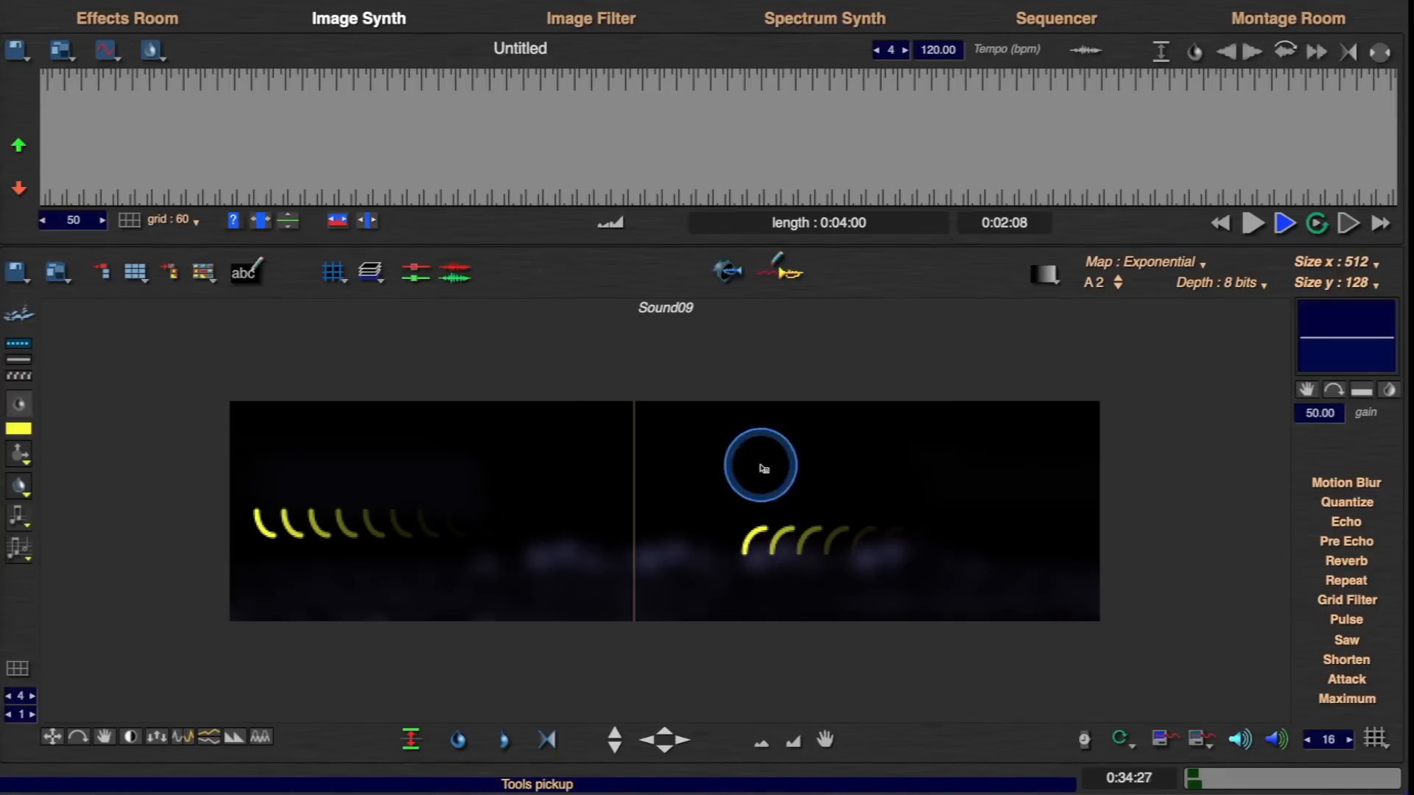
{"action": "left_click", "coordinate": [760, 526]}
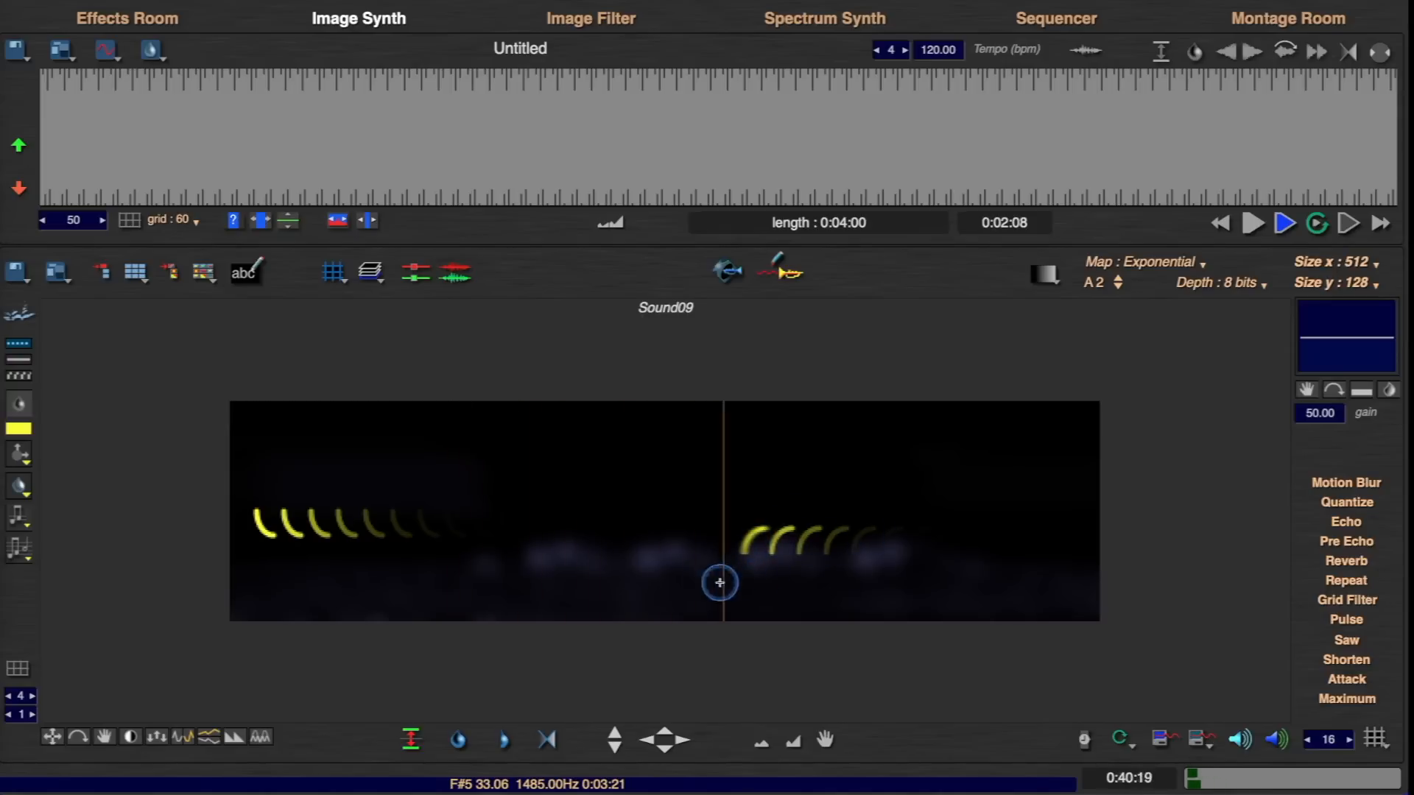
- Draw two full-width yellow horizontal lines below the arcs, the lower one at A3 (440 Hz)
{"action": "right_click", "coordinate": [737, 538]}
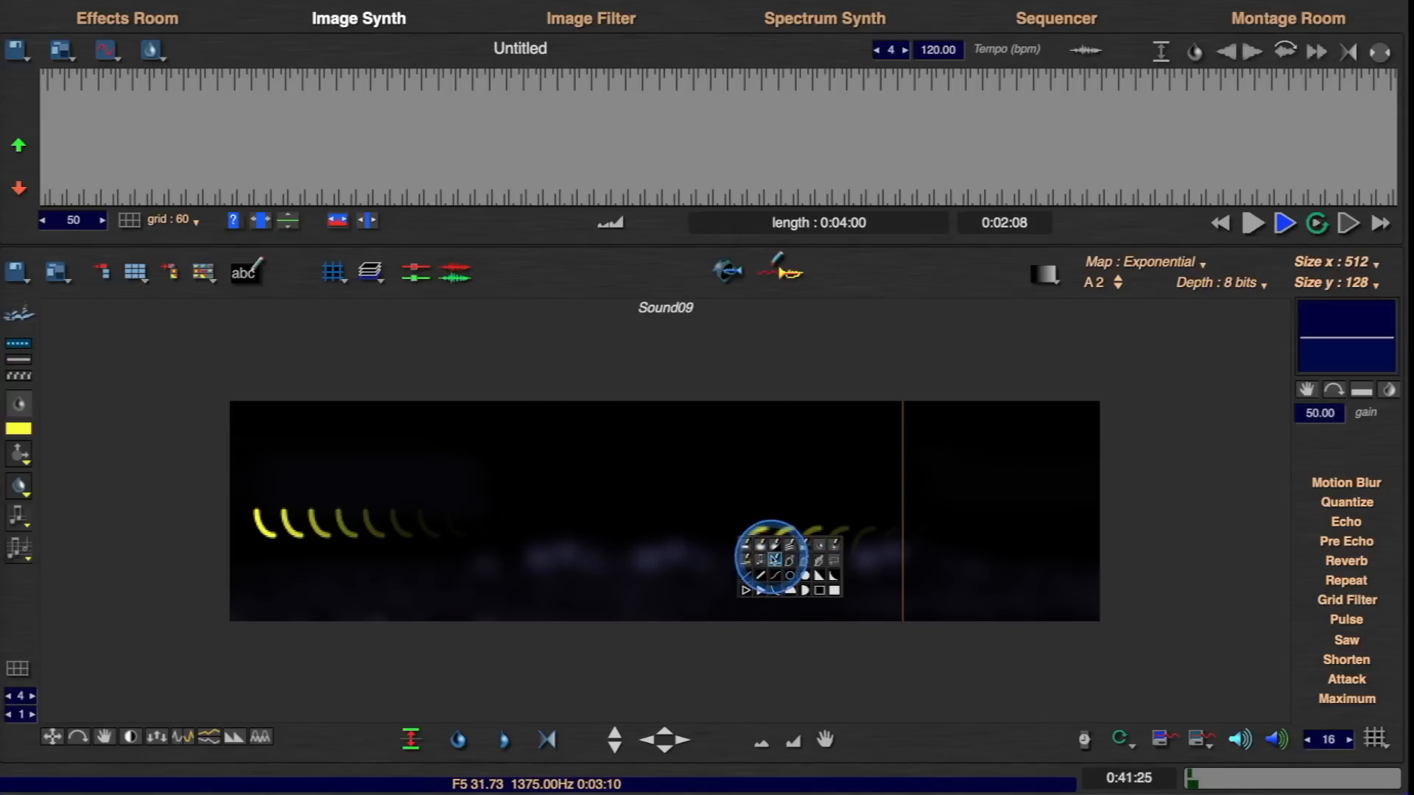
{"action": "left_click", "coordinate": [775, 560]}
{"action": "left_click", "coordinate": [555, 572]}
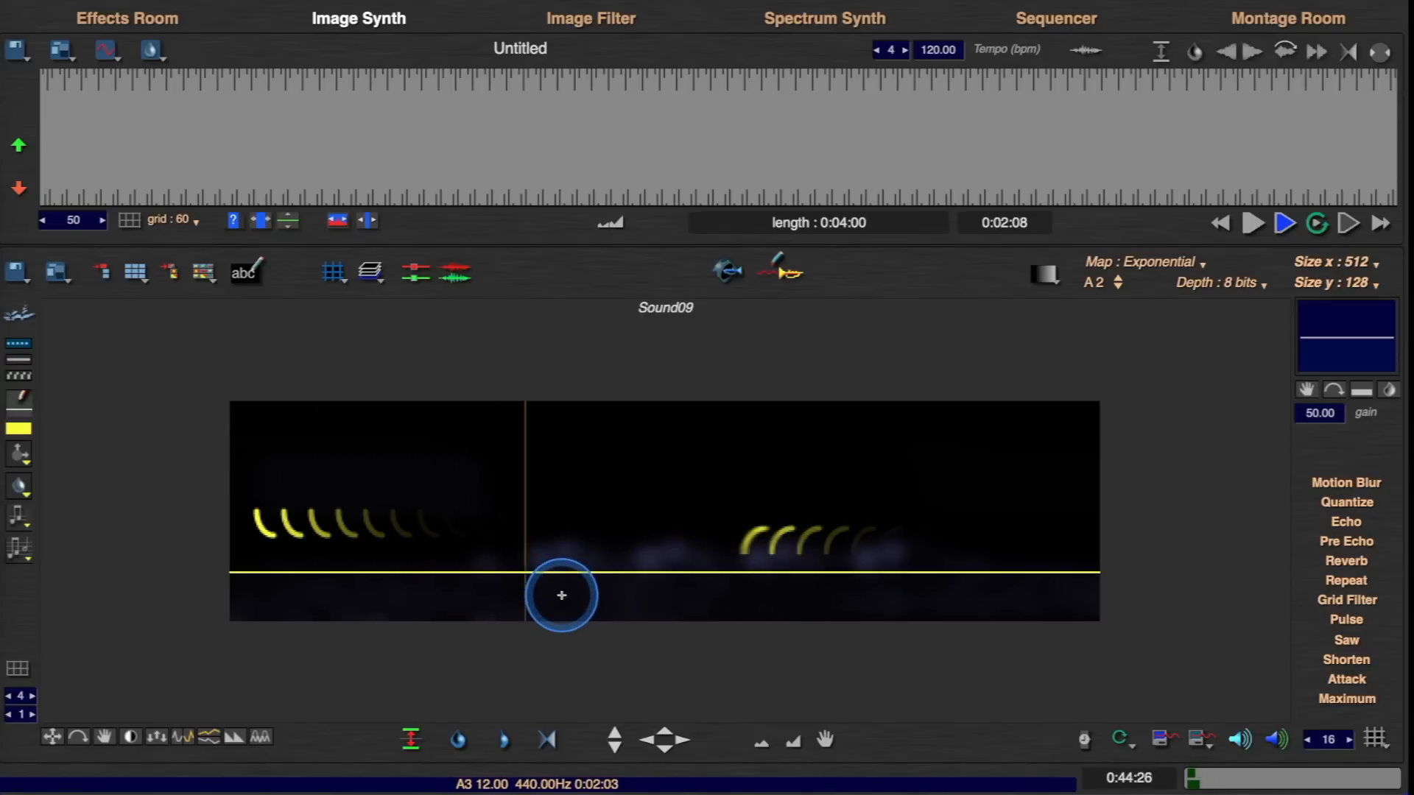
{"action": "left_click", "coordinate": [562, 595]}
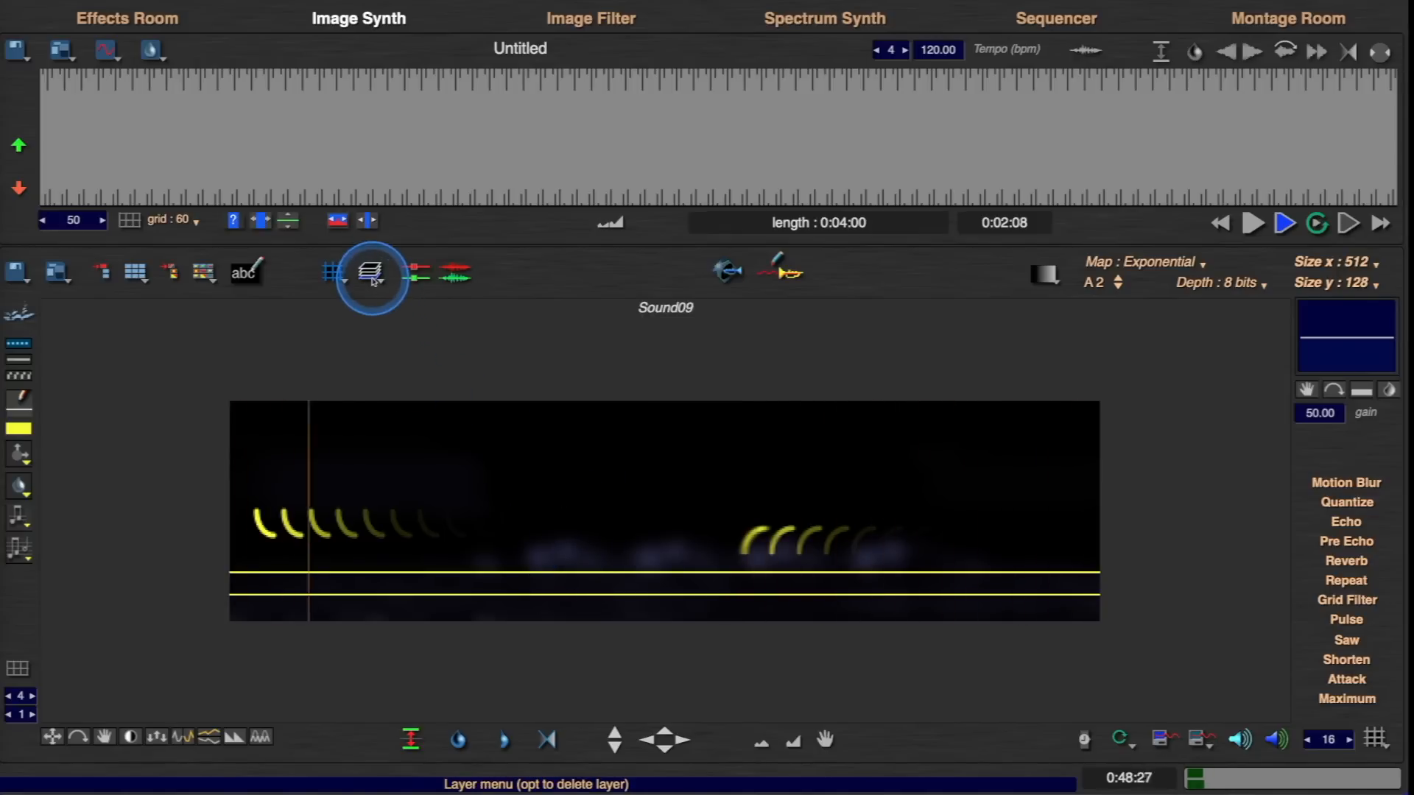
- Apply Motion Blur, an overall blur, Pulse and Saw to the layer's arcs and horizontal lines
{"action": "right_click", "coordinate": [523, 536]}
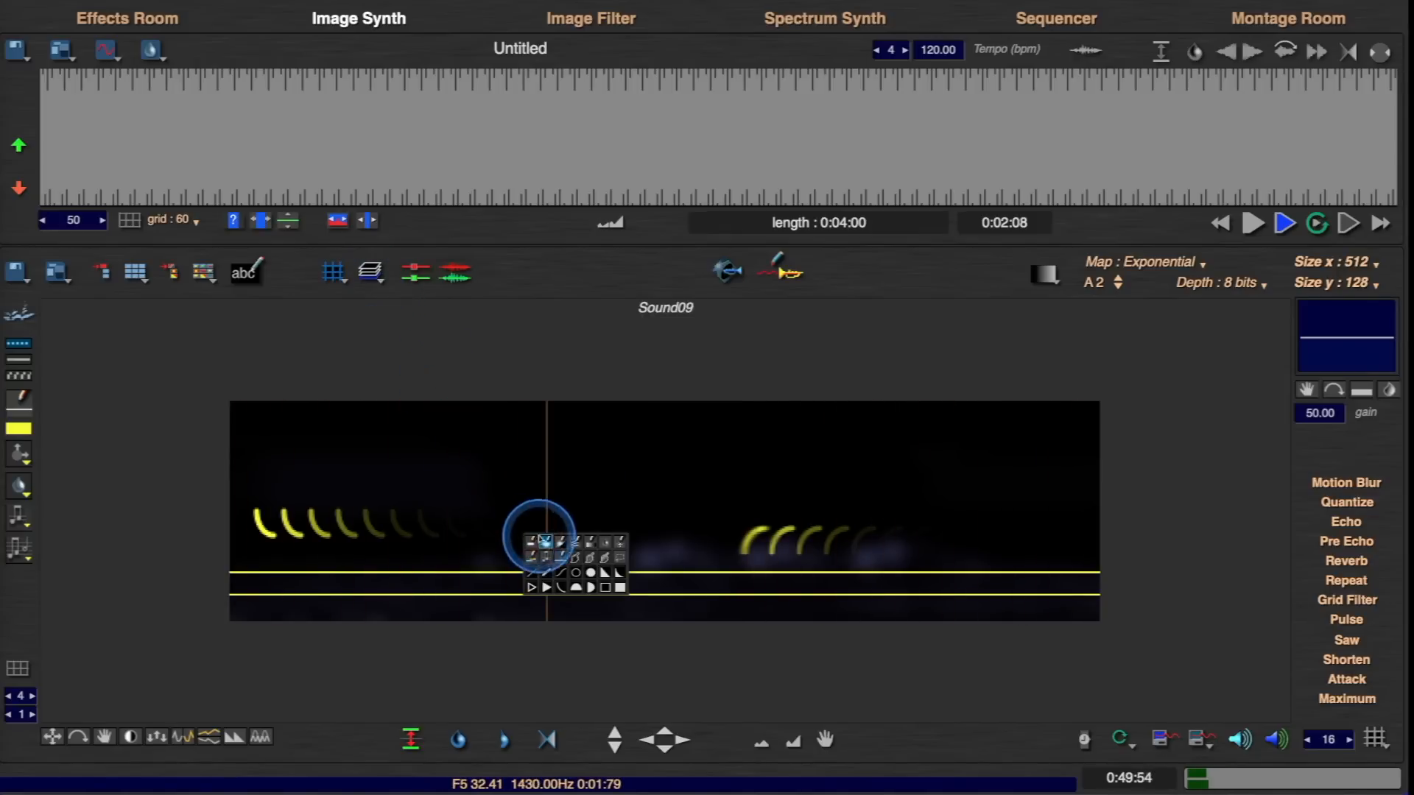
{"action": "left_click", "coordinate": [511, 501]}
{"action": "left_click", "coordinate": [1351, 482]}
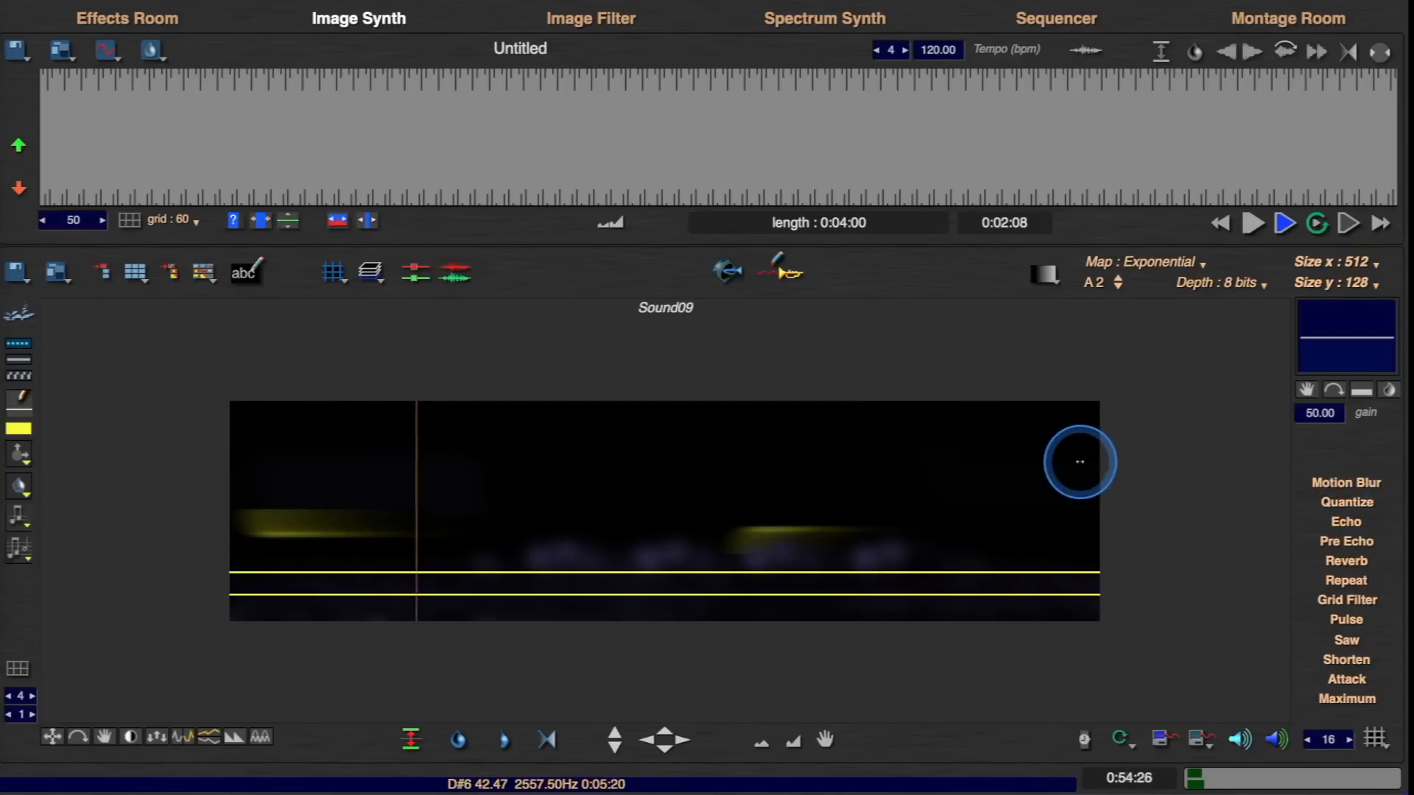
{"action": "key", "text": "b"}
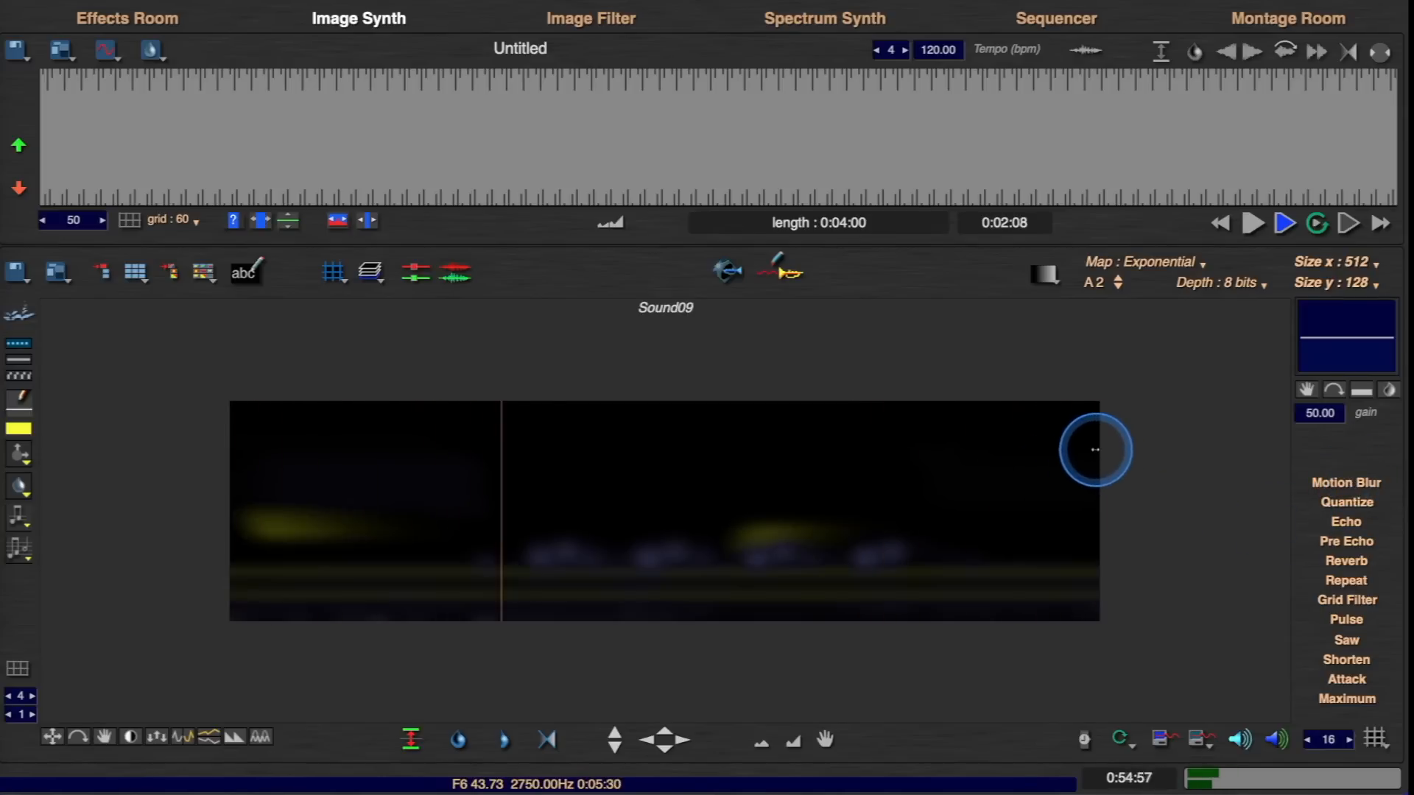
{"action": "left_click", "coordinate": [1349, 621]}
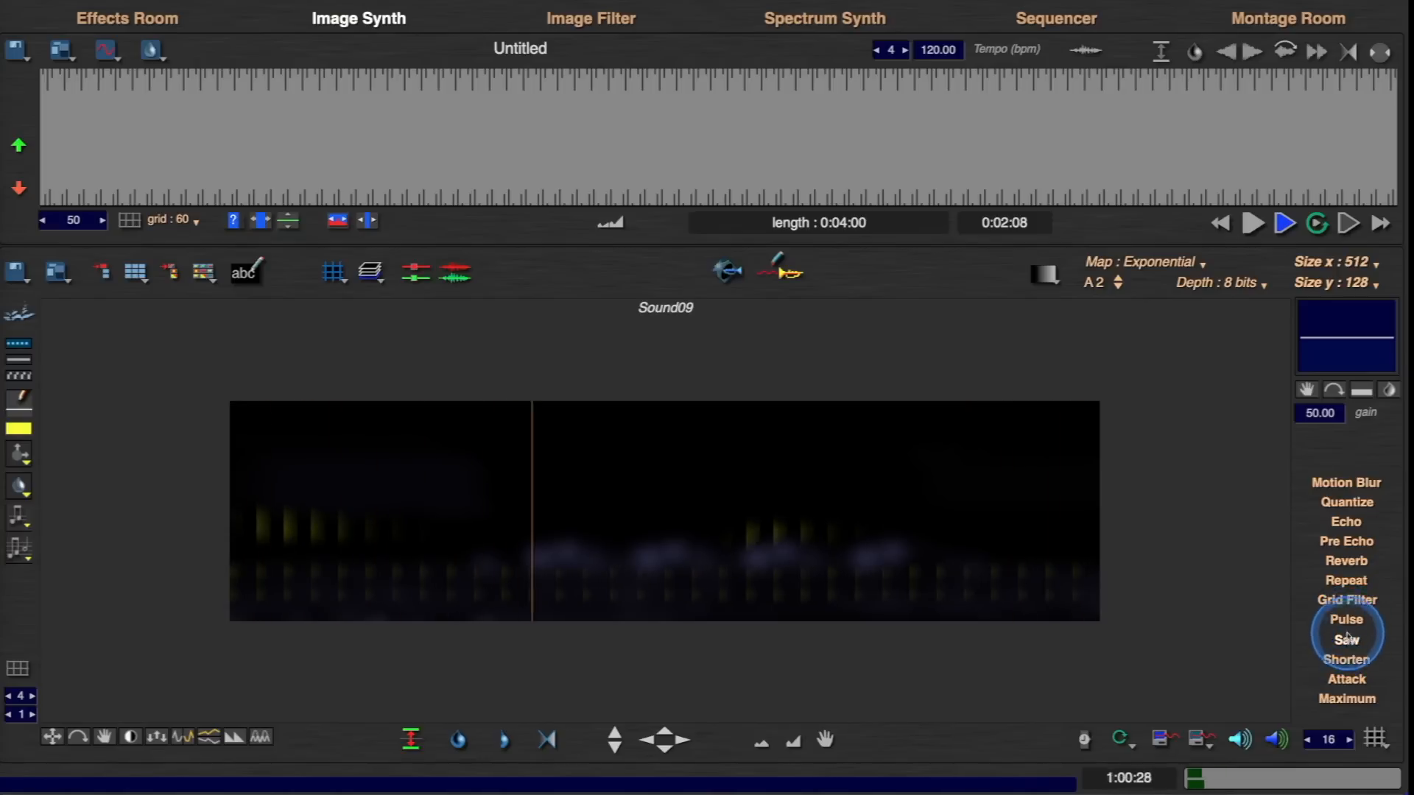
{"action": "left_click", "coordinate": [1347, 638]}
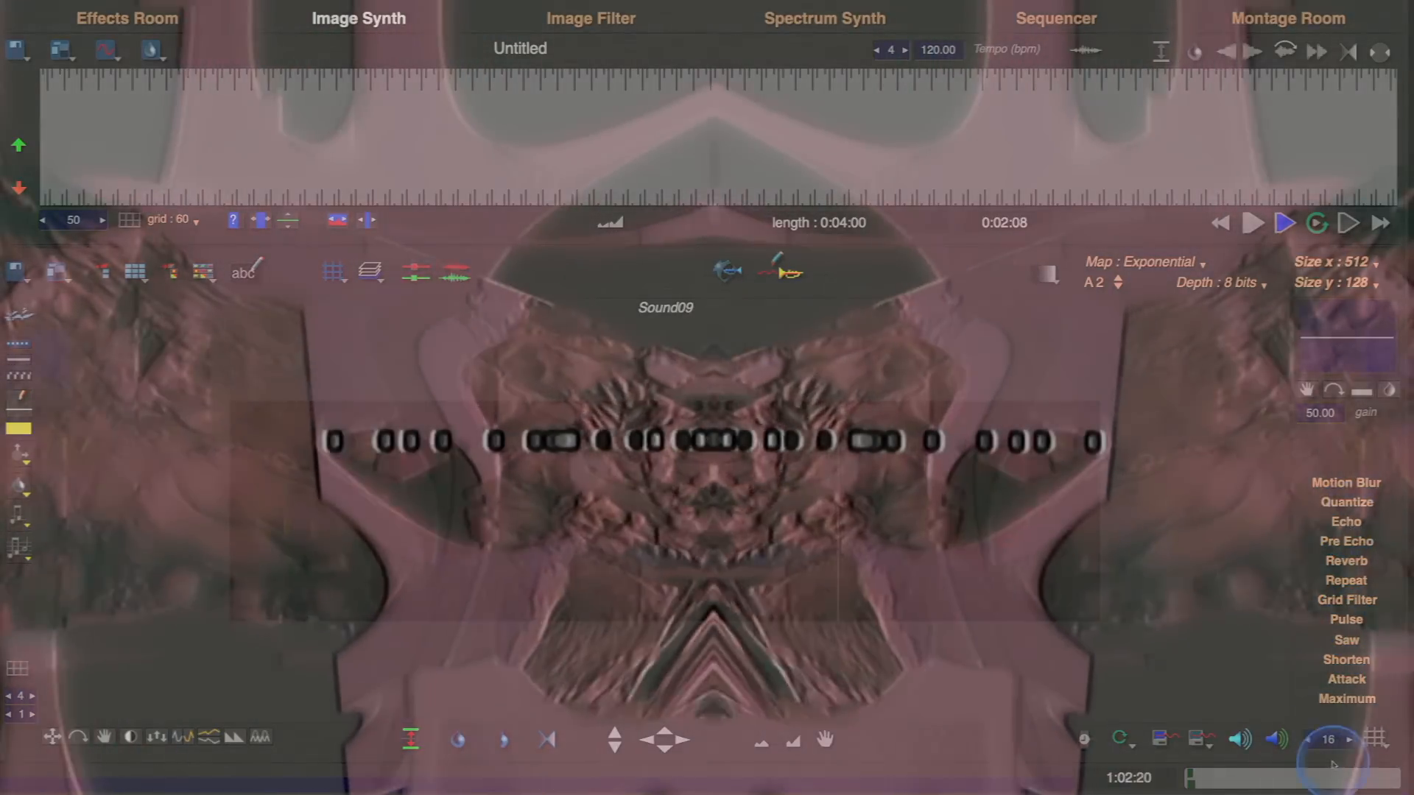